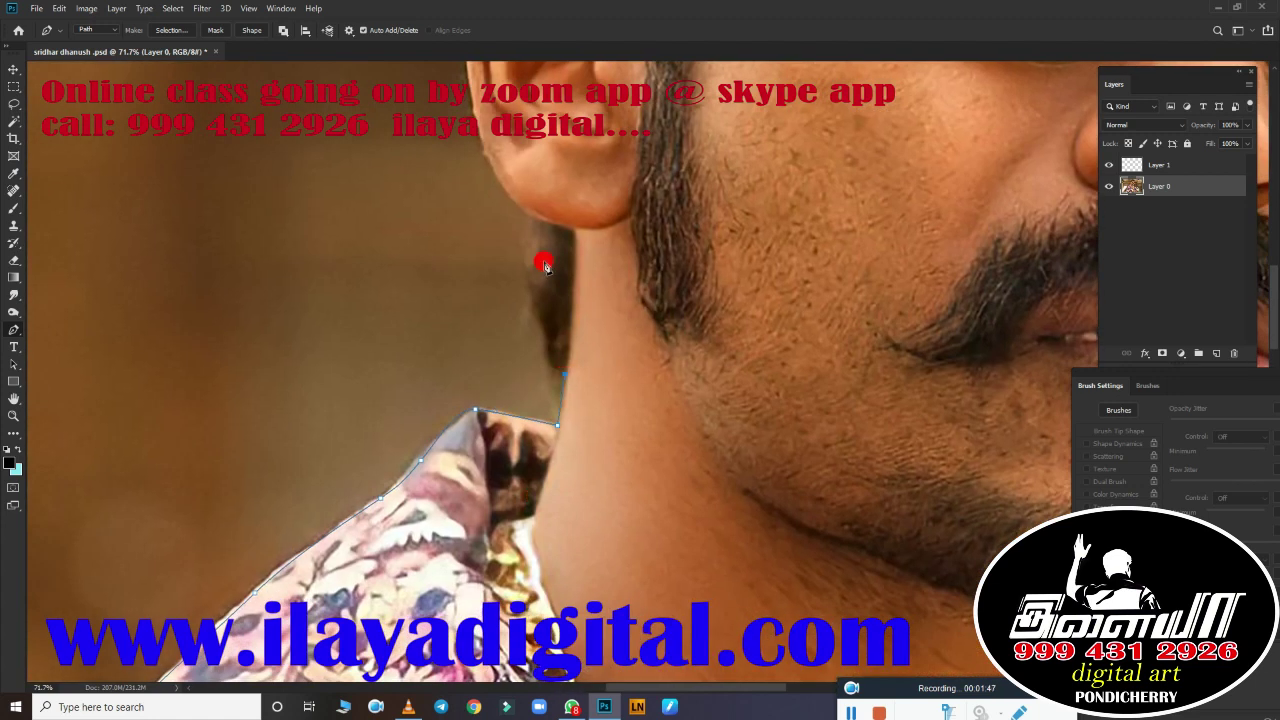
Step: Trace the man's outline along the shirt, lens and jawline, then feather the selection 1 px
drag(533, 268, 534, 166)
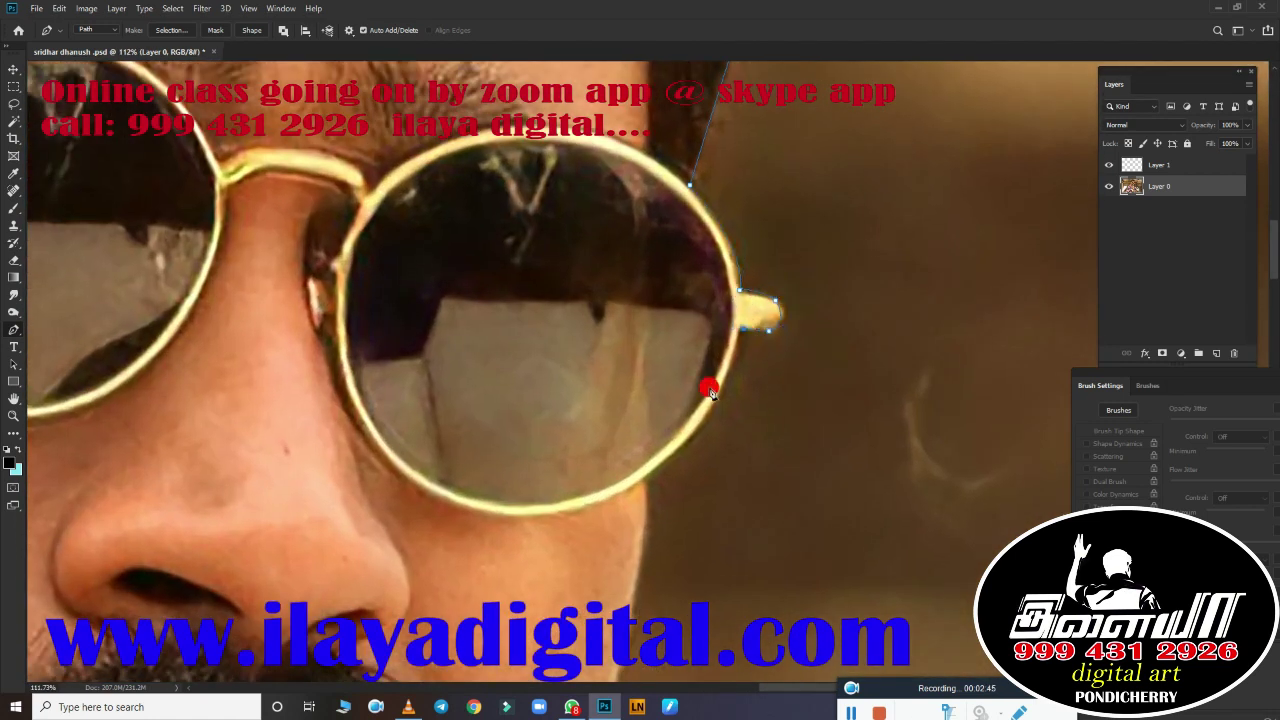
drag(597, 508, 641, 483)
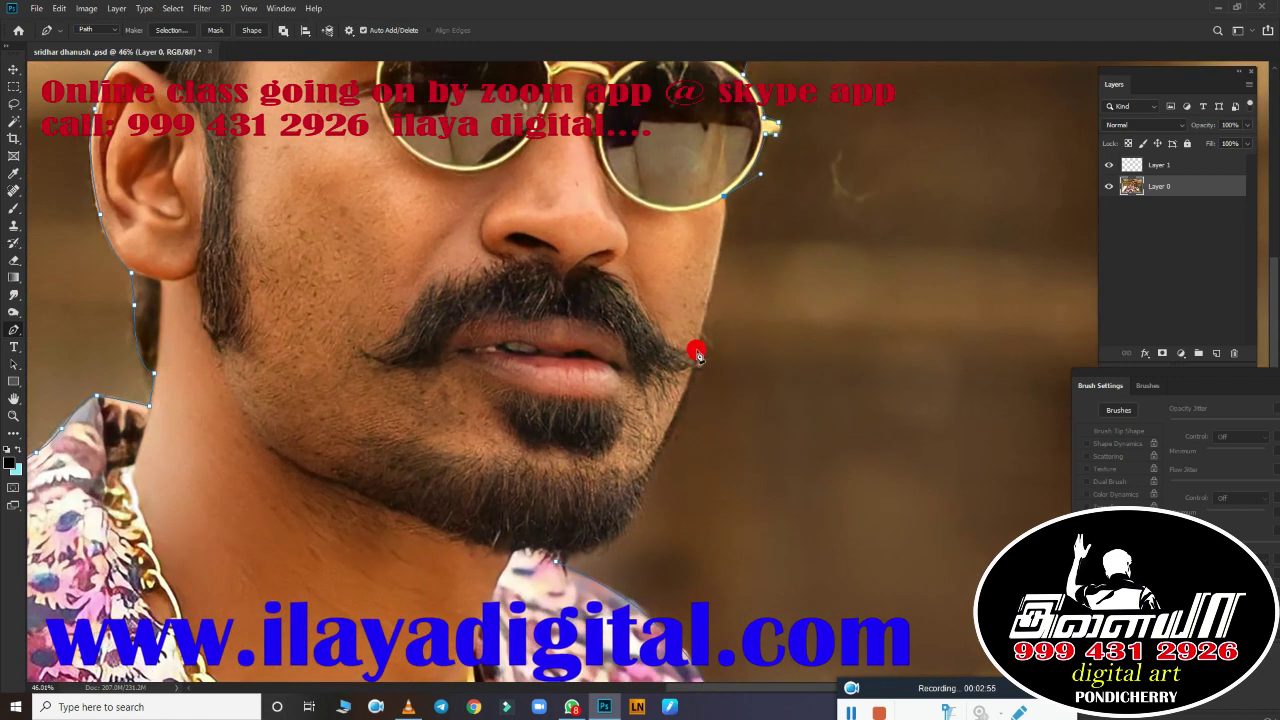
drag(696, 350, 668, 447)
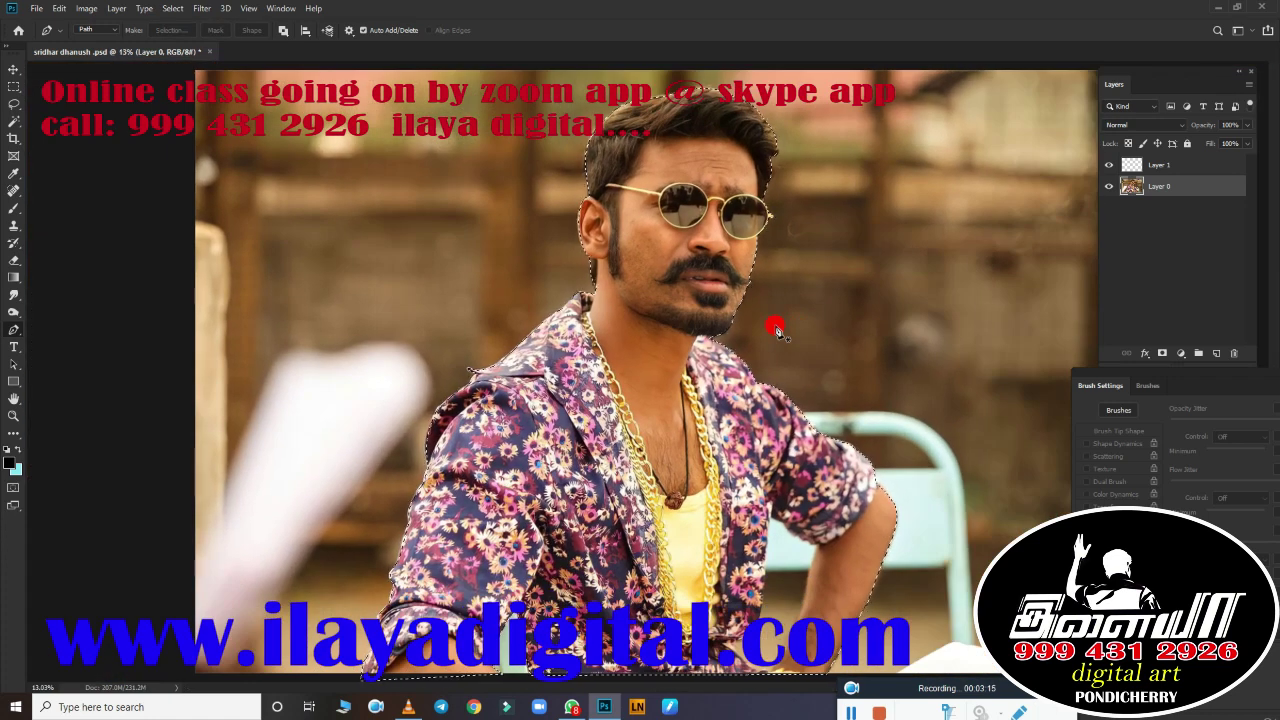
key(shift+F6)
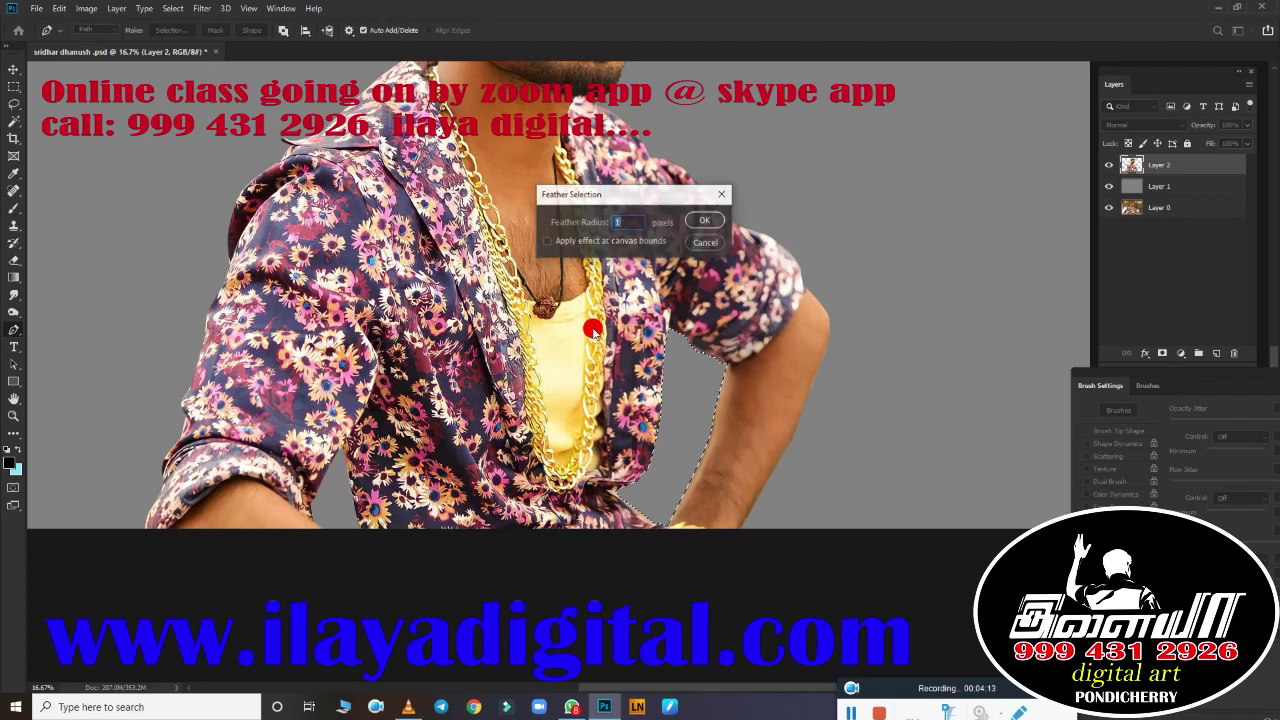
Step: Copy the feathered figure onto Layer 2 and duplicate it as Layer 2 copy
click(117, 8)
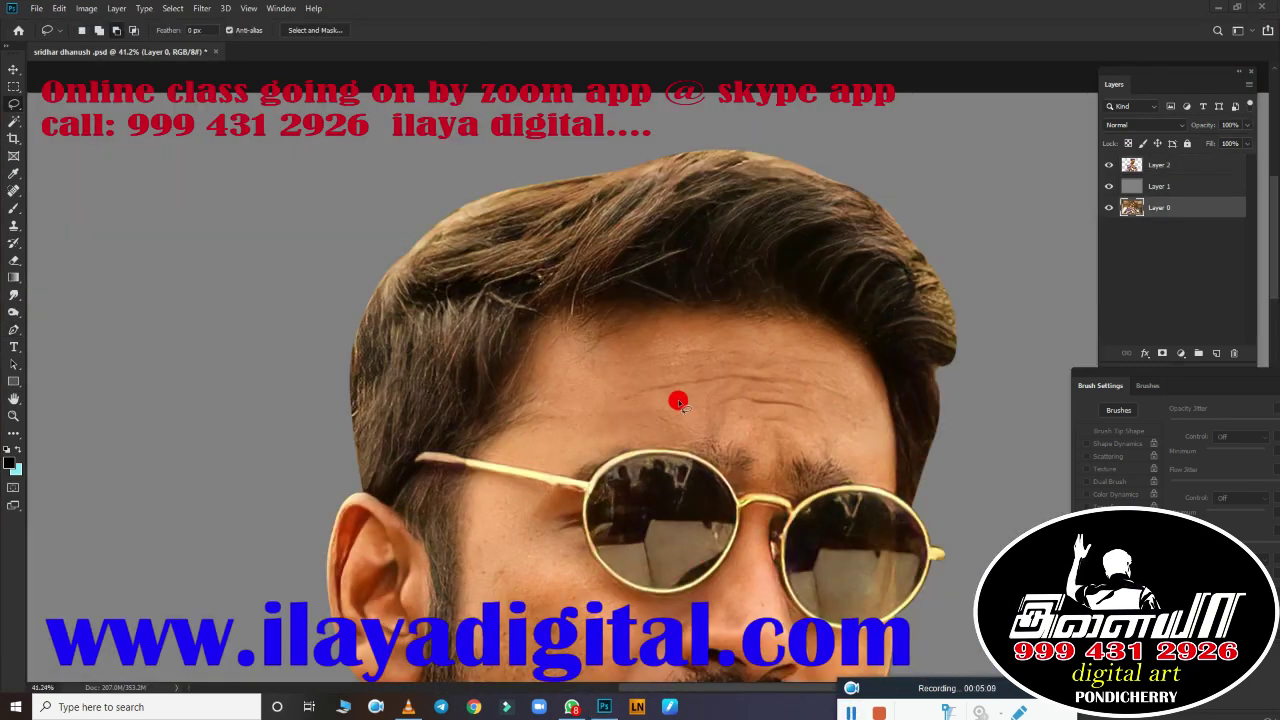
scroll(687, 436, up, 1)
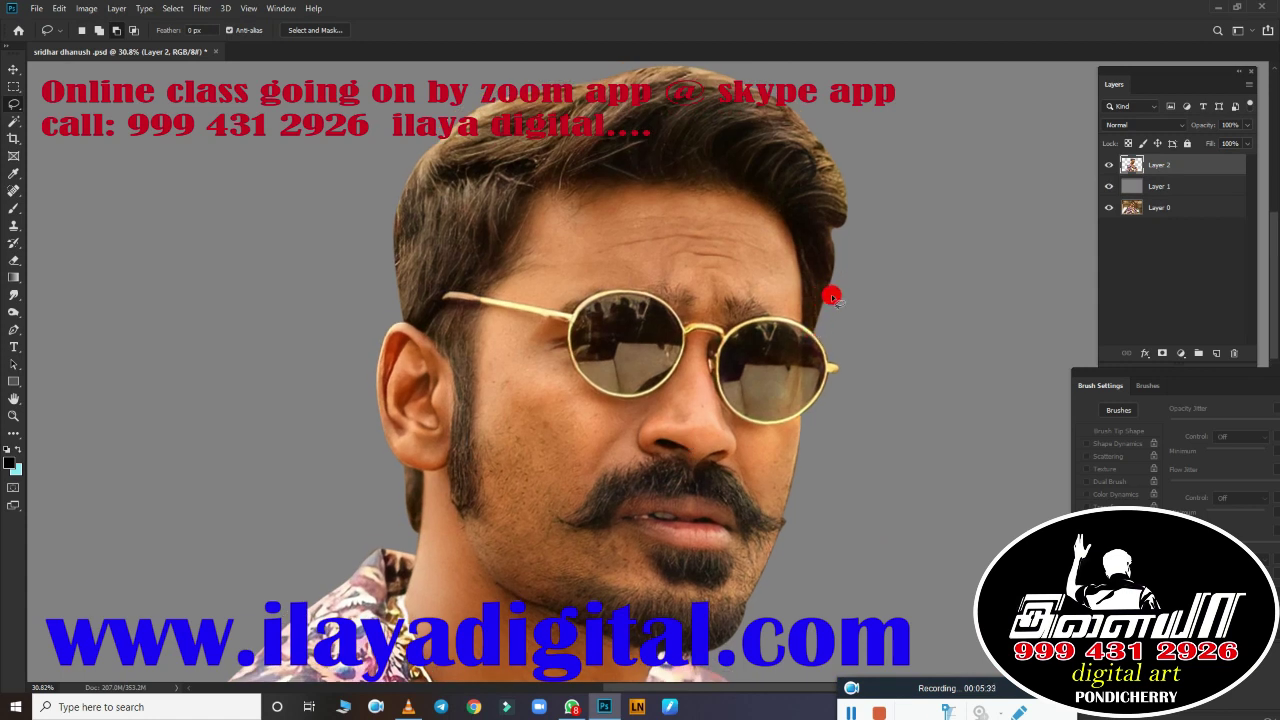
key(ctrl+j)
key(v)
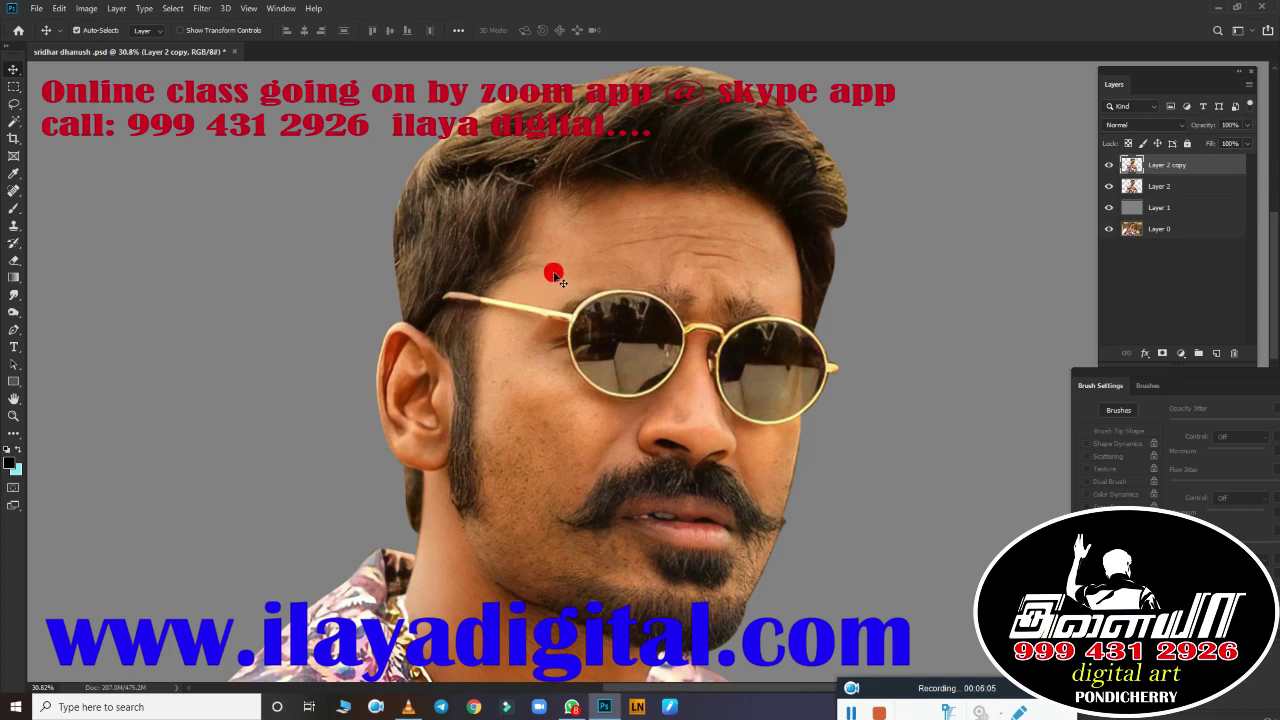
Step: Brighten Layer 2 copy with a Brightness/Contrast adjustment
click(1108, 165)
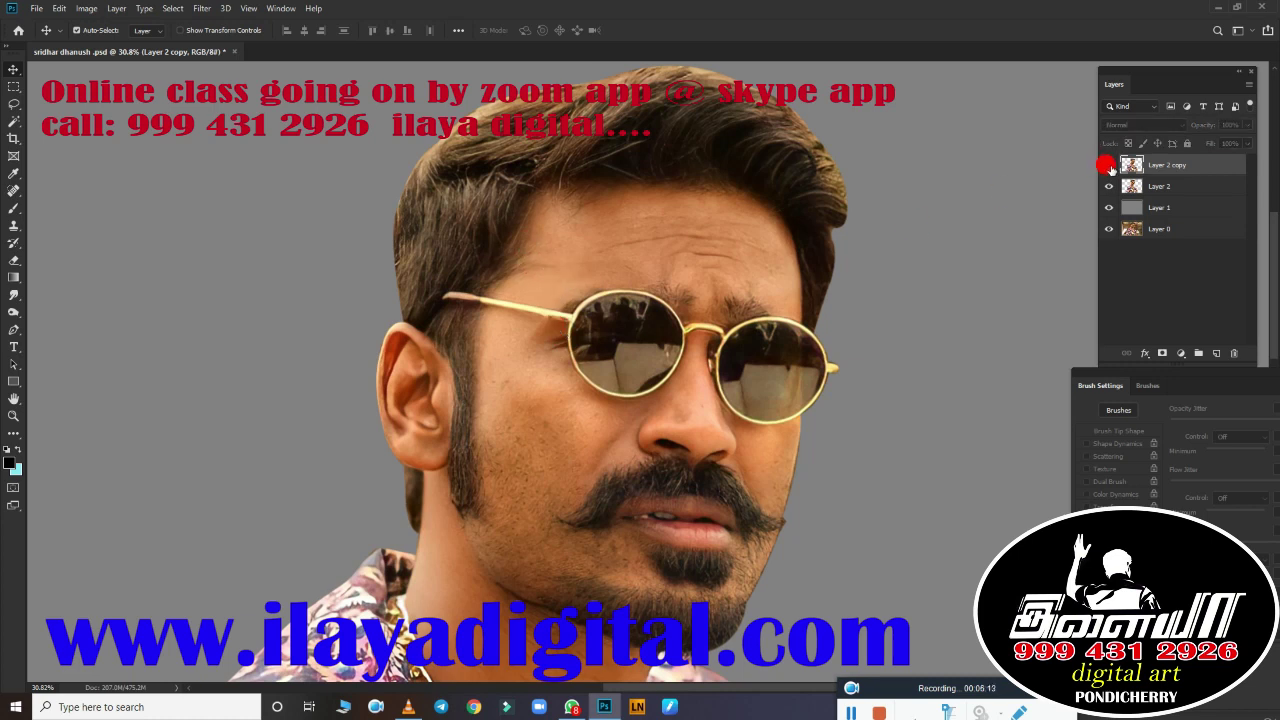
click(1108, 165)
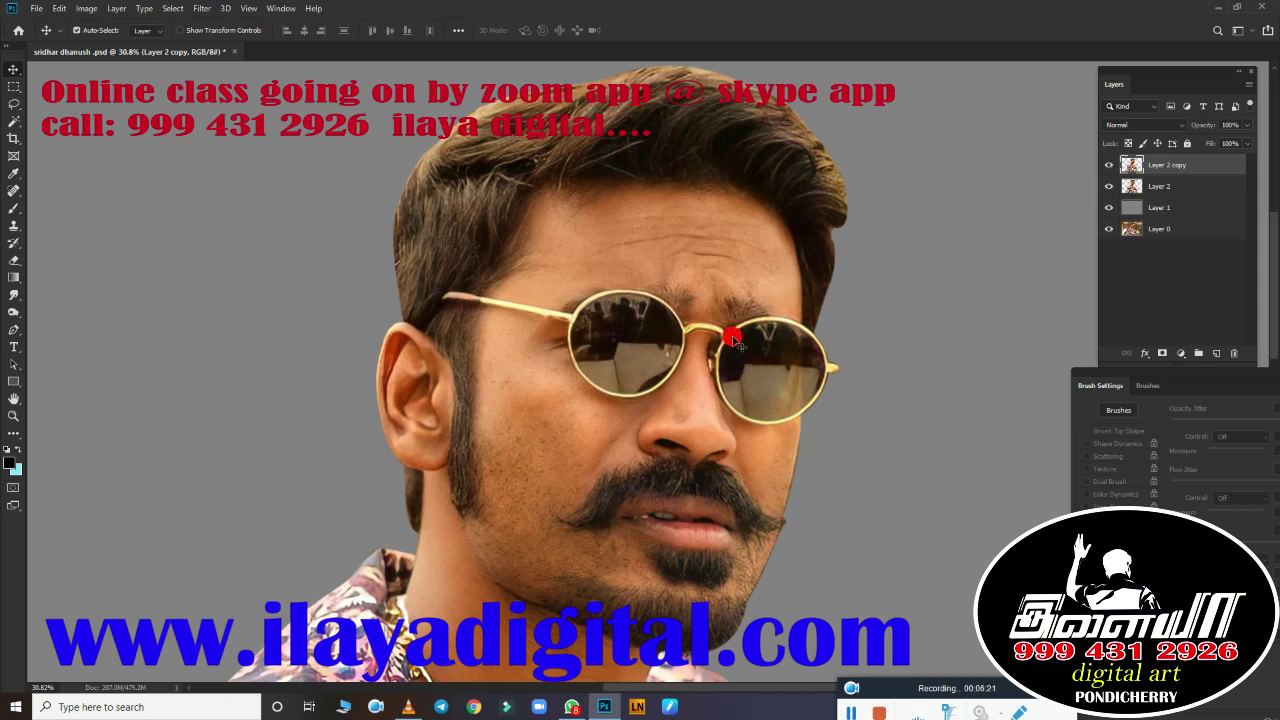
click(87, 8)
click(250, 40)
click(1063, 111)
click(87, 8)
click(250, 42)
click(1063, 113)
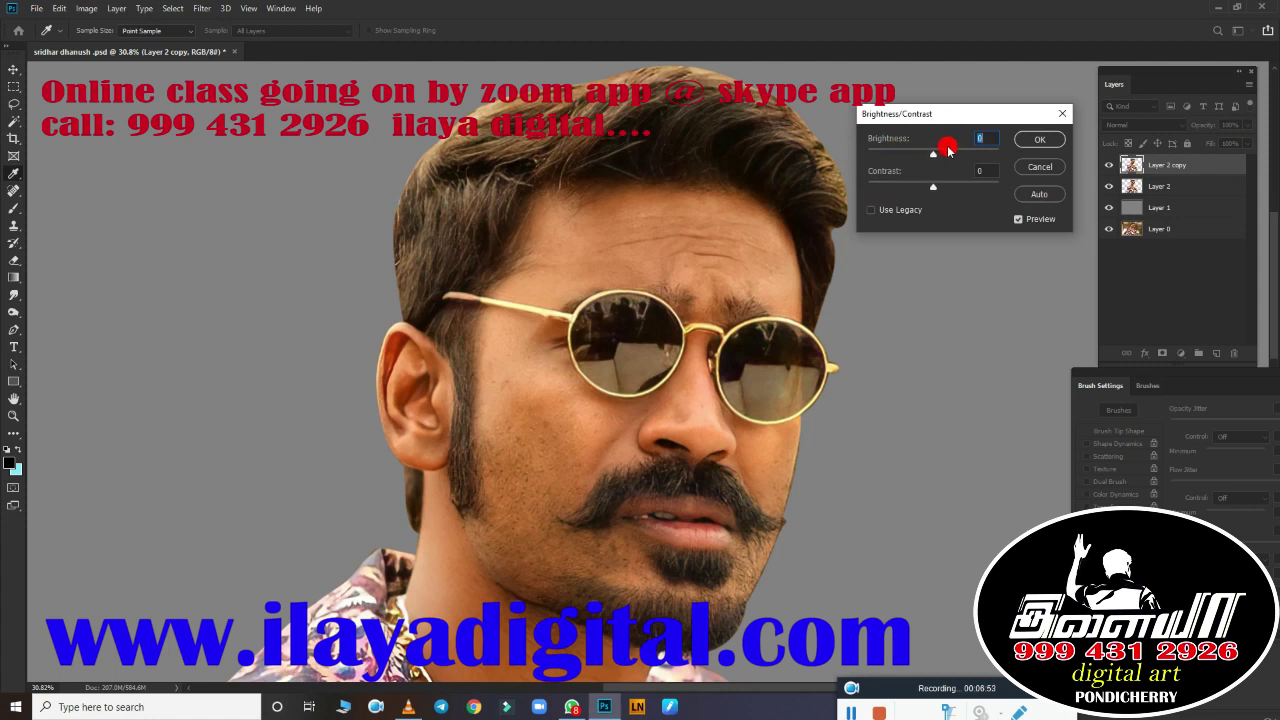
key(ctrl+plus)
drag(948, 150, 949, 189)
drag(944, 154, 942, 160)
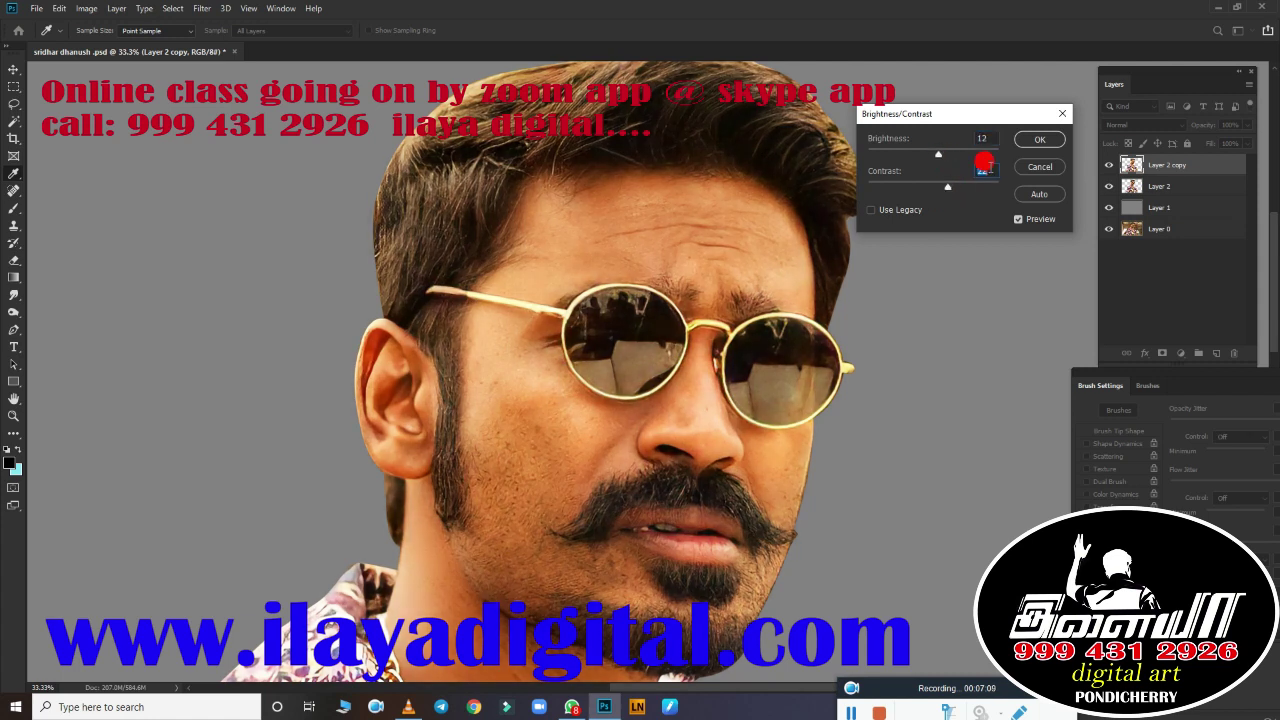
key(Return)
Step: Tint Layer 2 copy's midtones toward yellow and adjust its highlights with Color Balance, then hide it
key(ctrl+b)
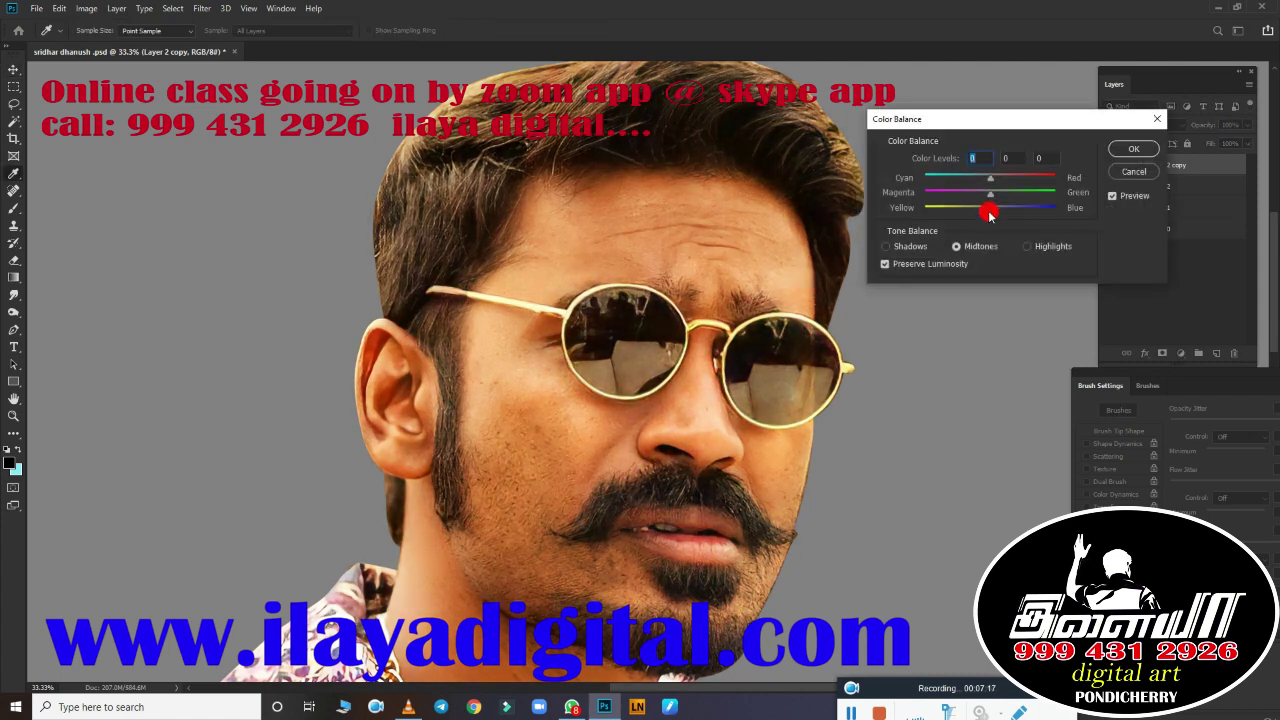
mouse_move(990, 209)
mouse_down()
mouse_move(1030, 215)
mouse_move(993, 216)
mouse_up()
click(1027, 246)
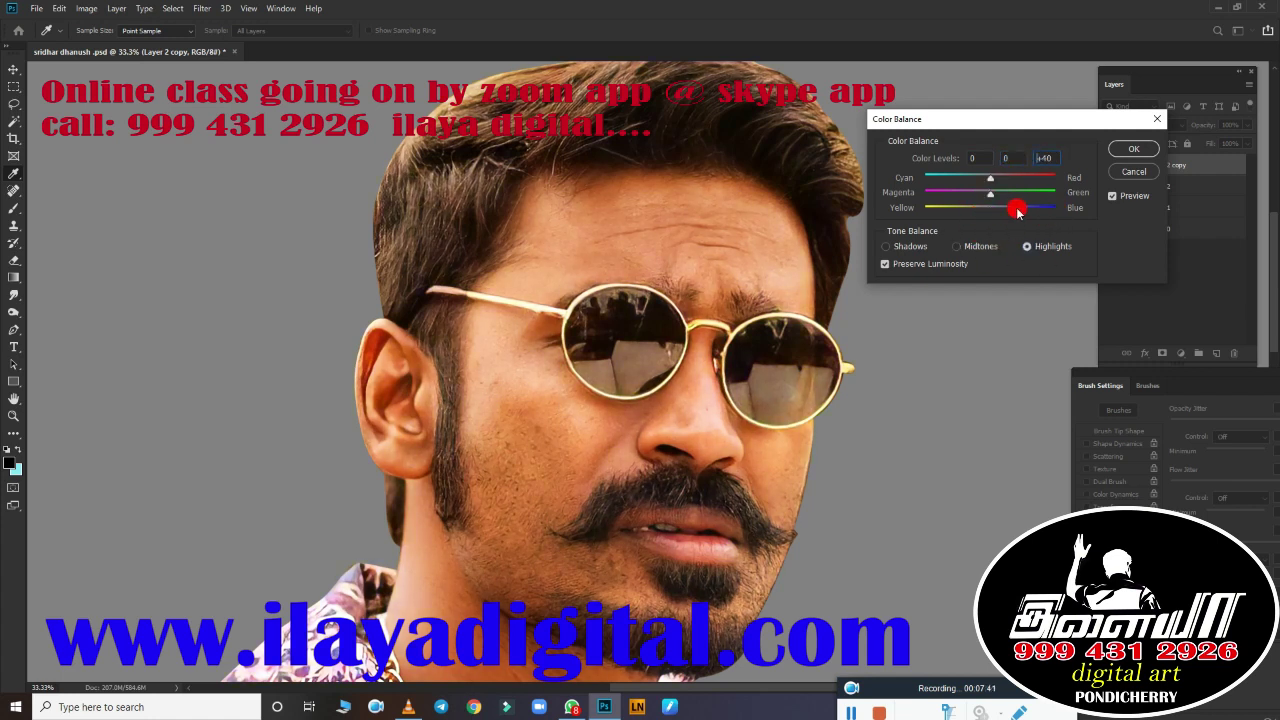
click(1117, 158)
click(1107, 166)
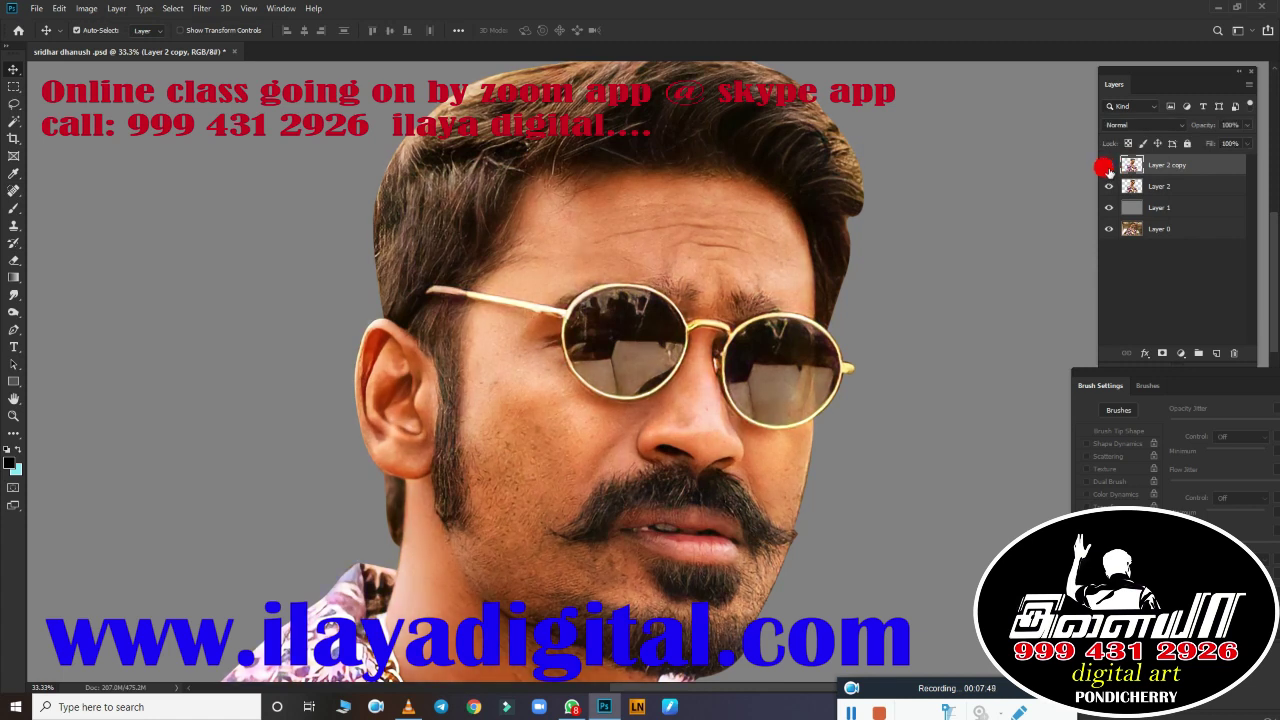
click(1160, 186)
Step: Duplicate Layer 2 into Layer 2 copy 2 and open the Camera Raw filter on it
key(ctrl+j)
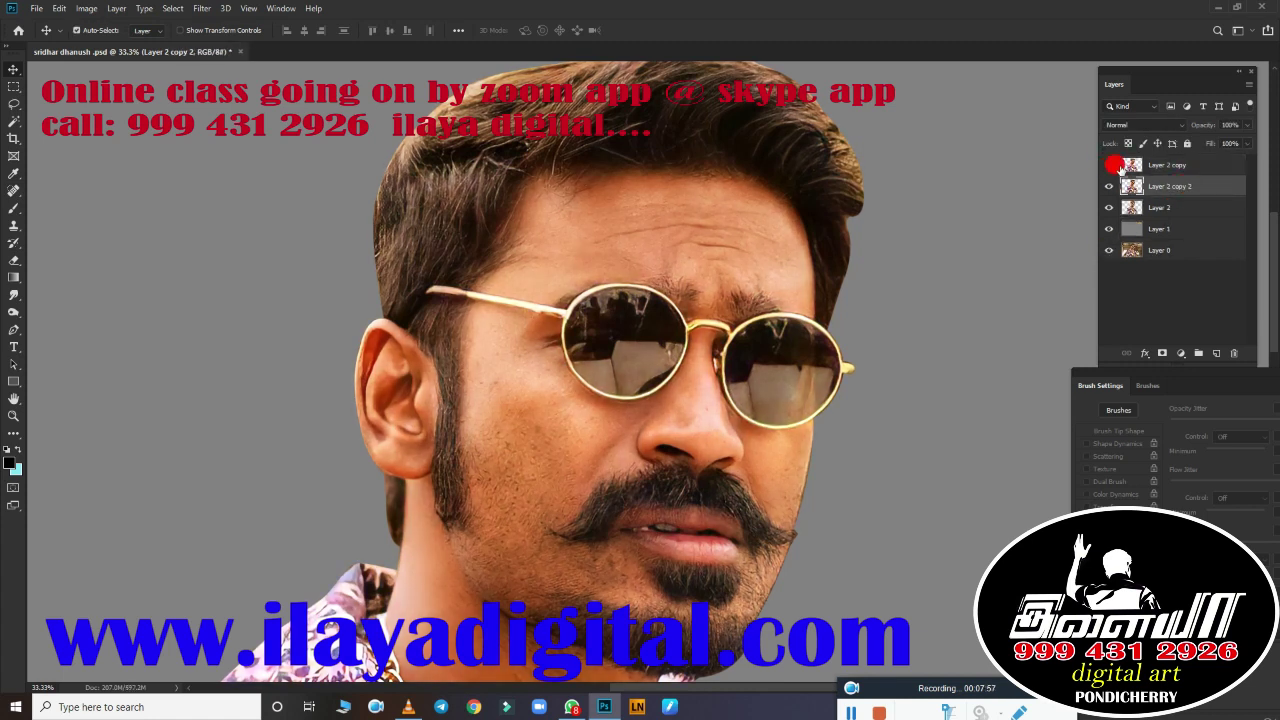
click(1107, 166)
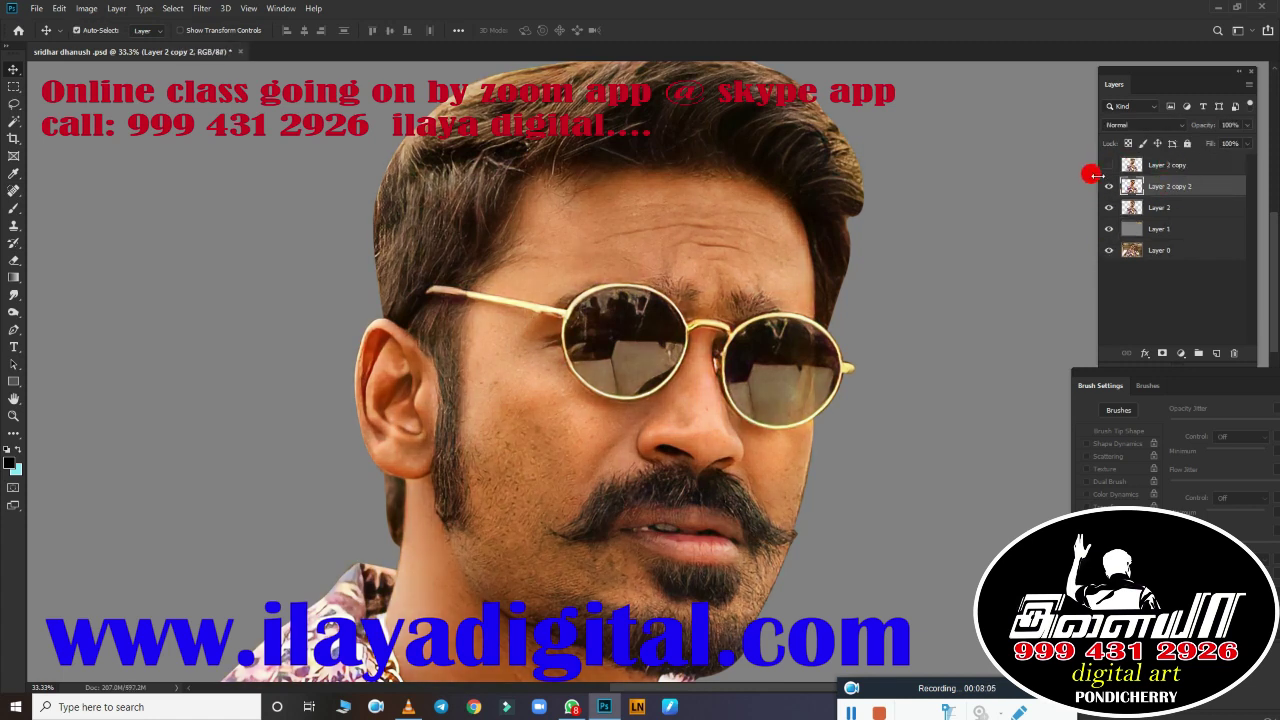
key(ctrl+shift+a)
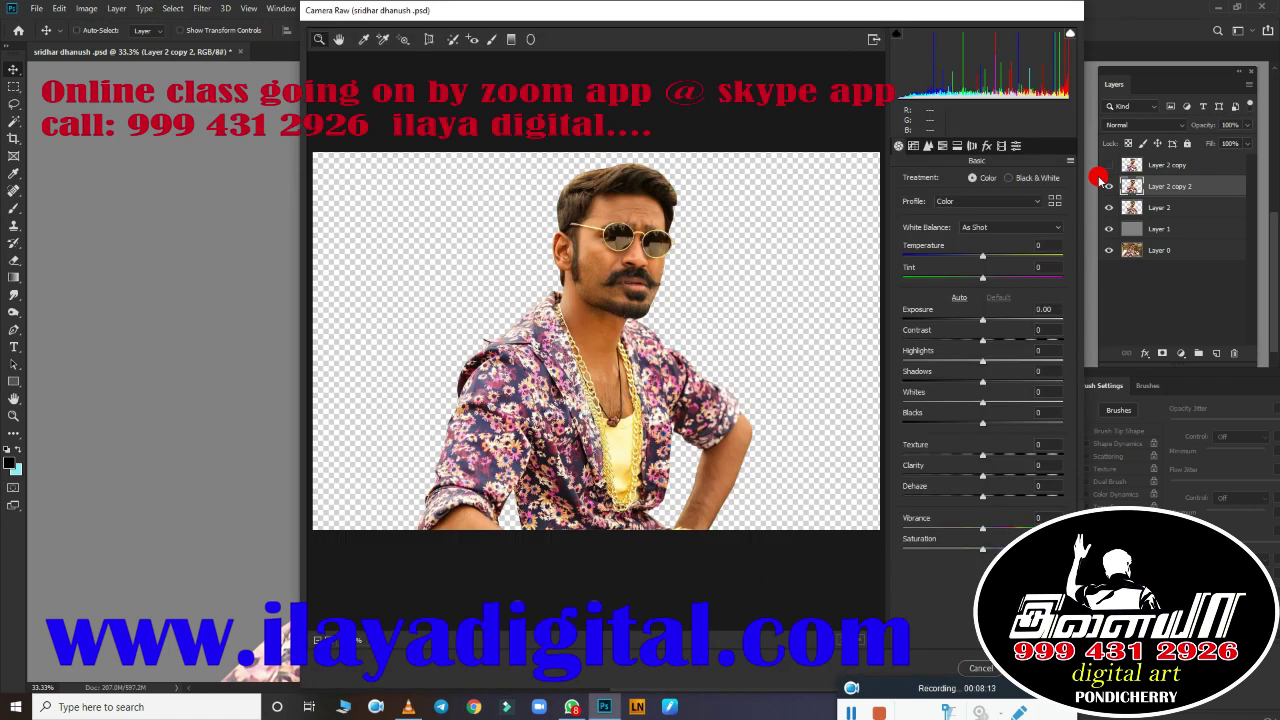
Step: Relaunch the Camera Raw filter on Layer 2 copy 2 and zoom the preview onto the face
click(980, 668)
click(202, 8)
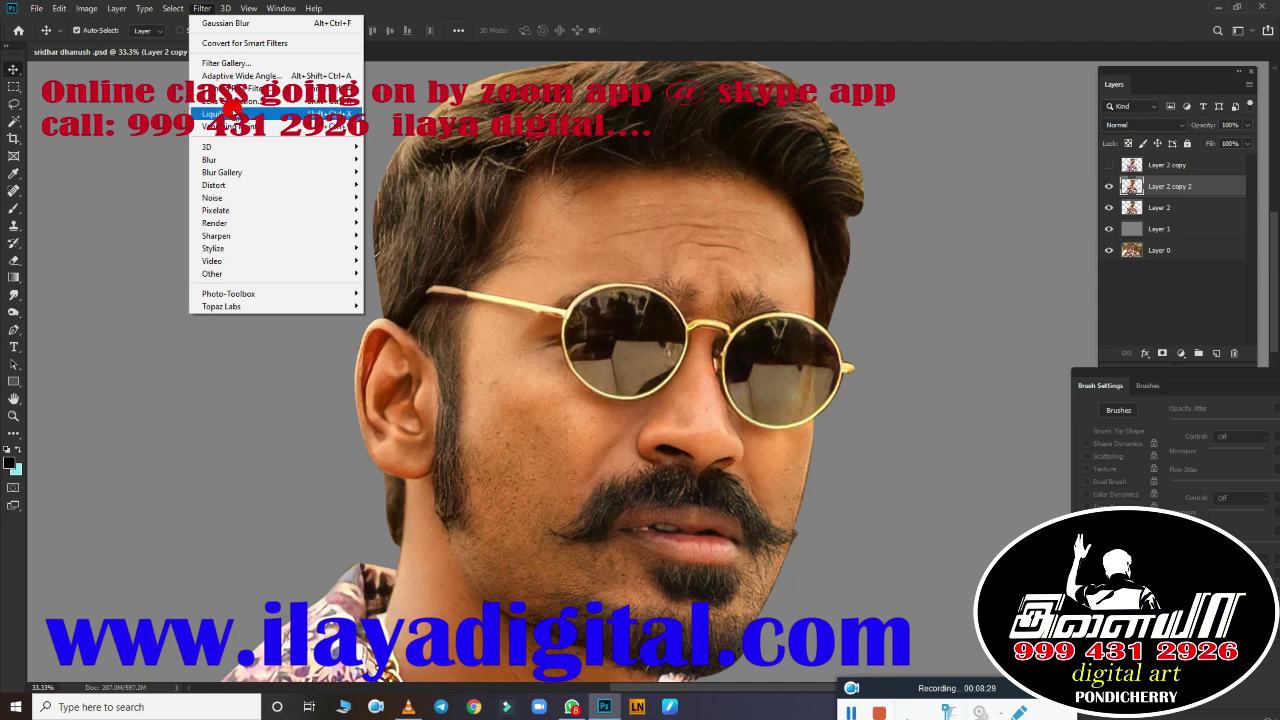
click(230, 88)
click(624, 270)
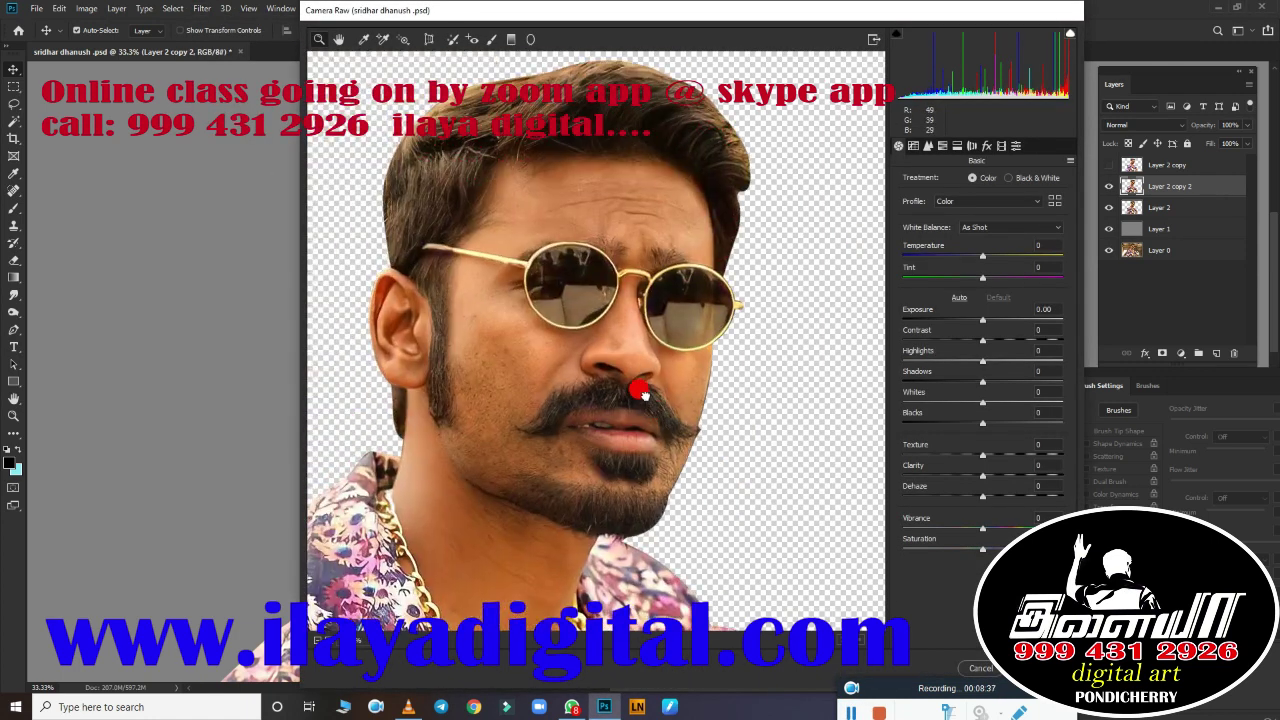
Step: Set Tint +13, Exposure +0.50, Contrast +23, Highlights +10, Whites +6, Blacks -7, raise Vibrance, and apply
mouse_move(984, 258)
mouse_down()
mouse_move(997, 254)
mouse_move(1000, 272)
mouse_up()
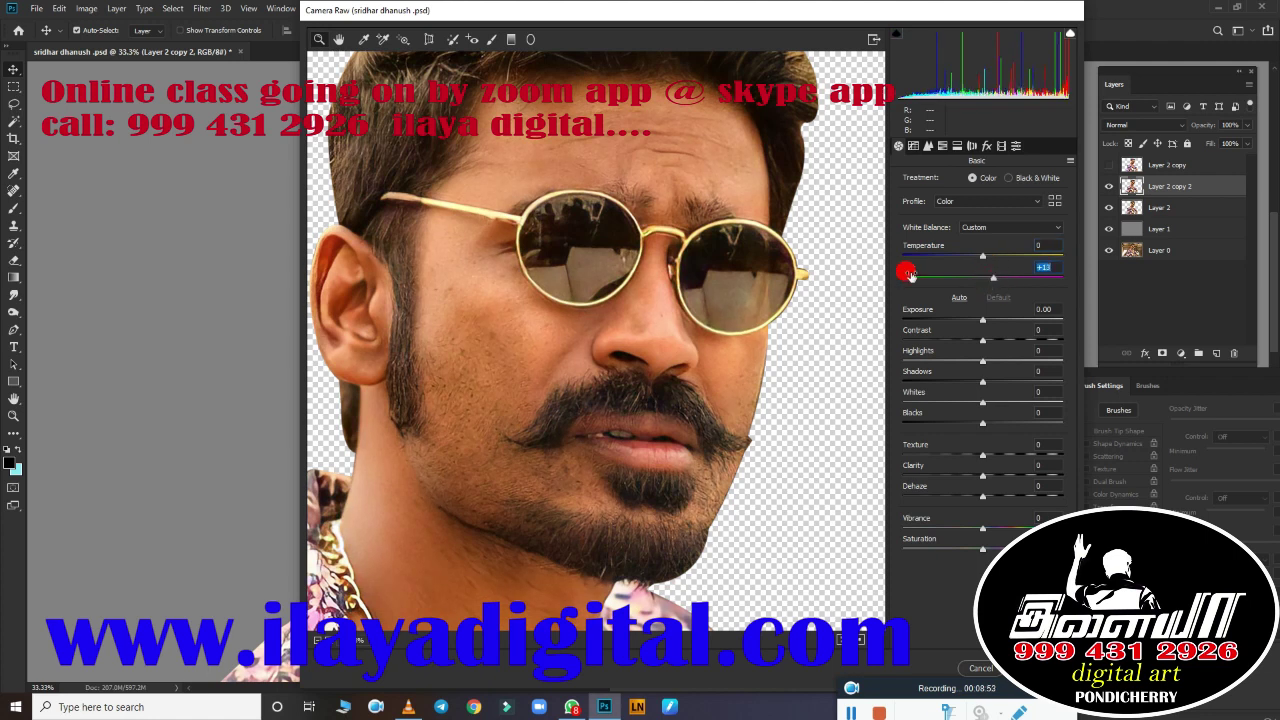
mouse_move(982, 322)
mouse_down()
mouse_move(1004, 343)
mouse_move(990, 362)
mouse_up()
click(986, 341)
click(983, 382)
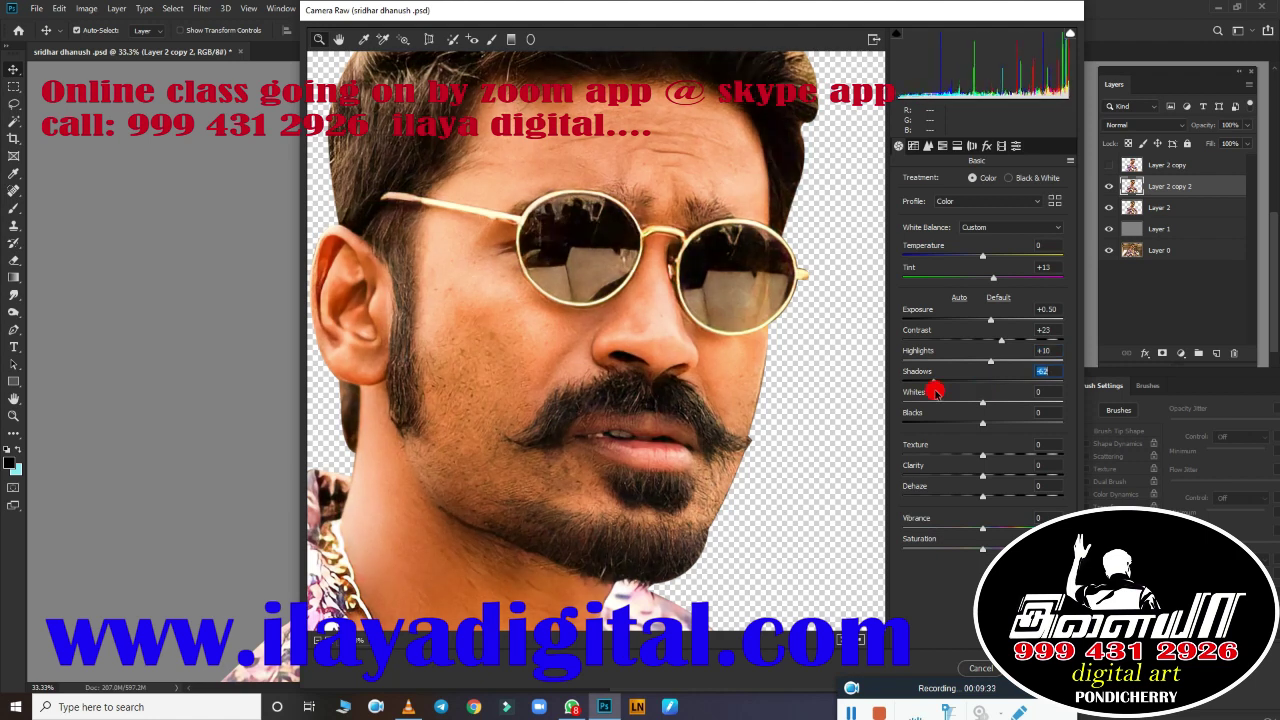
click(985, 402)
drag(992, 415, 986, 416)
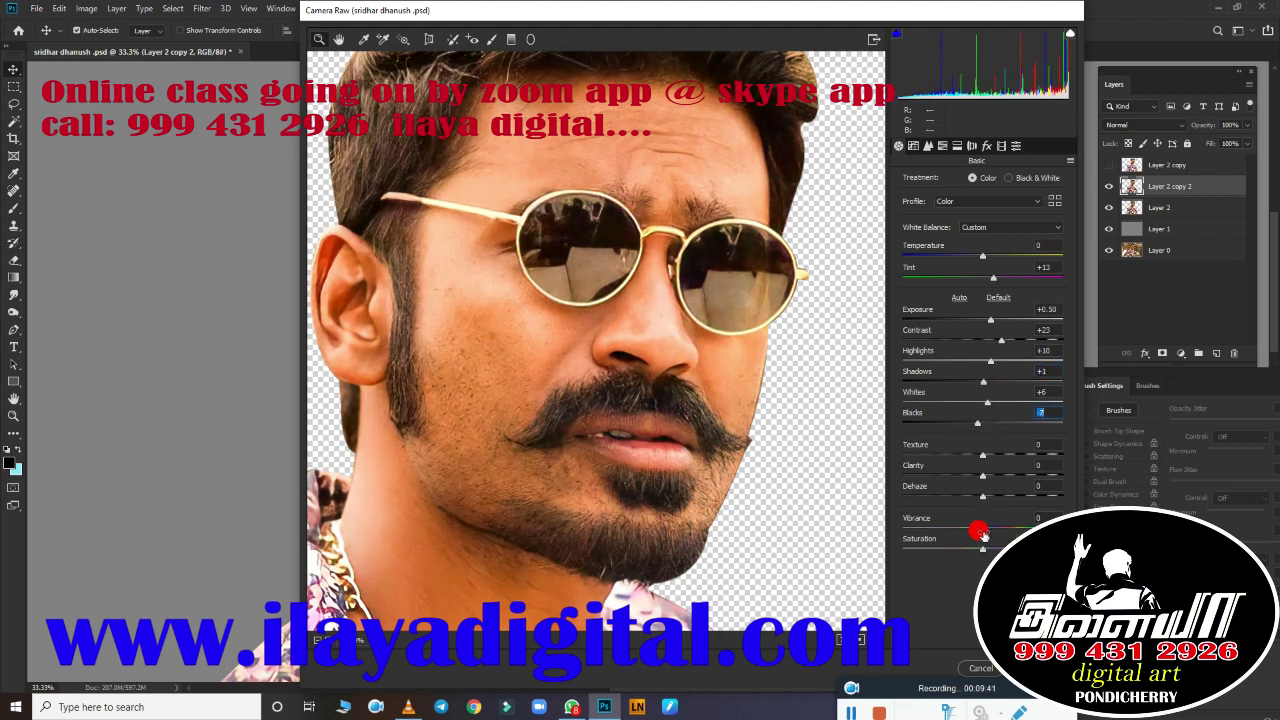
drag(977, 533, 987, 533)
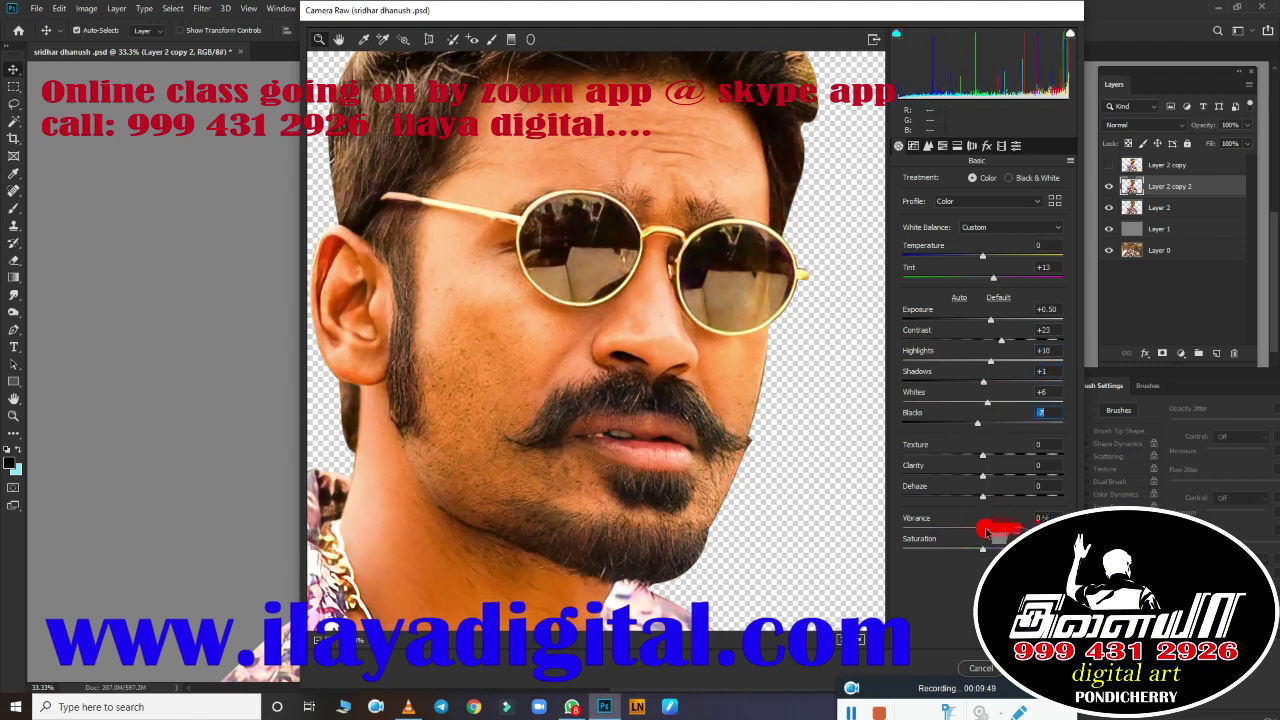
key(Return)
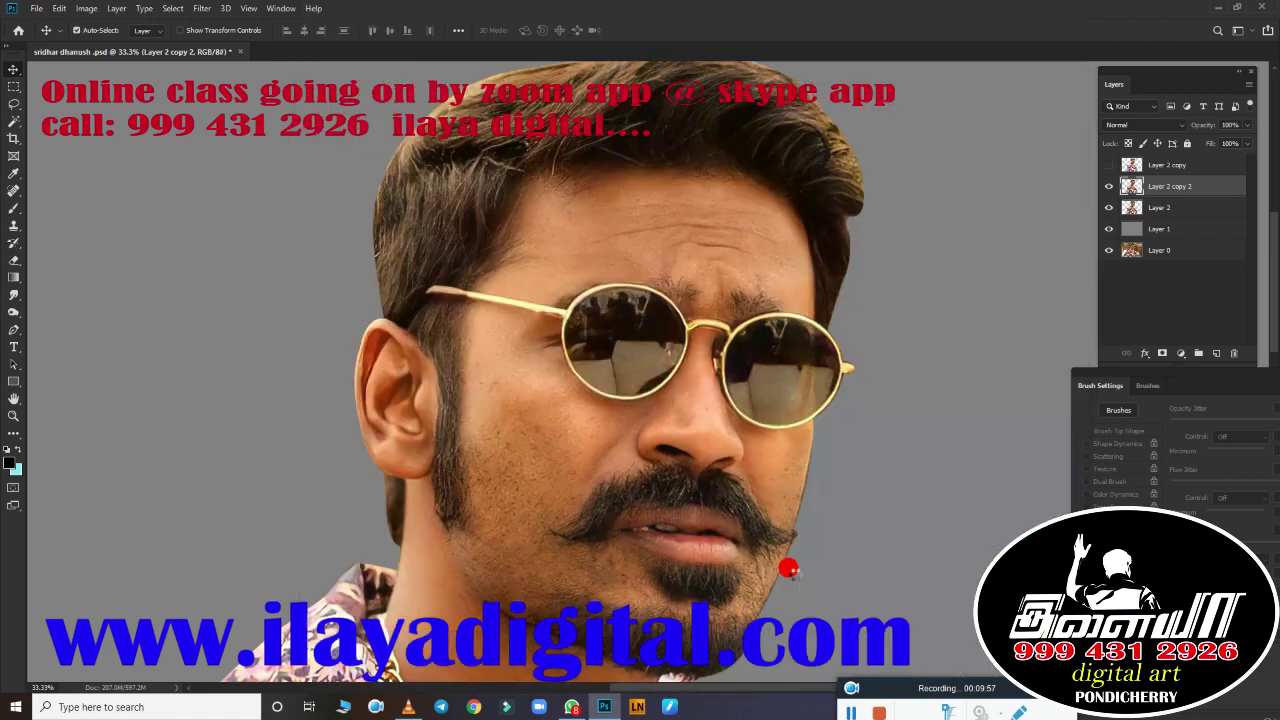
Step: Raise the Blue channel curve's black point with a Curves adjustment
key(ctrl+m)
drag(971, 128, 1019, 102)
click(911, 155)
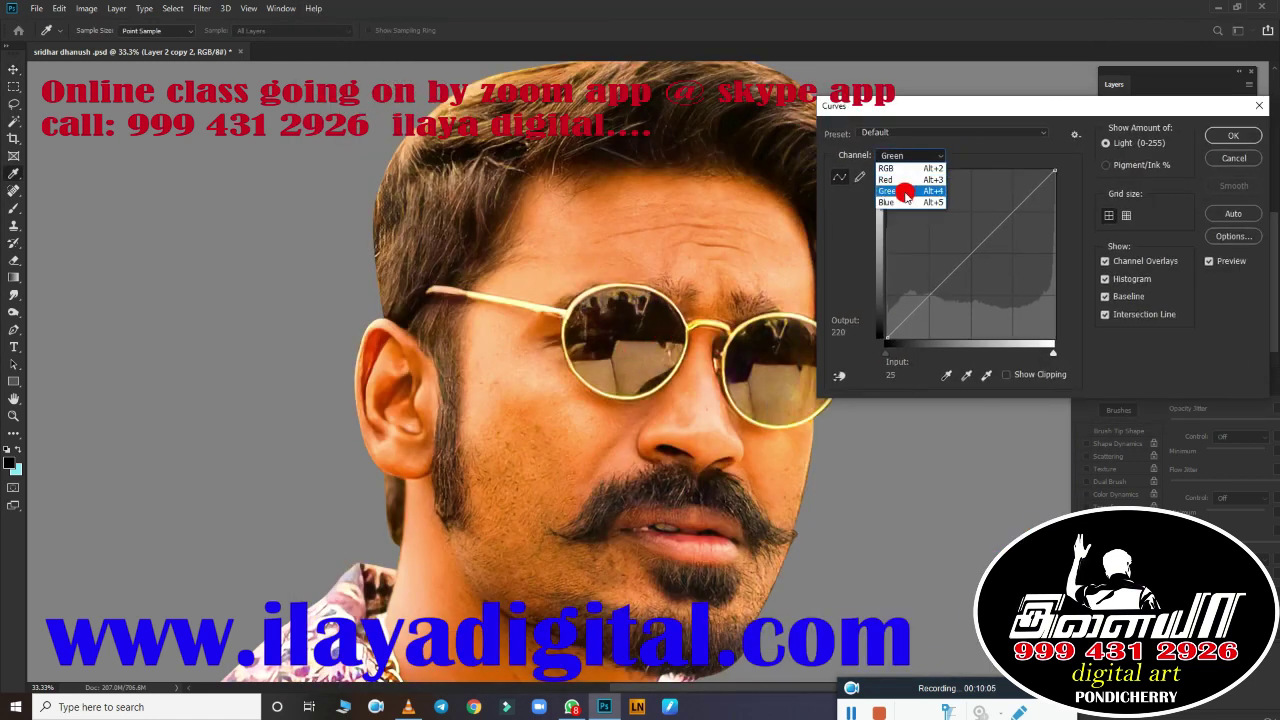
click(903, 205)
mouse_move(890, 352)
mouse_down()
mouse_move(945, 351)
mouse_move(889, 370)
mouse_up()
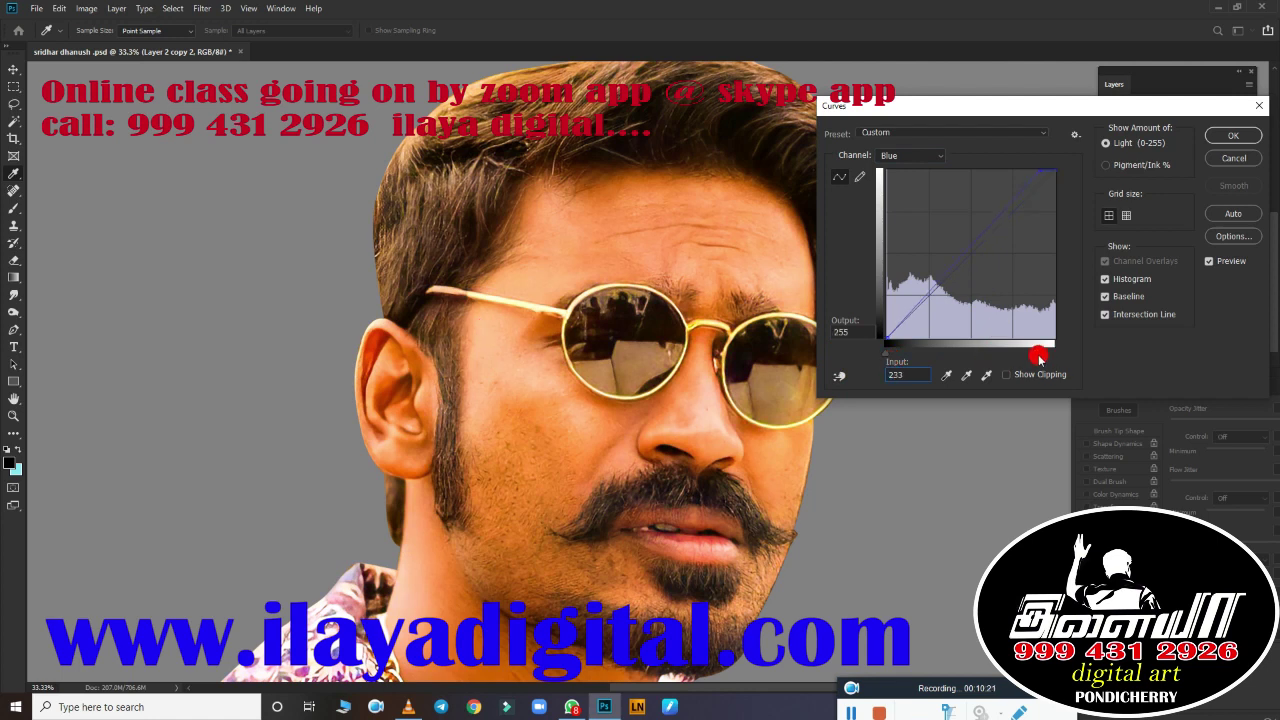
key(Return)
Step: Apply Selective Color: remove cyan from reds, add yellow and black to neutrals
click(1110, 165)
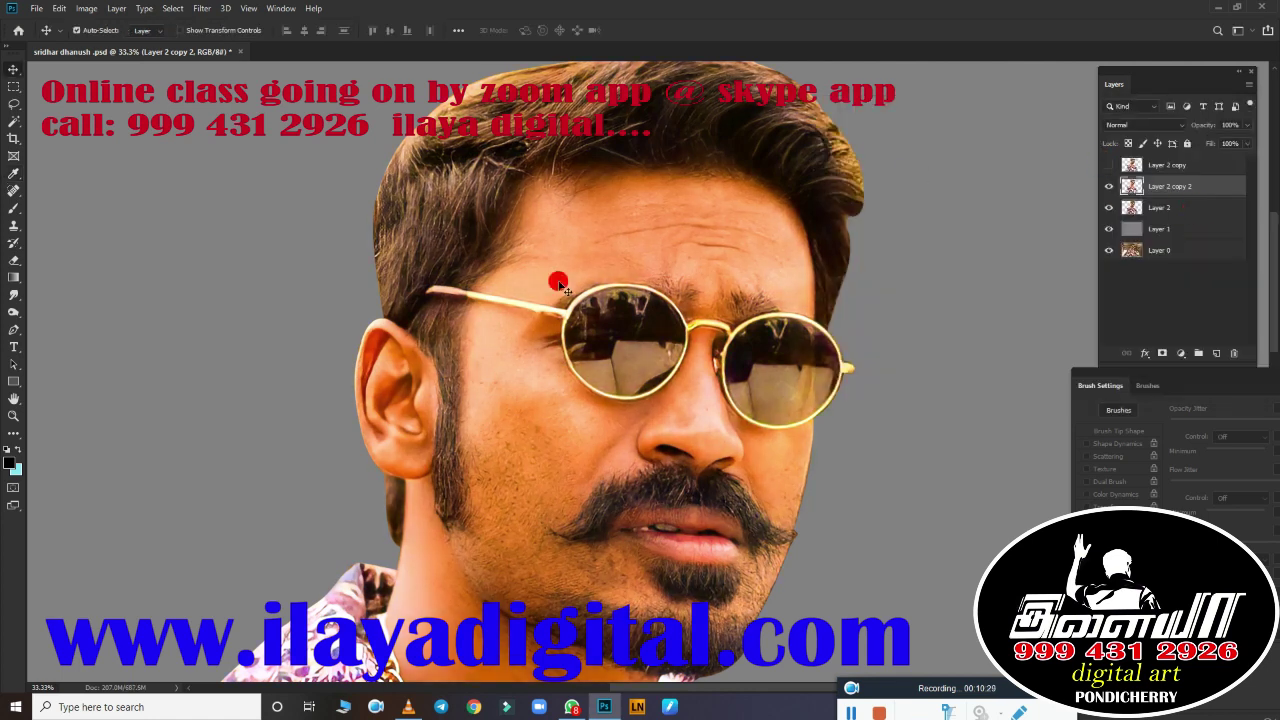
click(87, 8)
click(288, 250)
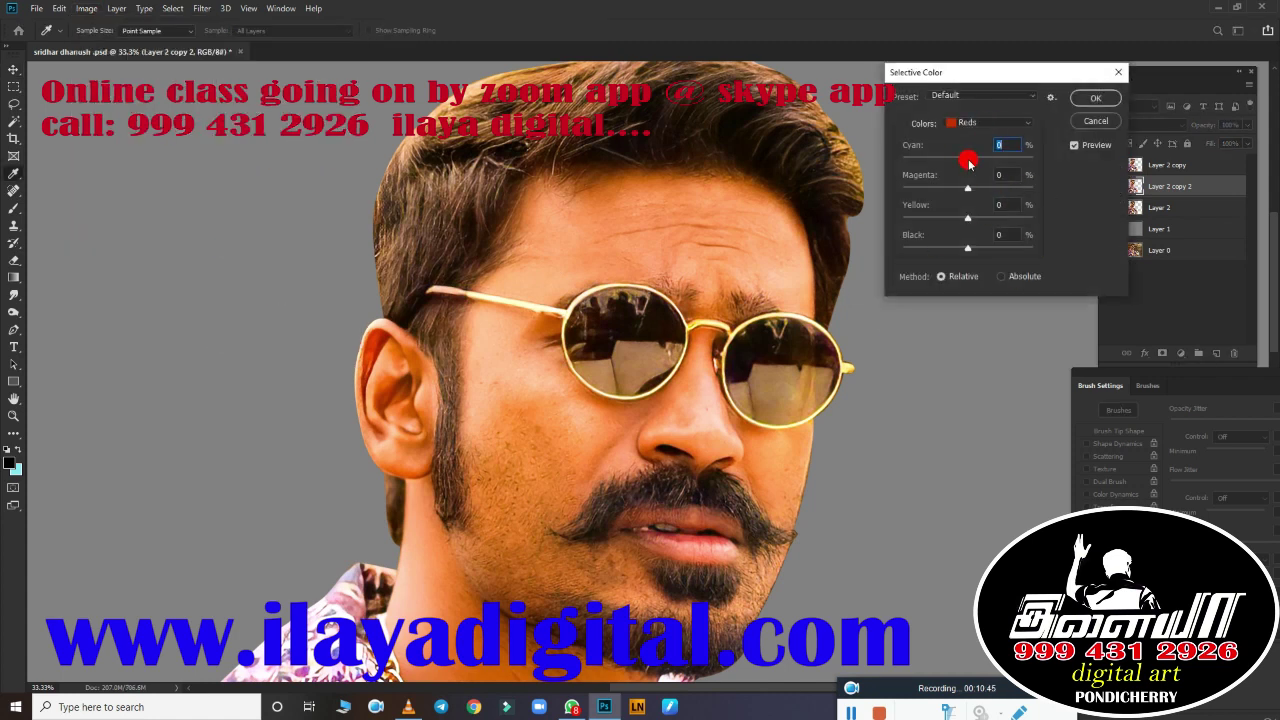
mouse_move(968, 160)
mouse_down()
mouse_move(875, 168)
mouse_move(968, 160)
mouse_up()
click(990, 122)
click(990, 122)
click(980, 221)
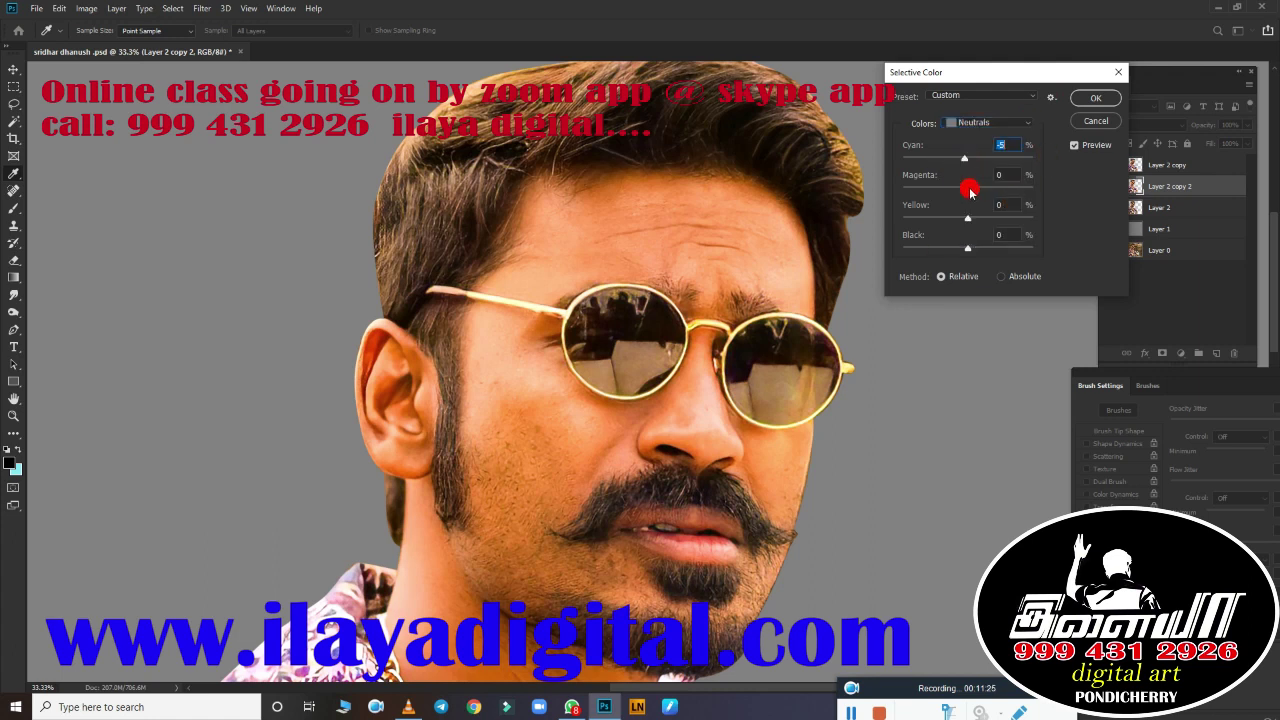
drag(967, 217, 967, 251)
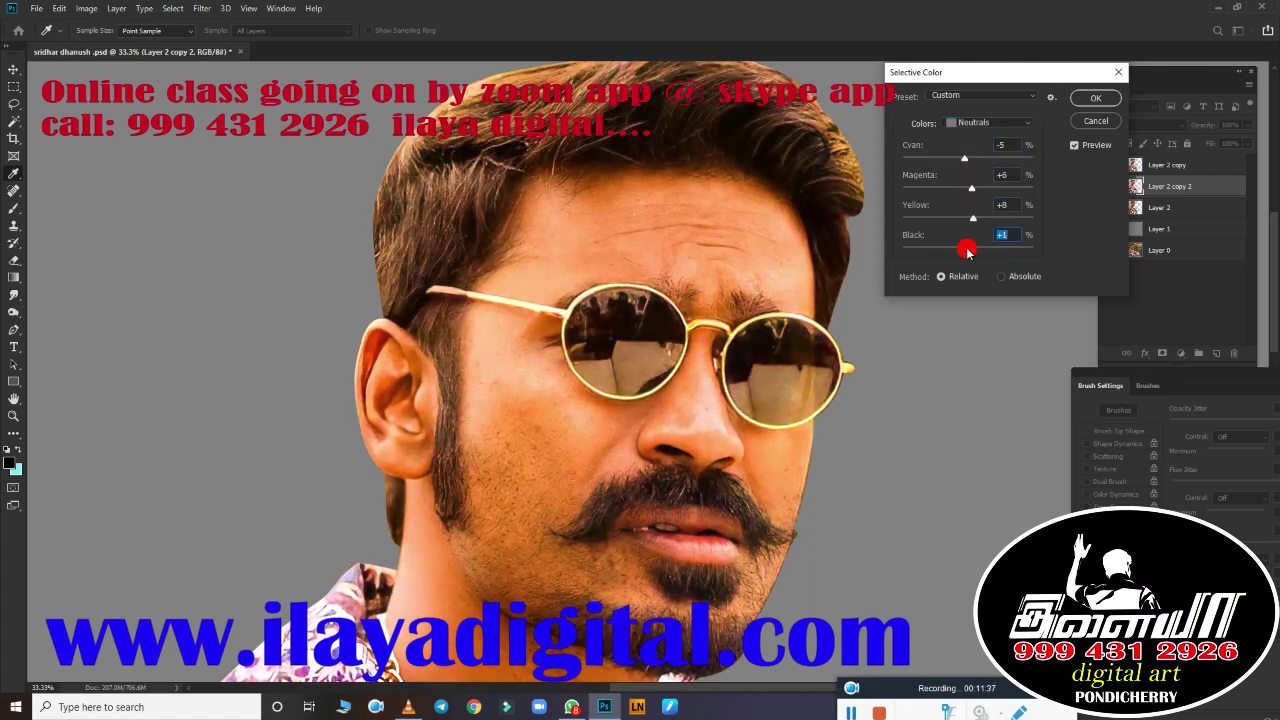
click(1089, 111)
Step: Compare the layers, delete Layer 2 copy 2, and select Layer 2 copy
click(1108, 186)
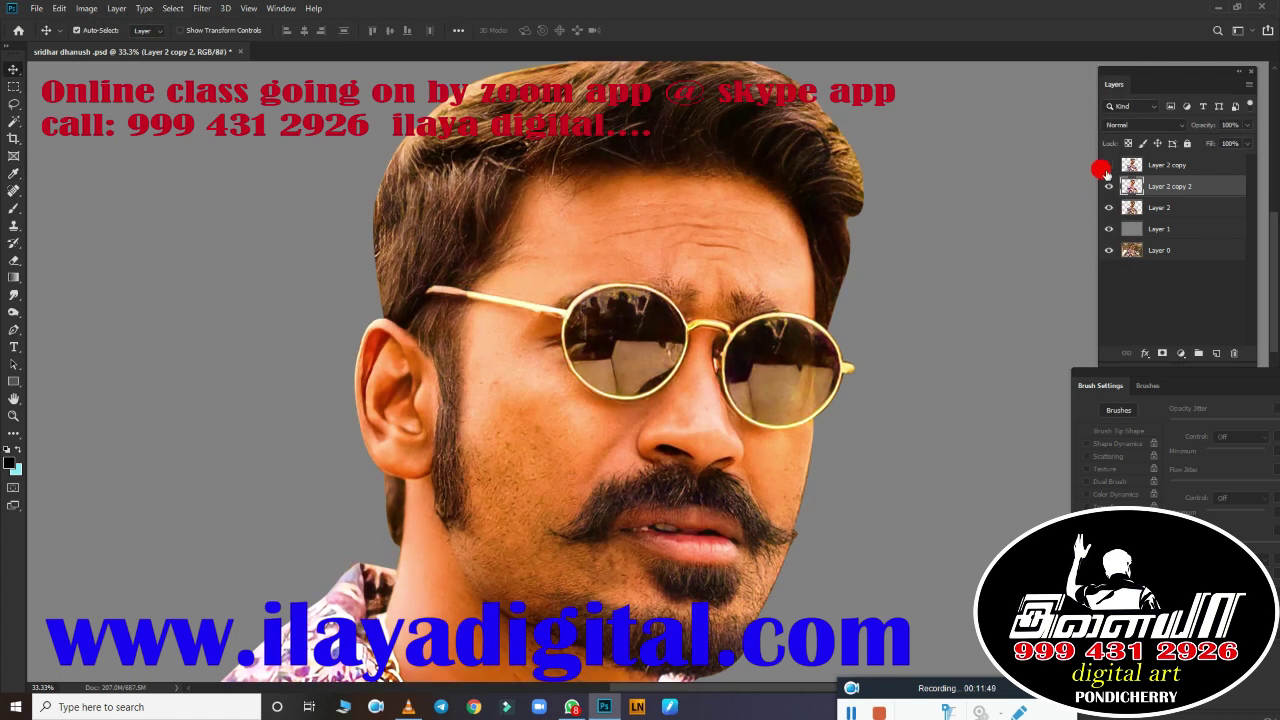
click(1108, 166)
click(1108, 166)
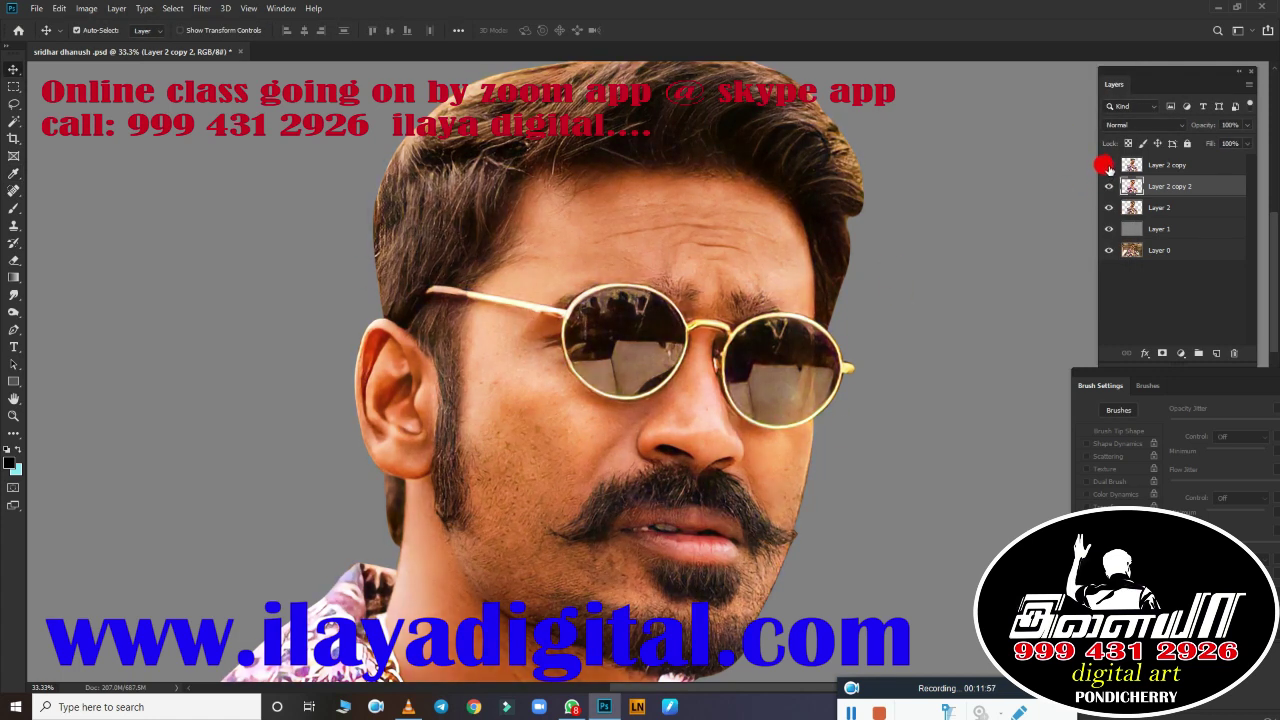
click(1108, 166)
click(1233, 353)
click(588, 264)
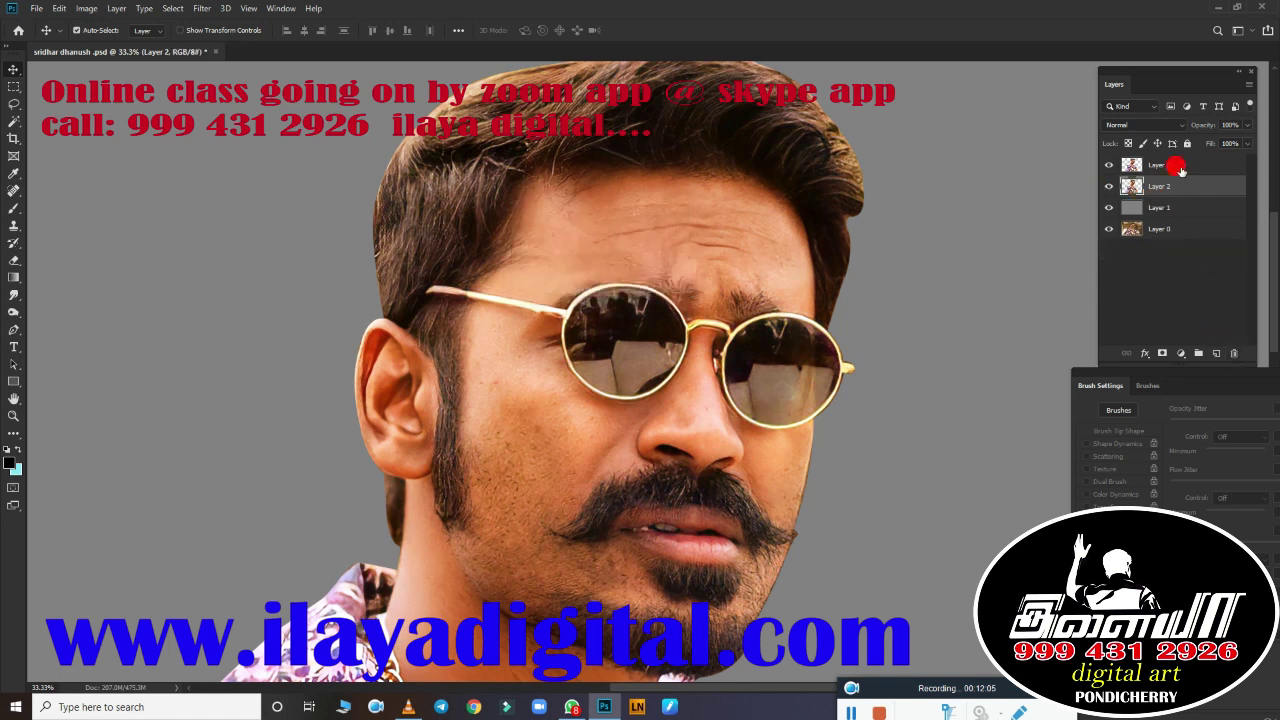
click(1177, 167)
Step: Shift Layer 2 copy's highlights toward blue (+17) with Color Balance
key(ctrl+b)
drag(985, 213, 1003, 207)
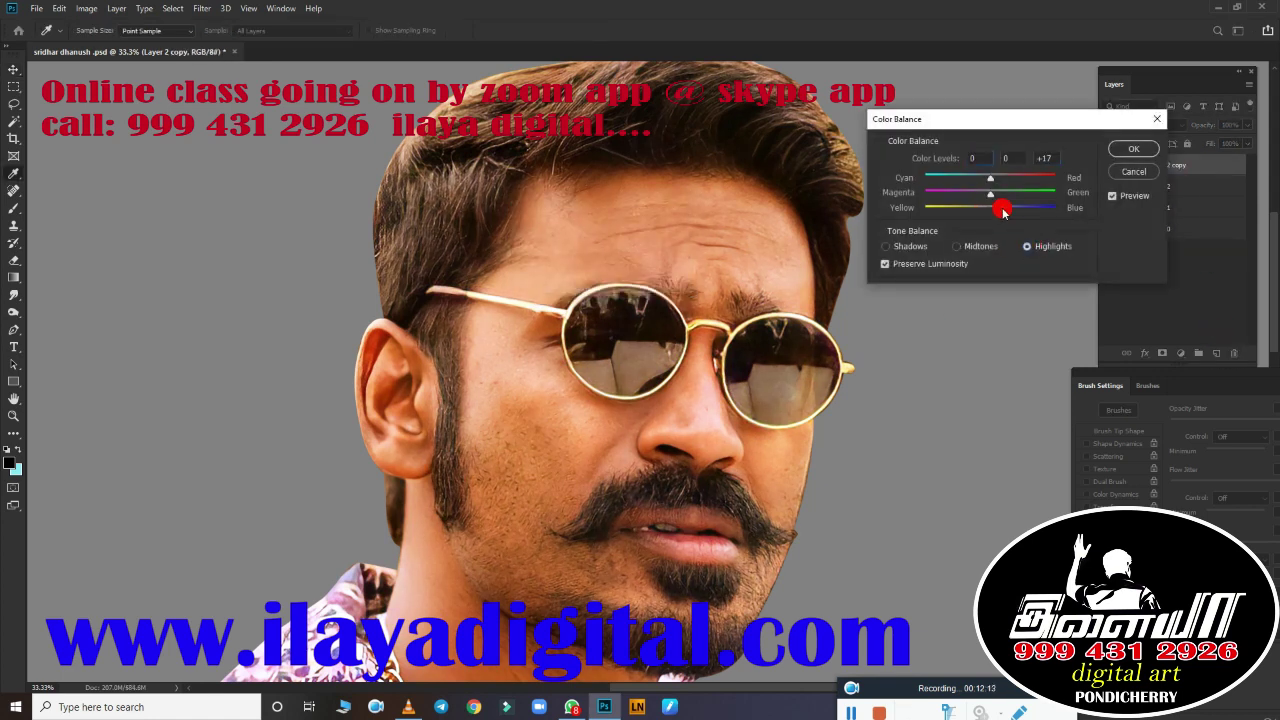
click(1133, 150)
Step: Try Curves adjustments, including the Blue channel, and cancel them without applying
key(ctrl+m)
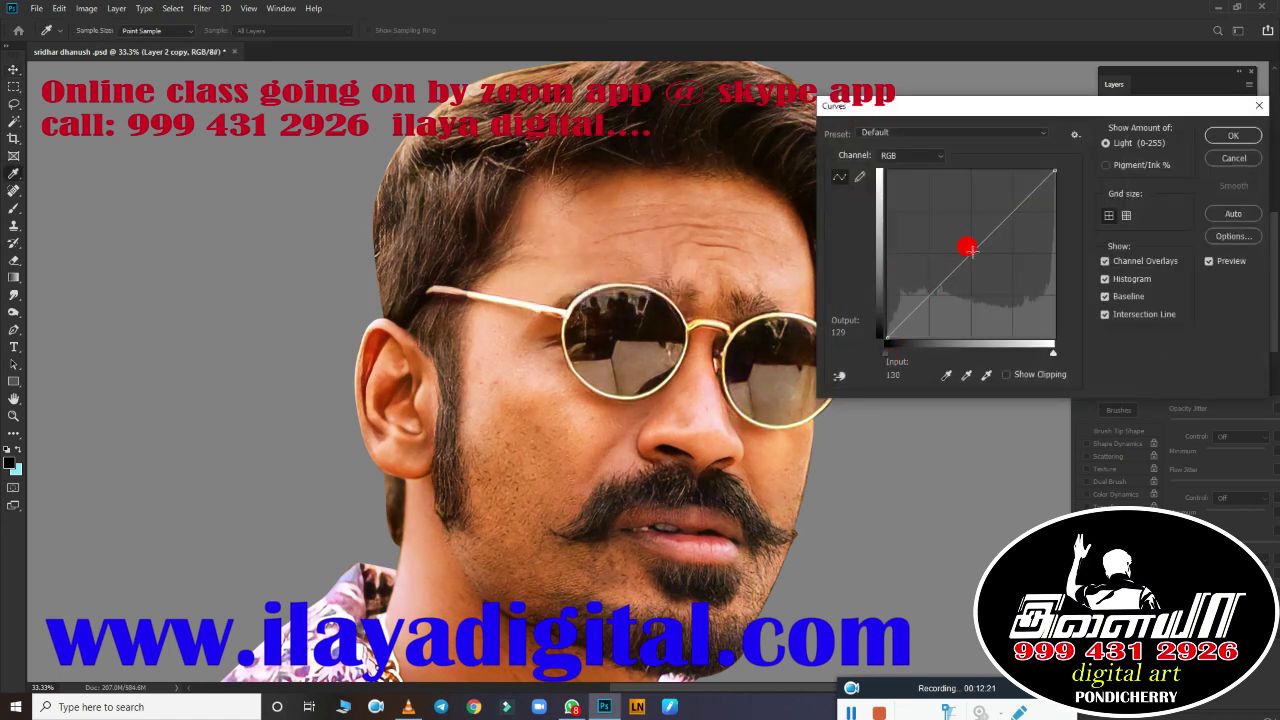
click(968, 248)
key(Escape)
key(ctrl+m)
click(1232, 158)
click(86, 8)
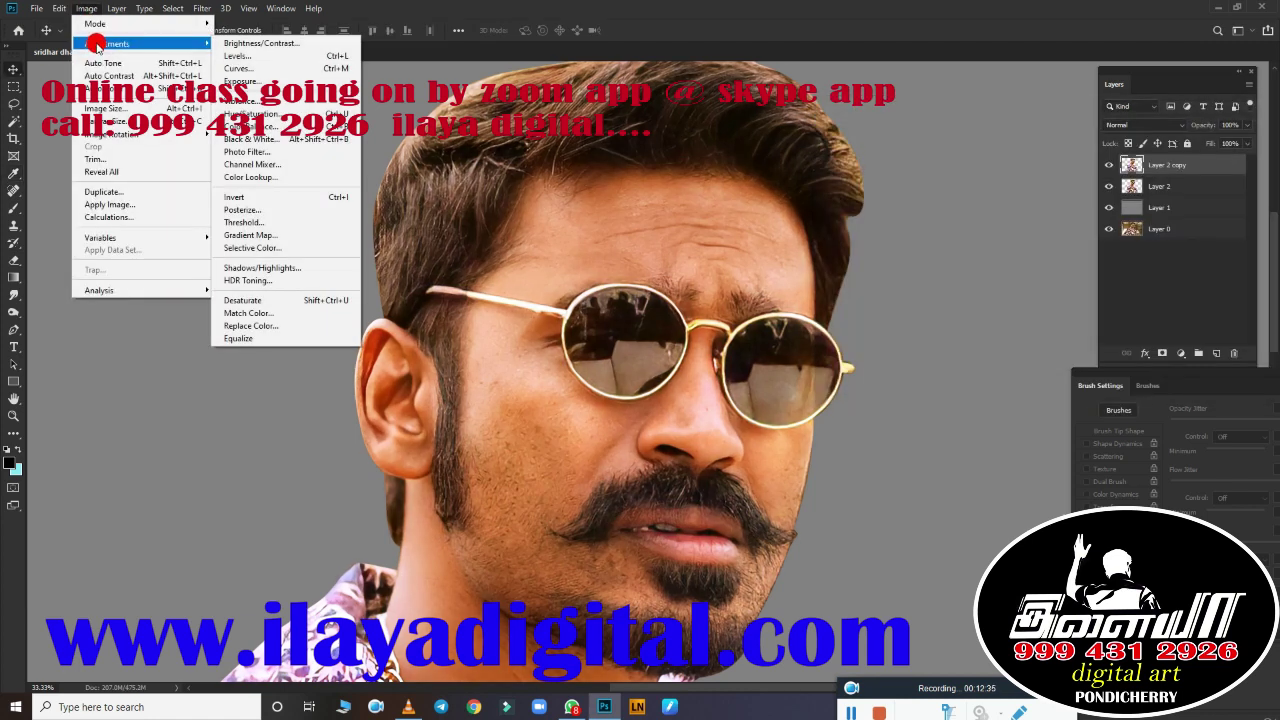
click(240, 68)
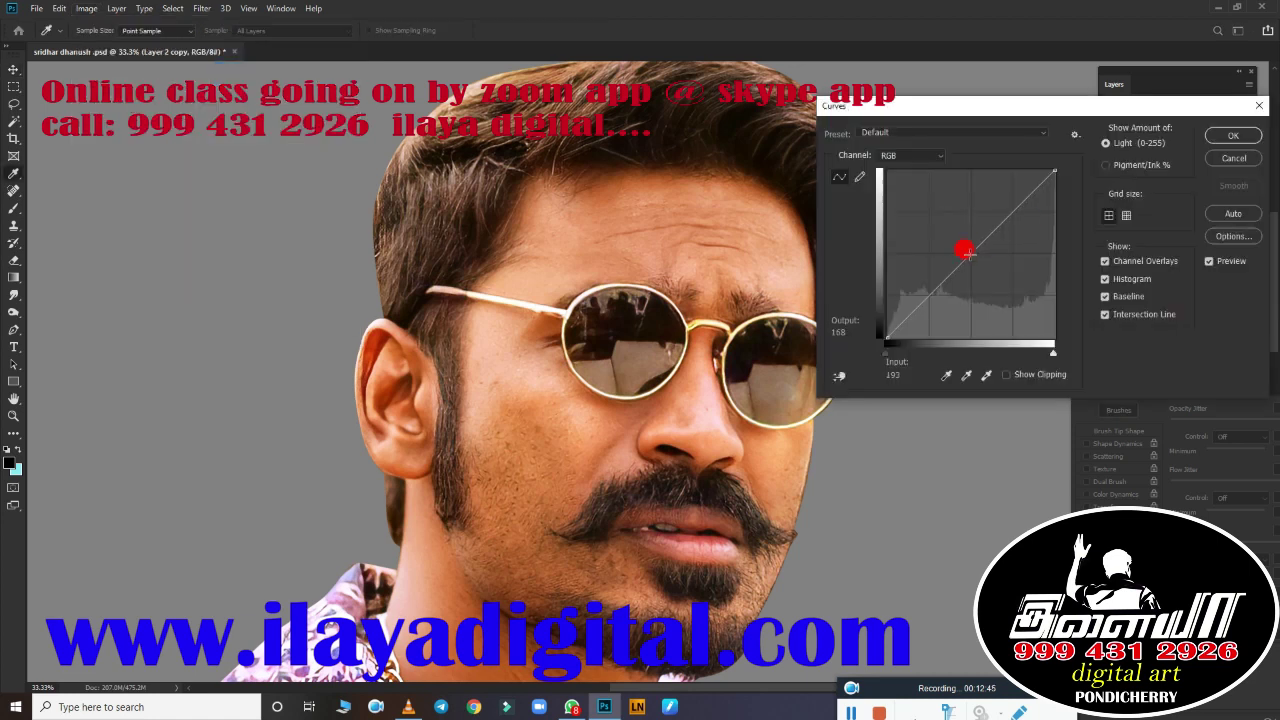
key(alt+5)
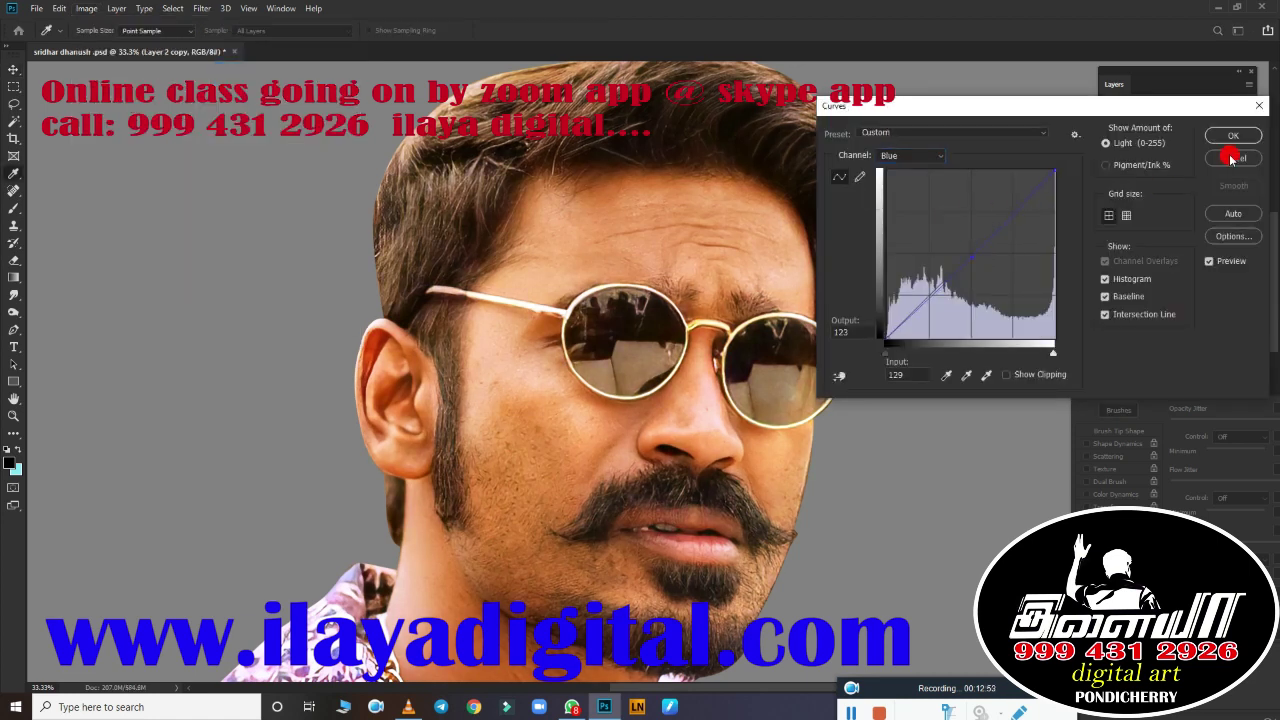
click(1232, 158)
key(v)
click(1106, 168)
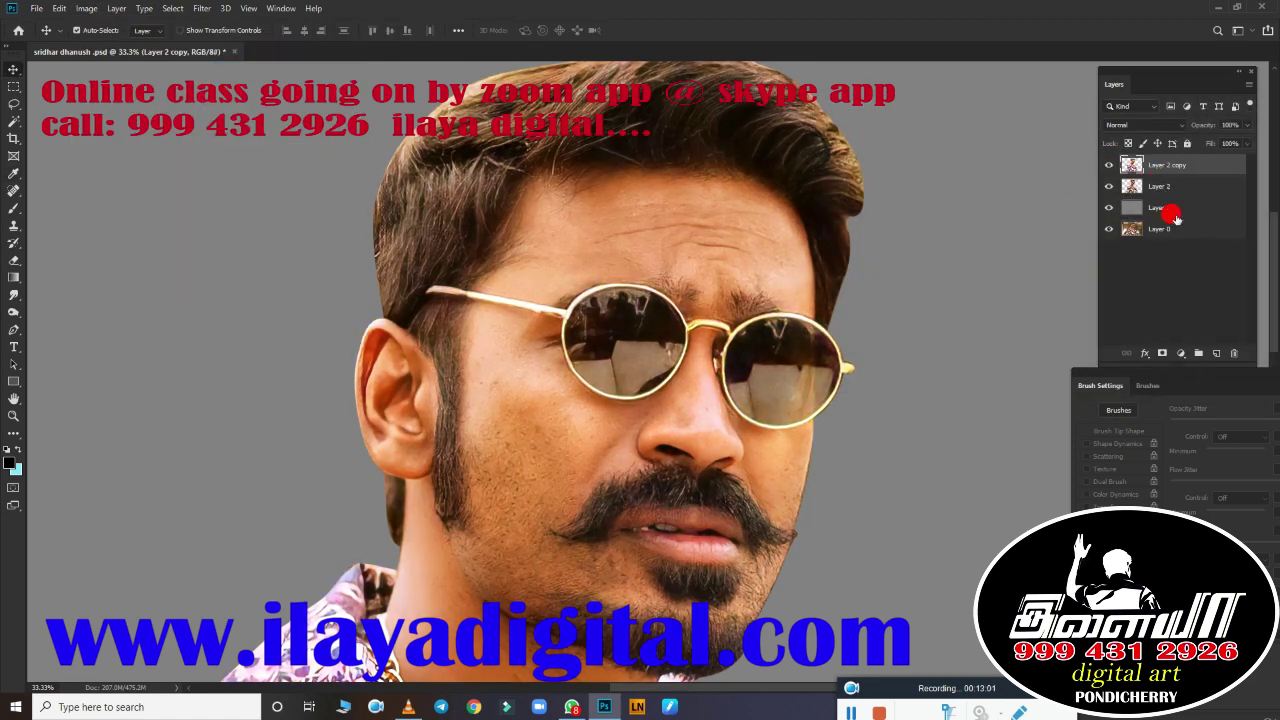
Step: Sharpen the portrait with Unsharp Mask at an amount of about 48
scroll(700, 371, up, 4)
key(ctrl+shift+alt+n)
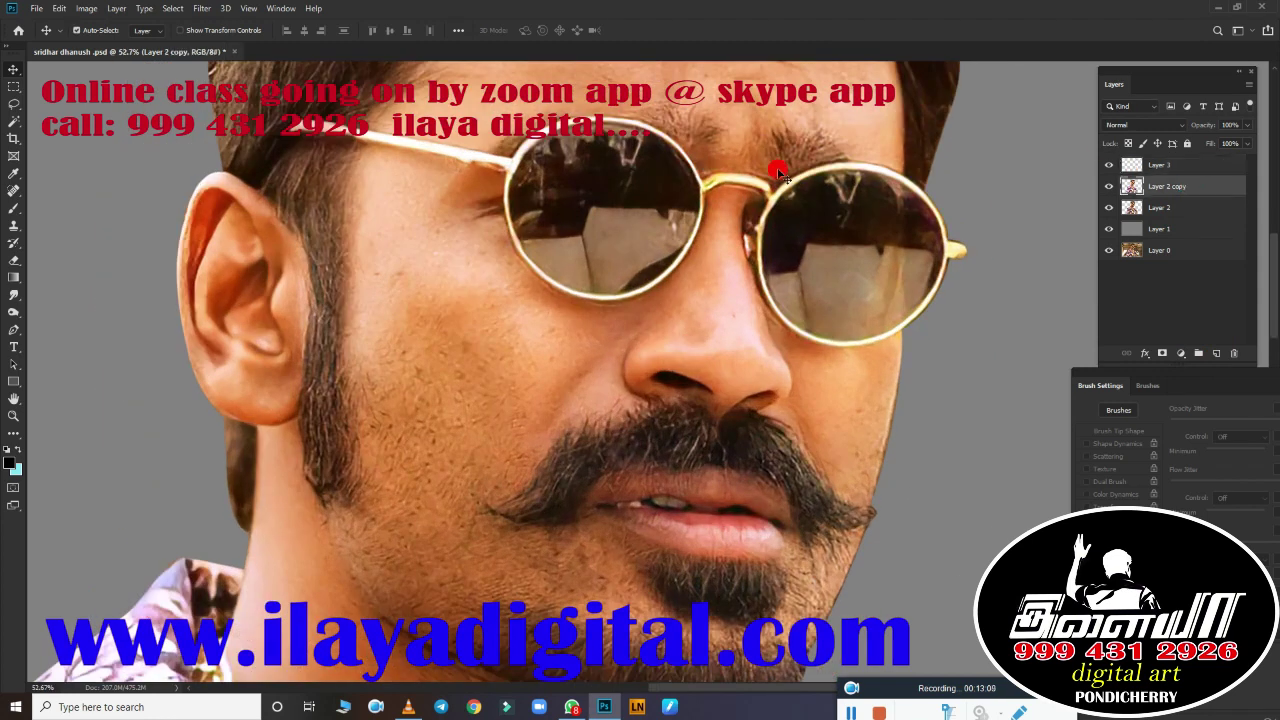
click(202, 8)
click(400, 297)
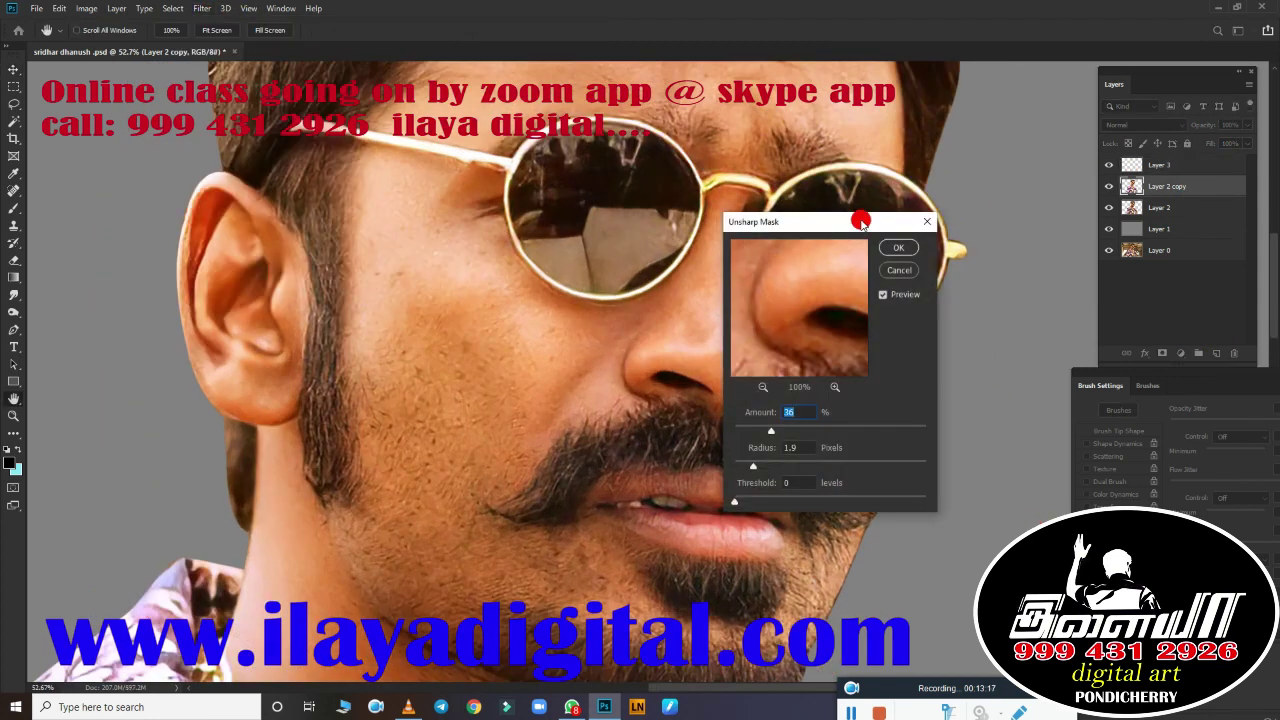
drag(861, 221, 1008, 197)
drag(918, 406, 938, 421)
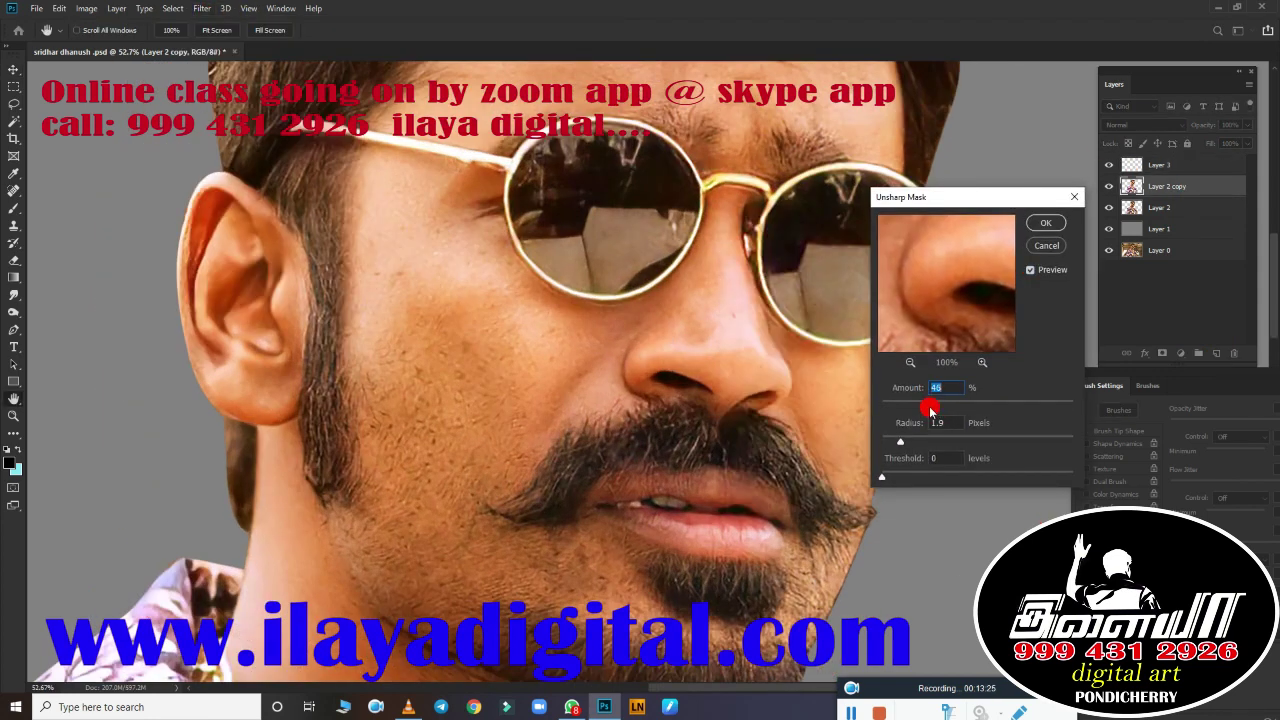
key(Return)
Step: Delete Layer 3, choose a soft brush preset, and turn off Transfer for smudging
click(232, 500)
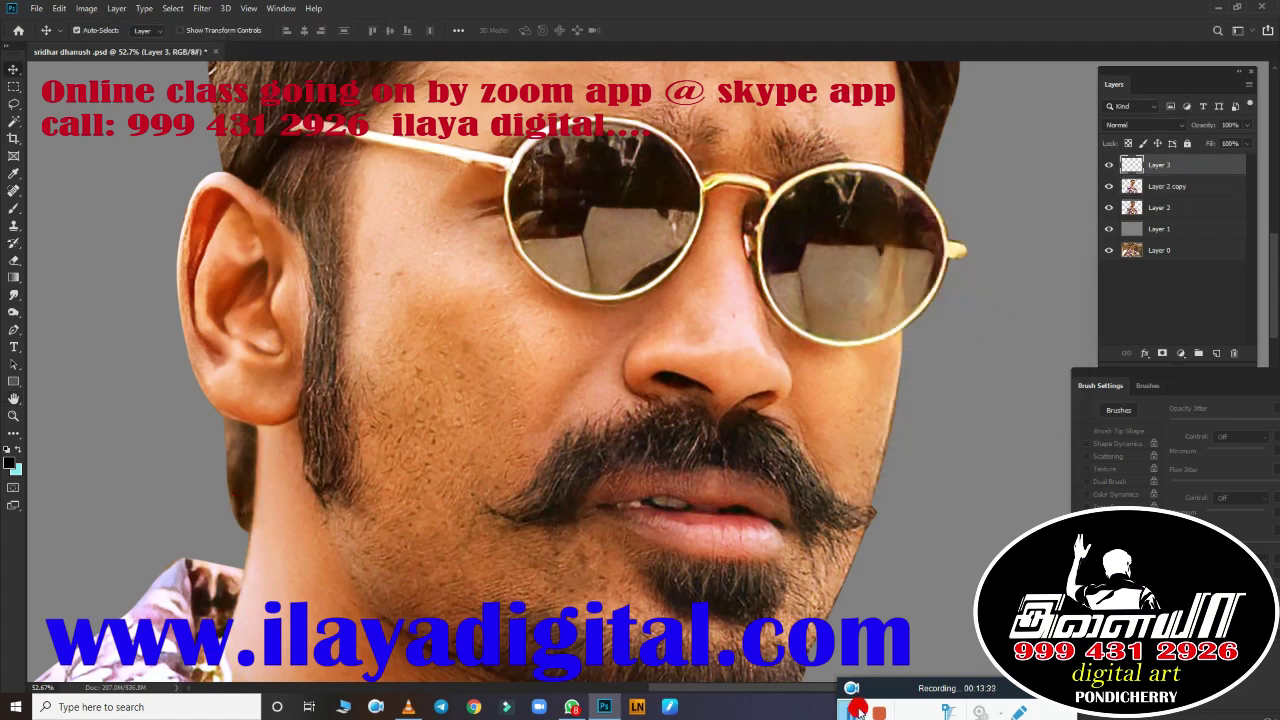
key(Delete)
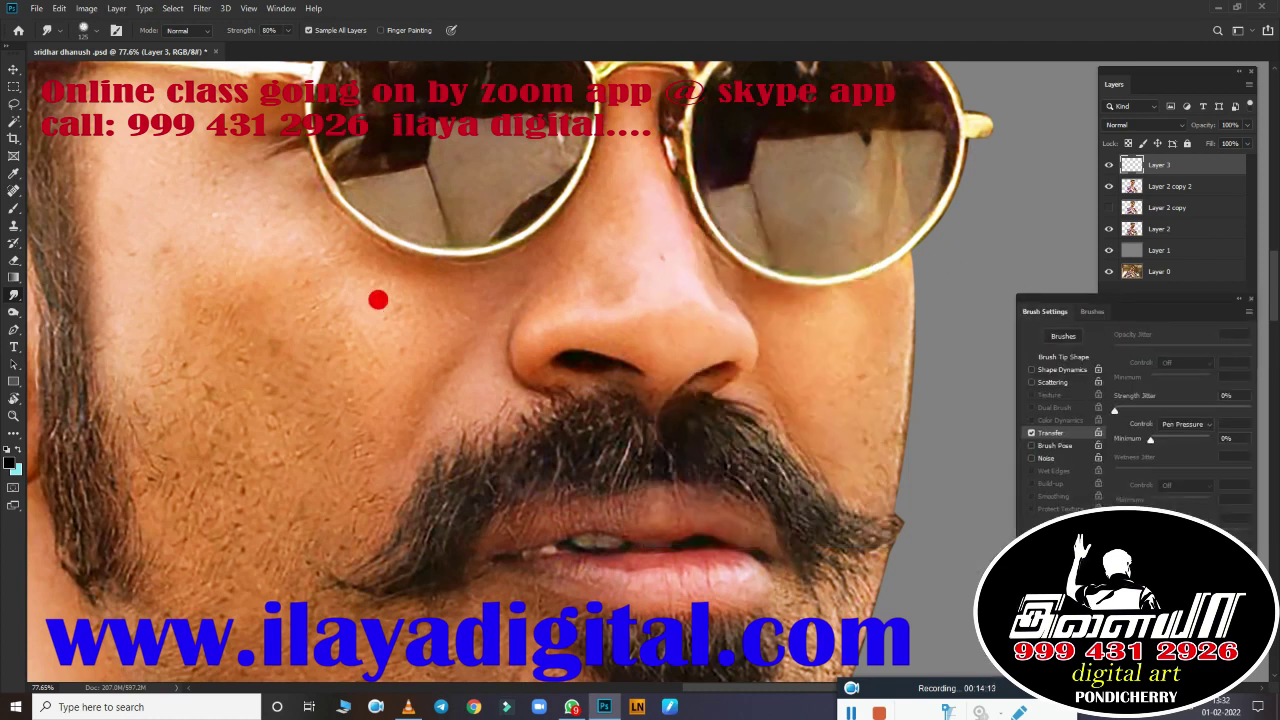
right_click(288, 245)
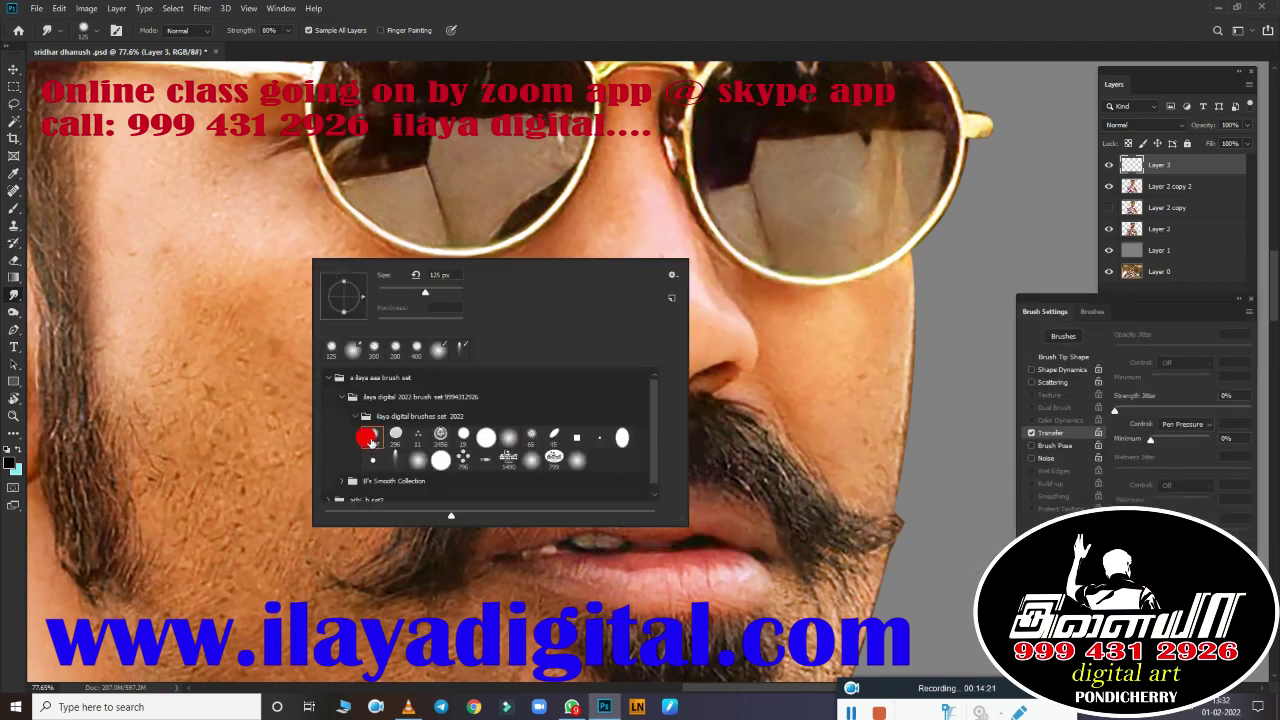
double_click(368, 438)
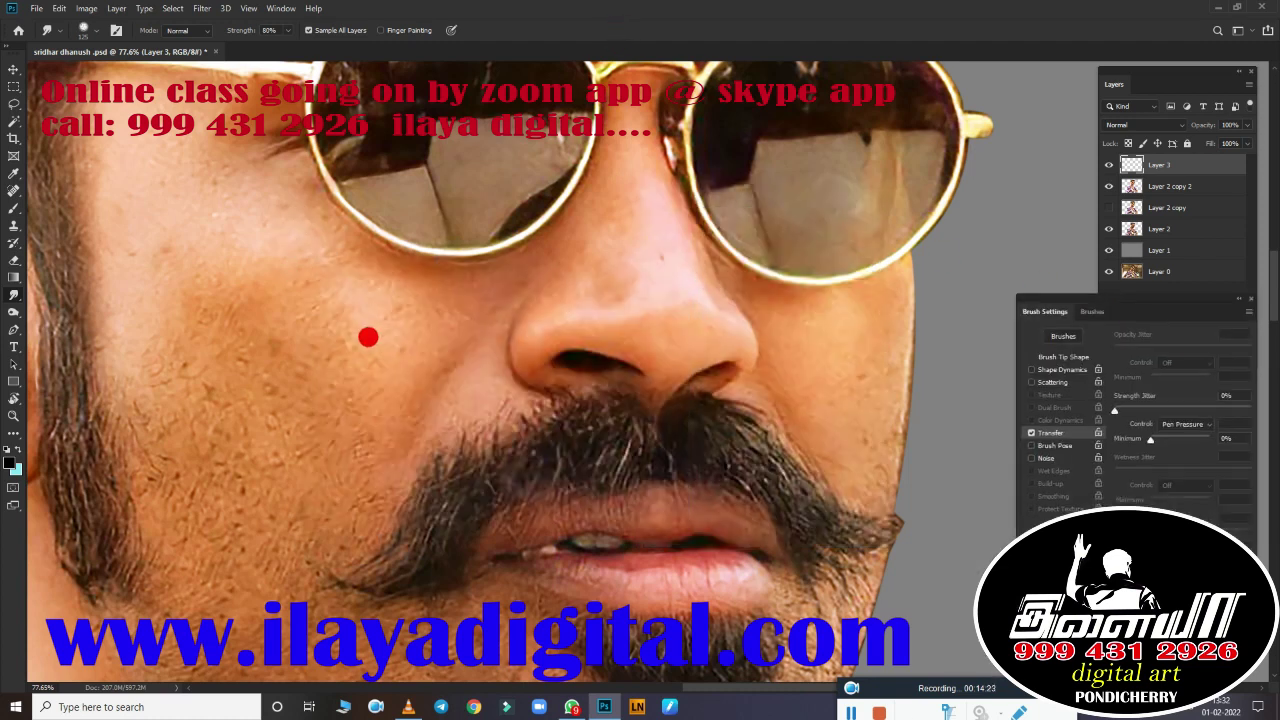
click(1034, 434)
Step: Smudge the skin under the nose, along the nose bridge and left cheek at 94% strength
drag(629, 334, 603, 365)
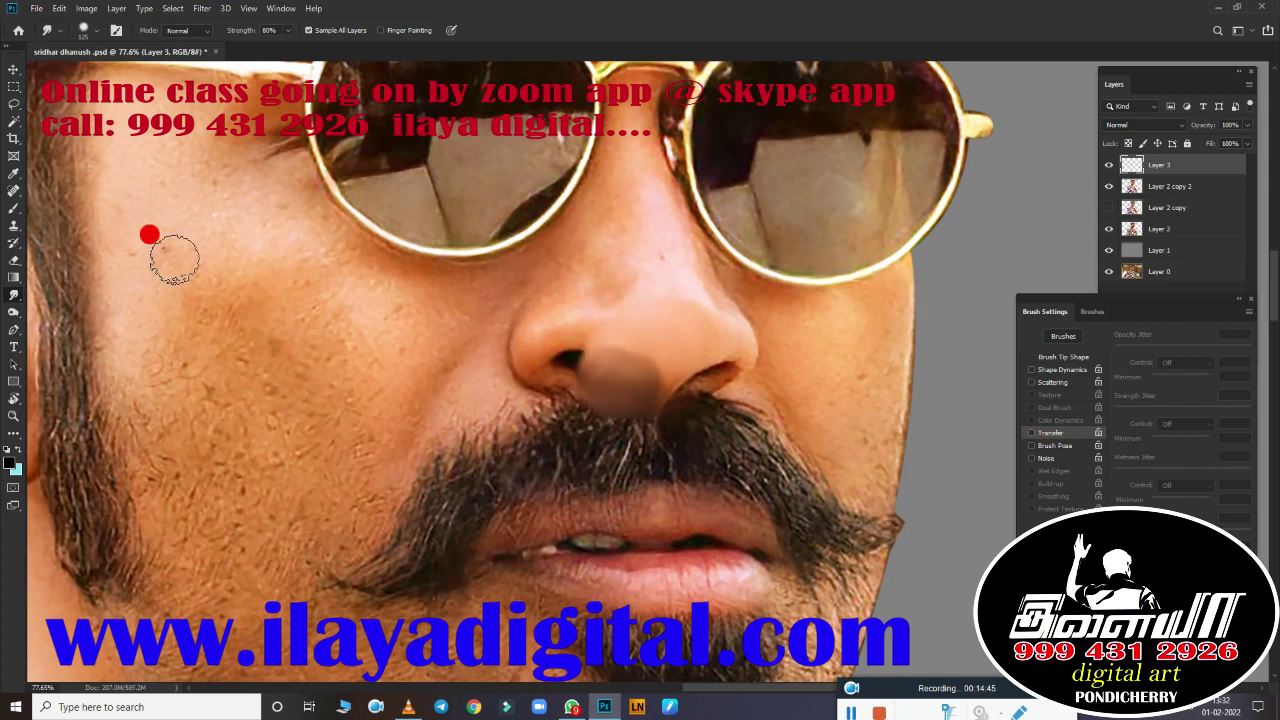
key(9)
key(4)
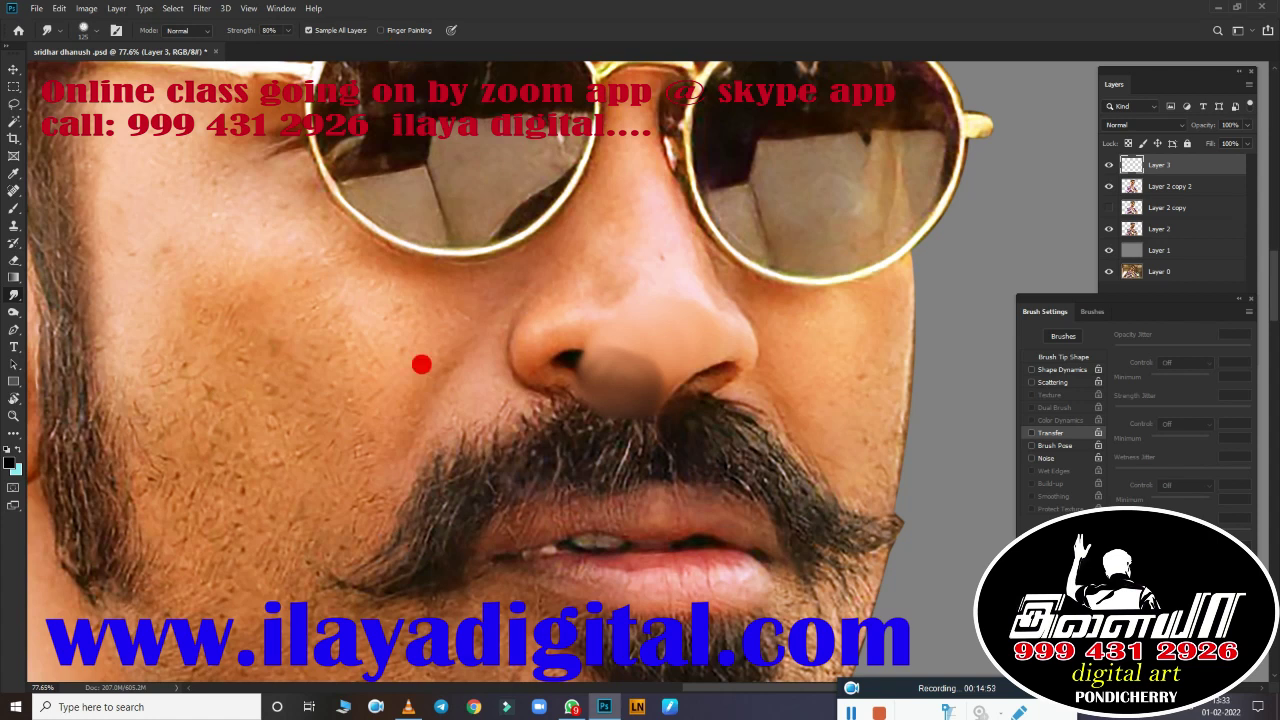
drag(570, 340, 430, 500)
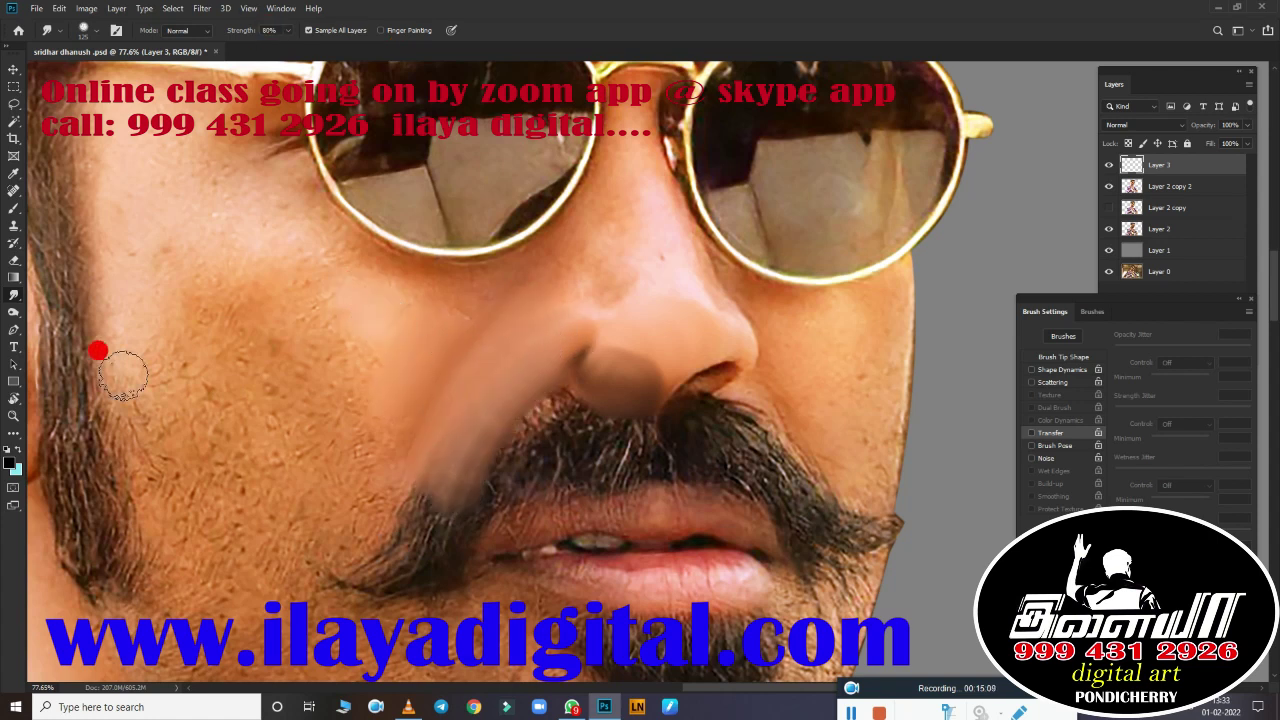
drag(597, 350, 602, 185)
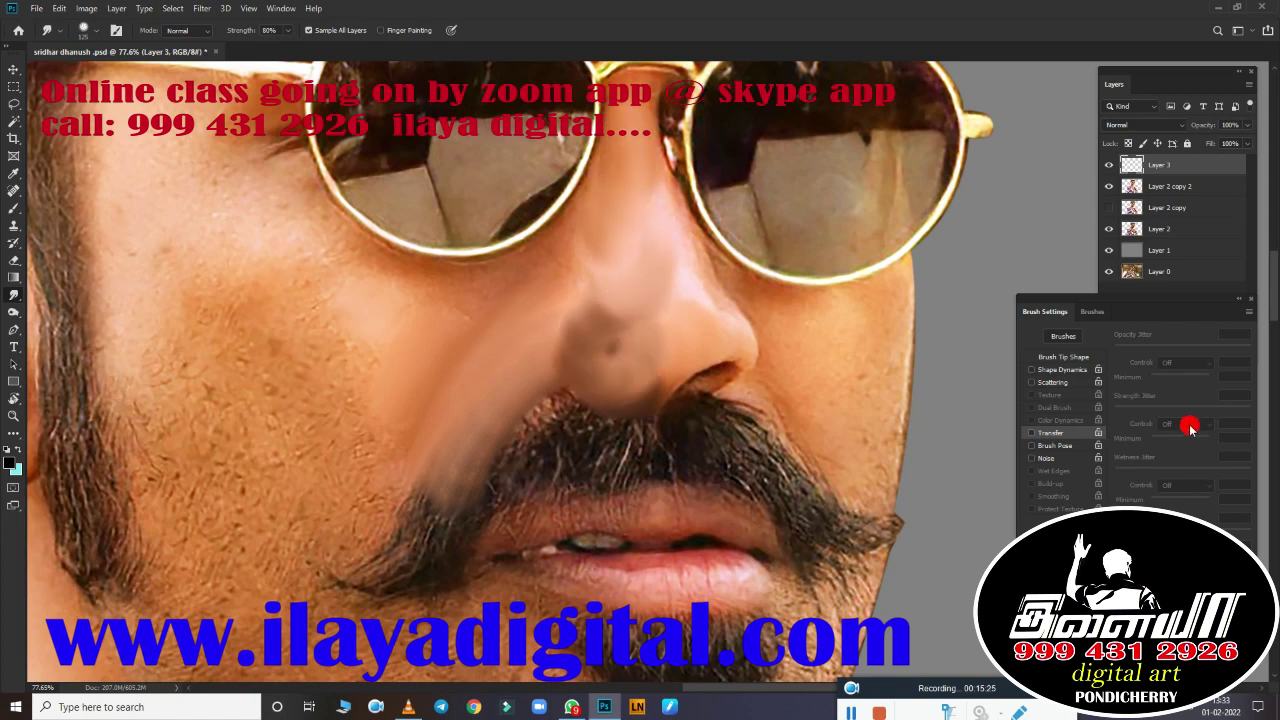
mouse_move(560, 300)
mouse_down()
mouse_move(331, 309)
mouse_move(442, 251)
mouse_move(481, 213)
mouse_up()
Step: Enable Transfer controlled by Pen Pressure, test smudges on the cheeks, then undo them
click(1031, 432)
click(1185, 424)
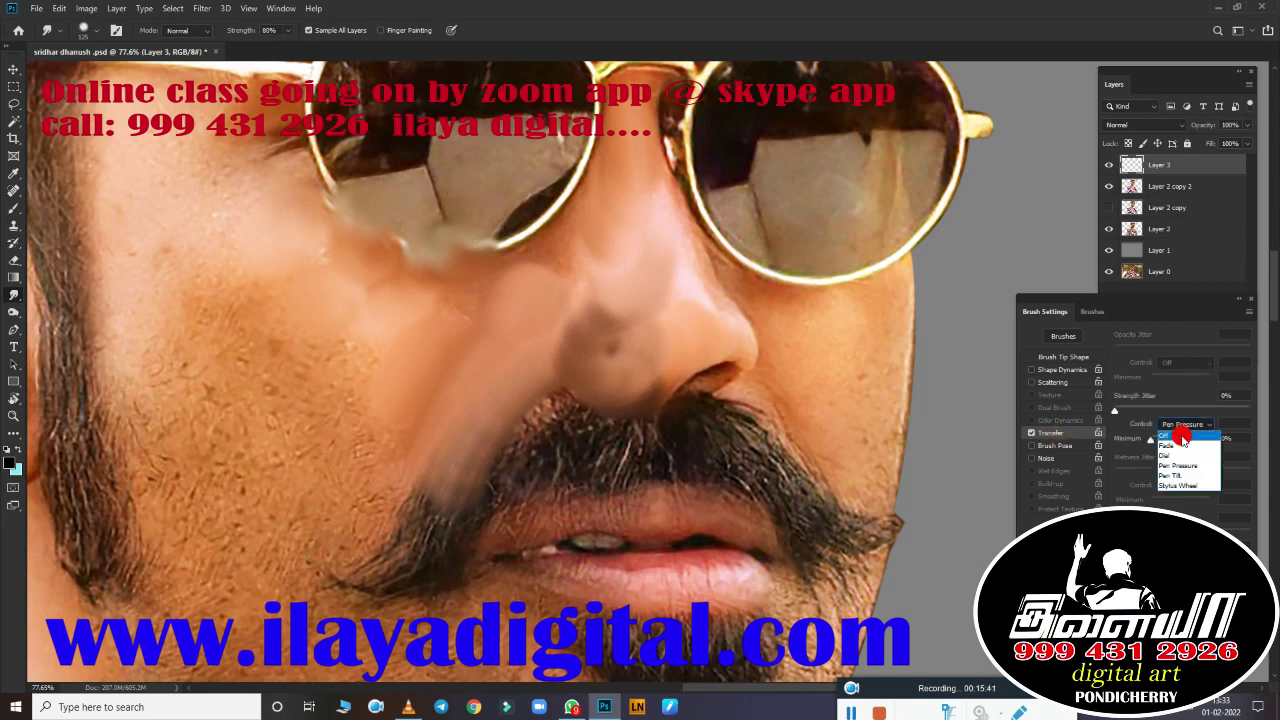
drag(805, 340, 730, 272)
click(1185, 424)
click(1189, 466)
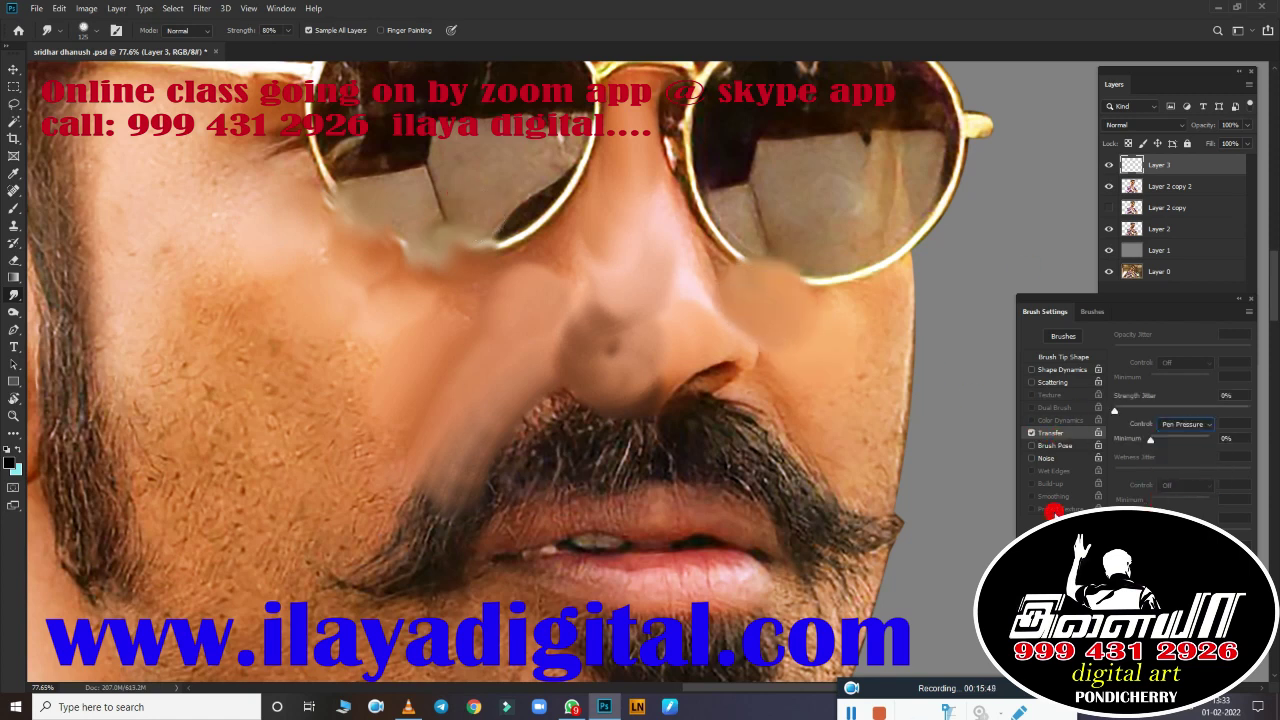
click(1031, 433)
click(1031, 433)
mouse_move(229, 397)
mouse_down()
mouse_move(266, 397)
mouse_move(307, 508)
mouse_up()
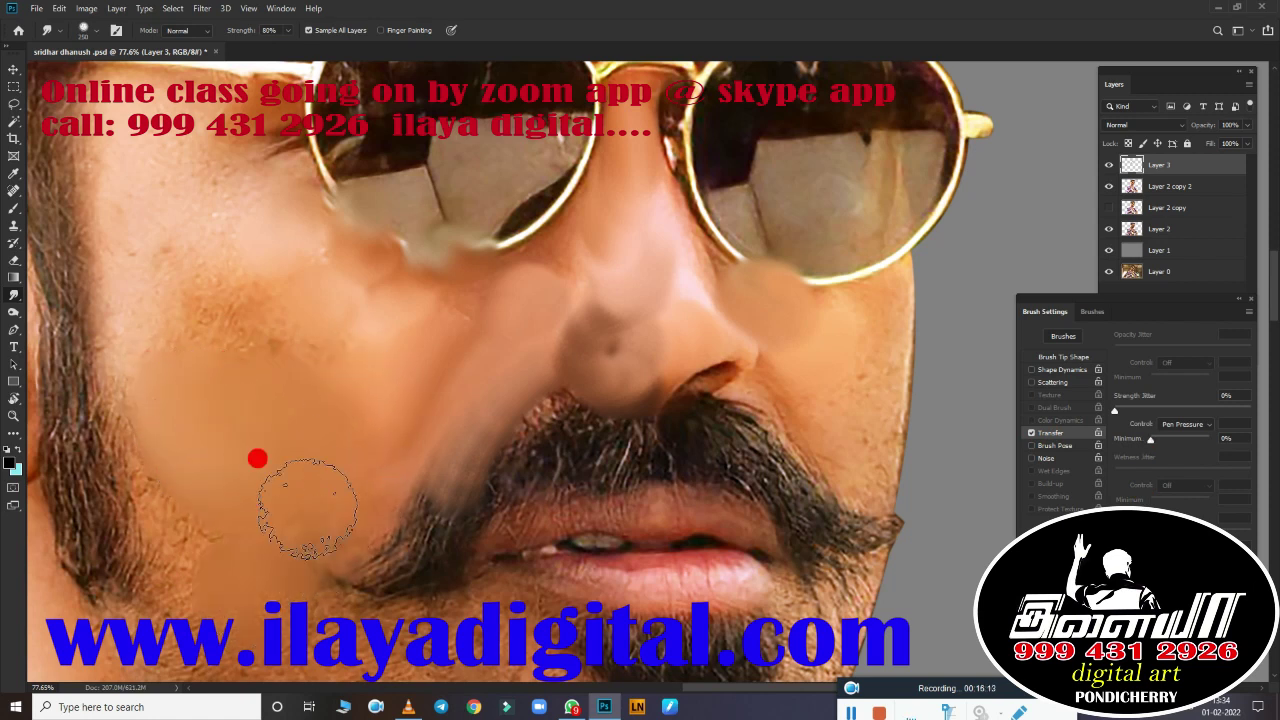
key(ctrl+z)
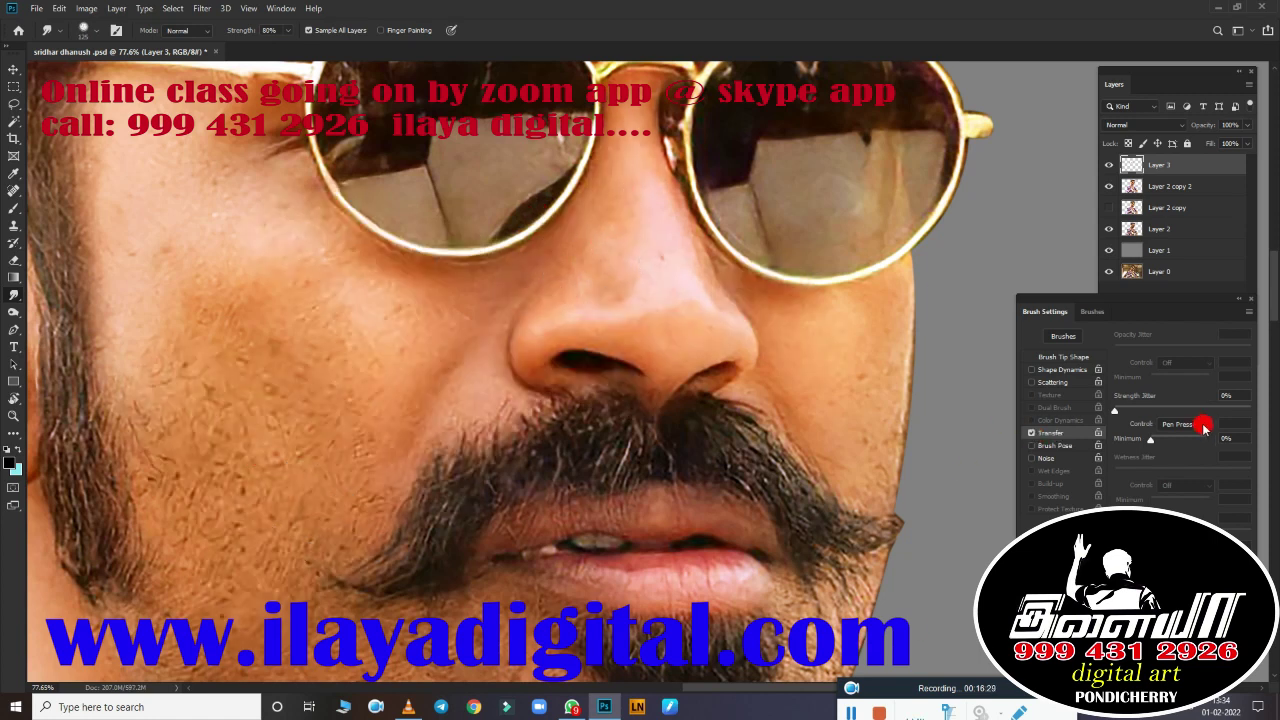
Step: Review the brush tip and Transfer settings and enable Smoothing
click(1063, 357)
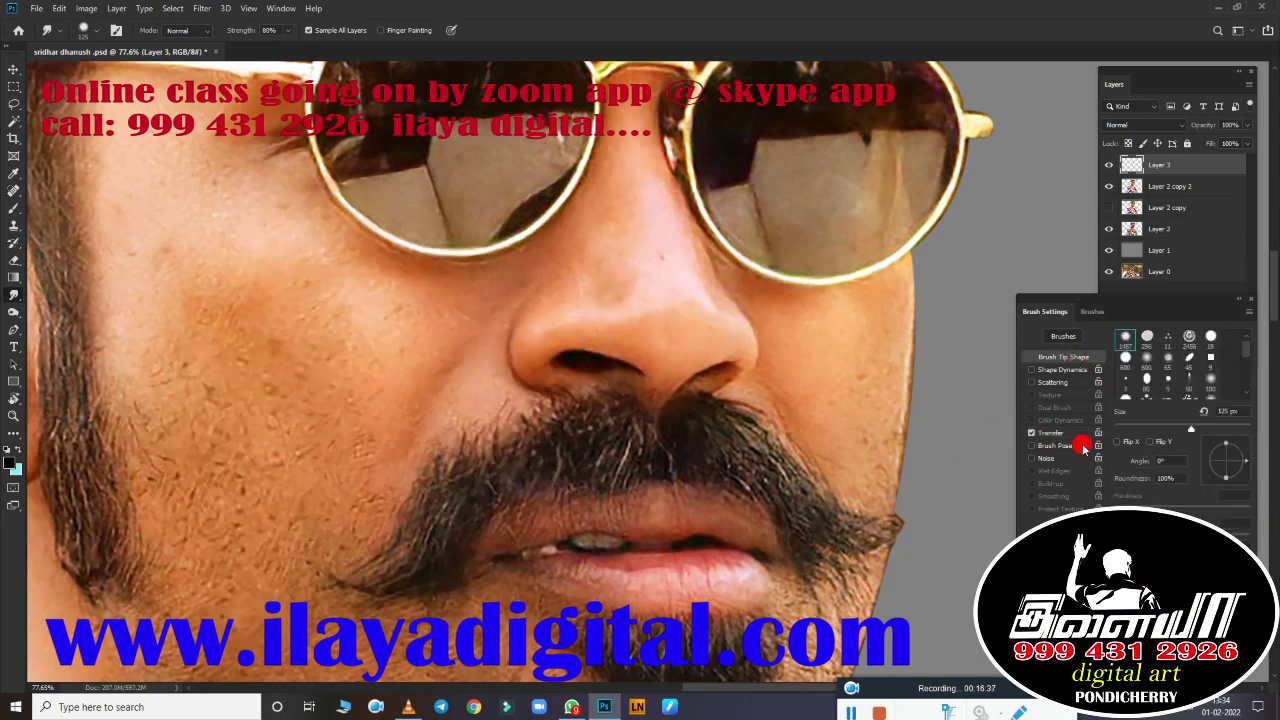
click(1052, 432)
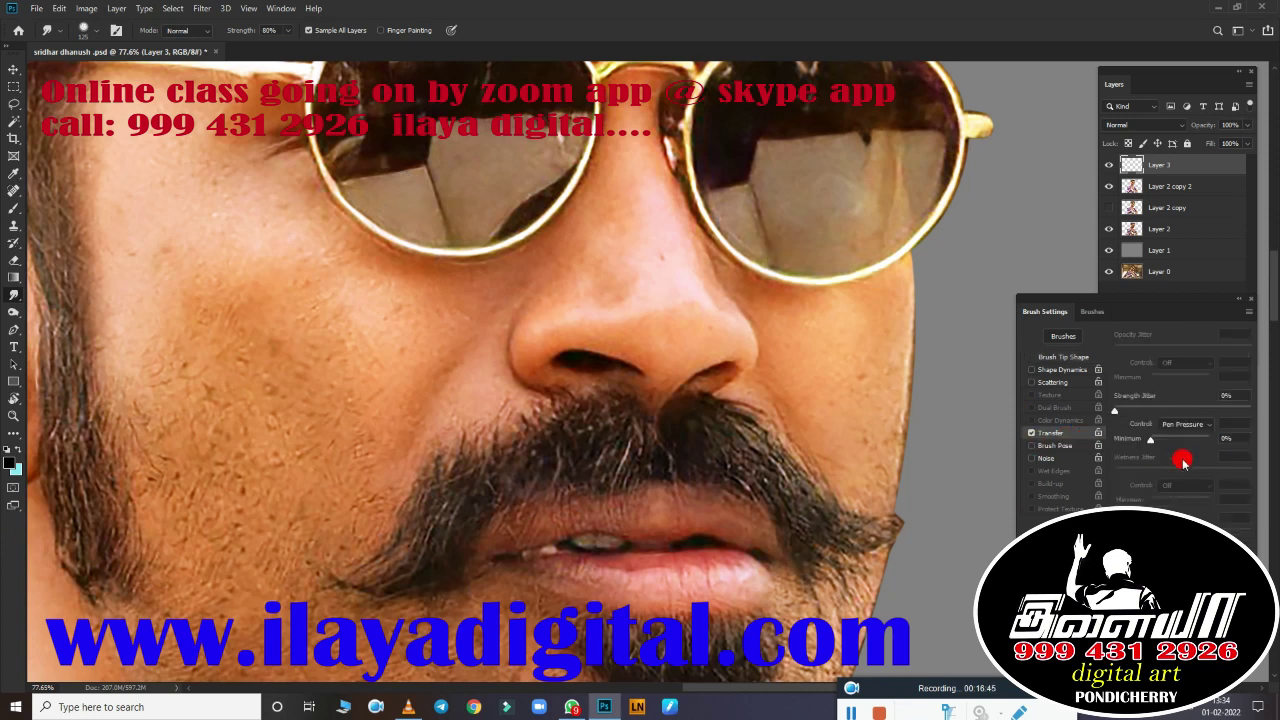
click(1062, 357)
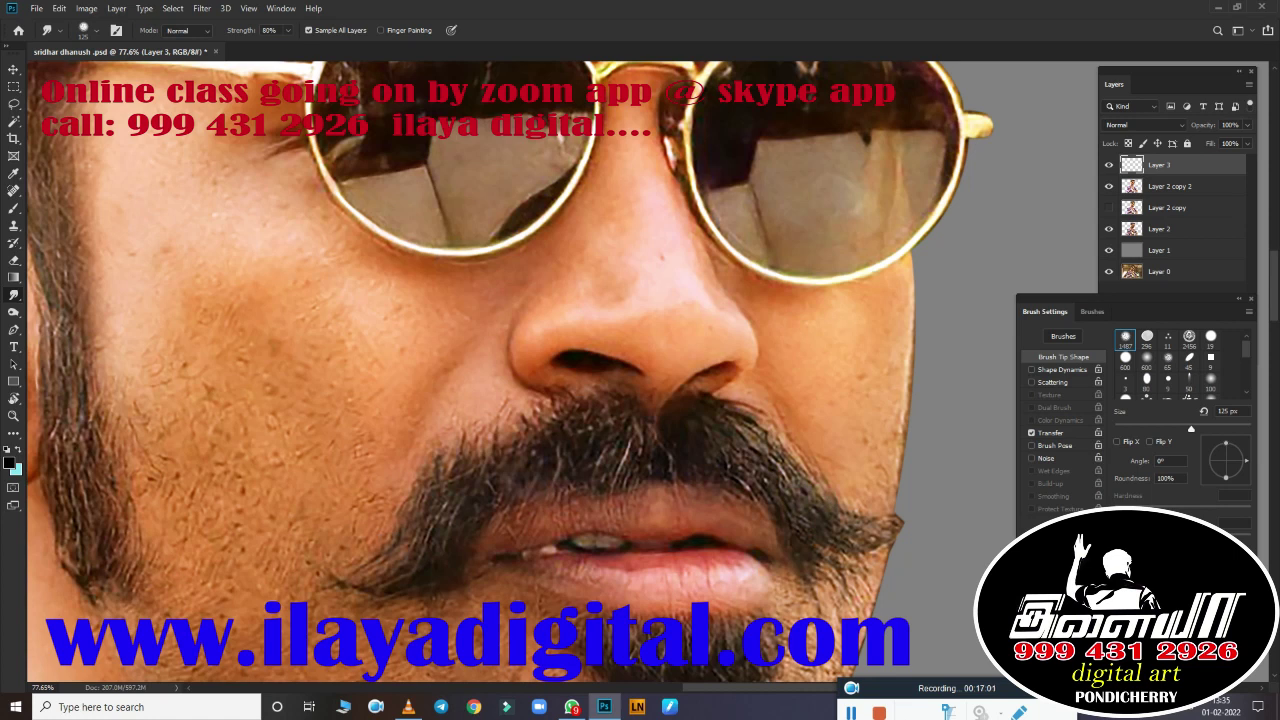
click(1031, 496)
click(1055, 432)
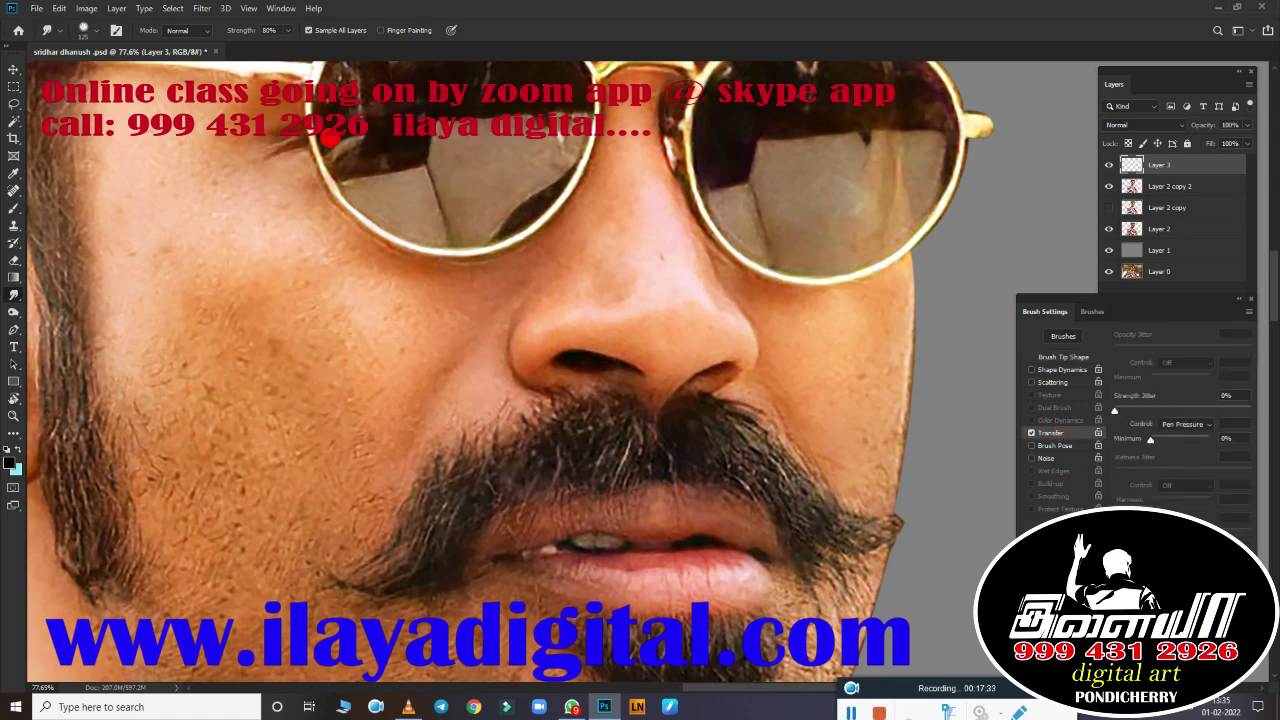
key(ctrl+minus)
key(ctrl+minus)
key(ctrl+minus)
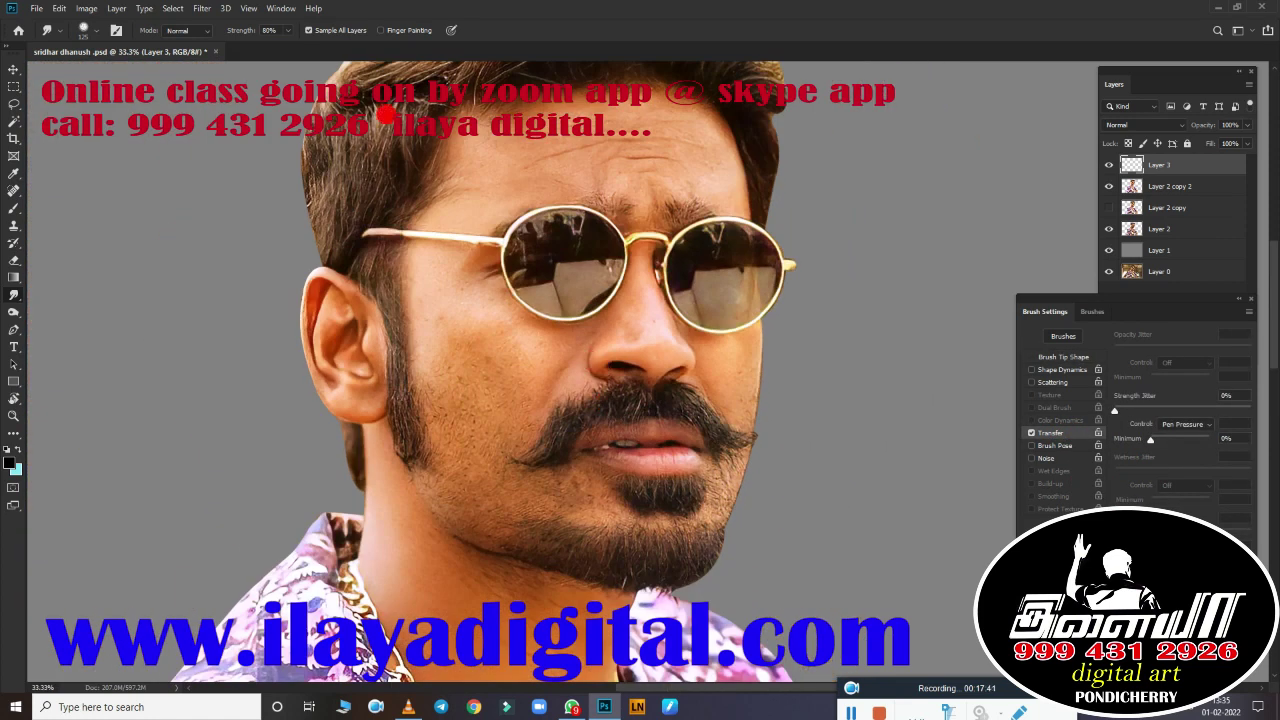
Step: Paint several cyan dotted and broad test strokes across the canvas, then clear them
click(1063, 357)
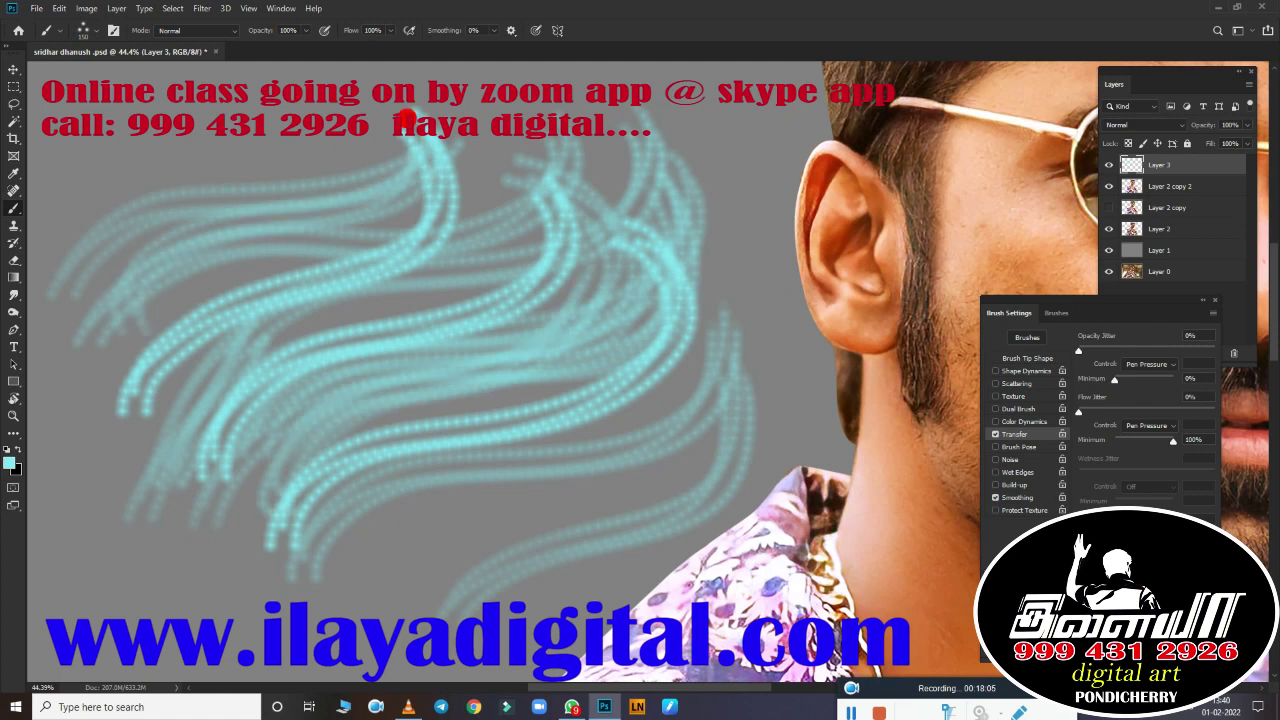
click(1016, 360)
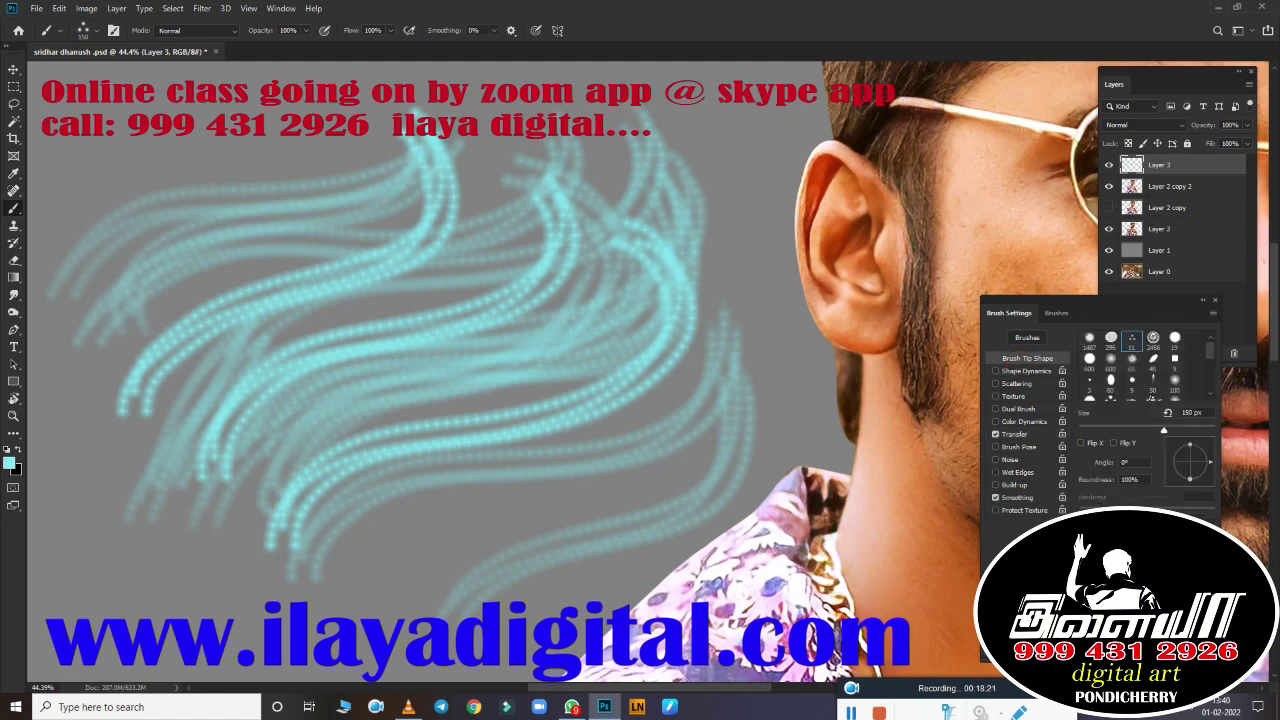
drag(678, 356, 490, 605)
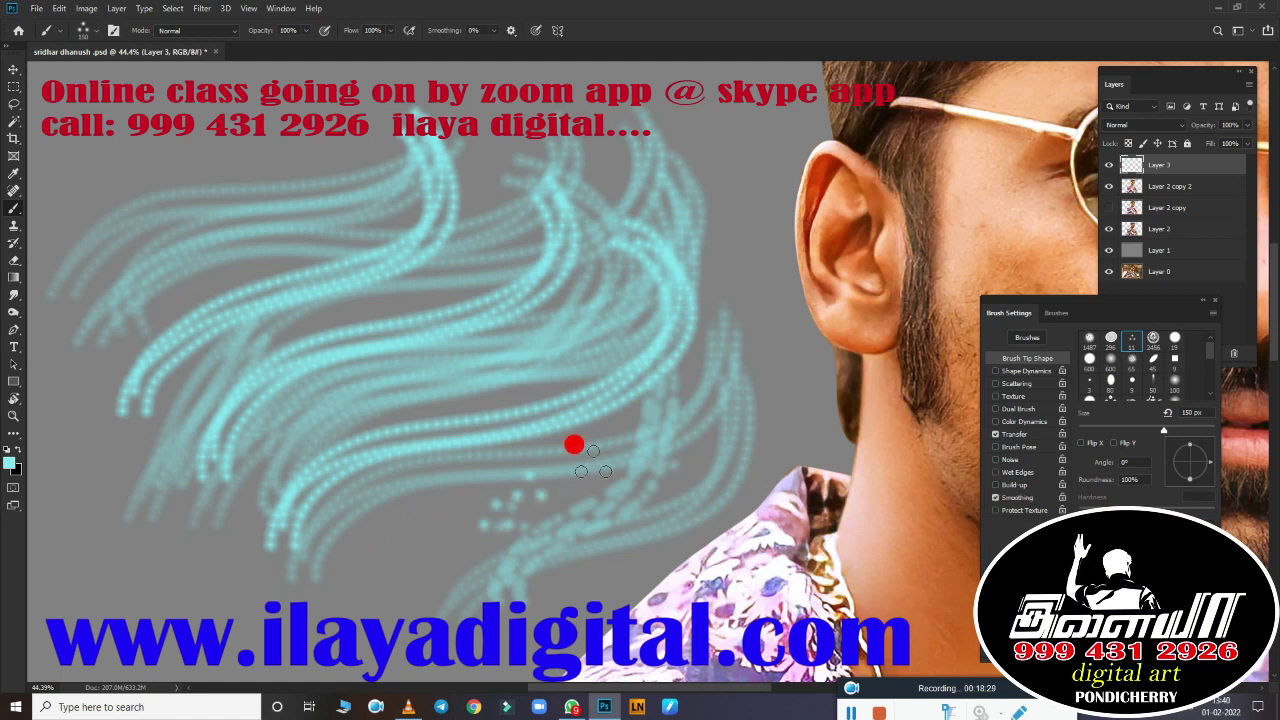
drag(178, 219, 370, 150)
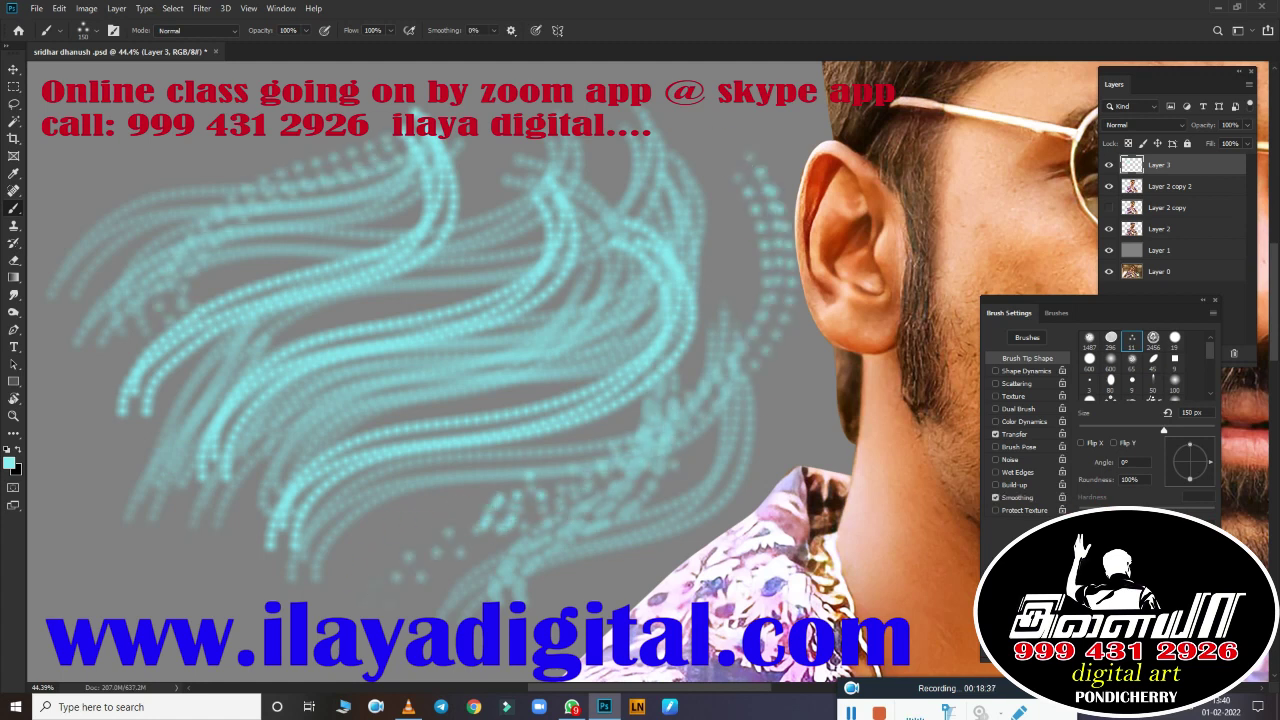
scroll(831, 511, up, 3)
drag(110, 360, 614, 84)
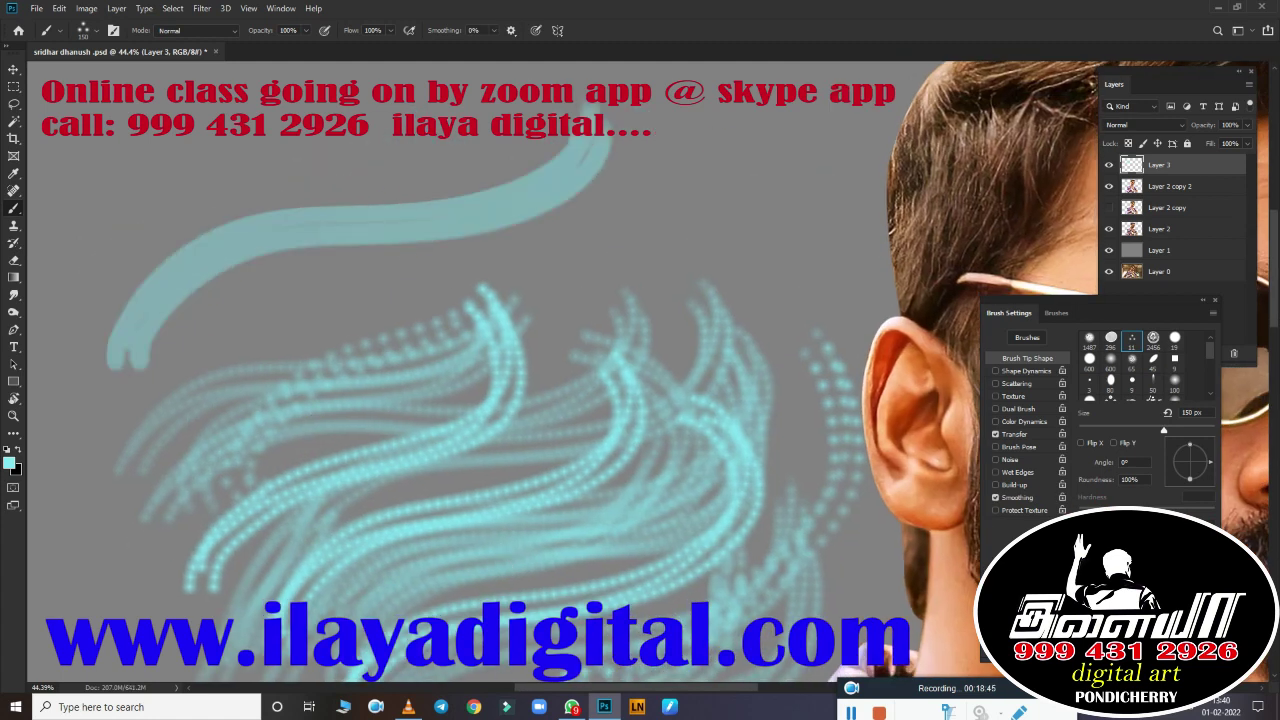
drag(214, 326, 723, 197)
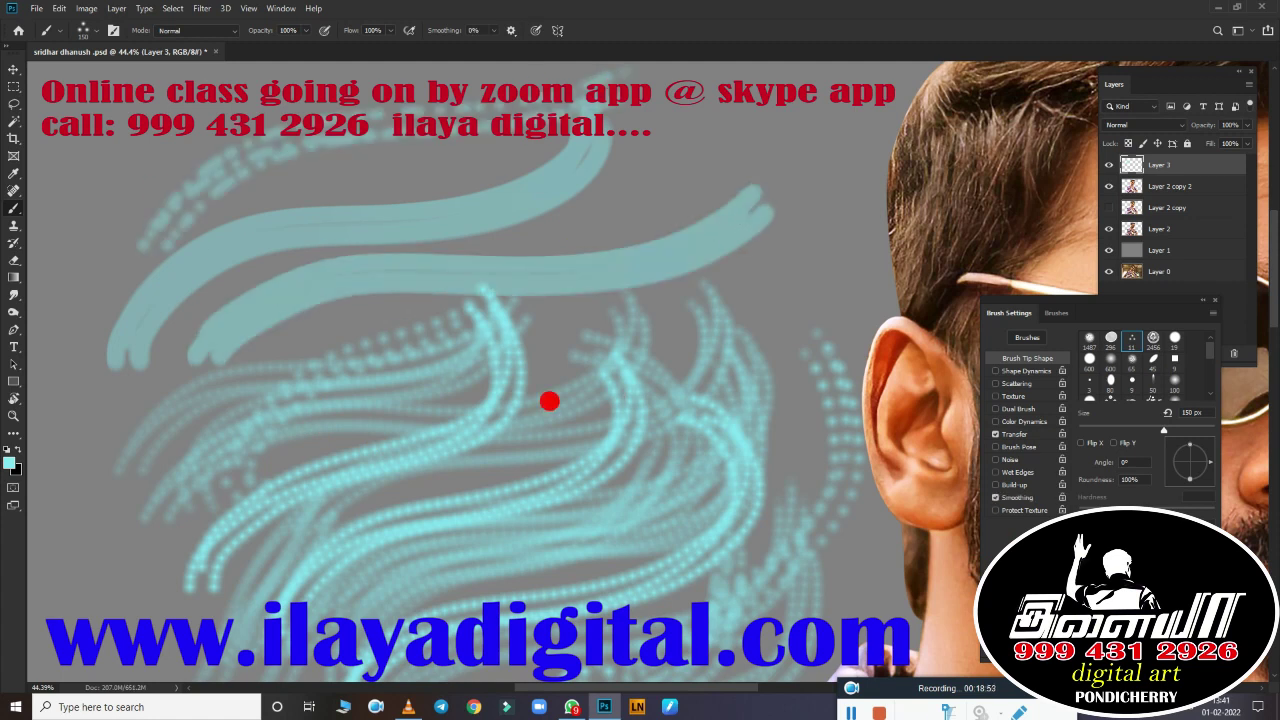
drag(153, 391, 745, 108)
drag(265, 515, 640, 300)
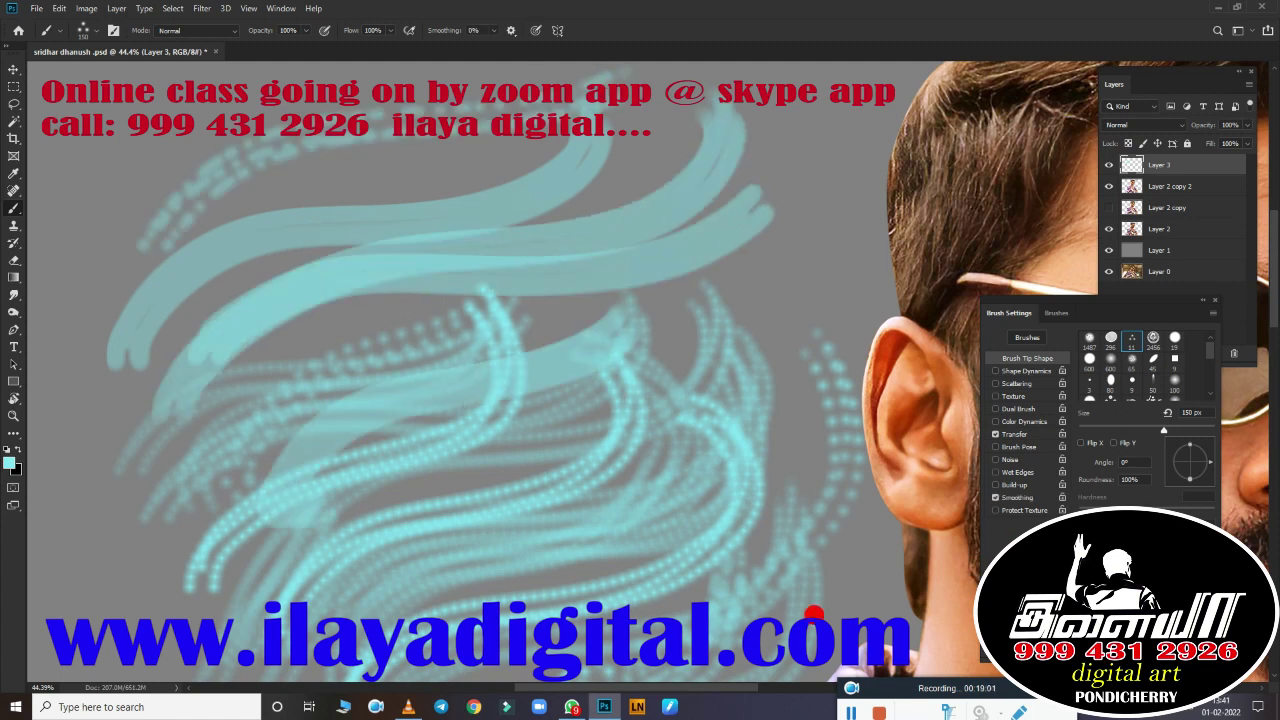
drag(200, 490, 840, 230)
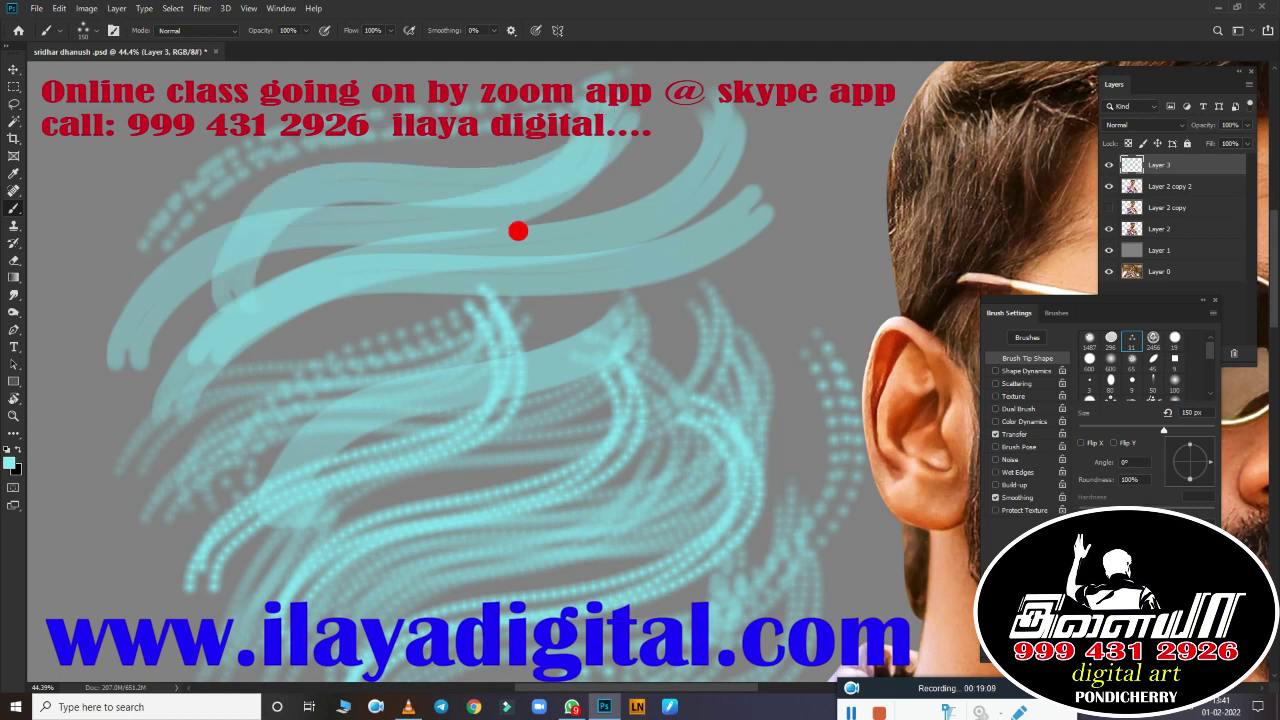
drag(40, 240, 600, 110)
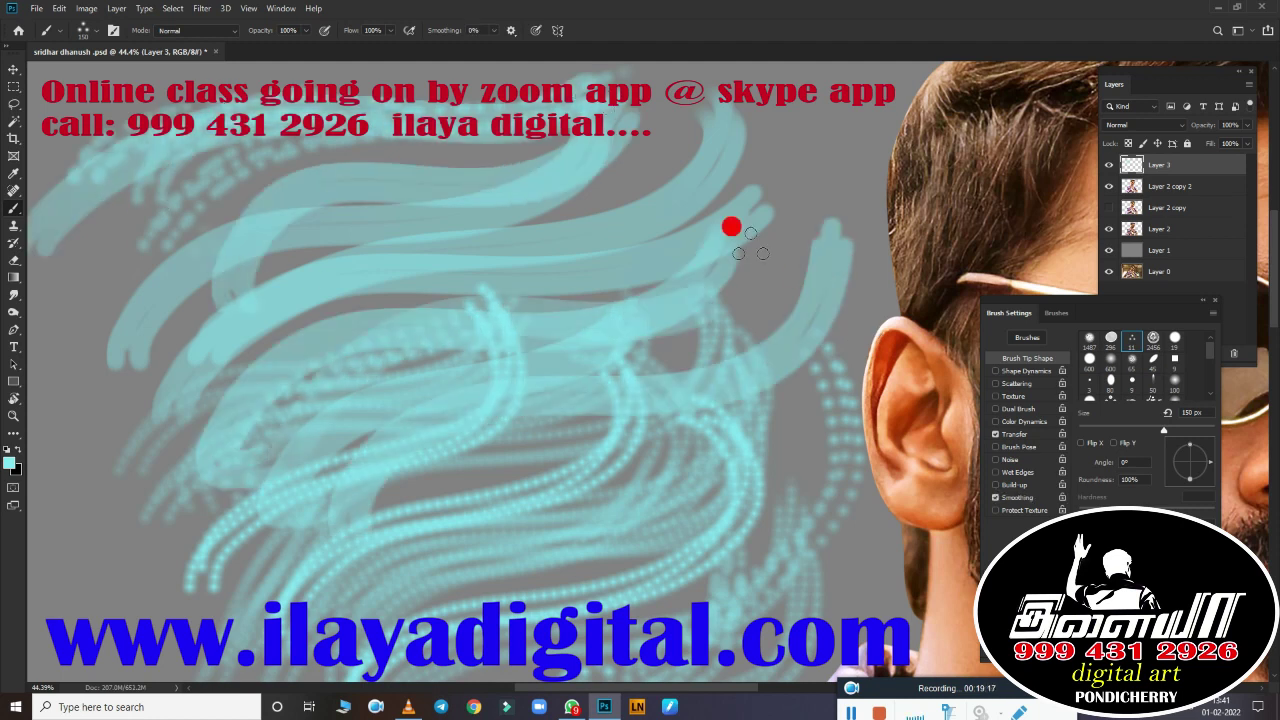
drag(211, 317, 900, 250)
key(Delete)
Step: Paint dark and cyan S-shaped test strokes with smoothing on, then clear them all
key(x)
drag(155, 468, 590, 140)
drag(228, 520, 680, 180)
key(x)
drag(310, 590, 745, 225)
click(995, 497)
drag(390, 640, 800, 250)
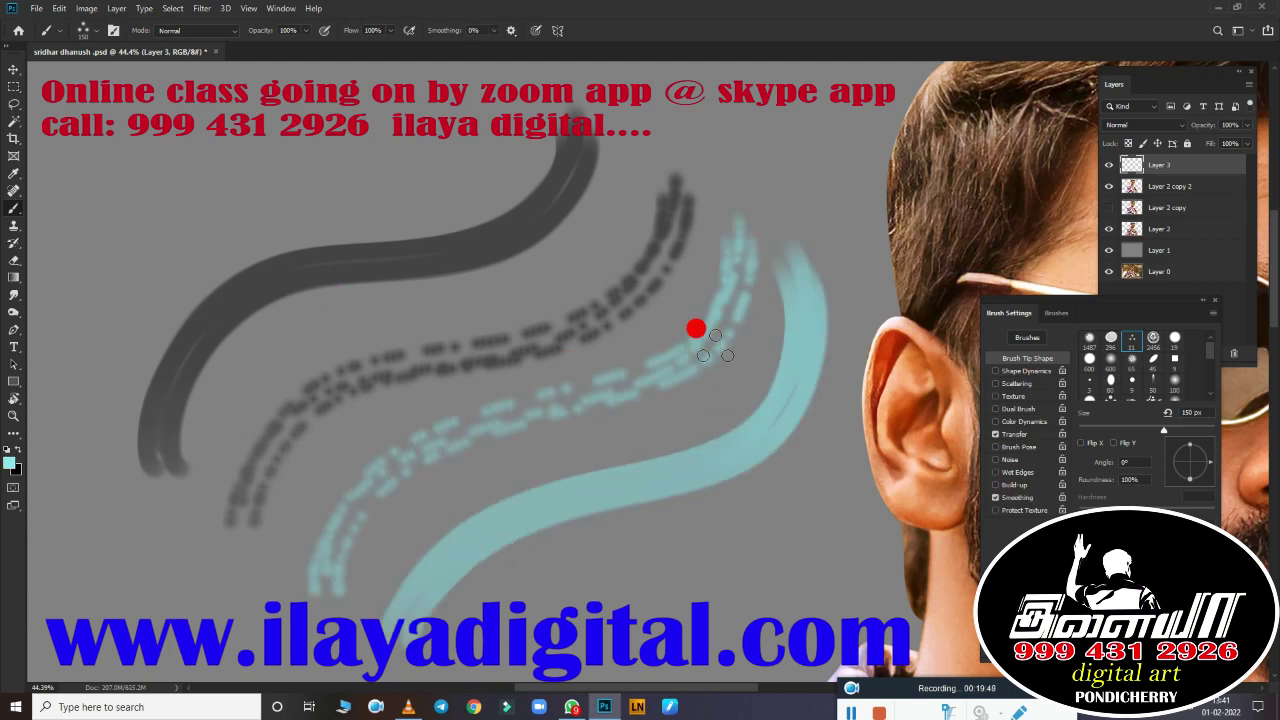
key(Delete)
drag(1121, 314, 1138, 310)
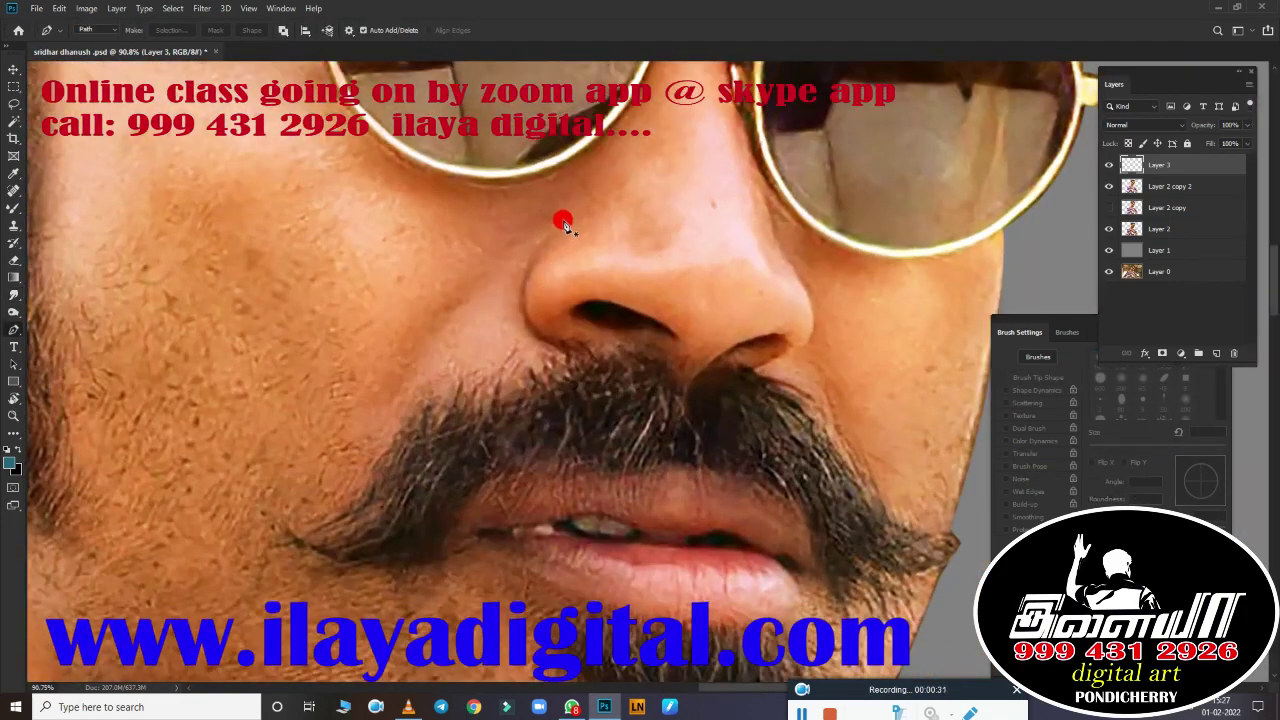
Step: Path the skin fold from beside the nose into the moustache and apply a 2 px feather
click(562, 219)
scroll(588, 345, up, 5)
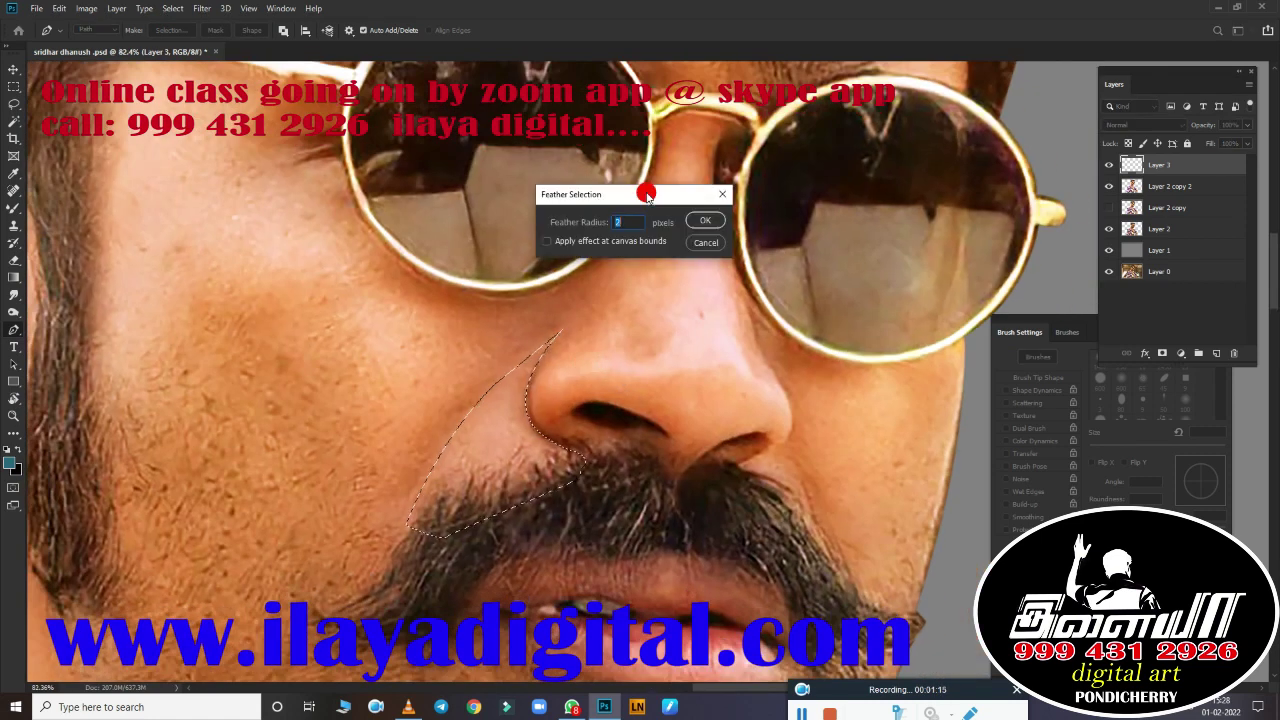
key(Return)
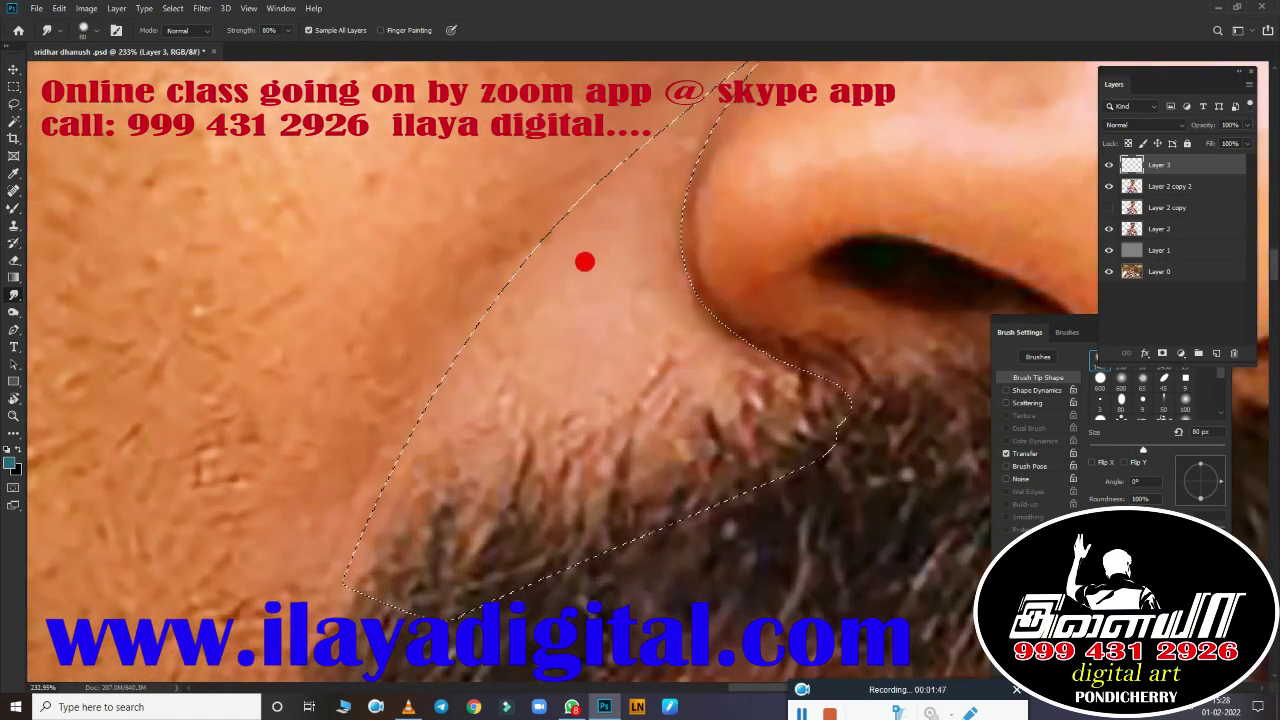
Step: Smudge the cheek skin beside the nose inside the selection, then choose a soft brush tip
mouse_move(585, 262)
mouse_down()
mouse_move(654, 294)
mouse_move(500, 320)
mouse_move(382, 405)
mouse_move(657, 243)
mouse_up()
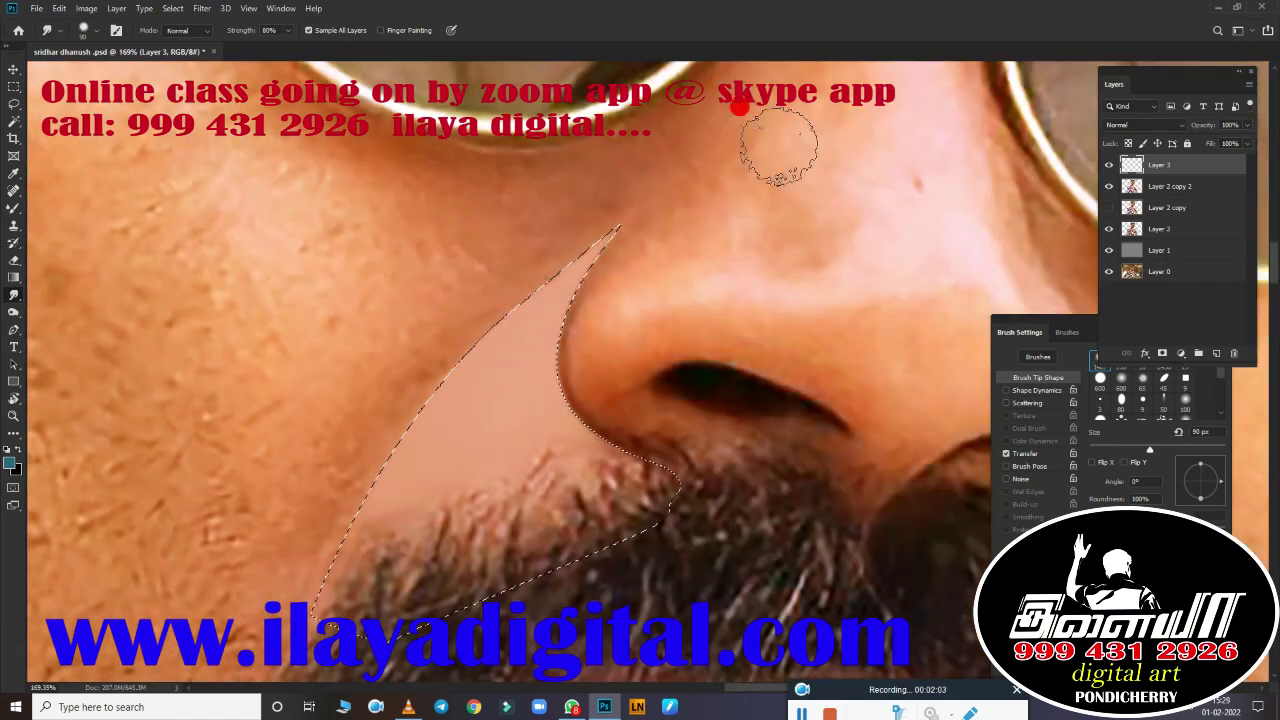
mouse_move(738, 107)
mouse_down()
mouse_move(551, 409)
mouse_move(394, 437)
mouse_move(423, 449)
mouse_up()
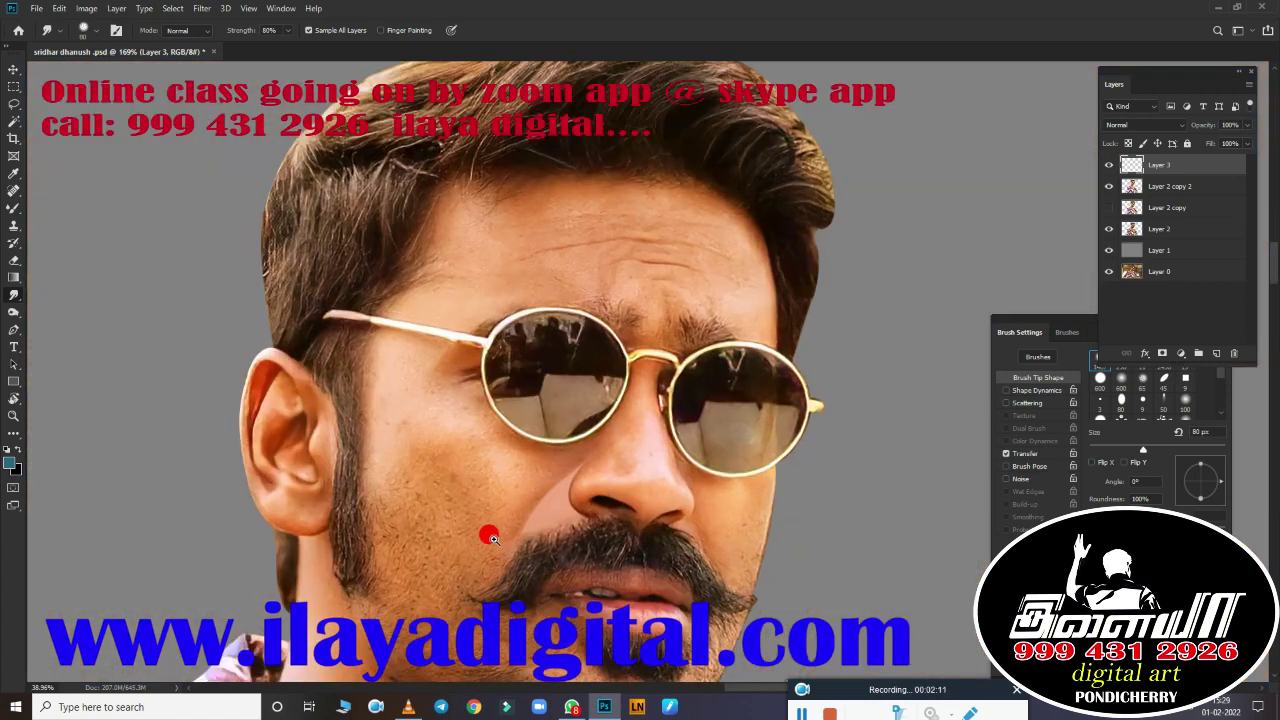
drag(490, 537, 556, 366)
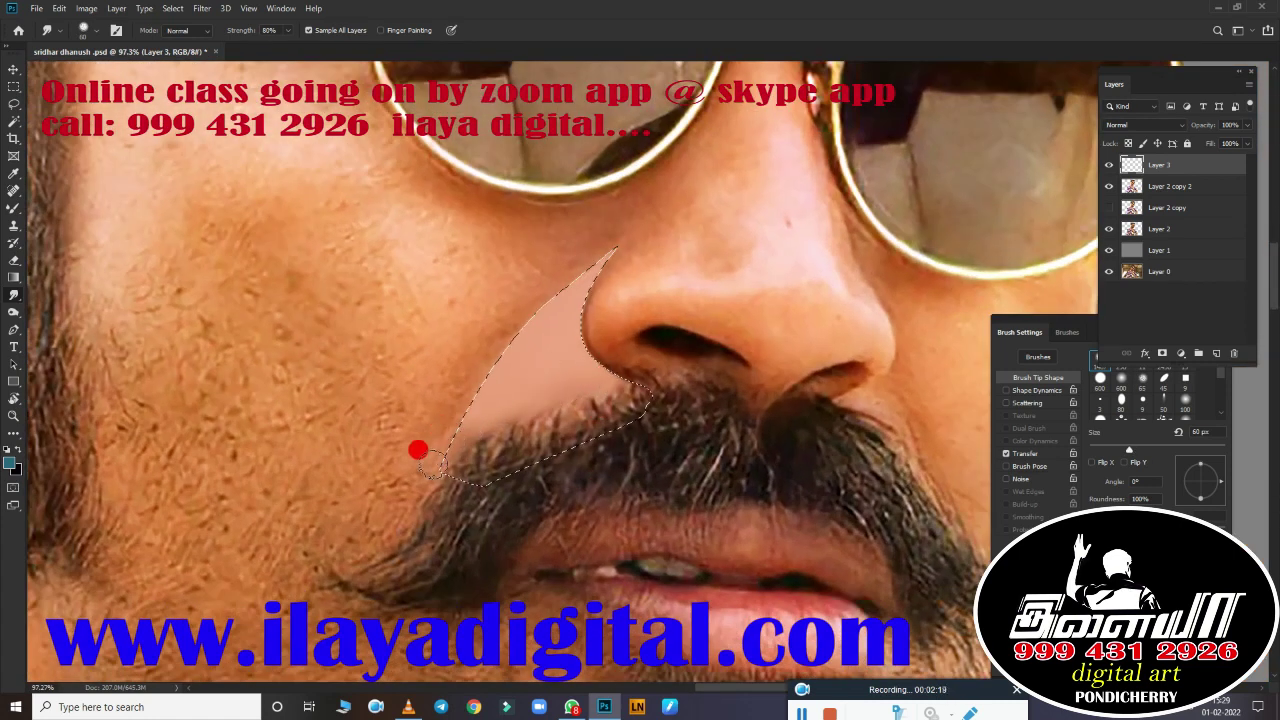
right_click(383, 323)
Step: Set the Eraser to 80% opacity, leaving the selection unchanged
key(e)
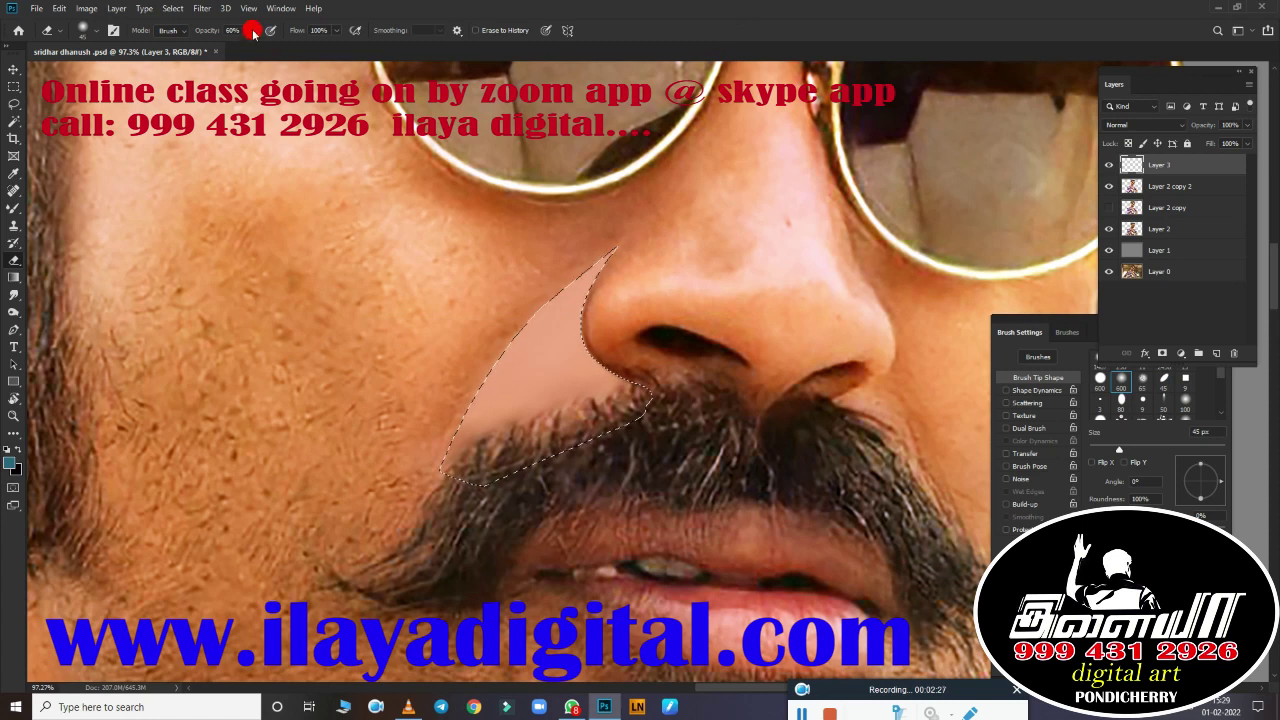
drag(253, 33, 268, 45)
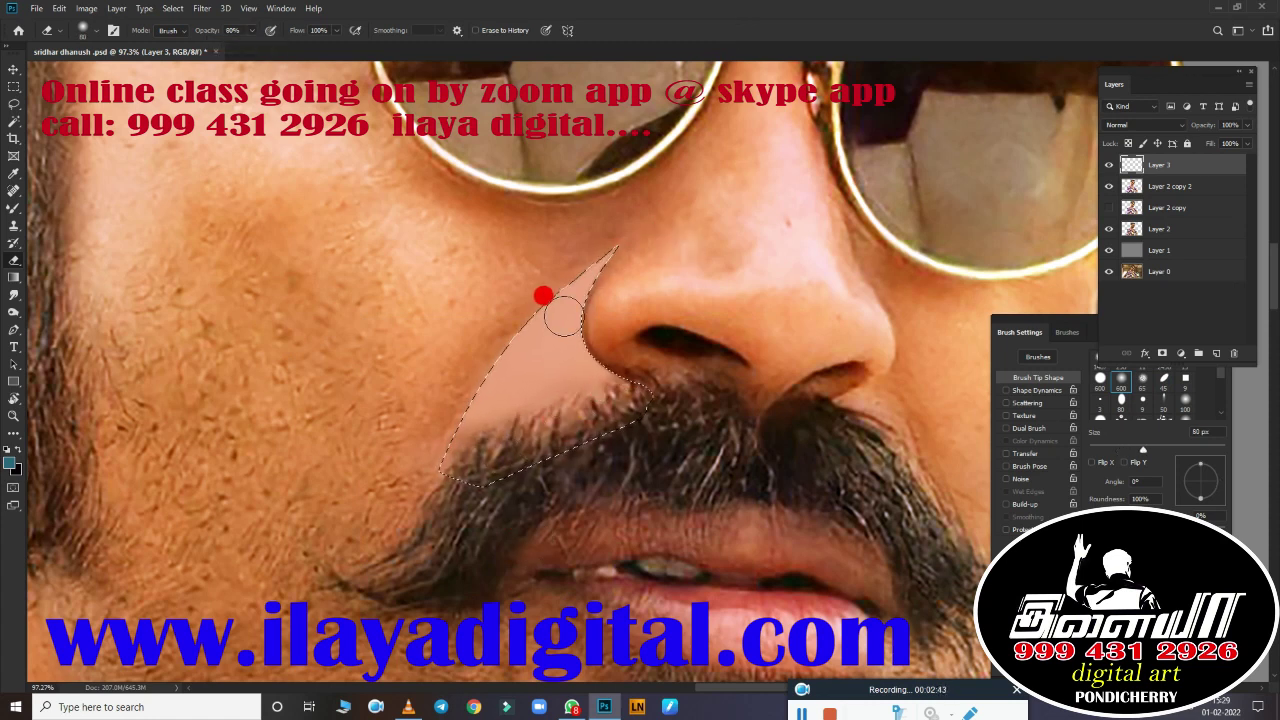
click(172, 10)
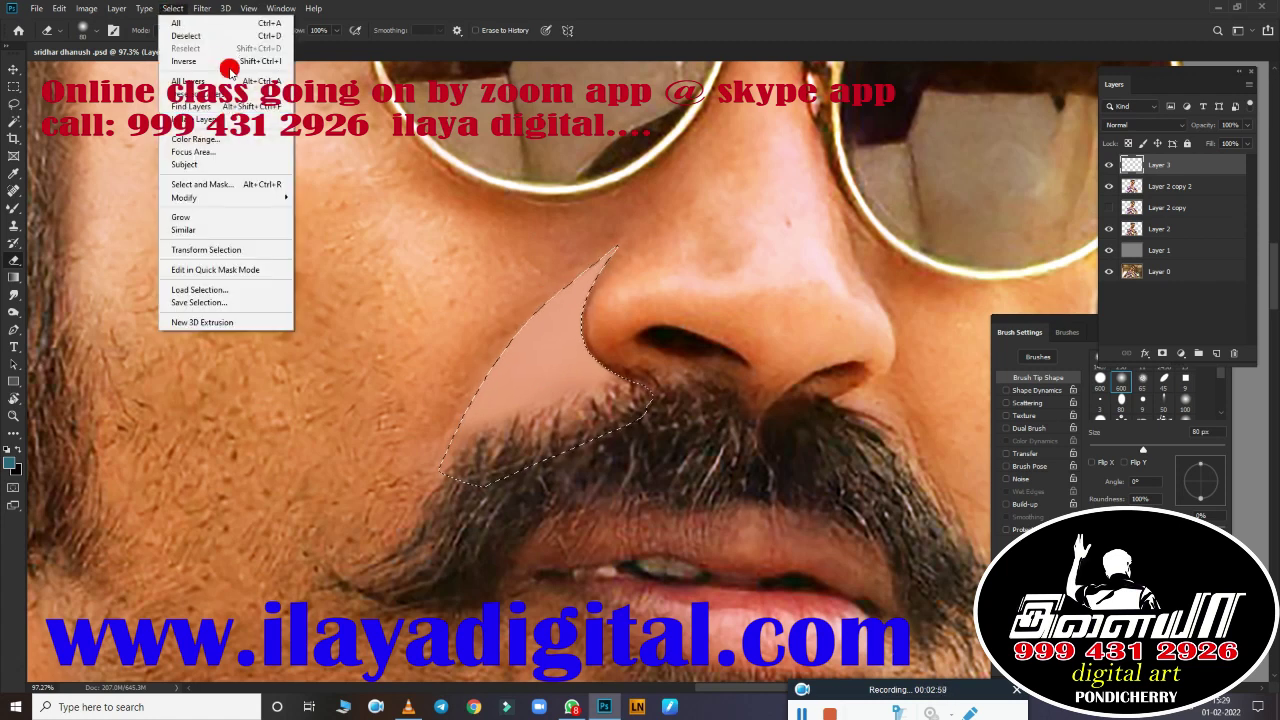
click(410, 430)
Step: Erase part of the smudged fill, then smudge the skin up to the nose edge at 30 px
mouse_move(593, 408)
mouse_down()
mouse_move(524, 389)
mouse_move(563, 408)
mouse_move(563, 440)
mouse_up()
key(r)
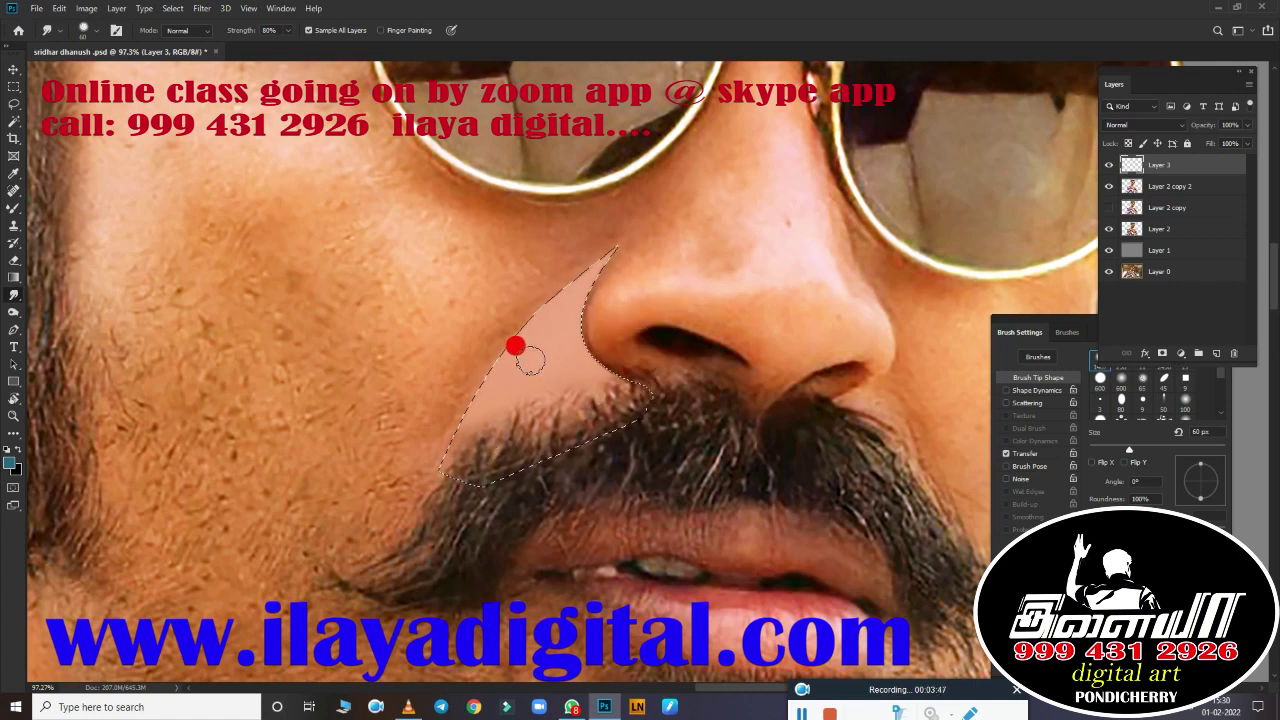
scroll(625, 362, up, 5)
scroll(651, 386, down, 2)
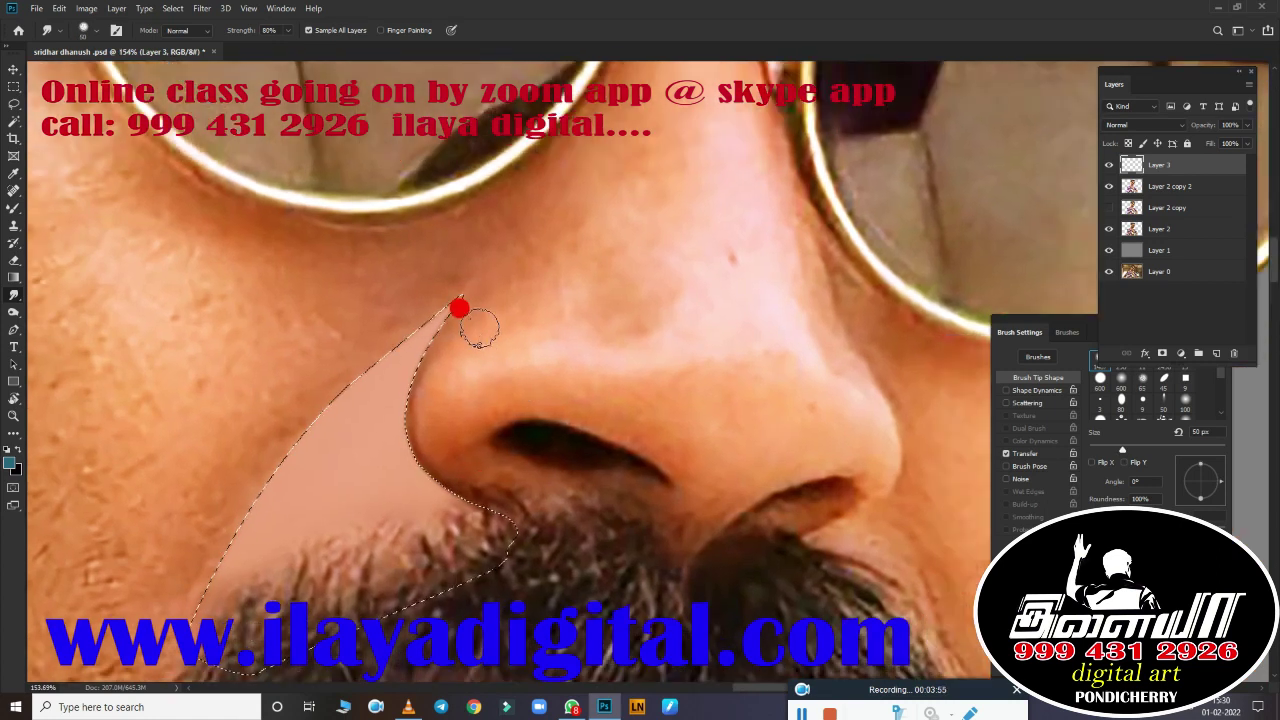
key(bracketleft)
key(bracketleft)
key(bracketleft)
mouse_move(415, 340)
mouse_down()
mouse_move(423, 466)
mouse_move(403, 391)
mouse_move(409, 346)
mouse_move(453, 470)
mouse_up()
Step: Resize the Smudge brush through 25, 50 and 60 px up to 90 px
key(bracketright)
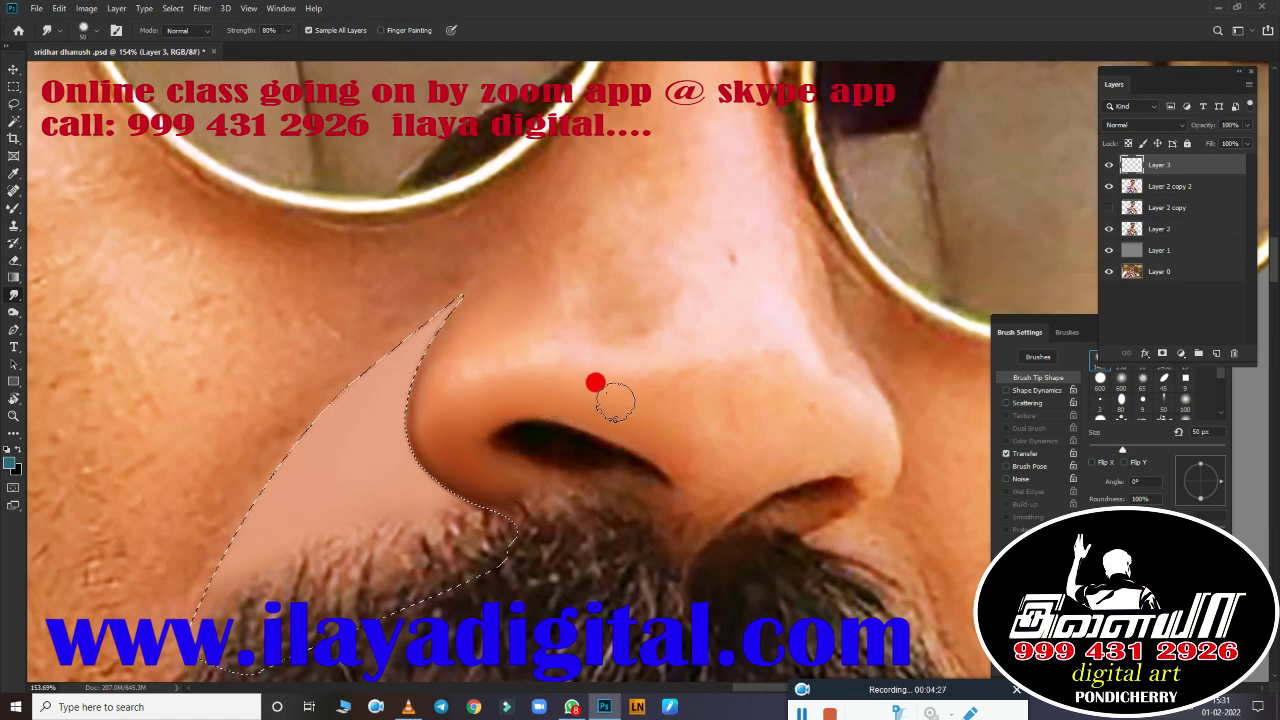
key(bracketleft)
key(bracketleft)
key(bracketright)
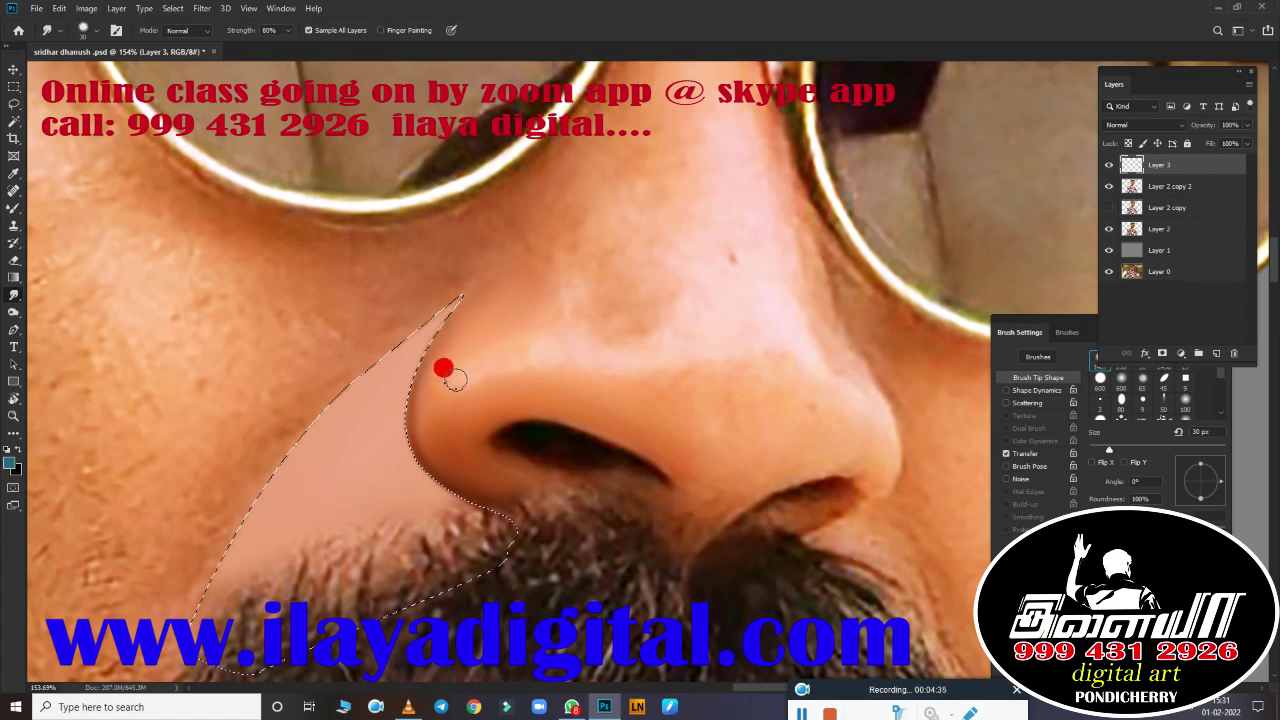
key(bracketright)
key(bracketright)
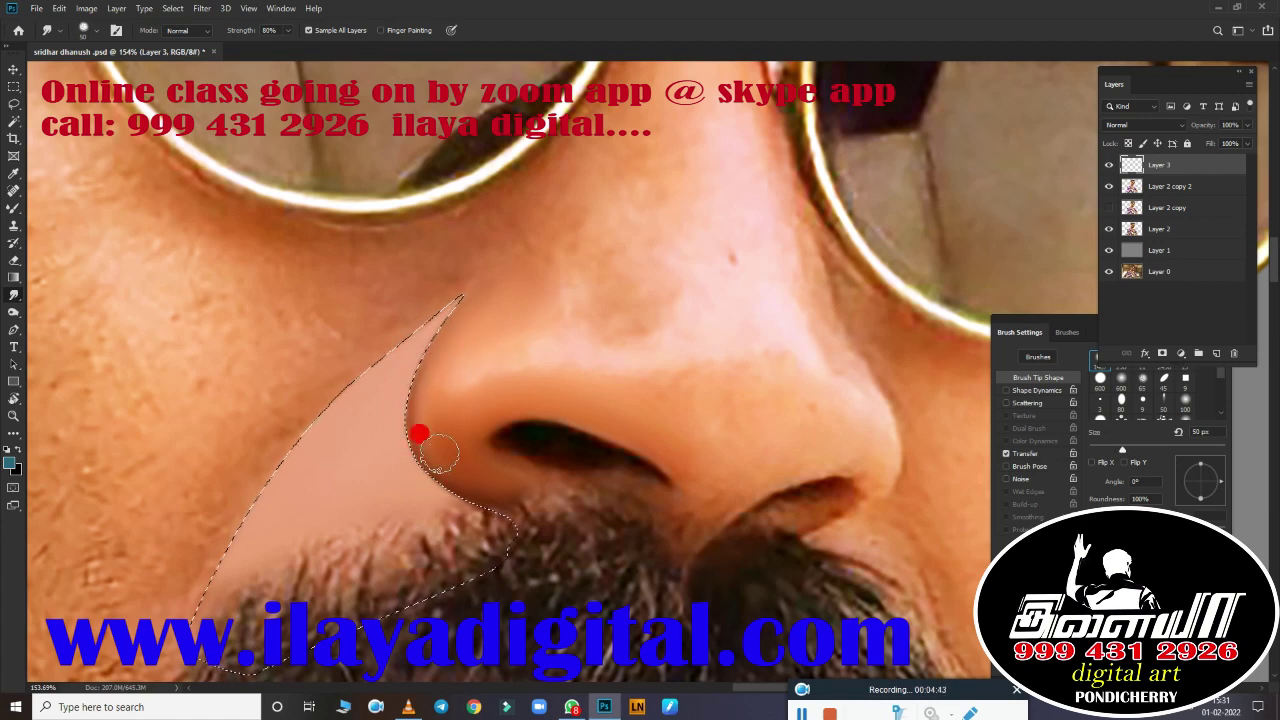
key(bracketright)
alt+scroll(612, 467, down, 5)
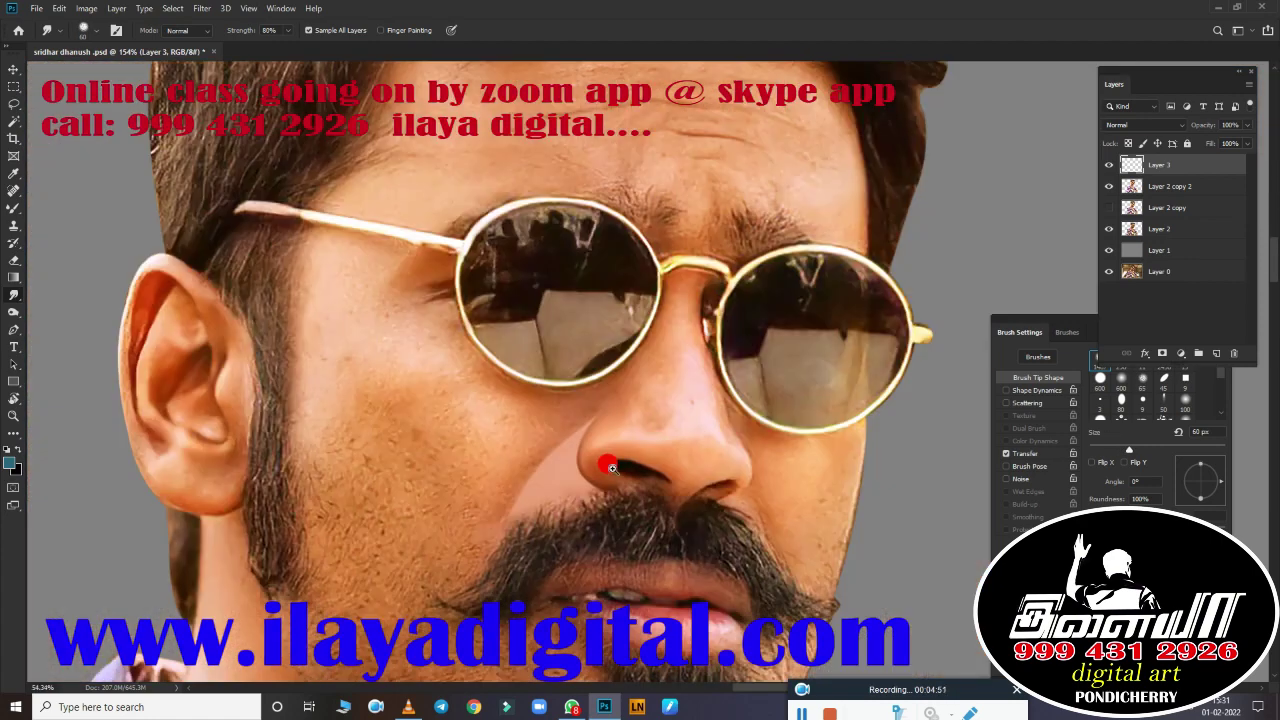
alt+scroll(612, 467, up, 5)
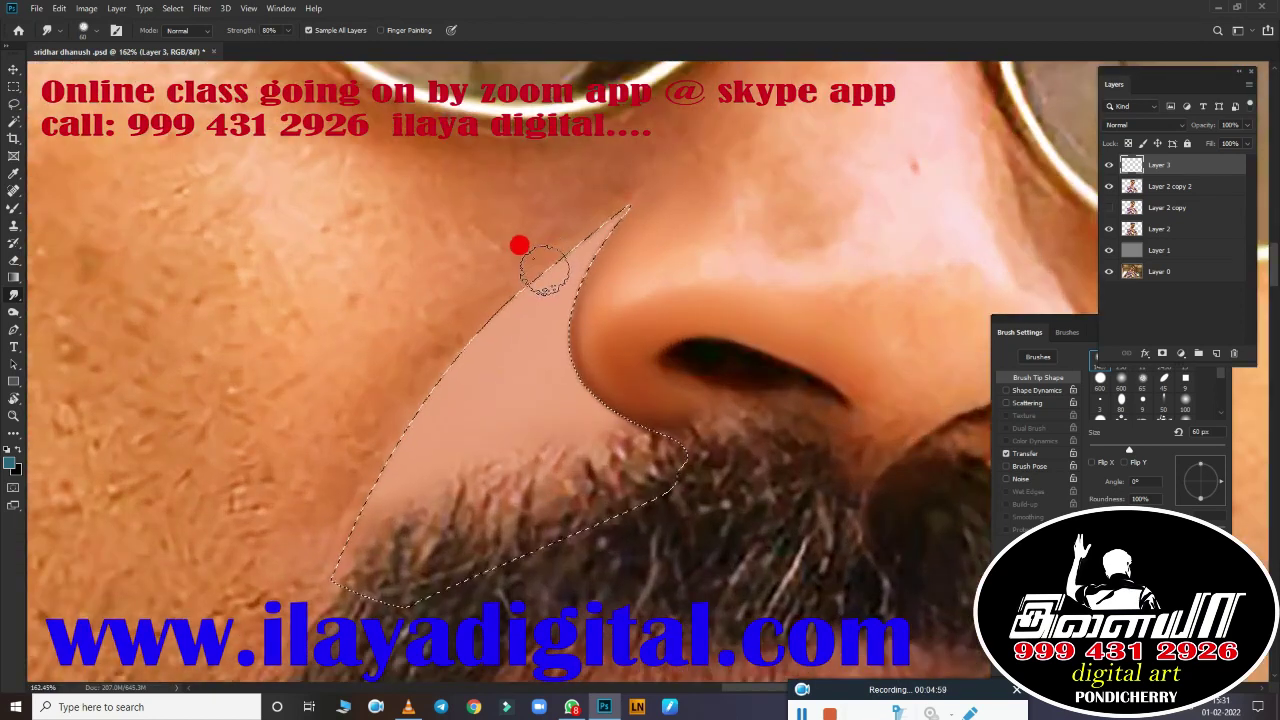
key(bracketright)
key(bracketright)
key(bracketright)
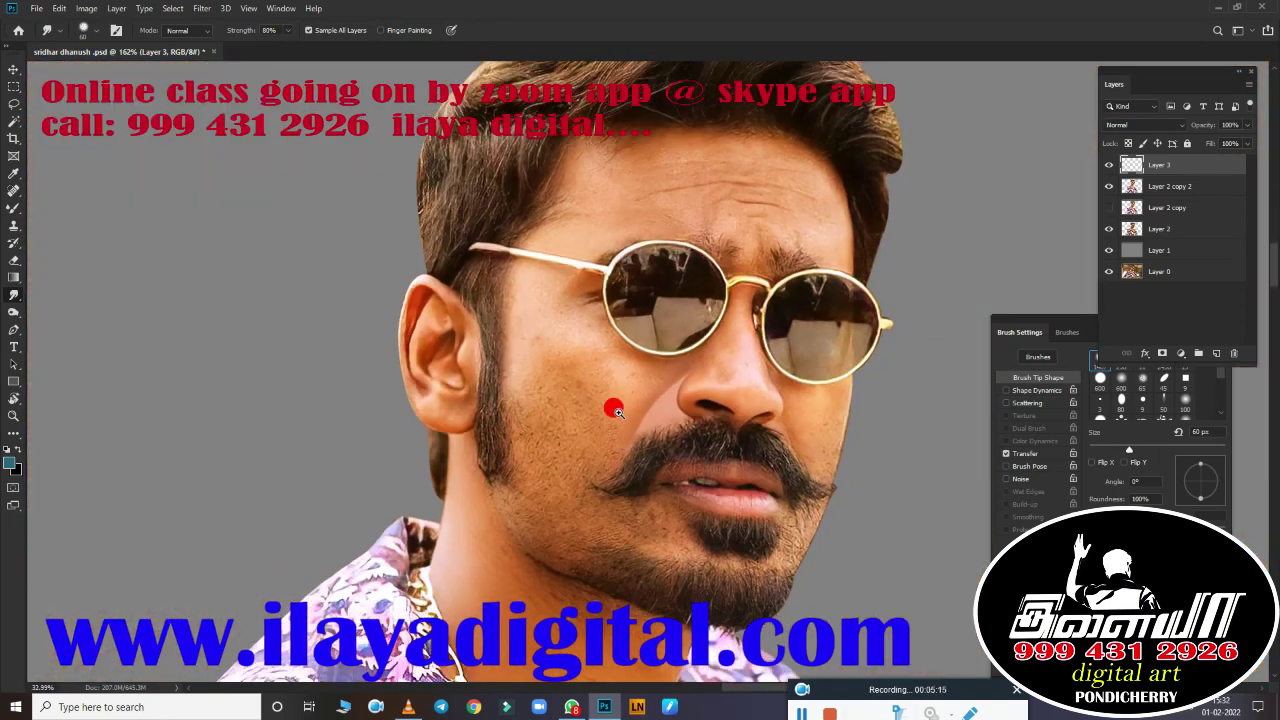
scroll(689, 409, up, 5)
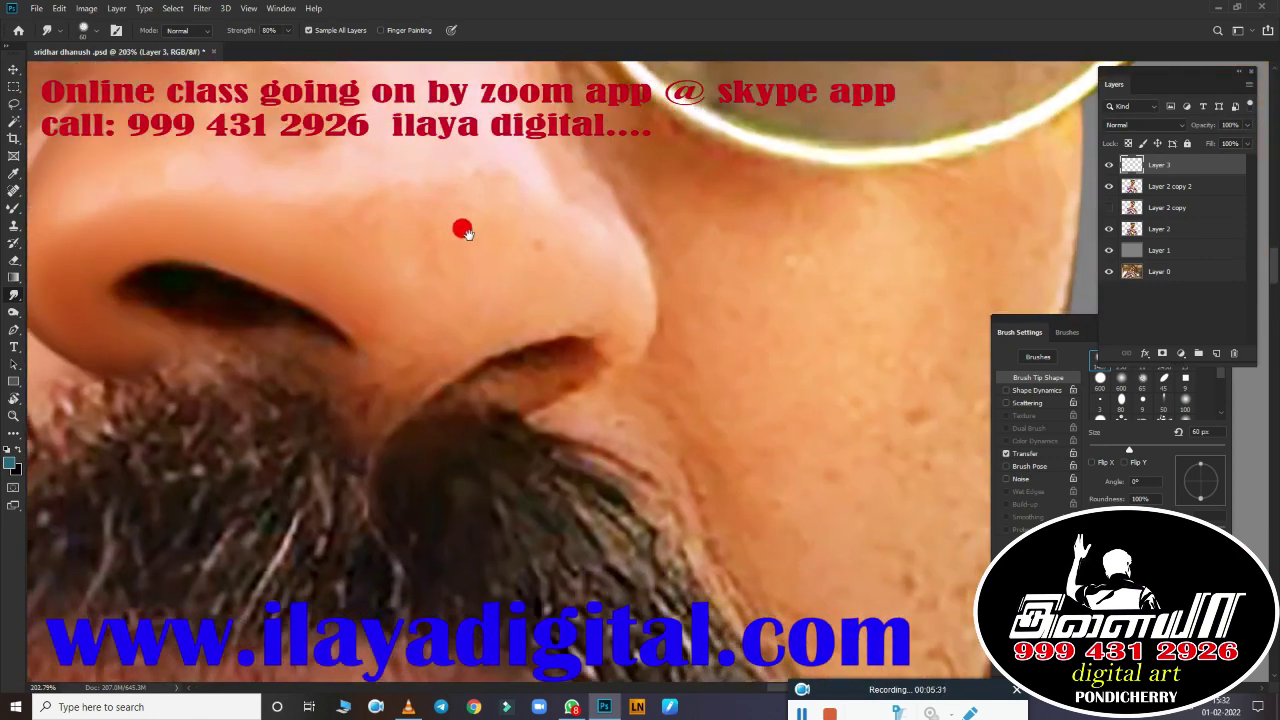
Step: With the Pen tool selected, make Layer 3 visible and the active layer
key(p)
scroll(694, 390, down, 3)
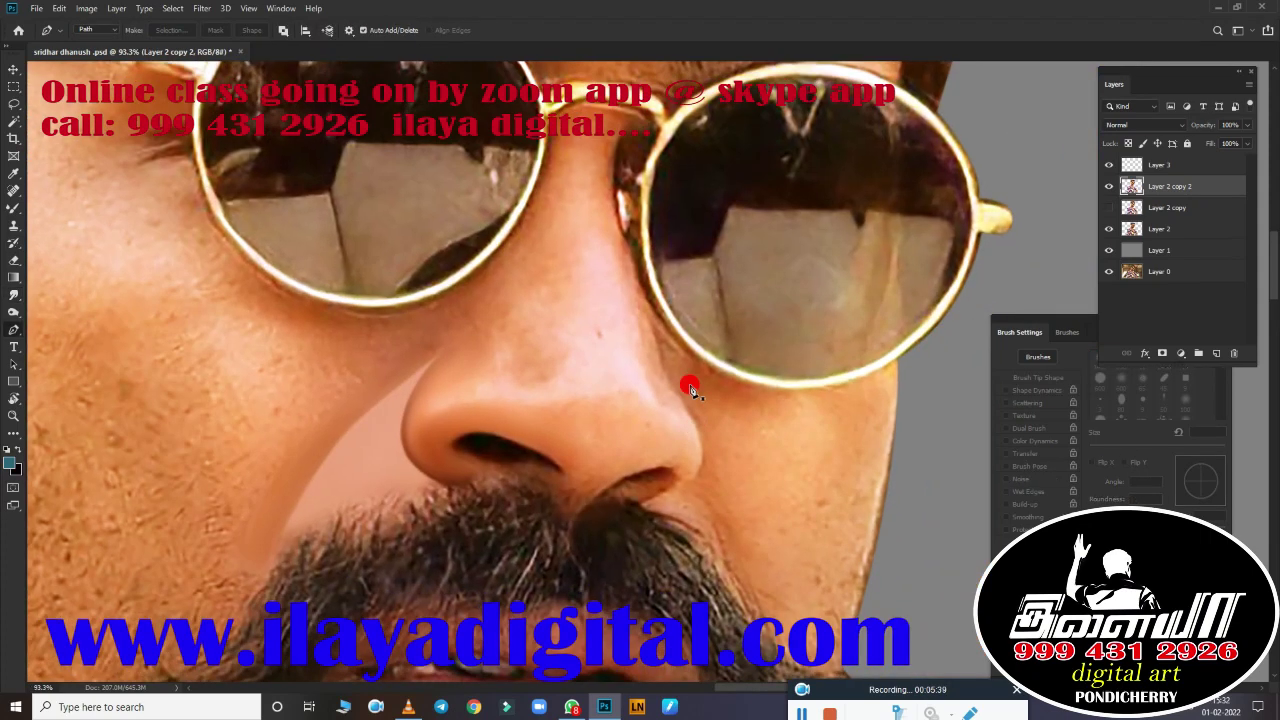
click(1108, 165)
click(1155, 165)
scroll(700, 395, down, 3)
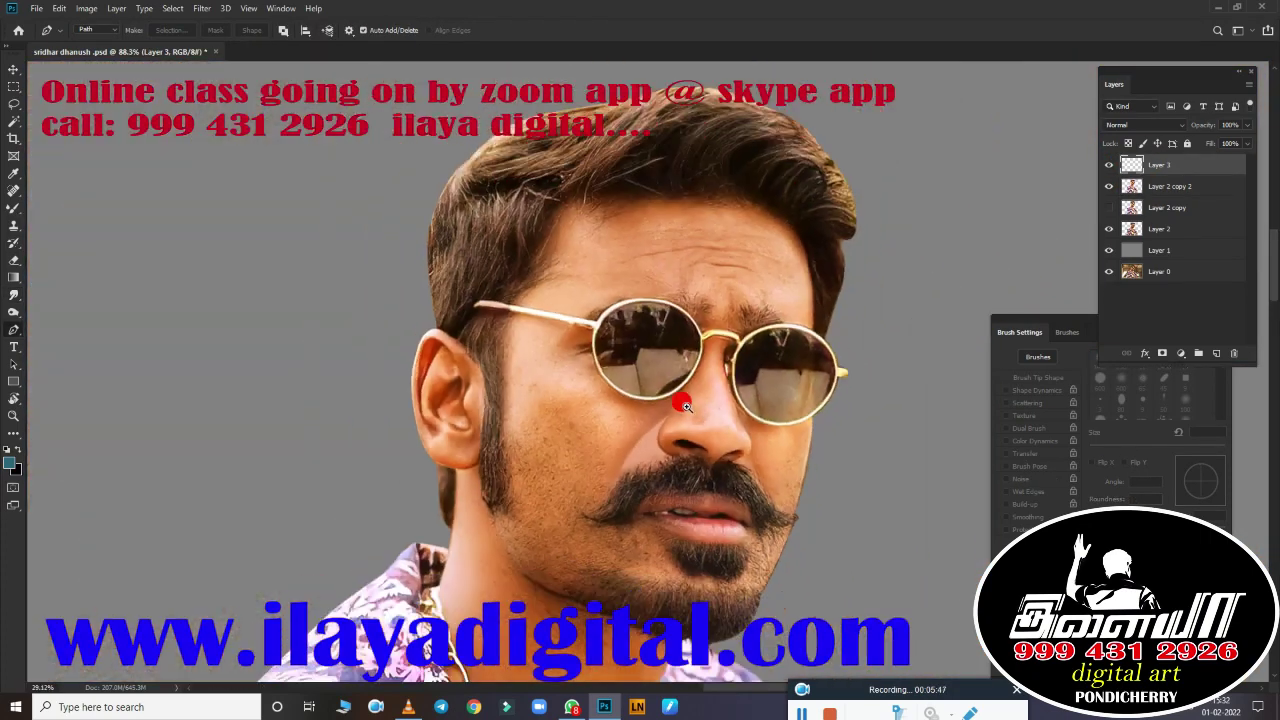
scroll(690, 375, up, 2)
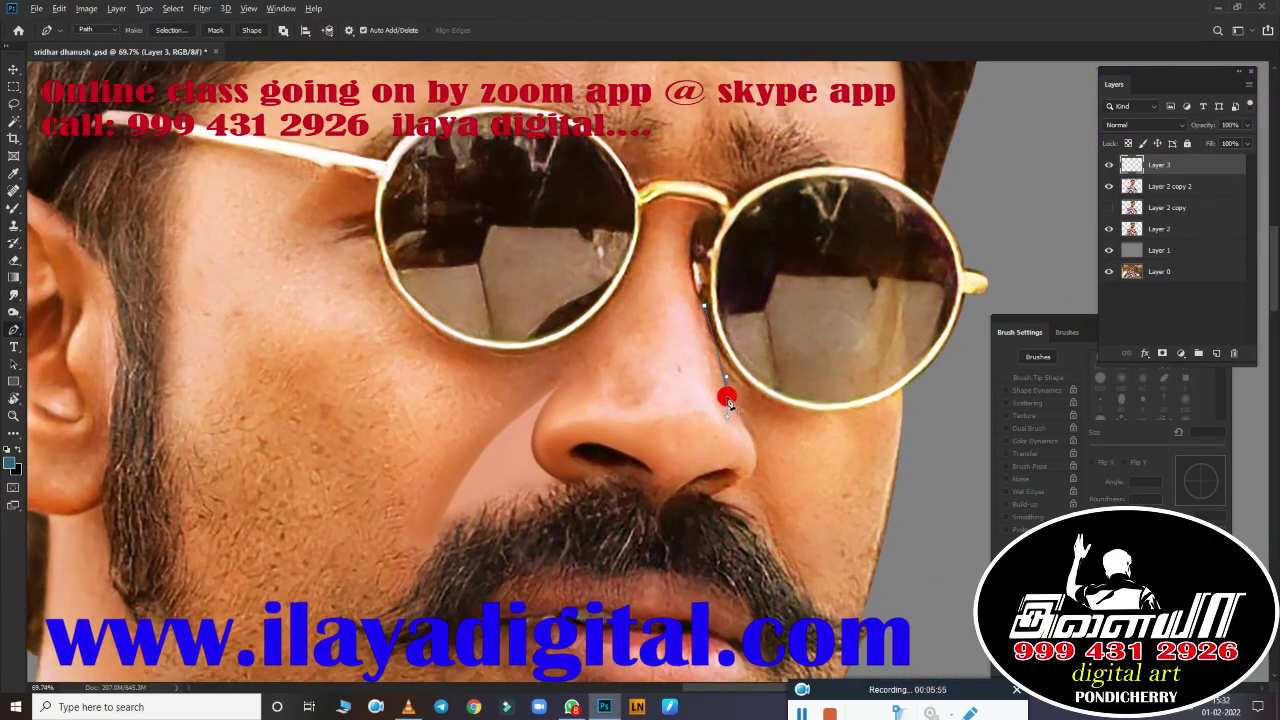
scroll(771, 480, up, 2)
scroll(777, 437, up, 2)
scroll(703, 337, down, 1)
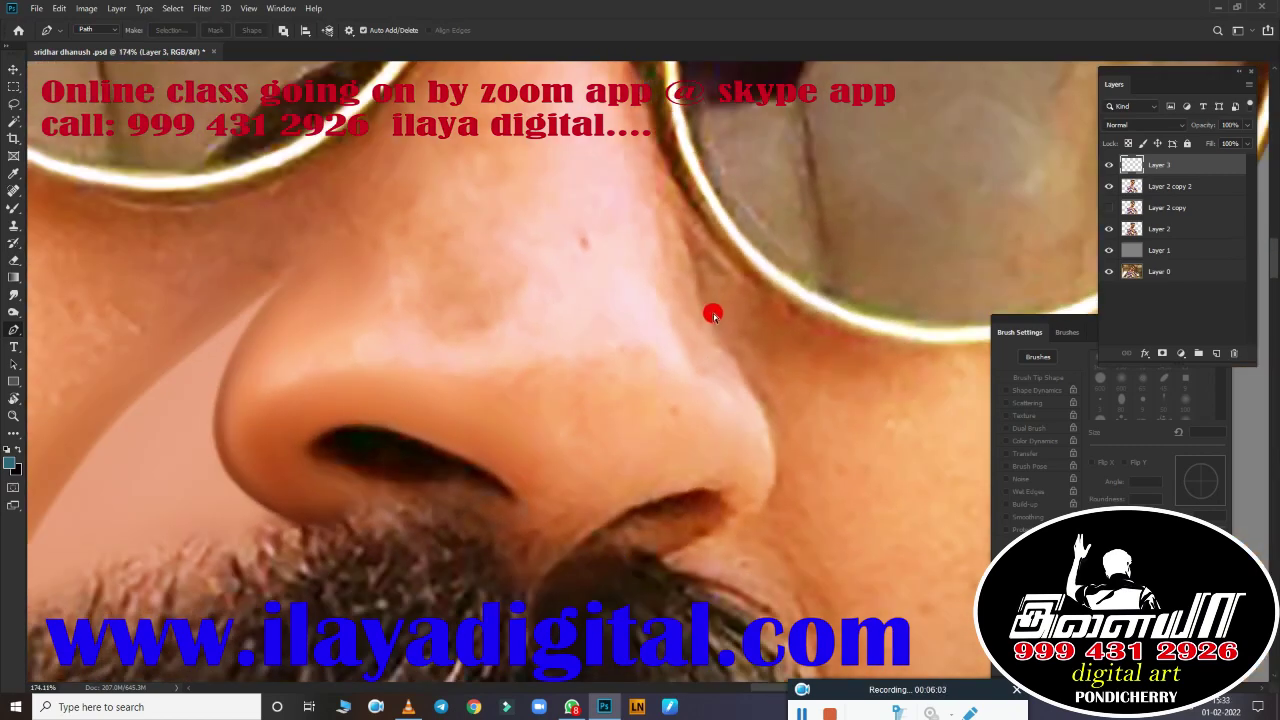
Step: Trace a path down the other side of the nose beside the moustache and make it a selection
click(712, 315)
scroll(786, 240, down, 2)
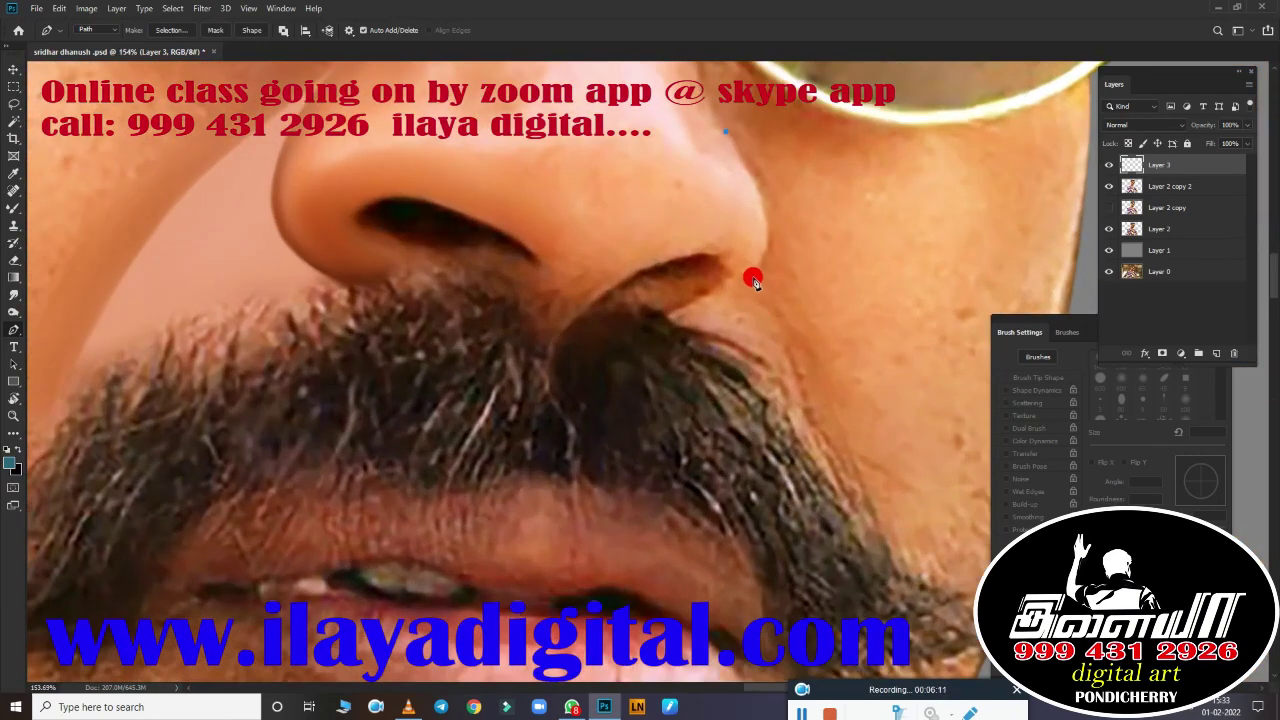
scroll(710, 290, down, 3)
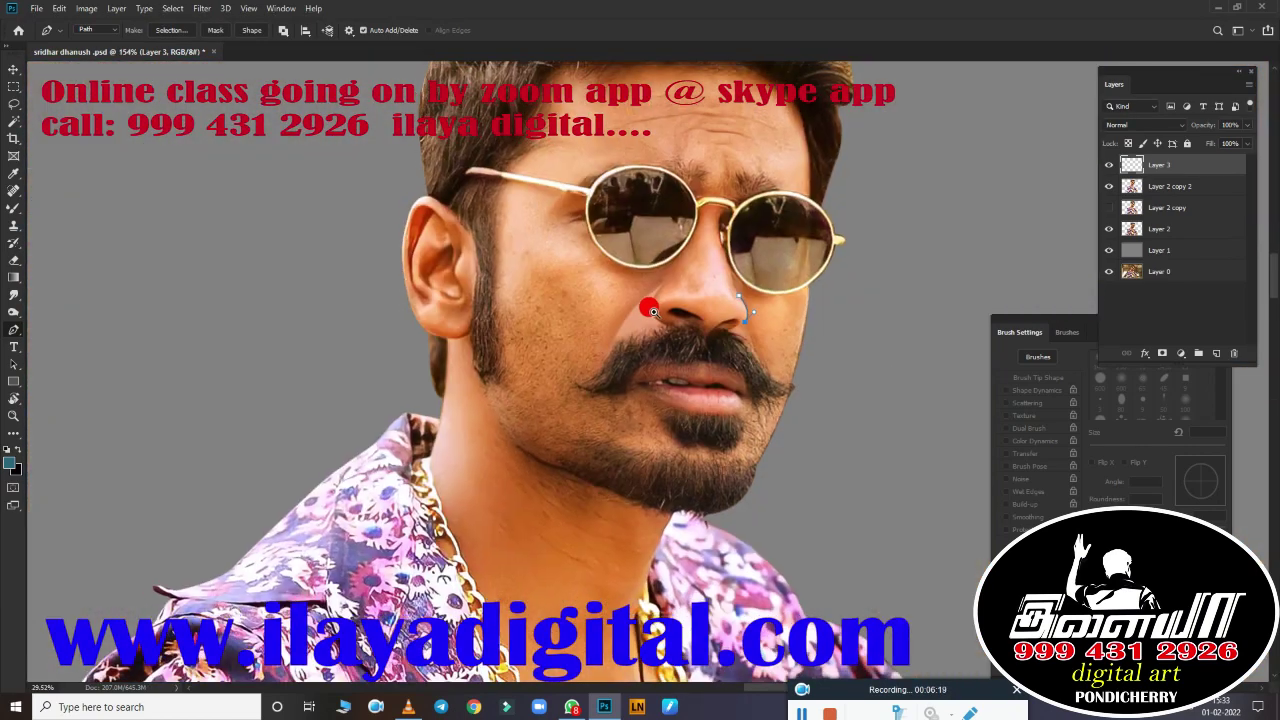
scroll(717, 366, up, 3)
scroll(720, 323, down, 1)
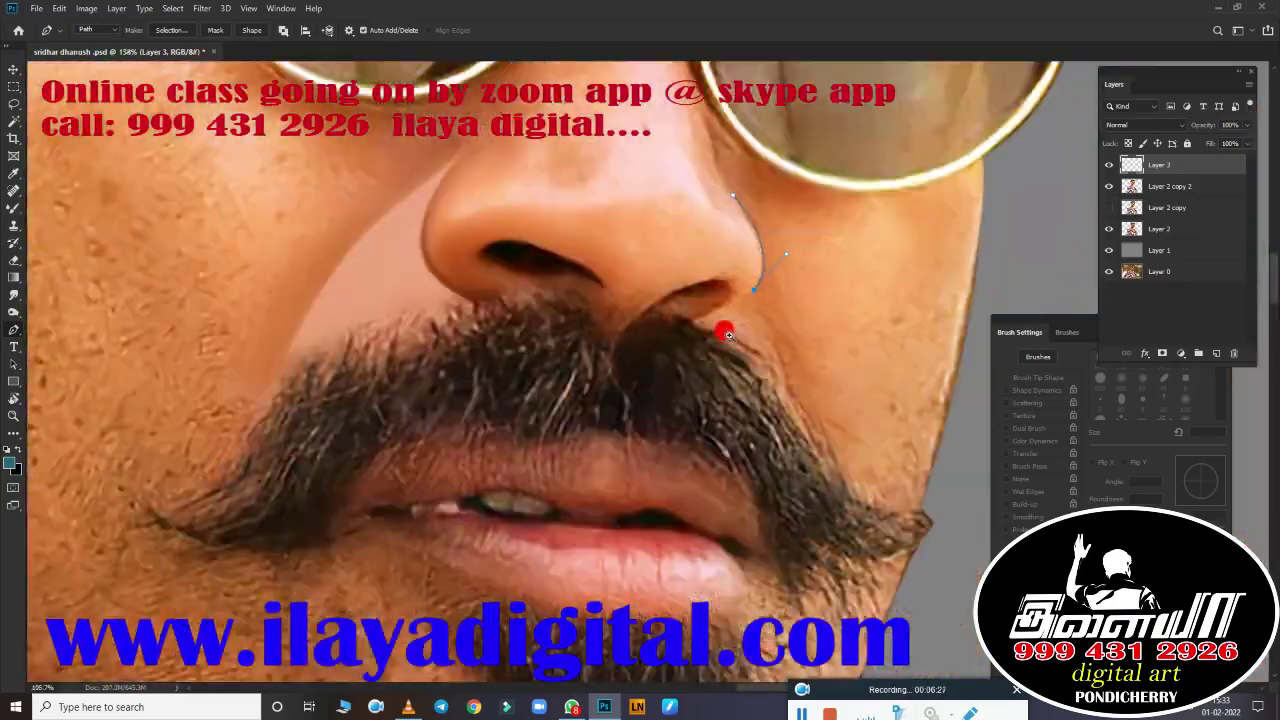
scroll(677, 349, down, 2)
scroll(757, 289, up, 3)
scroll(617, 353, down, 3)
scroll(617, 353, up, 4)
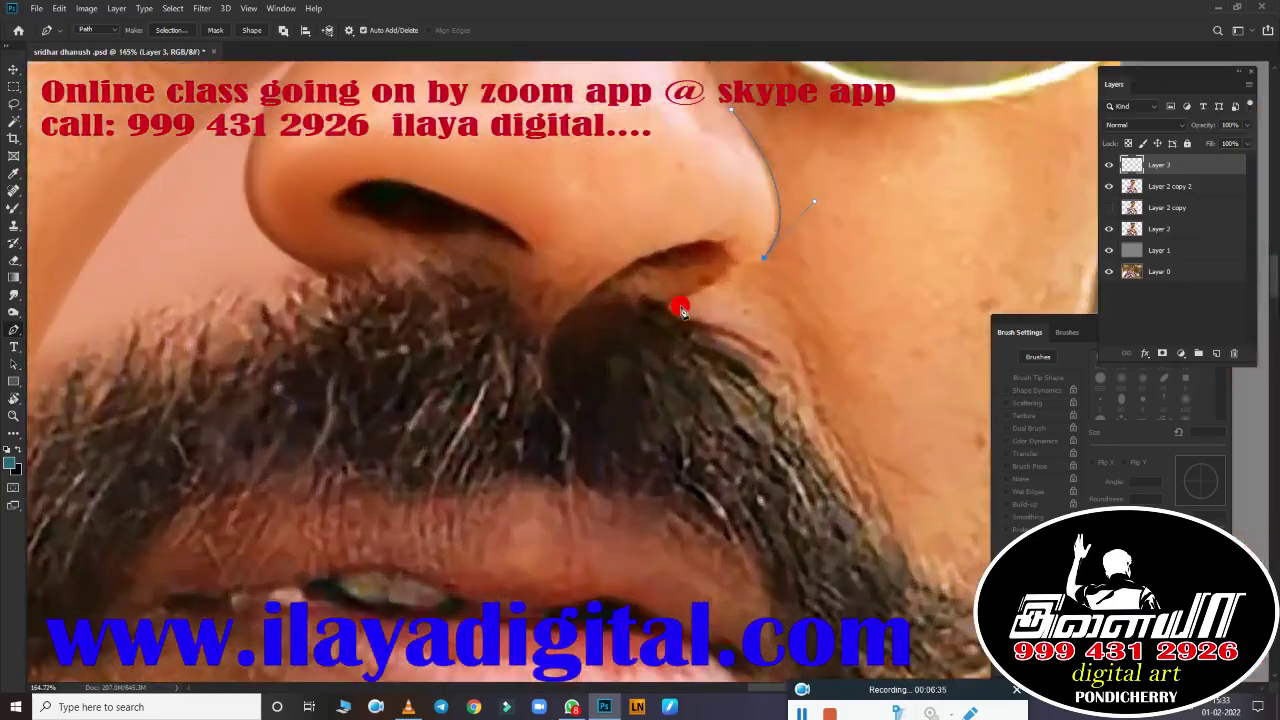
scroll(675, 348, down, 1)
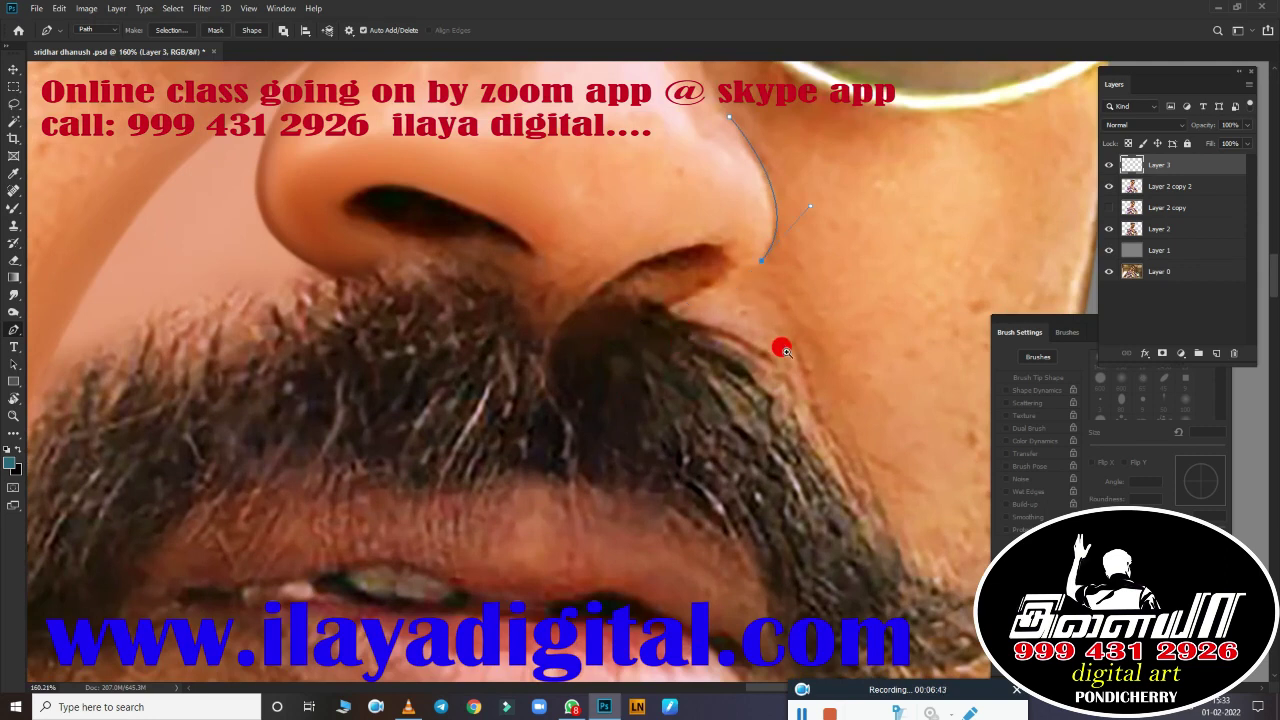
scroll(784, 350, down, 5)
scroll(767, 474, up, 3)
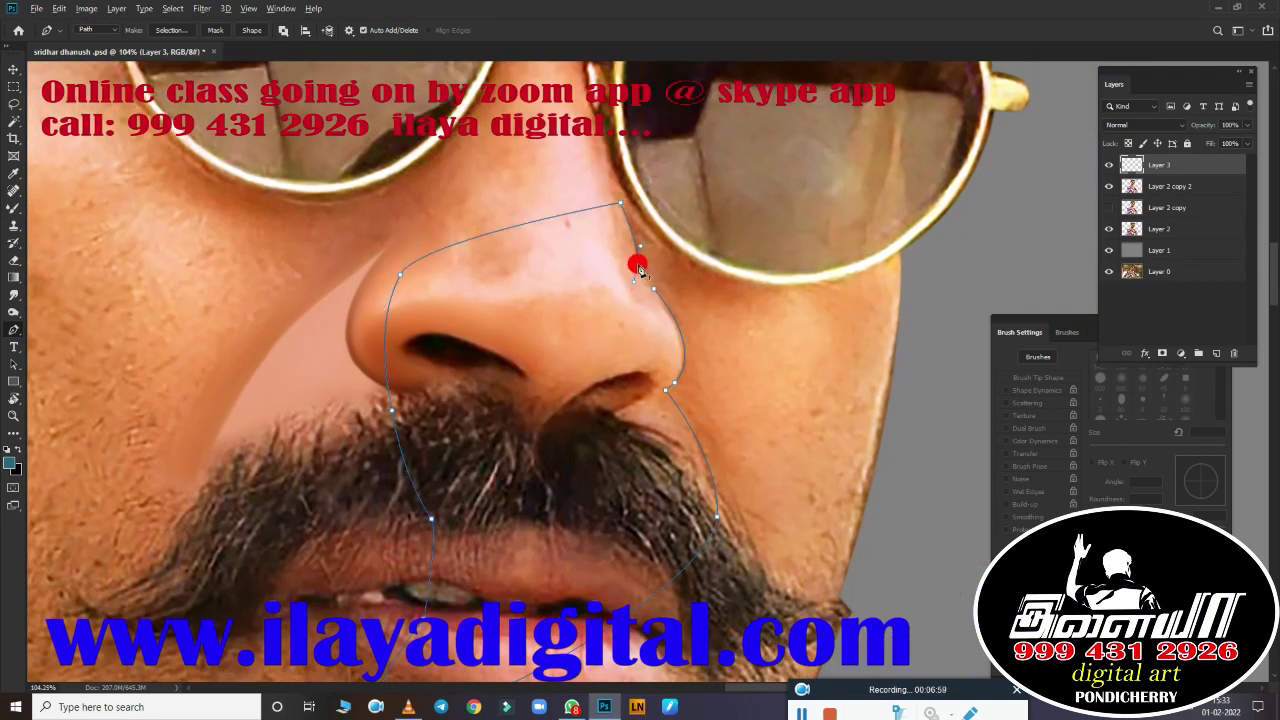
key(Escape)
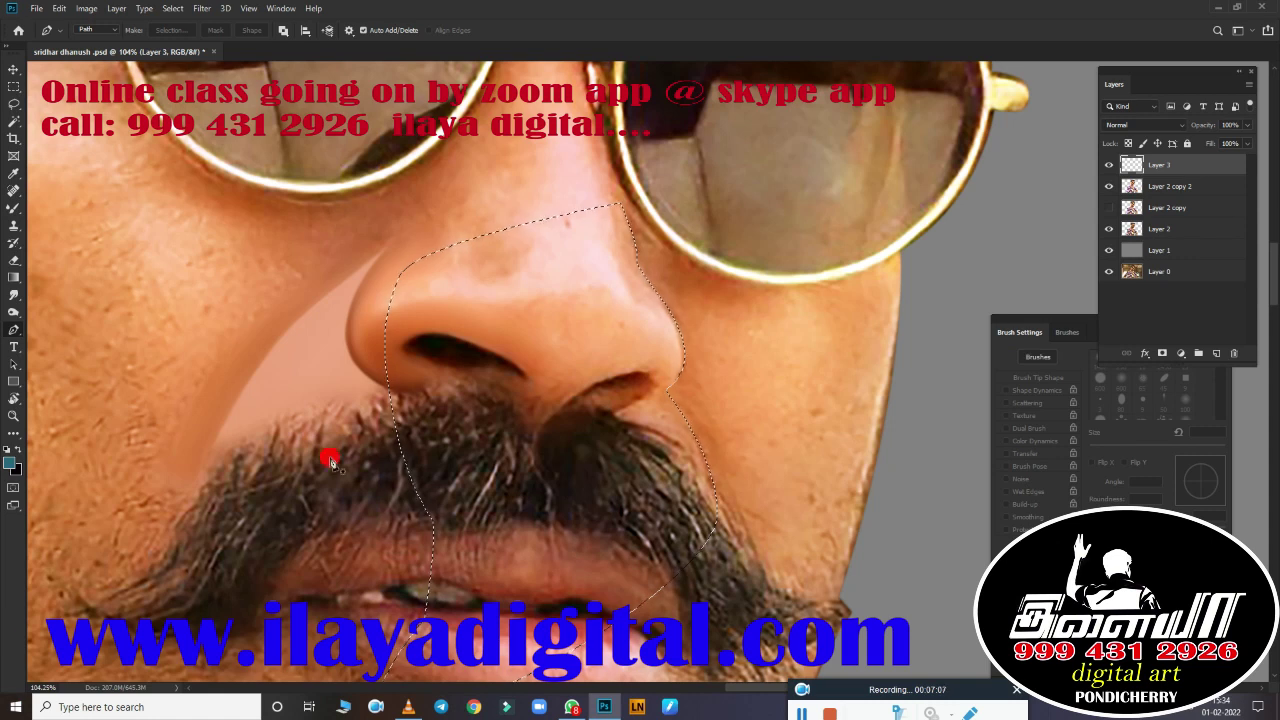
Step: Set the Smudge brush to 25 px and bring the upper nose into view
scroll(724, 425, up, 5)
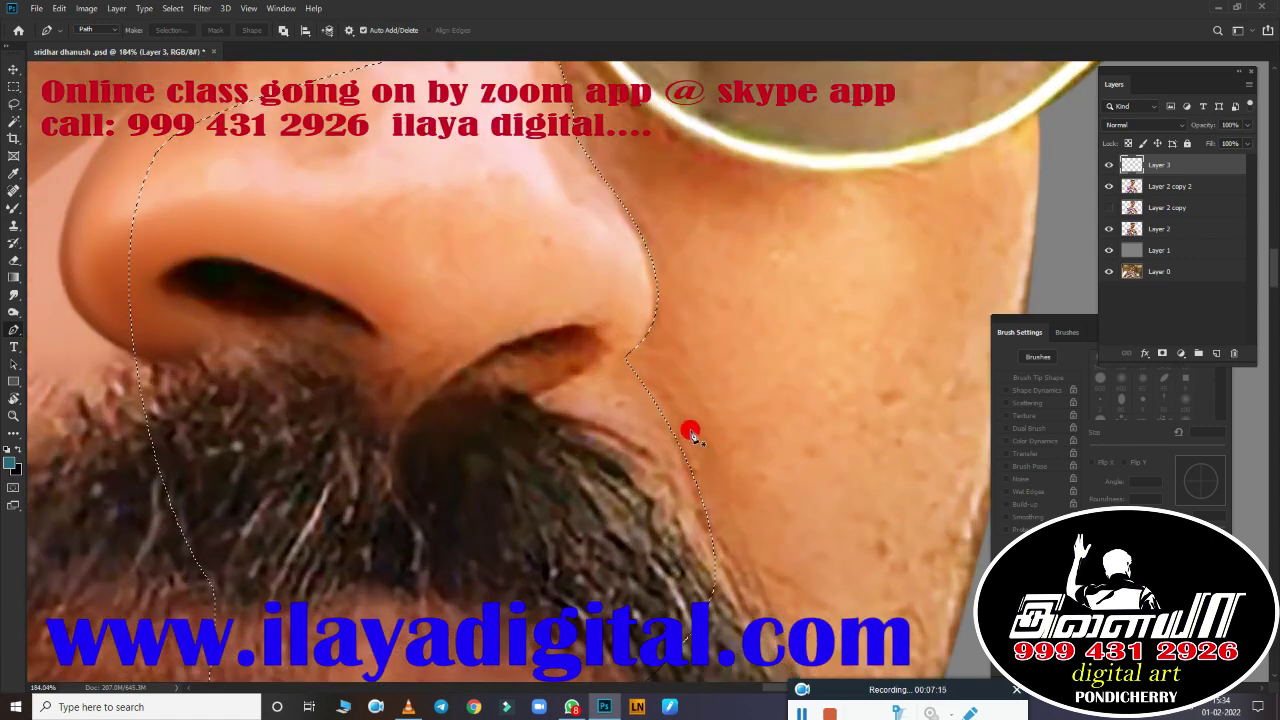
key(r)
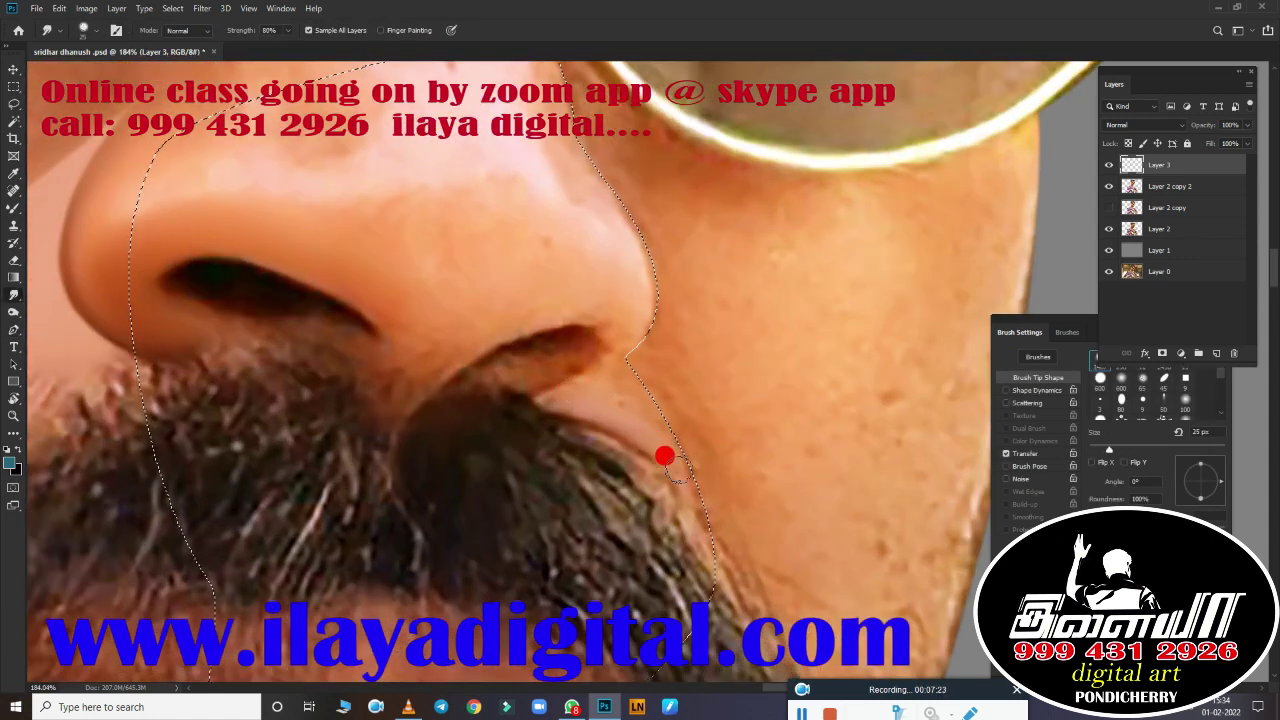
key(bracketright)
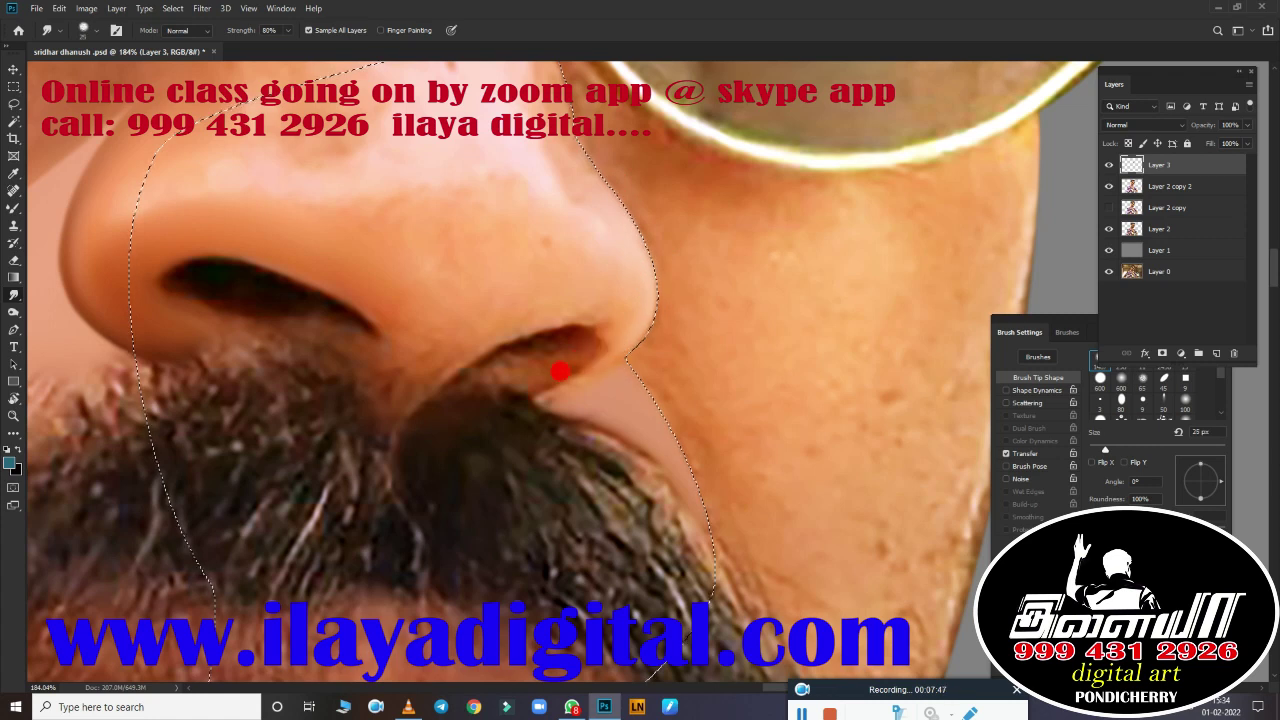
key(bracketleft)
key(bracketleft)
key(bracketleft)
key(bracketright)
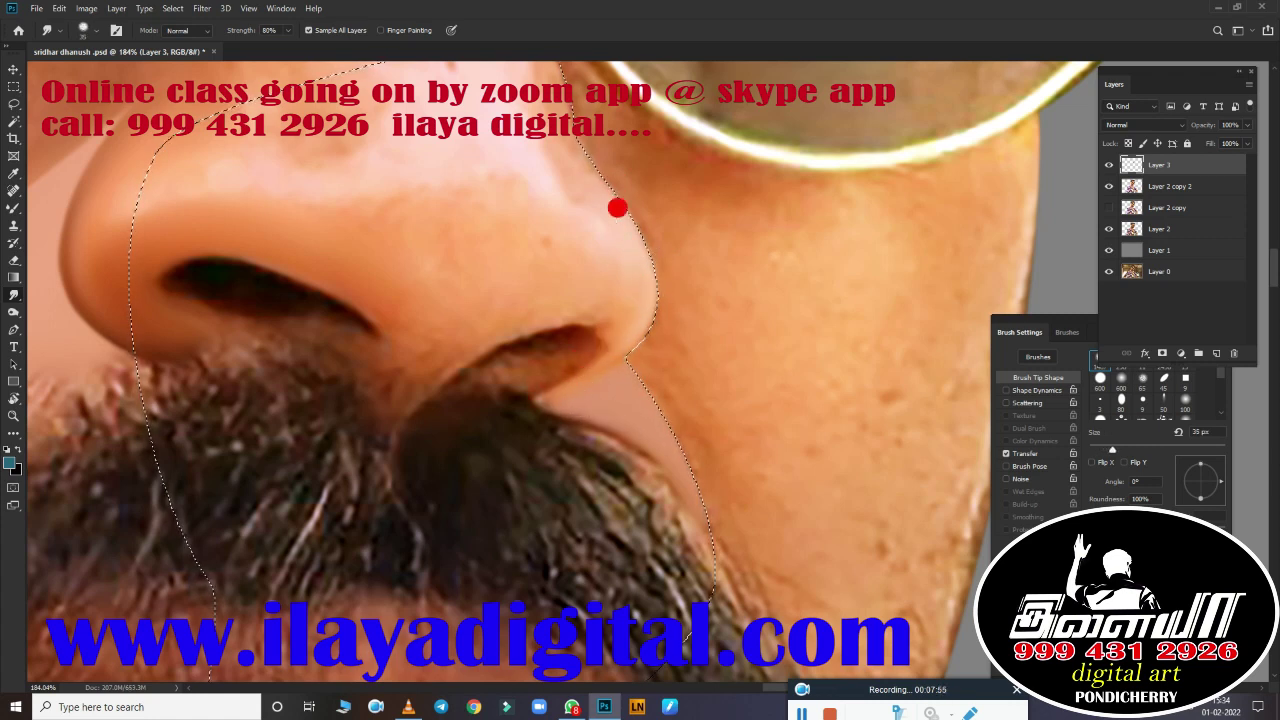
drag(540, 186, 630, 406)
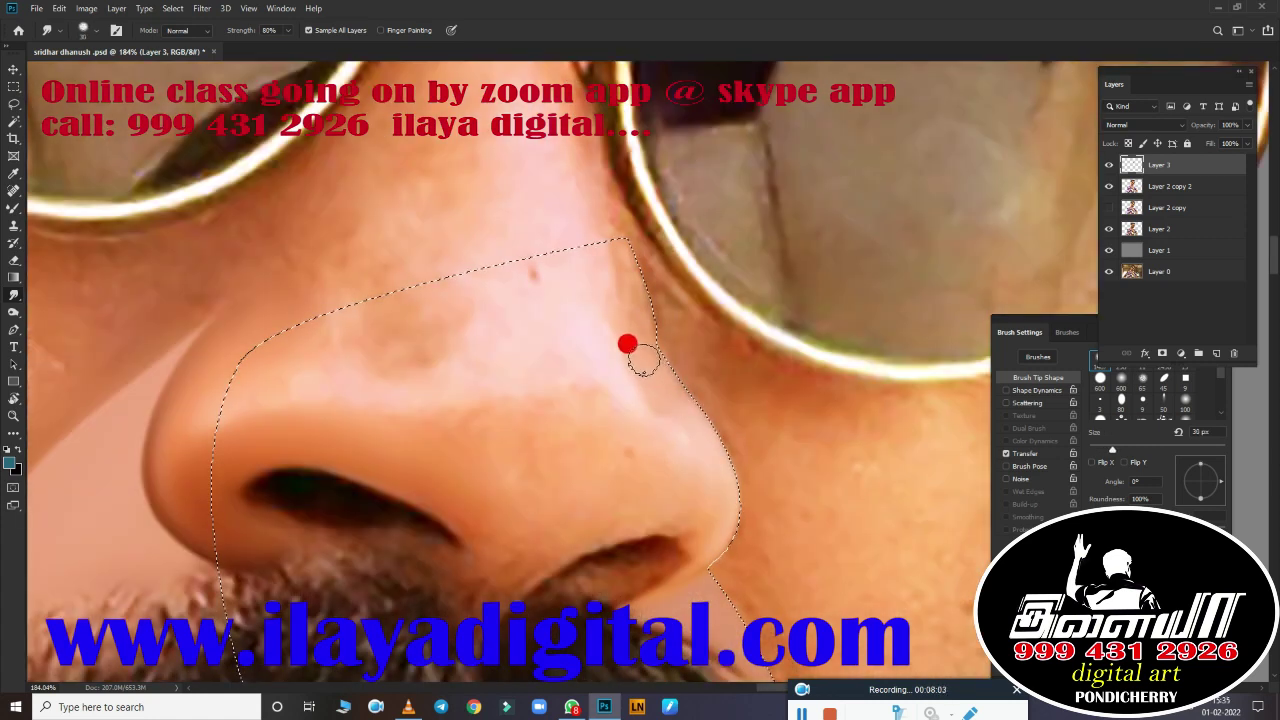
Step: Smear the skin along the nose edge with 25–35 px strokes, then deselect
drag(626, 250, 638, 285)
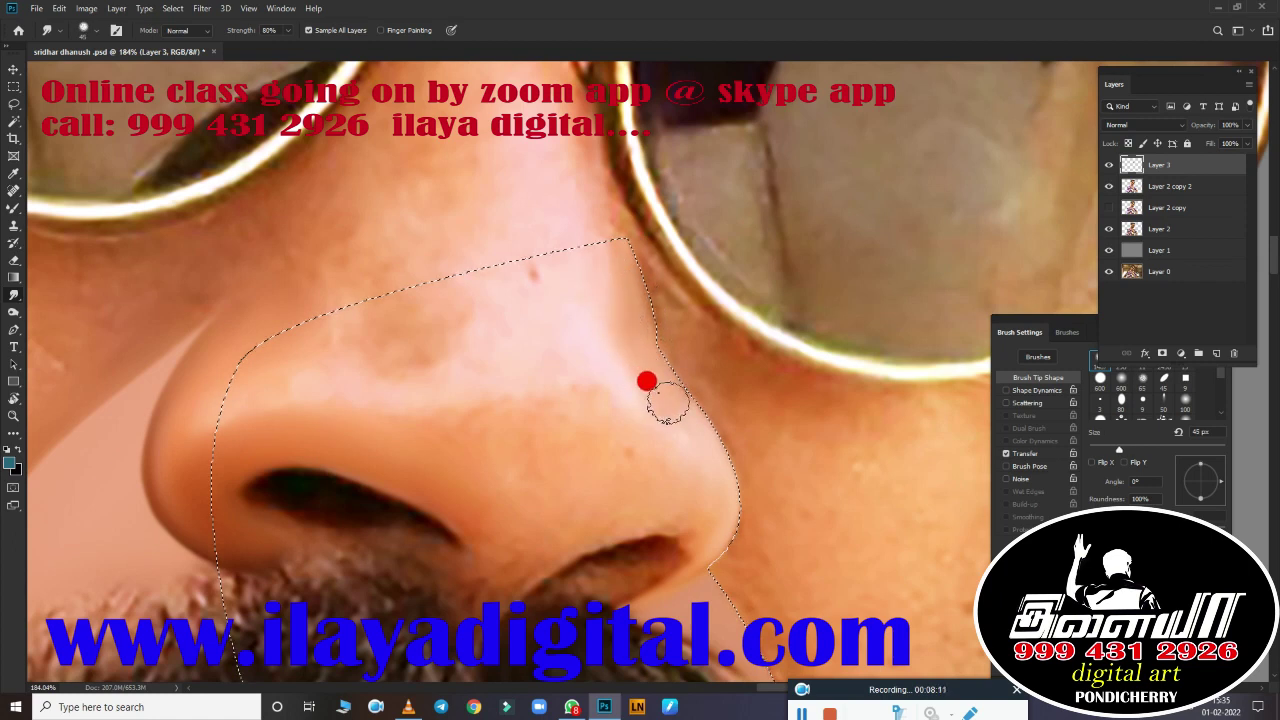
drag(667, 402, 744, 535)
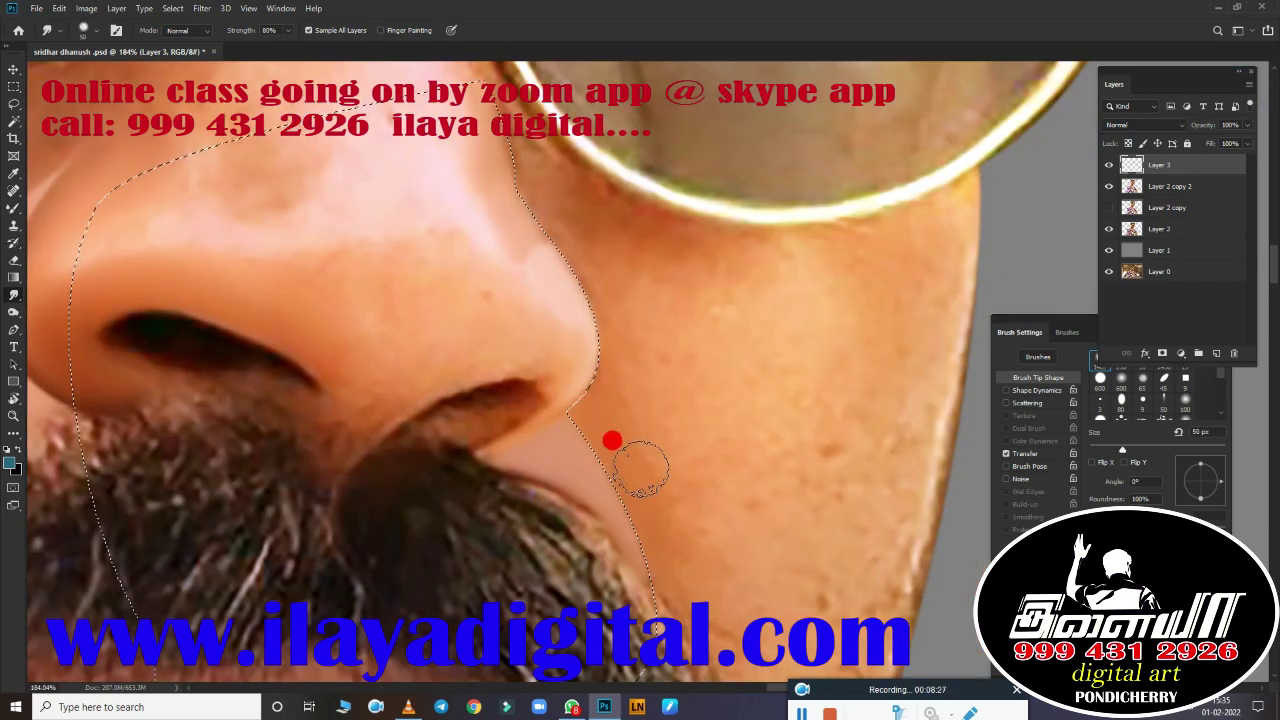
drag(640, 466, 616, 308)
drag(575, 262, 569, 331)
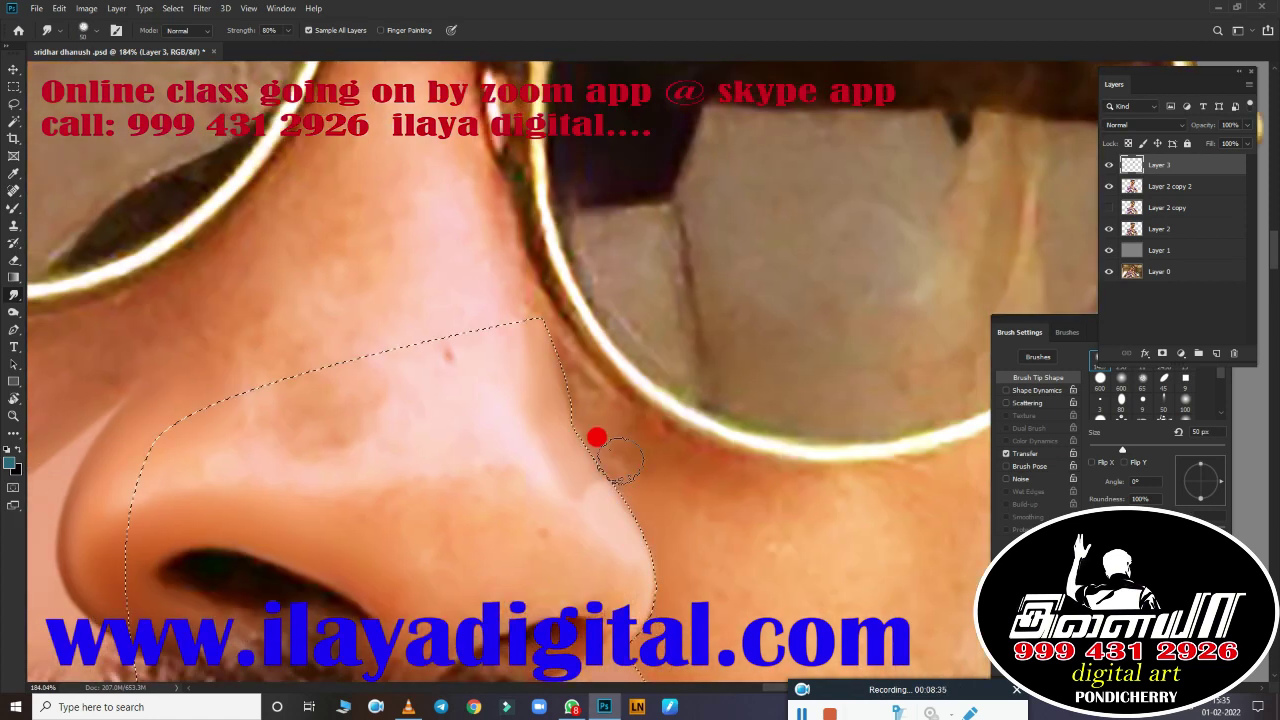
mouse_move(594, 437)
mouse_down()
mouse_move(563, 353)
mouse_move(588, 385)
mouse_up()
key(bracketright)
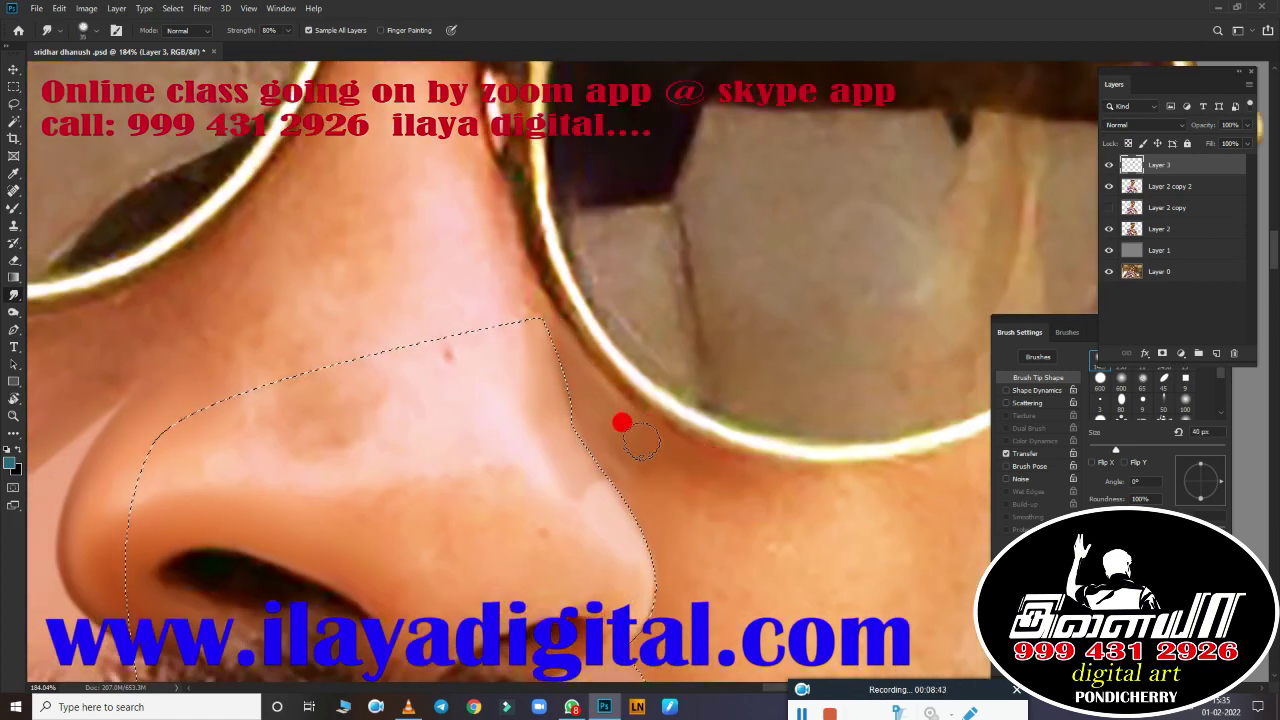
mouse_move(641, 438)
mouse_down()
mouse_move(651, 478)
mouse_move(668, 485)
mouse_move(820, 478)
mouse_up()
key(bracketright)
key(bracketright)
key(bracketright)
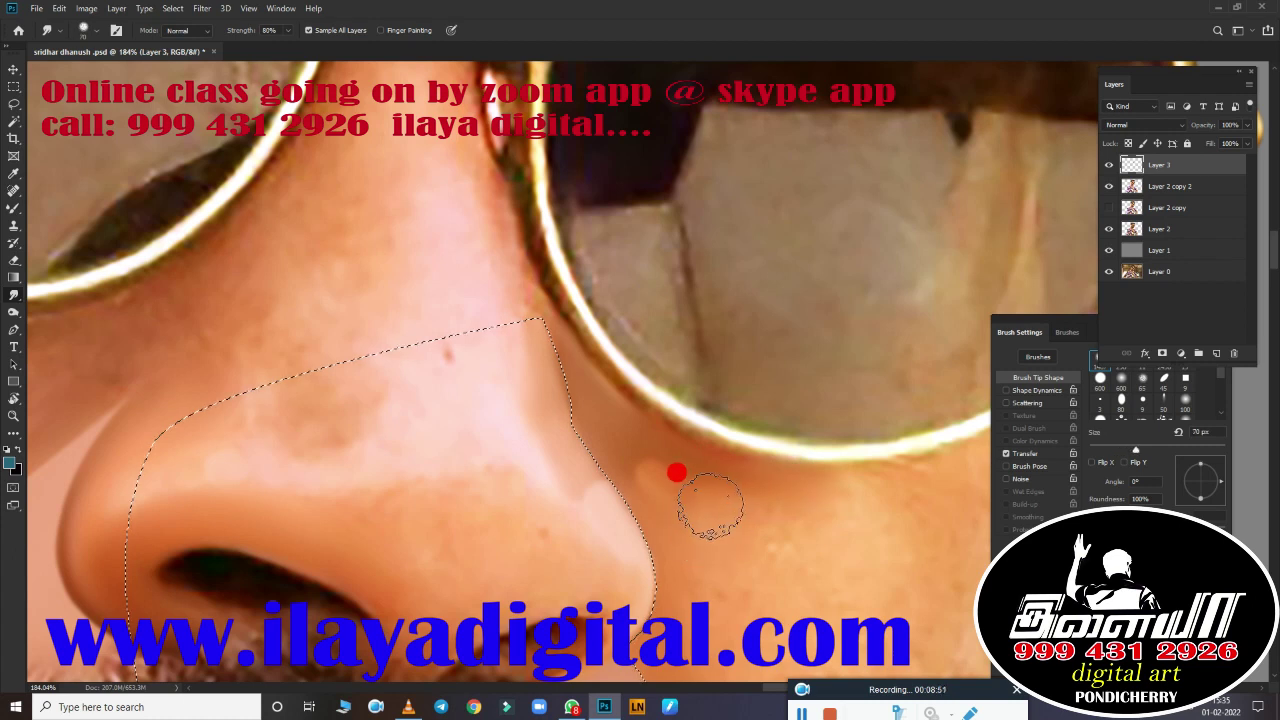
key(bracketleft)
key(bracketleft)
key(ctrl+d)
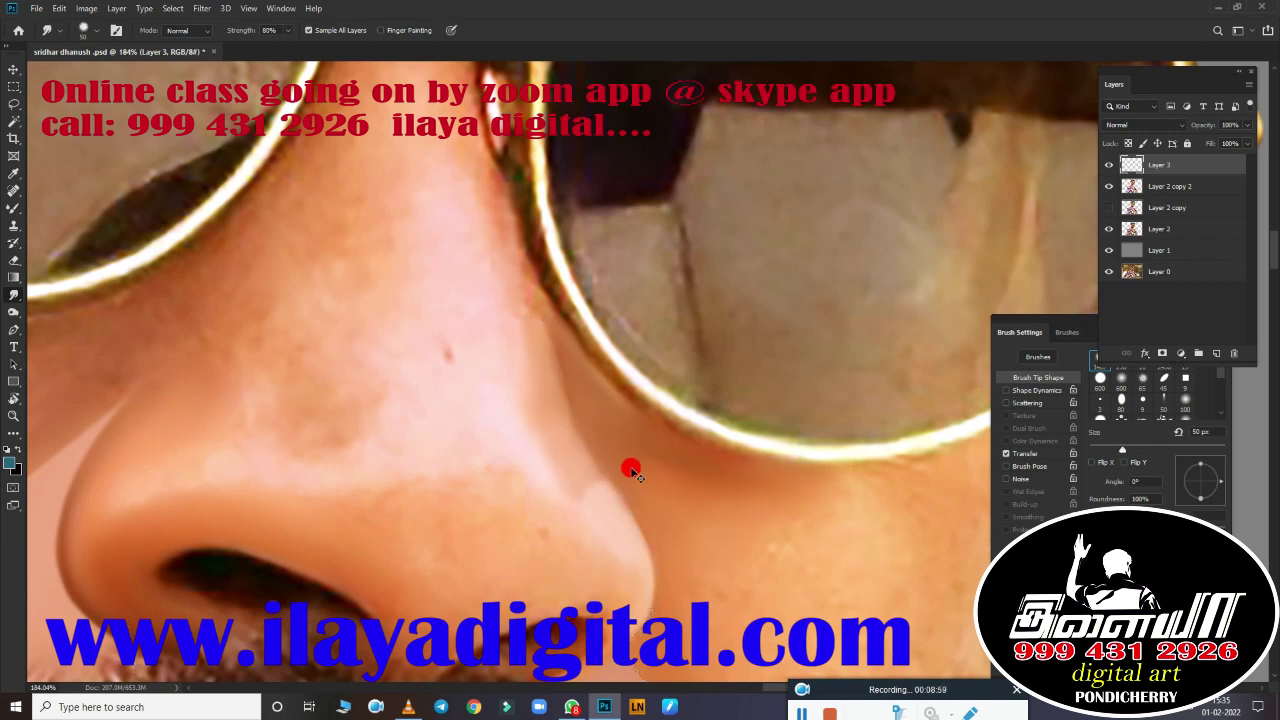
scroll(632, 470, down, 5)
Step: Hide Layer 2 and Layer 2 copy 2 to view the smudge strokes on their own
click(1108, 228)
click(1108, 186)
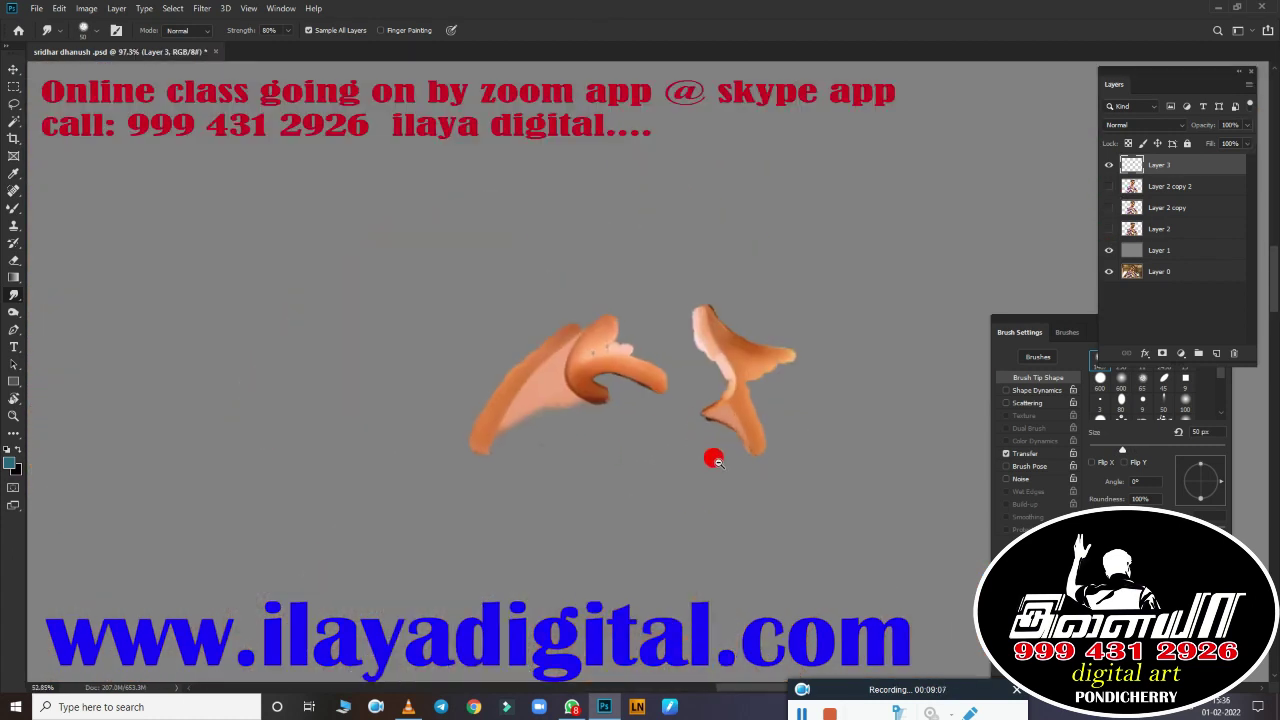
scroll(713, 459, down, 5)
scroll(840, 410, up, 2)
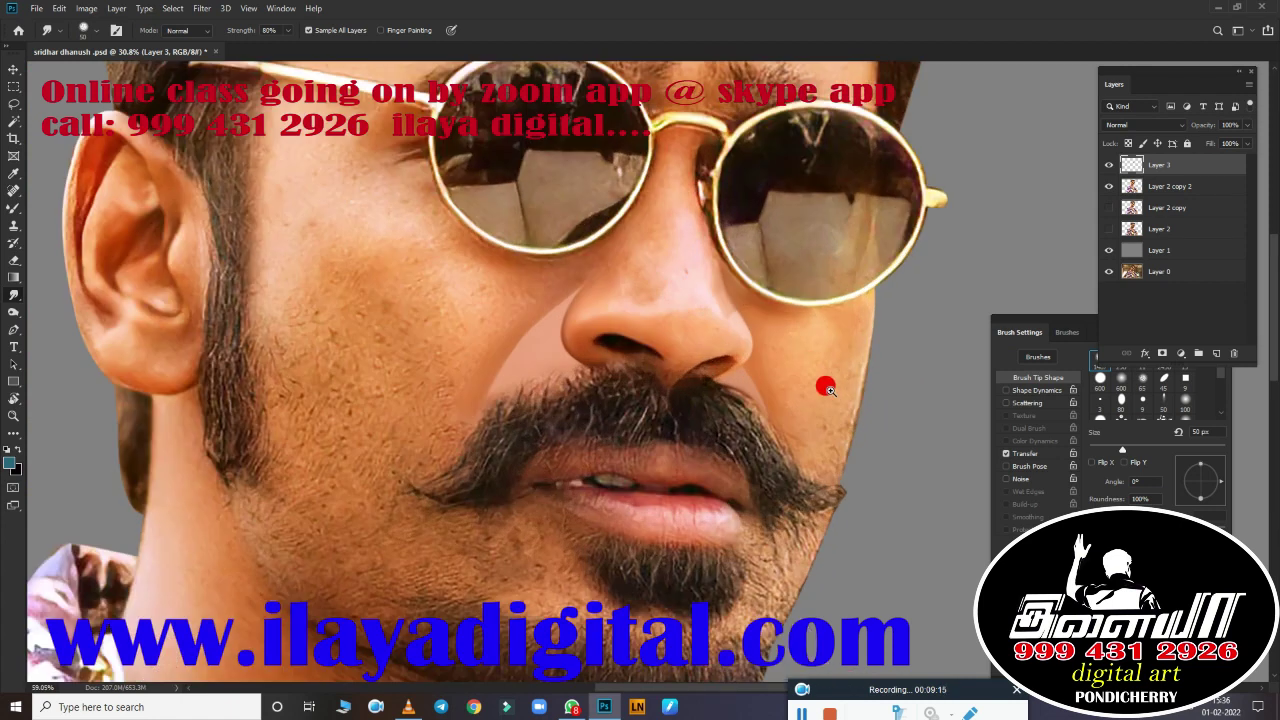
scroll(790, 360, up, 2)
scroll(640, 352, up, 3)
scroll(545, 375, up, 2)
scroll(575, 408, down, 2)
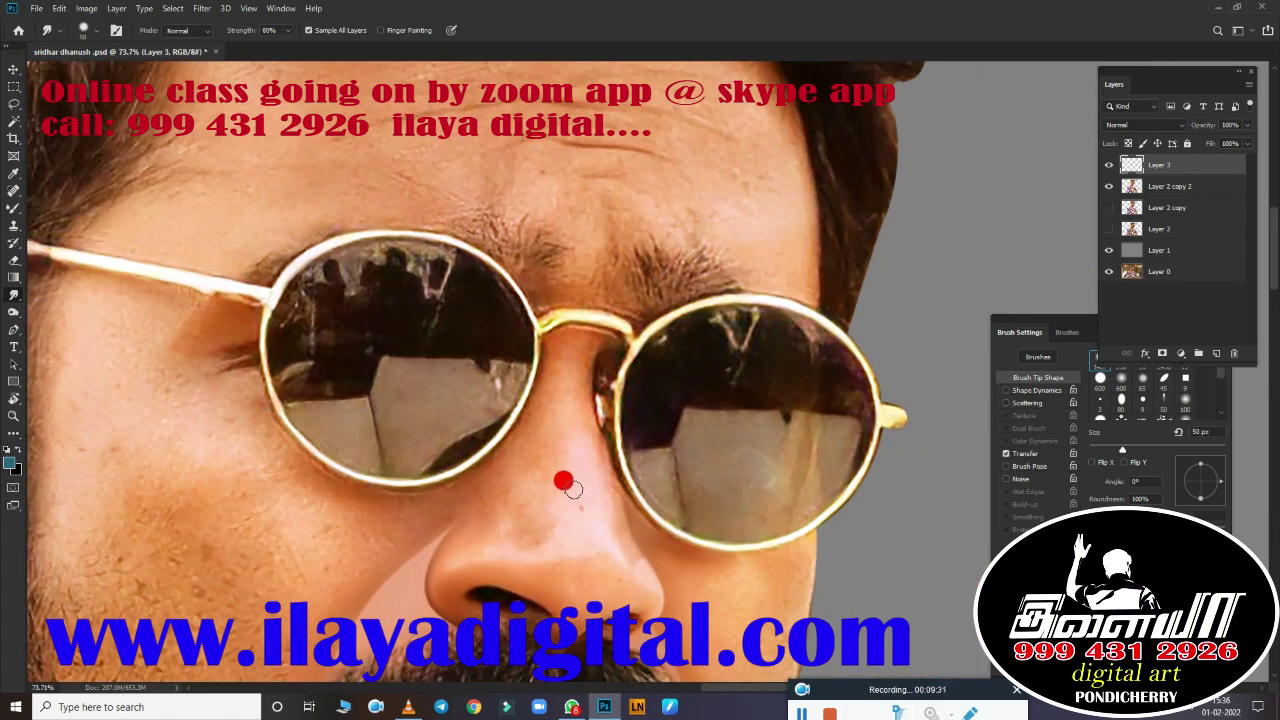
scroll(557, 447, up, 2)
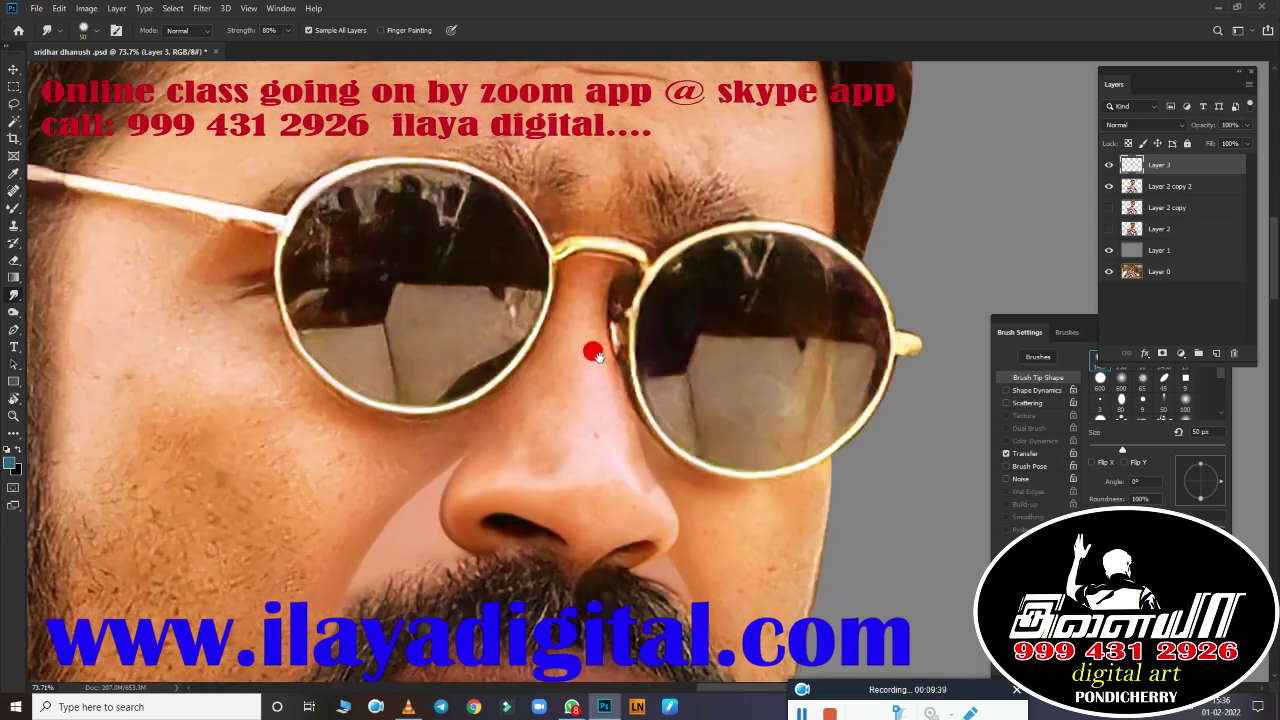
scroll(594, 349, up, 1)
Step: Toggle Layer 3 off and on to compare, fit the image on screen, and switch to the Pen tool
click(1108, 165)
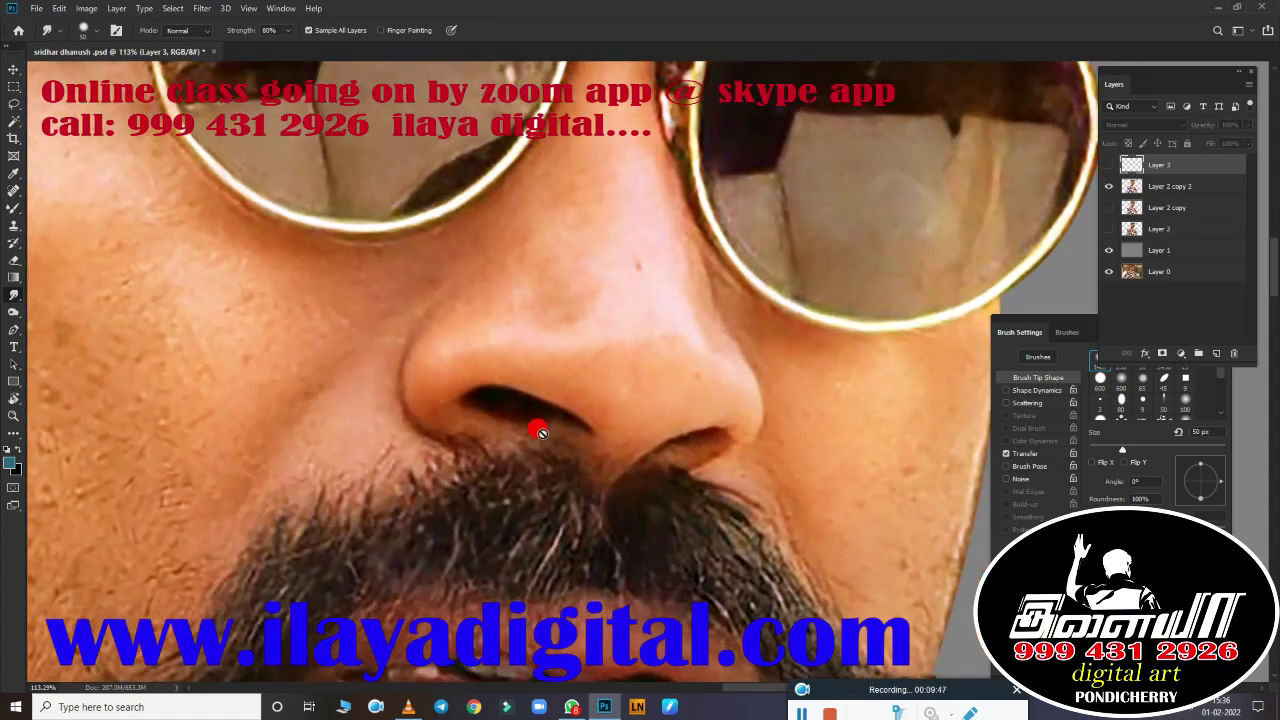
click(1108, 165)
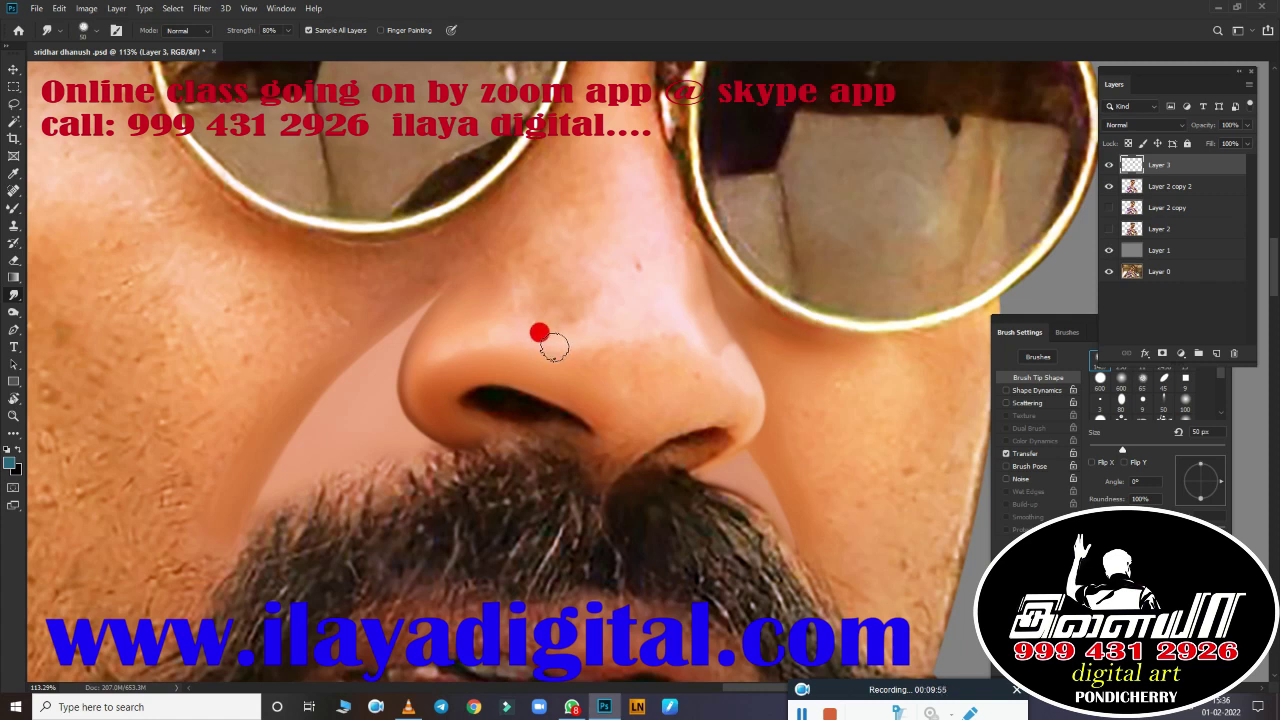
key(e)
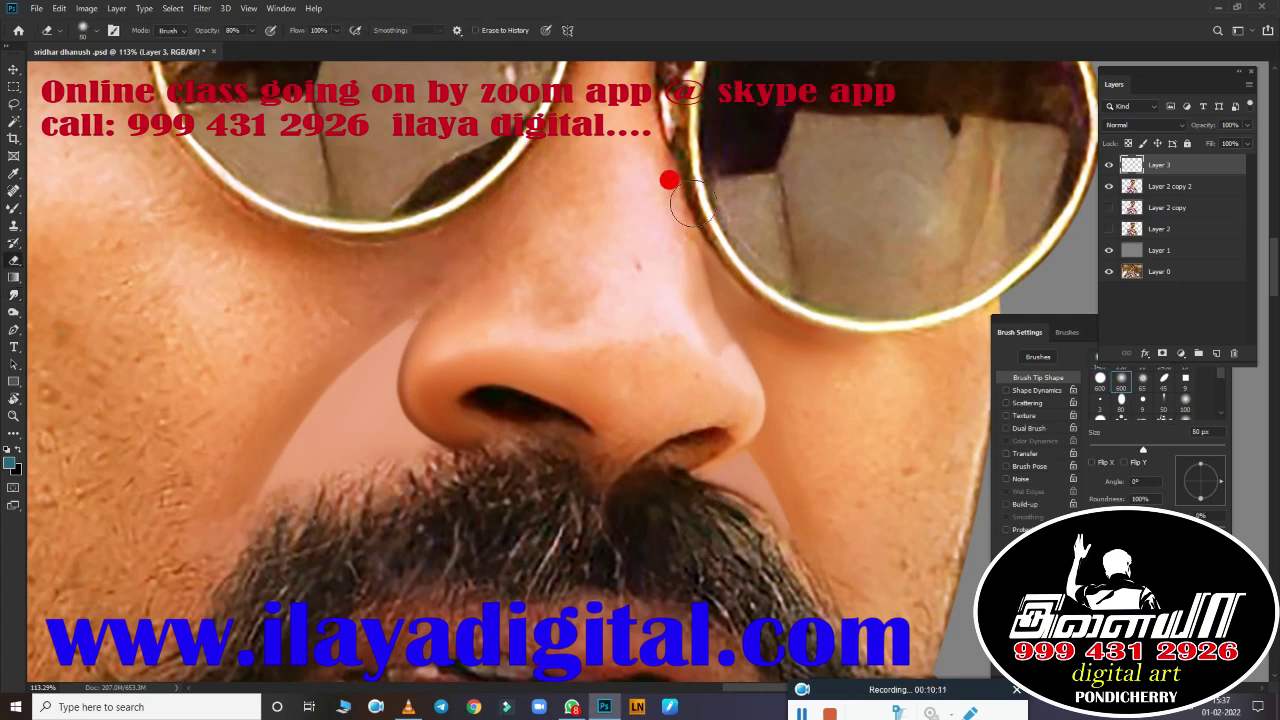
key(ctrl+0)
scroll(537, 423, up, 5)
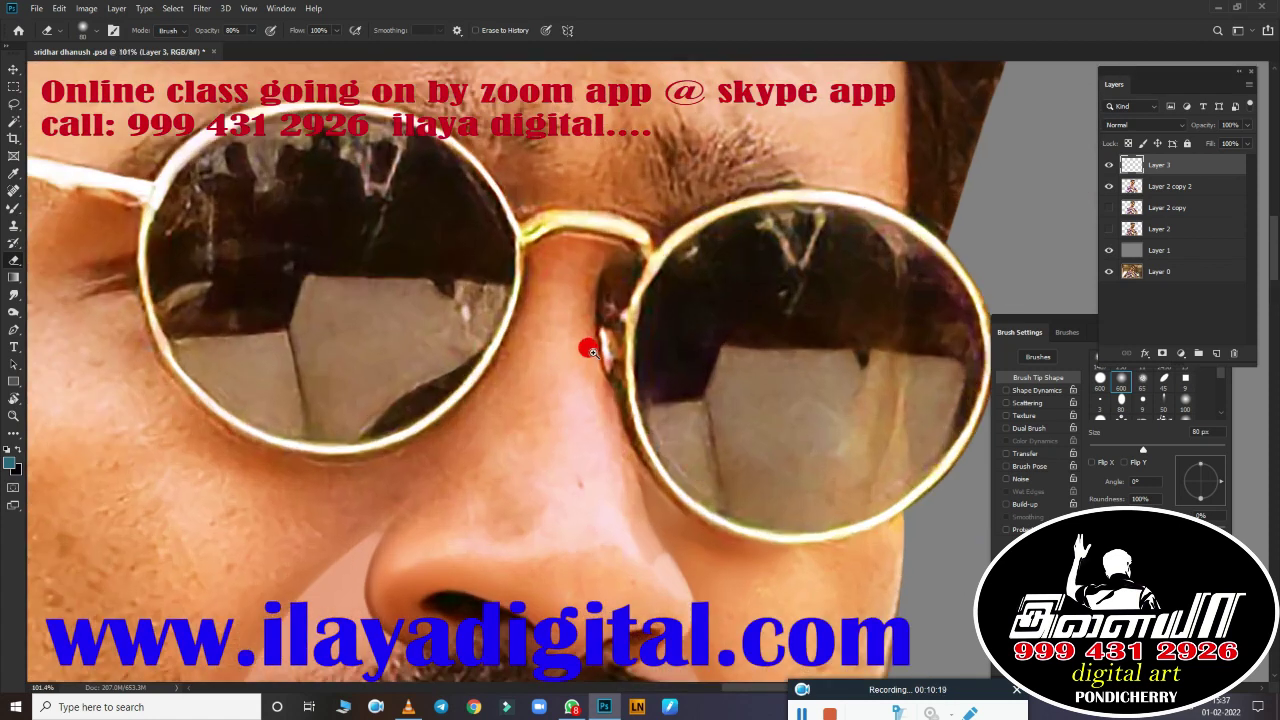
scroll(588, 346, up, 3)
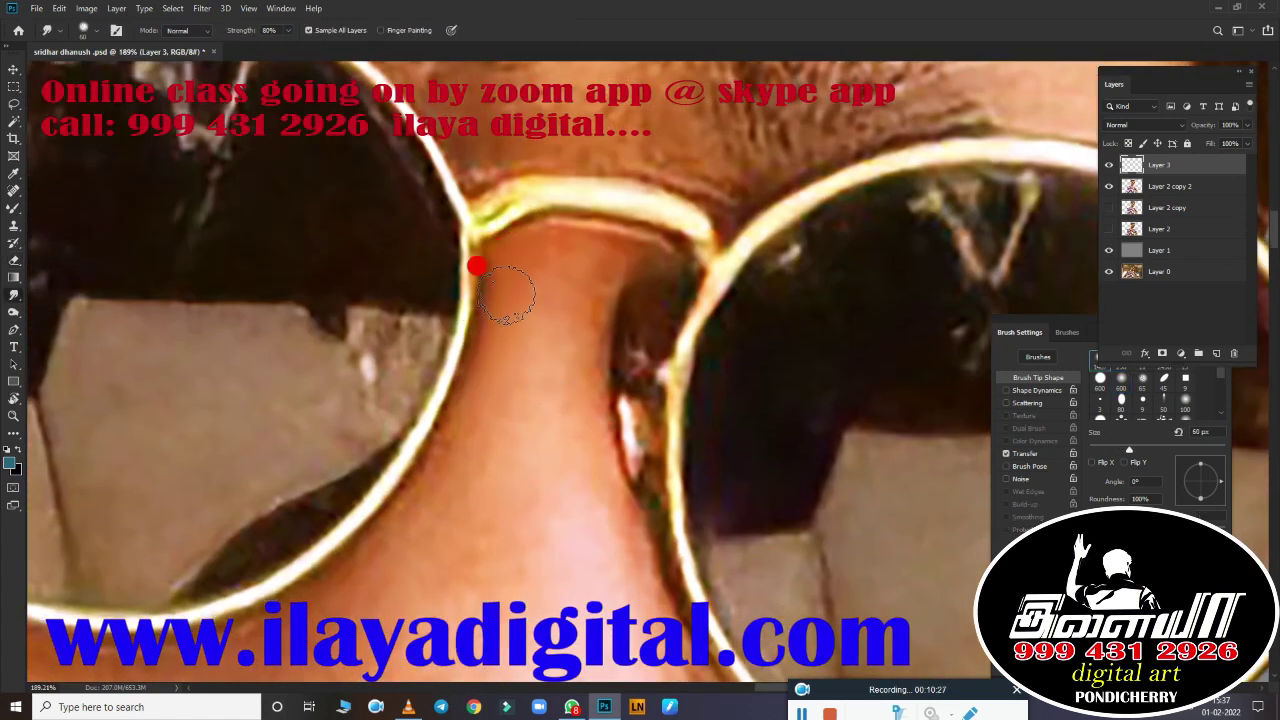
key(p)
scroll(624, 240, down, 8)
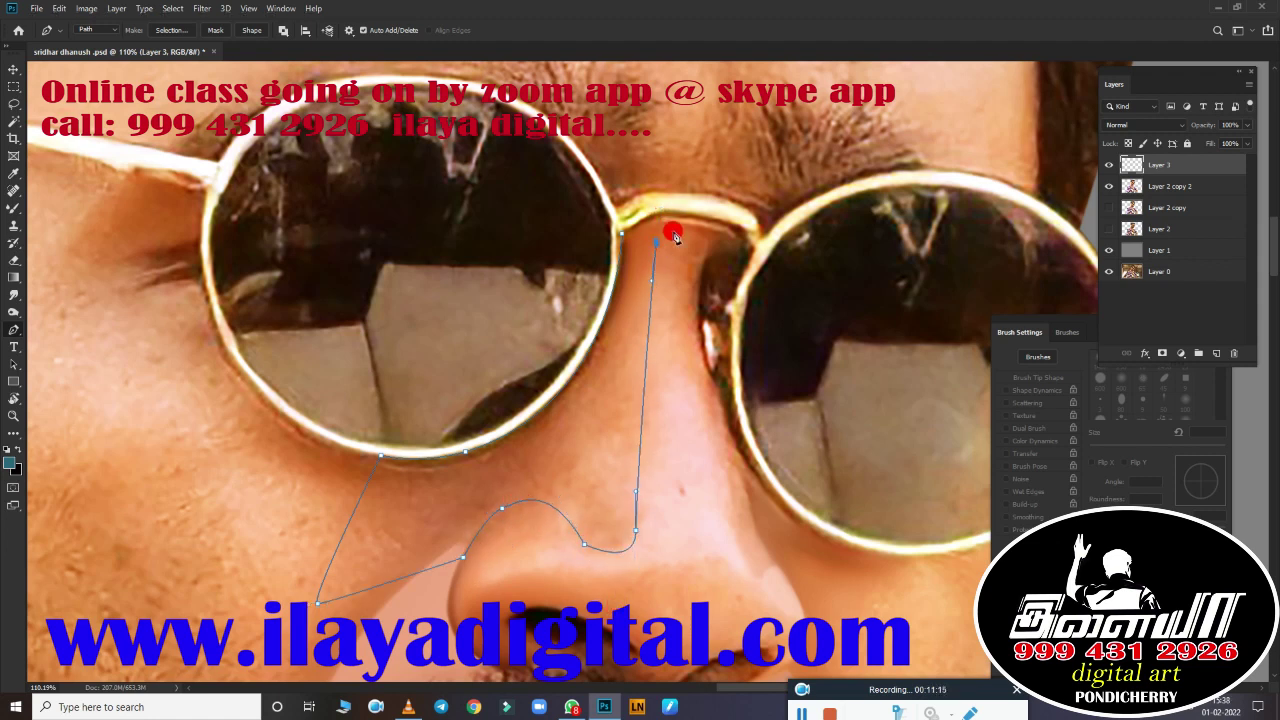
Step: Convert the path between the left lens and the nose into a selection
key(ctrl+Return)
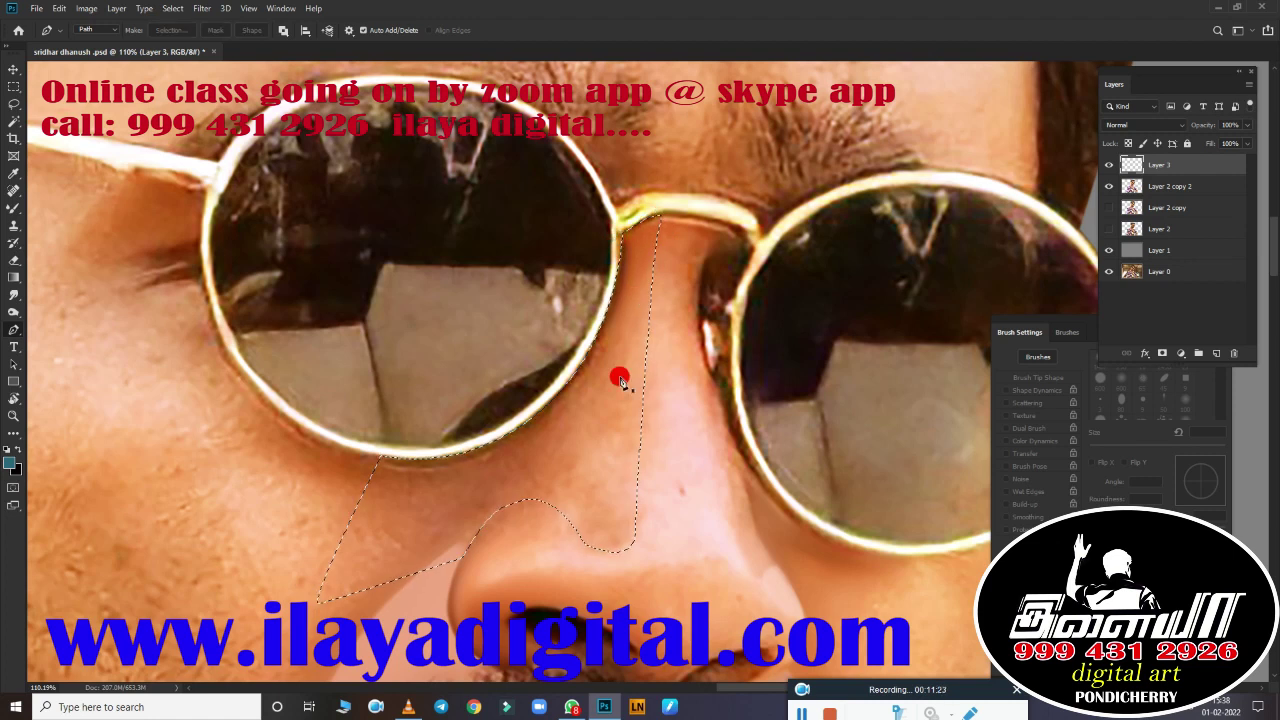
Step: Select the Smudge tool and adjust the brush from 125 px down to 25 px
key(r)
scroll(620, 300, up, 3)
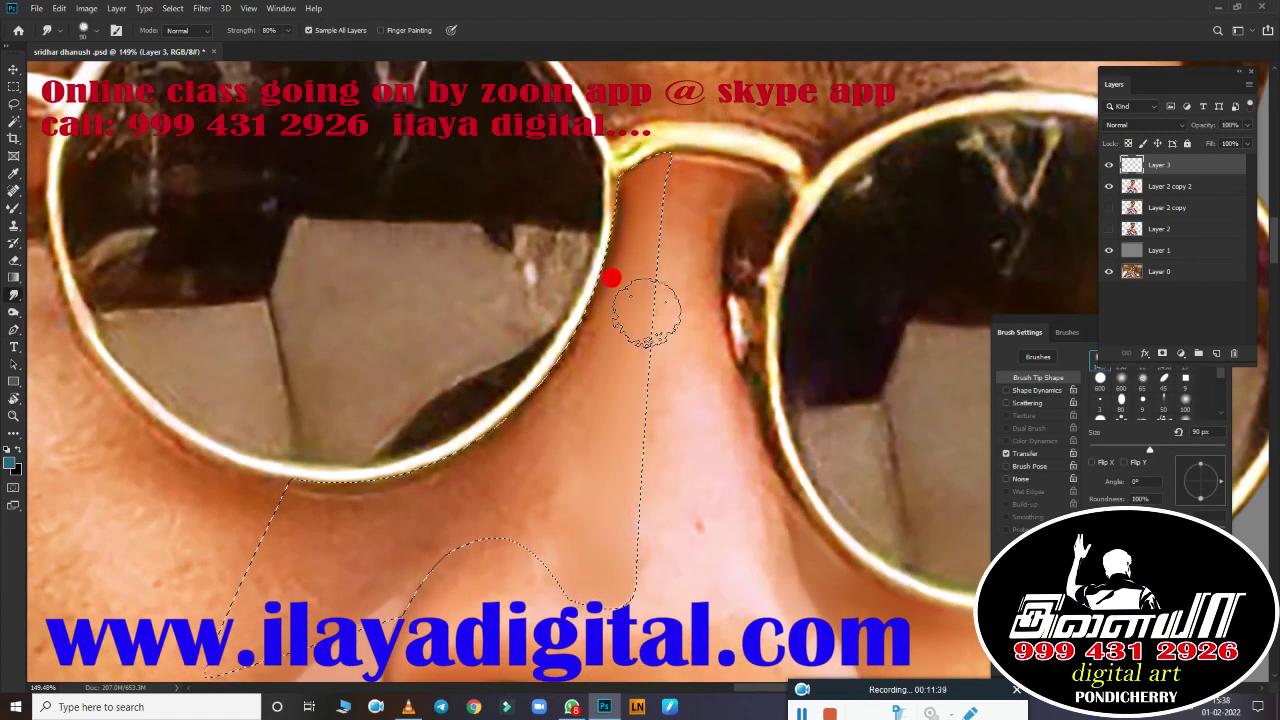
key(bracketleft)
key(bracketleft)
key(bracketleft)
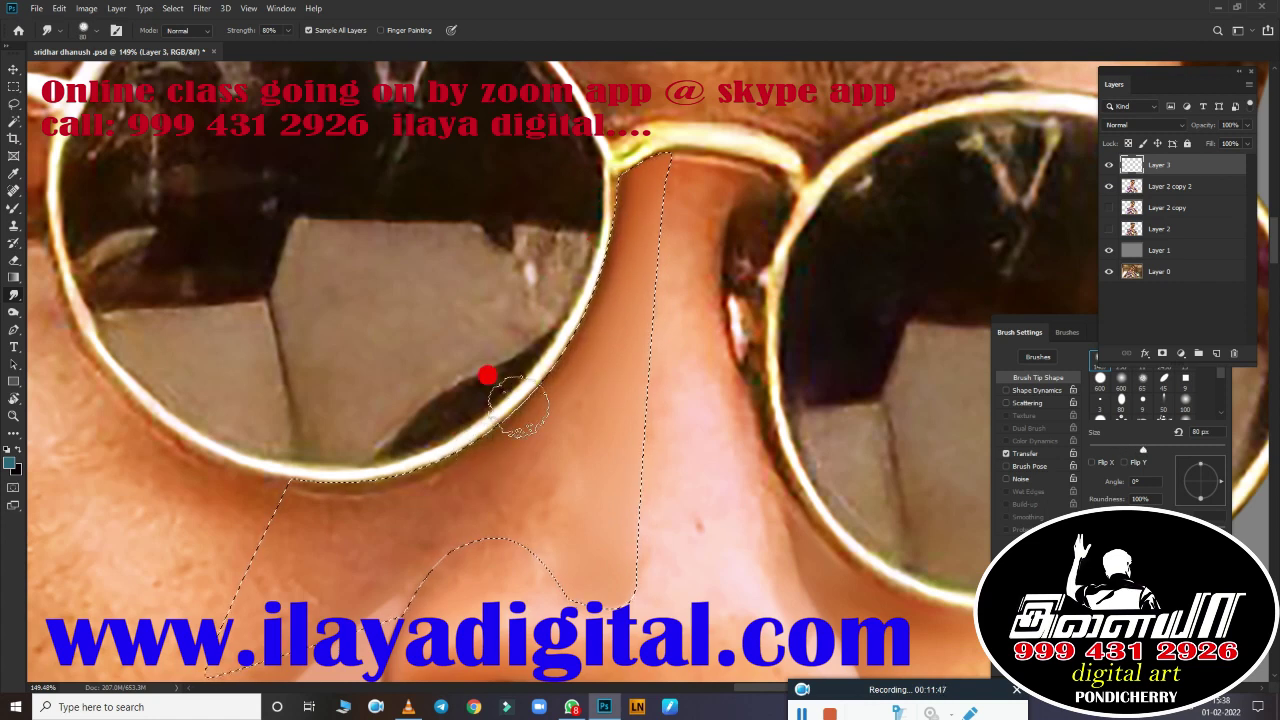
key(bracketright)
key(bracketright)
key(bracketright)
key(bracketleft)
key(bracketleft)
key(bracketleft)
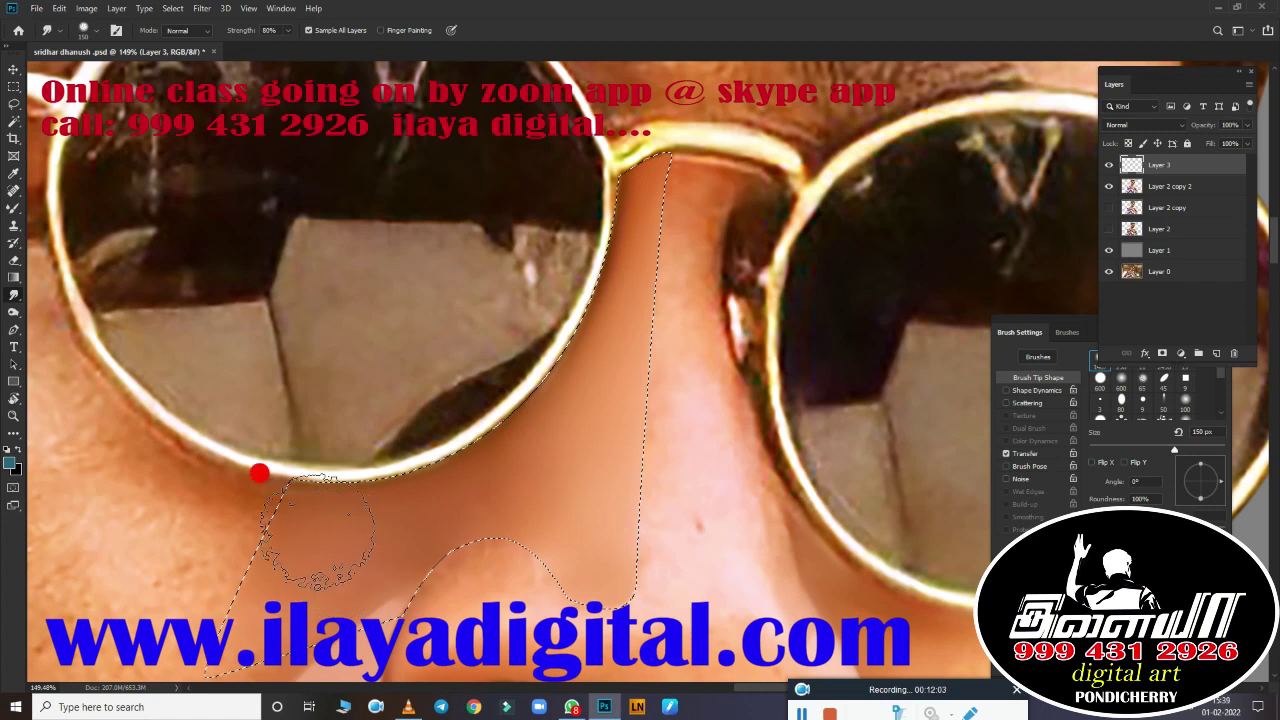
key(bracketright)
key(bracketright)
key(bracketright)
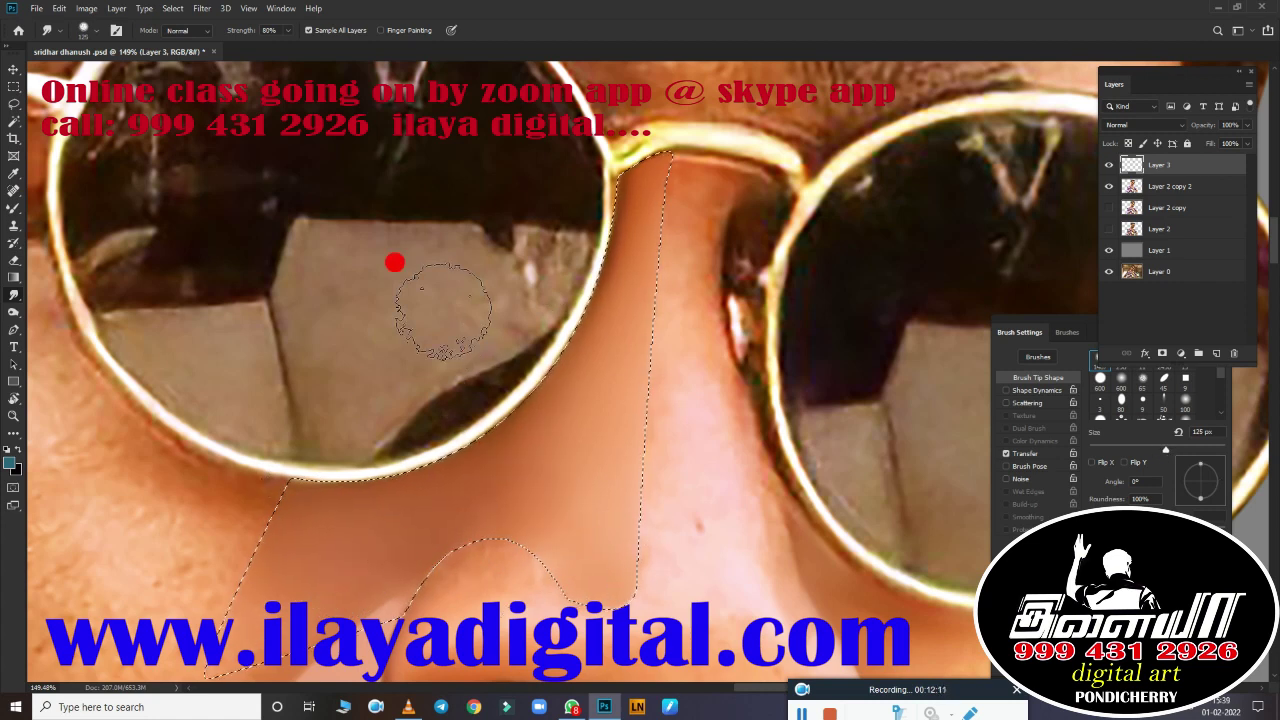
scroll(470, 420, up, 5)
key(bracketleft)
key(bracketleft)
key(bracketleft)
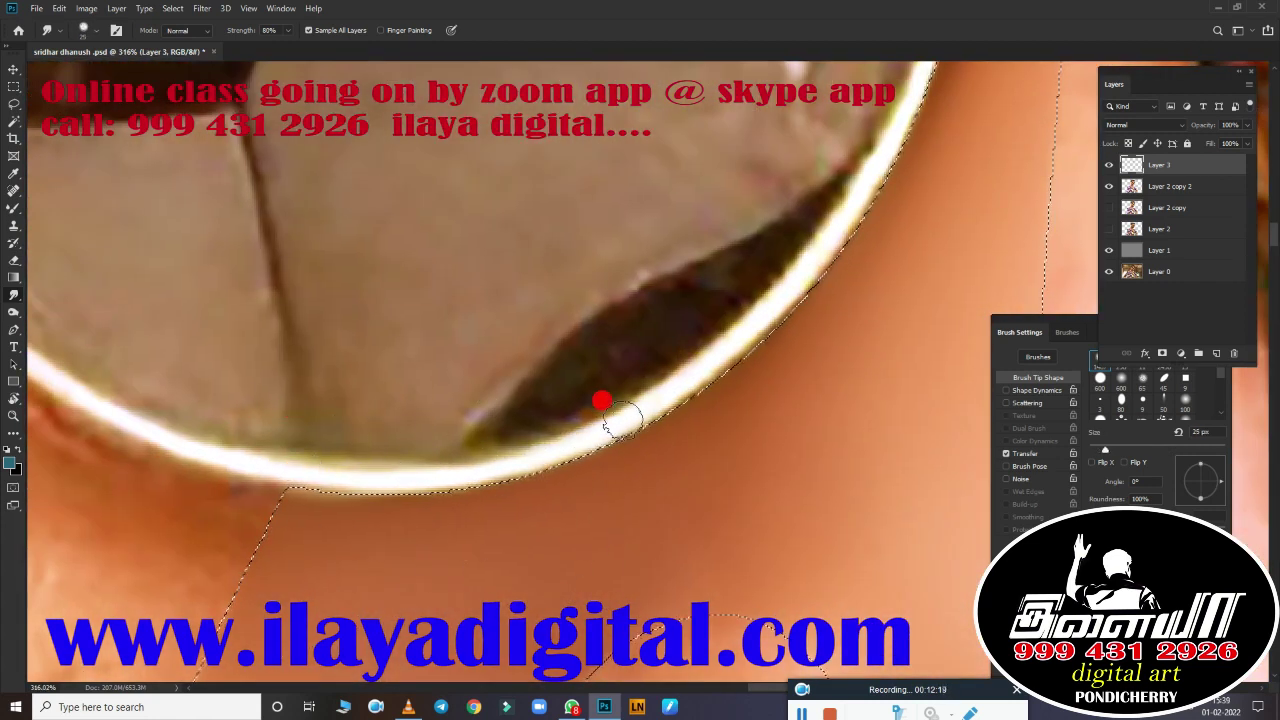
Step: Smear the nose skin downward along its edge from the lens rim, then zoom out to review
drag(814, 243, 642, 486)
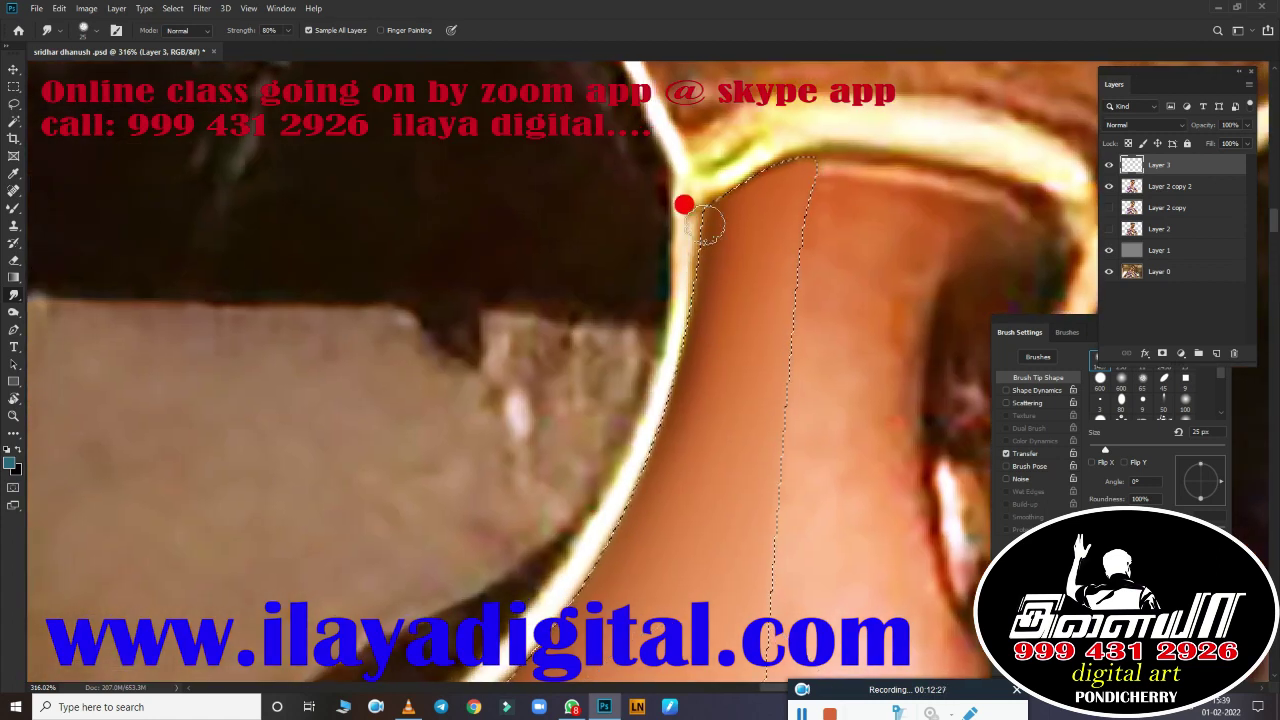
key(bracketleft)
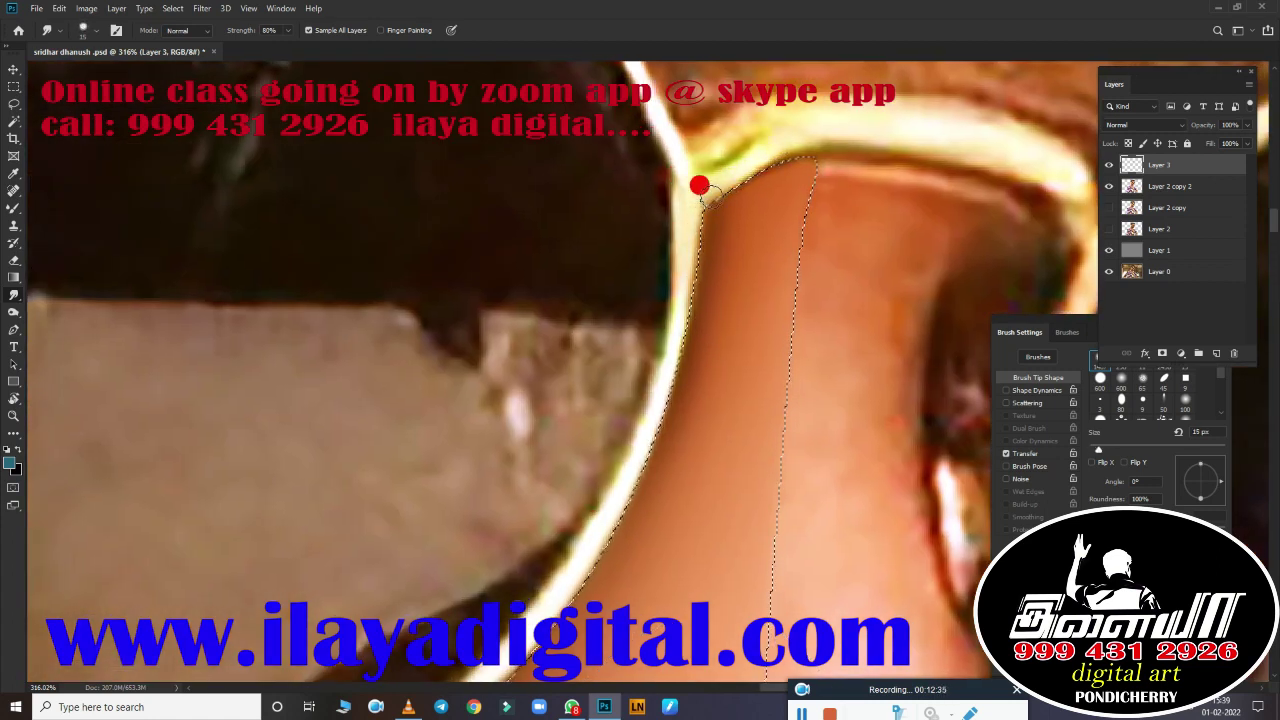
key(bracketright)
key(bracketright)
key(bracketright)
scroll(612, 127, down, 3)
scroll(626, 371, down, 3)
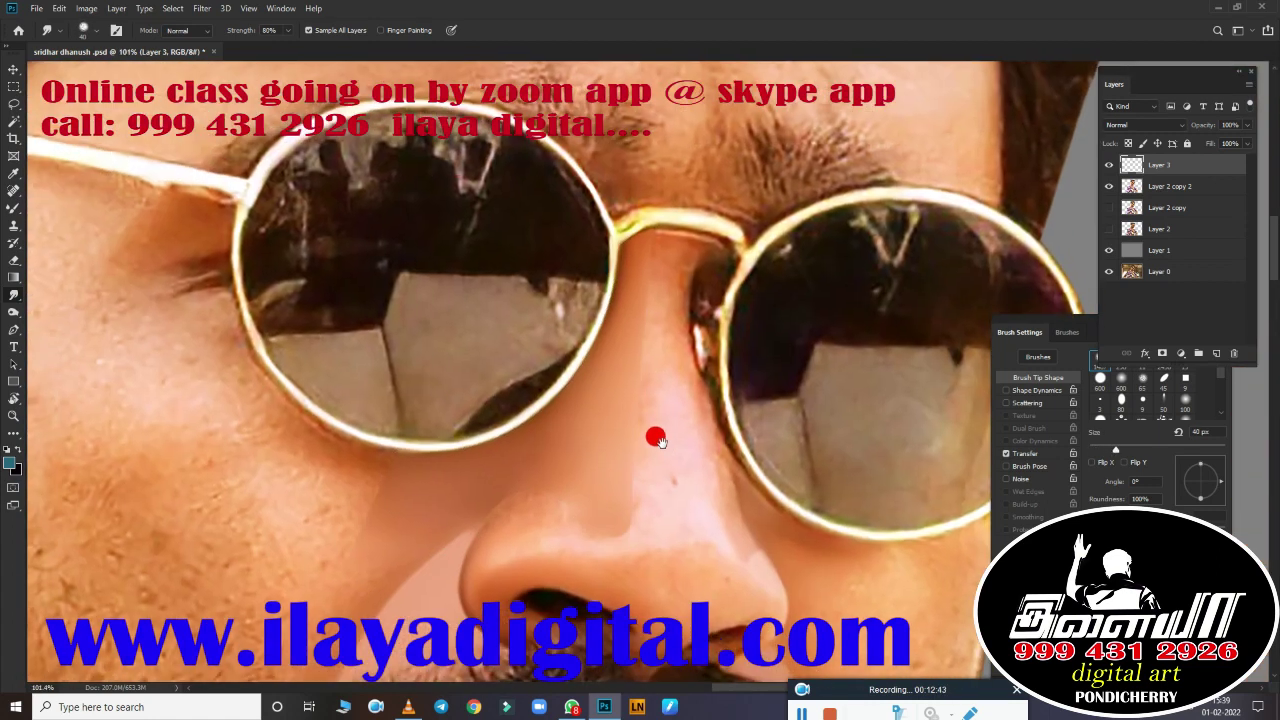
key(bracketright)
key(bracketright)
key(bracketright)
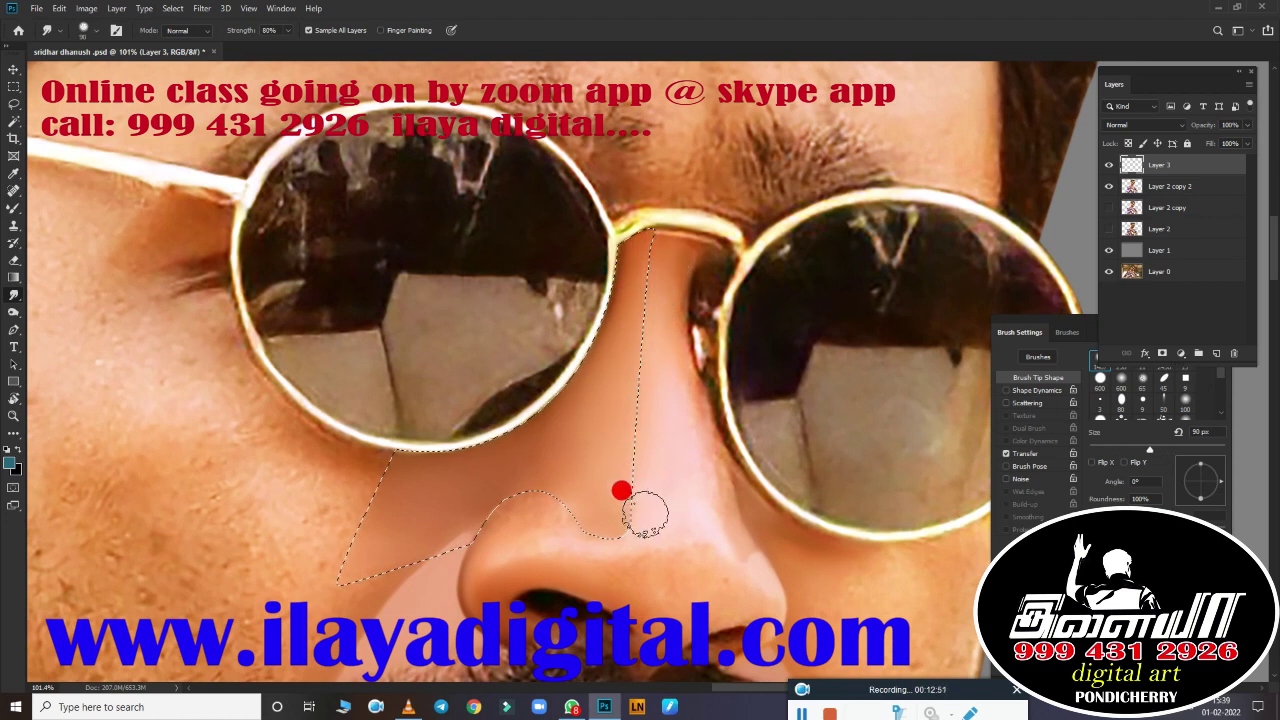
drag(619, 312, 606, 514)
key(bracketleft)
key(bracketleft)
scroll(606, 514, up, 3)
scroll(651, 480, down, 1)
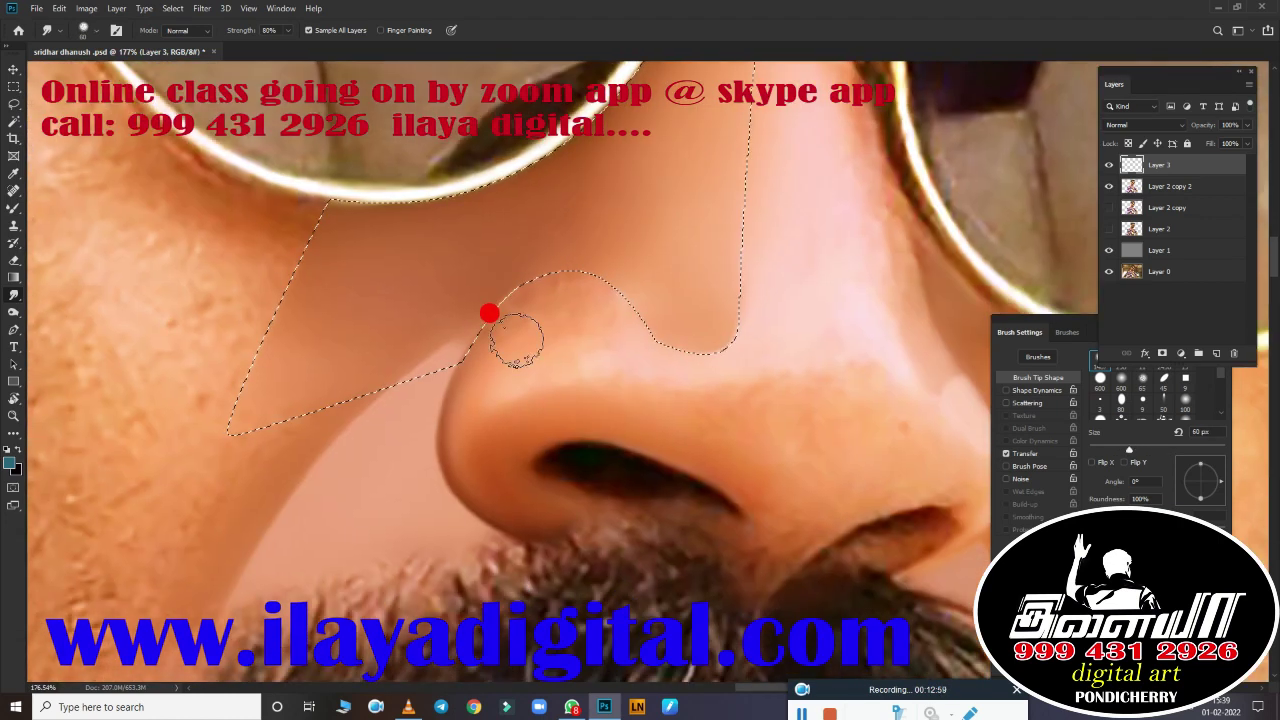
key(bracketleft)
key(bracketleft)
key(bracketleft)
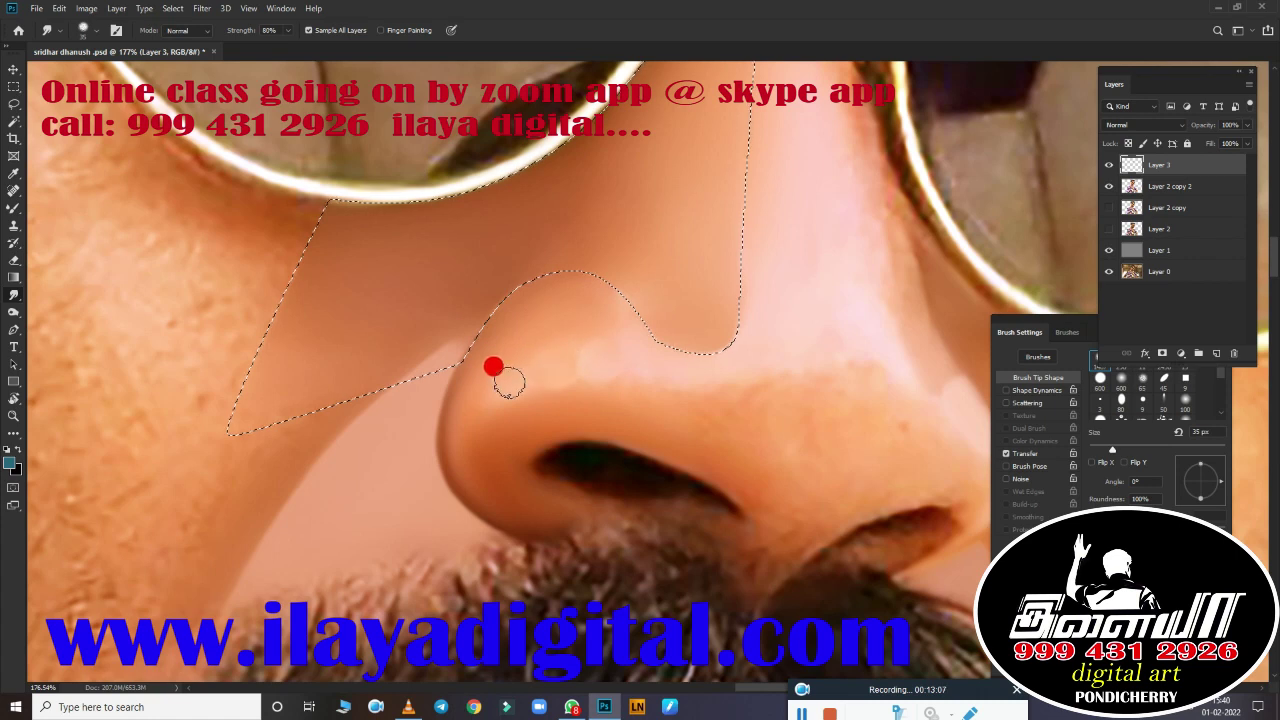
key(bracketright)
key(bracketright)
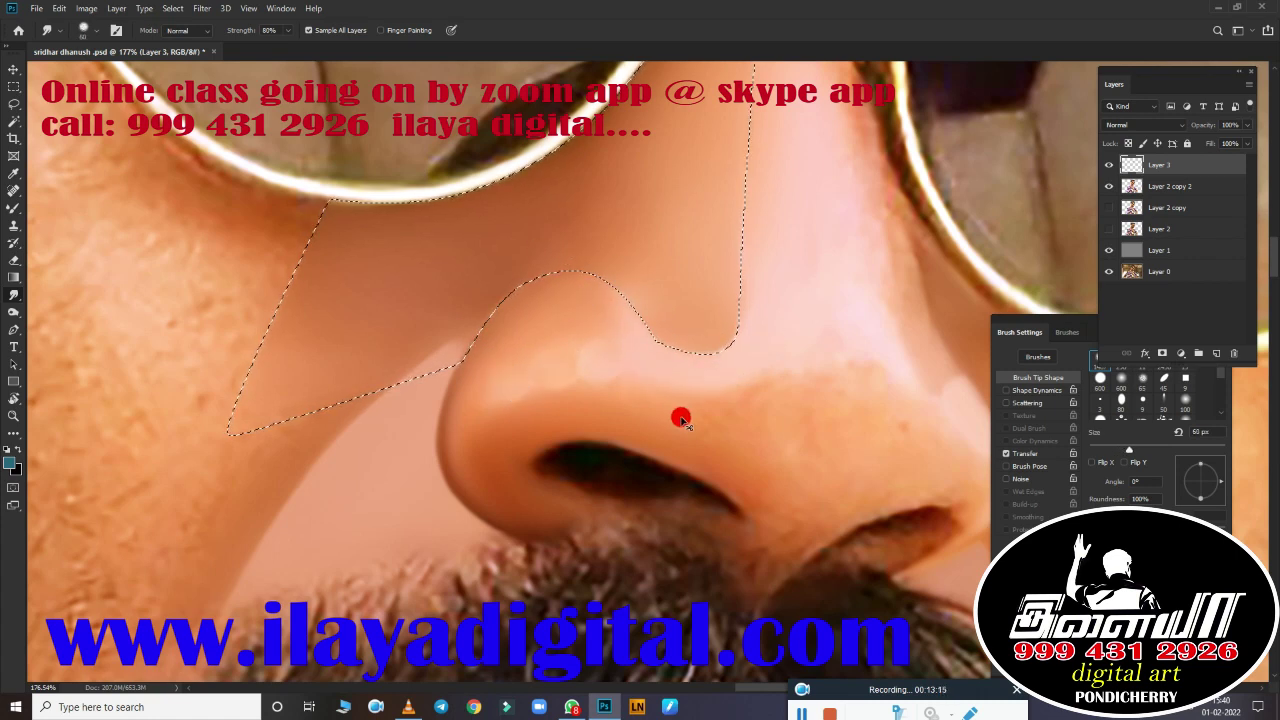
scroll(680, 417, down, 5)
scroll(740, 440, up, 5)
Step: Briefly pick the Eraser, return to Smudge, and size the brush for broad nose strokes
scroll(750, 455, down, 5)
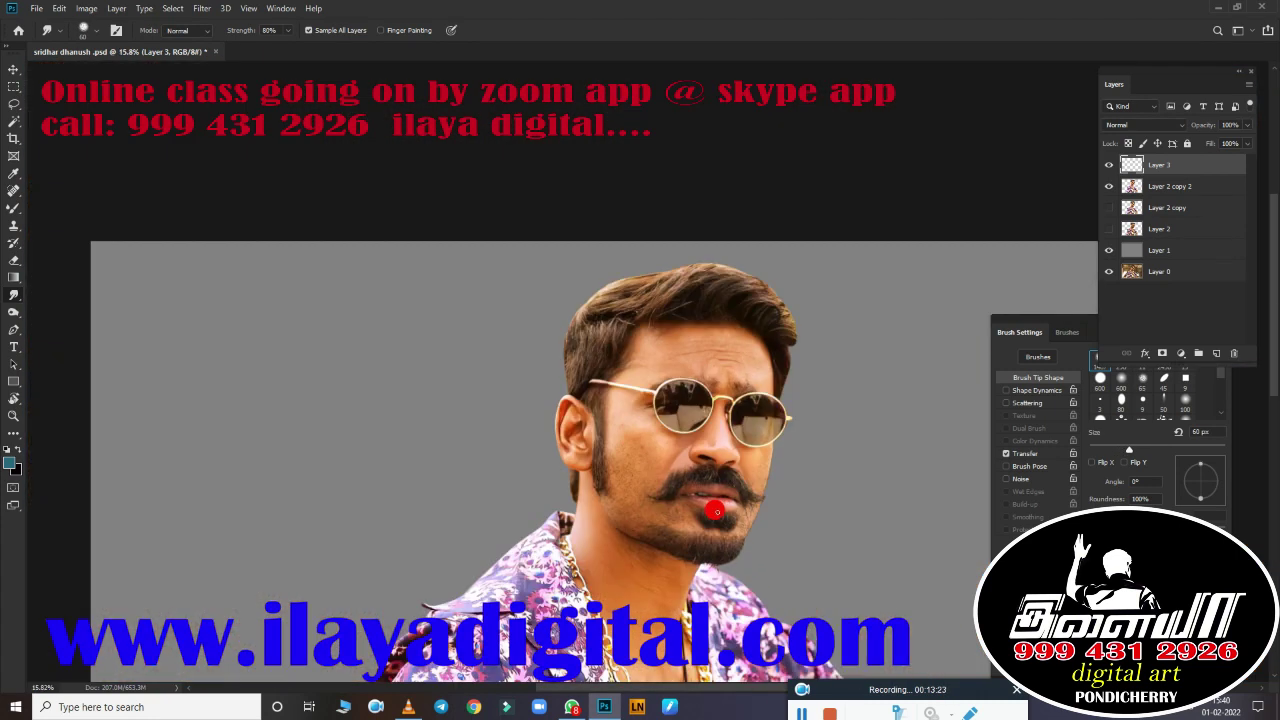
scroll(750, 460, up, 1)
scroll(745, 462, up, 3)
scroll(743, 462, up, 3)
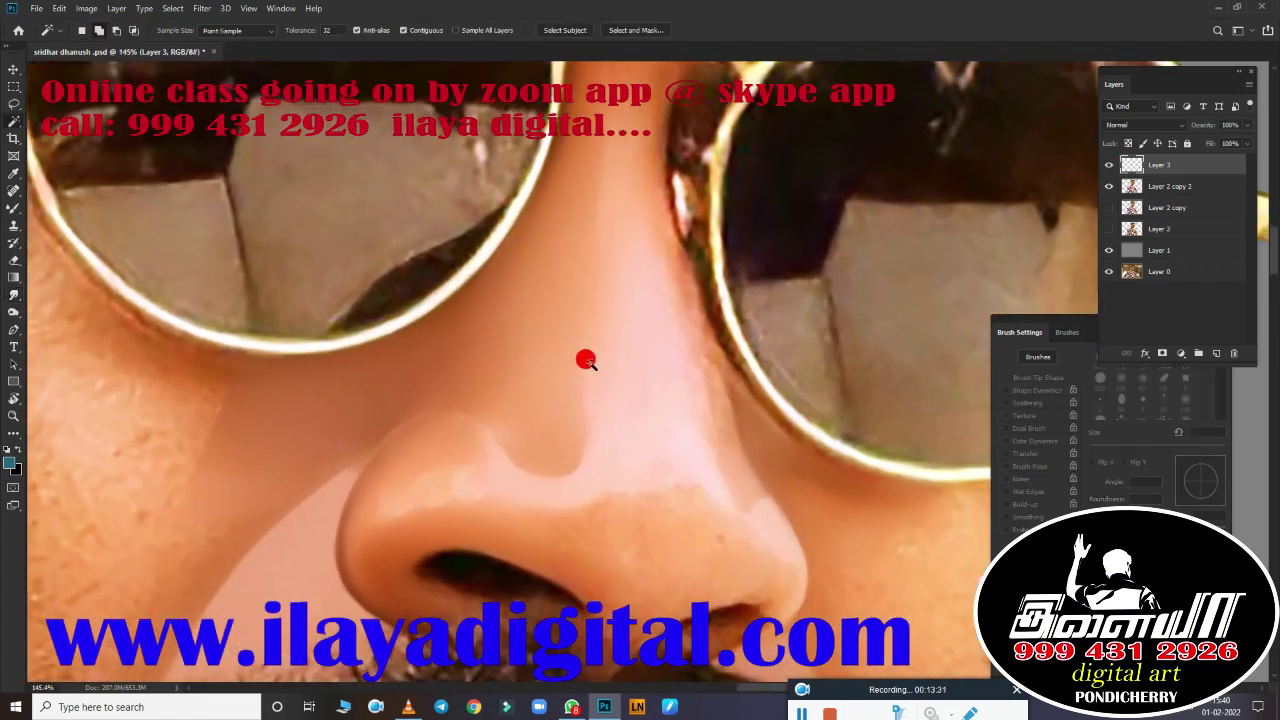
key(e)
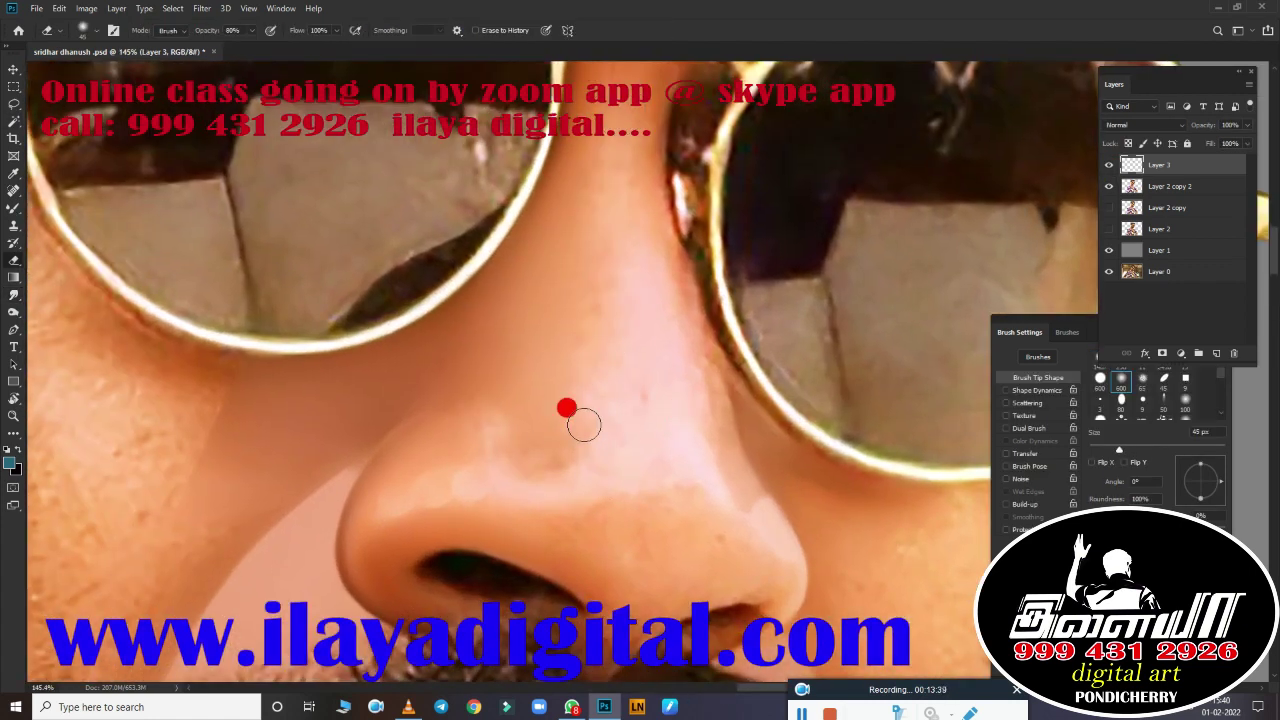
key(e)
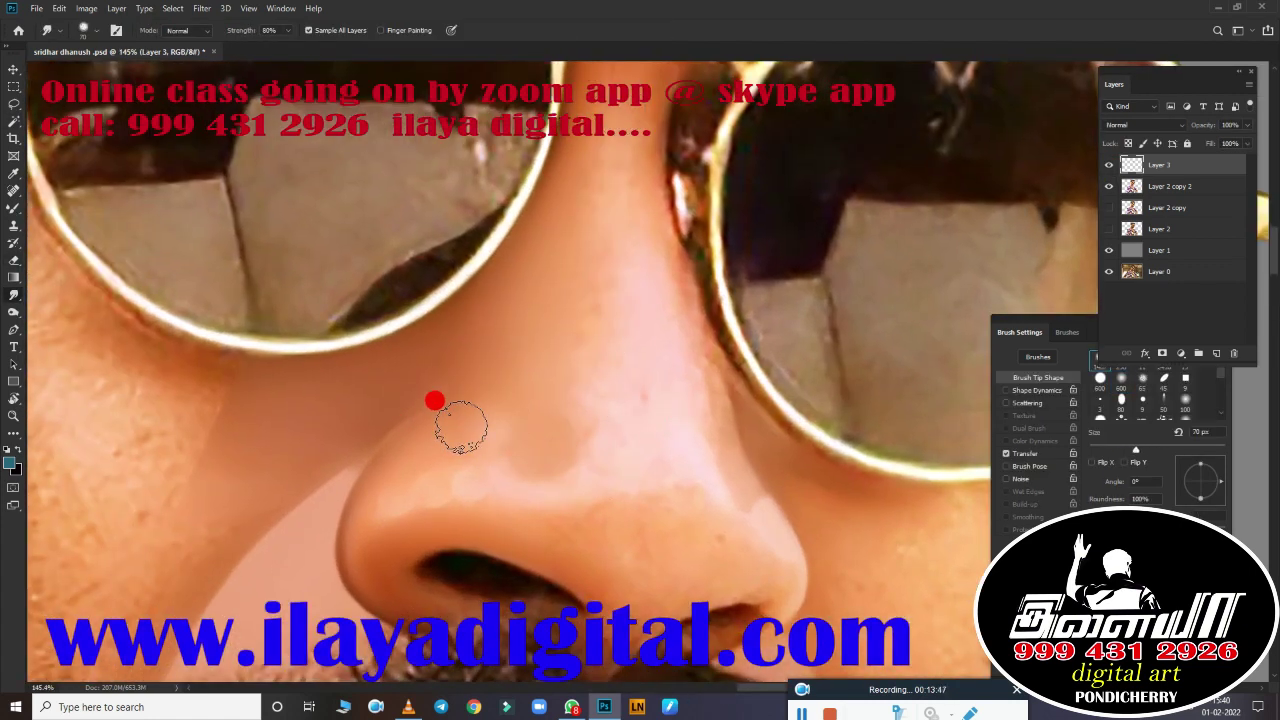
key(bracketleft)
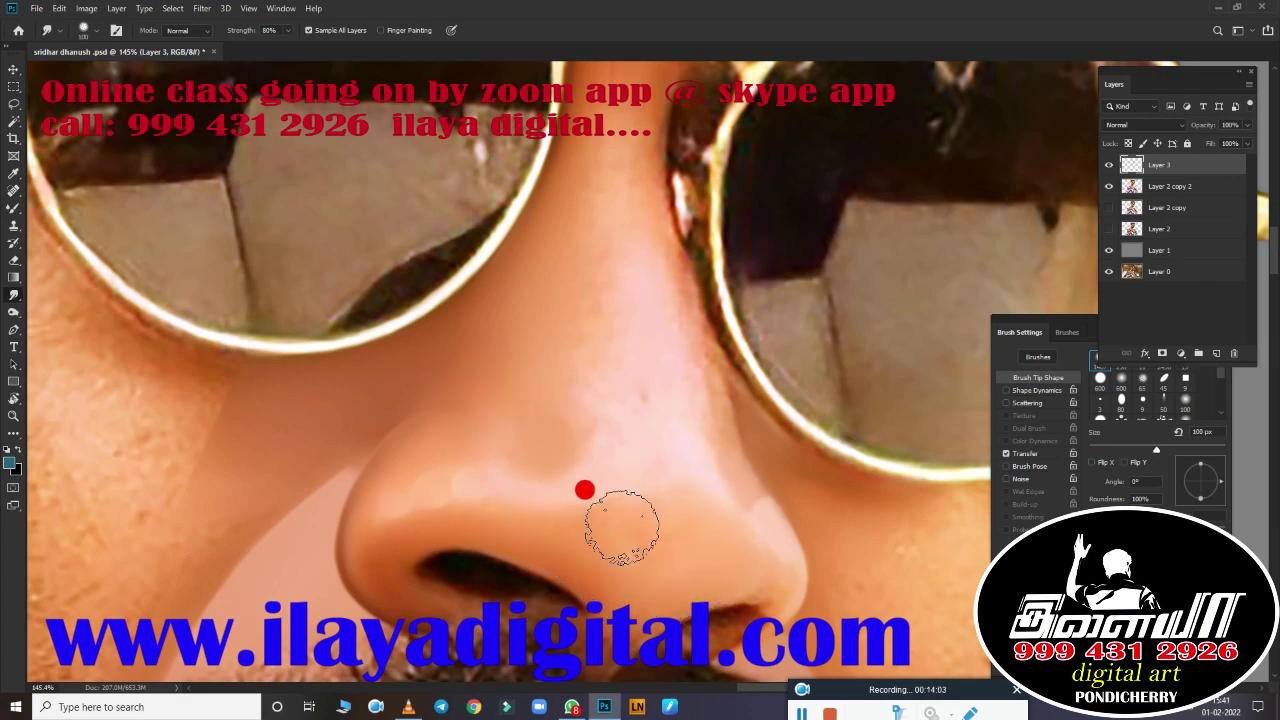
key(bracketright)
key(bracketright)
key(bracketright)
key(bracketleft)
key(bracketleft)
key(bracketleft)
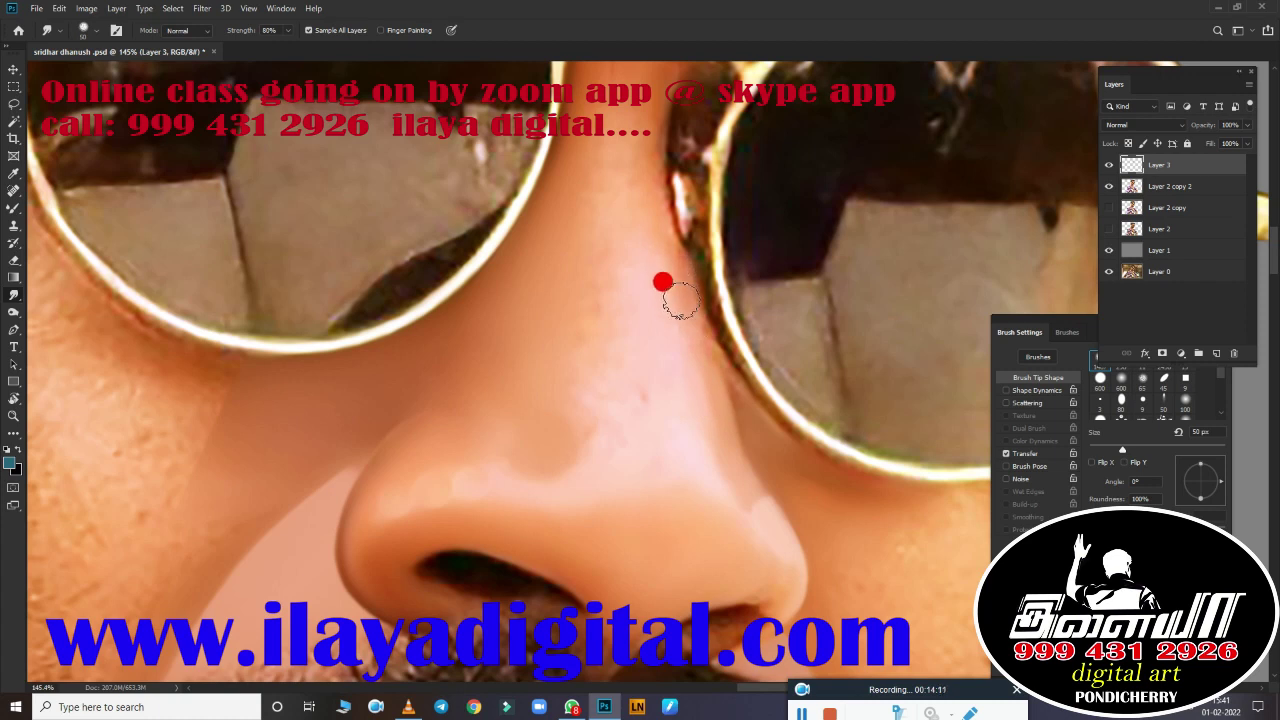
Step: Pan to the glasses bridge and refine the brush size for the bridge and nostril detail
drag(625, 387, 540, 547)
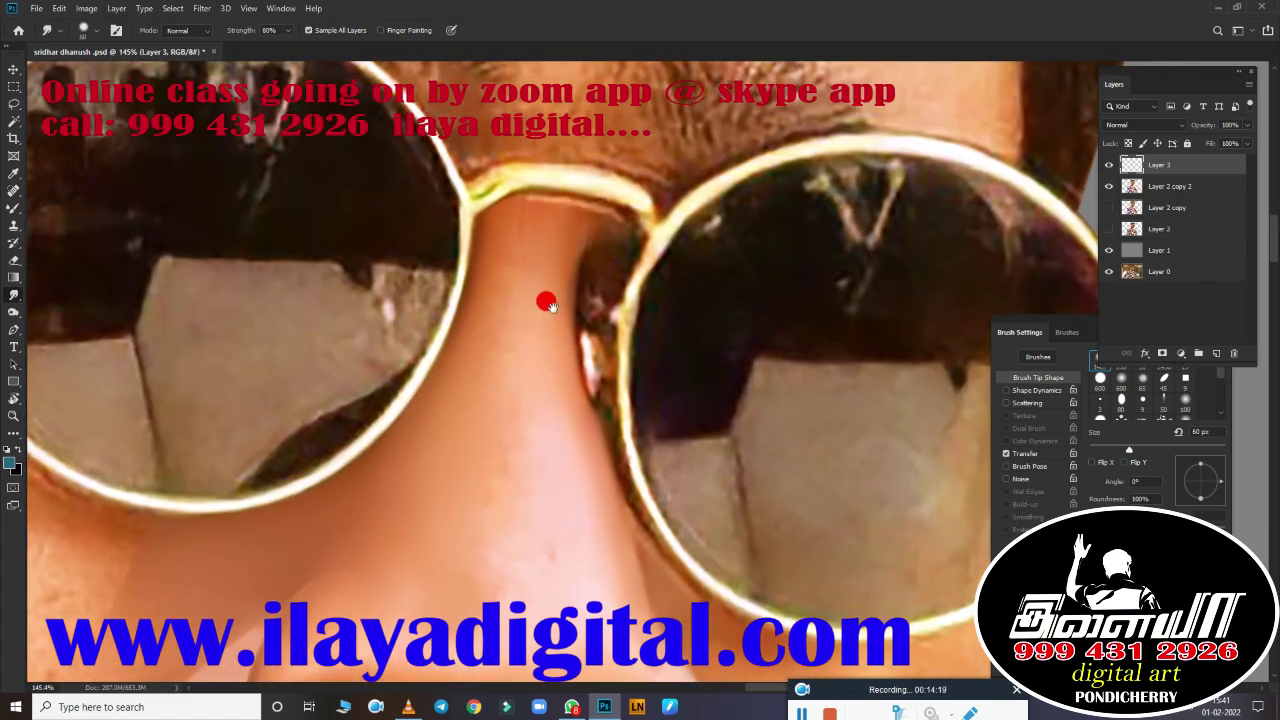
drag(548, 305, 543, 262)
key(bracketright)
key(bracketright)
key(bracketright)
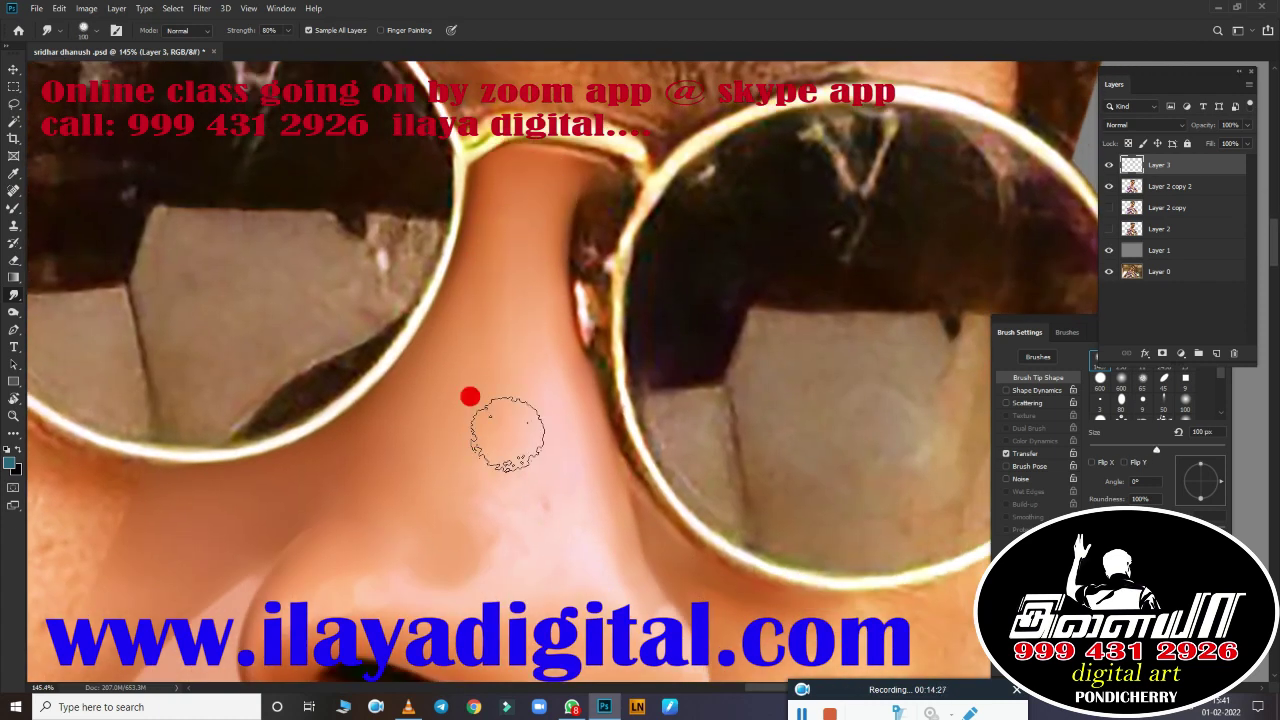
key(bracketleft)
key(bracketleft)
key(bracketleft)
scroll(560, 490, down, 3)
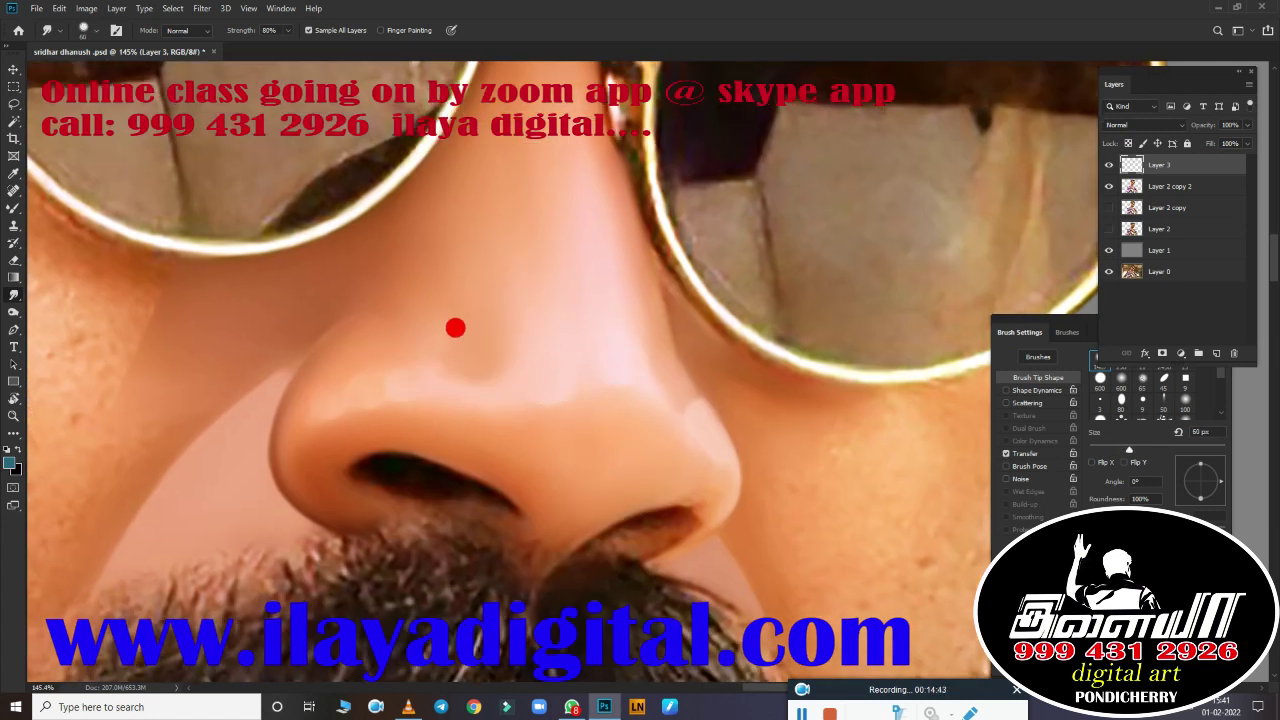
scroll(619, 349, down, 3)
scroll(657, 523, up, 3)
key(bracketright)
key(bracketright)
key(bracketright)
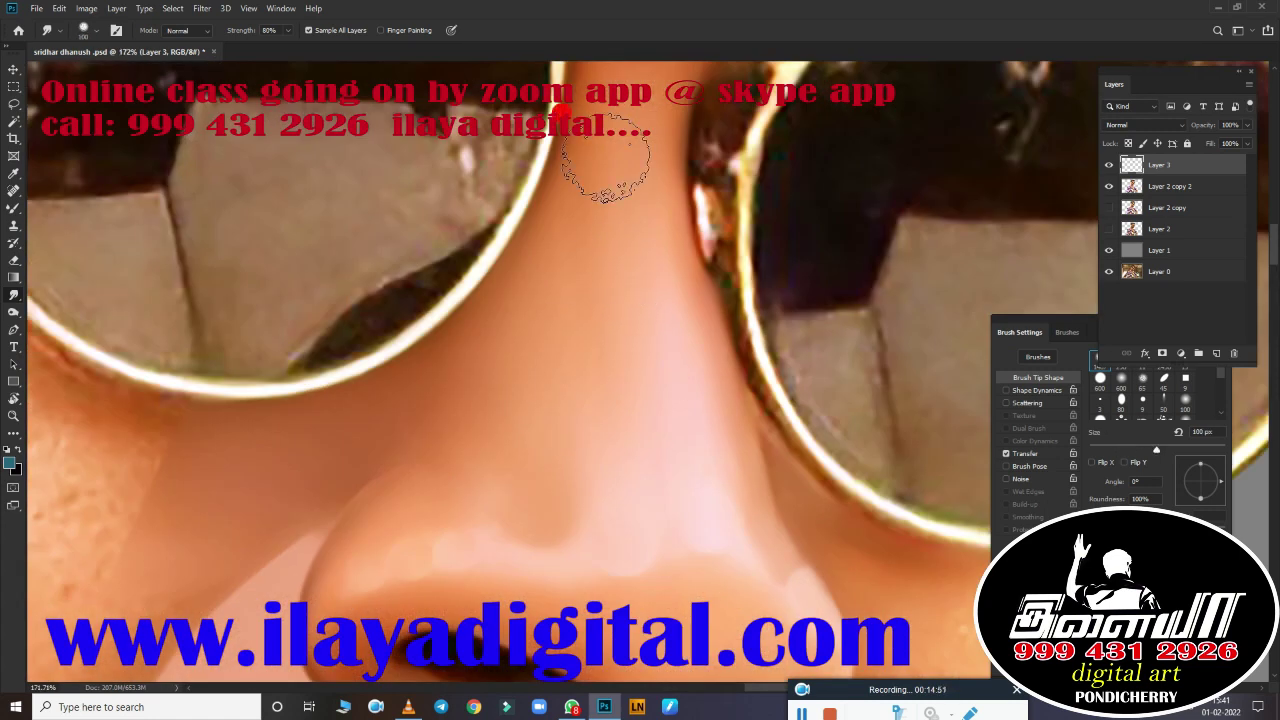
scroll(650, 435, down, 4)
scroll(650, 435, up, 3)
scroll(760, 491, up, 3)
key(bracketleft)
key(bracketleft)
key(bracketleft)
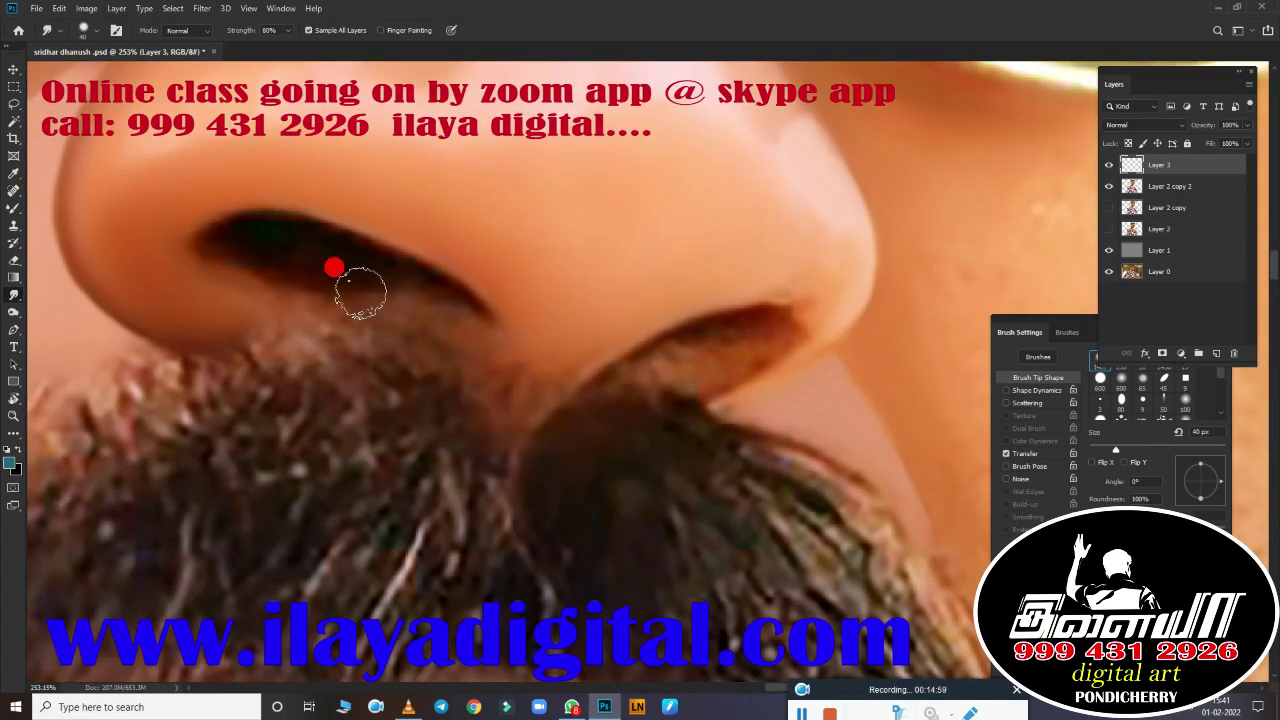
Step: With a fine Mixer Brush, repaint the left nostril as a dark crescent and smooth beneath it
key(b)
key(bracketleft)
key(bracketleft)
key(bracketleft)
key(bracketleft)
key(bracketleft)
key(bracketleft)
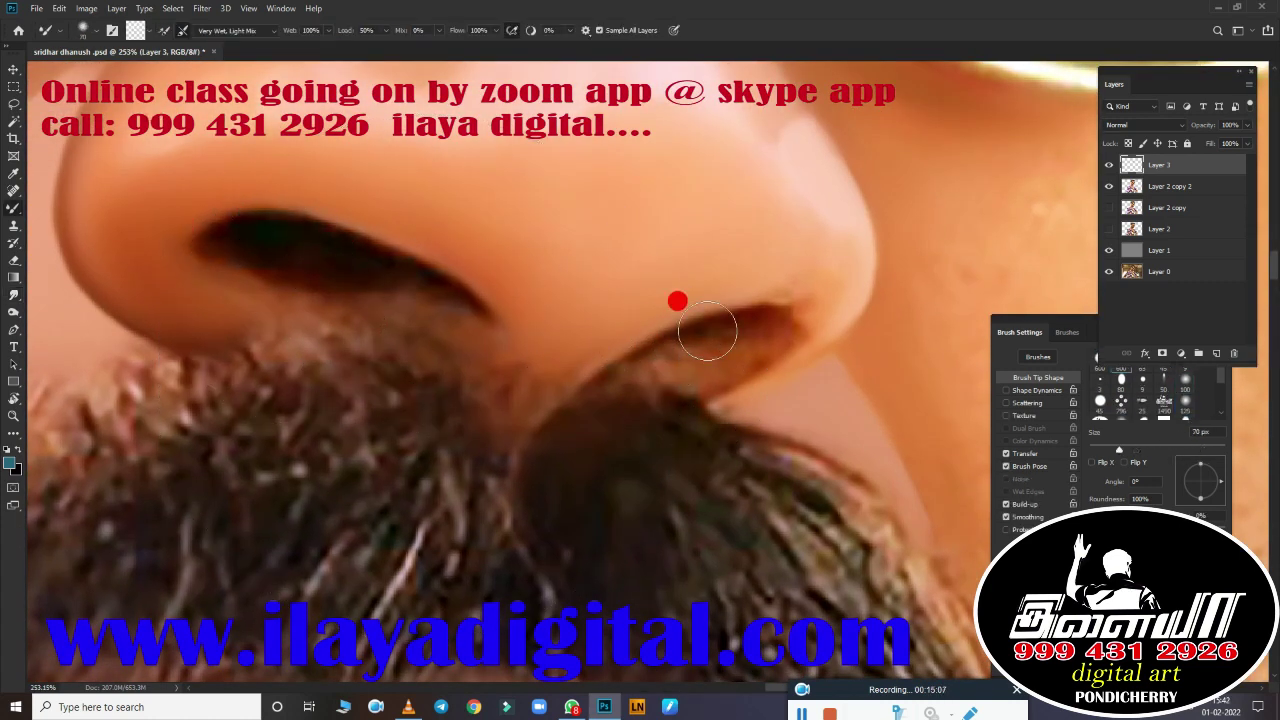
mouse_move(358, 255)
mouse_down()
mouse_move(242, 222)
mouse_move(367, 289)
mouse_up()
key(bracketright)
key(bracketright)
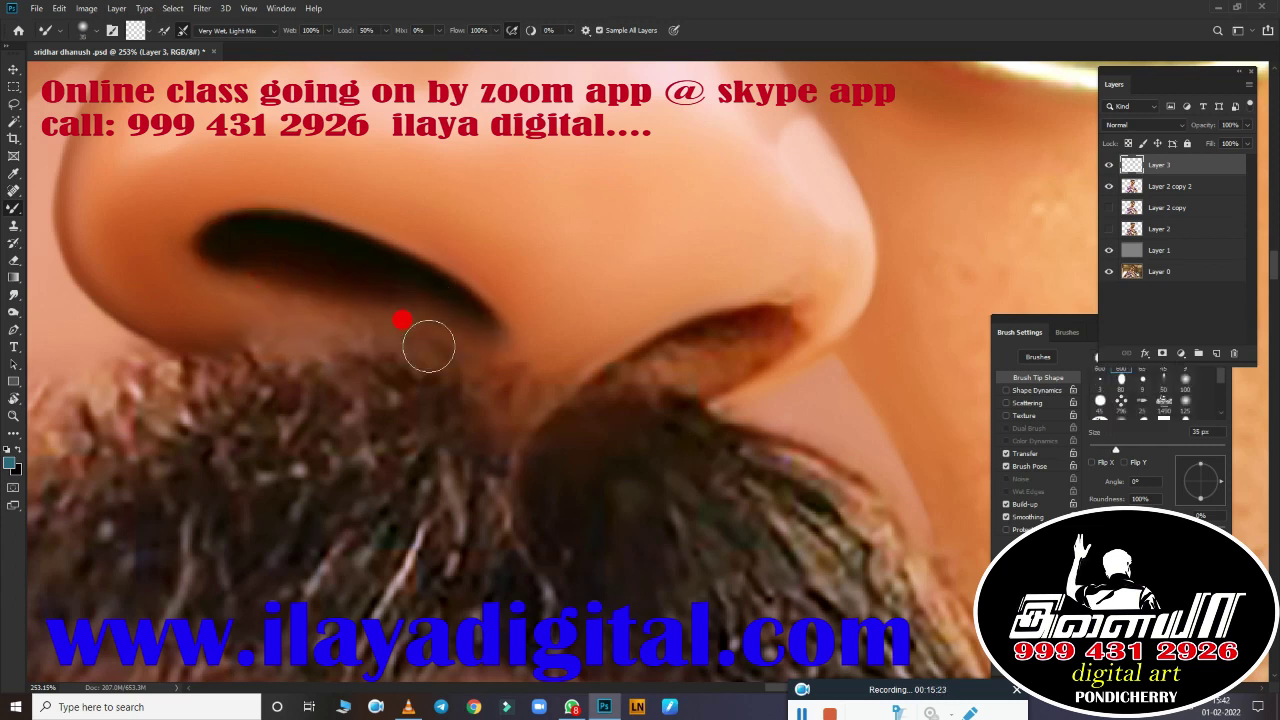
drag(375, 355, 420, 365)
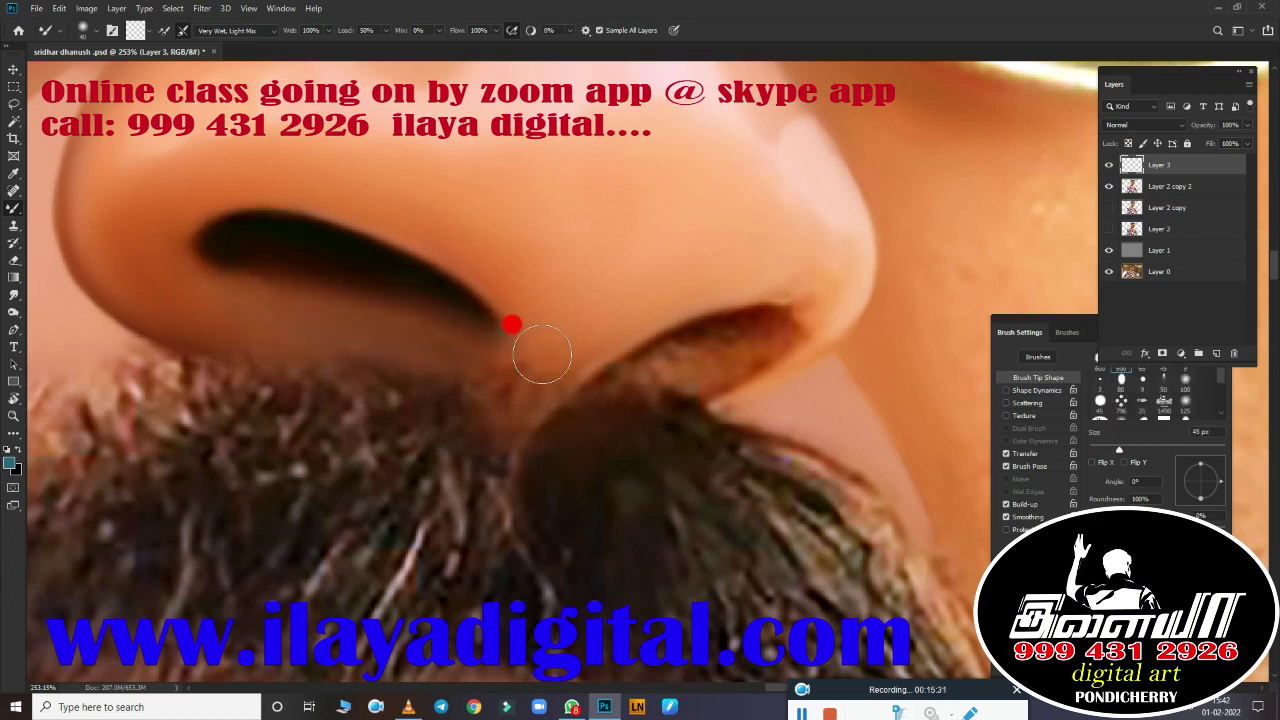
Step: Darken the right nostril's lower rim, then fine-tune the Mixer Brush size
key(bracketright)
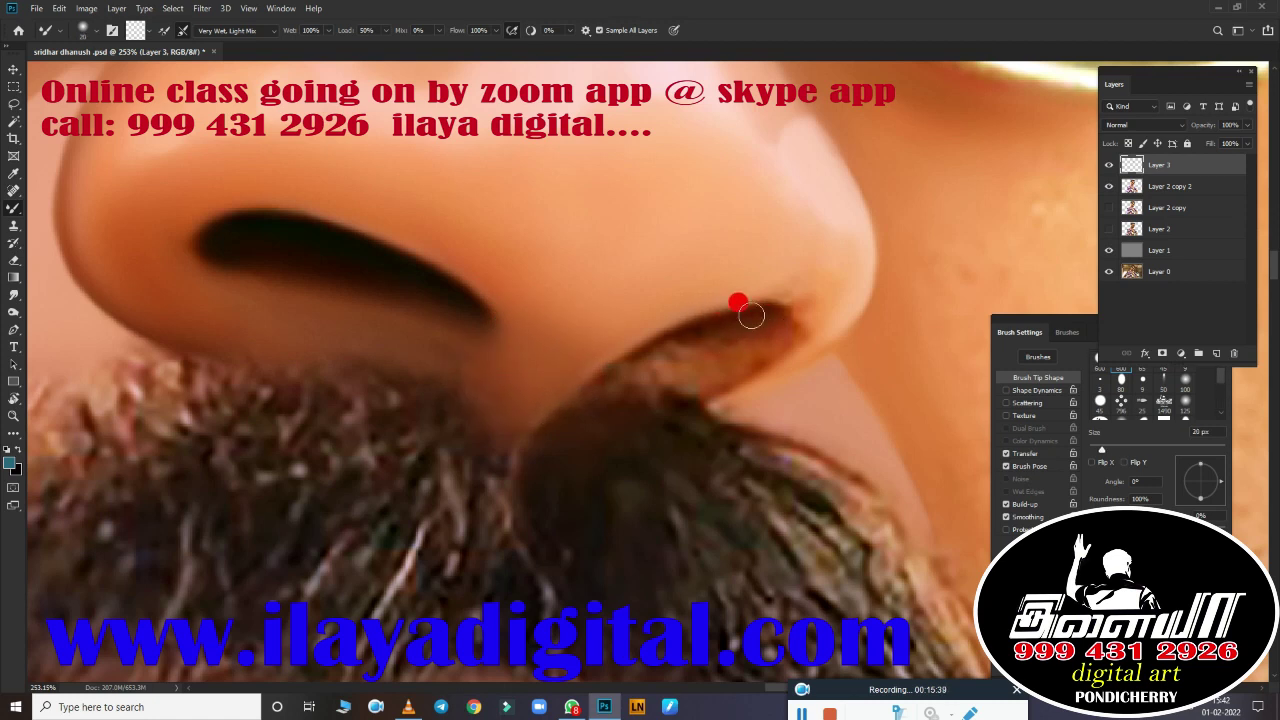
drag(751, 315, 565, 411)
key(bracketright)
key(bracketright)
key(bracketright)
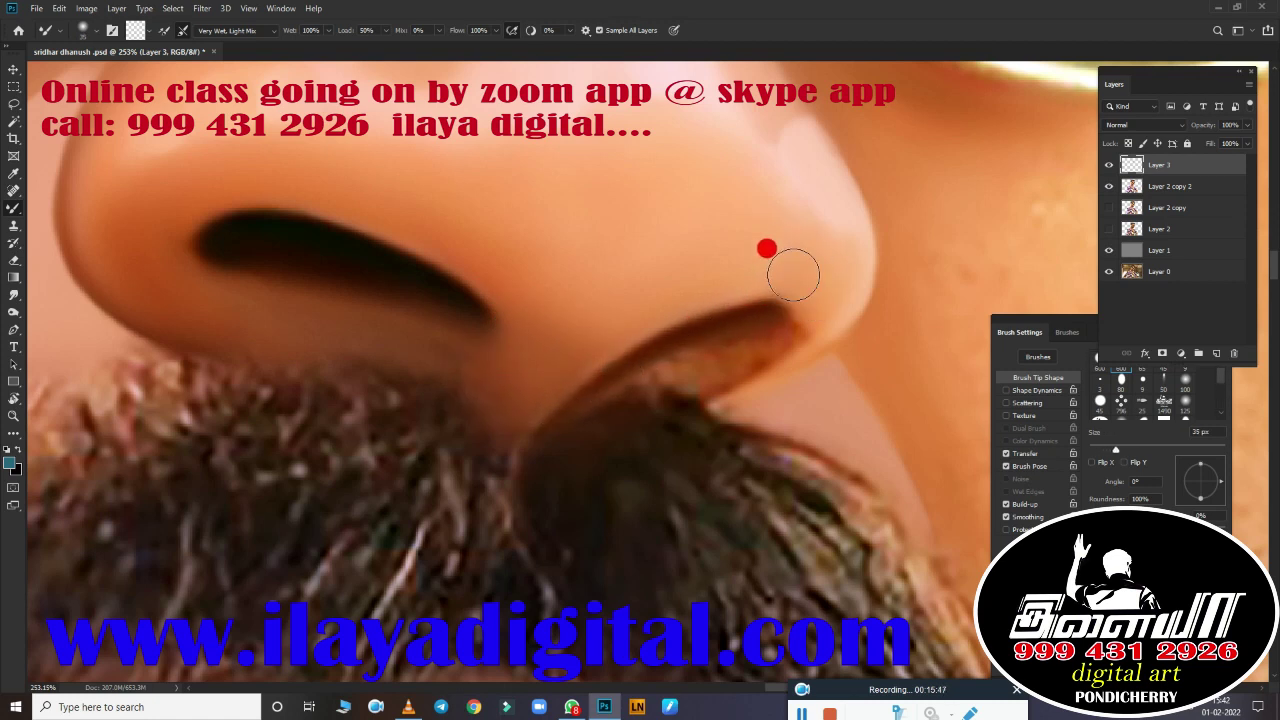
key(bracketleft)
key(bracketleft)
key(bracketleft)
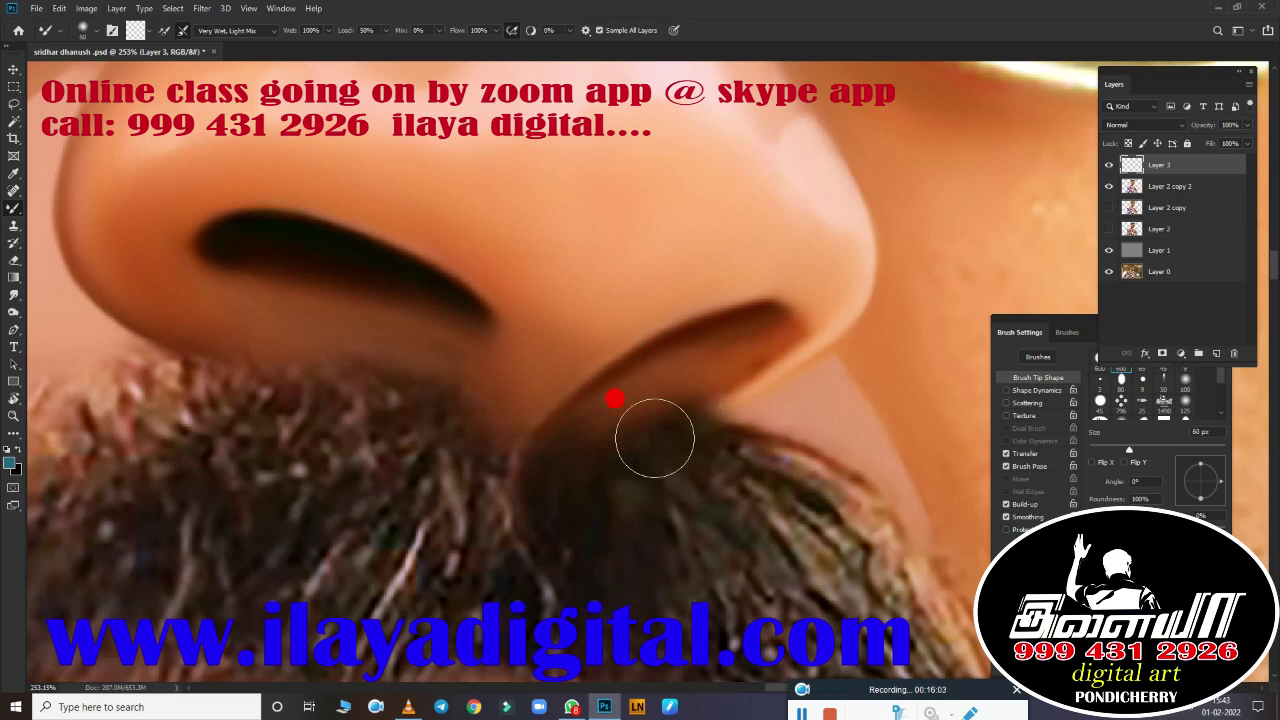
key(bracketleft)
key(bracketleft)
key(bracketleft)
key(bracketright)
key(bracketright)
key(bracketright)
scroll(471, 389, down, 5)
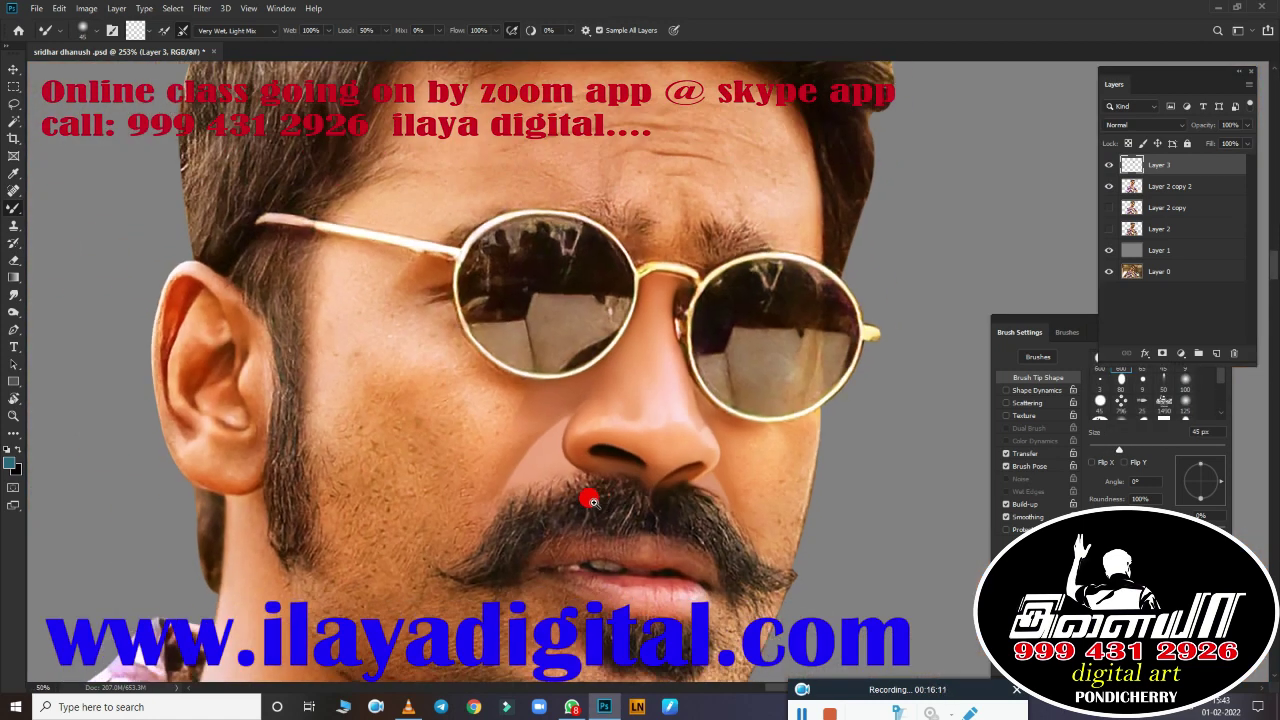
scroll(590, 510, up, 3)
scroll(755, 470, up, 2)
scroll(591, 357, down, 4)
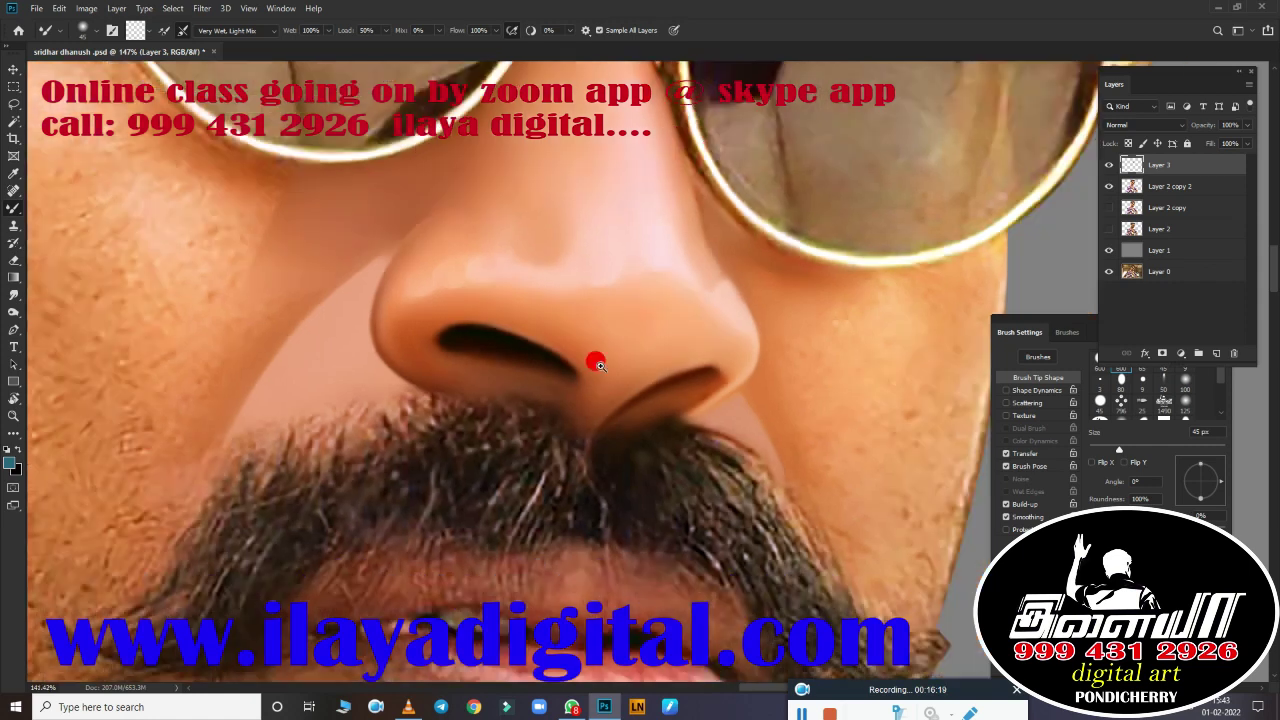
scroll(486, 234, up, 3)
Step: Trace a Pen path around the nose beside the right lens and make it a 2 px feathered selection
key(p)
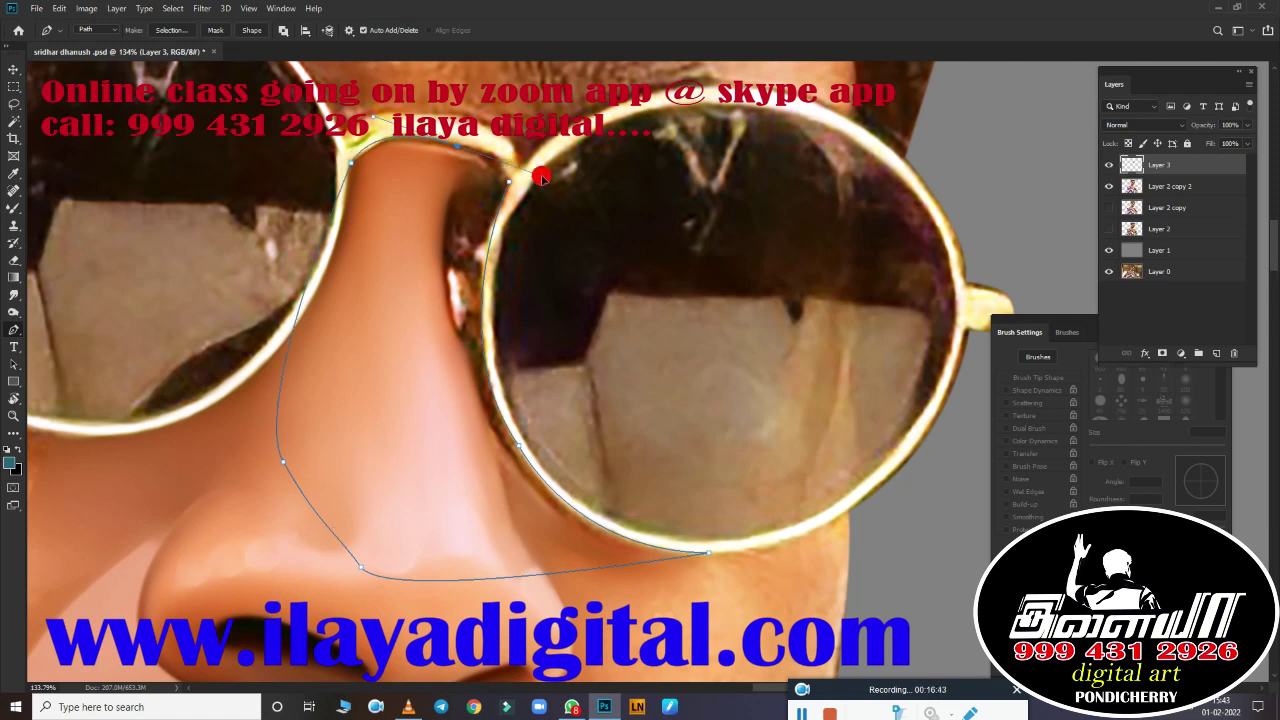
right_click(420, 140)
click(429, 200)
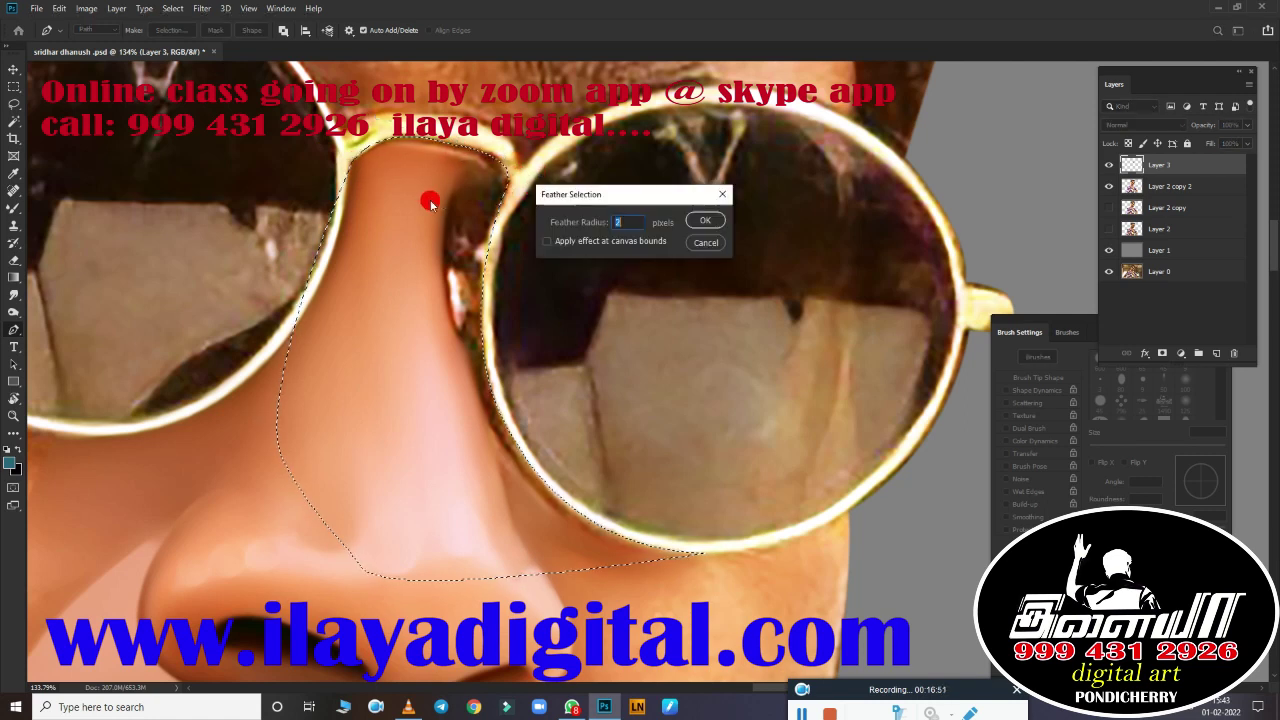
key(Return)
Step: Blend the nose skin with a small Mixer Brush, up and down along the glasses edge
key(b)
scroll(486, 443, up, 1)
key(bracketleft)
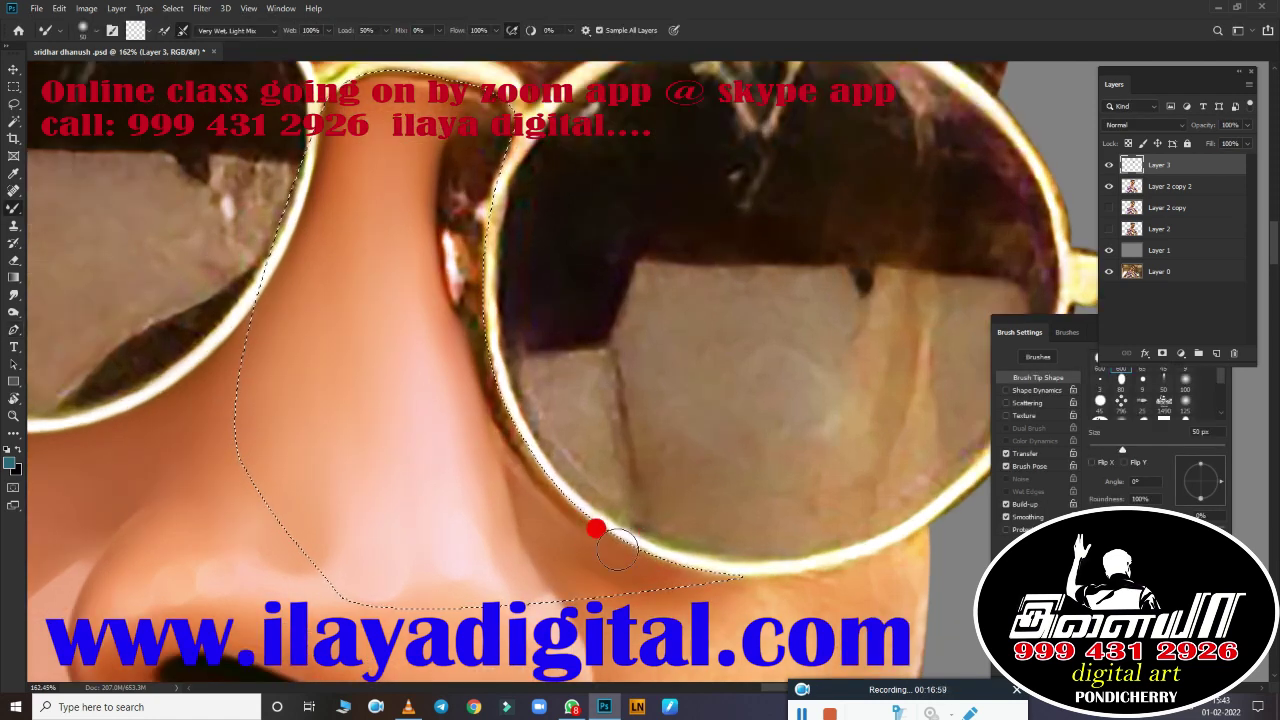
mouse_move(563, 514)
mouse_down()
mouse_move(483, 386)
mouse_move(503, 501)
mouse_move(482, 132)
mouse_up()
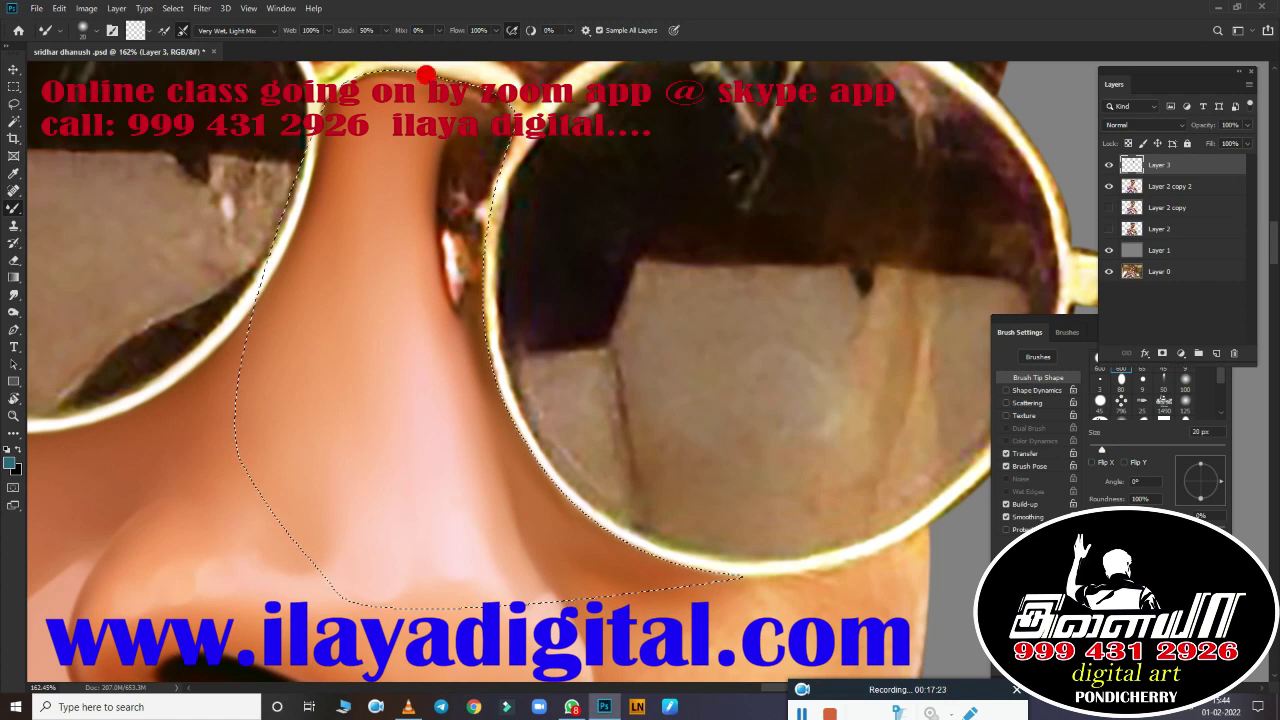
drag(426, 75, 491, 143)
key(bracketright)
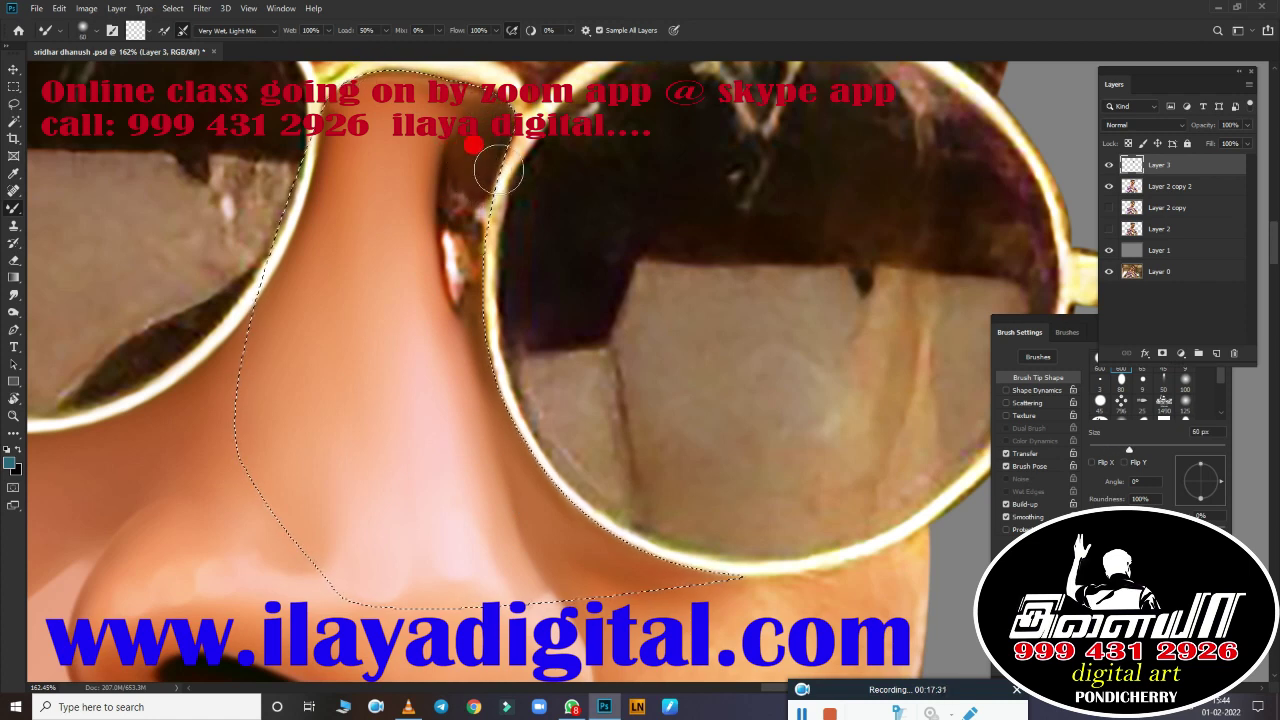
key(bracketleft)
mouse_move(459, 226)
mouse_down()
mouse_move(469, 318)
mouse_move(440, 300)
mouse_up()
scroll(440, 300, up, 3)
Step: Smudge the white nose highlight down and sideways into the surrounding skin
key(r)
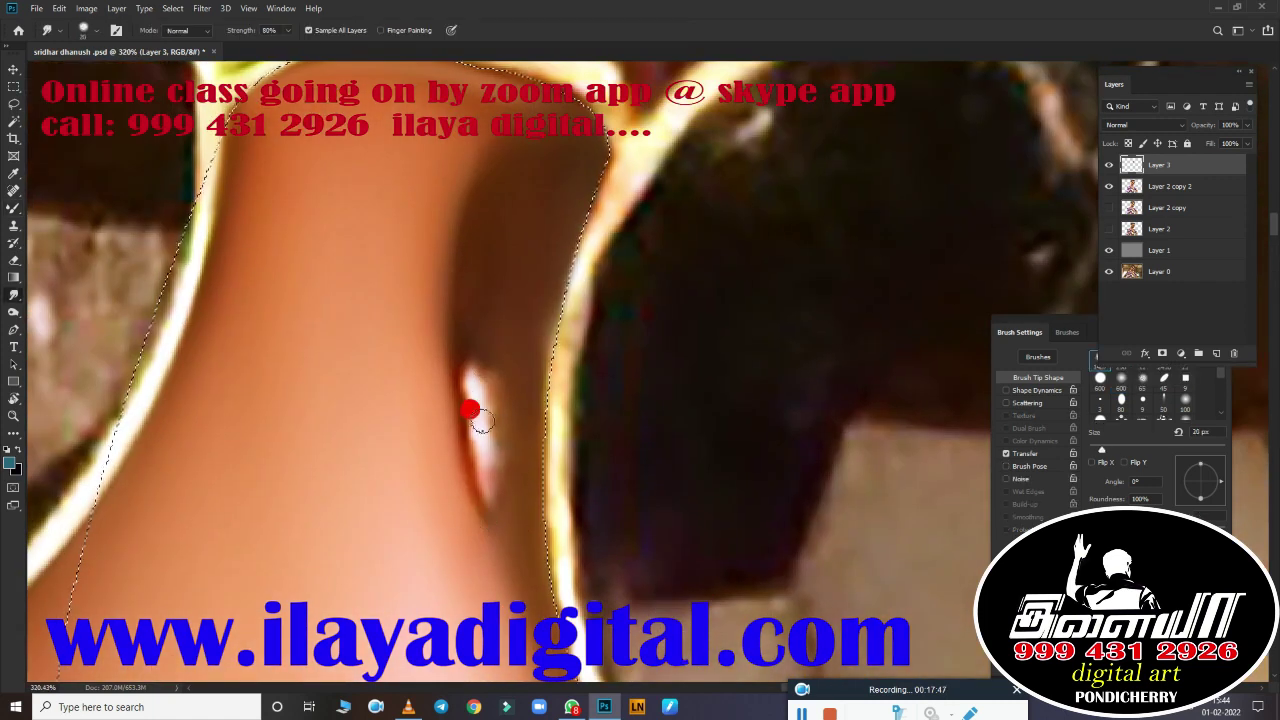
mouse_move(466, 409)
mouse_down()
mouse_move(474, 378)
mouse_move(477, 457)
mouse_move(466, 358)
mouse_move(540, 410)
mouse_up()
key(bracketright)
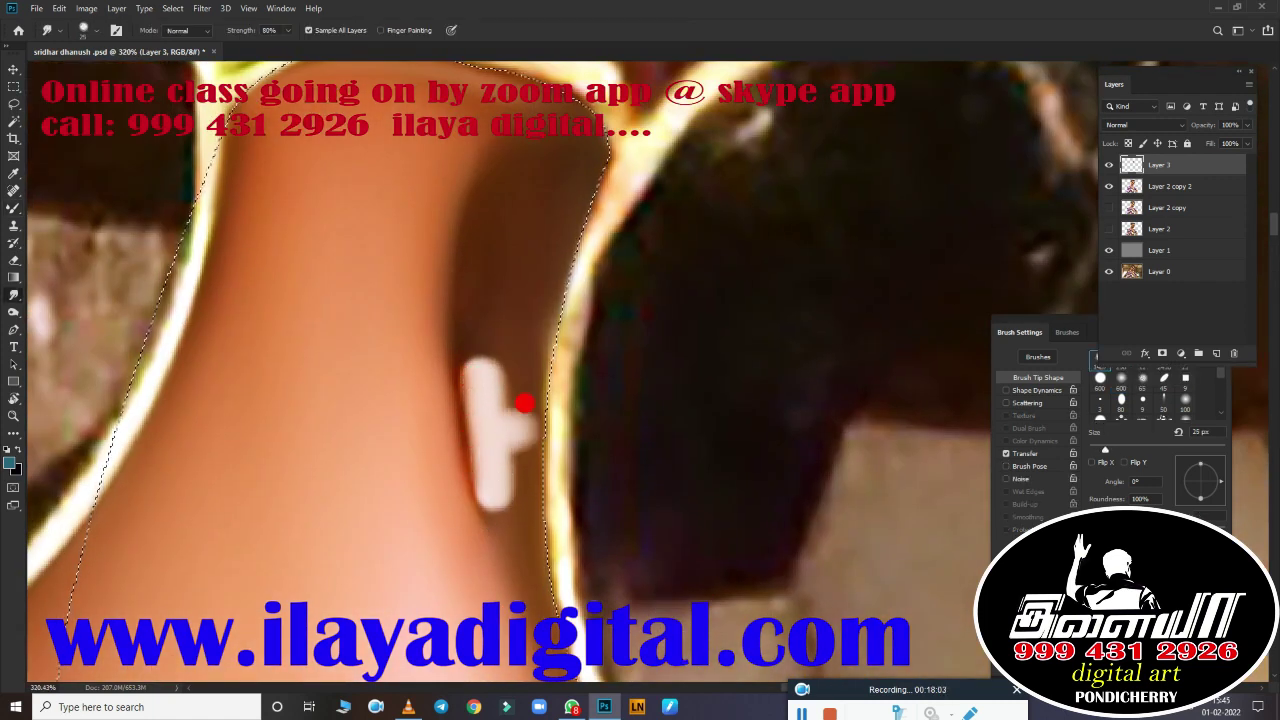
key(bracketright)
key(bracketright)
key(bracketright)
drag(520, 185, 568, 364)
key(bracketleft)
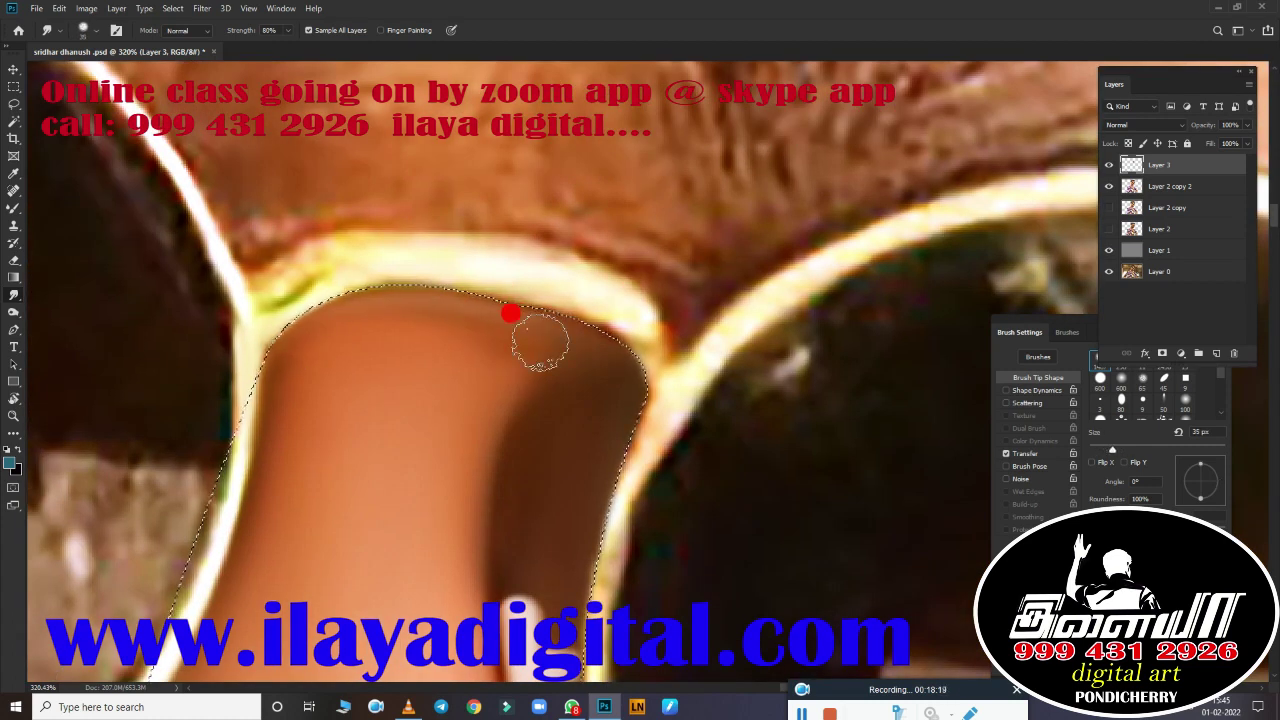
Step: Blend the skin along the nose-pad edge and lens rim with a smaller Mixer Brush
key(b)
key(bracketleft)
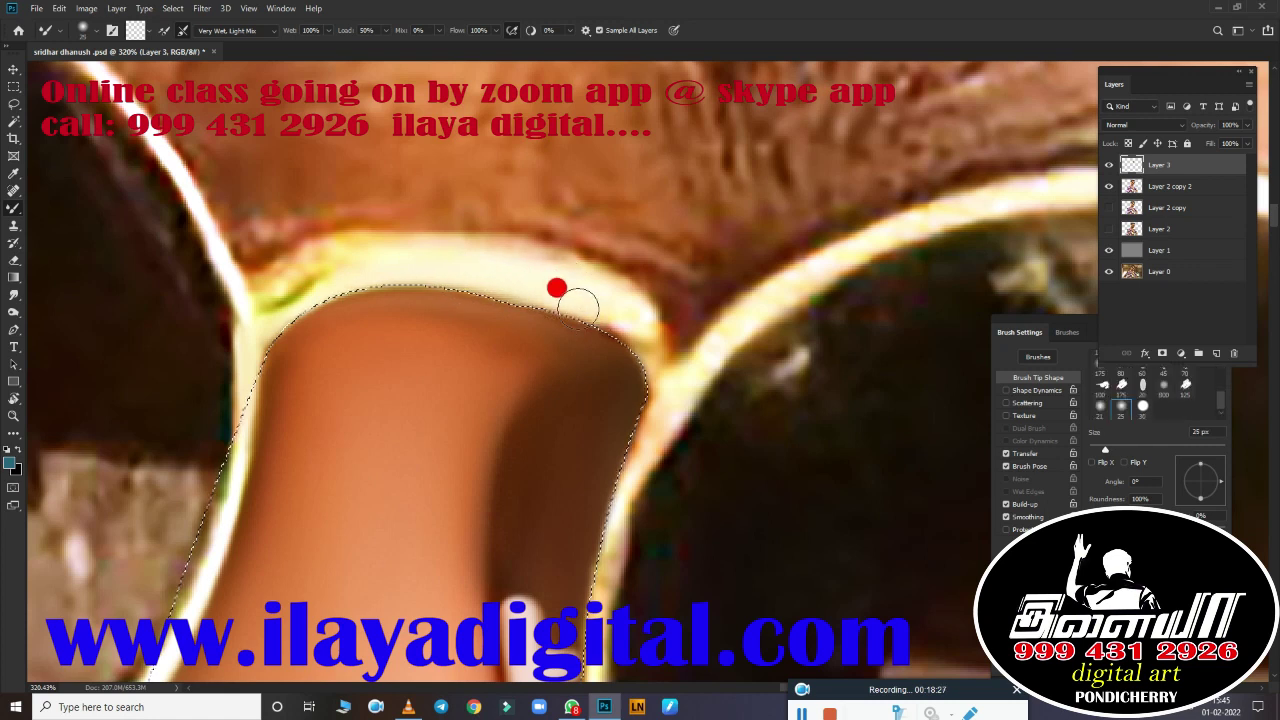
key(bracketleft)
mouse_move(655, 380)
mouse_down()
mouse_move(659, 369)
mouse_move(651, 429)
mouse_move(583, 163)
mouse_move(540, 440)
mouse_up()
scroll(527, 428, down, 3)
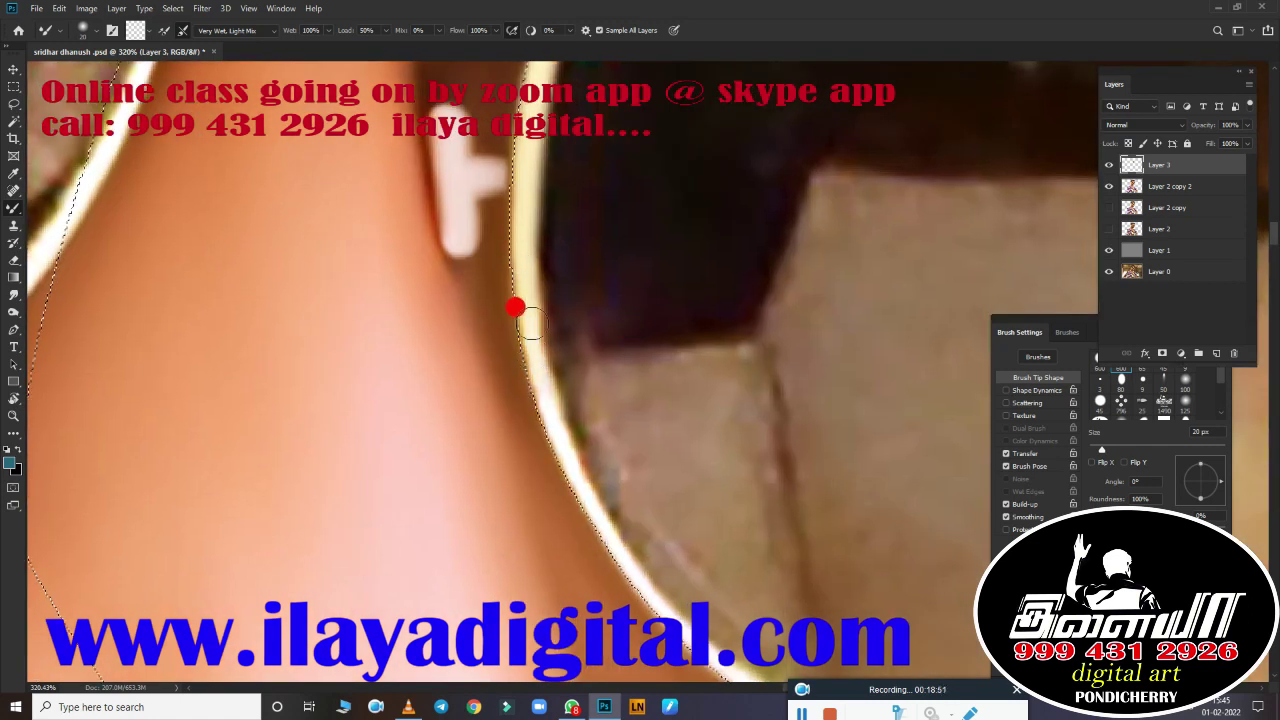
mouse_move(514, 306)
mouse_down()
mouse_move(634, 560)
mouse_move(672, 519)
mouse_up()
scroll(396, 170, down, 8)
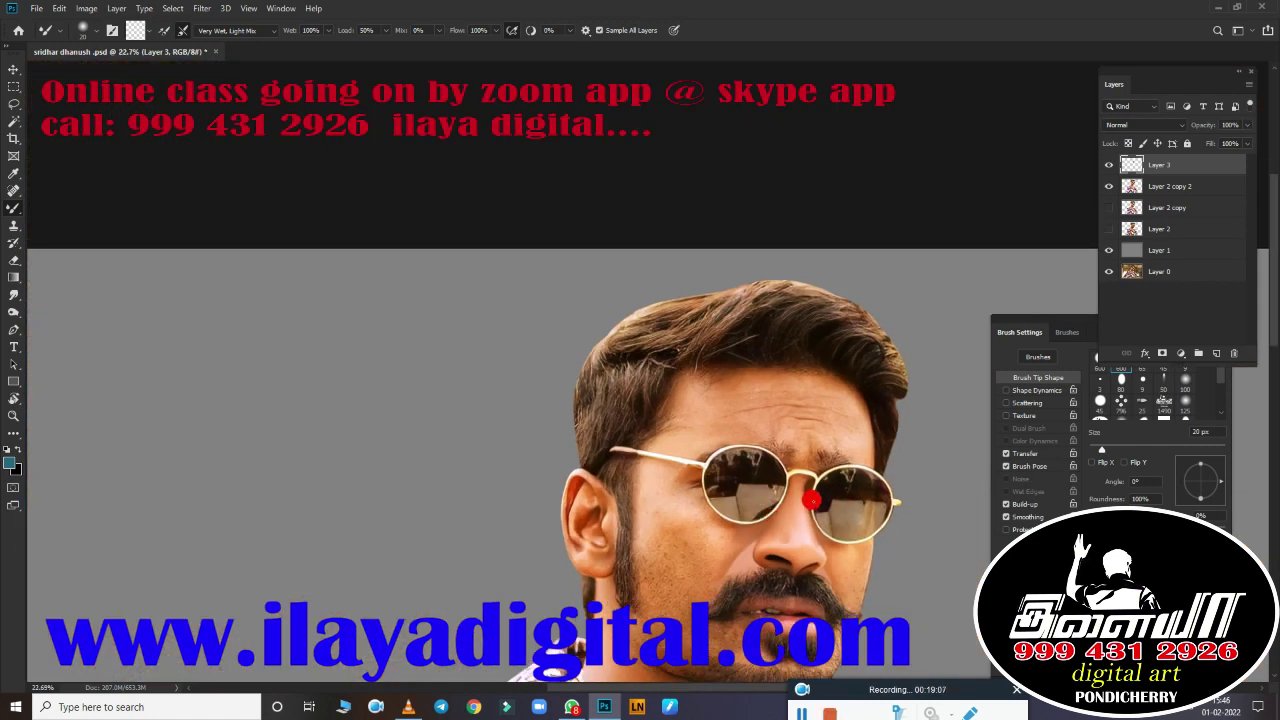
Step: Soften the skin around the nose-pad highlight with the Mixer Brush
scroll(814, 488, up, 8)
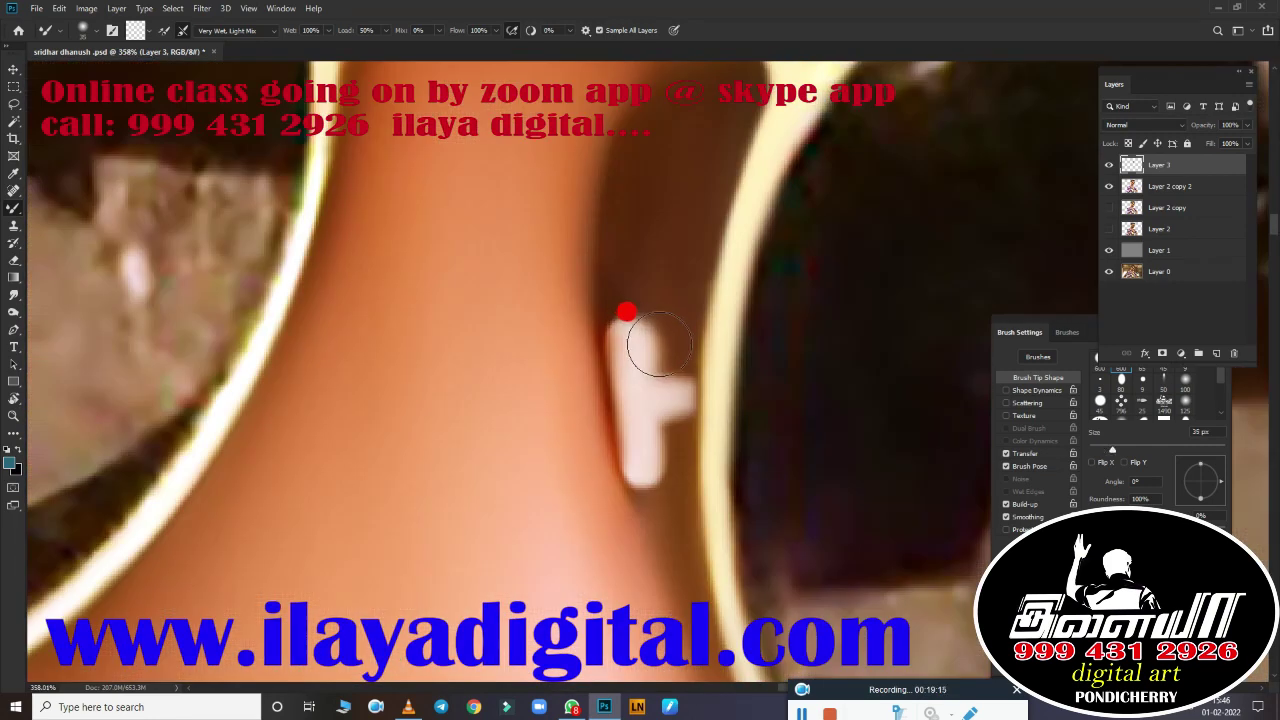
mouse_move(640, 333)
mouse_down()
mouse_move(640, 428)
mouse_move(694, 466)
mouse_up()
scroll(612, 397, down, 6)
scroll(612, 397, up, 2)
scroll(628, 371, up, 1)
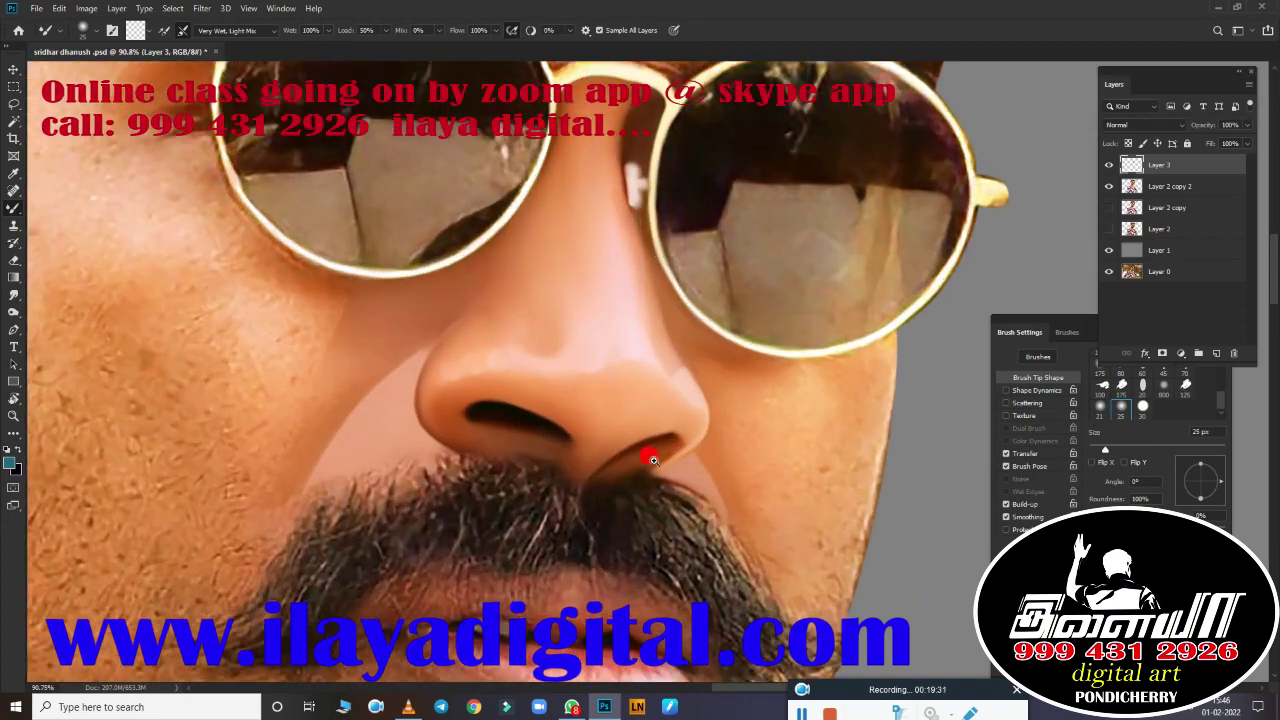
scroll(651, 457, down, 3)
scroll(786, 563, up, 2)
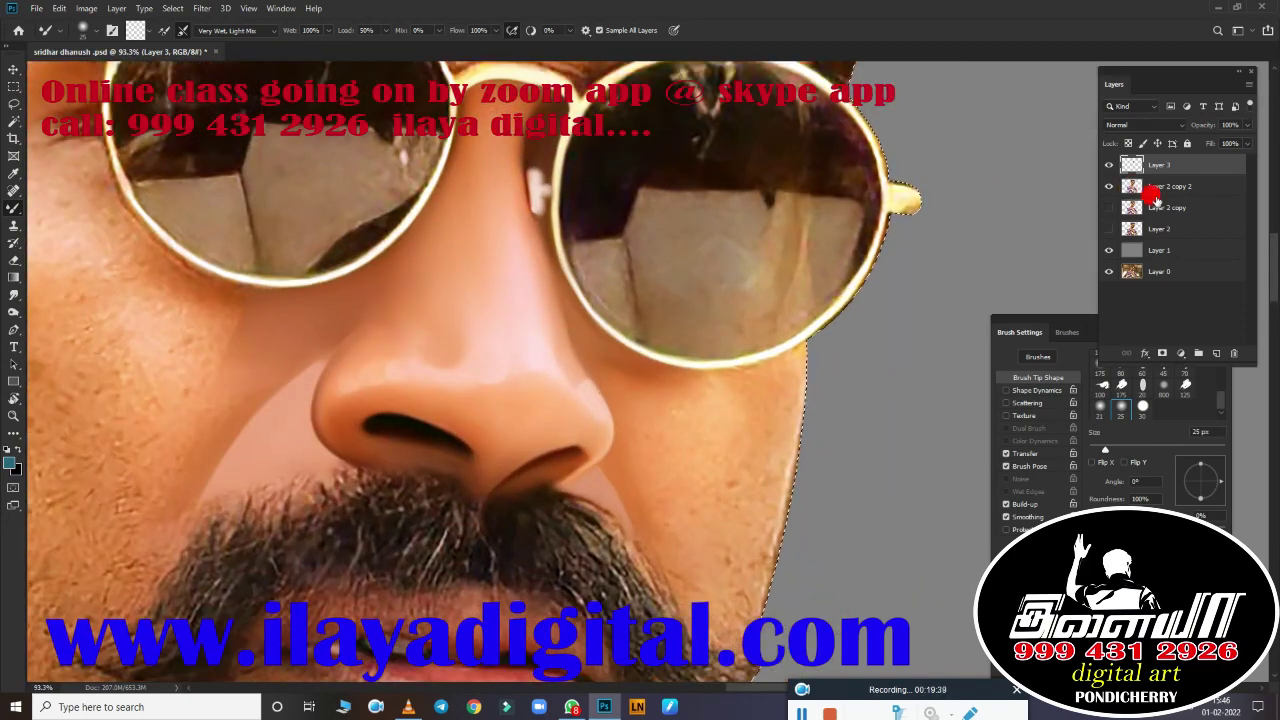
scroll(761, 385, up, 2)
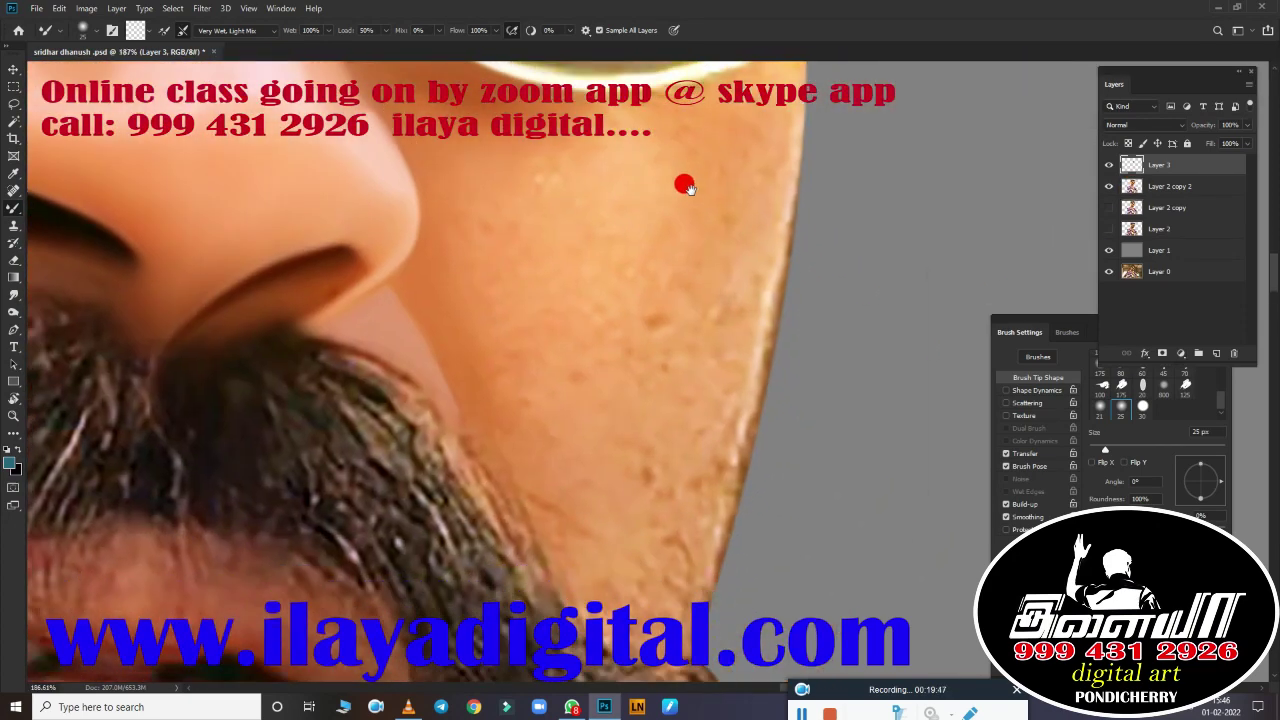
Step: Smudge the cheek's outer edge with a 150 px Smudge brush, then resize the Mixer Brush
key(r)
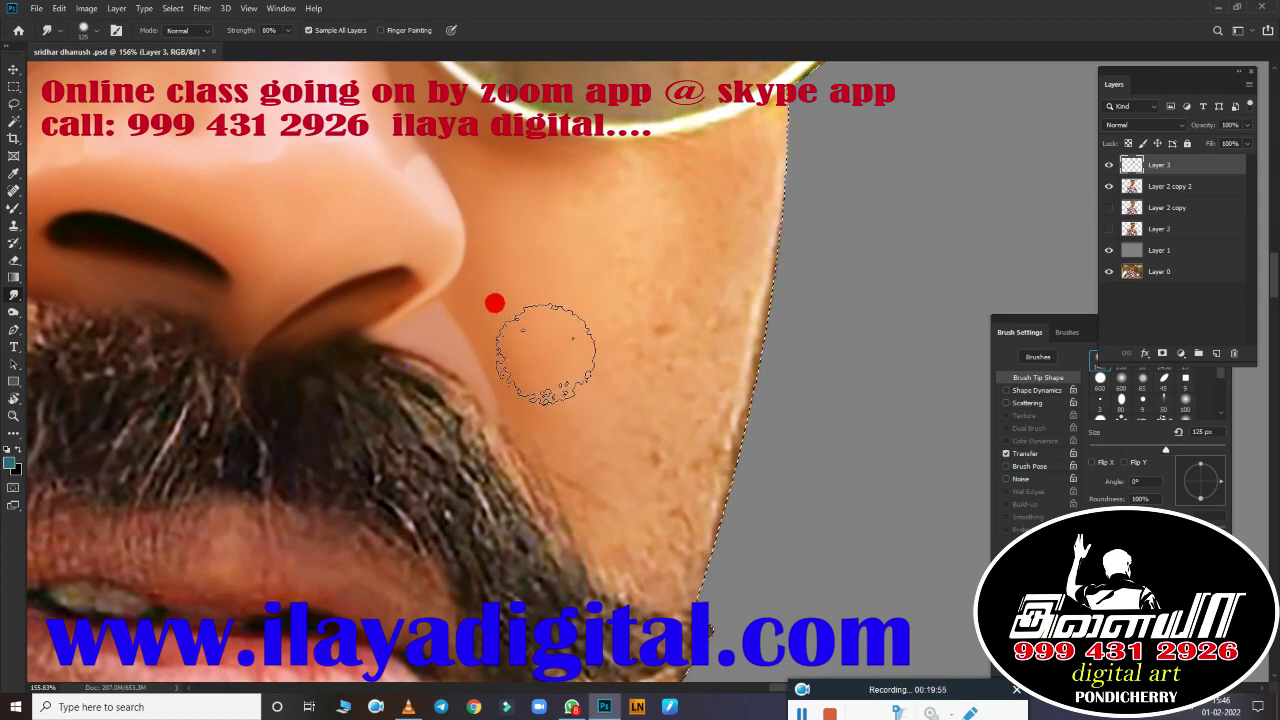
key(bracketright)
key(bracketright)
key(bracketright)
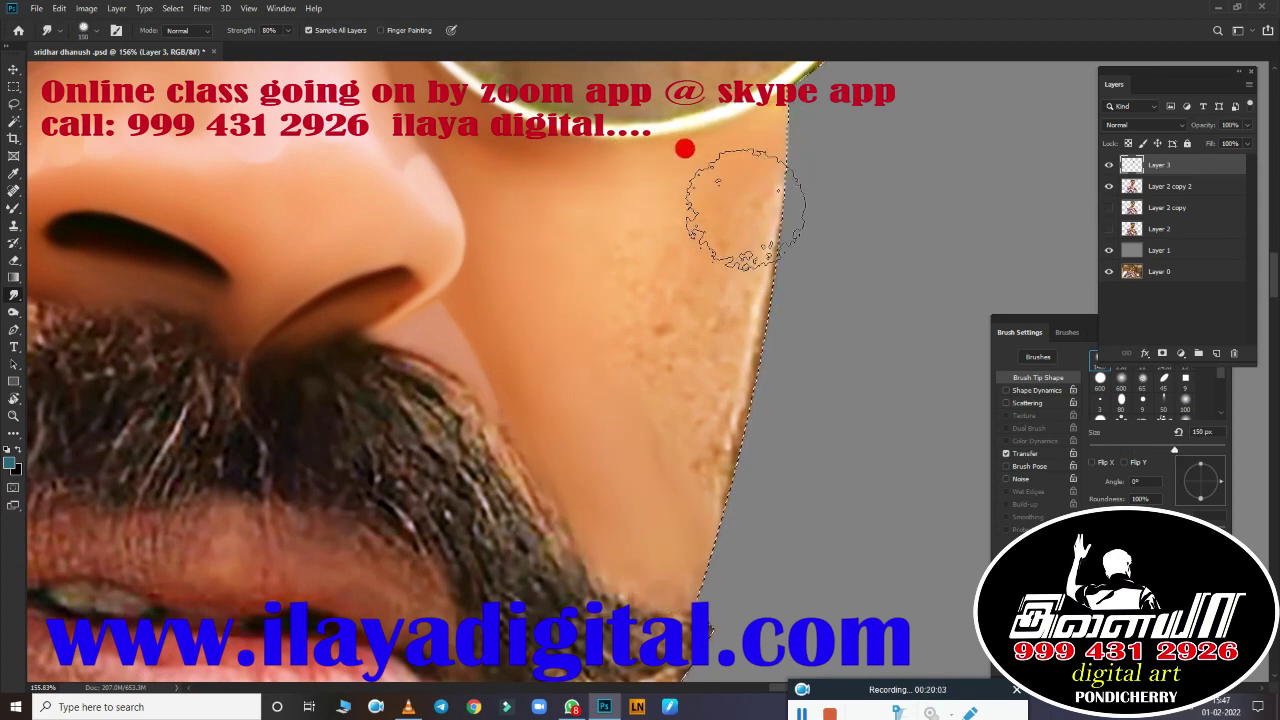
drag(748, 206, 728, 428)
key(b)
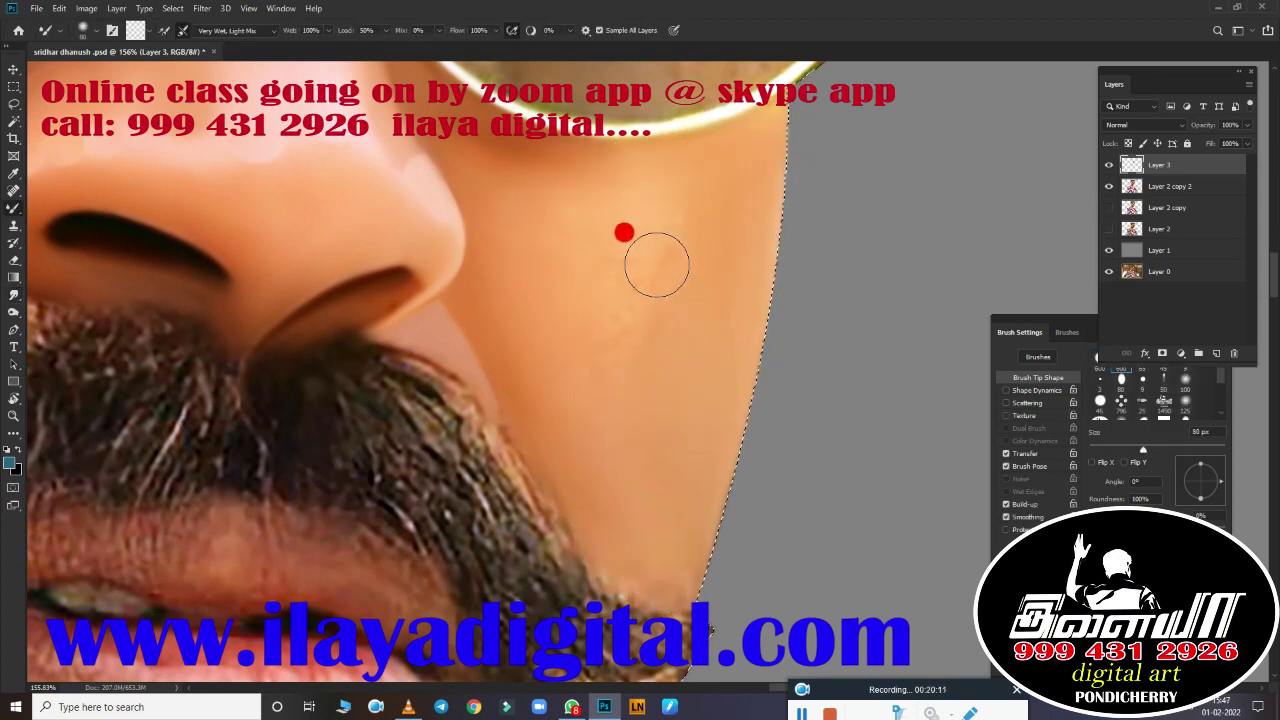
key(bracketright)
key(bracketright)
key(bracketright)
key(bracketleft)
key(bracketleft)
key(bracketleft)
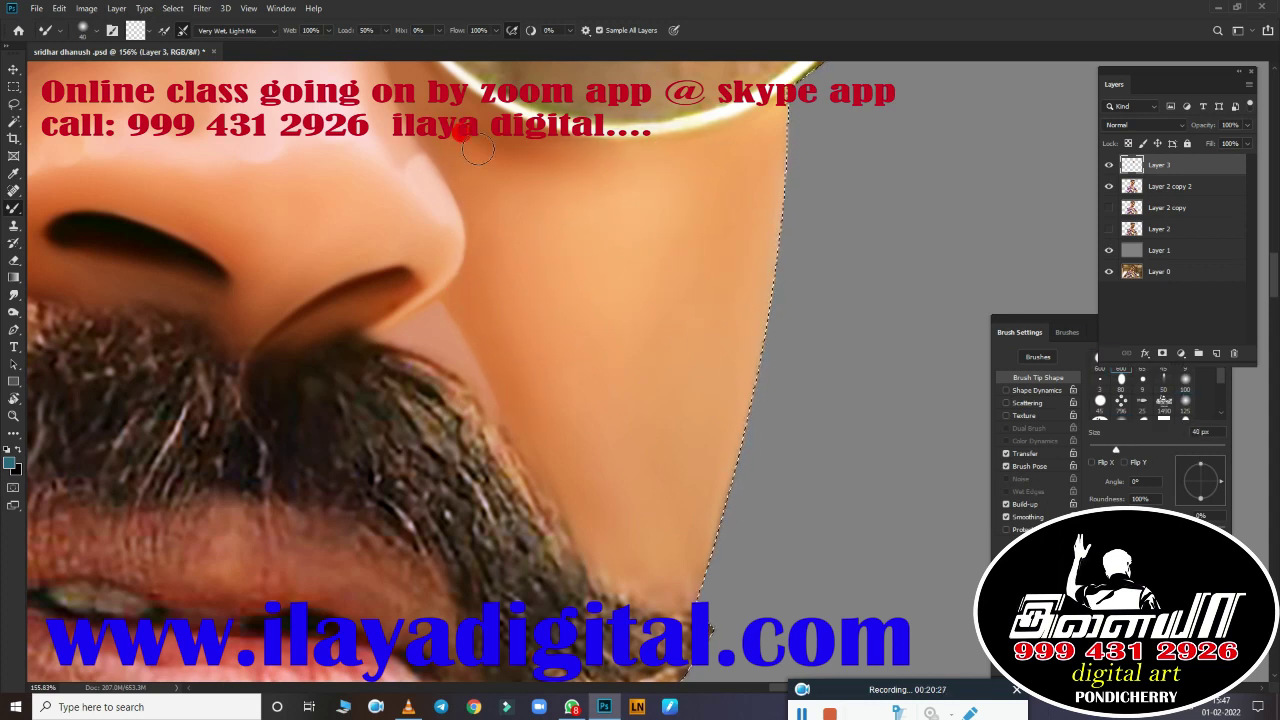
key(bracketright)
key(bracketright)
scroll(677, 284, down, 3)
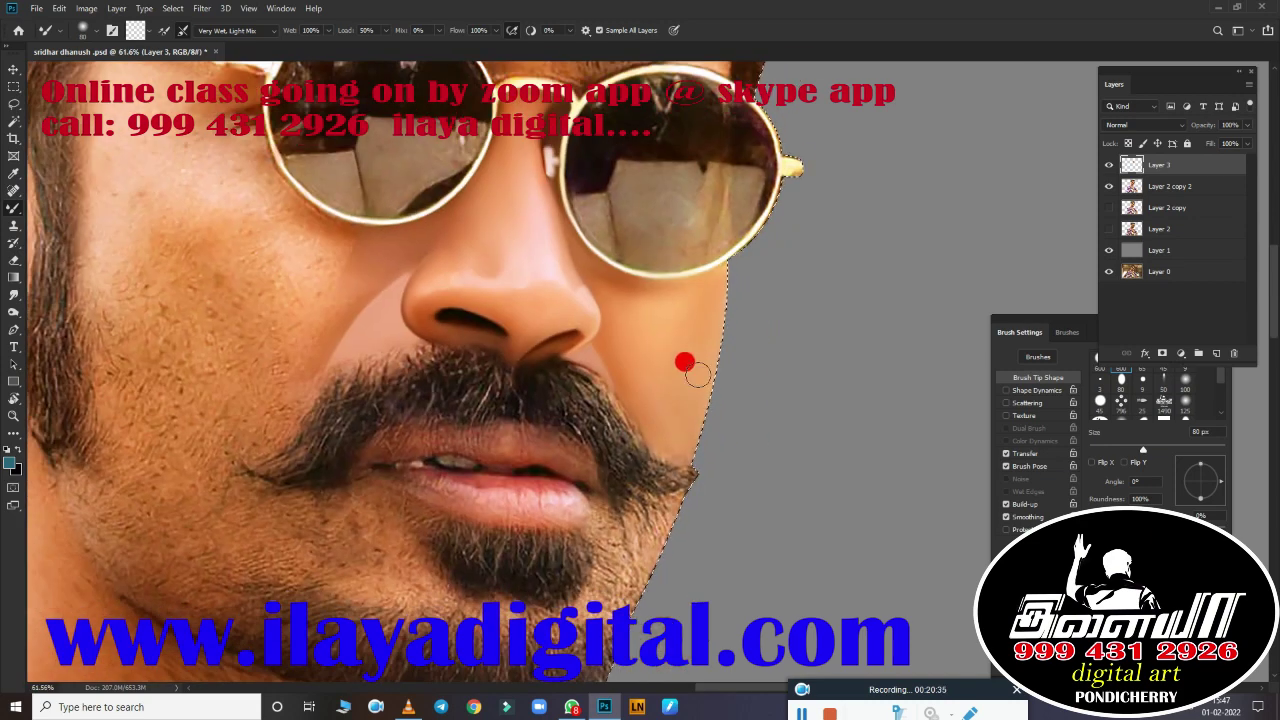
scroll(443, 371, down, 2)
scroll(434, 389, up, 2)
scroll(376, 445, up, 1)
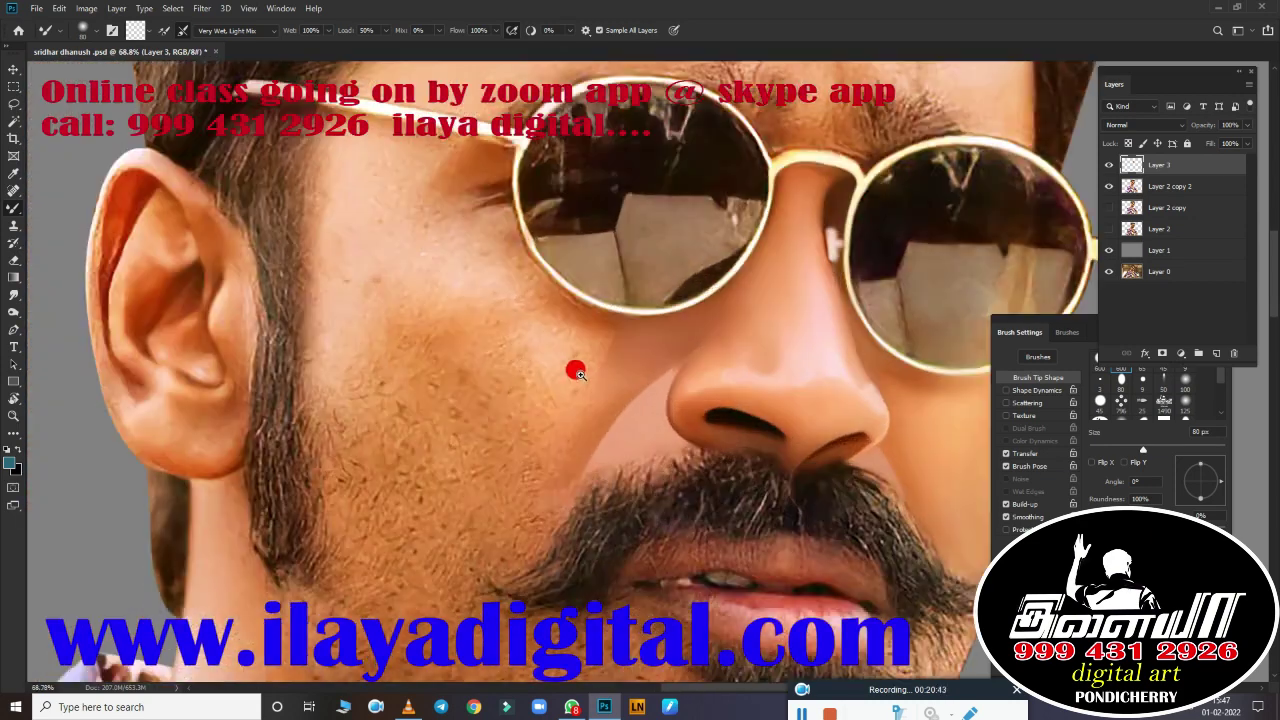
scroll(576, 372, up, 1)
Step: Trace a Pen path from the lens bottom down the left cheek to the jawline and load it as a selection
key(p)
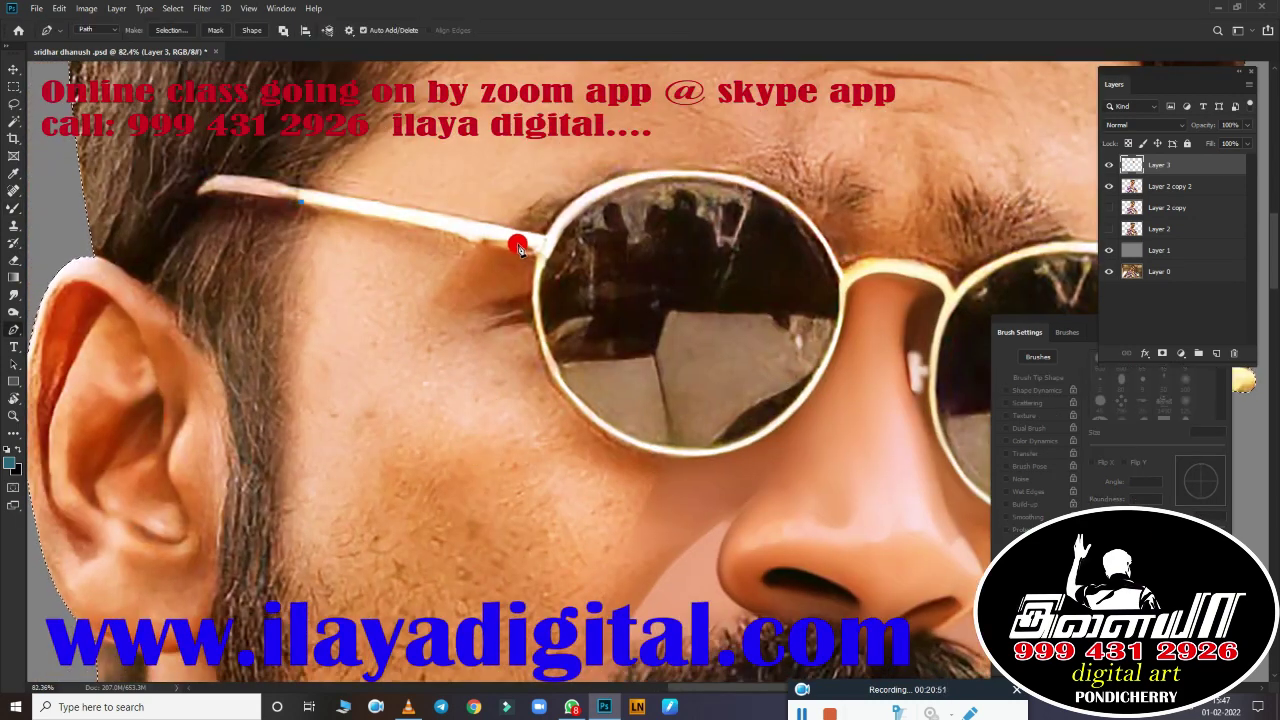
scroll(728, 440, up, 1)
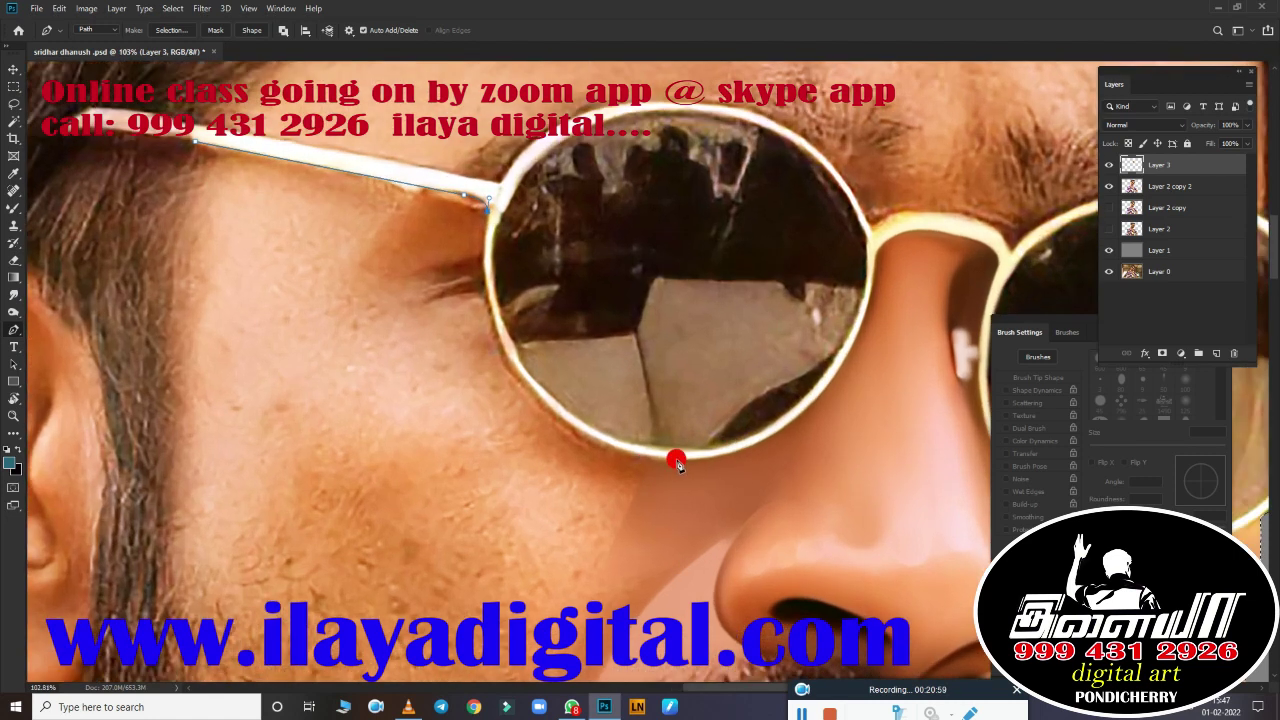
drag(676, 457, 914, 502)
scroll(679, 463, down, 3)
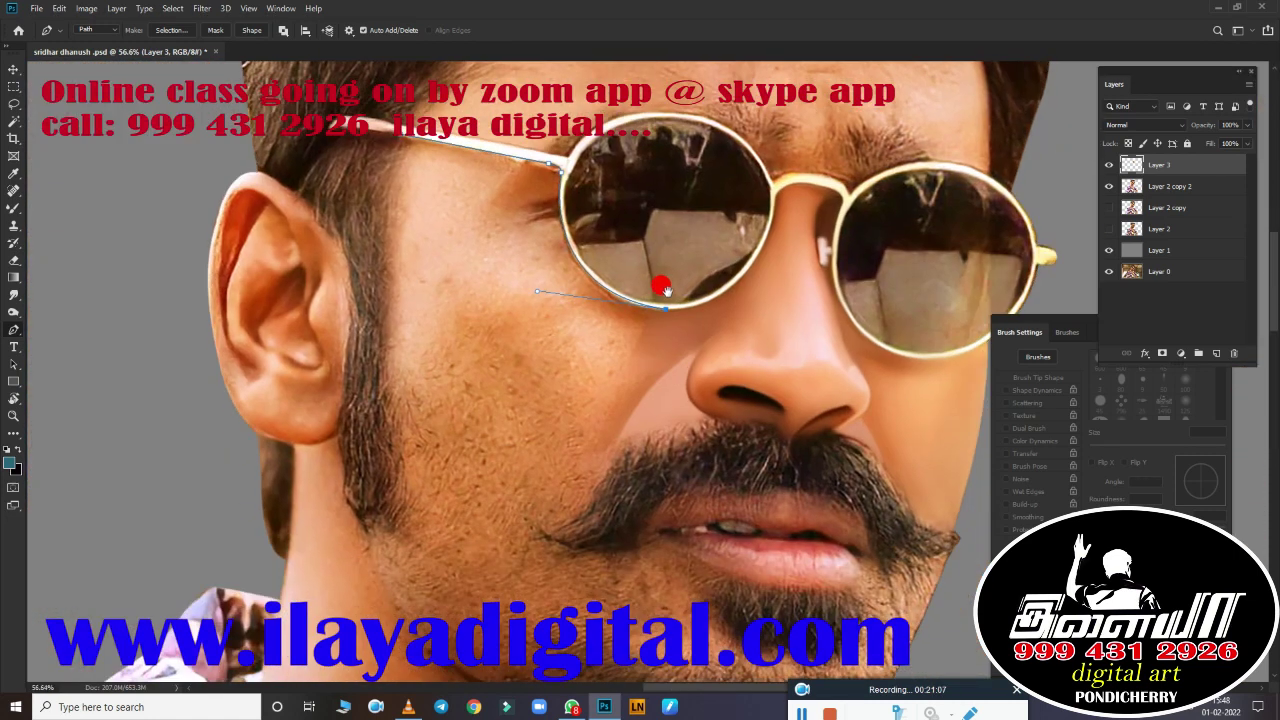
click(683, 336)
click(616, 453)
drag(388, 272, 389, 233)
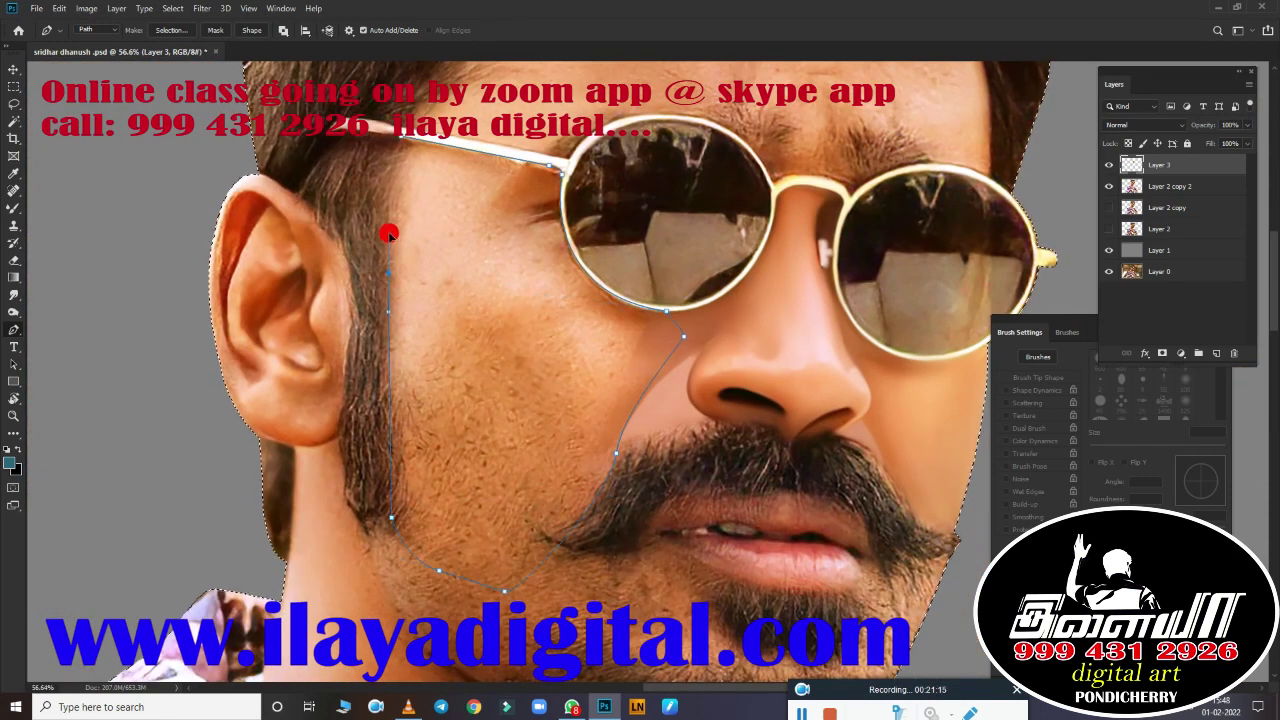
key(ctrl+Return)
scroll(390, 192, up, 1)
scroll(471, 411, up, 1)
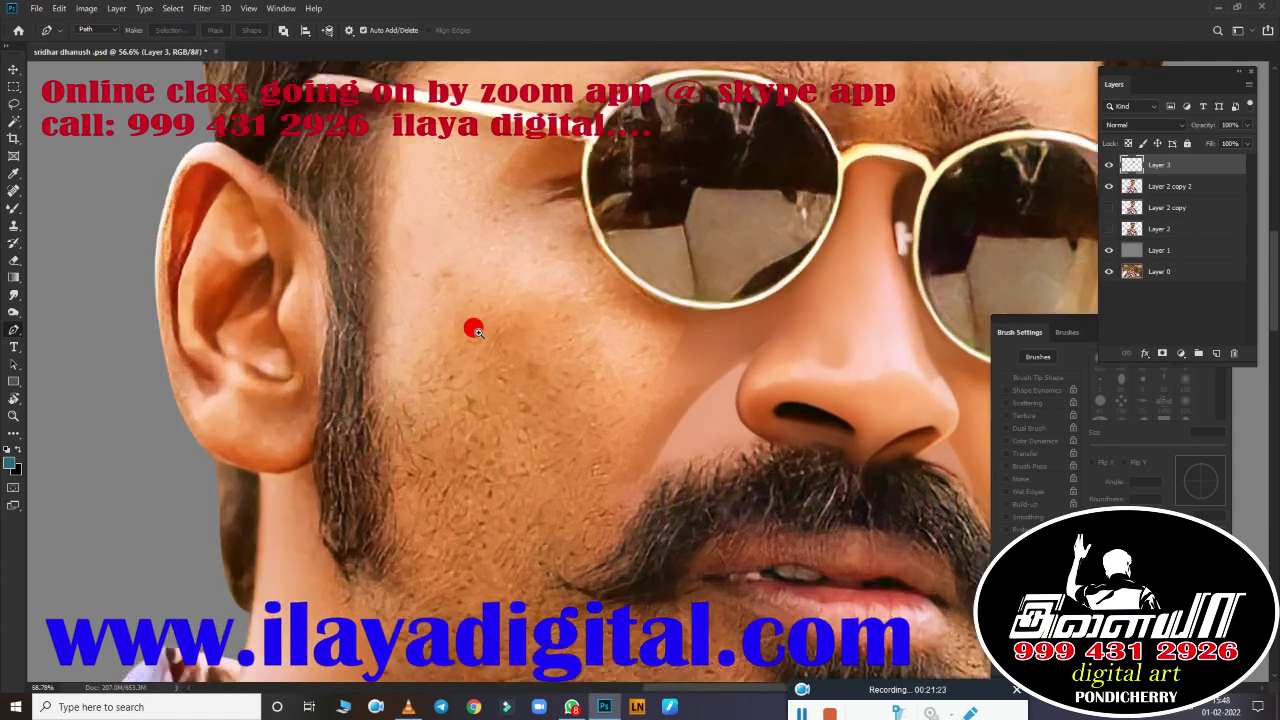
Step: Smudge away the dark crease under the glasses frame inside the cheek selection
key(r)
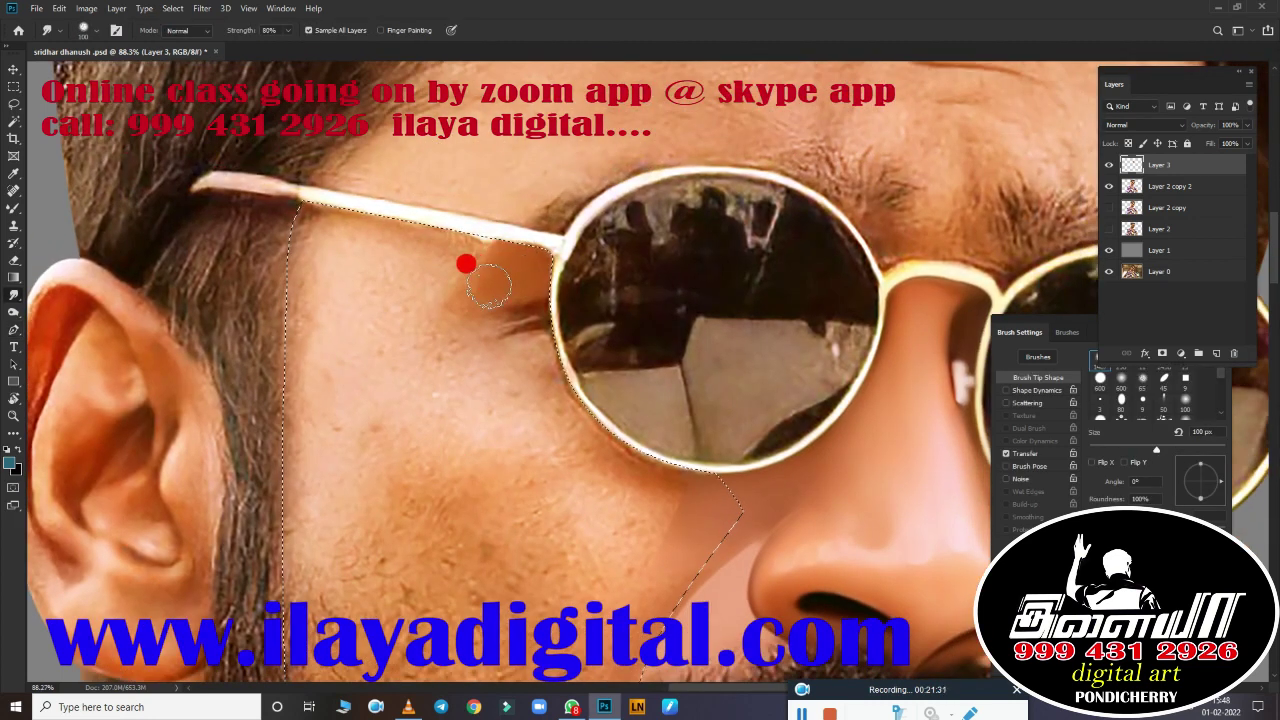
key(bracketleft)
key(bracketleft)
key(bracketleft)
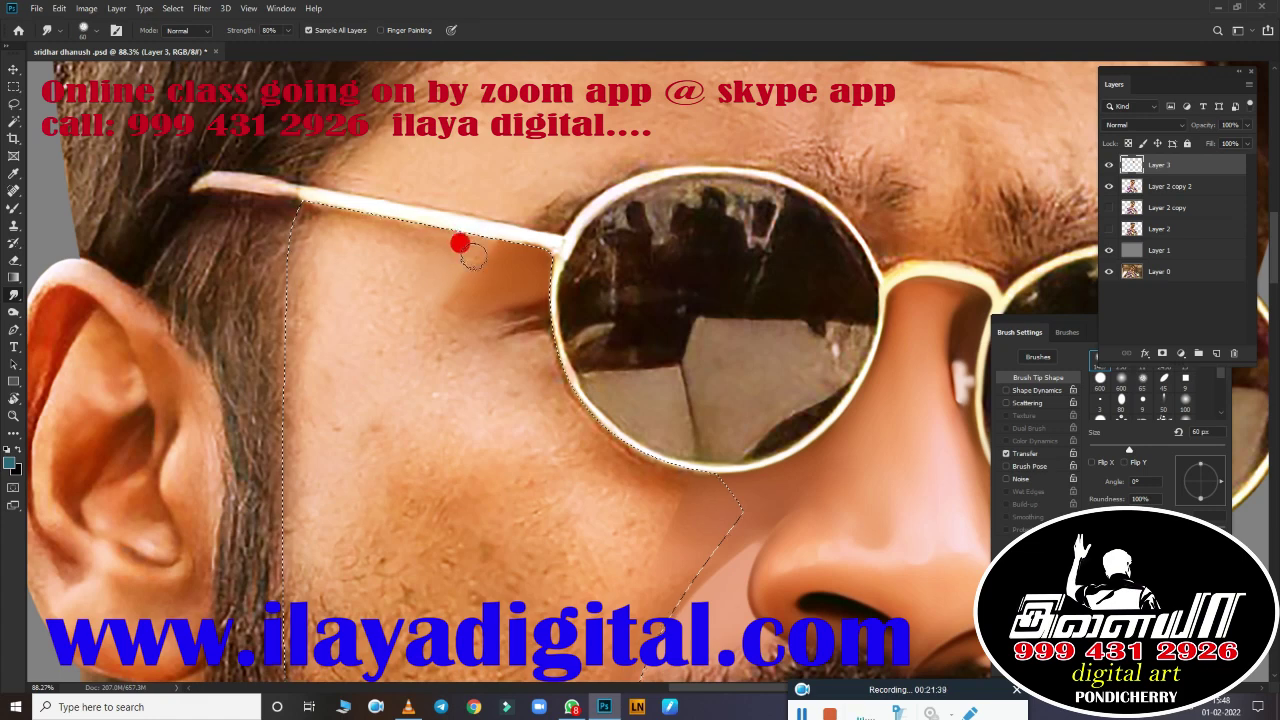
scroll(510, 260, down, 3)
key(bracketright)
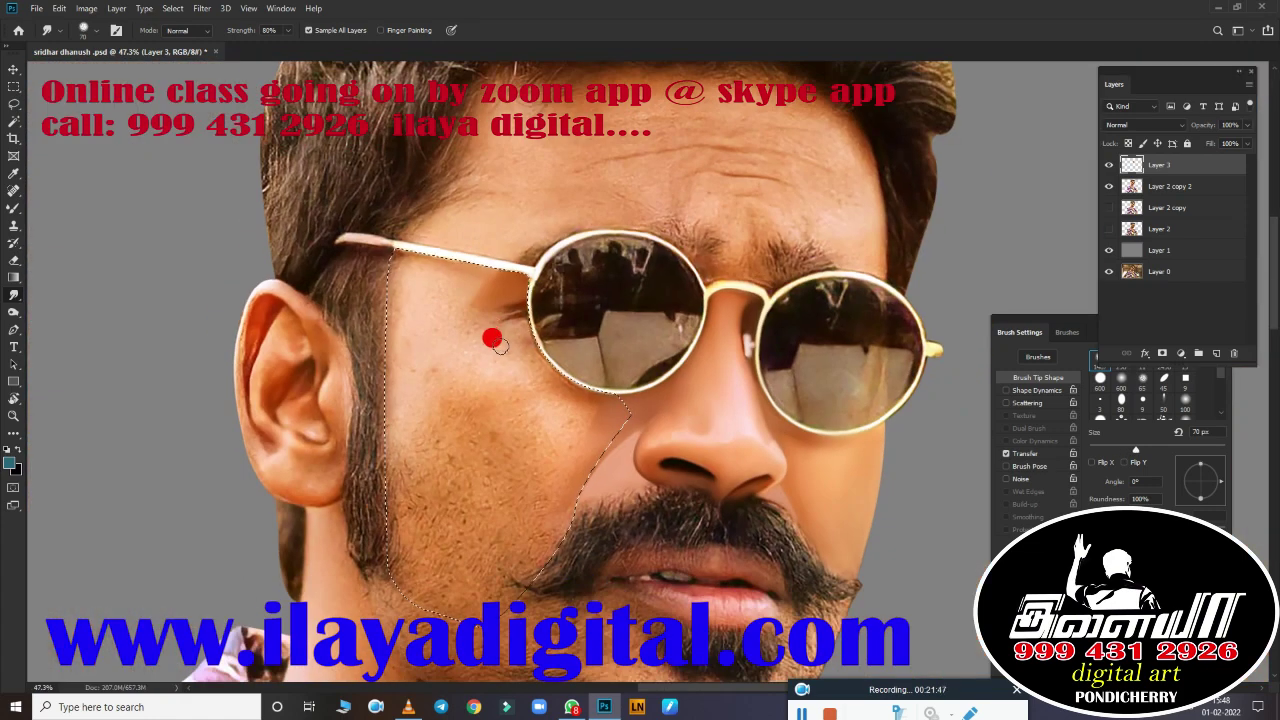
scroll(520, 320, up, 5)
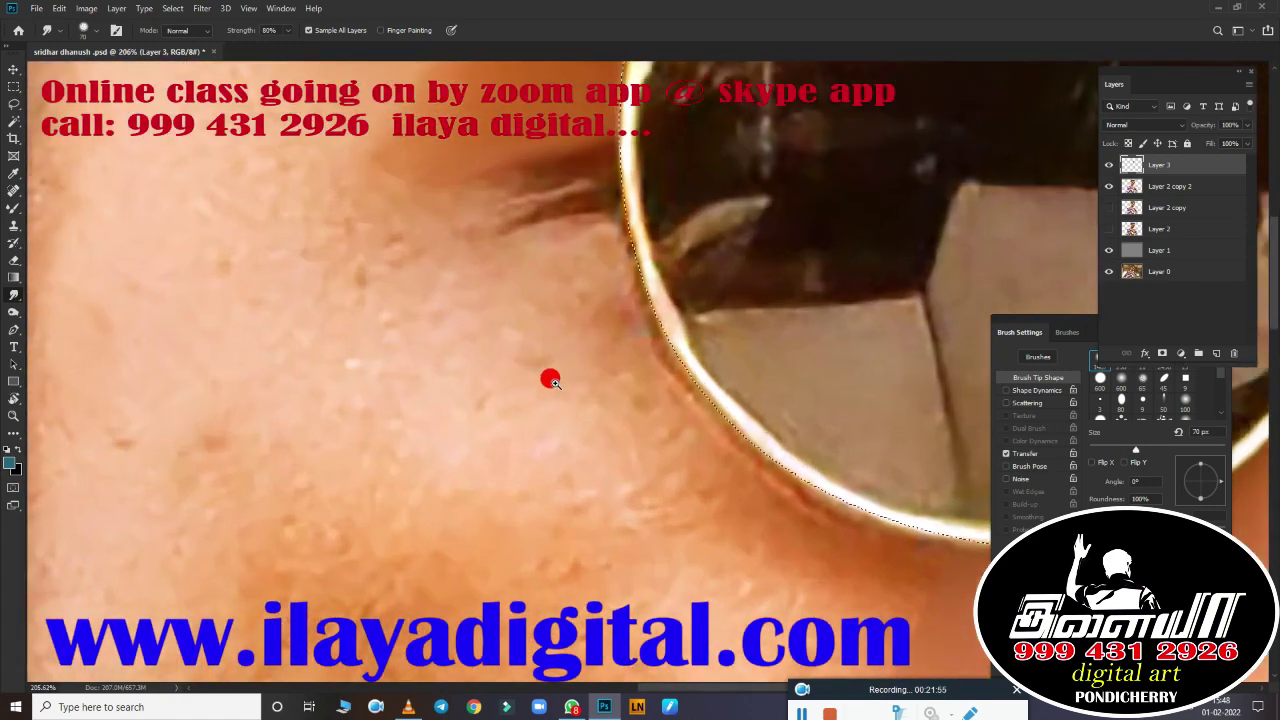
key(bracketright)
mouse_move(637, 492)
mouse_down()
mouse_move(674, 531)
mouse_move(563, 512)
mouse_move(697, 540)
mouse_move(653, 562)
mouse_up()
Step: Smudge the upper-left cheek texture smooth with a larger brush
key(bracketright)
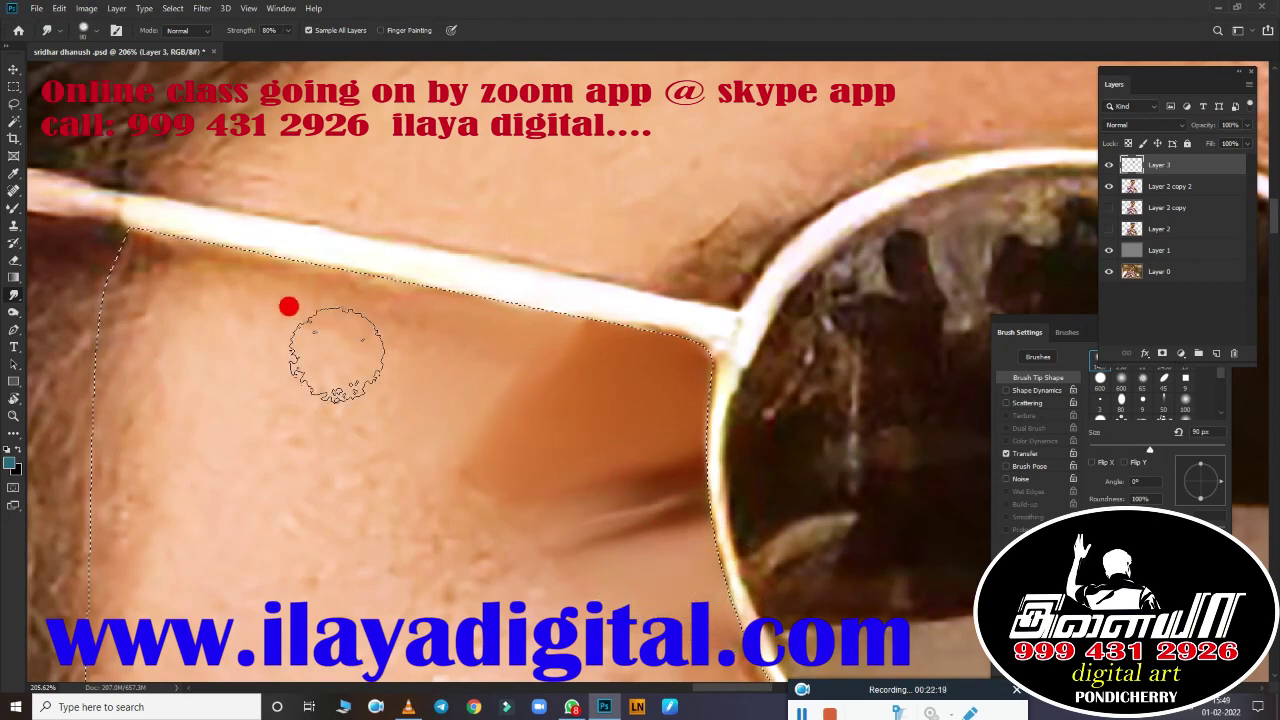
key(bracketright)
key(bracketright)
key(bracketright)
drag(175, 385, 394, 371)
key(bracketleft)
key(bracketleft)
key(bracketleft)
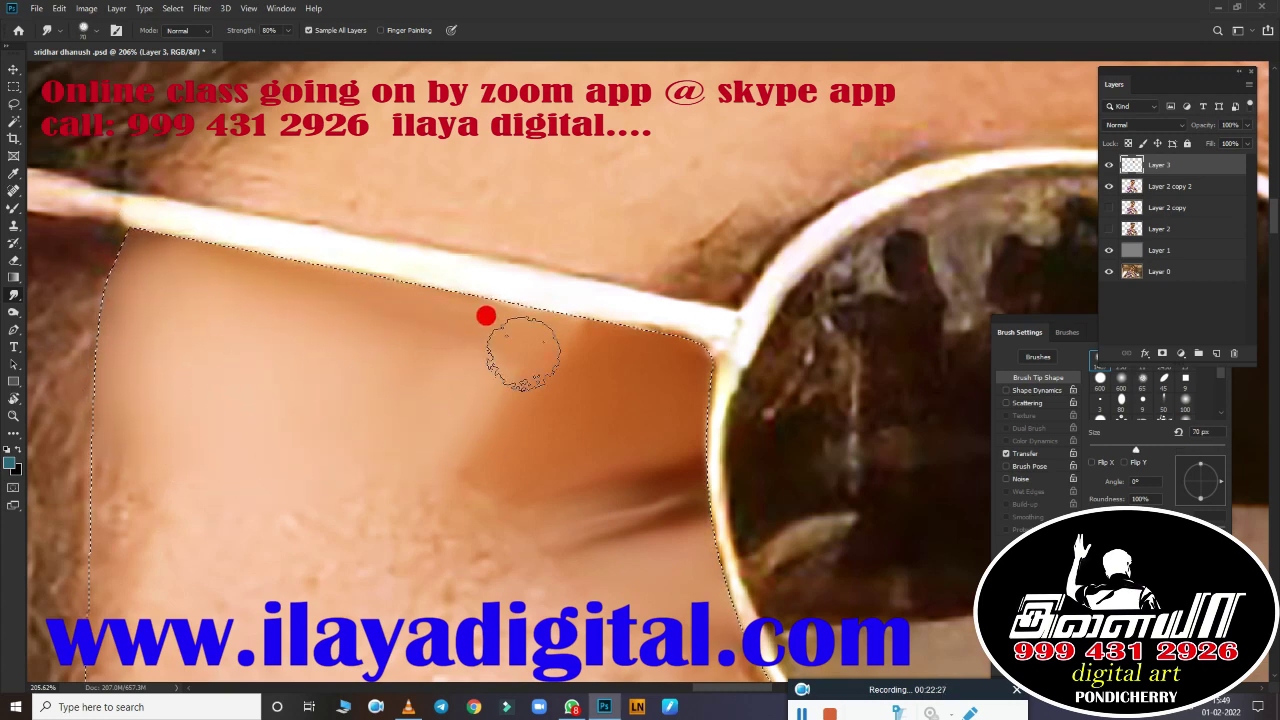
scroll(526, 551, down, 3)
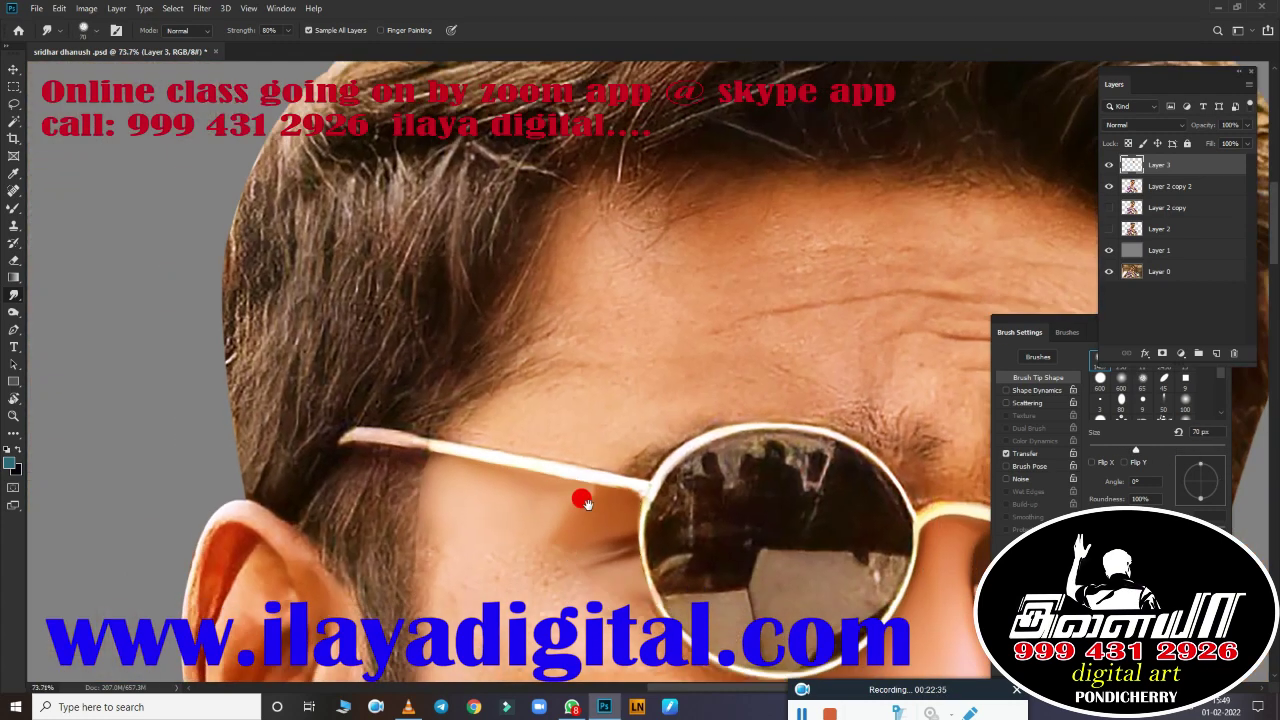
scroll(580, 497, up, 2)
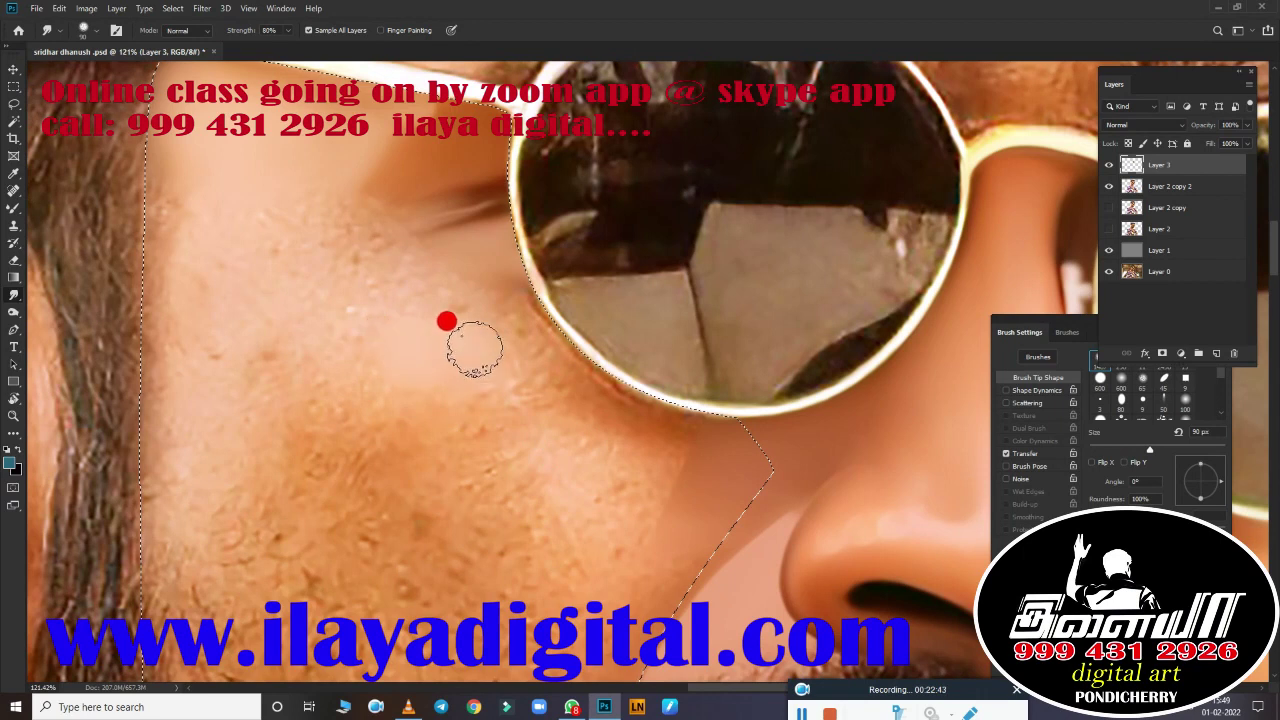
key(bracketleft)
key(bracketleft)
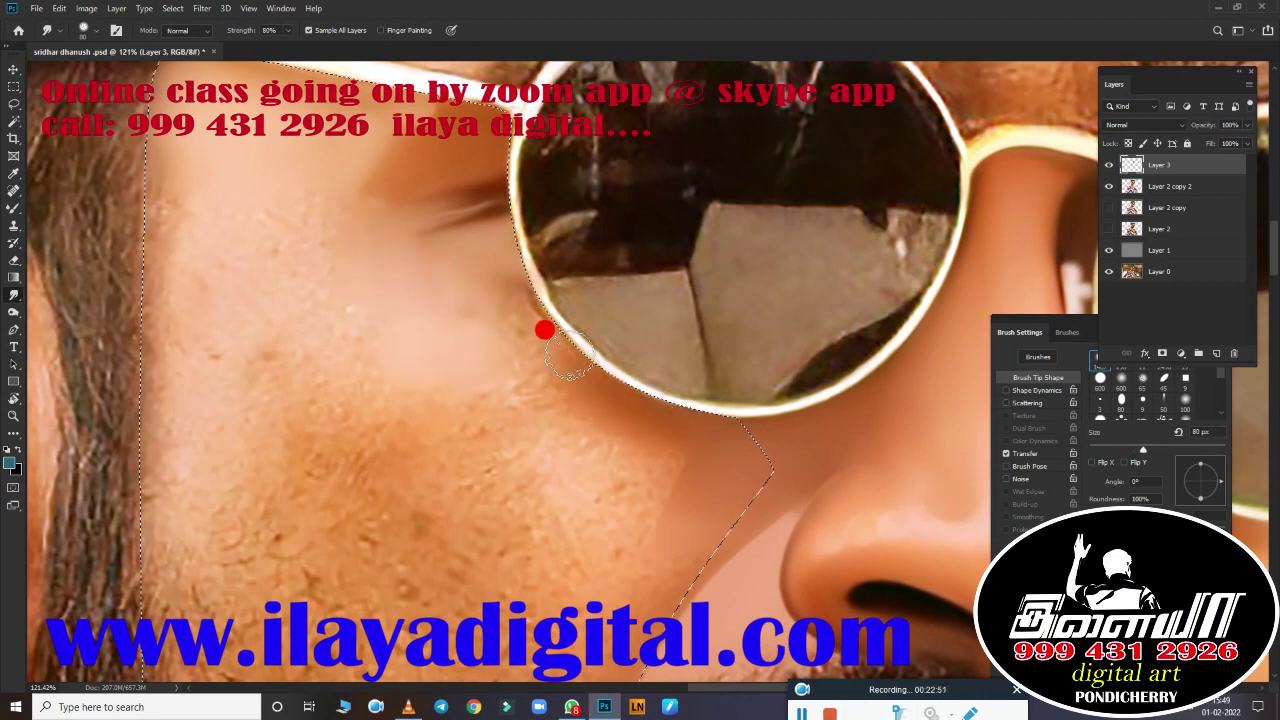
key(bracketright)
key(bracketright)
key(bracketright)
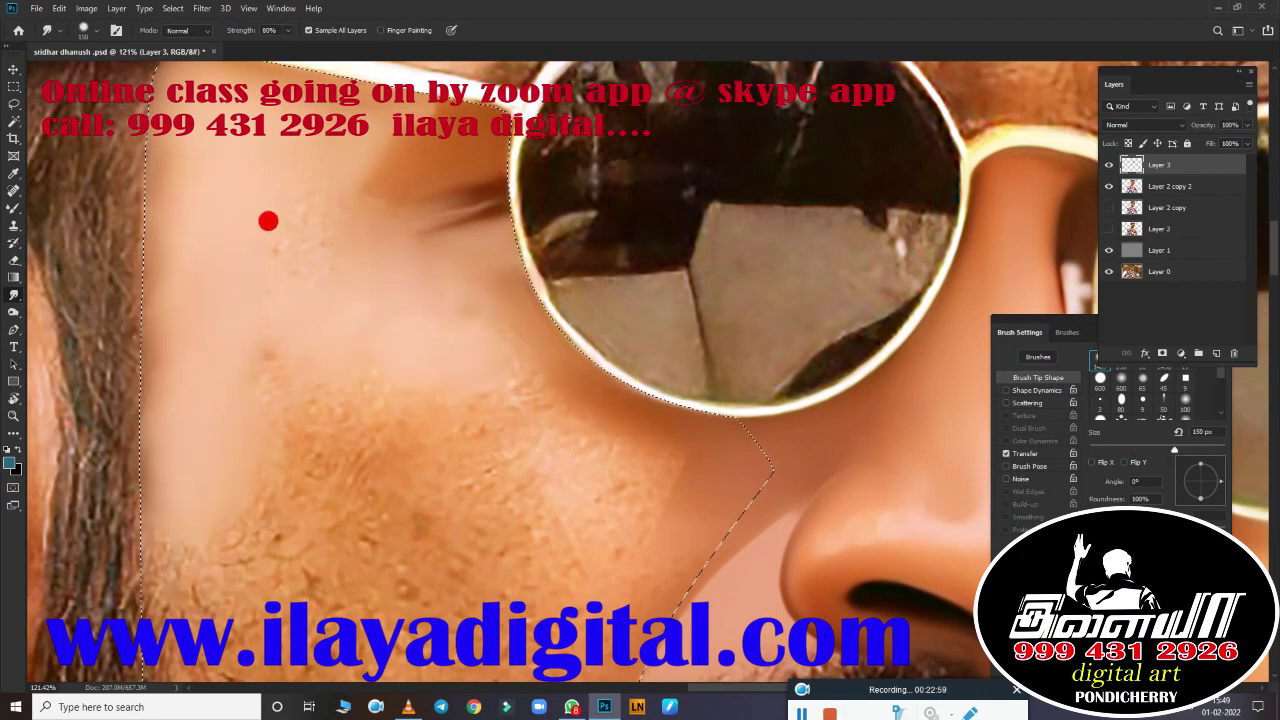
scroll(541, 305, down, 3)
key(bracketleft)
key(bracketleft)
key(bracketleft)
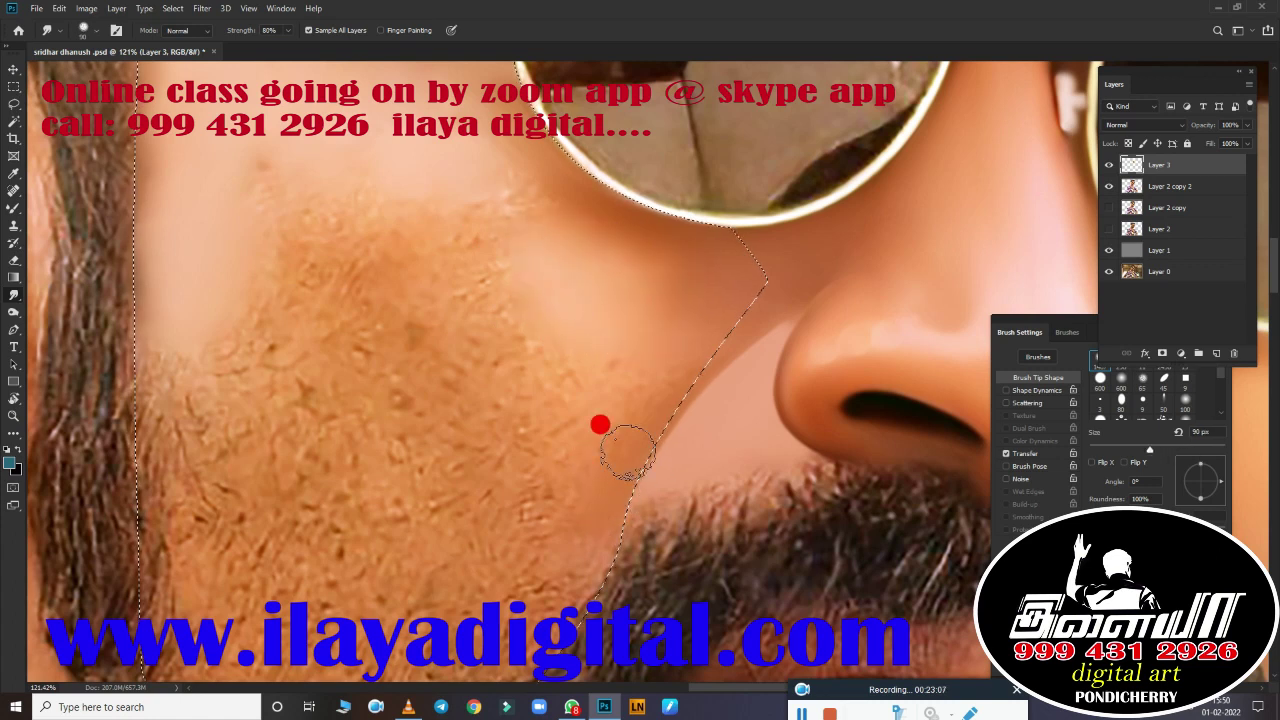
scroll(320, 567, down, 3)
Step: Blend the cheek skin near the selection edge with a 250 px Mixer Brush
key(b)
scroll(534, 446, up, 1)
scroll(369, 180, up, 1)
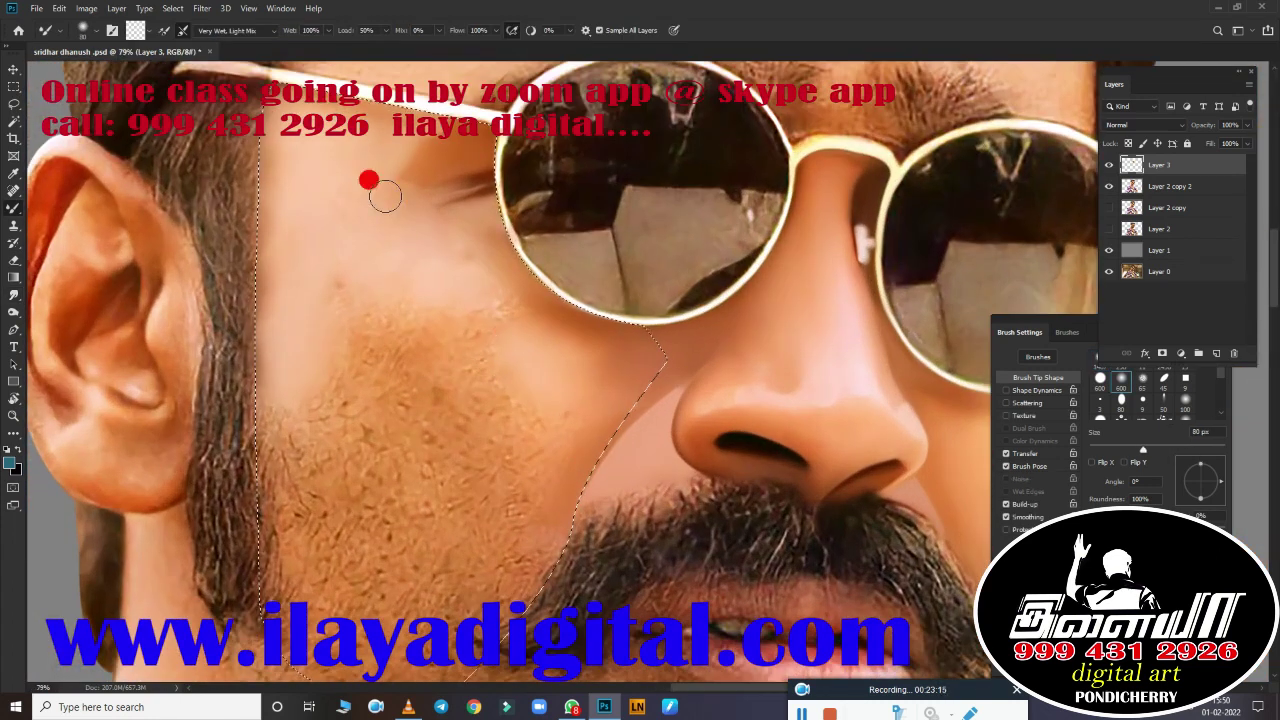
drag(262, 261, 278, 190)
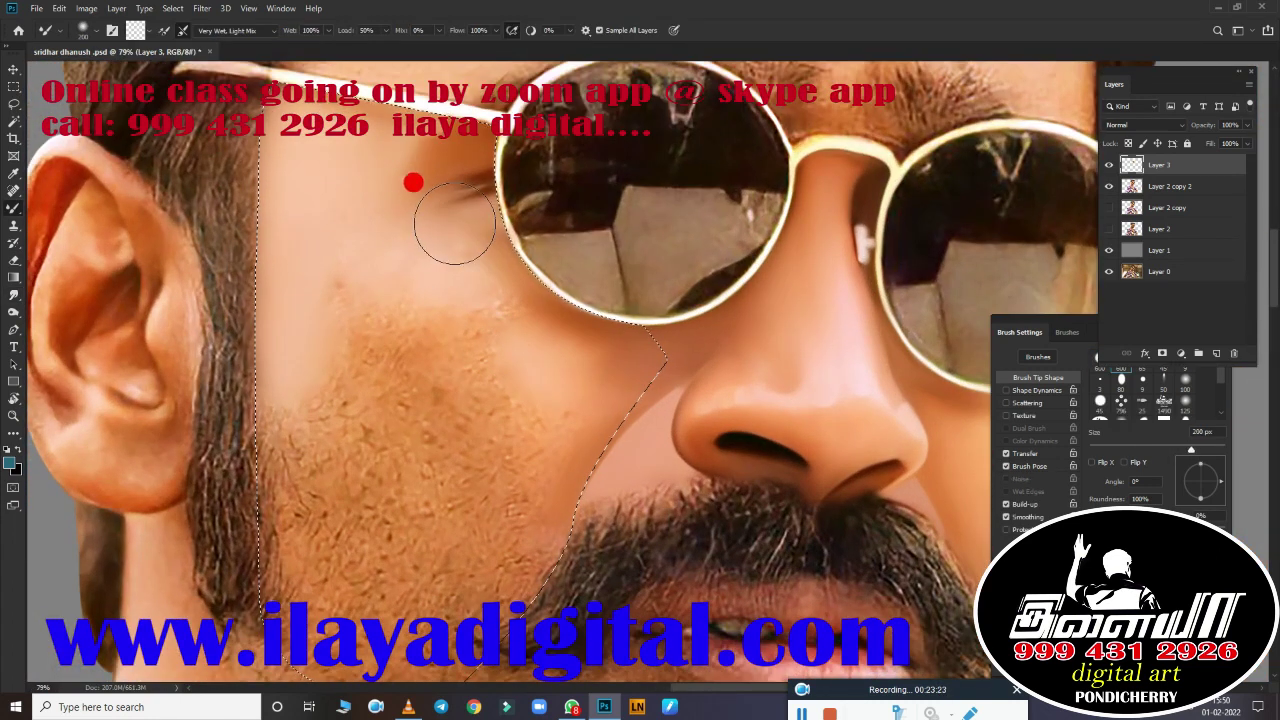
key(bracketleft)
drag(433, 276, 480, 300)
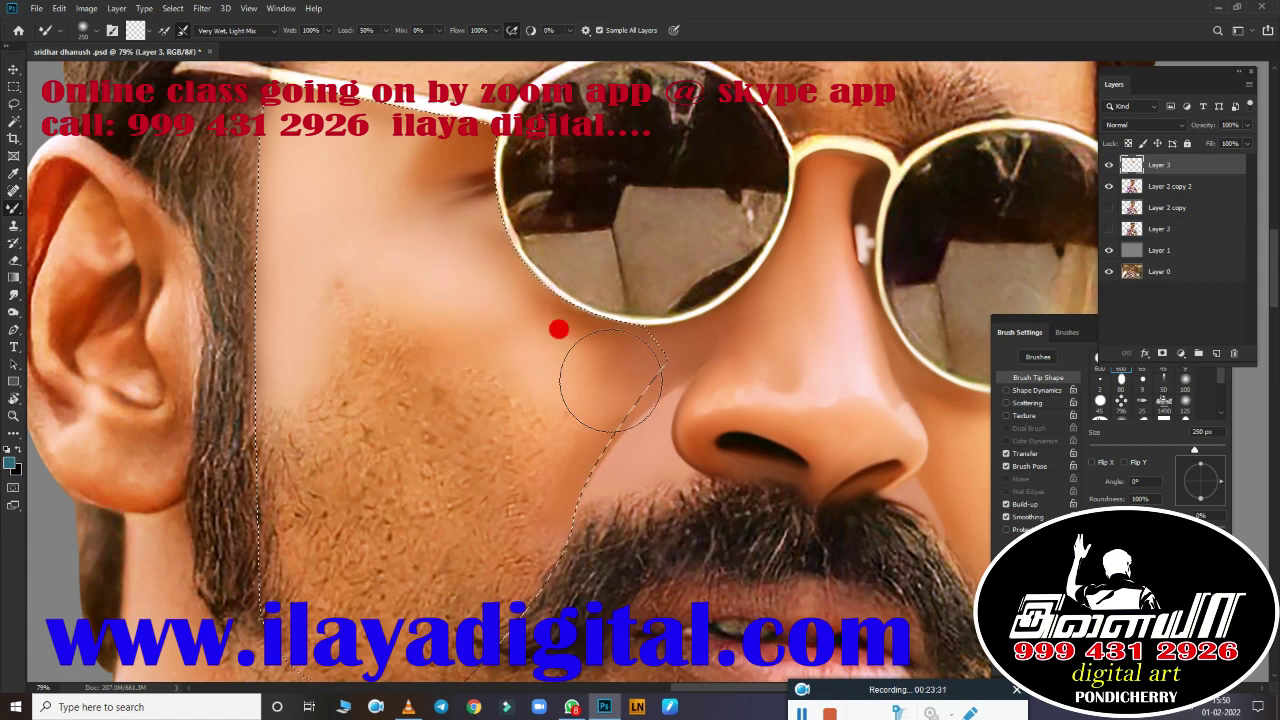
key(bracketright)
key(bracketright)
key(bracketleft)
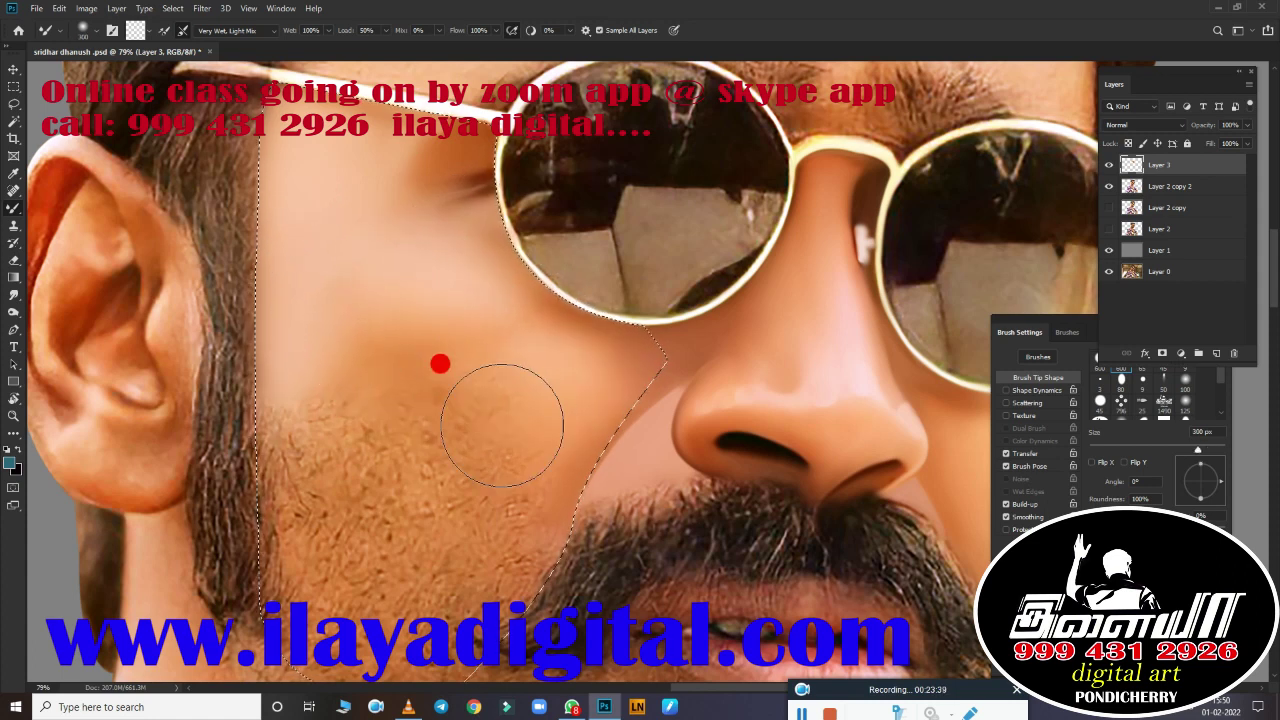
Step: Blend the cheek, beard and jaw stubble with 300–500 px Mixer Brush strokes and save the document
mouse_move(437, 363)
mouse_down()
mouse_move(417, 334)
mouse_move(449, 354)
mouse_move(264, 421)
mouse_up()
key(bracketright)
key(bracketright)
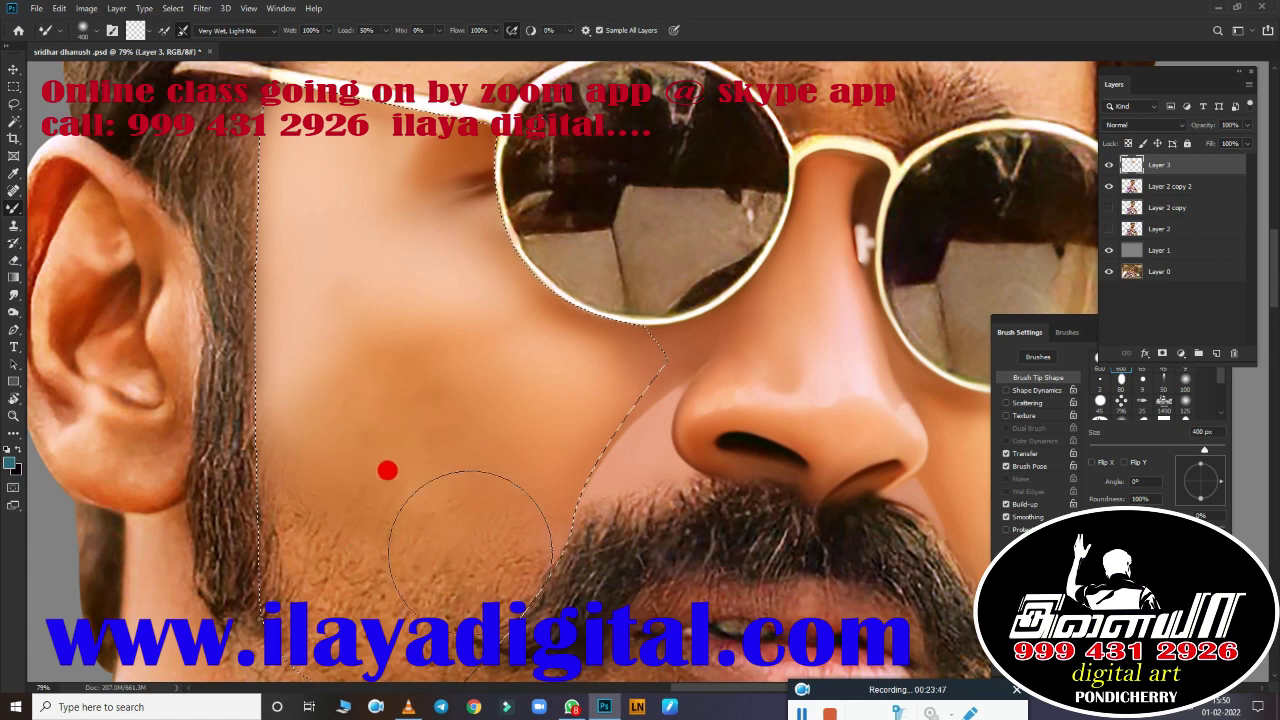
mouse_move(386, 471)
mouse_down()
mouse_move(357, 246)
mouse_move(457, 300)
mouse_move(489, 323)
mouse_move(216, 378)
mouse_up()
scroll(216, 378, down, 5)
key(bracketleft)
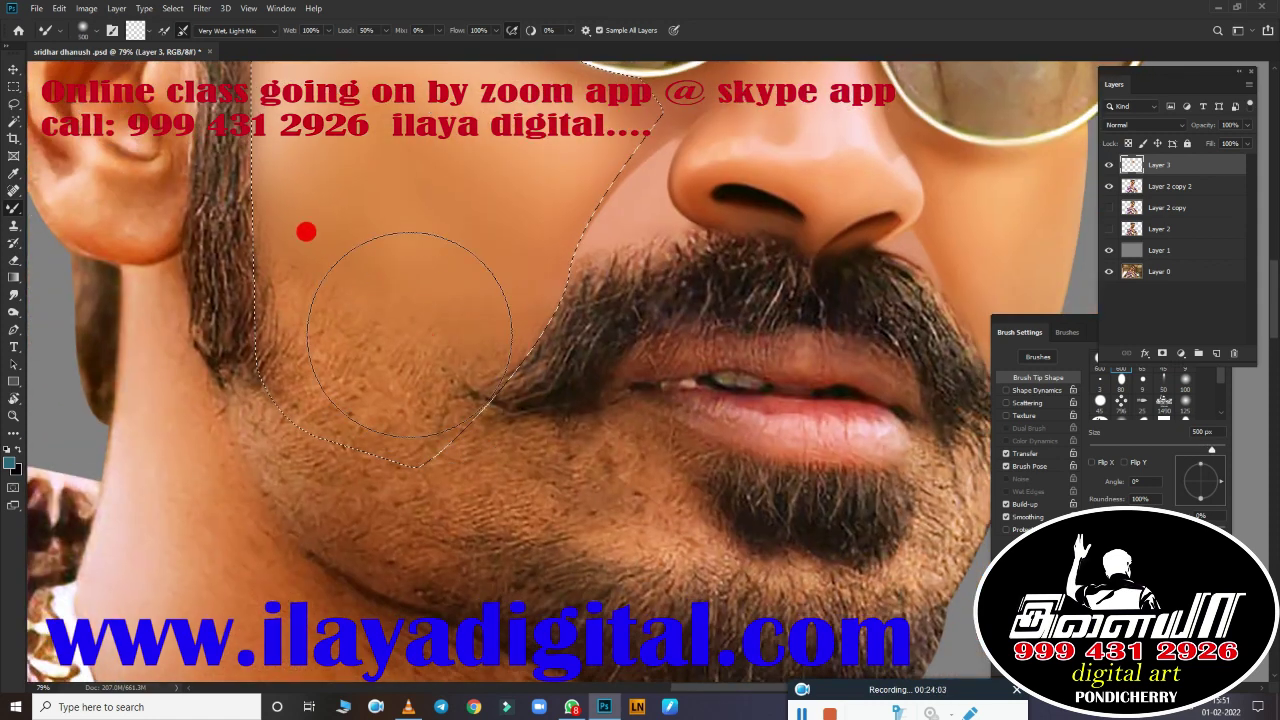
mouse_move(270, 208)
mouse_down()
mouse_move(346, 289)
mouse_move(309, 326)
mouse_up()
key(ctrl+s)
Step: Deselect and erase painted skin along the moustache edge at 54% eraser opacity
key(ctrl+d)
scroll(600, 430, down, 3)
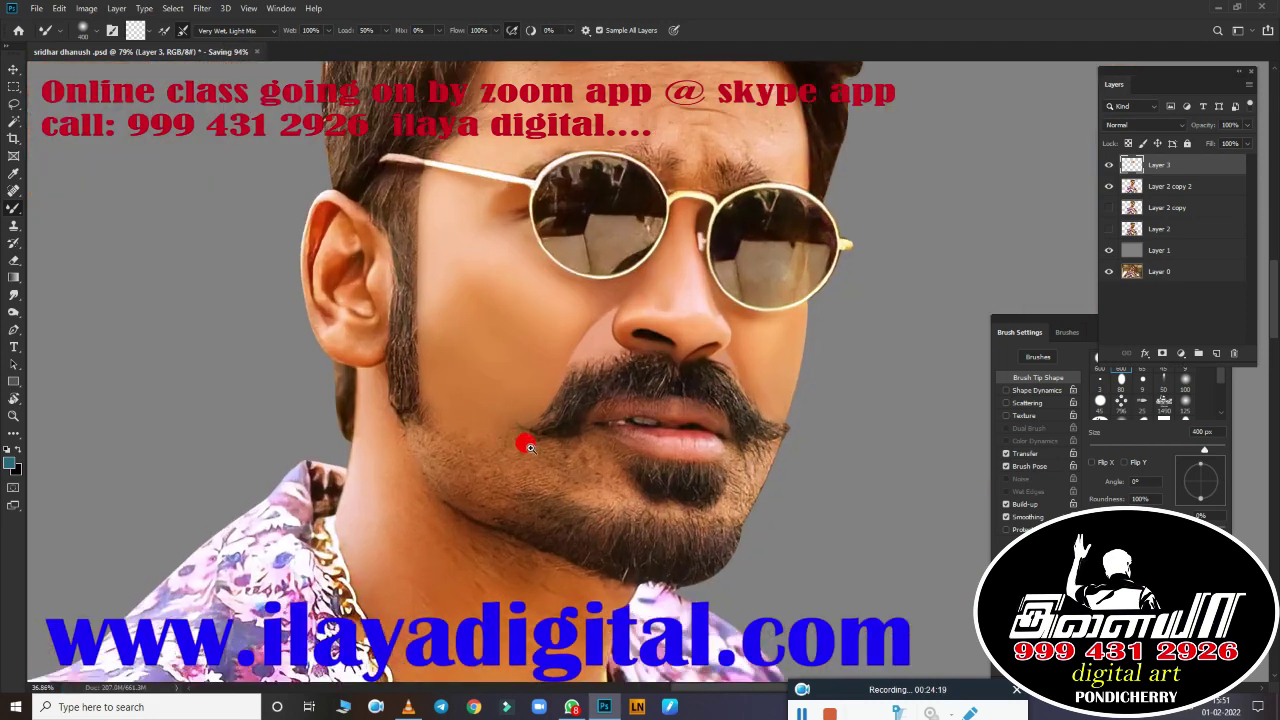
scroll(560, 460, down, 2)
scroll(600, 450, up, 8)
key(e)
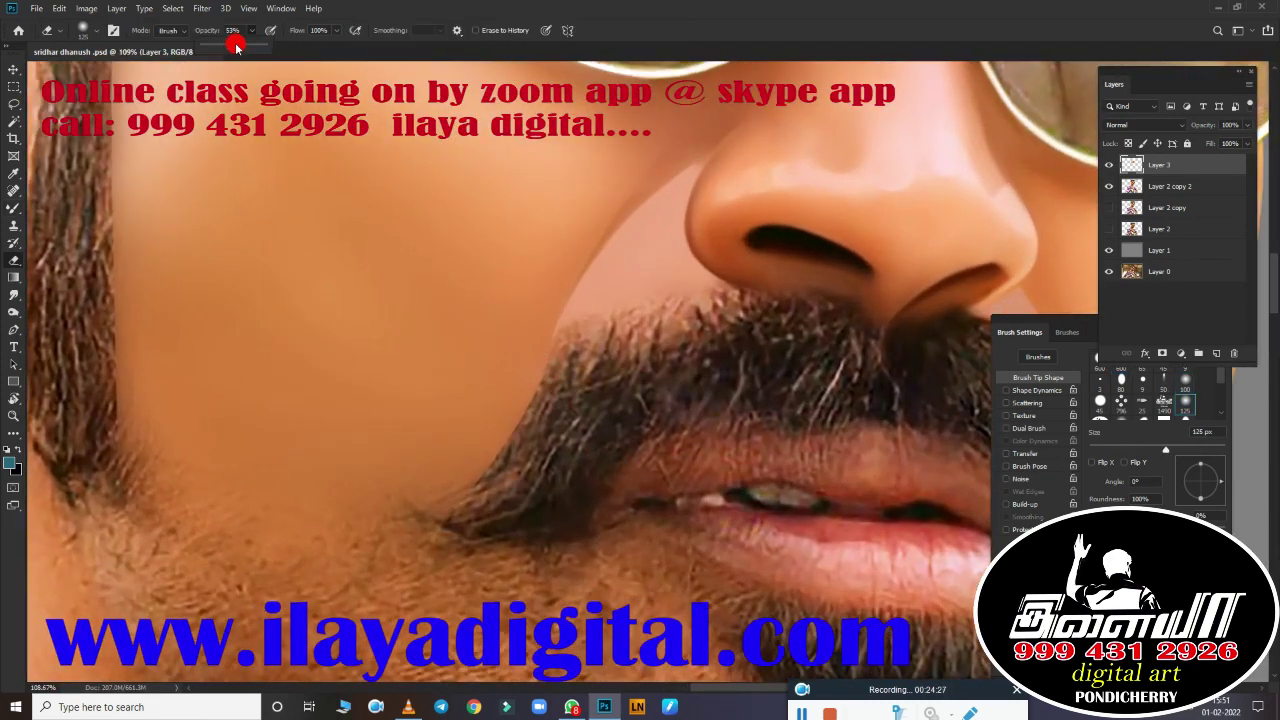
drag(235, 45, 238, 45)
drag(540, 366, 570, 395)
Step: Smudge the cheek skin below the glasses upward with an 80–175 px brush
key(r)
mouse_move(650, 173)
mouse_down()
mouse_move(510, 423)
mouse_move(535, 390)
mouse_up()
key(bracketleft)
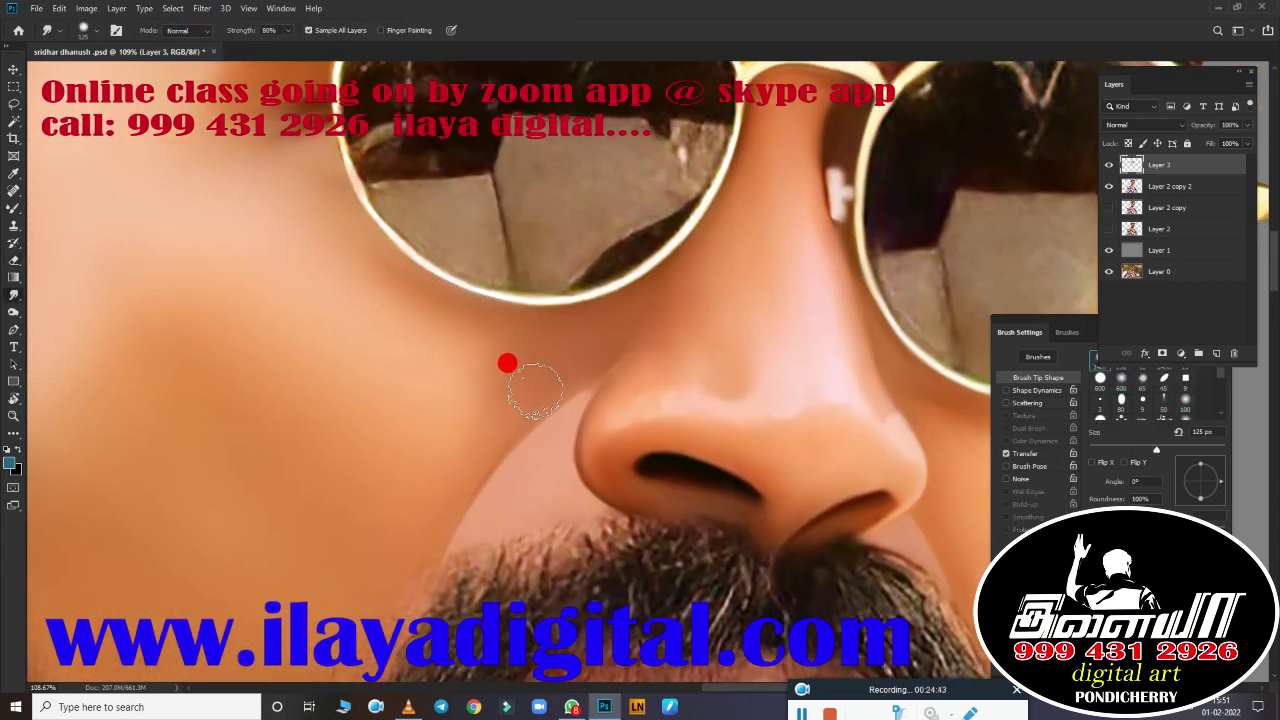
mouse_move(414, 481)
mouse_down()
mouse_move(466, 362)
mouse_move(434, 423)
mouse_move(678, 382)
mouse_up()
key(bracketleft)
key(bracketleft)
key(bracketright)
key(bracketright)
key(bracketright)
scroll(560, 600, down, 5)
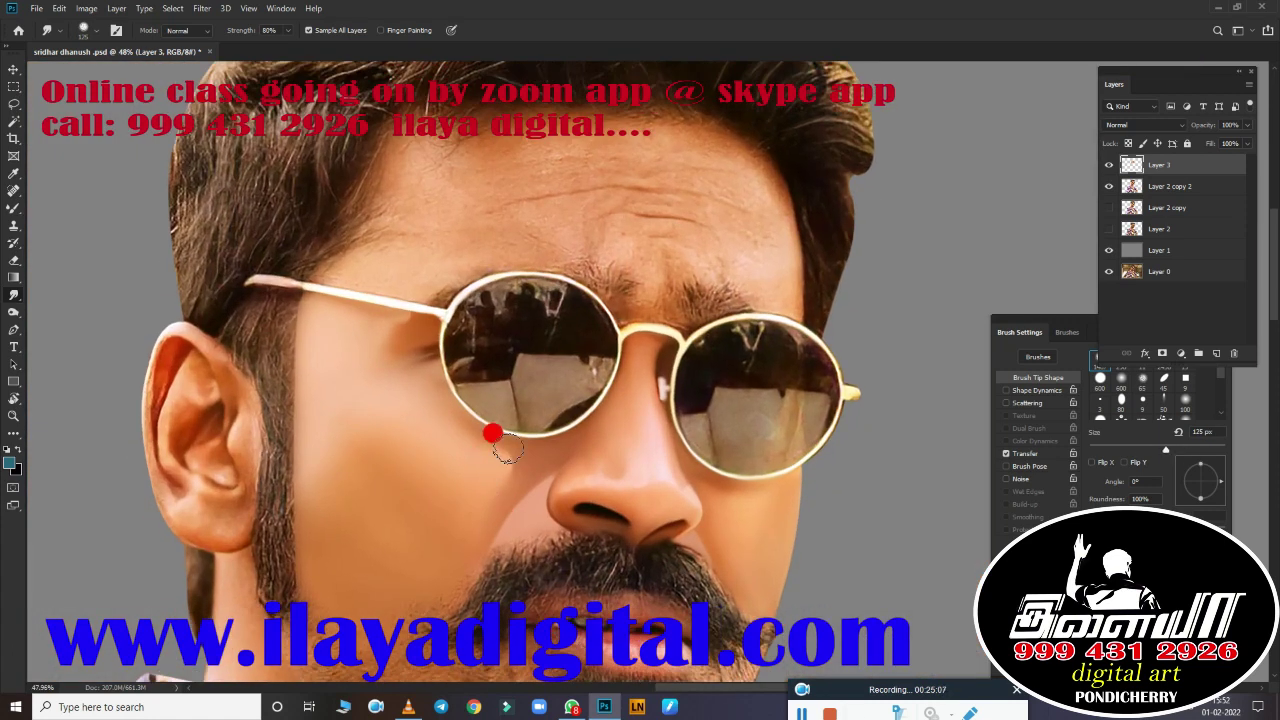
scroll(370, 421, up, 3)
key(bracketleft)
key(bracketleft)
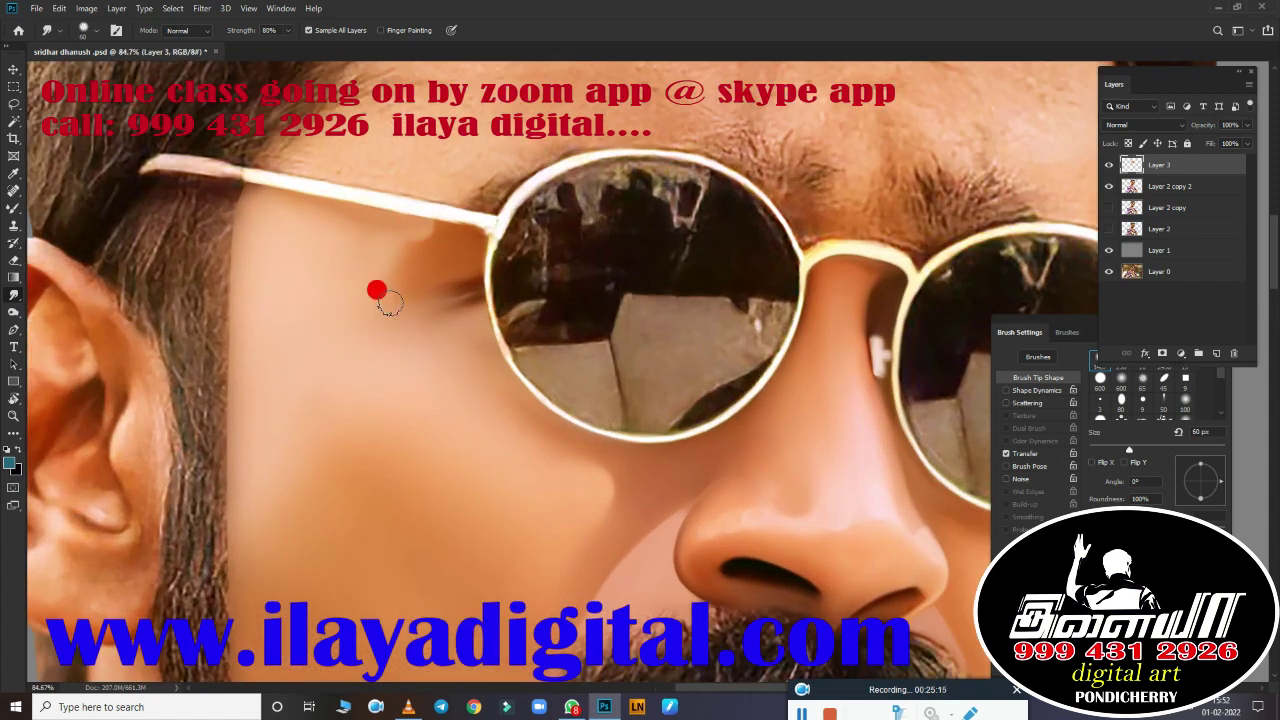
key(bracketright)
Step: Size the eraser and Mixer Brush to 125 px for the sideburn and cheek edges
key(e)
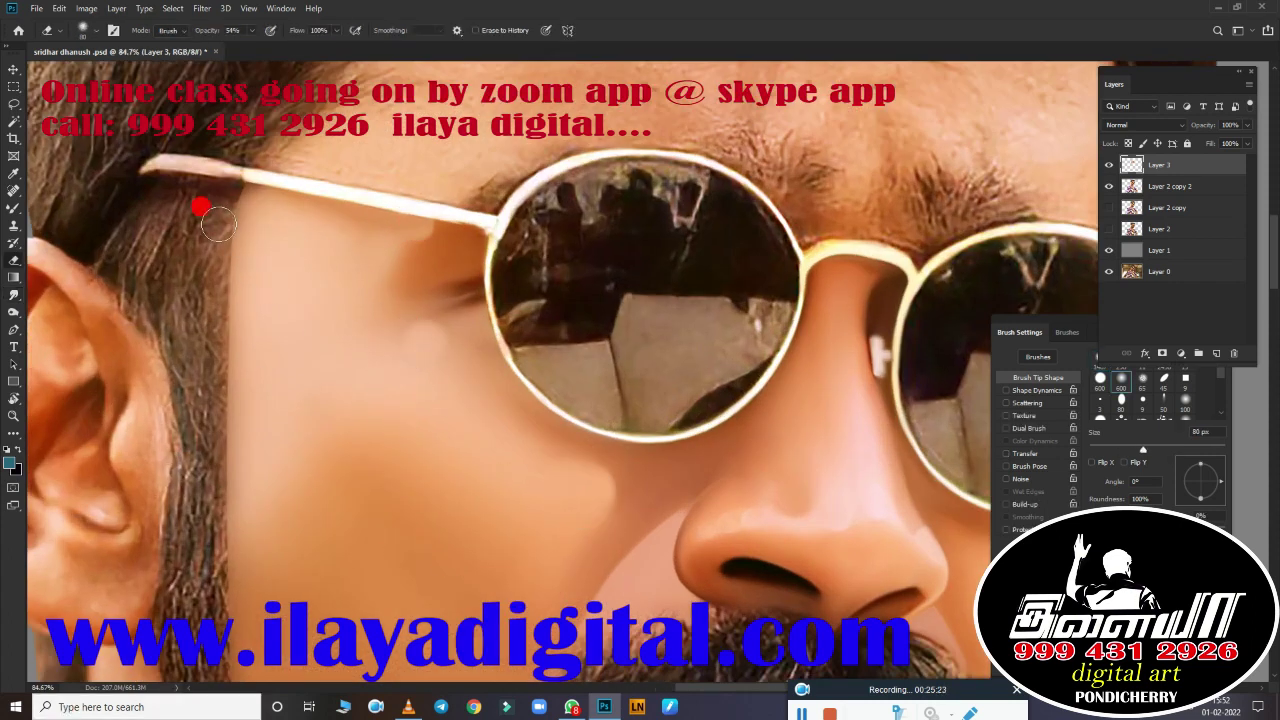
scroll(205, 563, down, 3)
scroll(243, 437, down, 2)
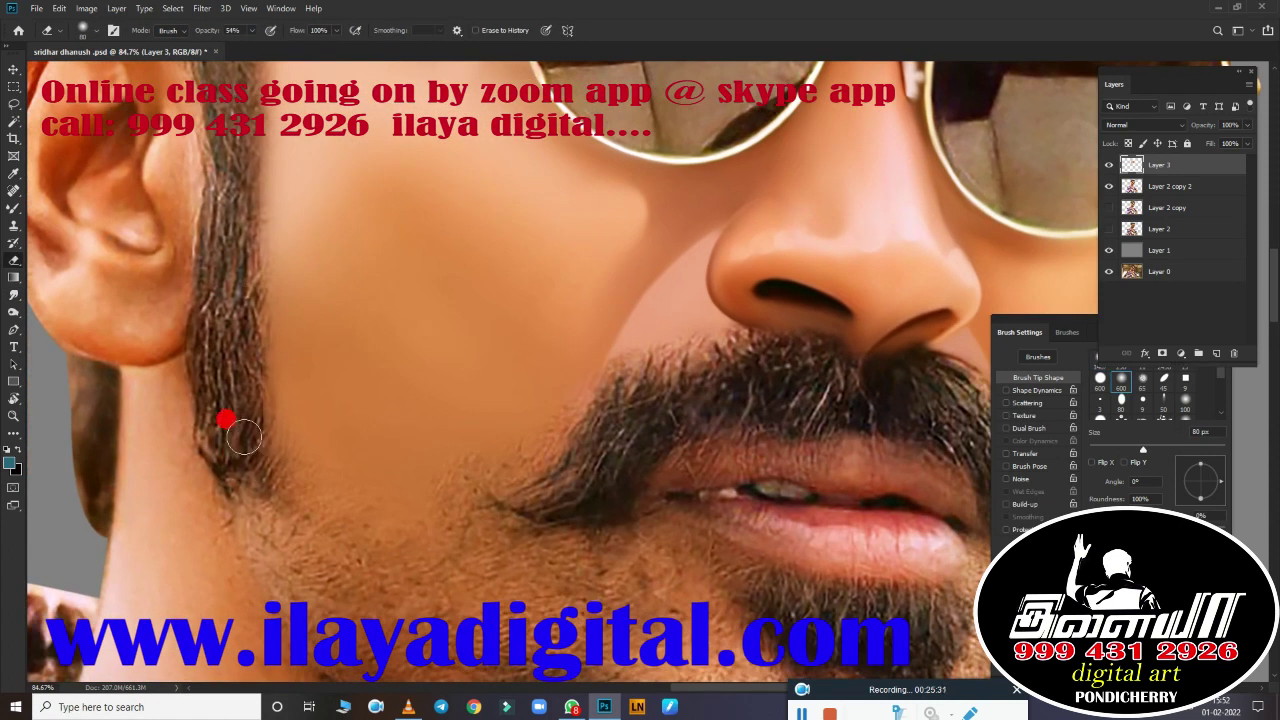
key(bracketright)
key(bracketright)
key(bracketright)
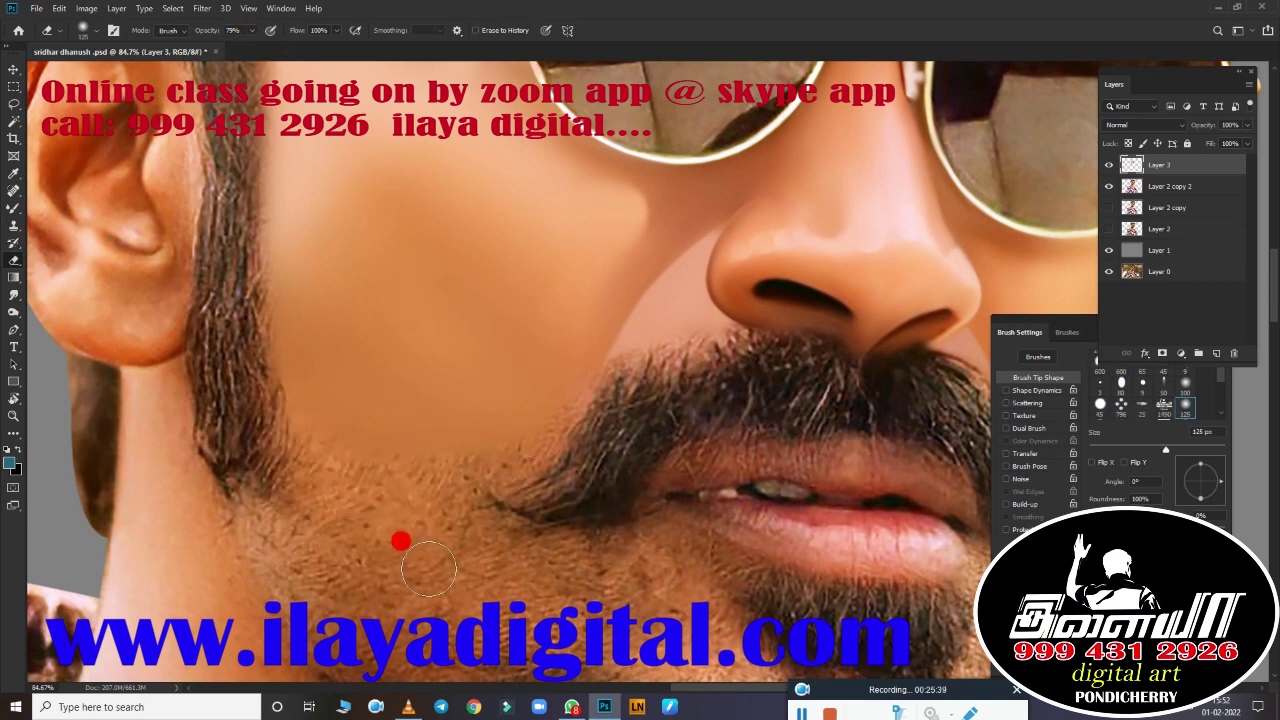
scroll(400, 541, up, 5)
key(b)
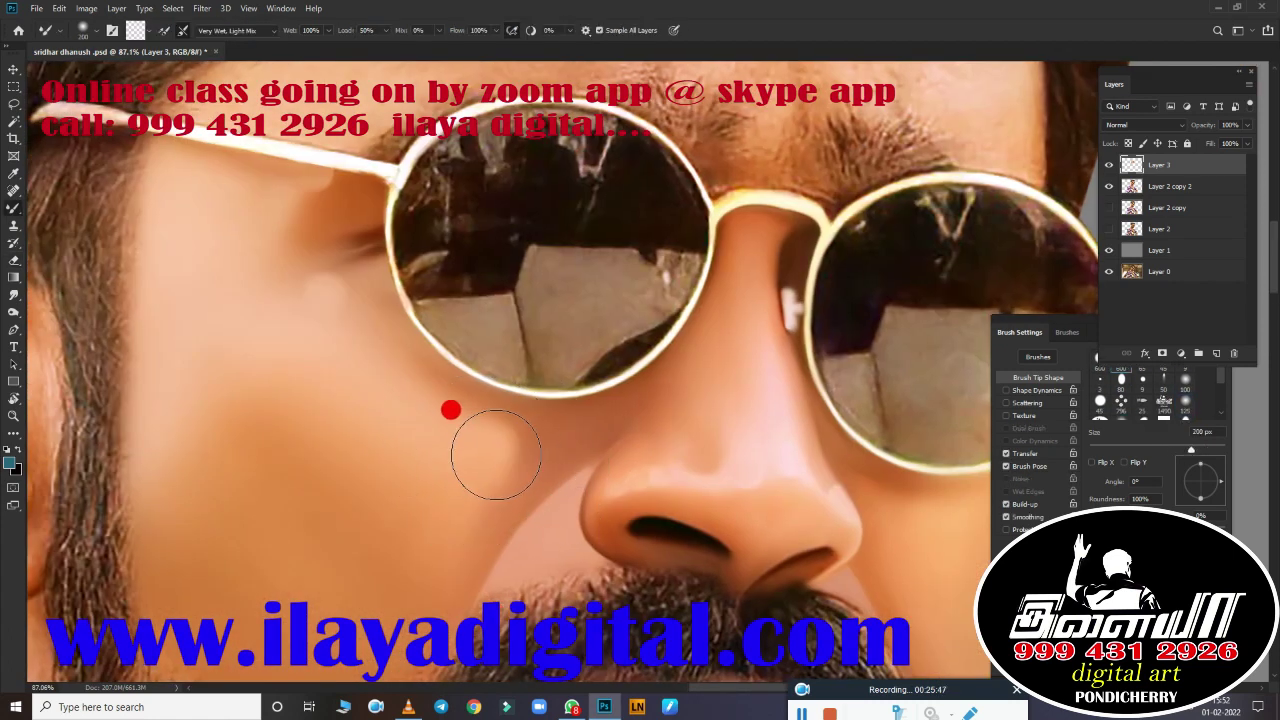
key(bracketleft)
key(bracketleft)
key(bracketleft)
scroll(490, 370, down, 4)
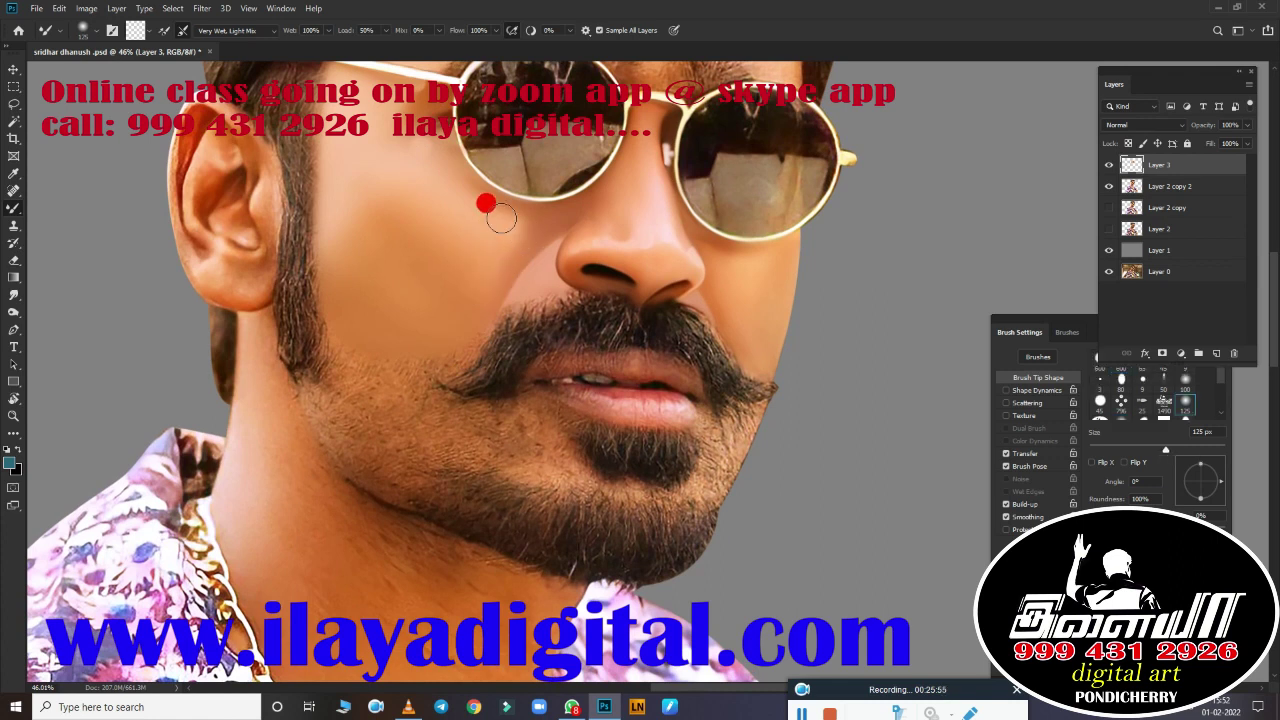
scroll(471, 451, down, 2)
scroll(471, 486, up, 3)
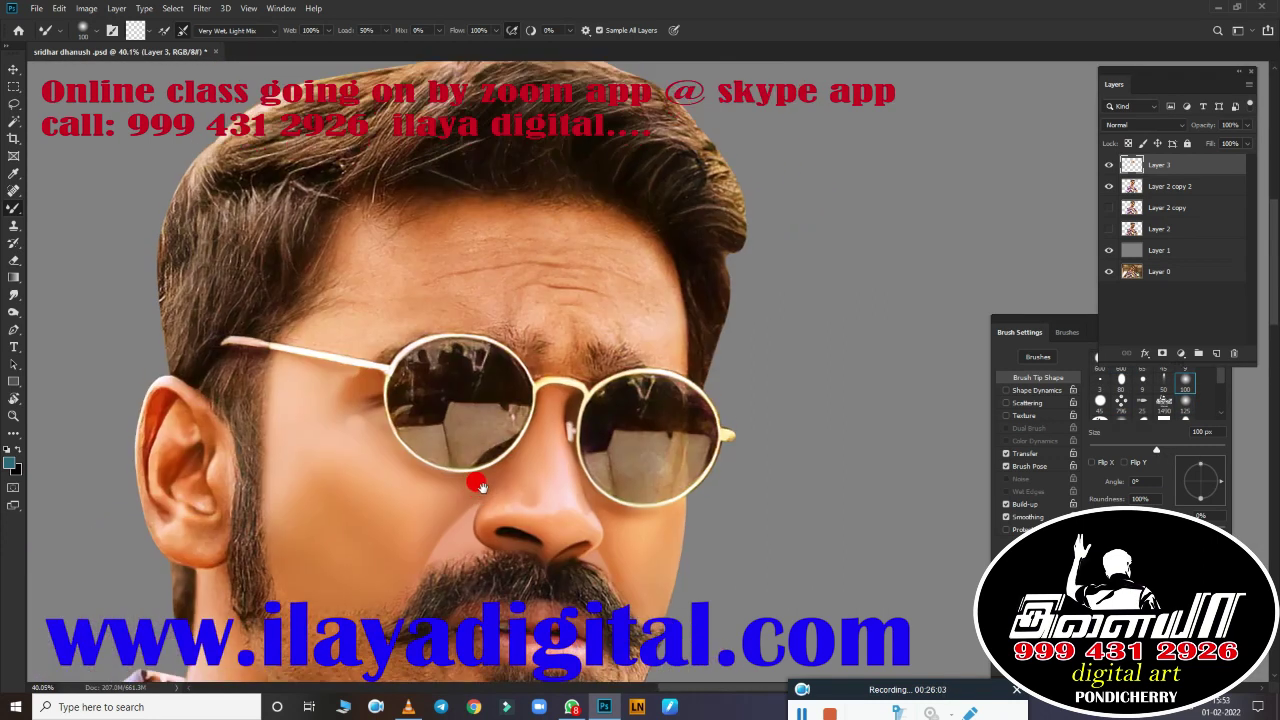
scroll(540, 427, up, 2)
key(p)
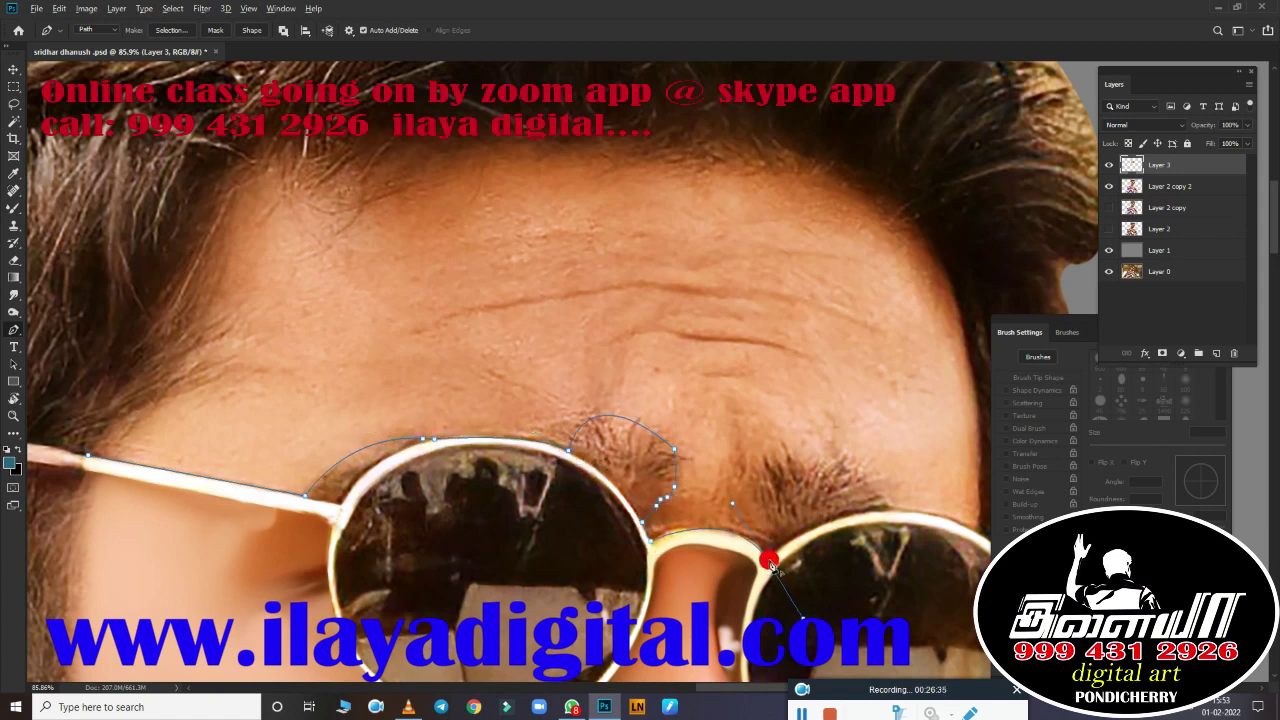
Step: Place Pen path points around the eyebrows above the lens rims to exclude them from the forehead
click(852, 460)
click(887, 505)
drag(887, 505, 380, 375)
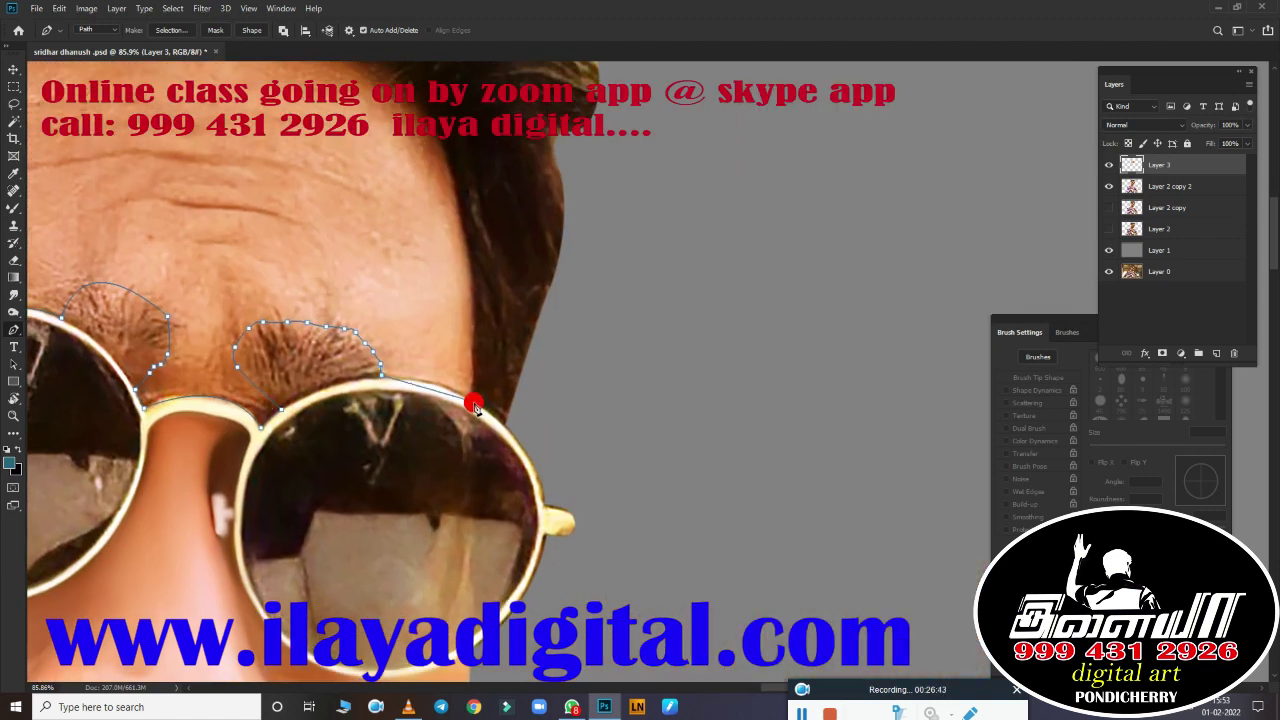
scroll(746, 449, down, 3)
scroll(751, 323, down, 2)
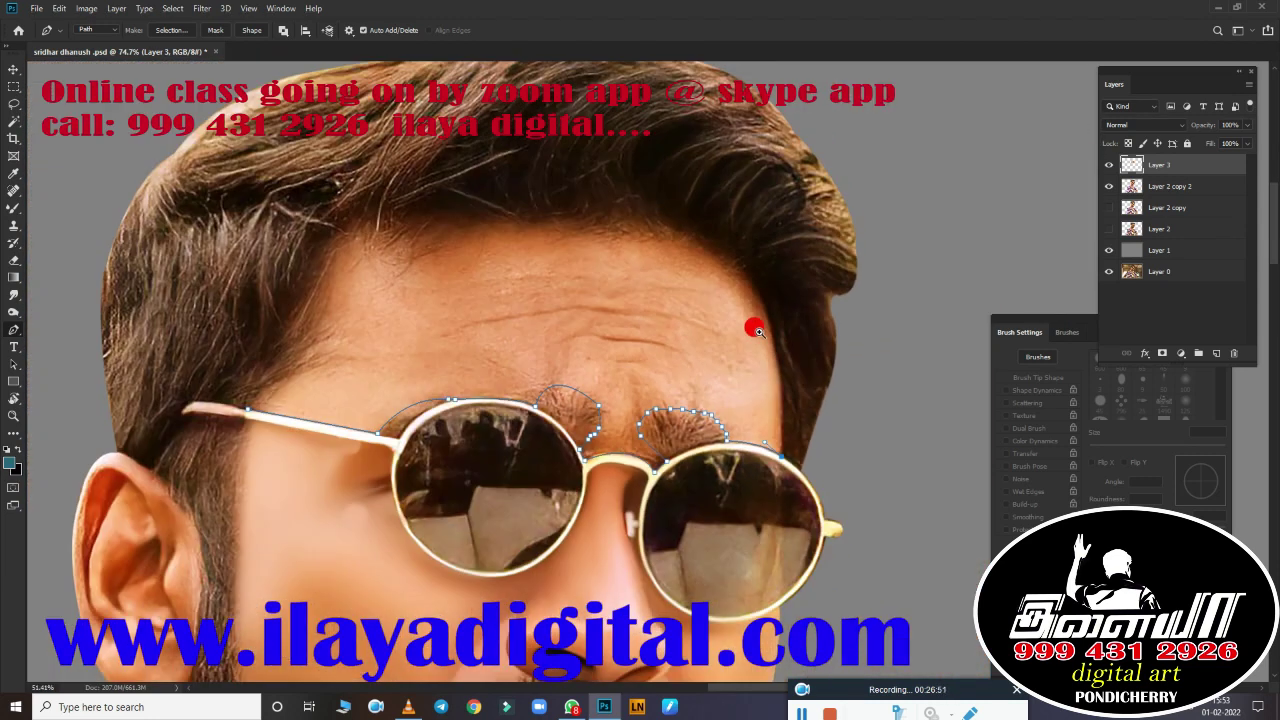
scroll(634, 422, up, 5)
Step: Load the forehead path as a feathered selection and smudge the skin along the glasses arm
key(ctrl+Return)
key(r)
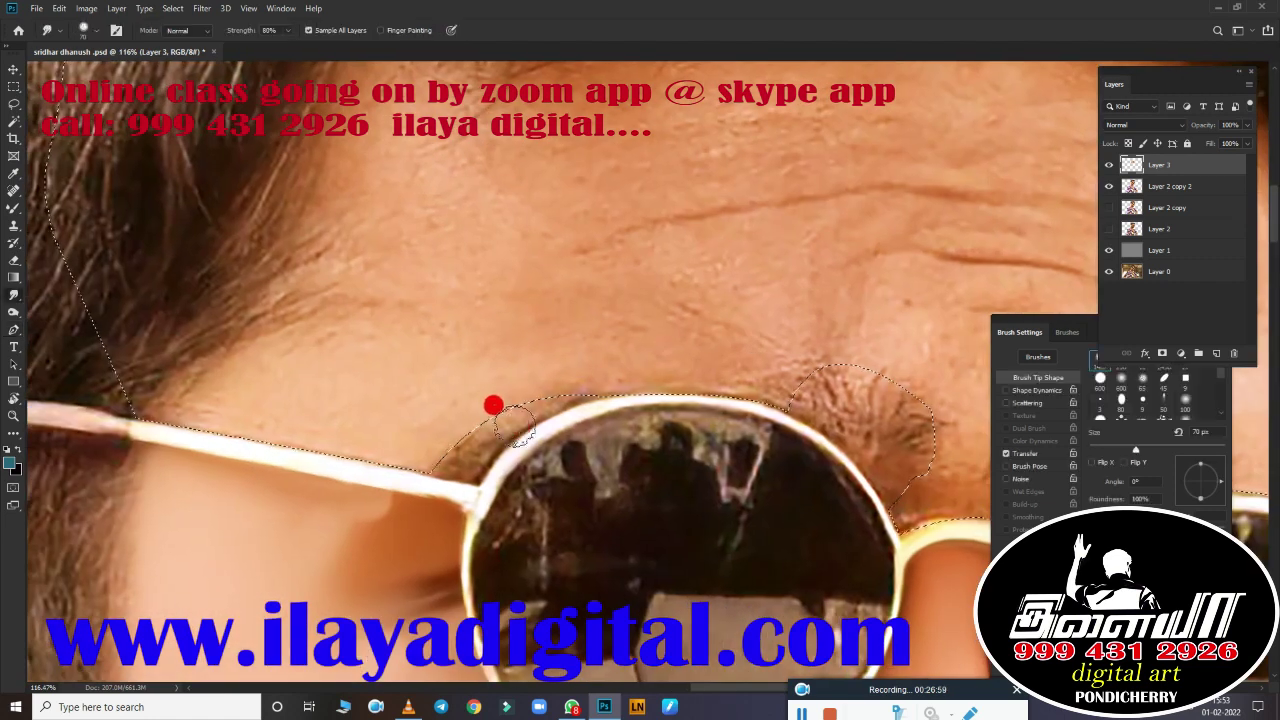
key(shift+F6)
key(Return)
drag(394, 489, 694, 402)
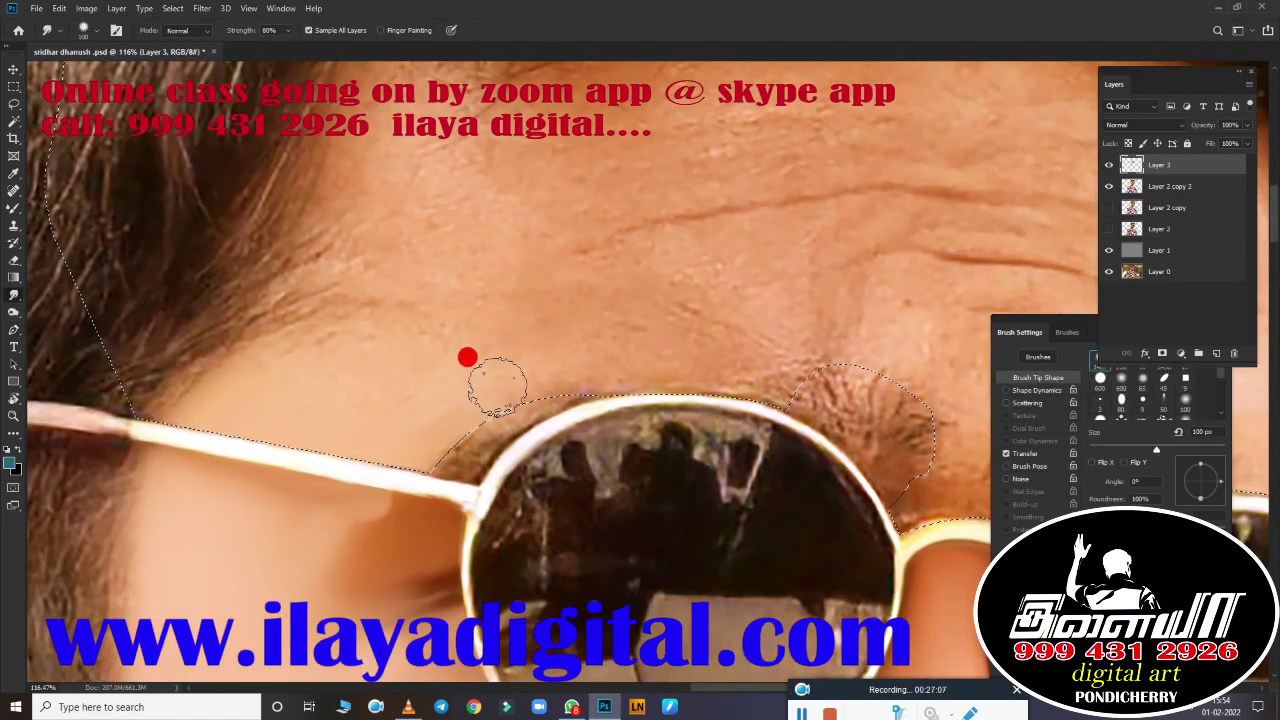
Step: Smudge the left side of the forehead smooth with a brush of about 175 px
key(bracketright)
key(bracketright)
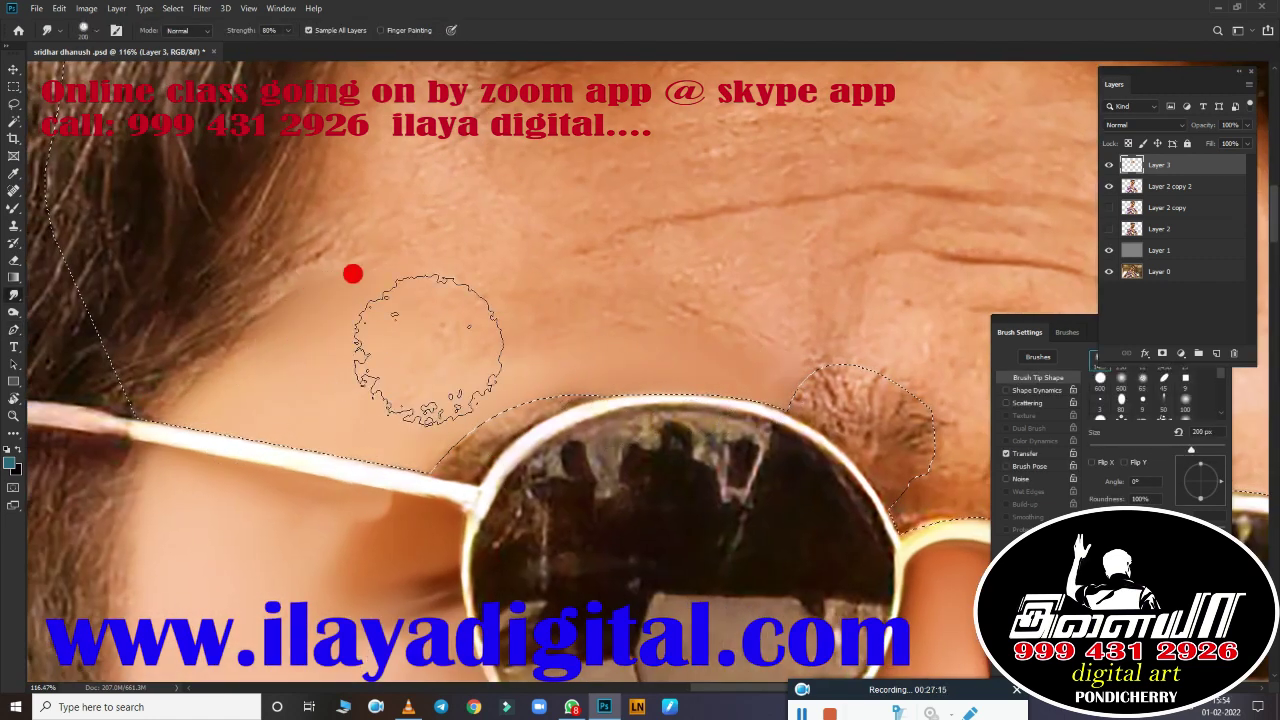
key(bracketright)
key(bracketright)
key(bracketright)
scroll(611, 320, up, 3)
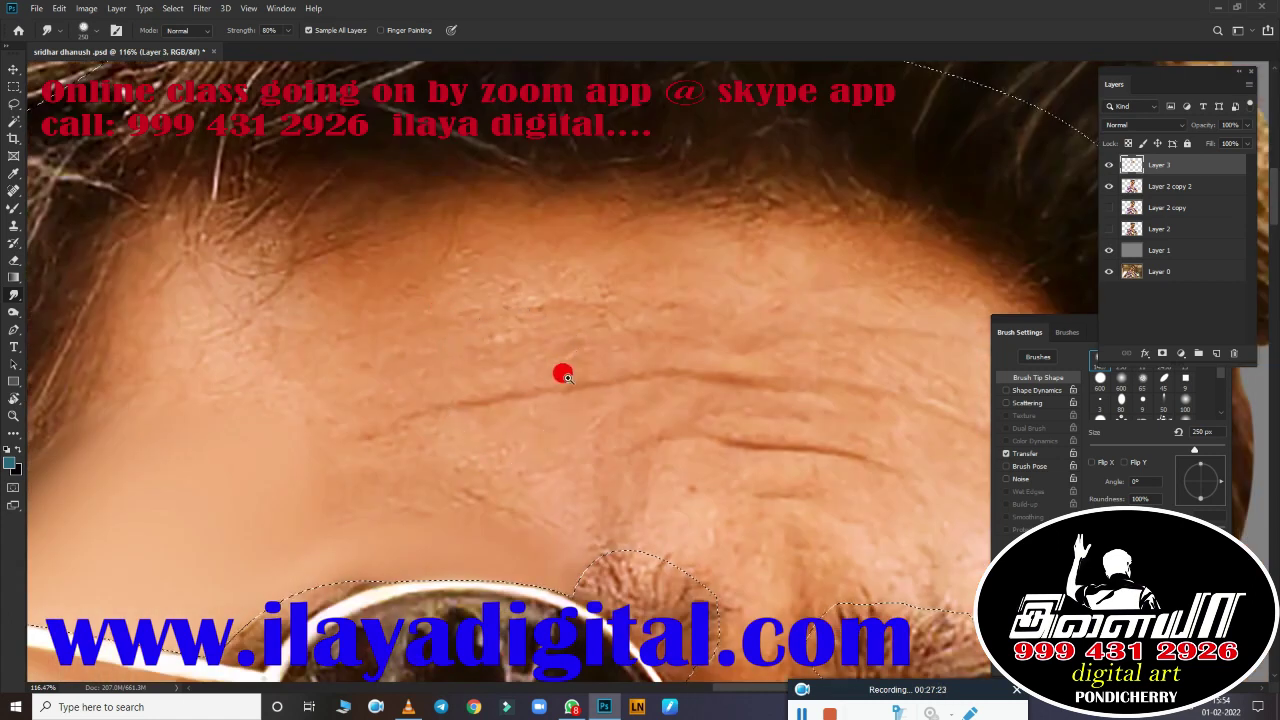
scroll(563, 371, down, 3)
key(bracketright)
key(bracketright)
key(bracketright)
key(bracketleft)
key(bracketleft)
key(bracketleft)
mouse_move(329, 340)
mouse_down()
mouse_move(309, 280)
mouse_move(360, 371)
mouse_up()
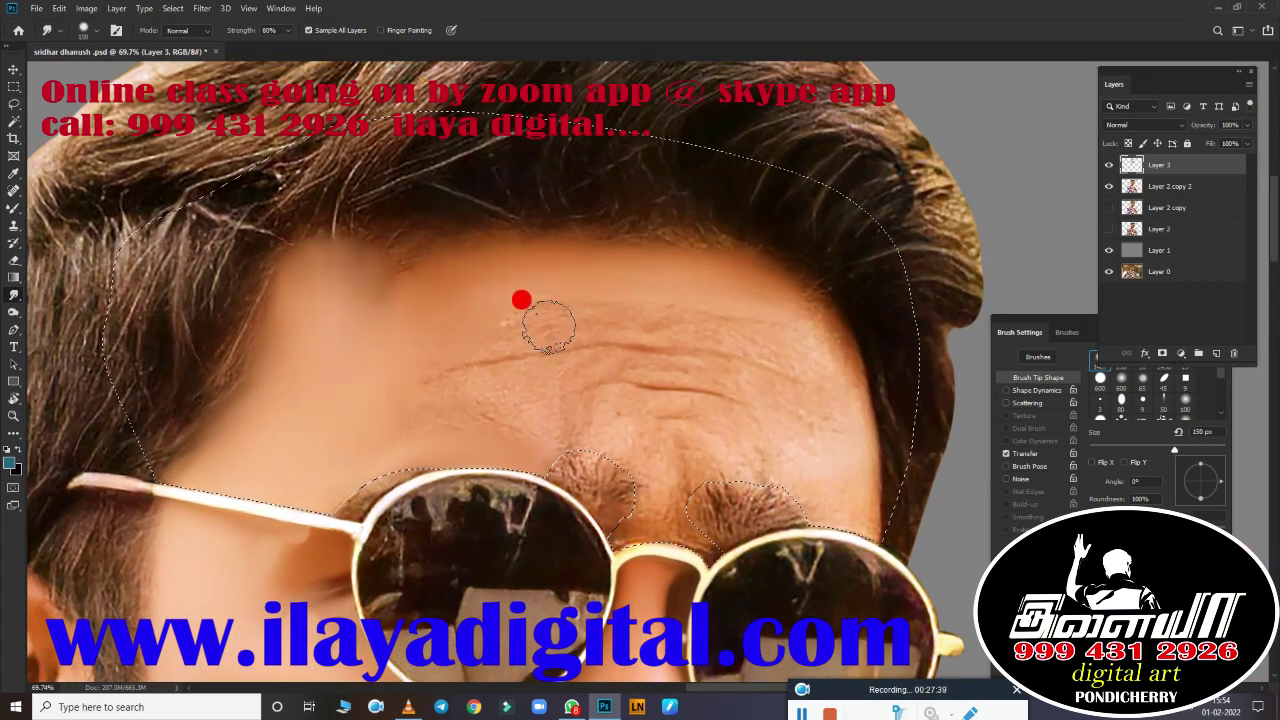
key(bracketleft)
key(bracketleft)
key(bracketleft)
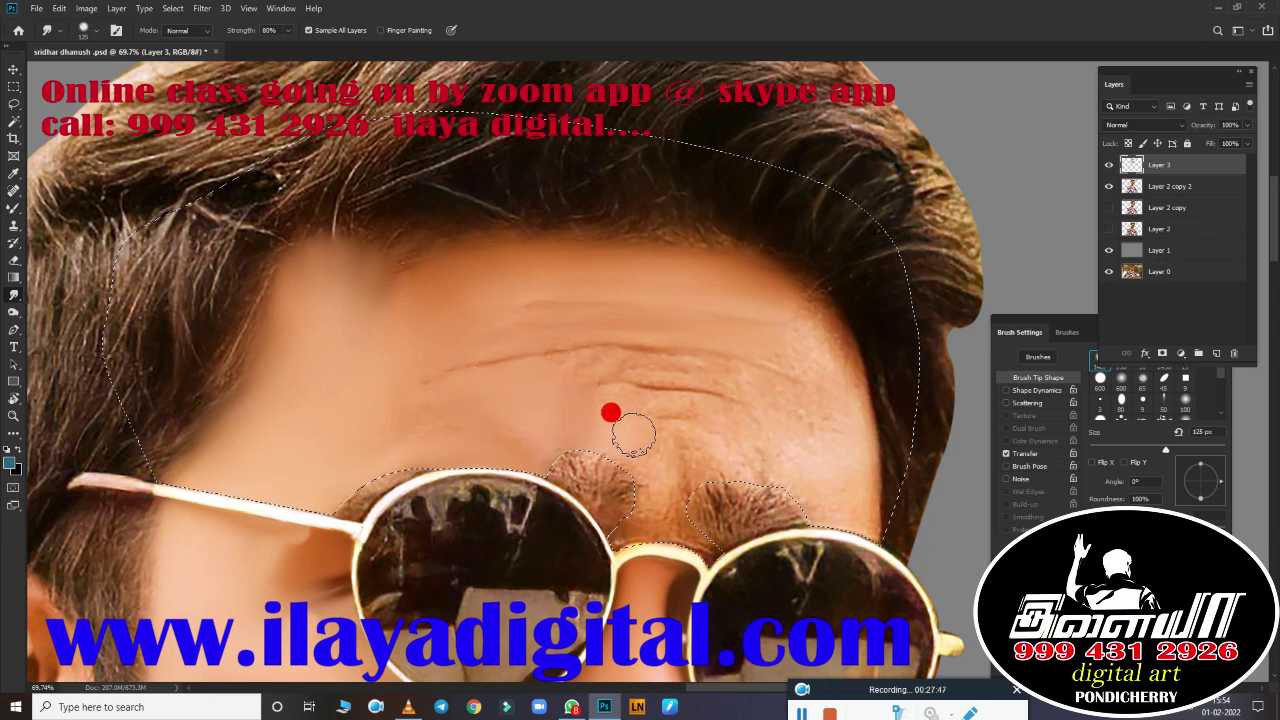
key(bracketright)
key(bracketright)
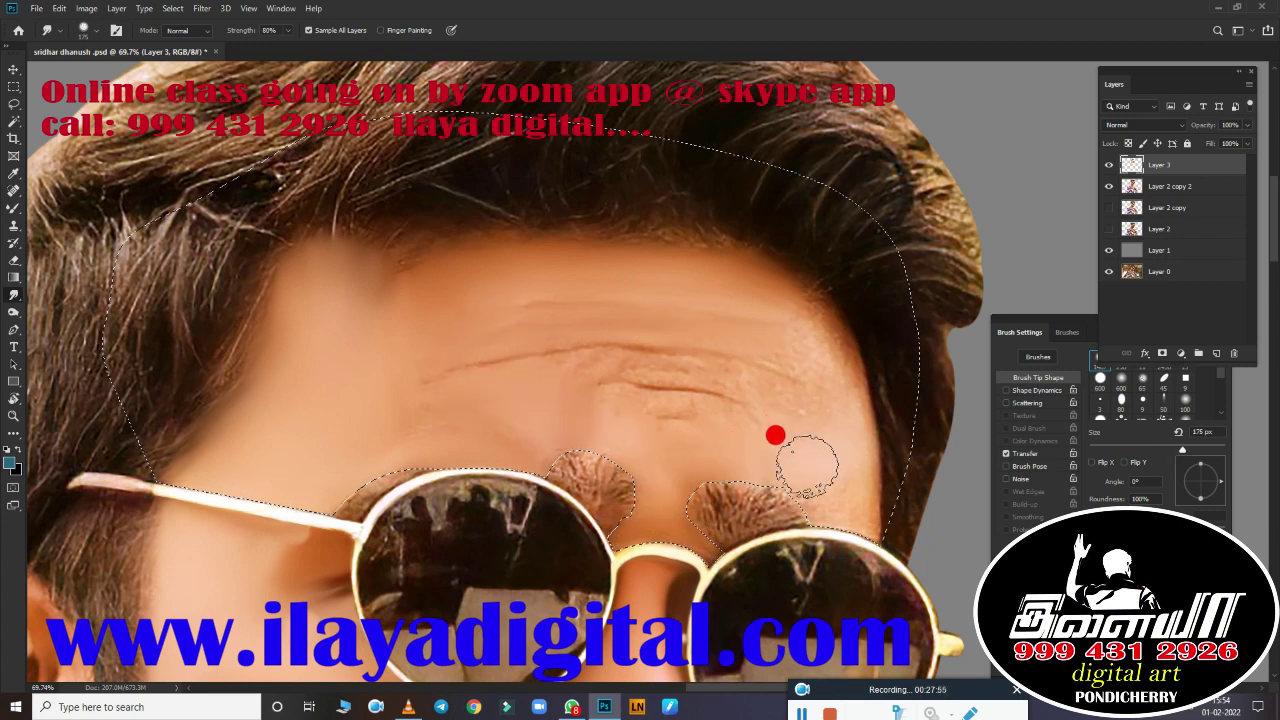
key(bracketleft)
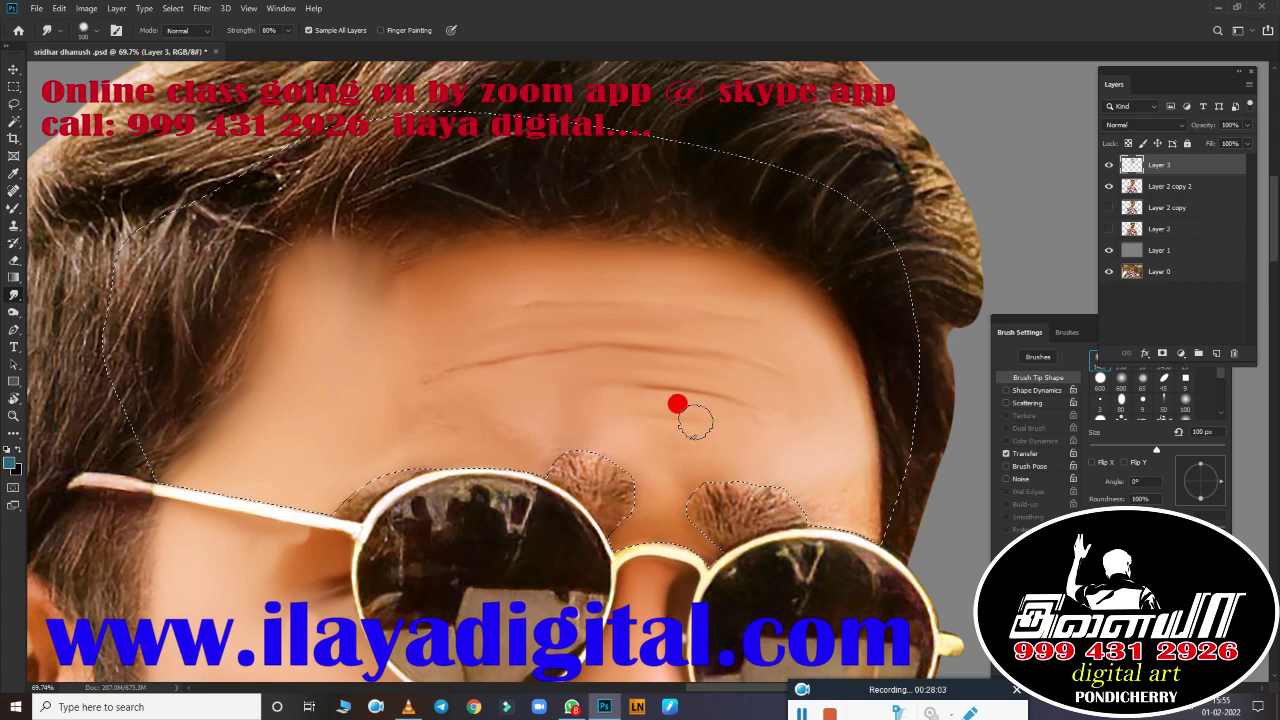
Step: Paint away the dark temple patch with the wet Mixer Brush at 250 px
key(b)
scroll(640, 380, up, 2)
key(bracketright)
key(bracketright)
key(bracketright)
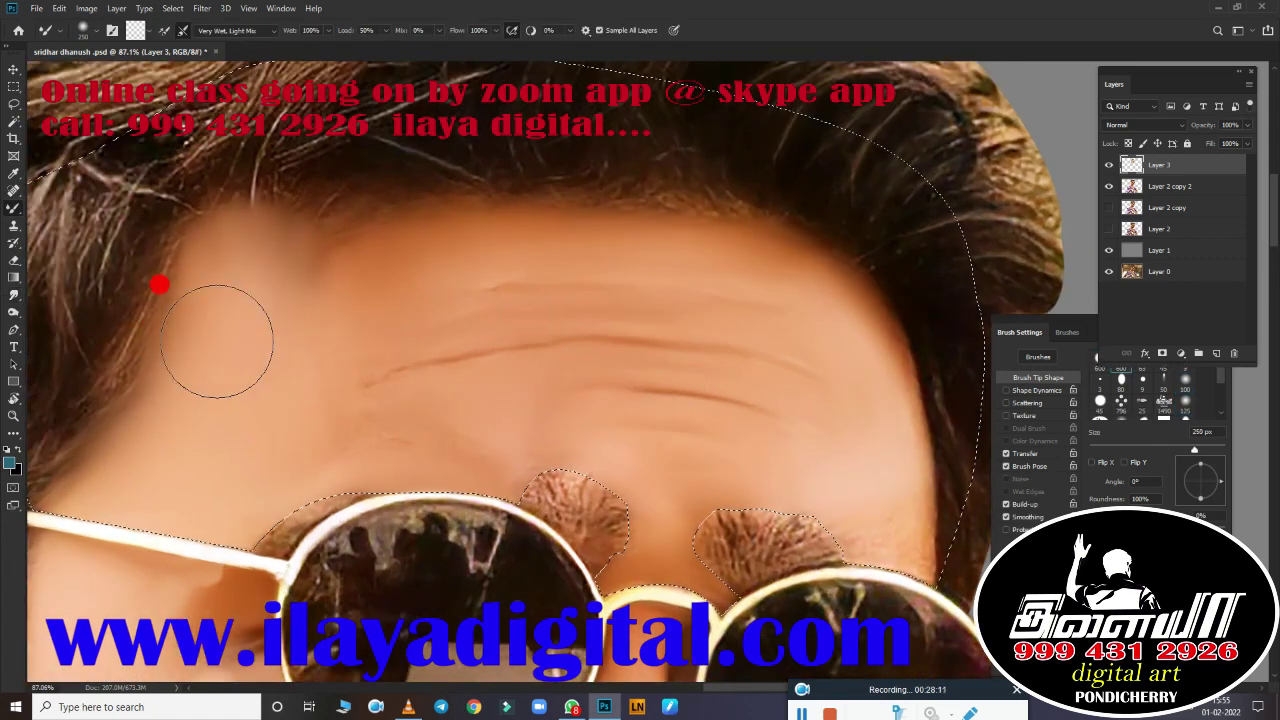
drag(214, 337, 189, 422)
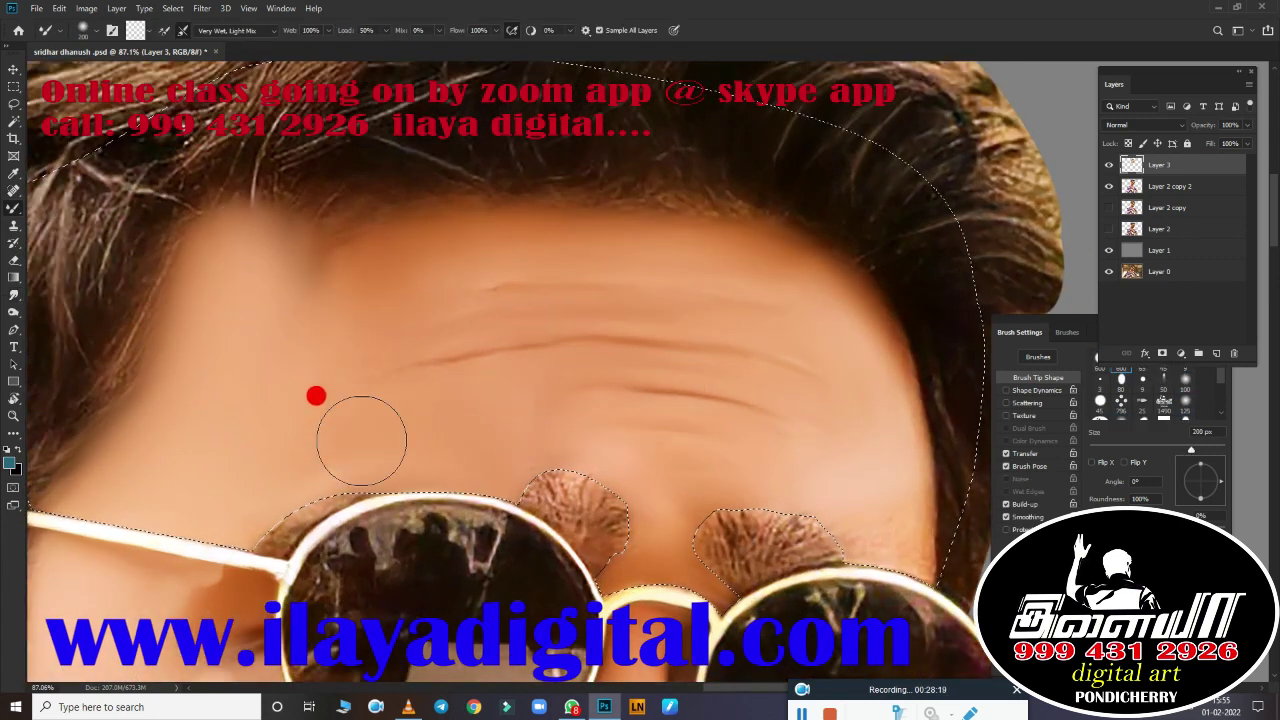
key(bracketleft)
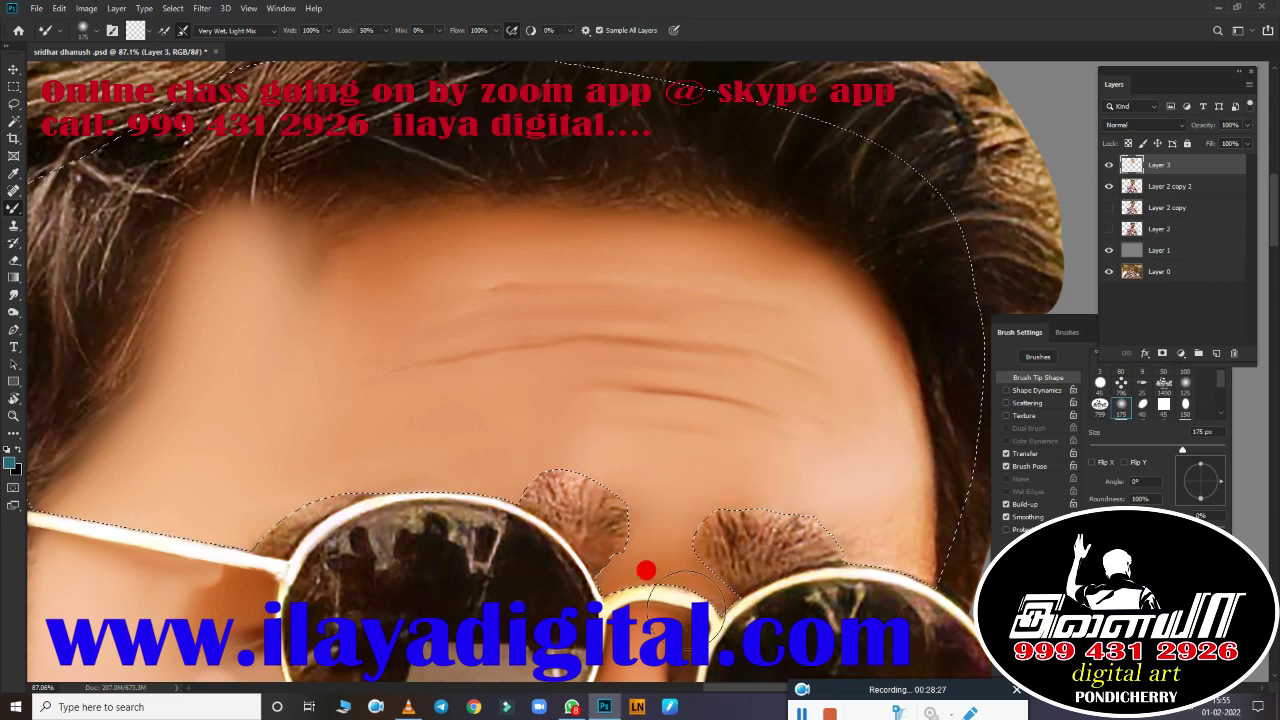
key(bracketright)
key(bracketleft)
key(bracketleft)
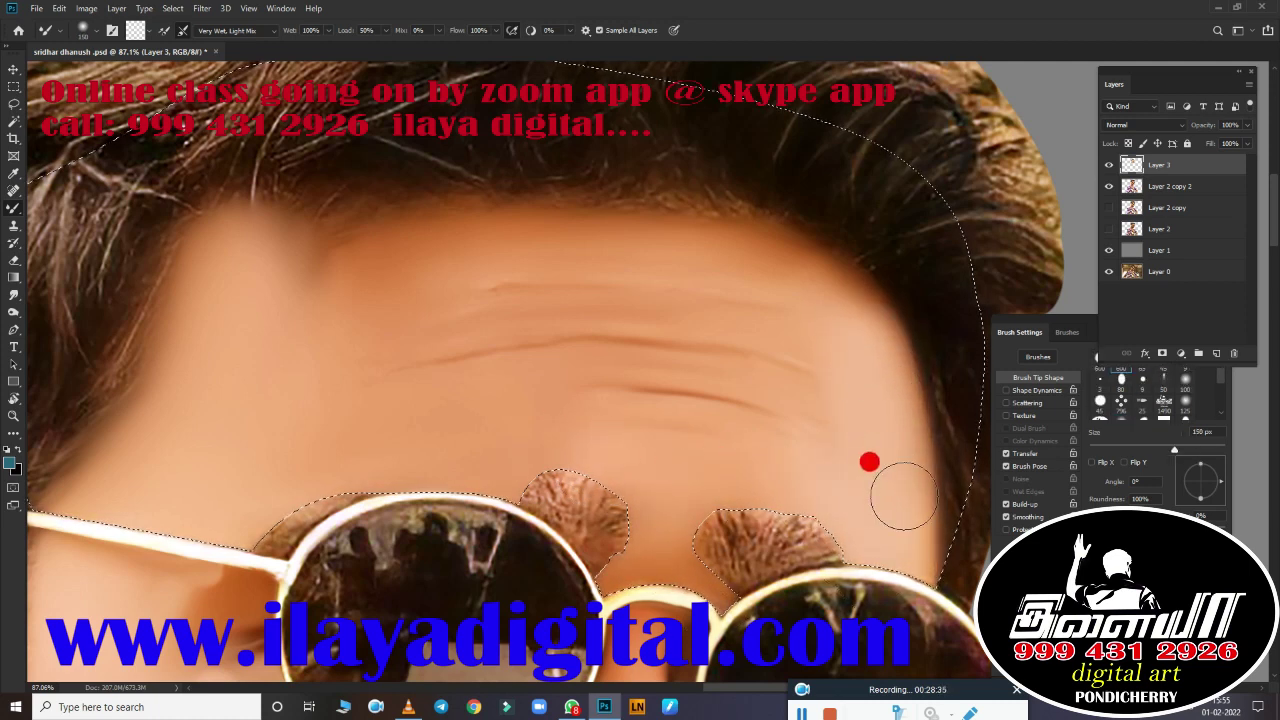
key(bracketleft)
key(bracketleft)
key(bracketleft)
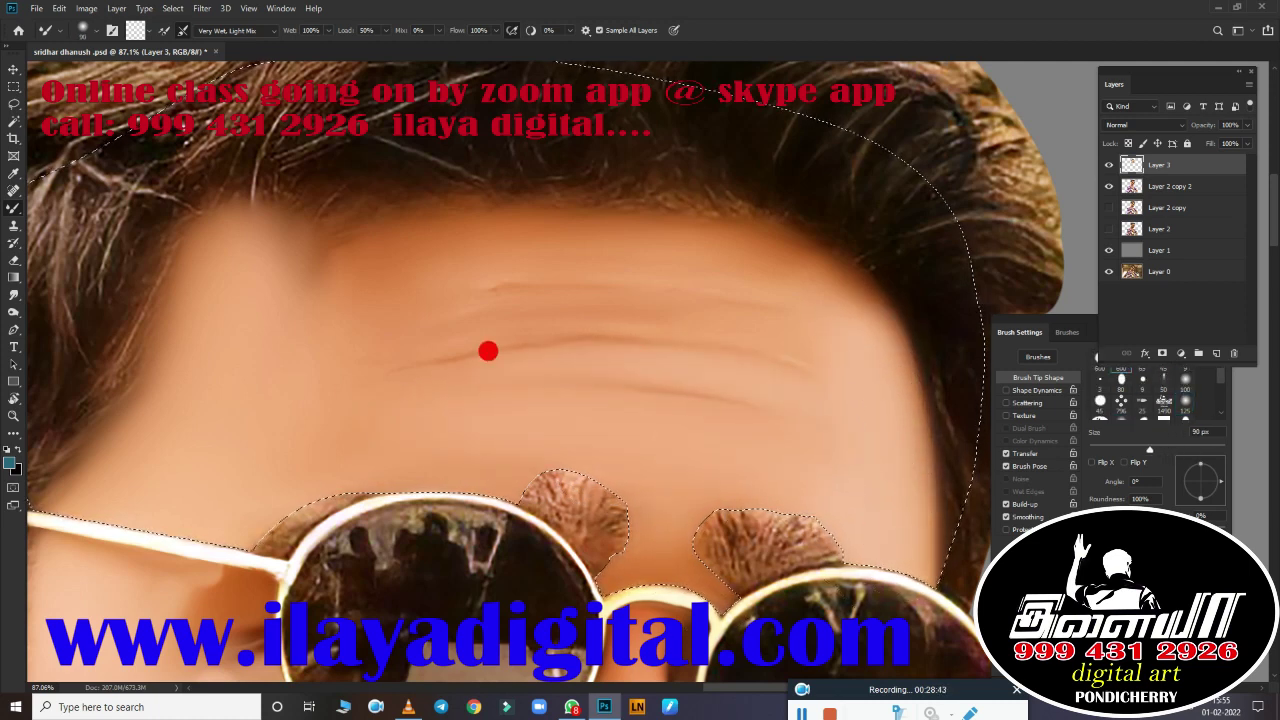
key(bracketright)
key(bracketright)
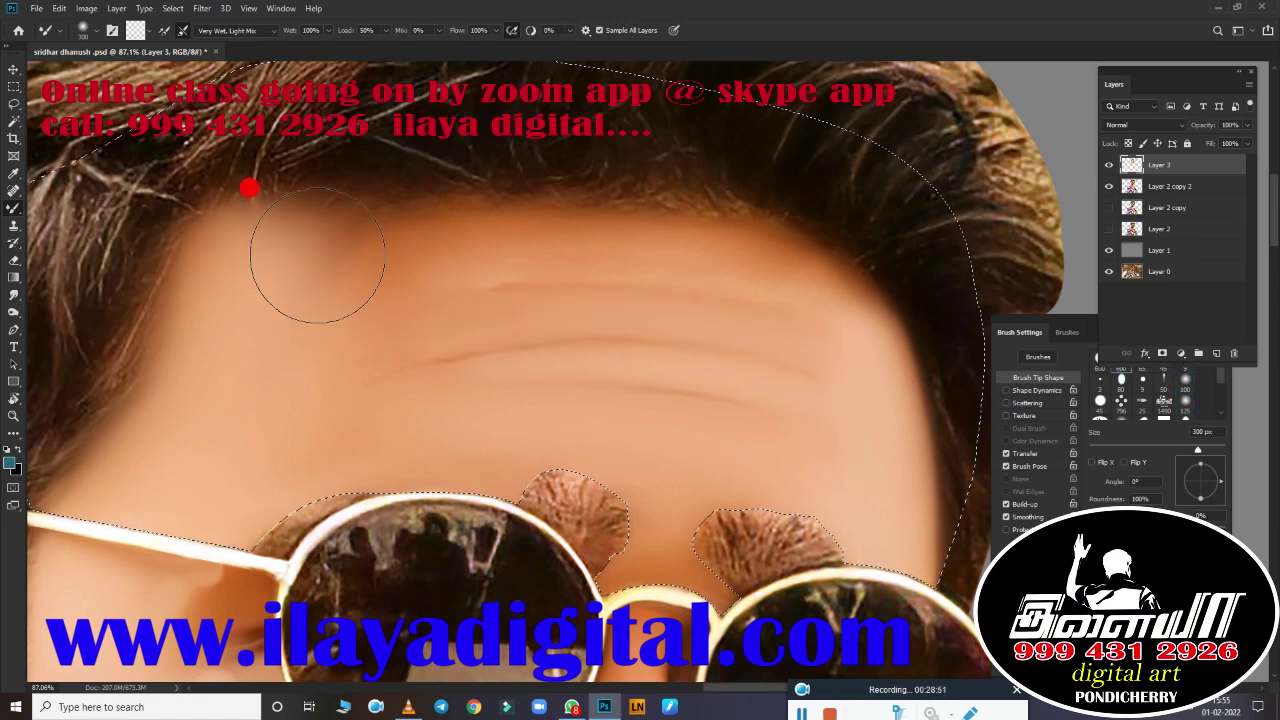
Step: Blend the forehead skin and hairline edge smooth with a 300 px brush
mouse_move(320, 286)
mouse_down()
mouse_move(388, 216)
mouse_move(651, 171)
mouse_move(614, 183)
mouse_move(294, 157)
mouse_up()
key(bracketright)
key(bracketright)
key(bracketright)
mouse_move(248, 305)
mouse_down()
mouse_move(414, 271)
mouse_move(623, 271)
mouse_move(860, 300)
mouse_up()
key(bracketleft)
key(bracketleft)
key(bracketleft)
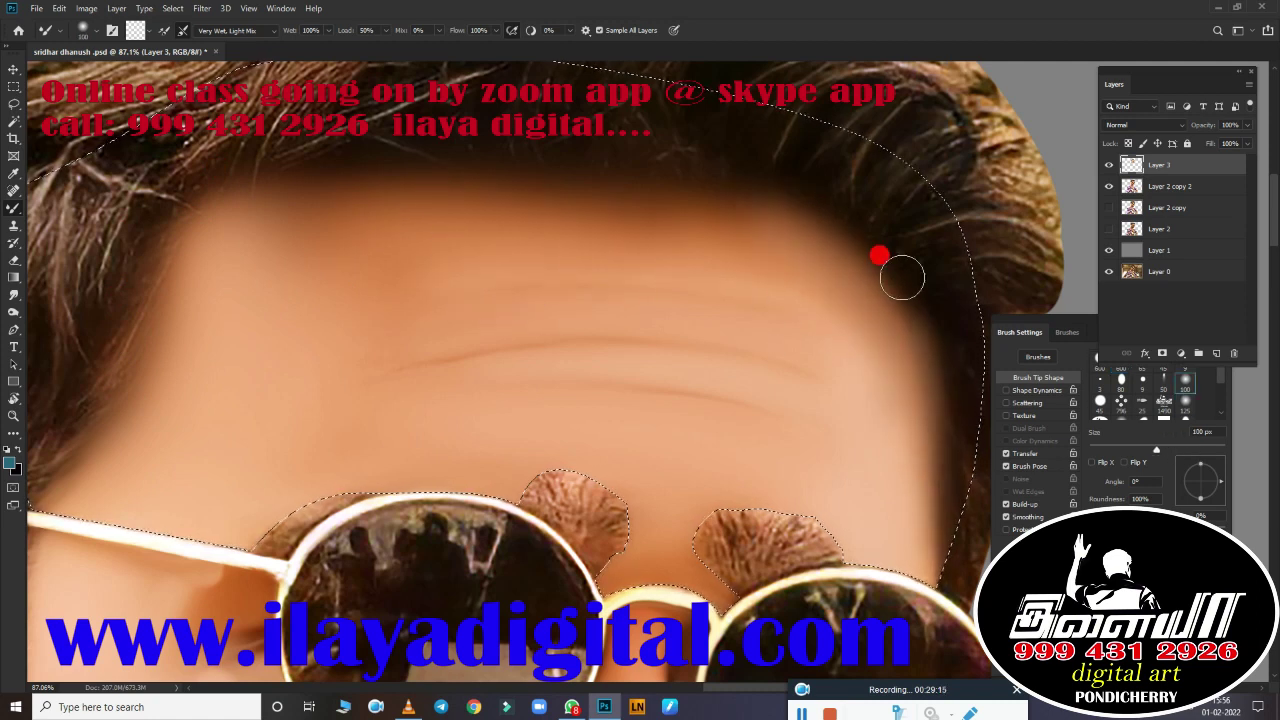
key(bracketright)
key(r)
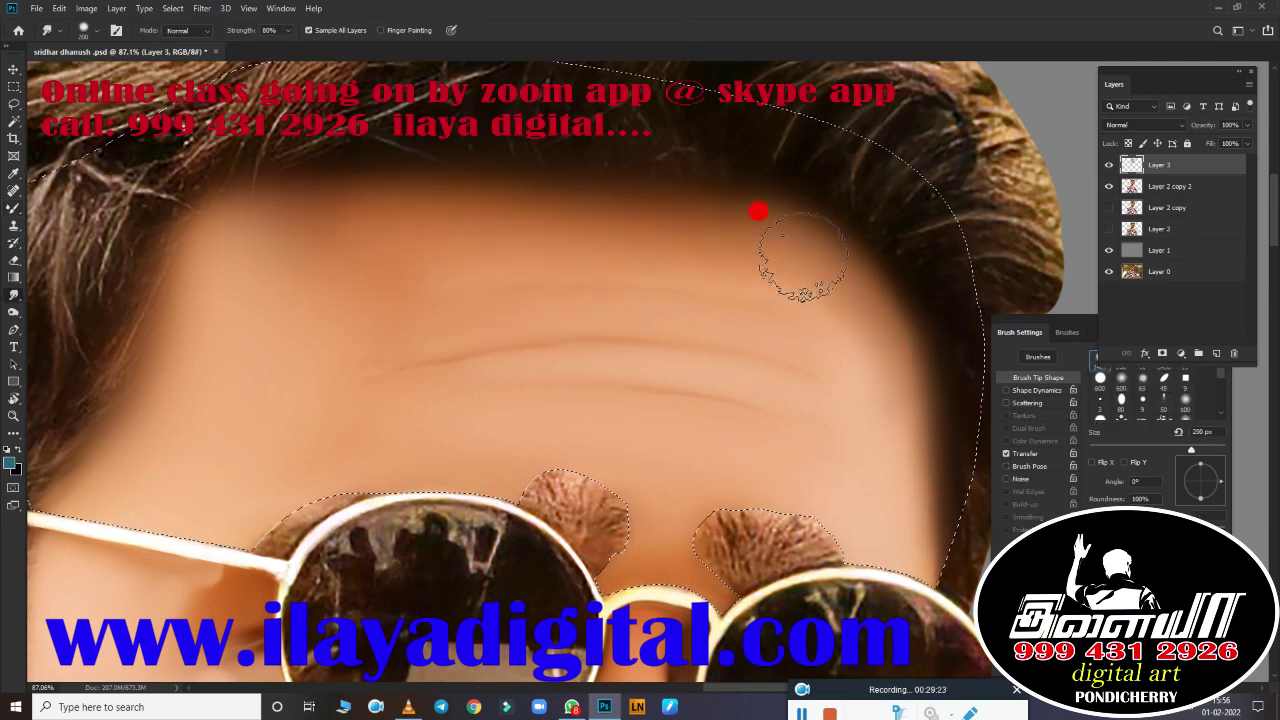
key(bracketright)
key(bracketright)
key(bracketright)
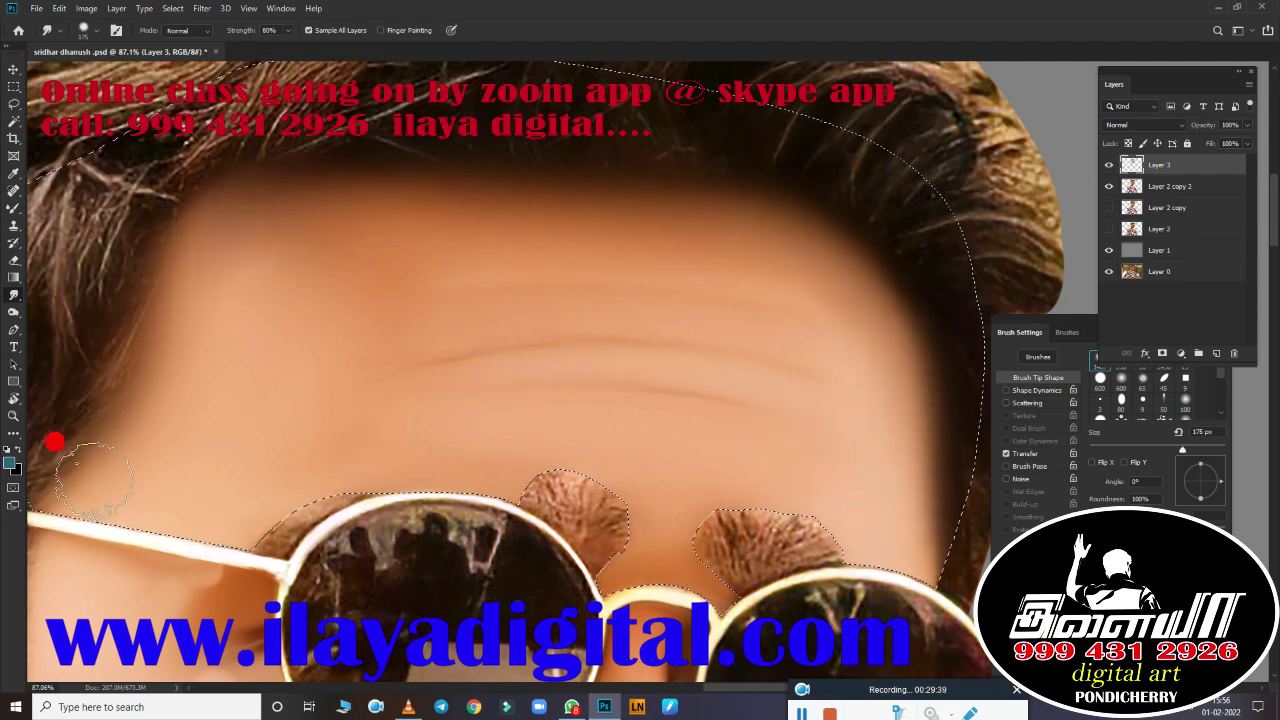
mouse_move(657, 453)
mouse_down()
mouse_move(314, 282)
mouse_move(660, 406)
mouse_up()
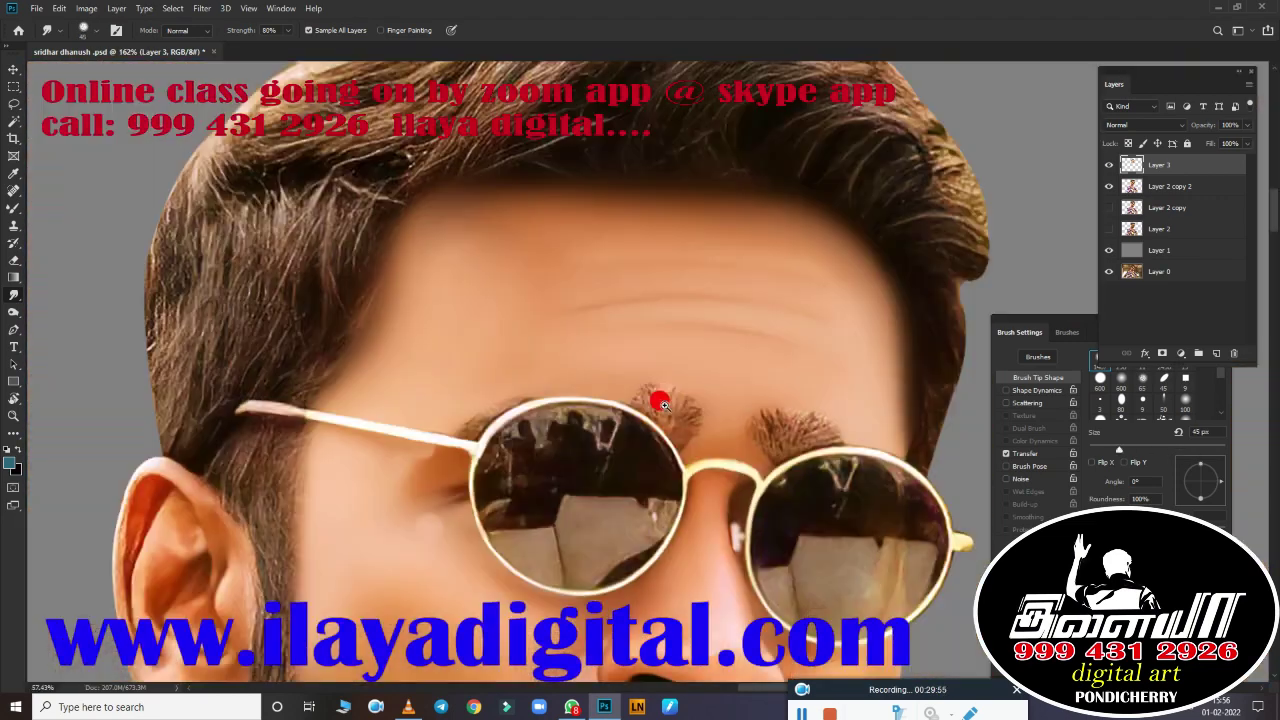
Step: Hide the forehead layer, add a new empty layer, and zoom in on the eyebrow
click(1108, 164)
key(bracketleft)
key(bracketleft)
key(bracketleft)
click(1216, 353)
drag(560, 380, 608, 380)
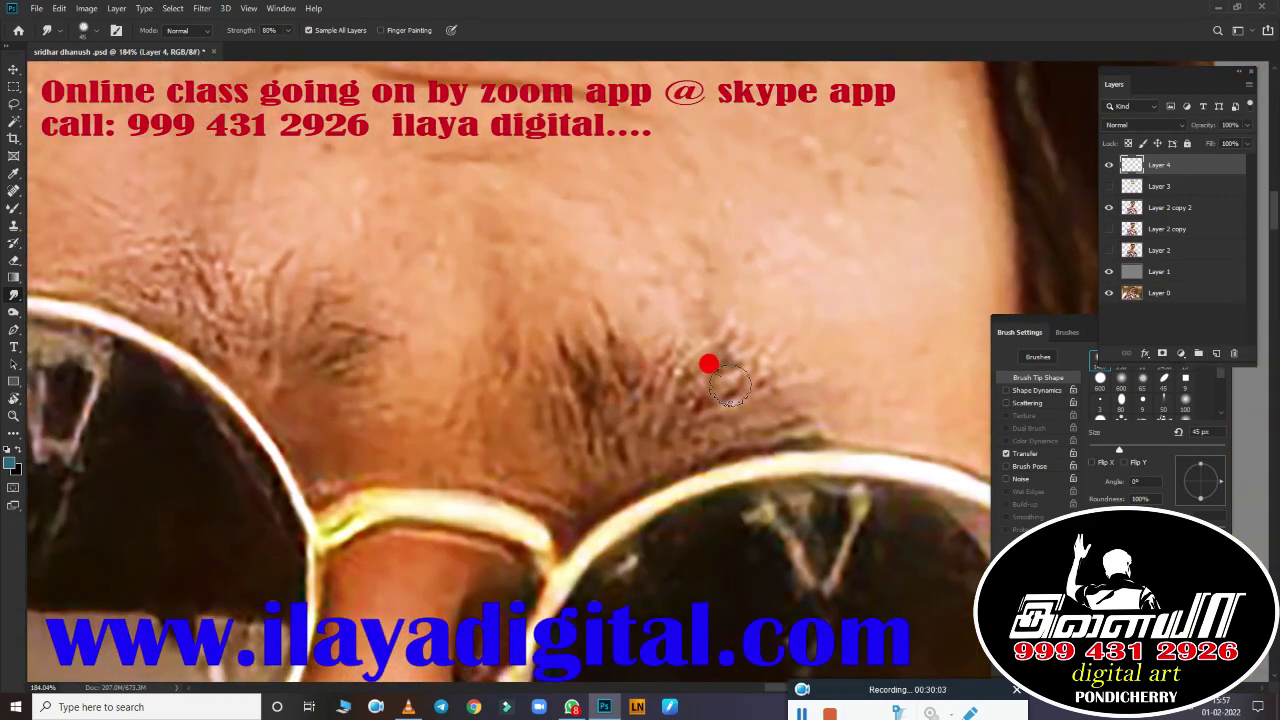
Step: Smudge the eyebrow hairs up and outward into smooth painted strands
drag(694, 397, 789, 382)
drag(560, 383, 760, 350)
mouse_move(595, 464)
mouse_down()
mouse_move(709, 406)
mouse_move(623, 360)
mouse_move(738, 270)
mouse_up()
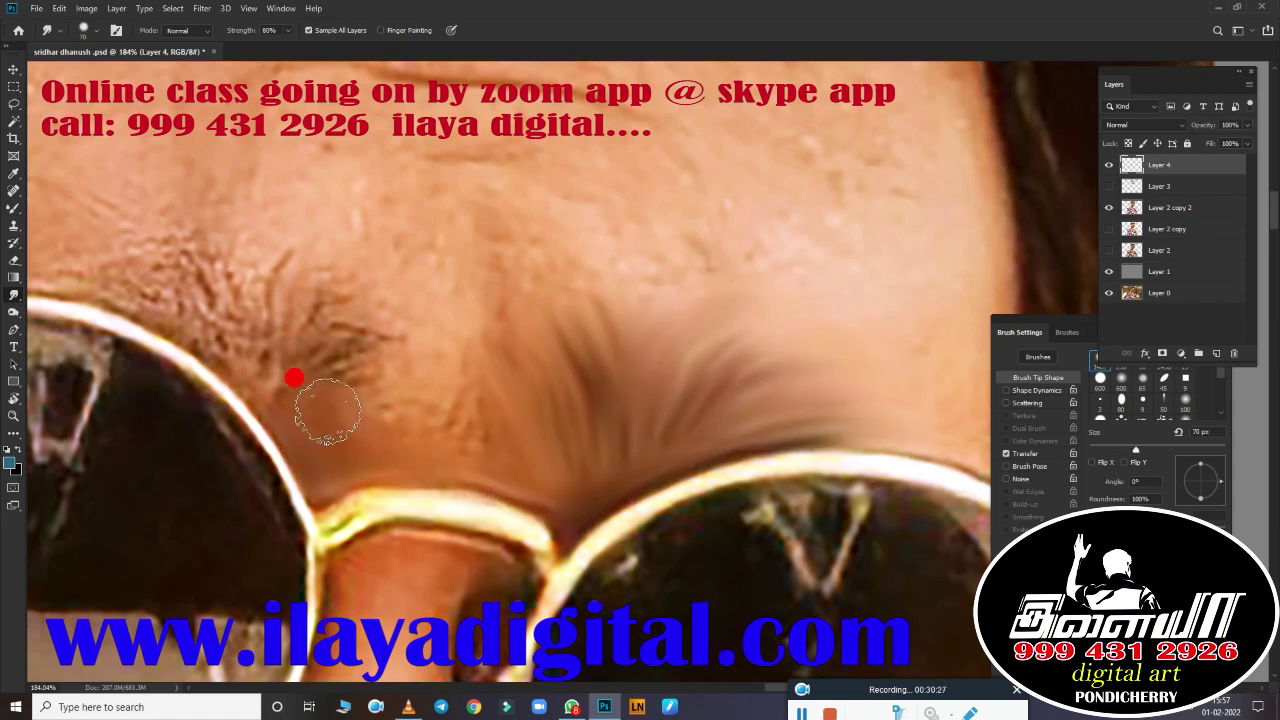
mouse_move(293, 378)
mouse_down()
mouse_move(369, 263)
mouse_move(540, 364)
mouse_move(623, 443)
mouse_move(617, 371)
mouse_move(240, 340)
mouse_up()
key(bracketright)
key(bracketright)
key(bracketright)
key(bracketleft)
key(bracketleft)
key(bracketleft)
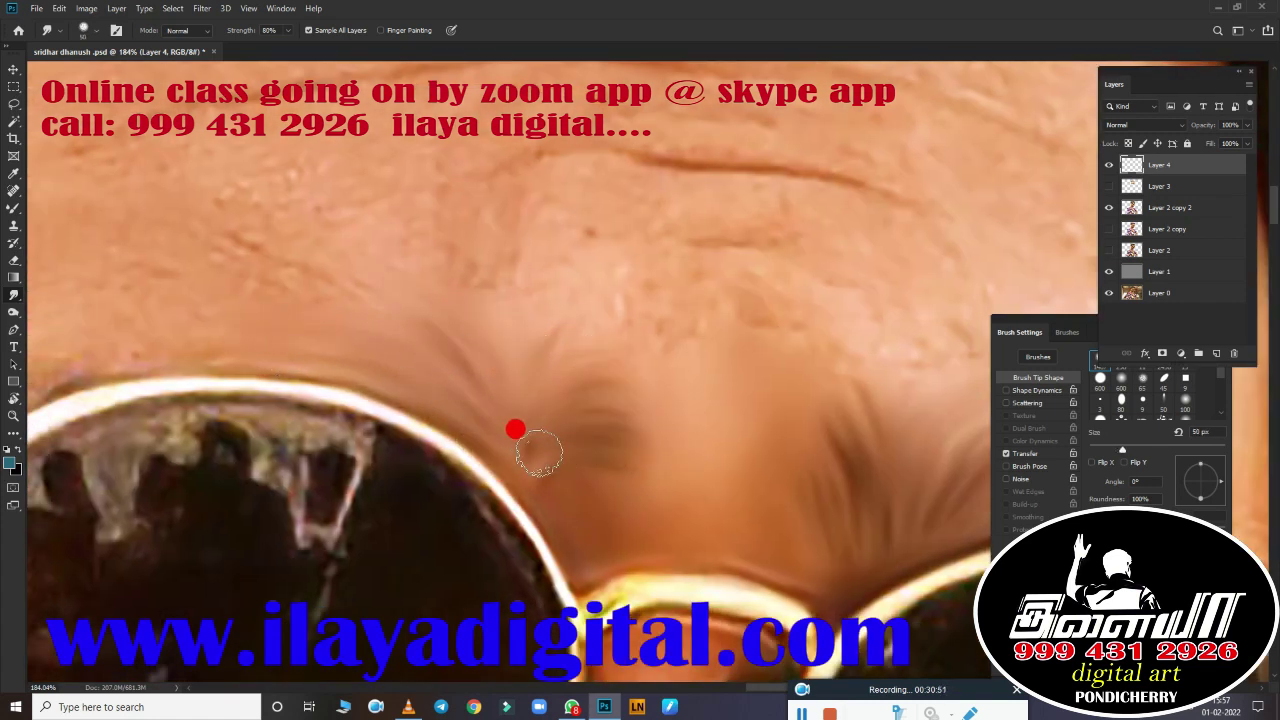
scroll(515, 430, right, 5)
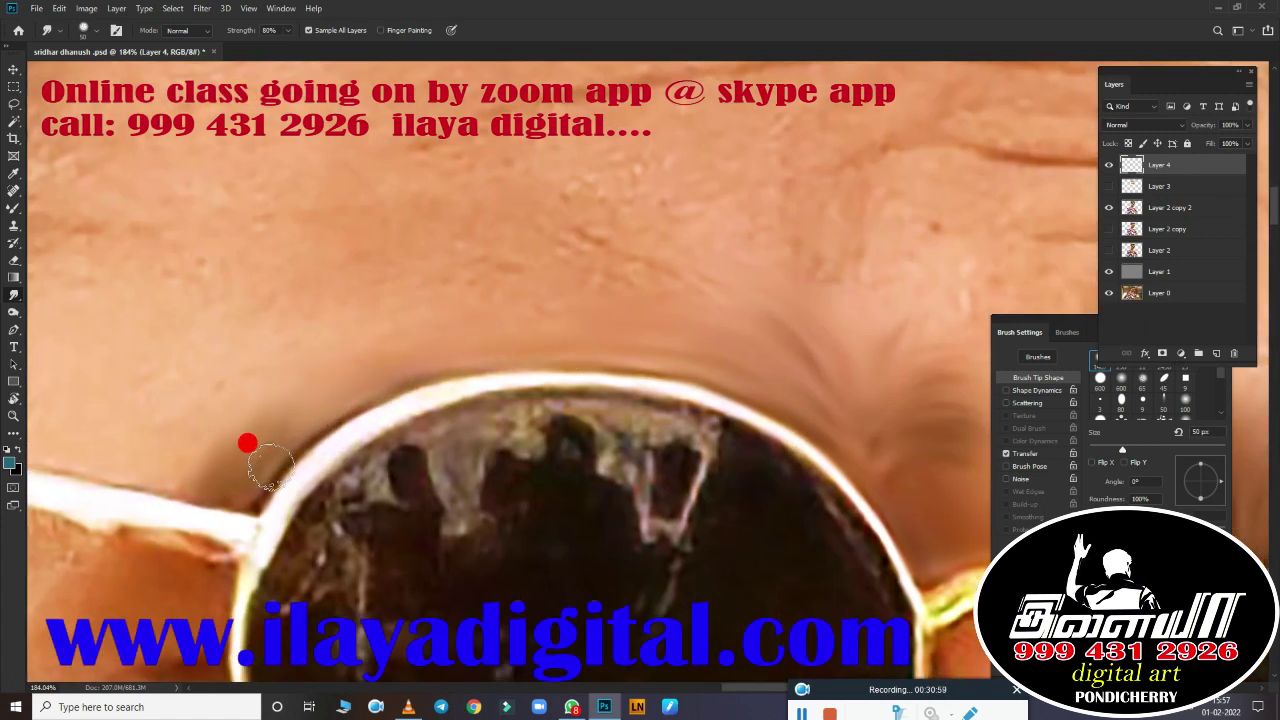
scroll(620, 437, down, 5)
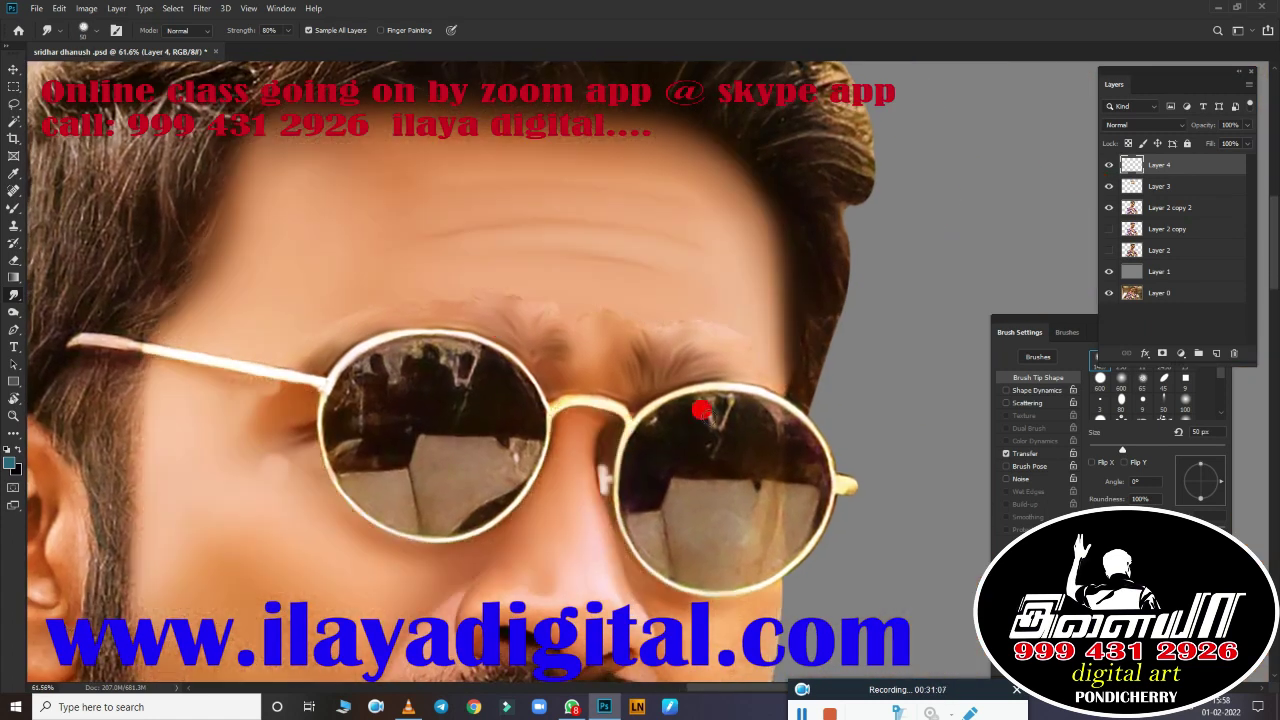
scroll(365, 440, up, 3)
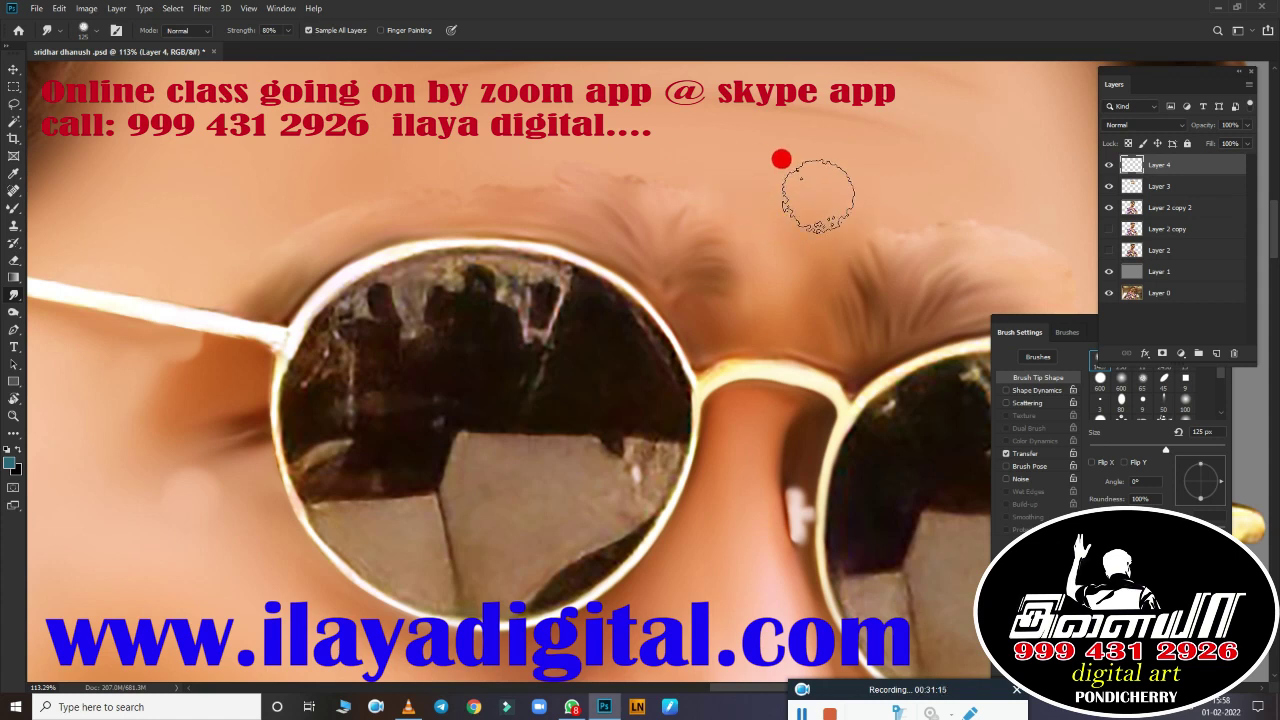
Step: Refine the eyebrow strokes with the wet Mixer Brush and the Eraser
key(b)
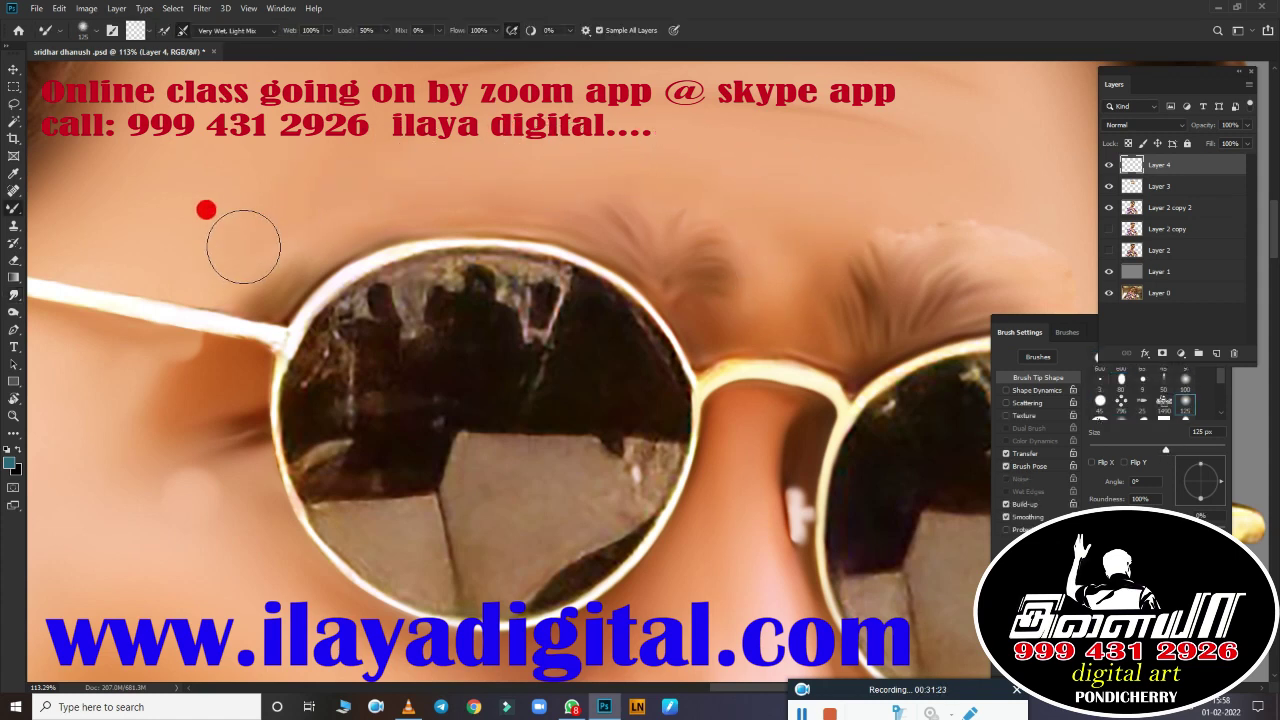
scroll(243, 246, right, 5)
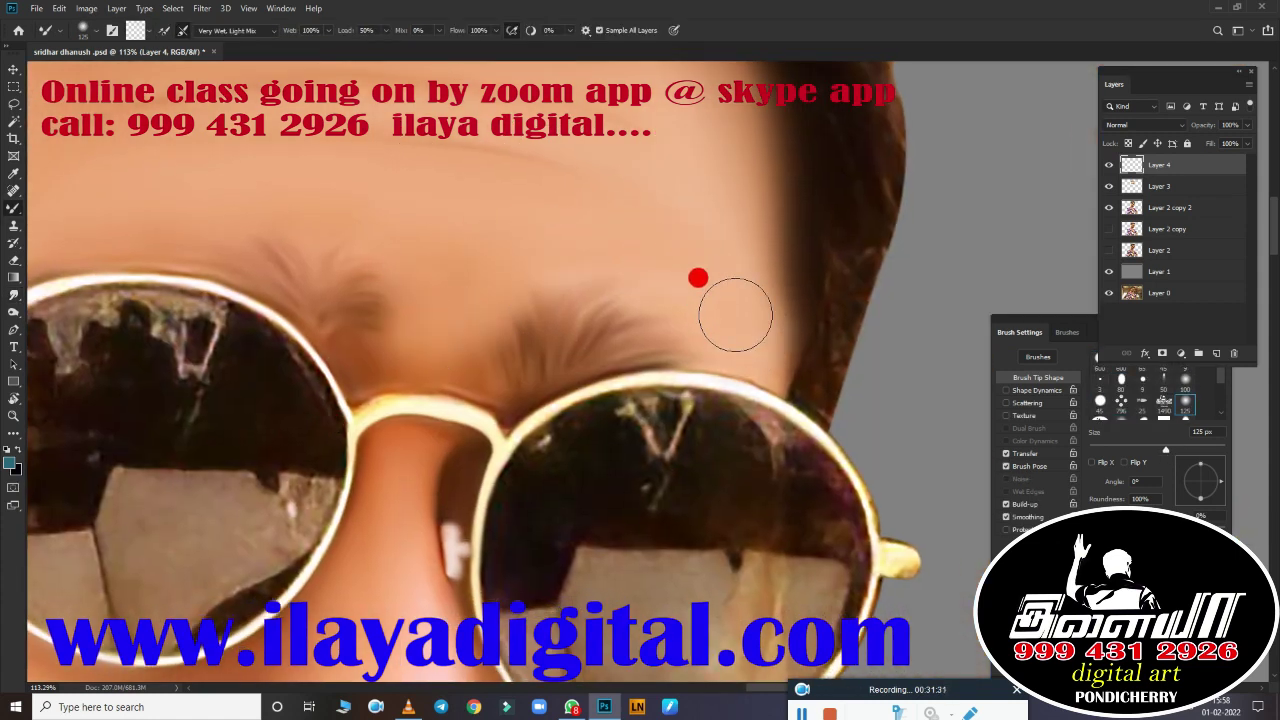
scroll(466, 457, up, 2)
scroll(466, 457, up, 2)
key(e)
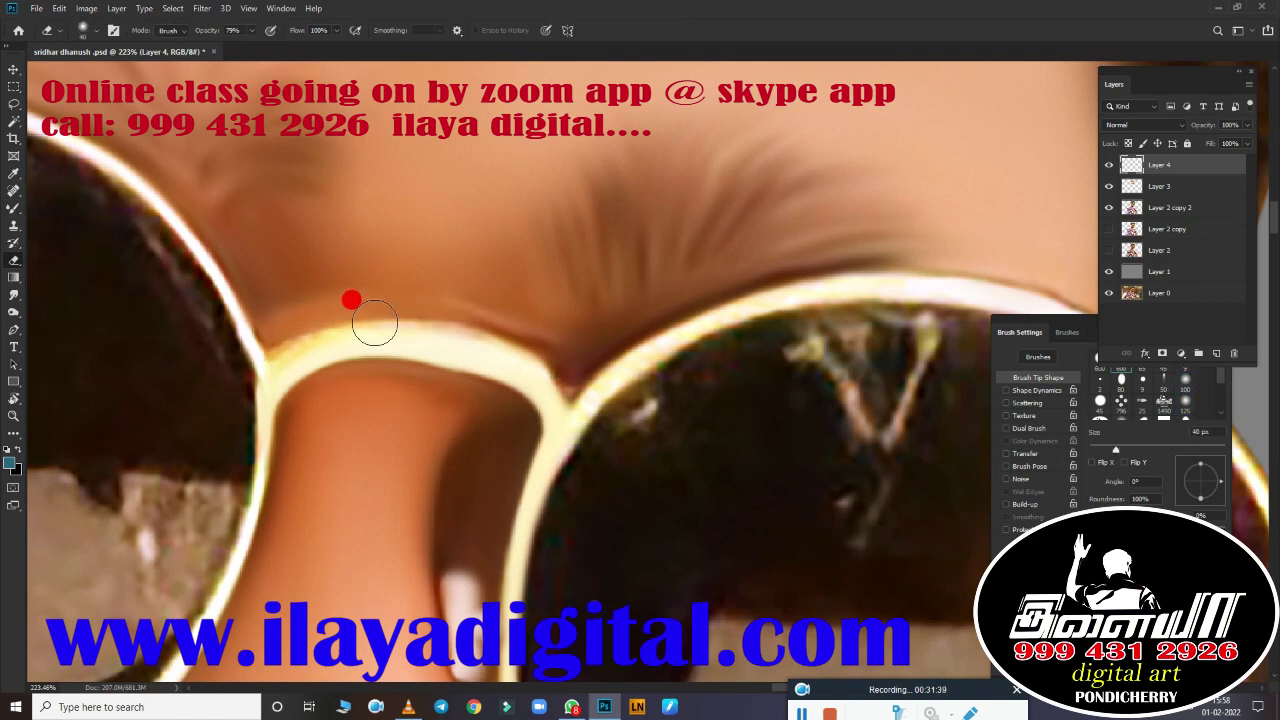
Step: Fit the portrait on screen, remove the hidden forehead layer, and save the file
key(ctrl+0)
key(ctrl+z)
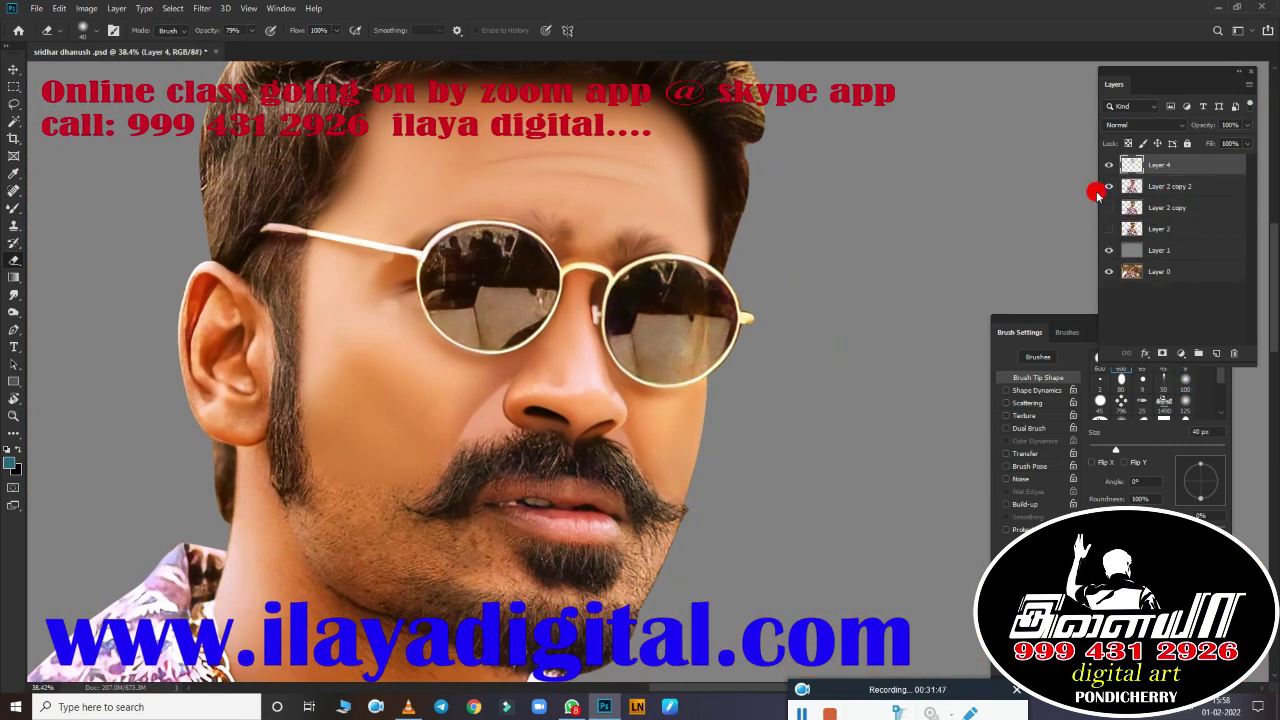
key(ctrl+s)
scroll(587, 311, up, 3)
scroll(623, 423, up, 2)
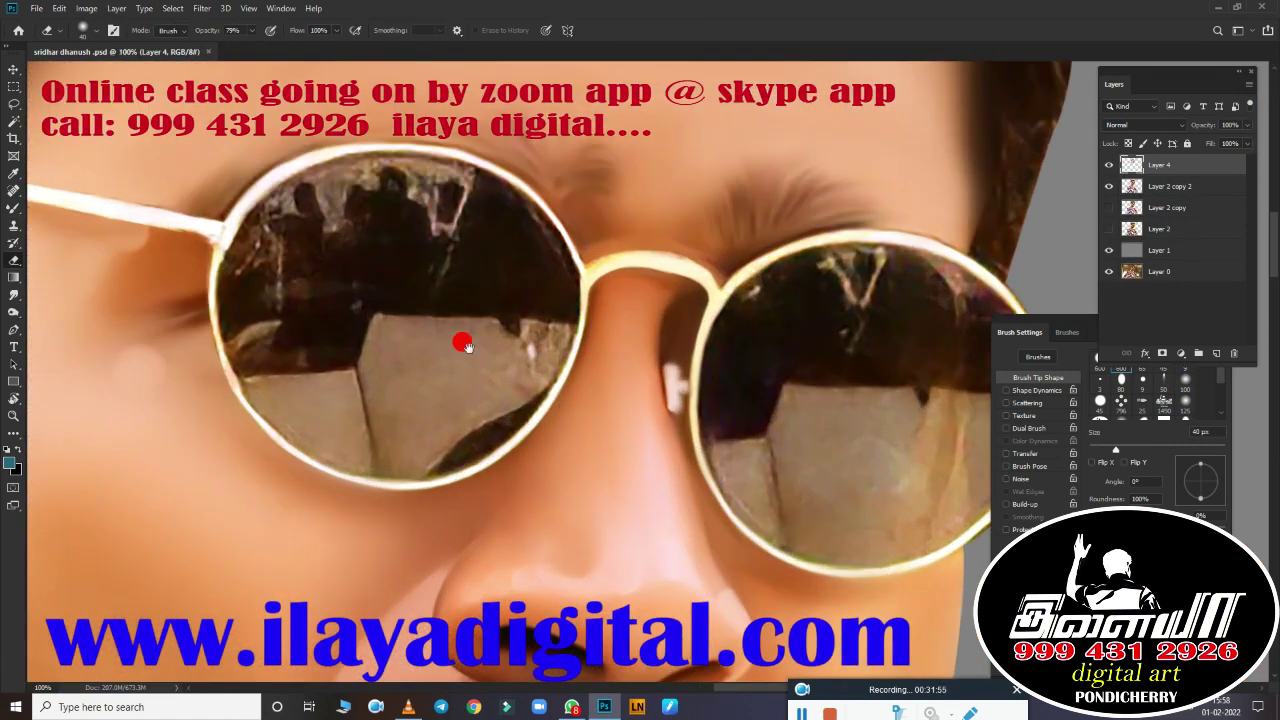
scroll(463, 343, down, 3)
key(p)
scroll(506, 300, up, 2)
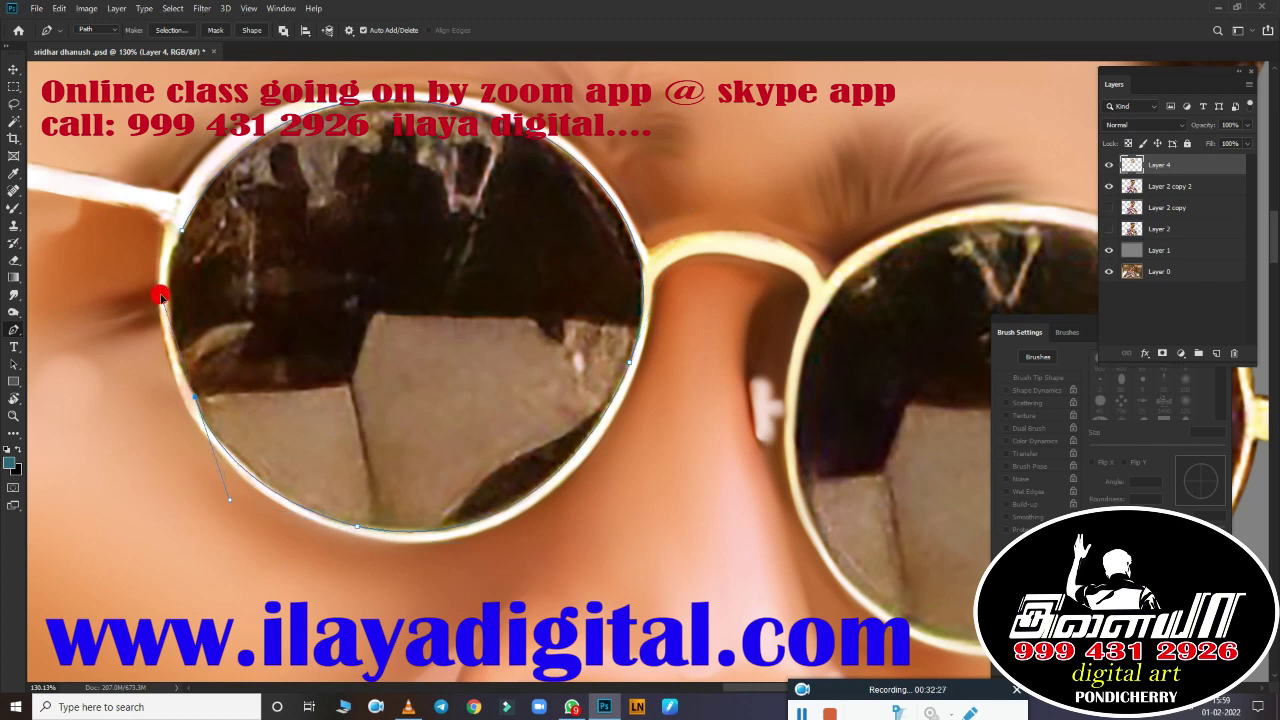
Step: Select the left lens and smear its people reflection and light wedges with the Mixer Brush
key(ctrl+Return)
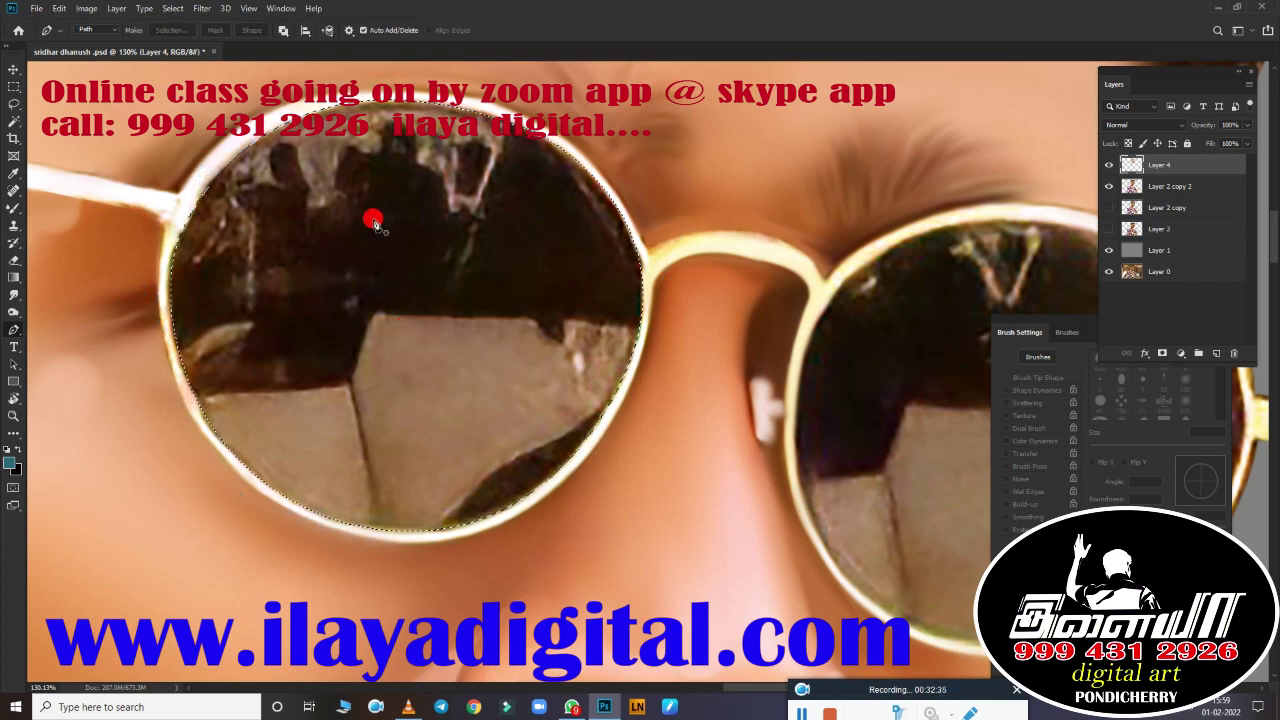
scroll(428, 300, up, 2)
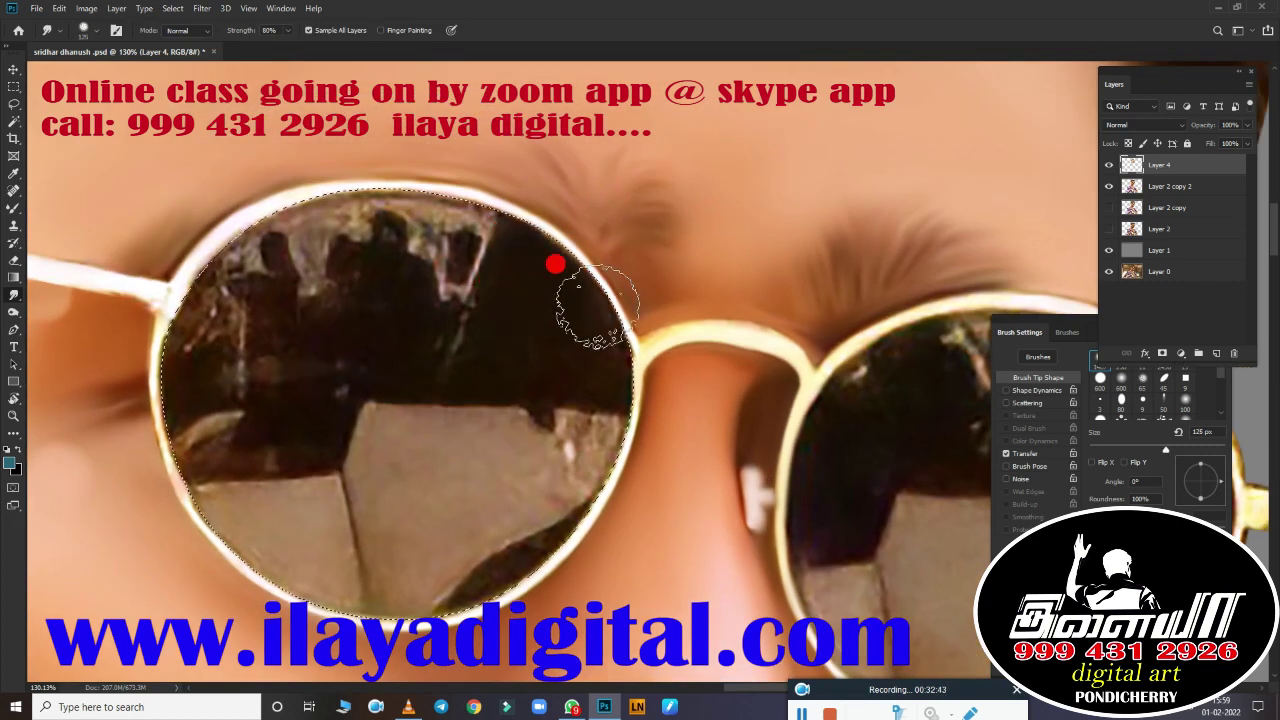
key(b)
mouse_move(307, 237)
mouse_down()
mouse_move(460, 251)
mouse_move(195, 343)
mouse_move(243, 423)
mouse_move(286, 257)
mouse_move(563, 428)
mouse_up()
key(bracketright)
key(bracketright)
mouse_move(457, 452)
mouse_down()
mouse_move(463, 466)
mouse_move(231, 500)
mouse_move(140, 429)
mouse_move(296, 477)
mouse_move(397, 237)
mouse_move(209, 177)
mouse_move(346, 183)
mouse_move(158, 427)
mouse_move(303, 549)
mouse_move(529, 380)
mouse_move(354, 383)
mouse_move(433, 572)
mouse_up()
Step: Deselect the lens and fit the whole image on screen
key(bracketright)
key(ctrl+d)
key(ctrl+0)
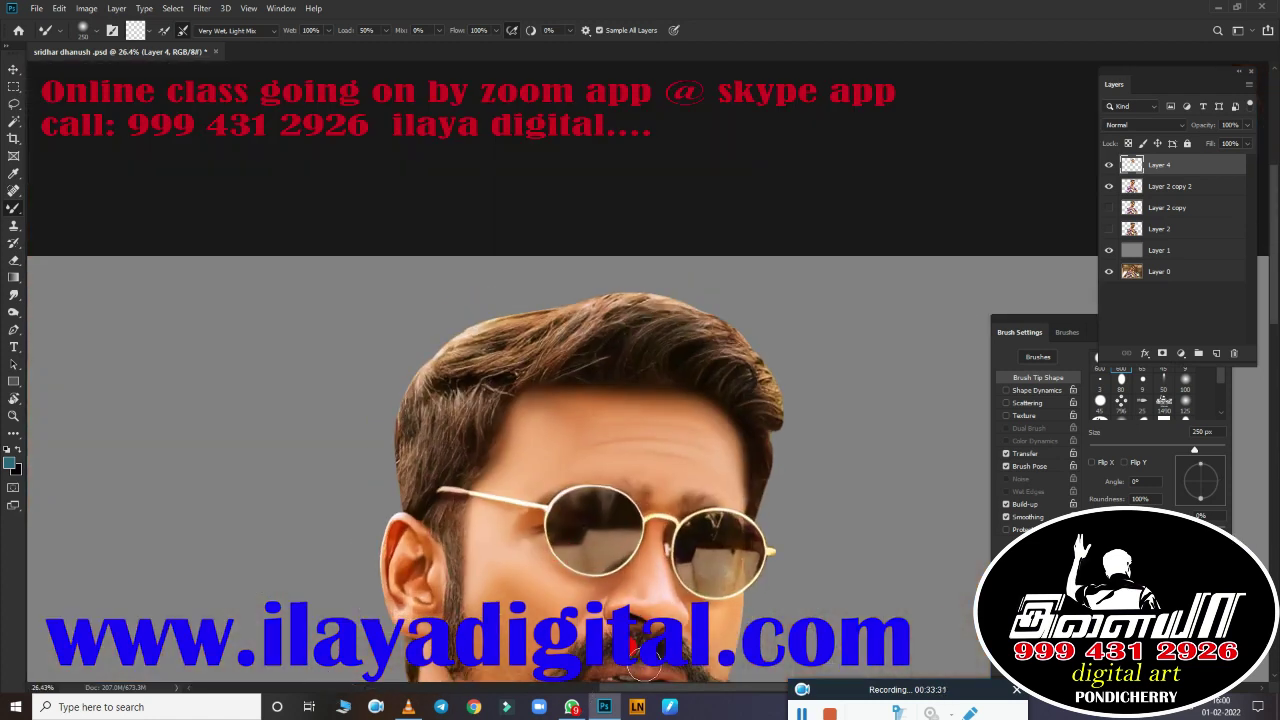
alt+scroll(886, 557, up, 5)
alt+scroll(669, 291, down, 2)
alt+scroll(291, 157, up, 2)
key(p)
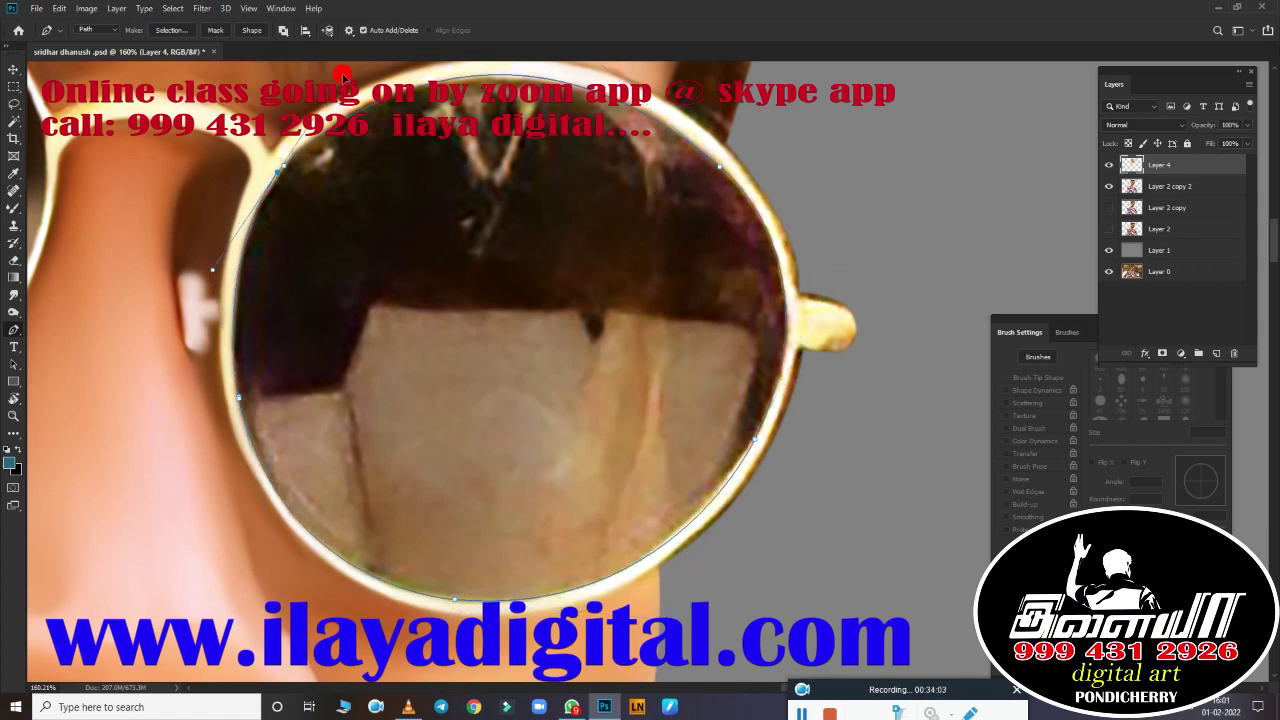
Step: Select the right lens and smooth its upper reflection into a dark gradient with the Mixer Brush
key(ctrl+Return)
key(b)
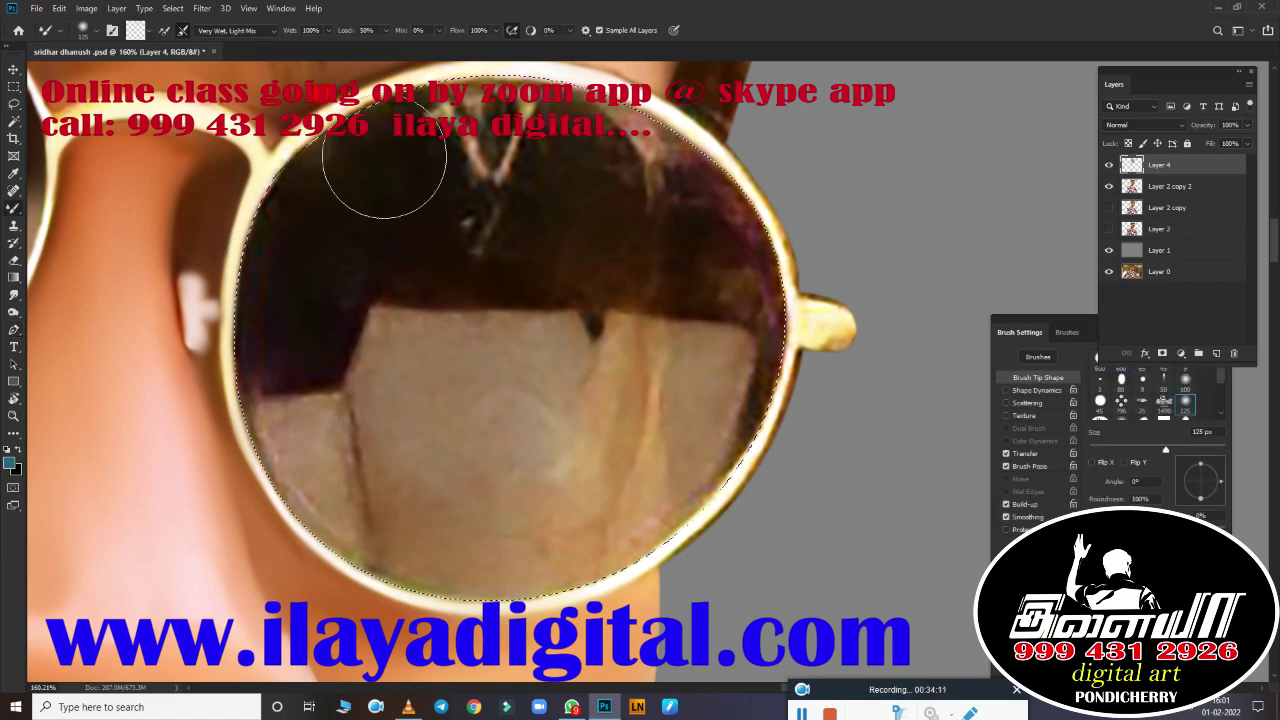
mouse_move(384, 160)
mouse_down()
mouse_move(457, 186)
mouse_move(583, 137)
mouse_move(757, 286)
mouse_up()
key(bracketright)
key(bracketright)
key(bracketright)
key(bracketleft)
drag(689, 226, 505, 362)
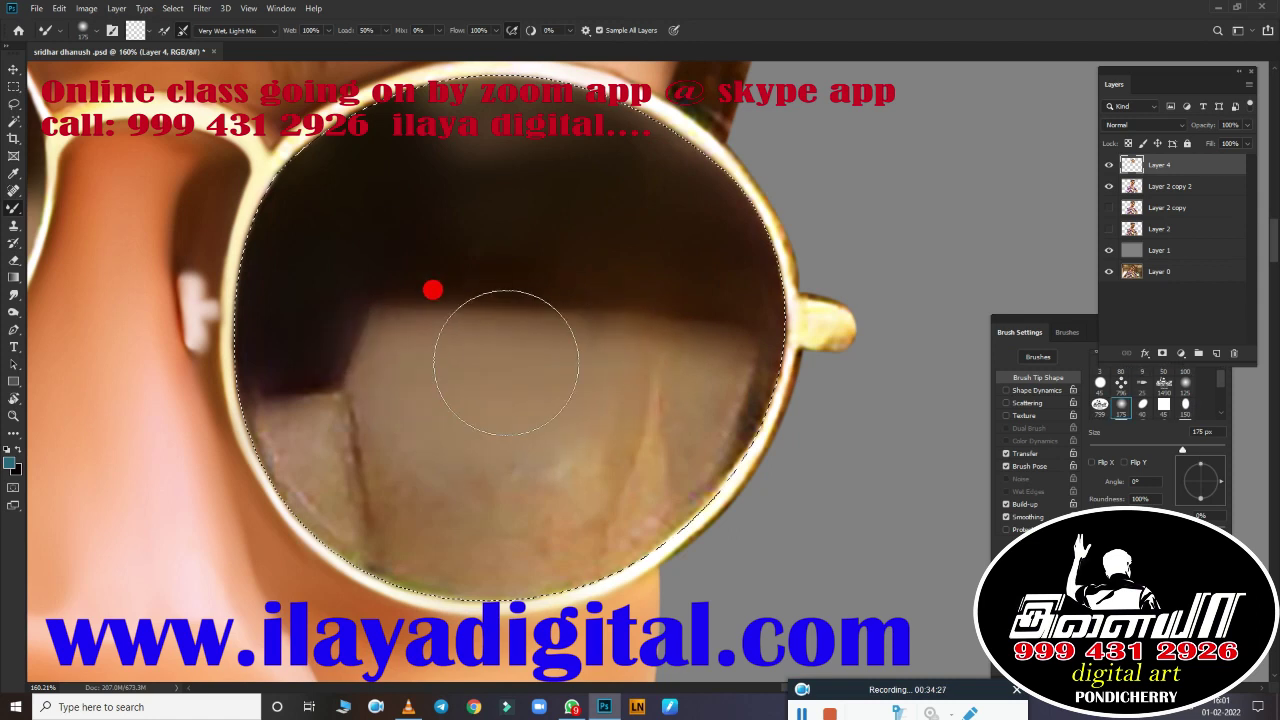
Step: Even out the lower lens reflection and darken the upper lens area on Layer 4
mouse_move(358, 544)
mouse_down()
mouse_move(700, 414)
mouse_move(300, 428)
mouse_up()
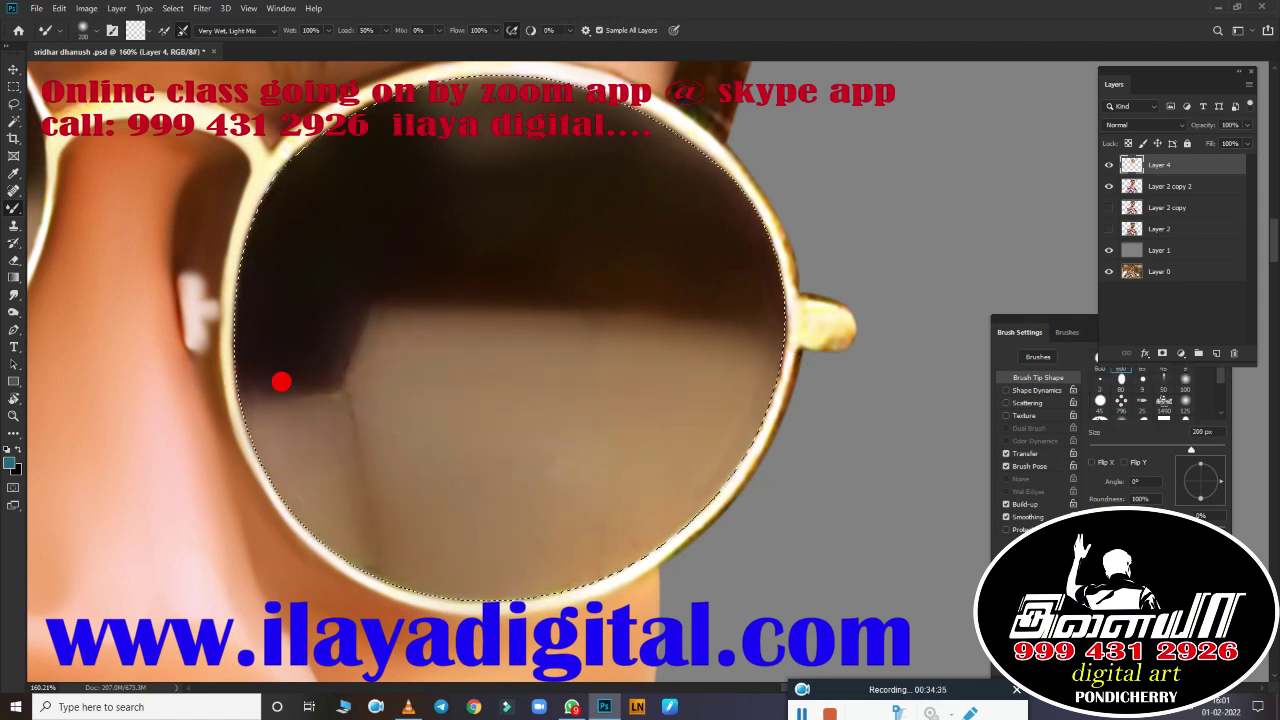
key(bracketright)
drag(440, 140, 677, 318)
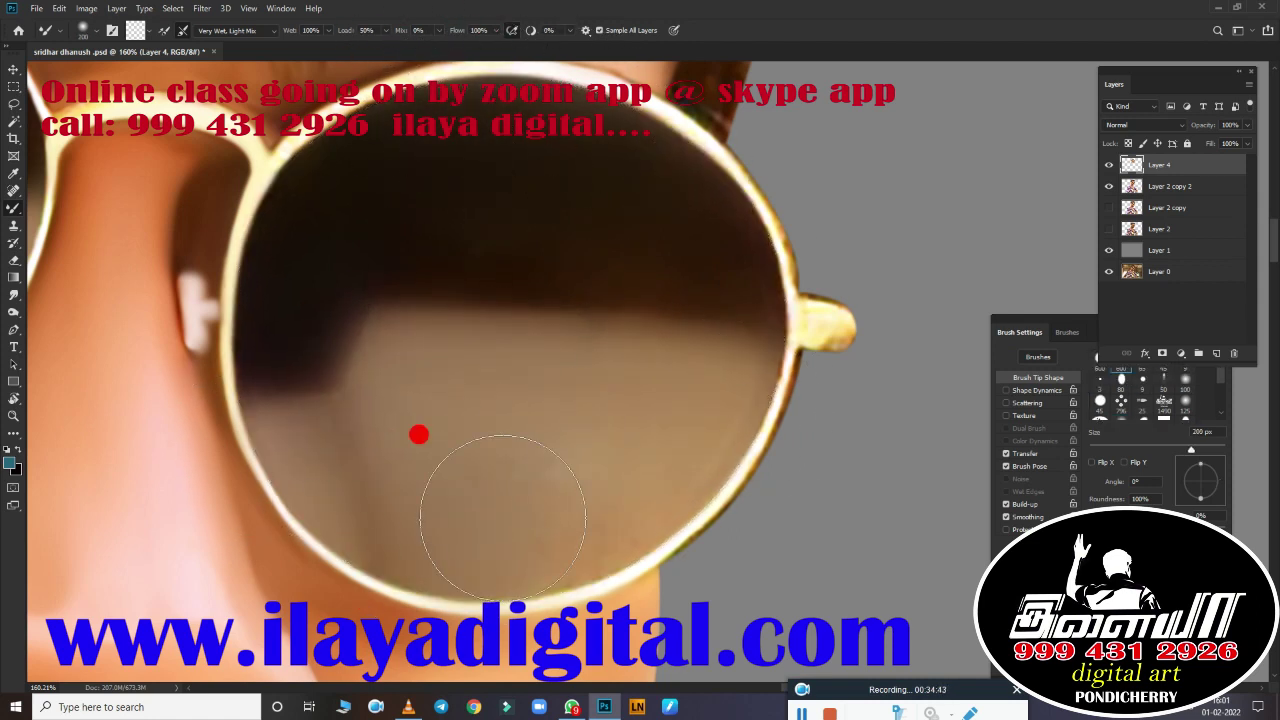
key(shift+alt+bracketleft)
click(1180, 166)
Step: Smudge the lens rim near the hinge and its lower edge smooth
scroll(834, 337, up, 3)
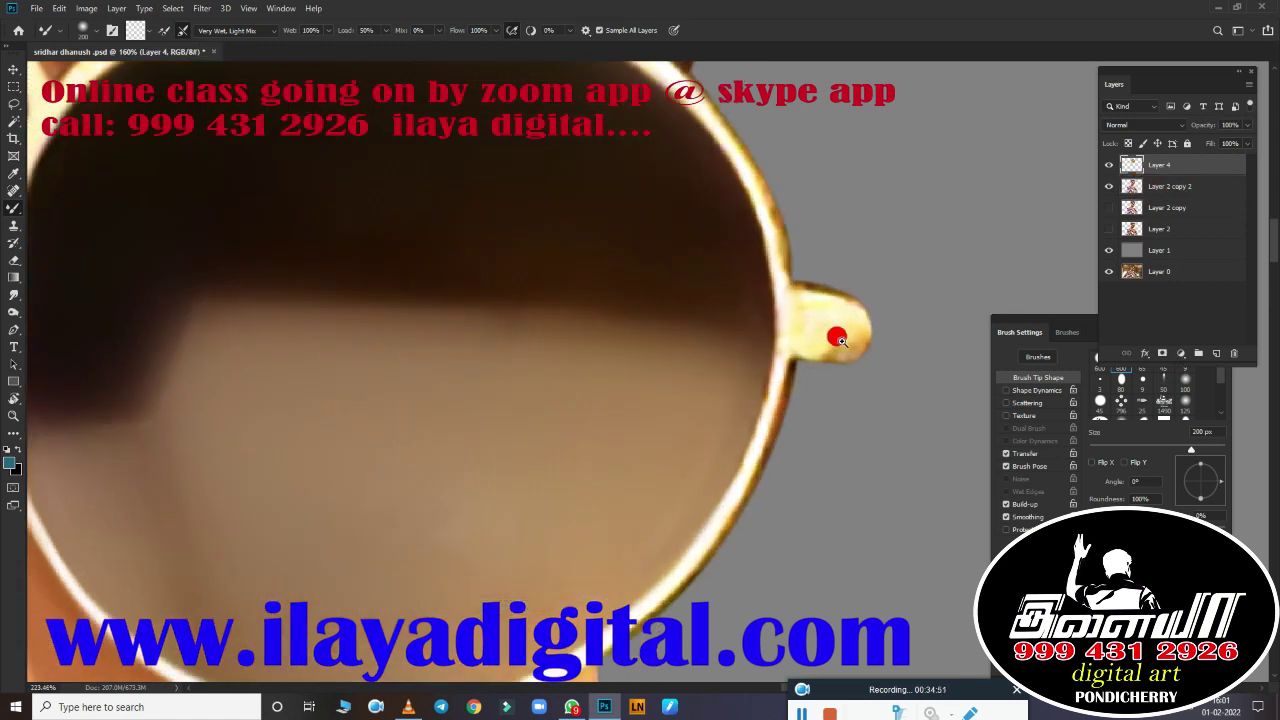
key(r)
mouse_move(718, 268)
mouse_down()
mouse_move(760, 343)
mouse_move(703, 391)
mouse_up()
drag(683, 580, 750, 372)
scroll(755, 400, down, 2)
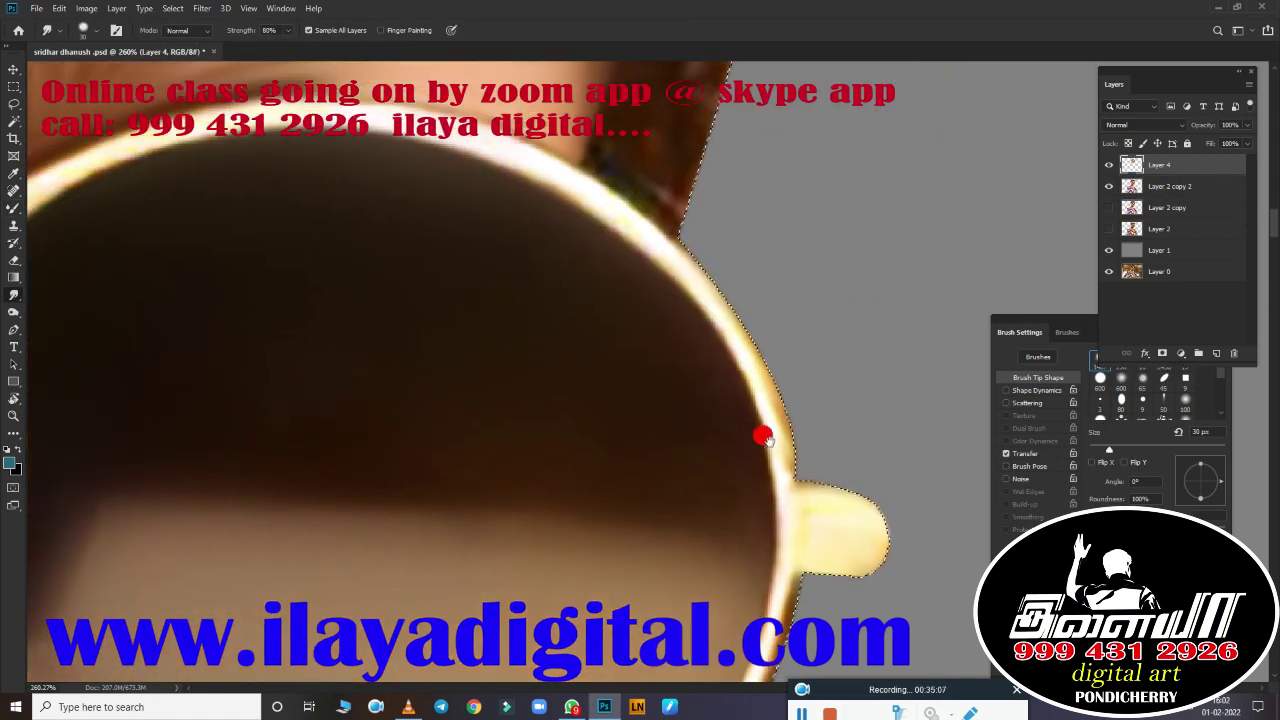
scroll(743, 503, down, 2)
scroll(727, 473, down, 1)
scroll(745, 480, down, 2)
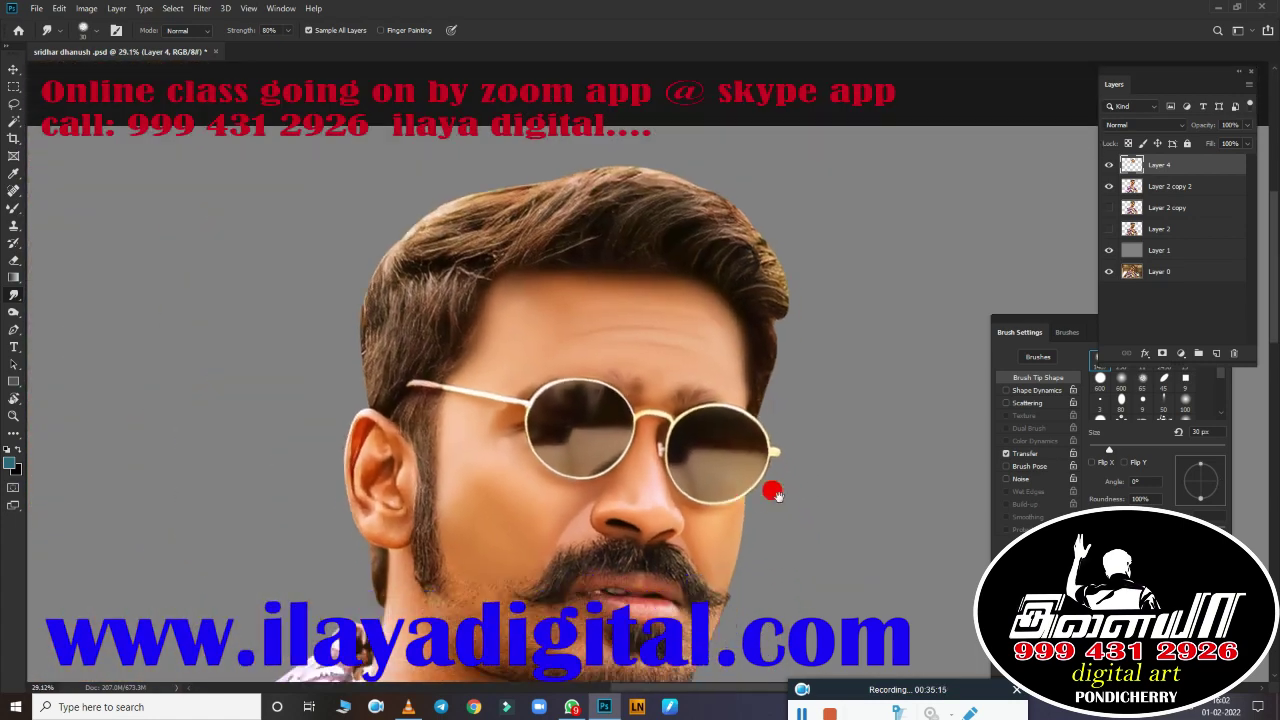
scroll(771, 420, down, 2)
scroll(771, 371, down, 2)
Step: Toggle Layer 4's visibility to compare the lens before and after
click(1108, 165)
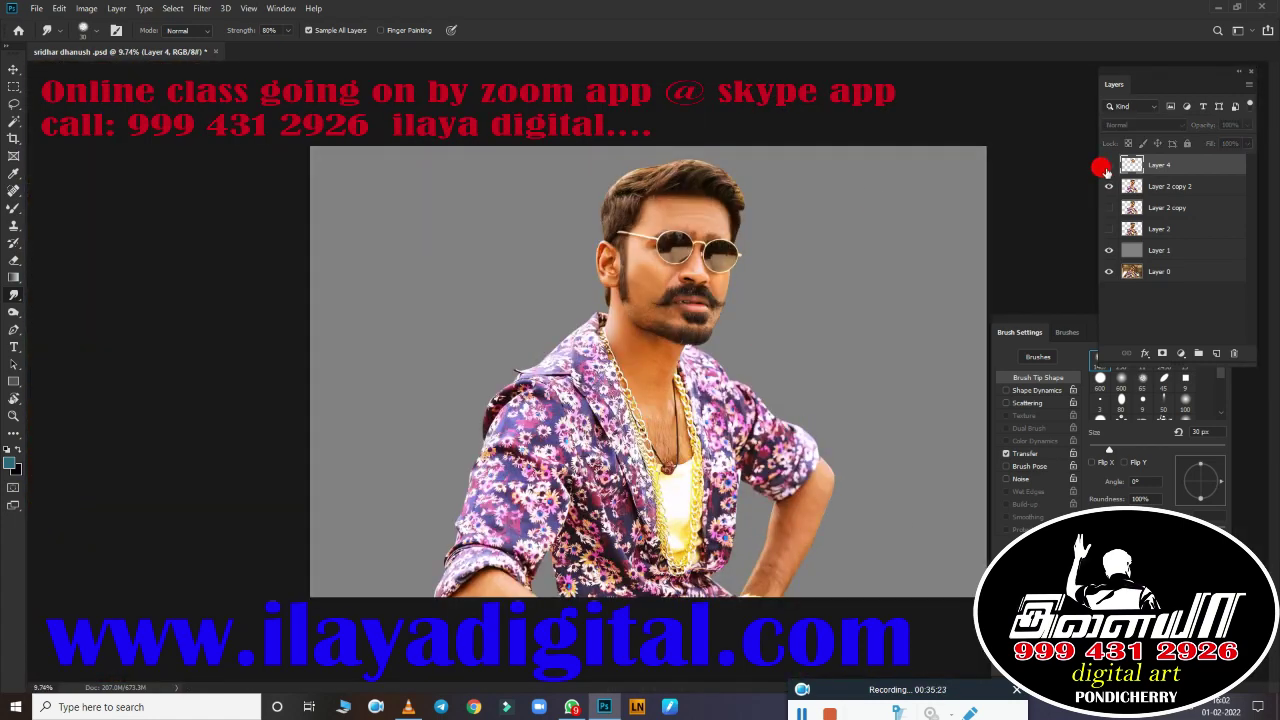
scroll(586, 434, up, 4)
scroll(750, 414, down, 3)
scroll(750, 414, up, 5)
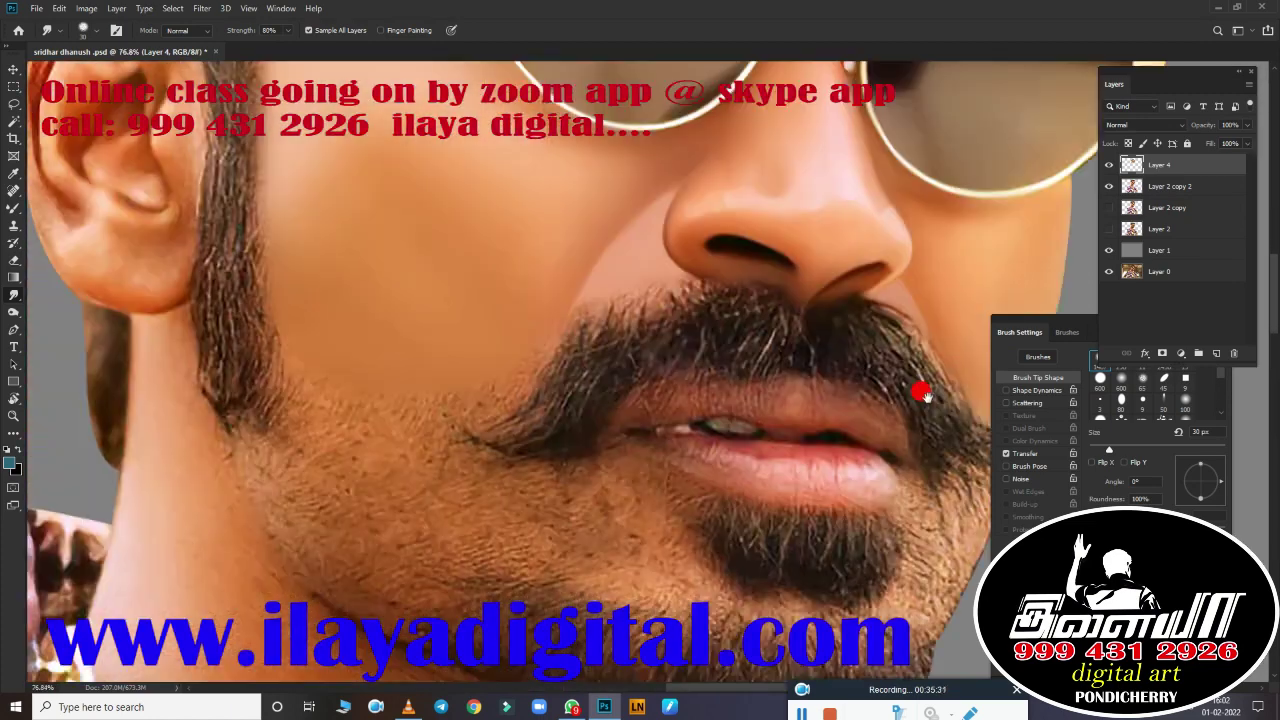
scroll(623, 423, down, 1)
scroll(626, 451, down, 2)
scroll(786, 517, up, 1)
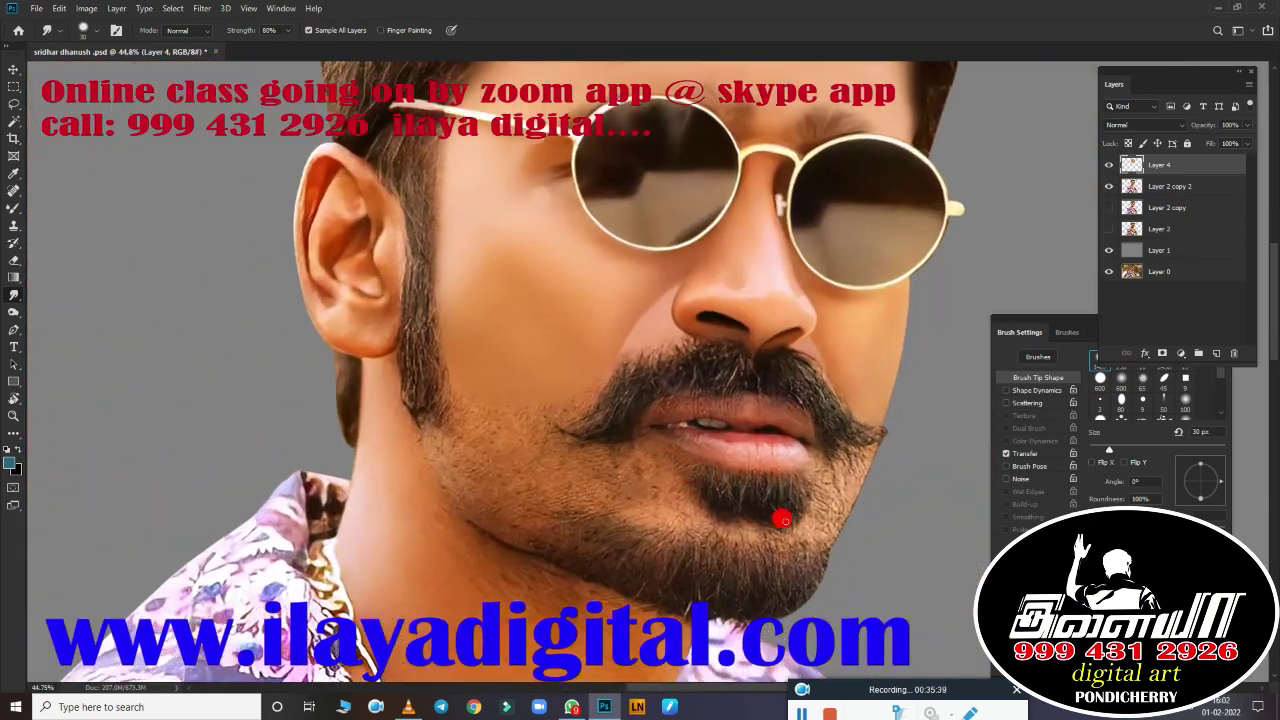
key(p)
scroll(609, 503, up, 1)
scroll(386, 397, up, 1)
scroll(290, 215, up, 2)
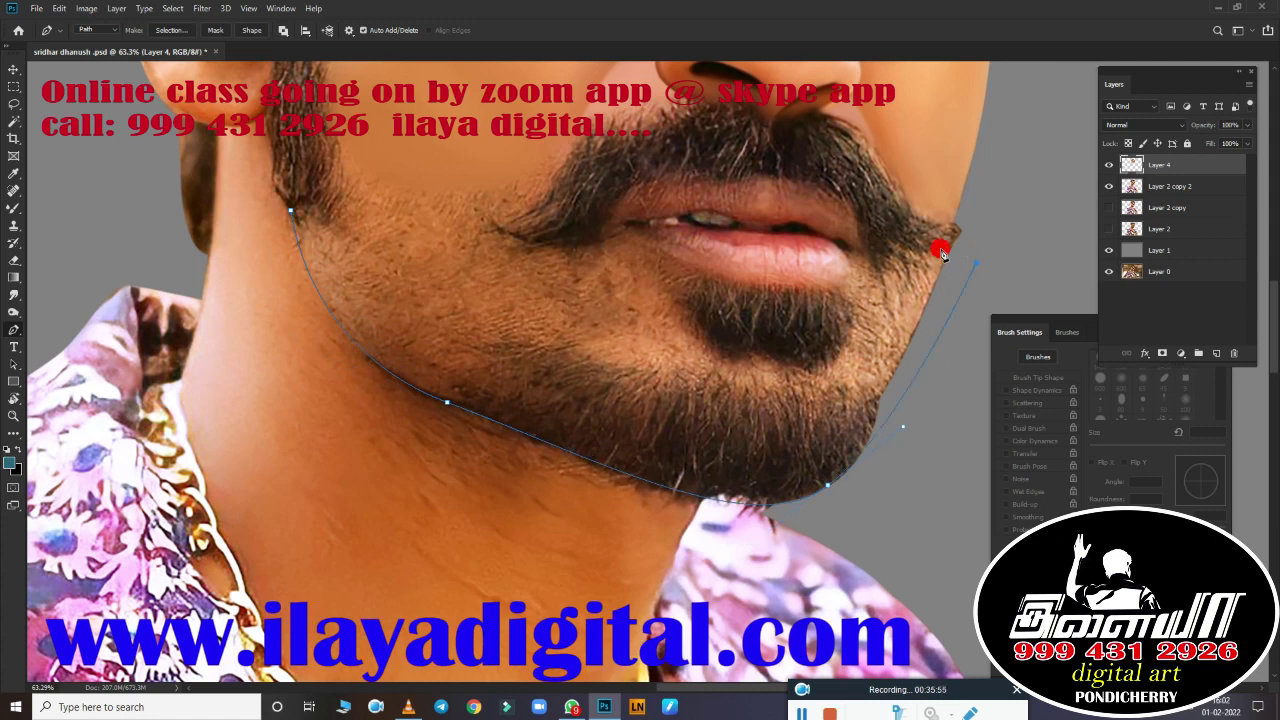
Step: Select the jaw path and blend the jaw and cheek skin with a large Mixer Brush
key(ctrl+Return)
scroll(450, 340, up, 1)
scroll(450, 420, up, 1)
key(b)
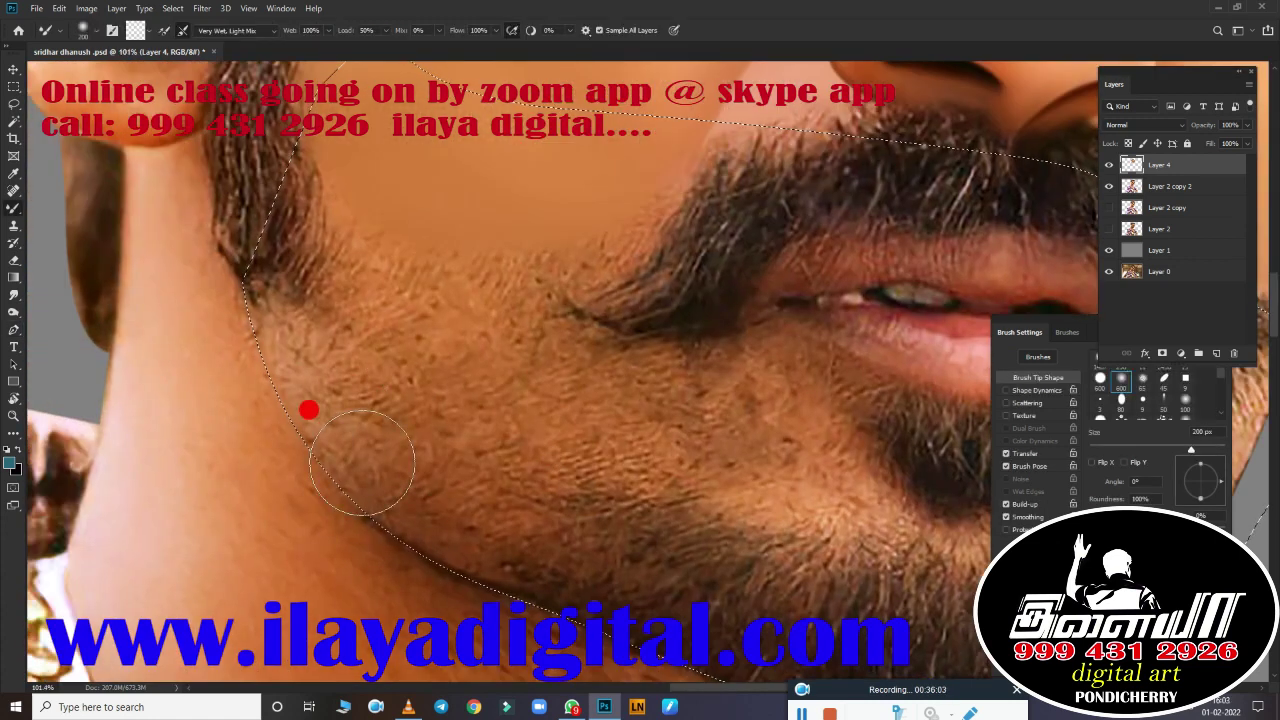
key(bracketright)
drag(263, 385, 486, 529)
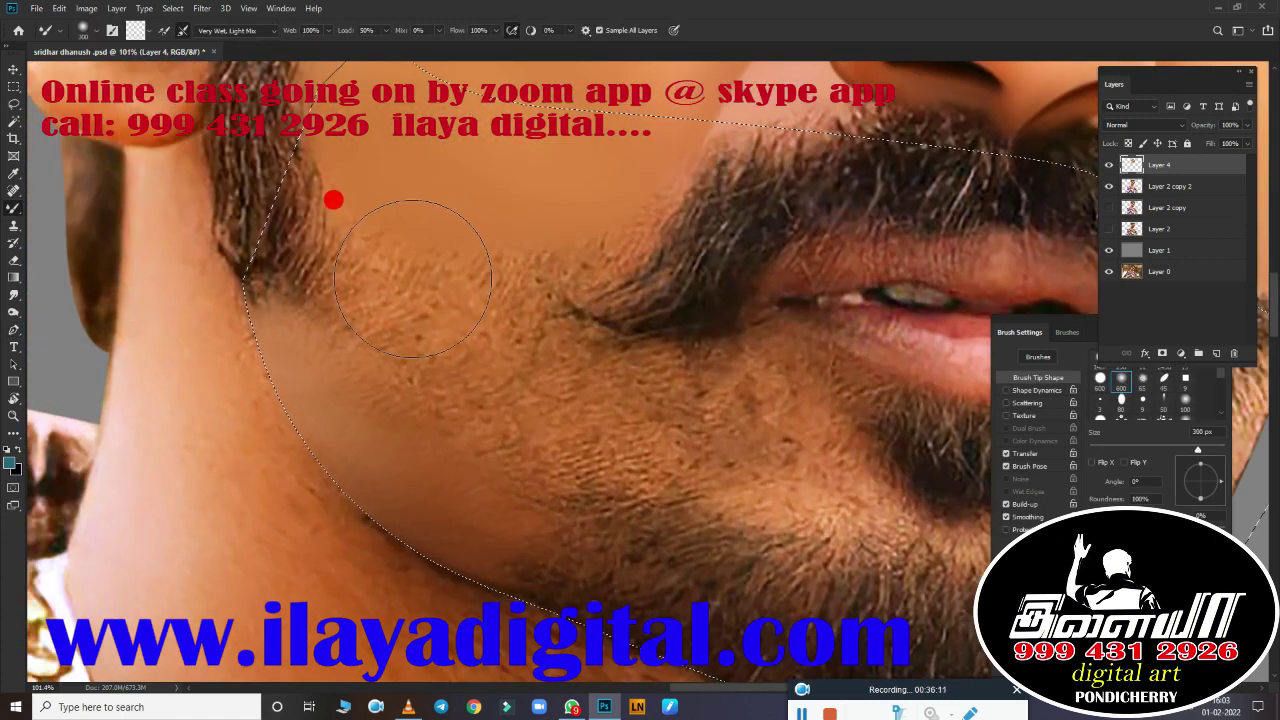
drag(476, 253, 474, 430)
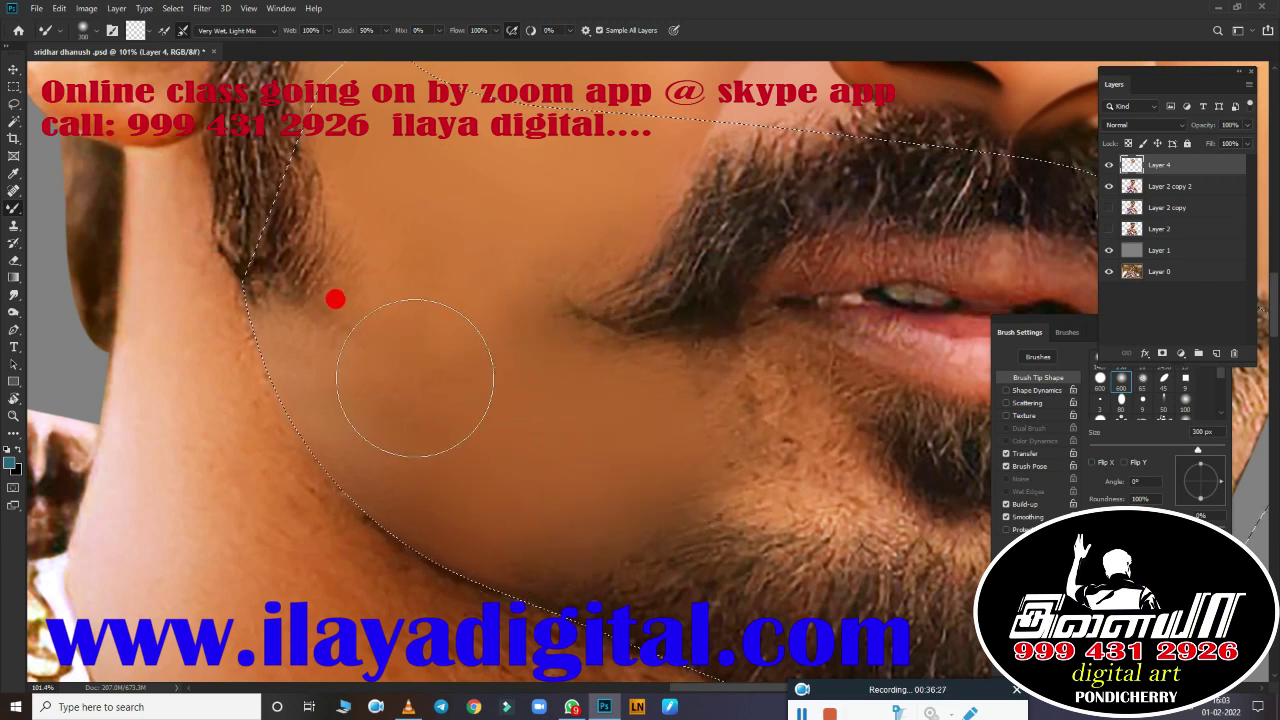
Step: Zoom out, deselect, and erase excess blending around the chin
drag(386, 371, 236, 438)
key(ctrl+0)
key(ctrl+d)
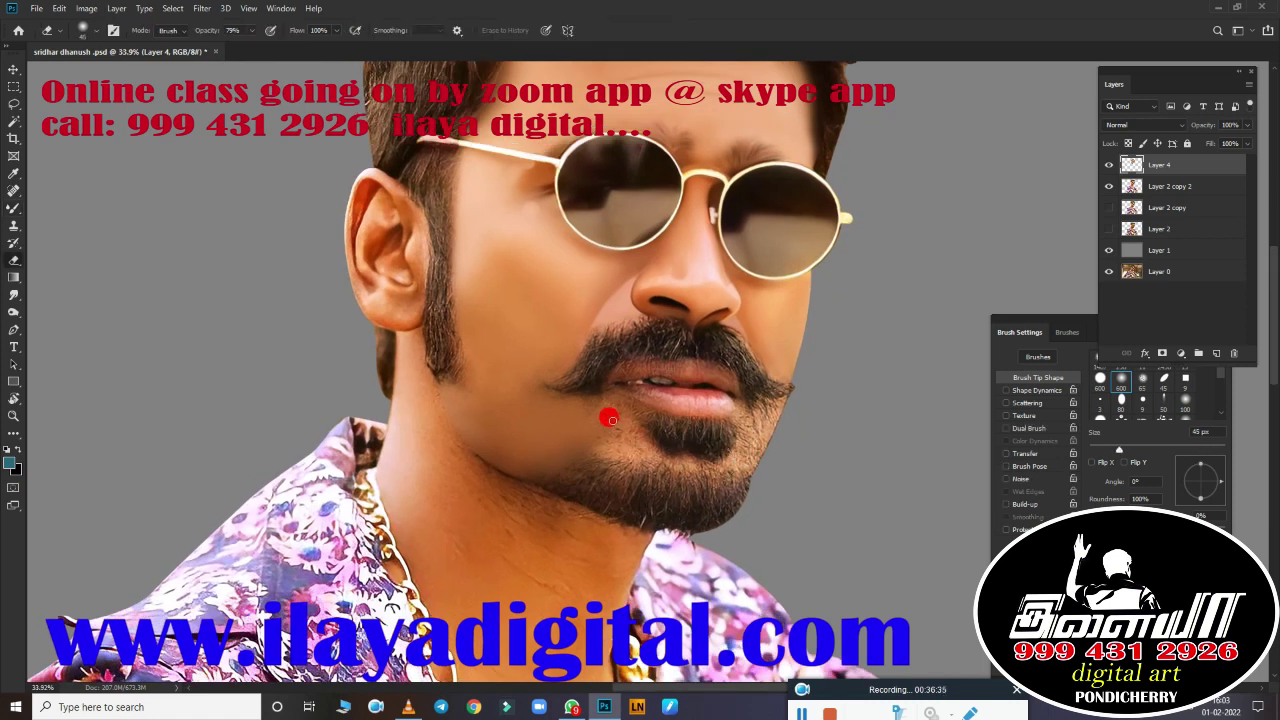
key(e)
drag(593, 433, 405, 398)
scroll(575, 430, up, 5)
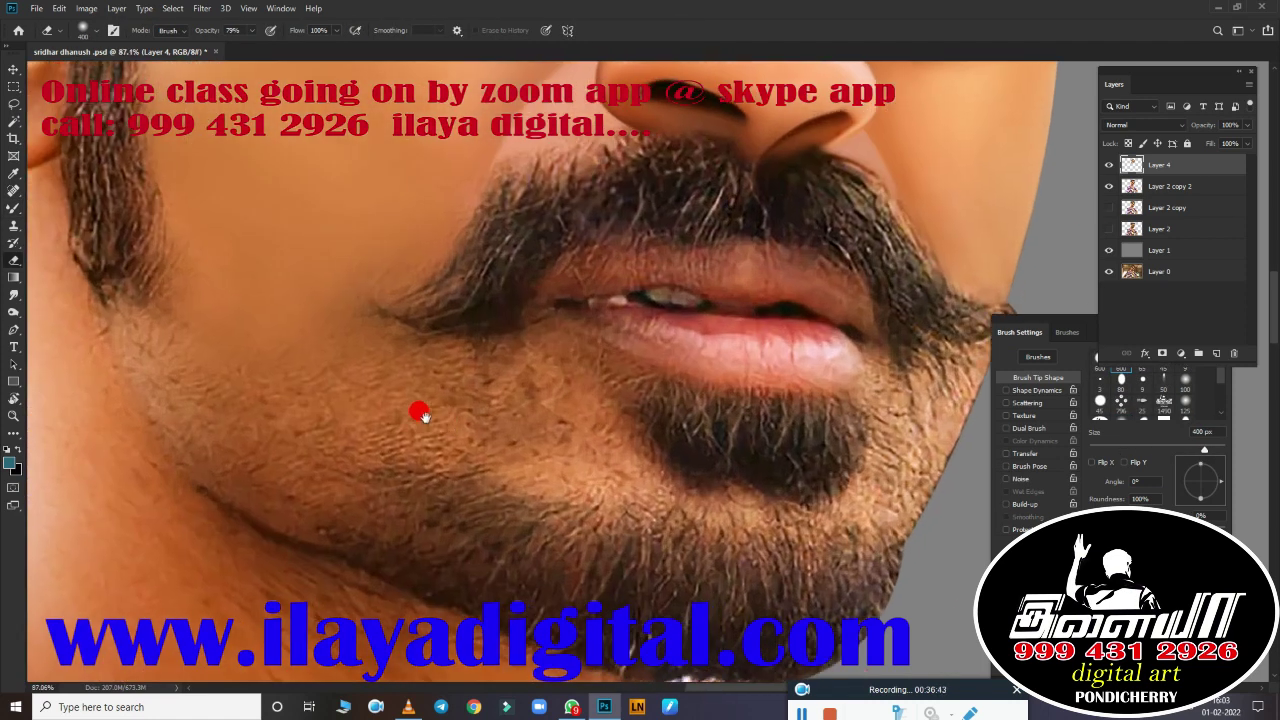
Step: Smudge the beard under the lower lip and the jaw edge smooth at 90–200 px
key(r)
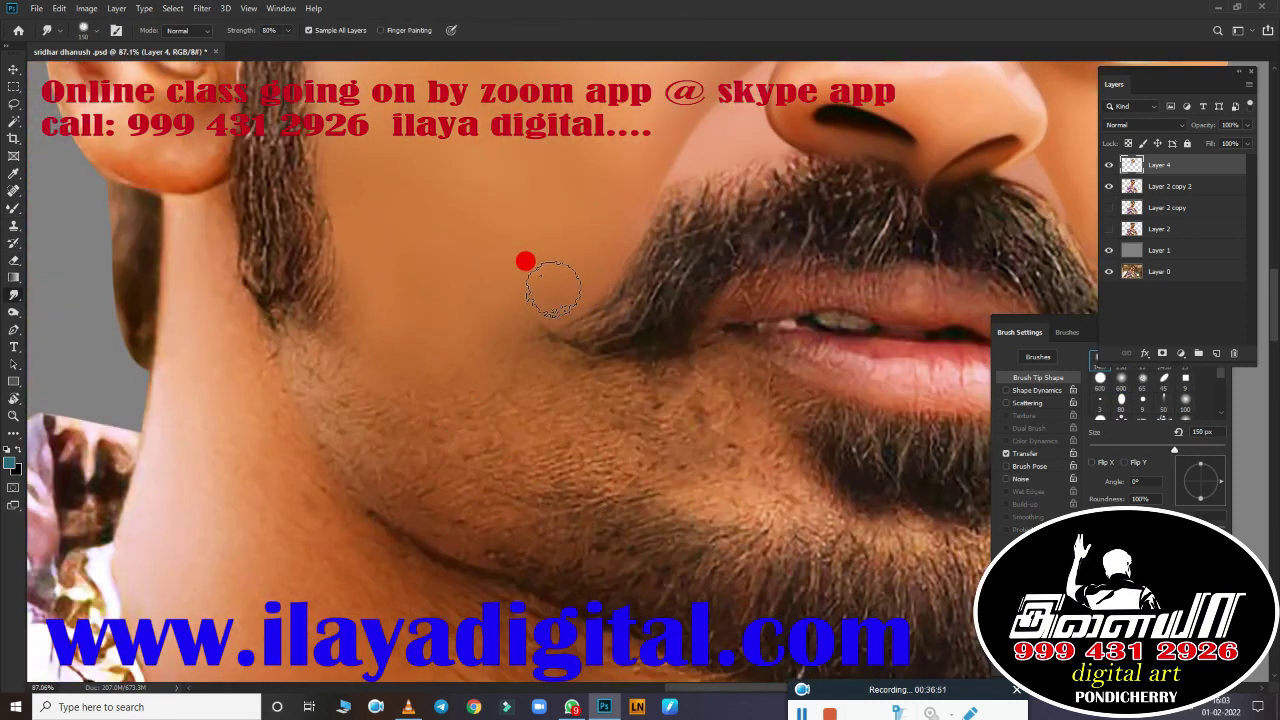
key(bracketleft)
key(bracketright)
key(bracketright)
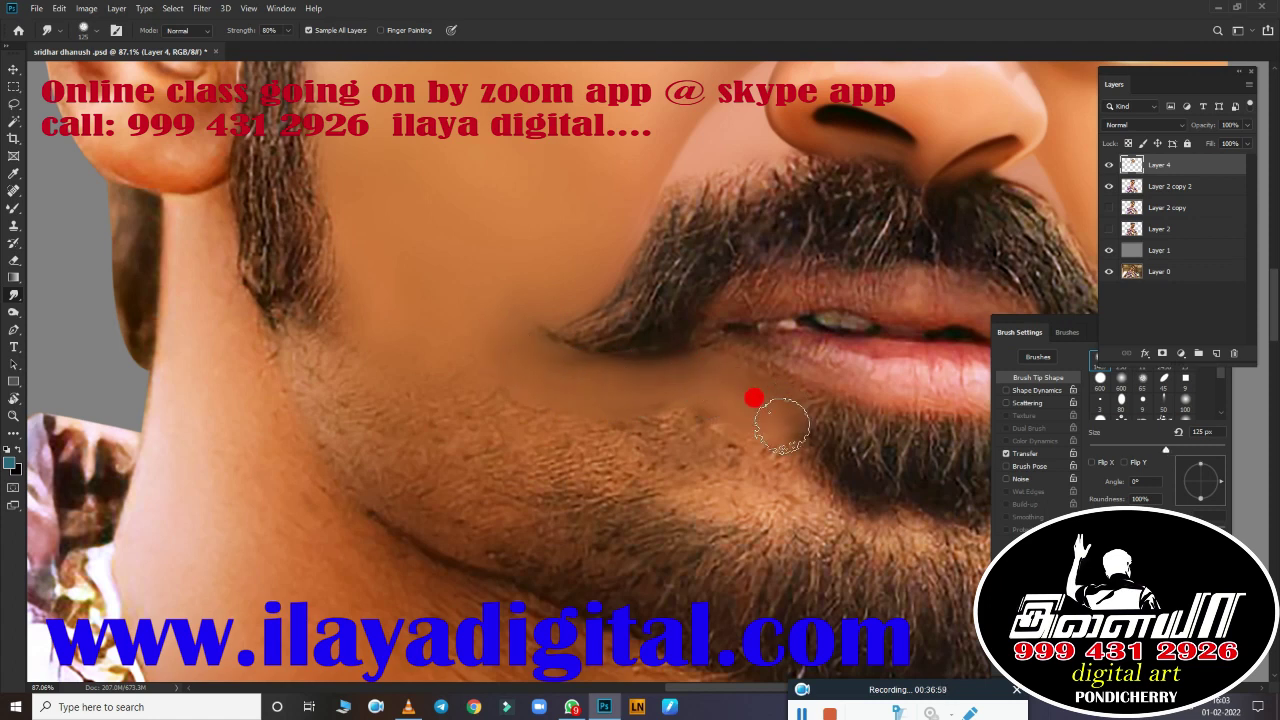
mouse_move(754, 397)
mouse_down()
mouse_move(316, 343)
mouse_move(397, 329)
mouse_move(514, 403)
mouse_move(297, 303)
mouse_move(278, 320)
mouse_up()
key(bracketright)
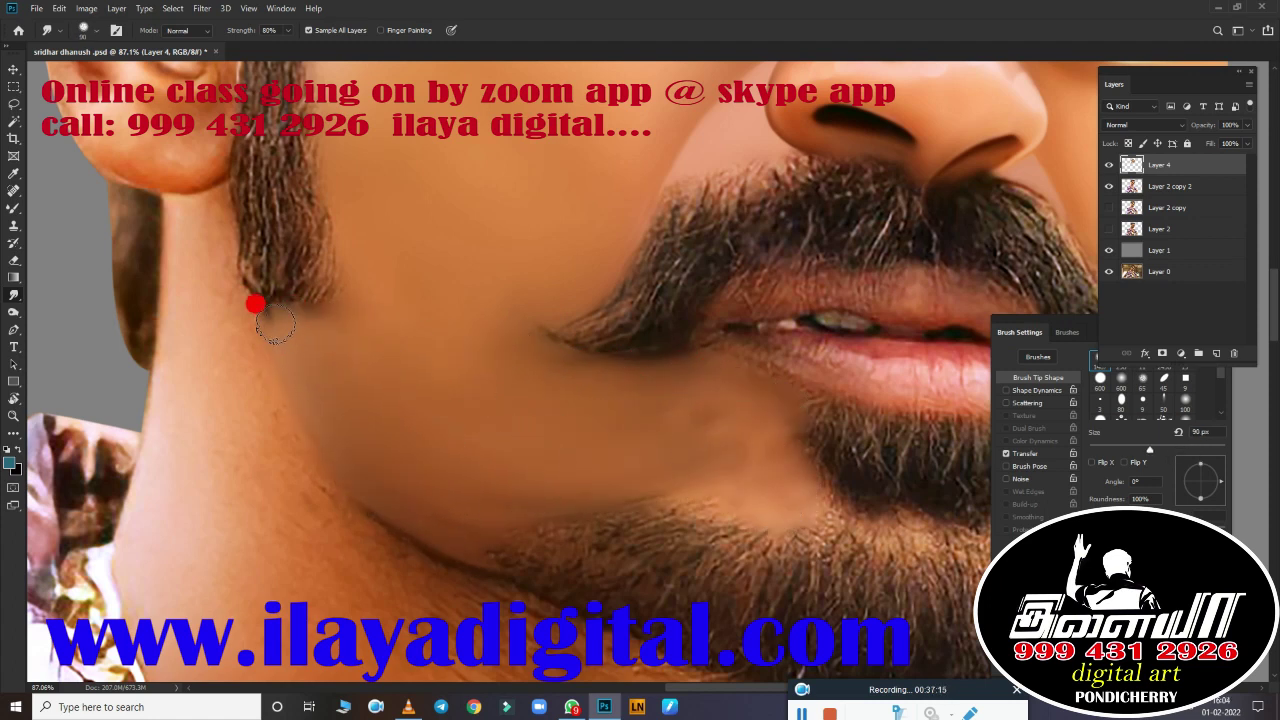
drag(729, 486, 354, 431)
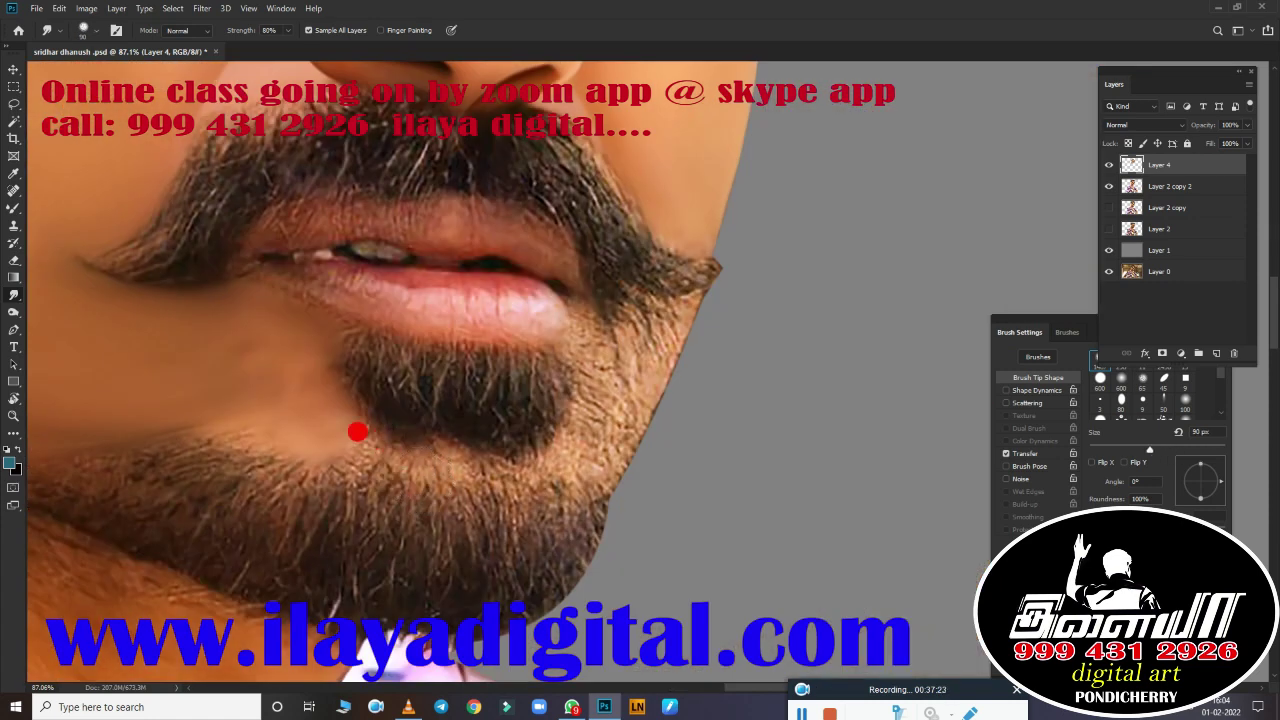
key(bracketleft)
key(bracketleft)
key(bracketleft)
mouse_move(594, 374)
mouse_down()
mouse_move(614, 374)
mouse_move(551, 417)
mouse_up()
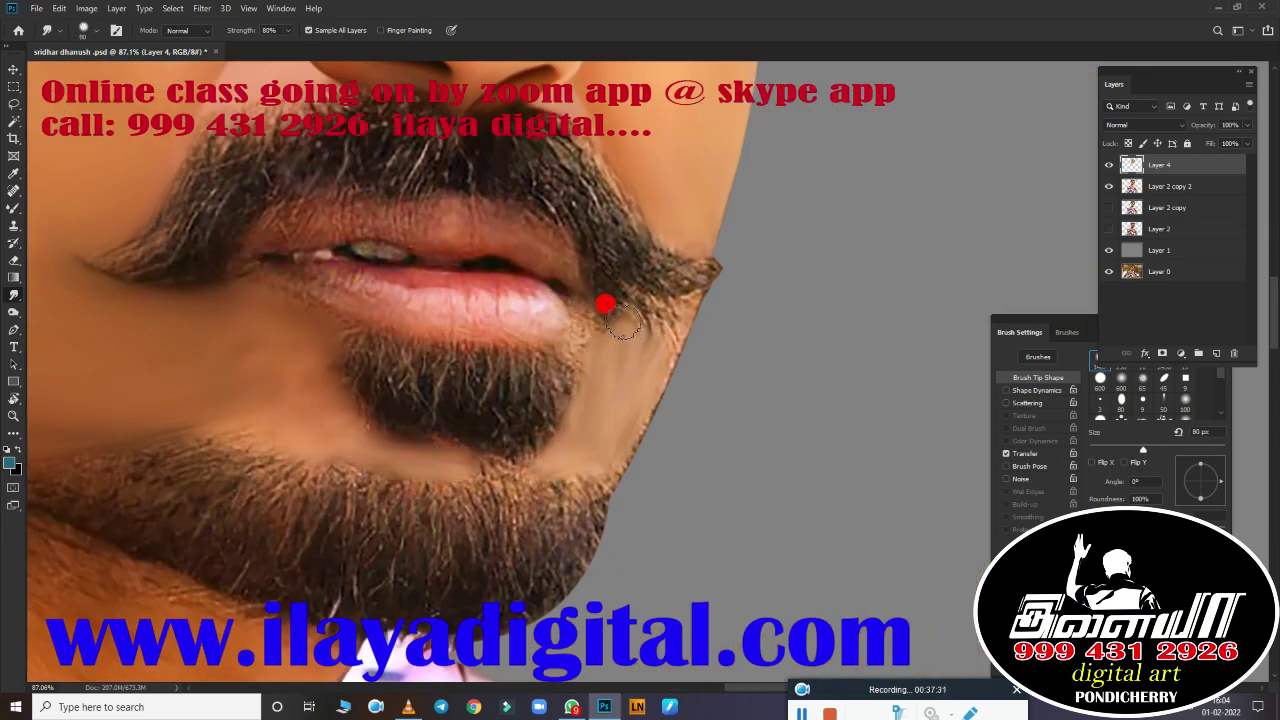
Step: Blend the jaw-edge skin and beard shadow with the Mixer Brush at 150 px
key(b)
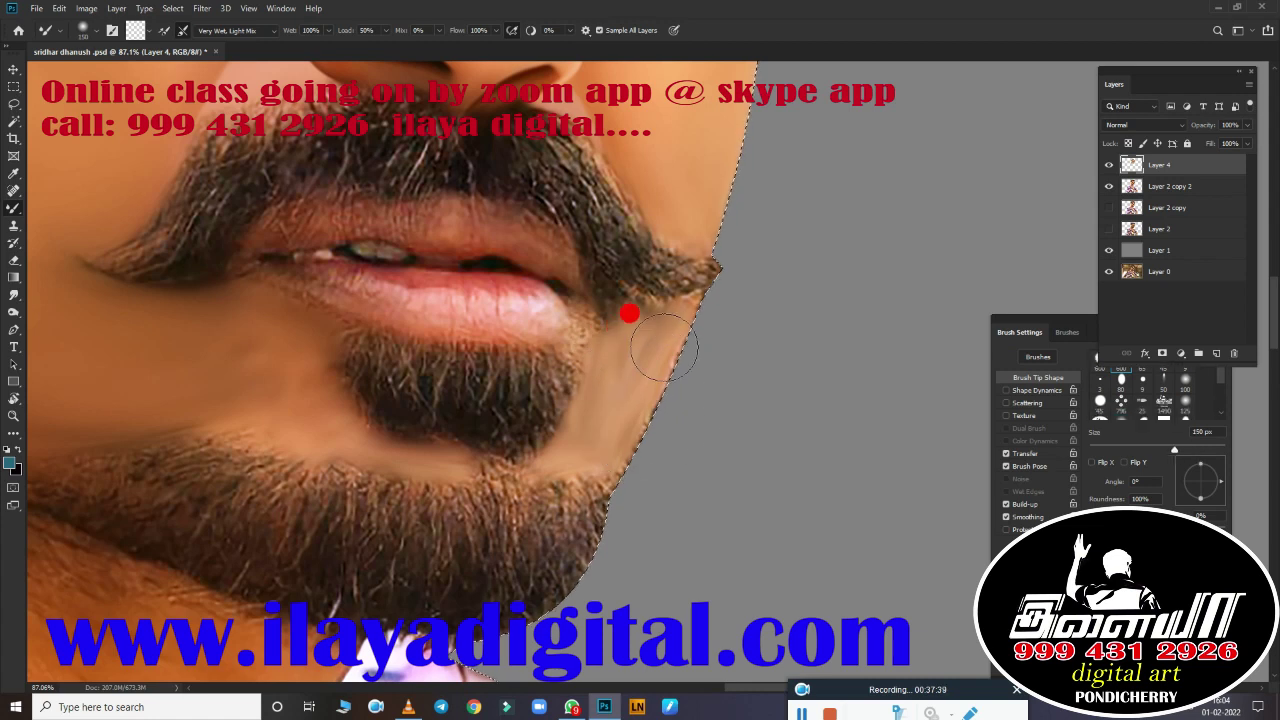
drag(648, 330, 633, 402)
key(bracketright)
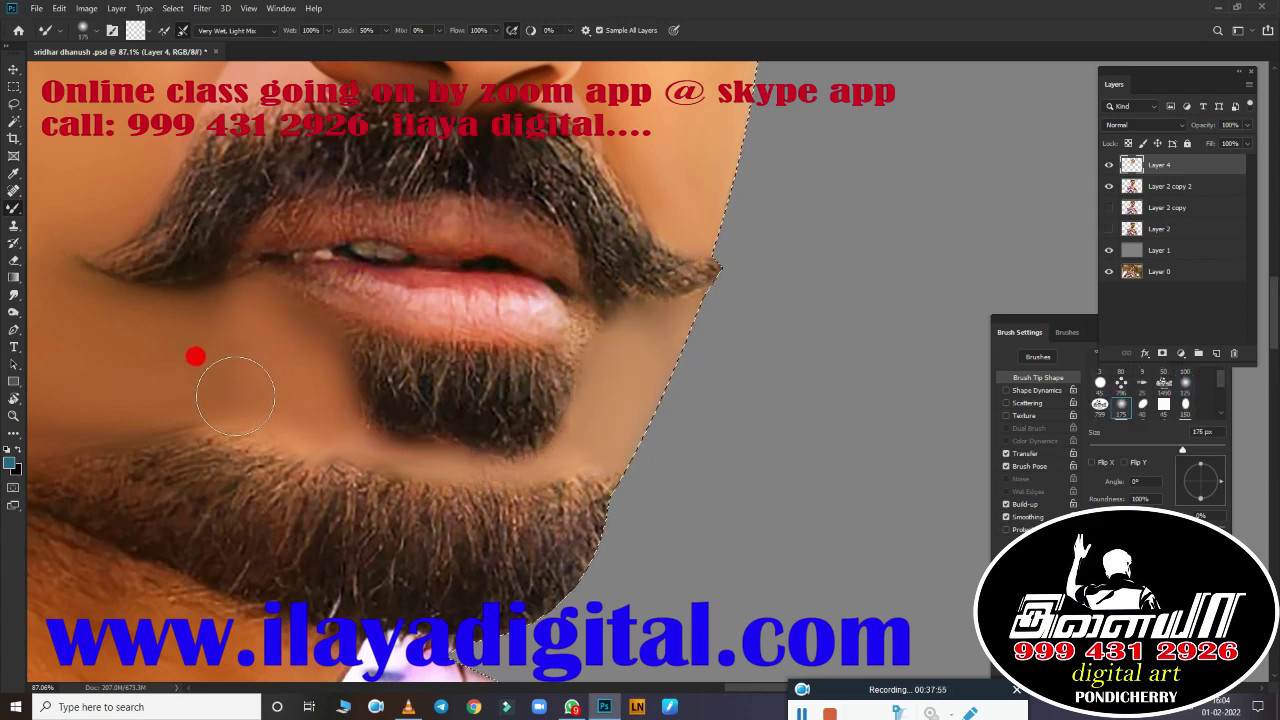
key(bracketright)
key(bracketleft)
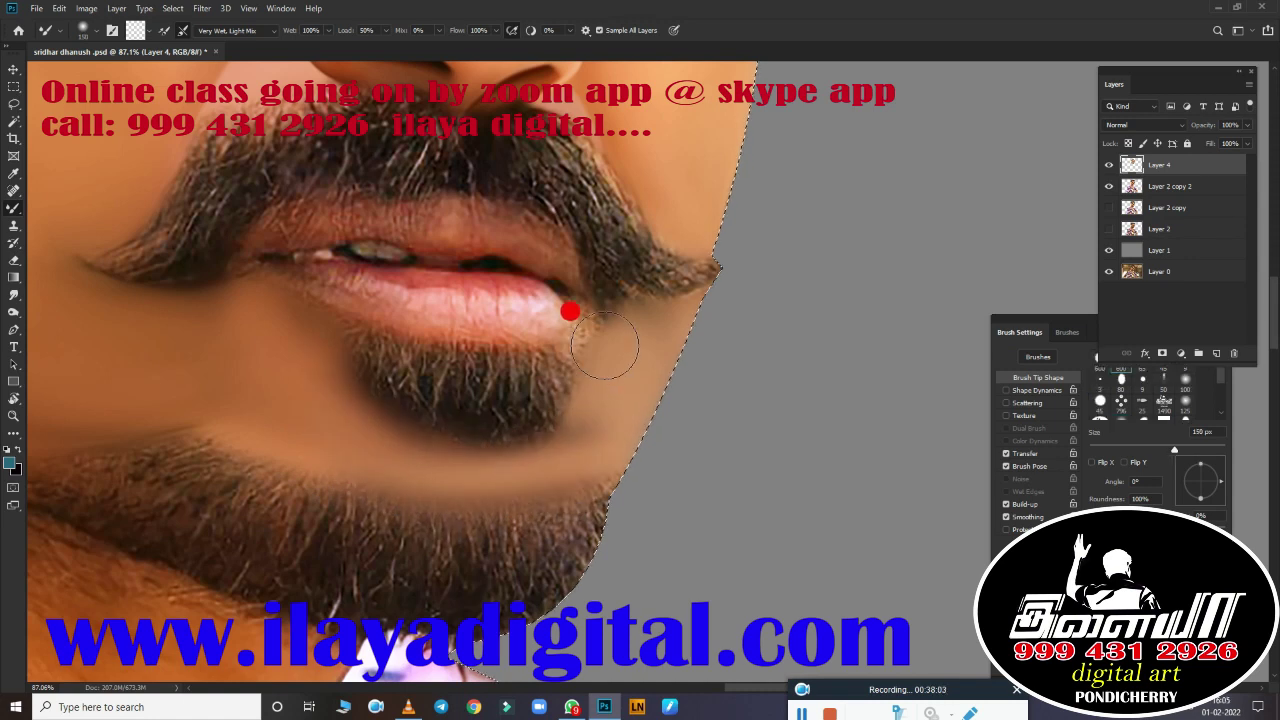
Step: Pan over the left cheek, ear and sideburn with a 200 px smudge brush ready
scroll(469, 454, left, 5)
drag(423, 390, 553, 435)
key(bracketright)
key(bracketright)
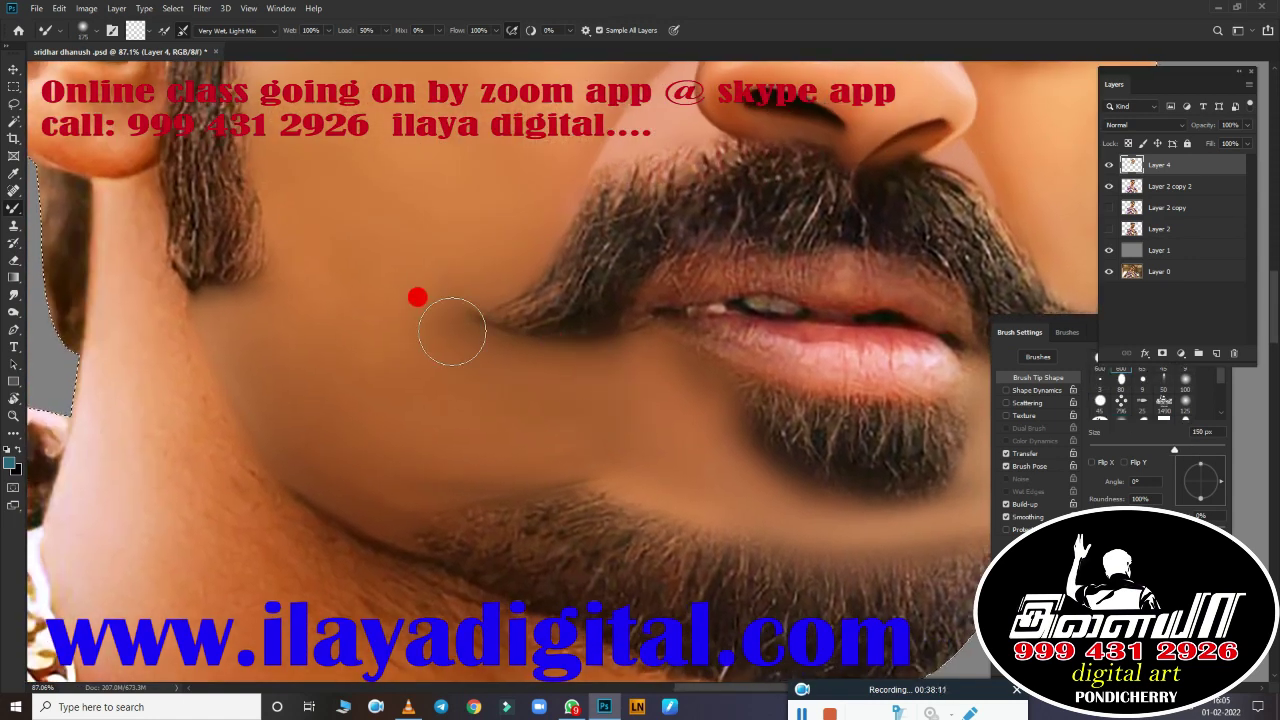
key(bracketright)
key(bracketright)
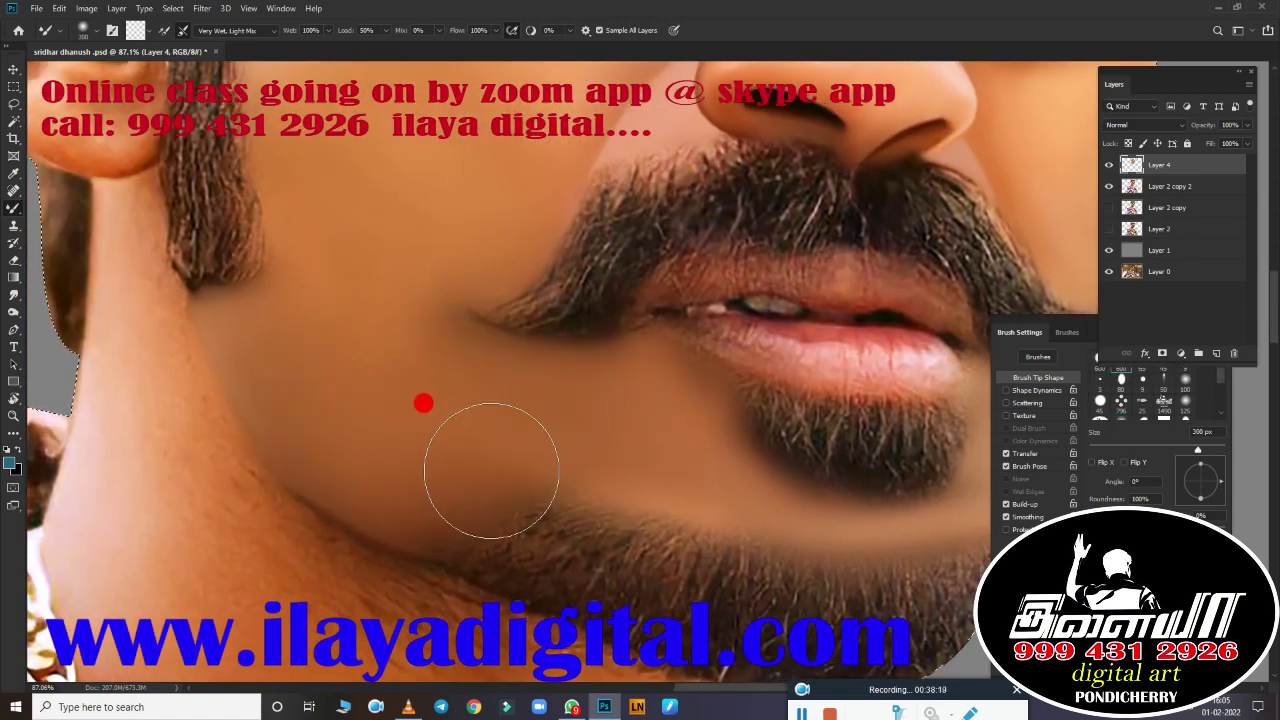
scroll(423, 402, down, 2)
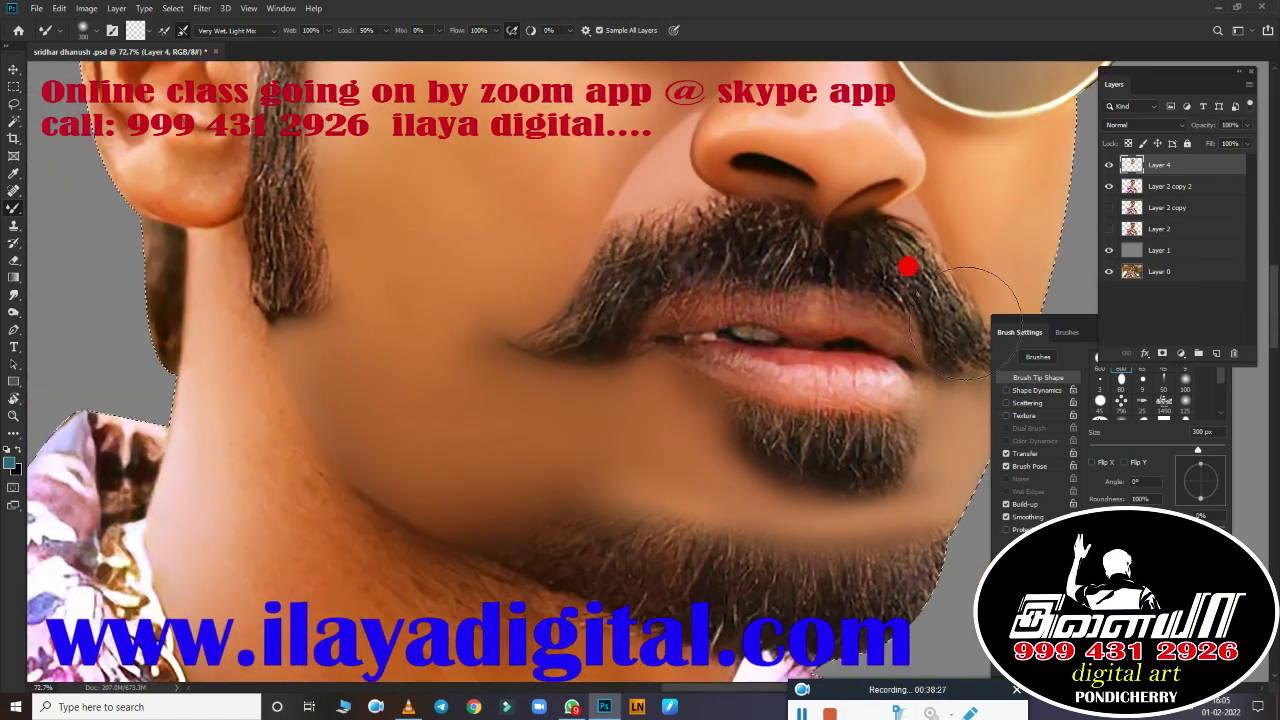
drag(384, 456, 514, 566)
key(r)
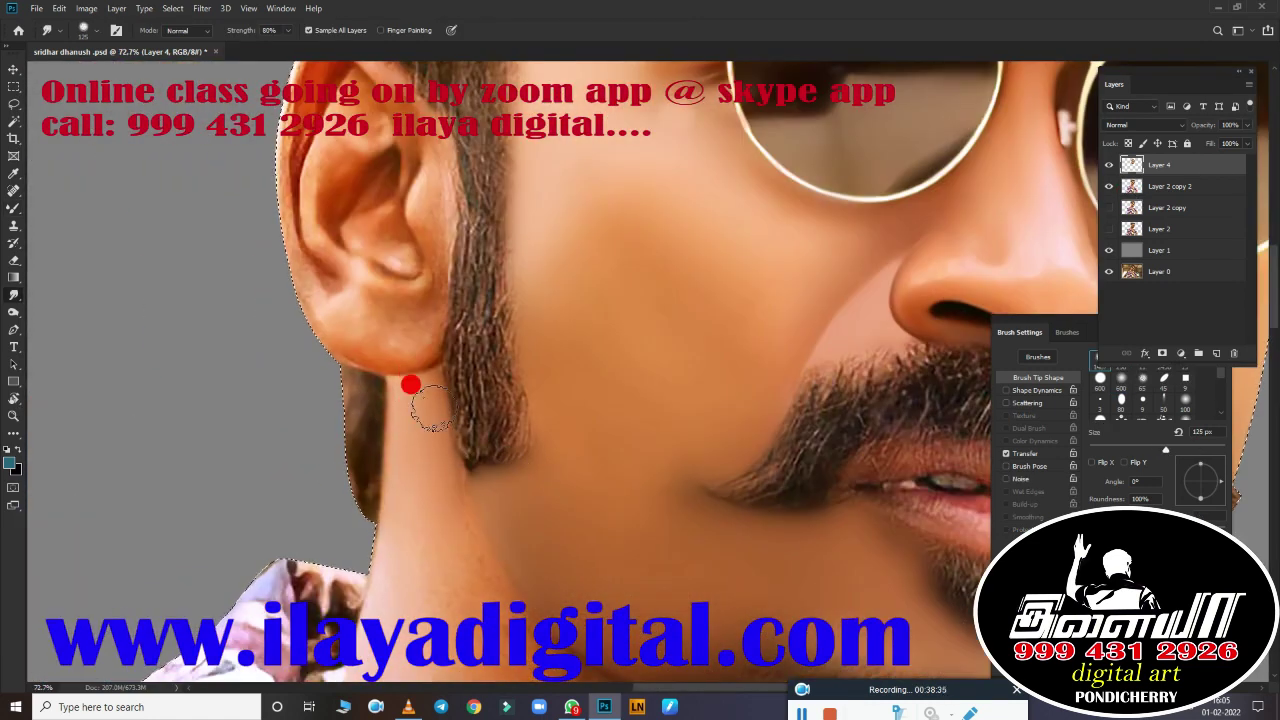
Step: Smudge the neck stubble and the dark neck crease smooth with a 175–200 px brush
key(bracketright)
key(bracketright)
scroll(400, 430, down, 3)
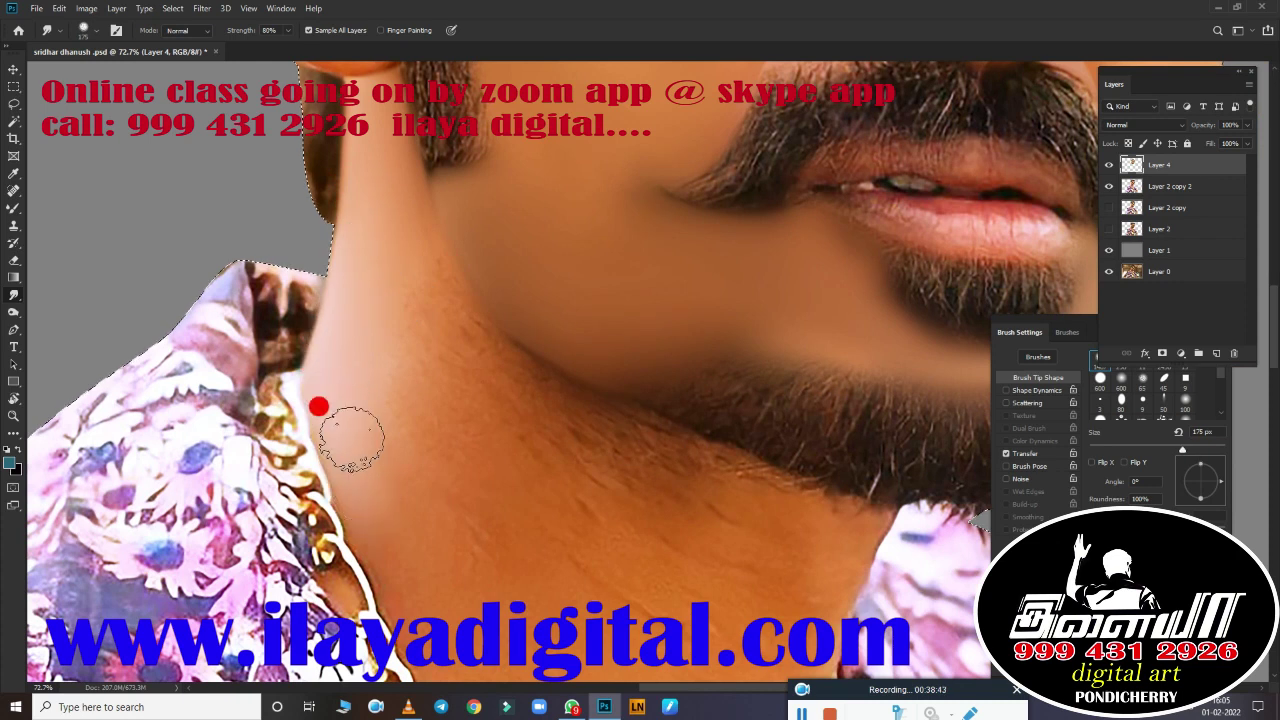
mouse_move(350, 438)
mouse_down()
mouse_move(428, 343)
mouse_move(428, 300)
mouse_move(481, 361)
mouse_up()
key(bracketright)
key(bracketright)
key(bracketright)
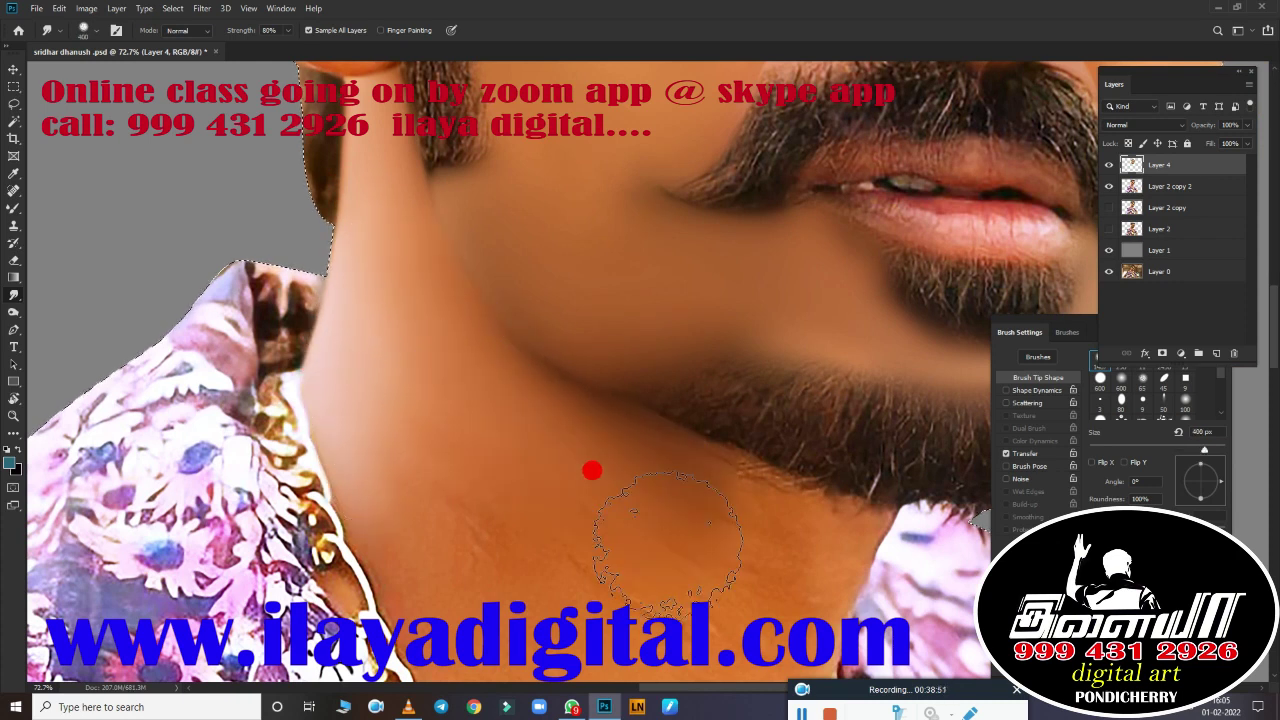
key(bracketleft)
key(bracketleft)
key(bracketleft)
scroll(750, 400, down, 5)
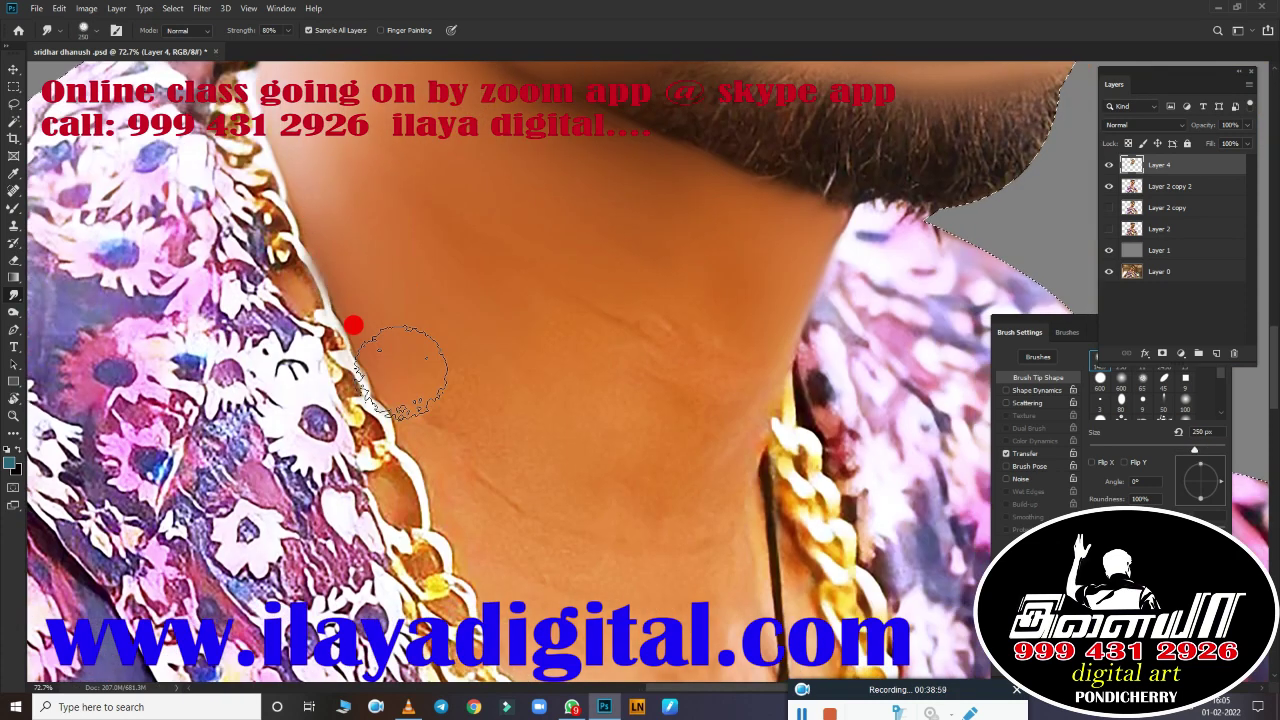
key(bracketleft)
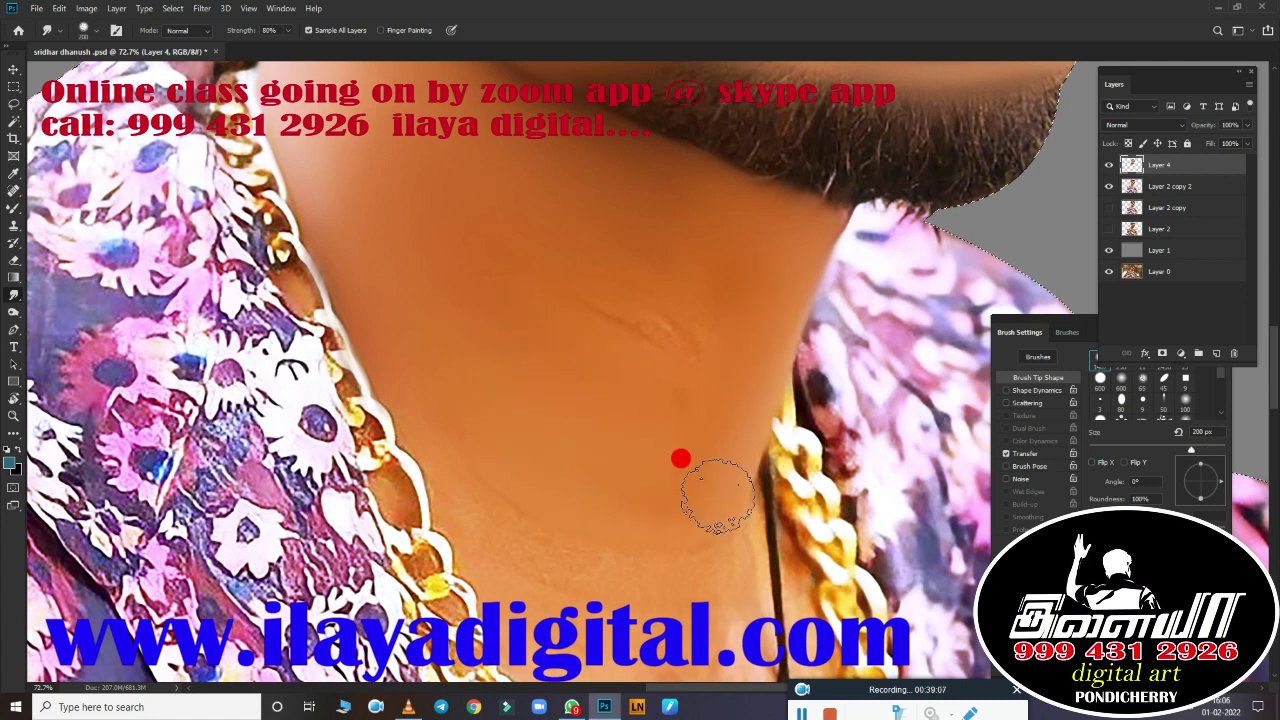
mouse_move(680, 458)
mouse_down()
mouse_move(600, 391)
mouse_move(563, 260)
mouse_move(386, 360)
mouse_move(656, 548)
mouse_up()
Step: Smooth the wrinkled lower-neck skin and the neck line above the pendant with a ~200 px brush
key(bracketleft)
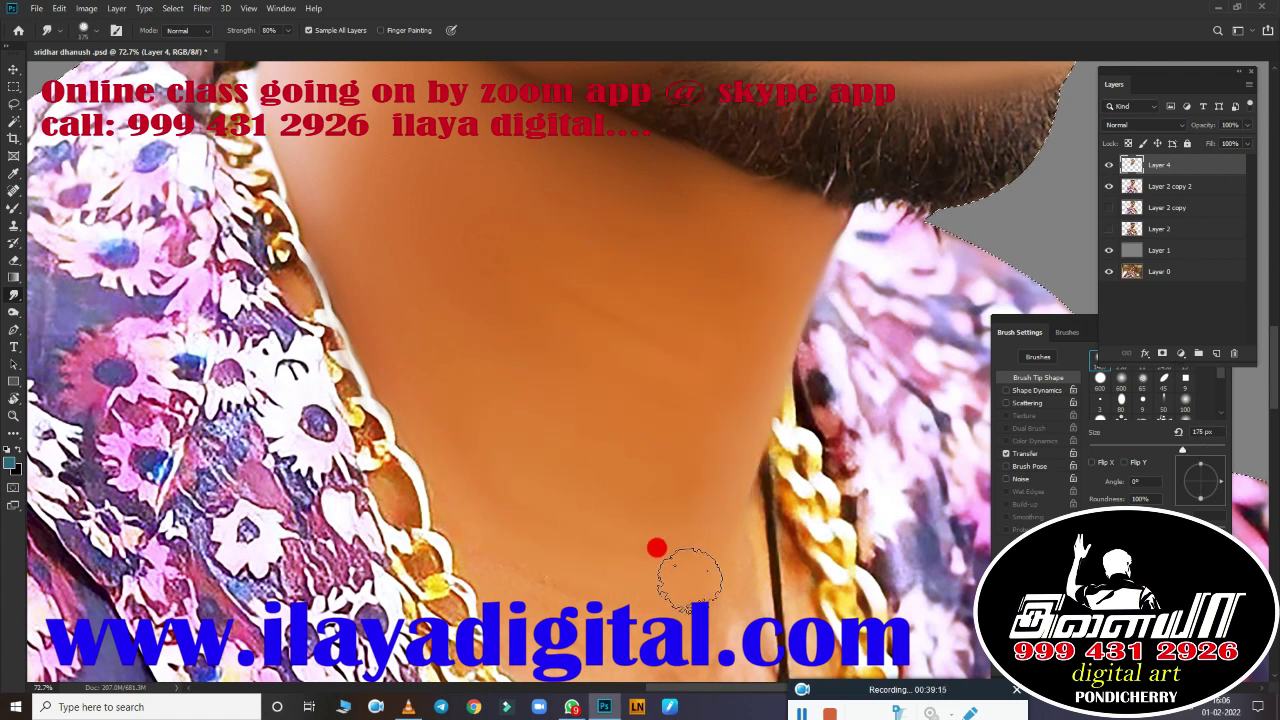
drag(570, 545, 600, 214)
key(bracketright)
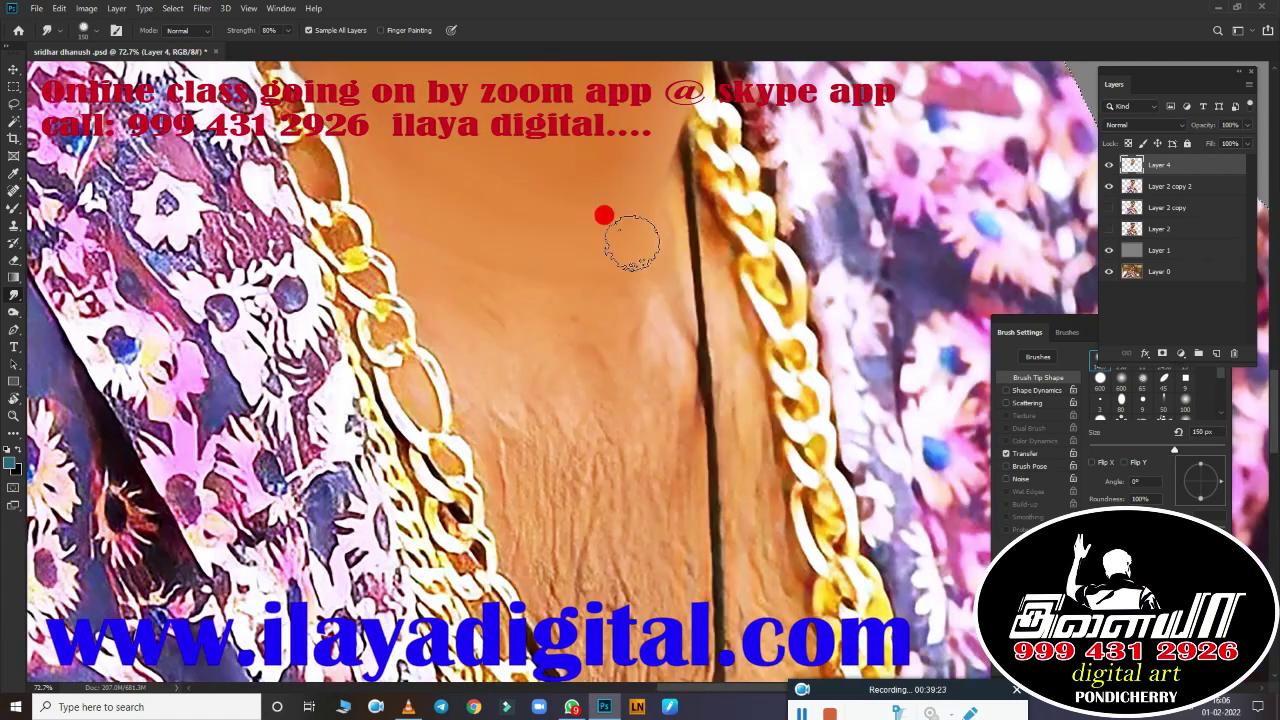
mouse_move(499, 298)
mouse_down()
mouse_move(543, 266)
mouse_move(643, 414)
mouse_move(514, 443)
mouse_move(587, 560)
mouse_move(455, 225)
mouse_up()
key(bracketright)
key(bracketleft)
key(bracketleft)
key(bracketleft)
key(bracketleft)
key(bracketleft)
key(bracketleft)
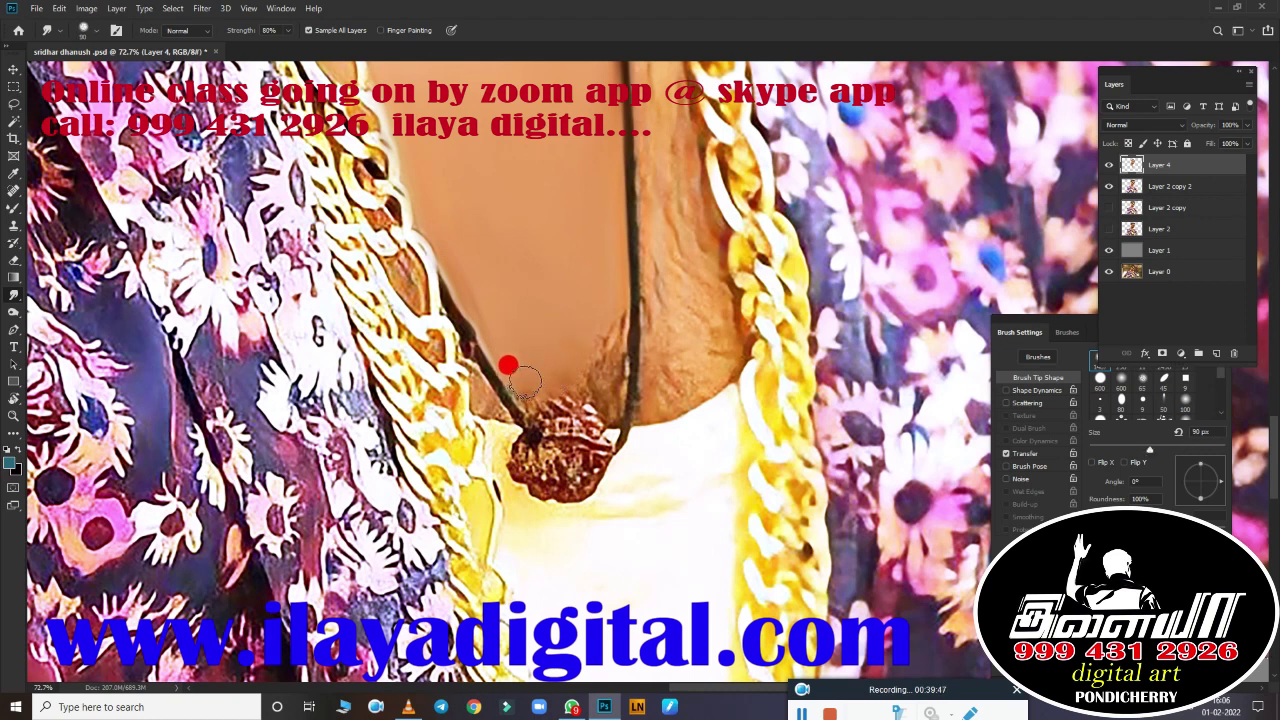
drag(597, 391, 583, 349)
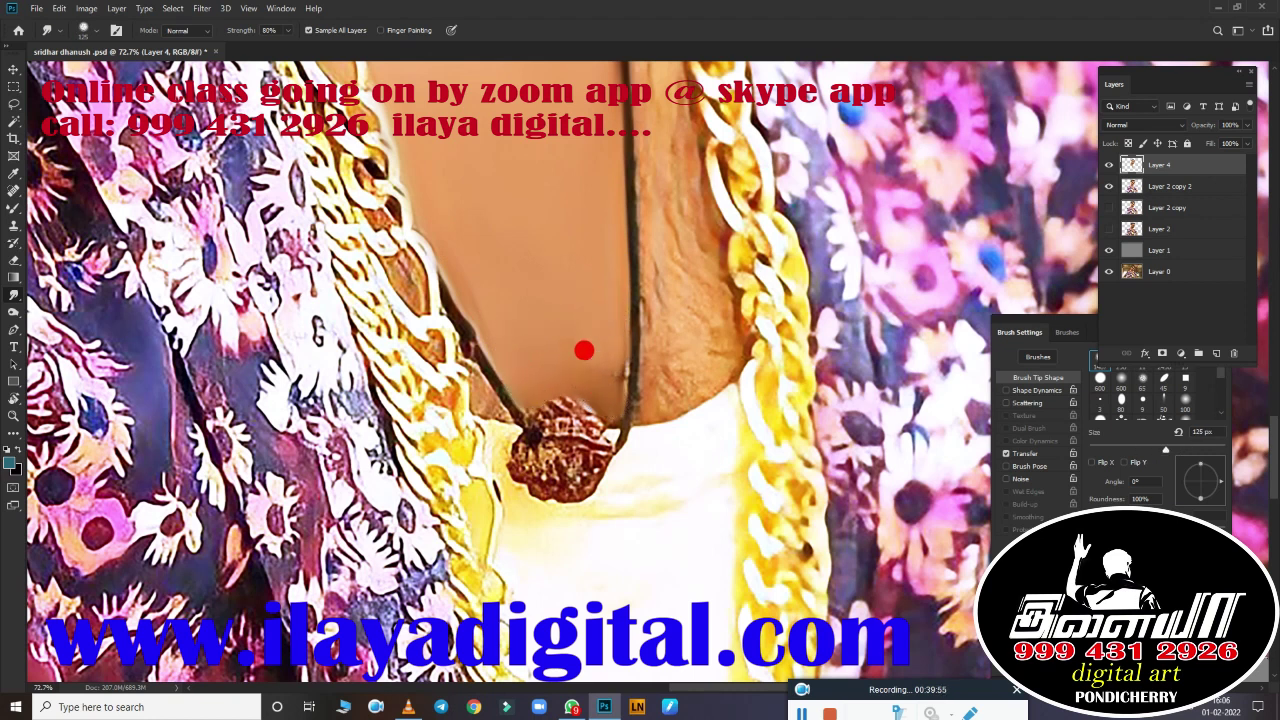
key(bracketright)
key(bracketright)
key(bracketright)
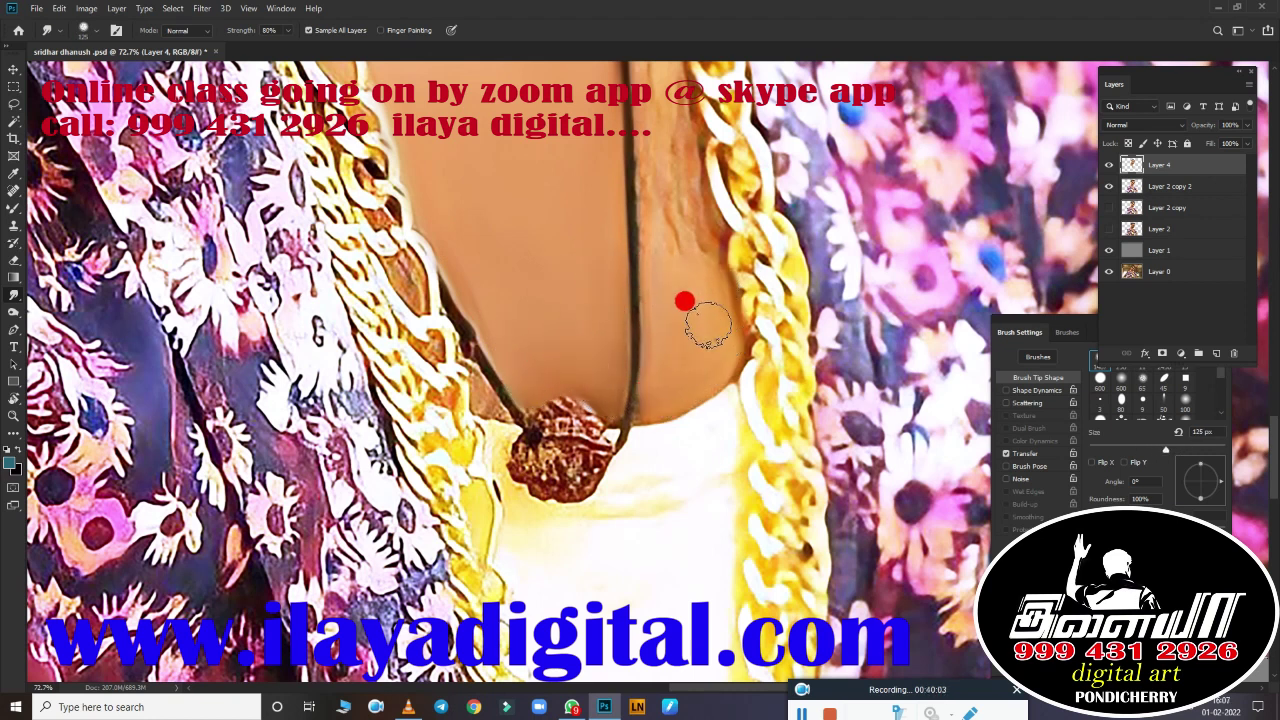
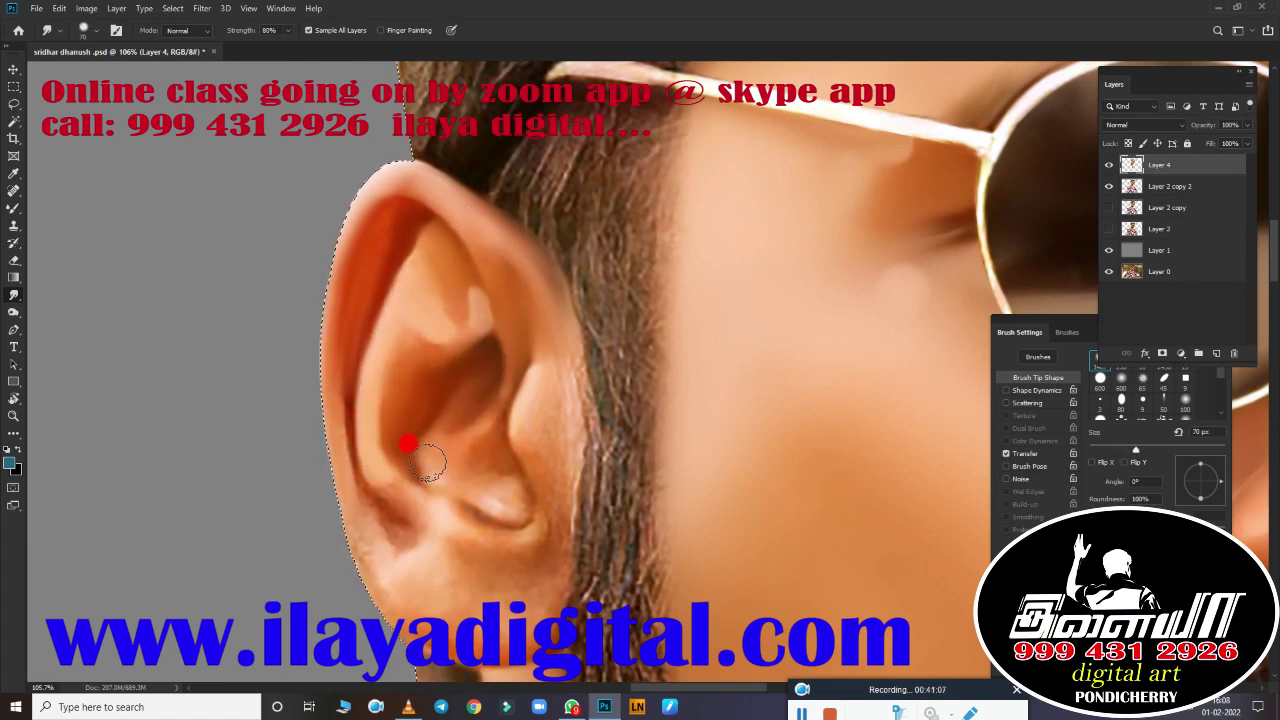
Step: Smudge the skin beside the ear and smooth the ear lobe edge
drag(577, 384, 550, 377)
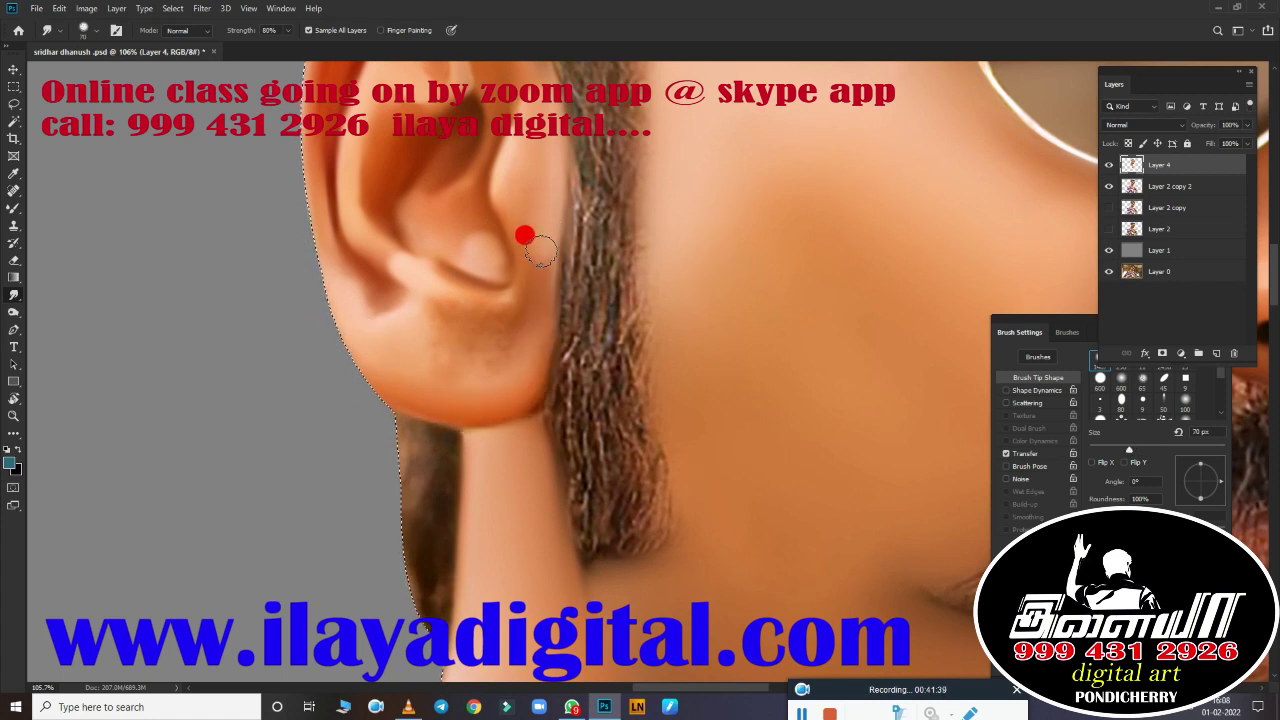
drag(436, 308, 397, 570)
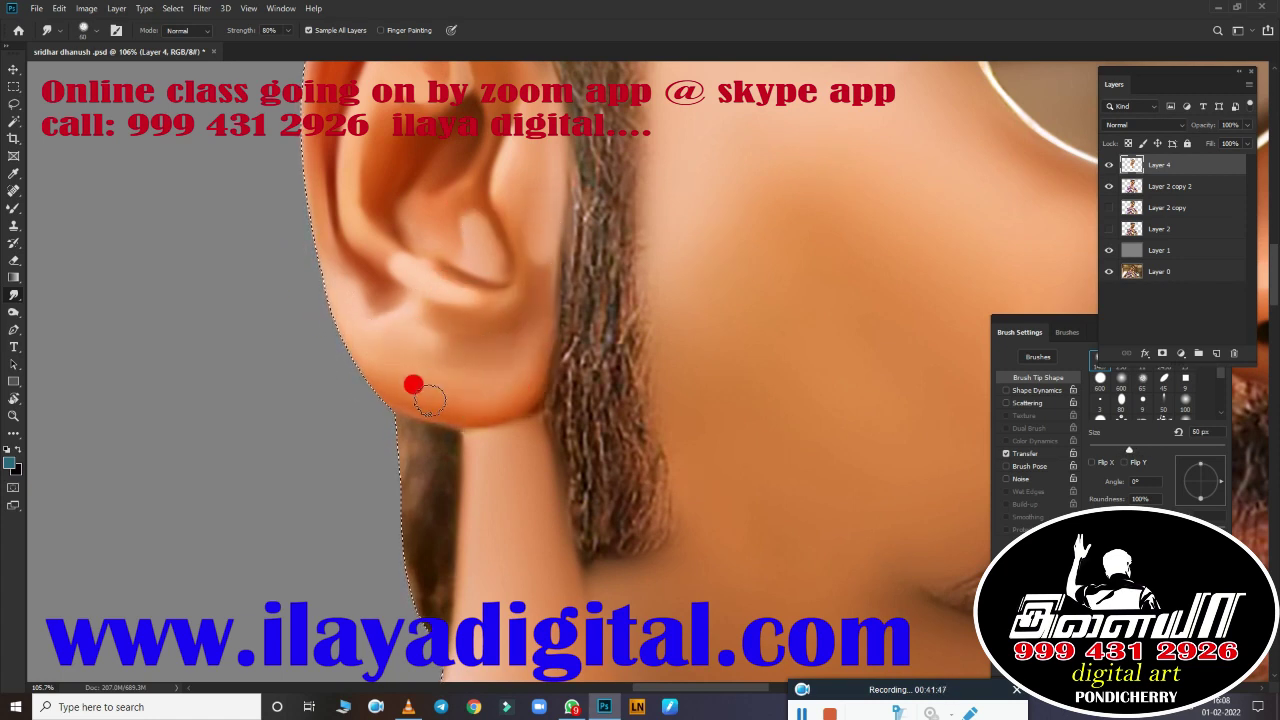
scroll(569, 509, down, 5)
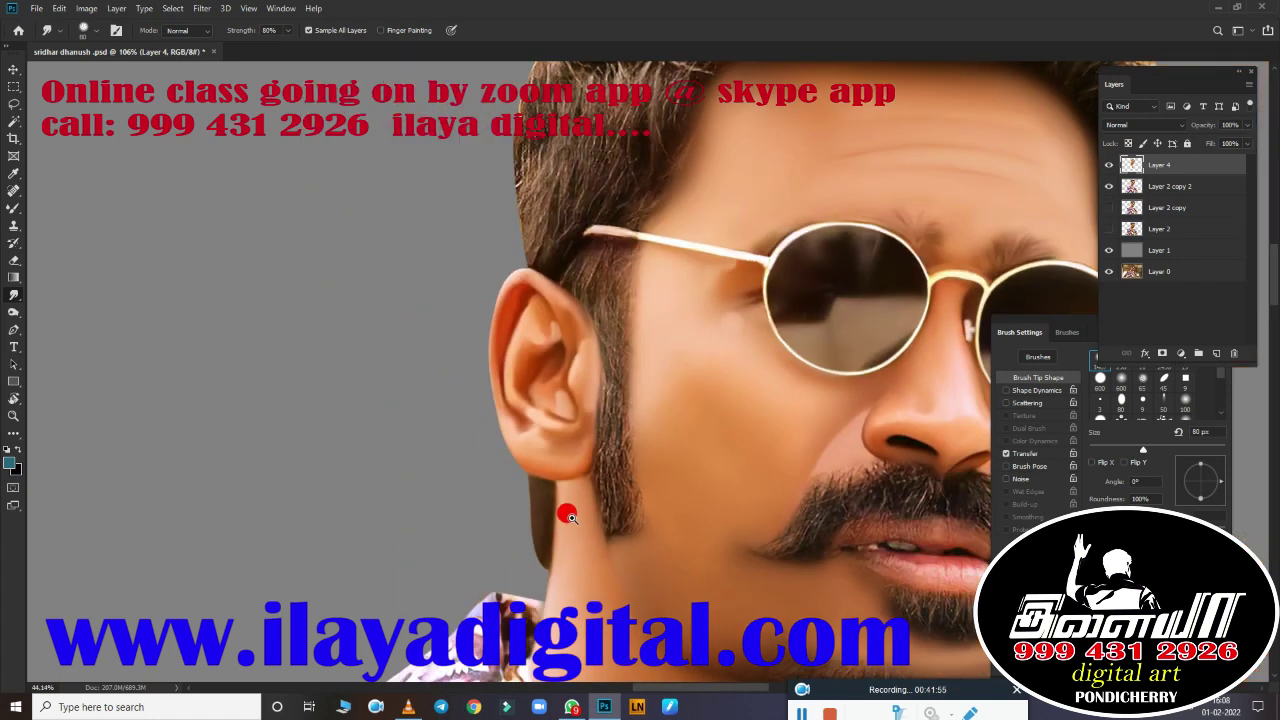
scroll(613, 476, up, 5)
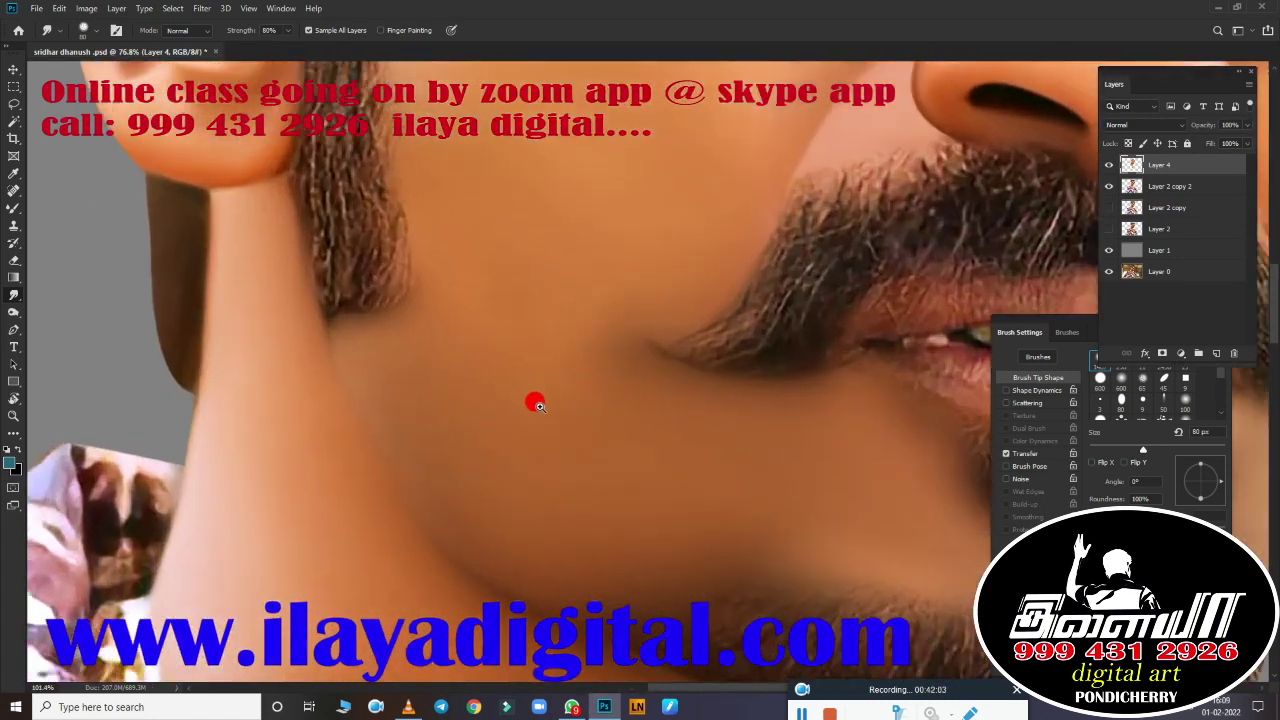
Step: Erase the ragged beard edge along the jaw, then shrink the eraser brush
key(e)
drag(402, 418, 362, 460)
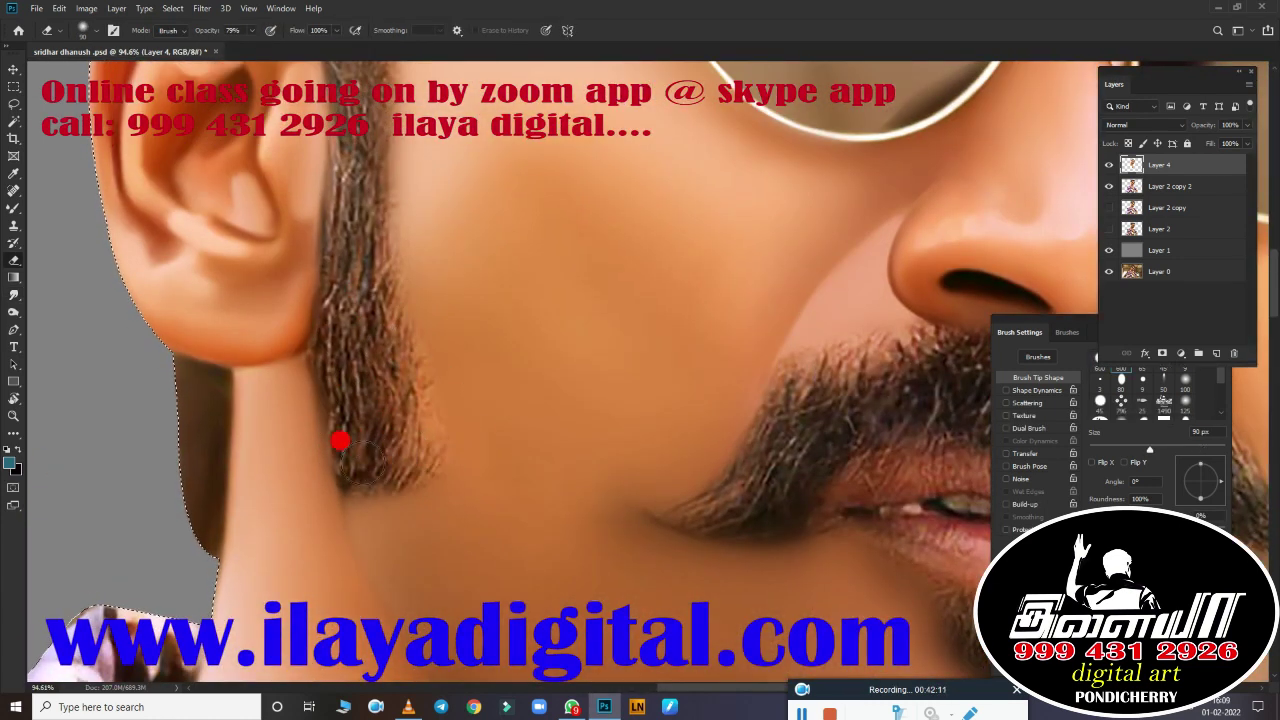
scroll(368, 190, up, 5)
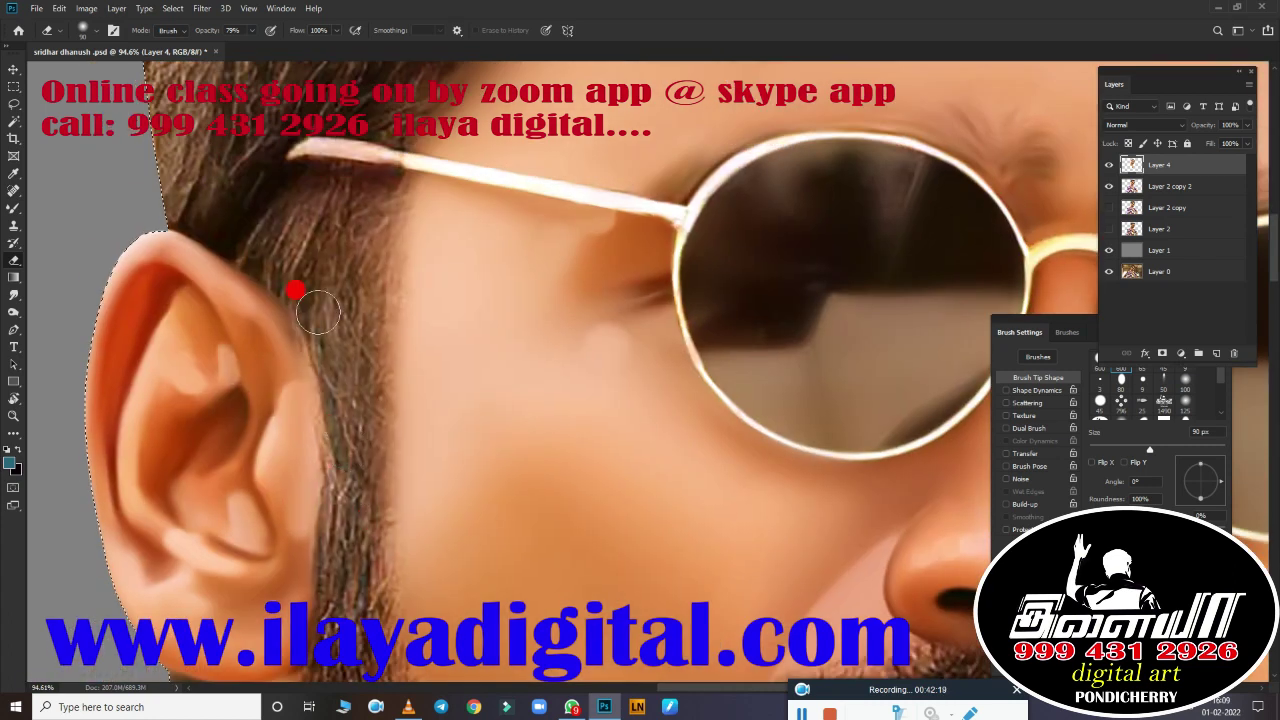
scroll(514, 366, down, 6)
key(bracketleft)
key(bracketleft)
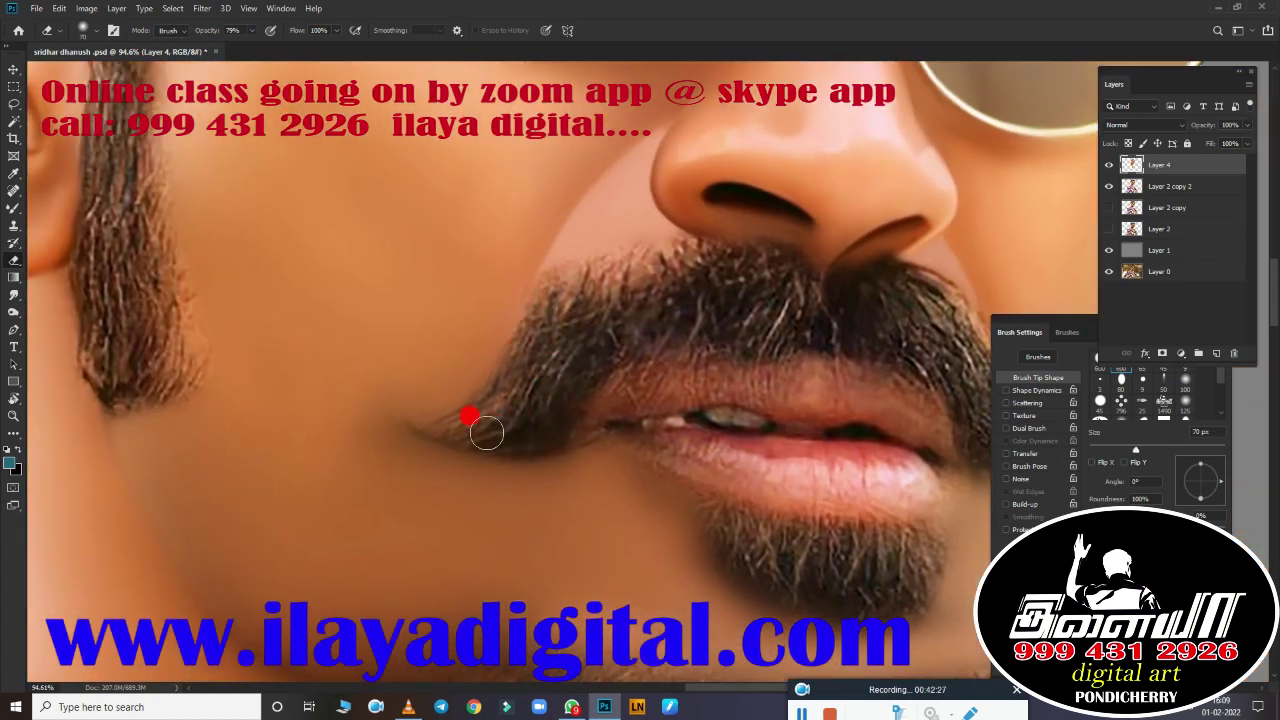
scroll(647, 437, right, 4)
scroll(703, 400, right, 2)
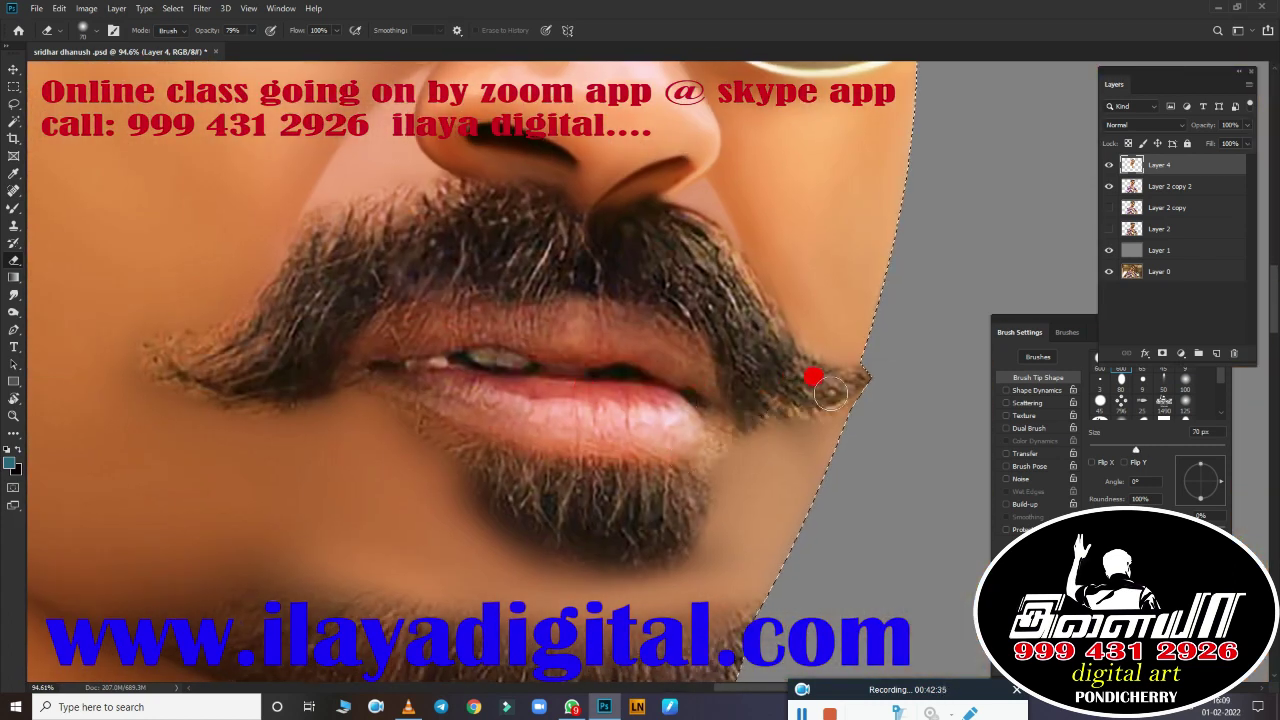
scroll(780, 347, left, 6)
Step: Return to the Smudge tool with the brush reduced to 80 px
key(r)
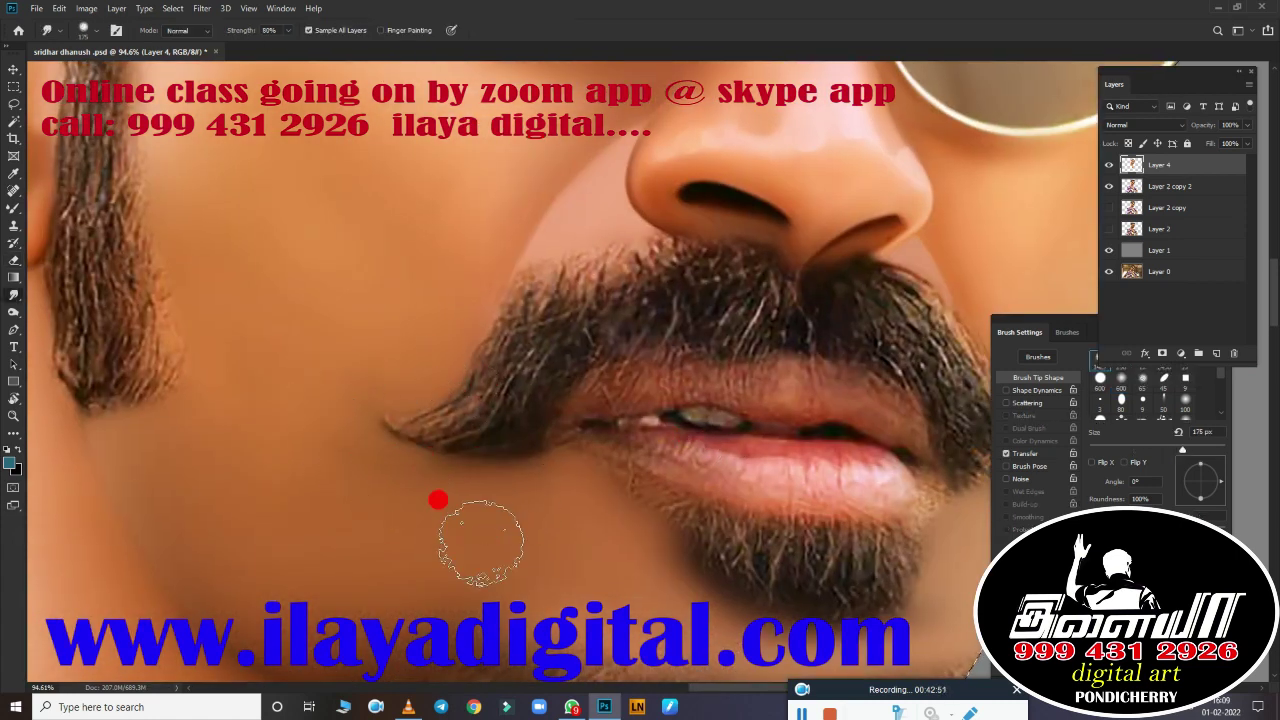
scroll(520, 485, right, 5)
key(bracketleft)
key(bracketleft)
key(bracketleft)
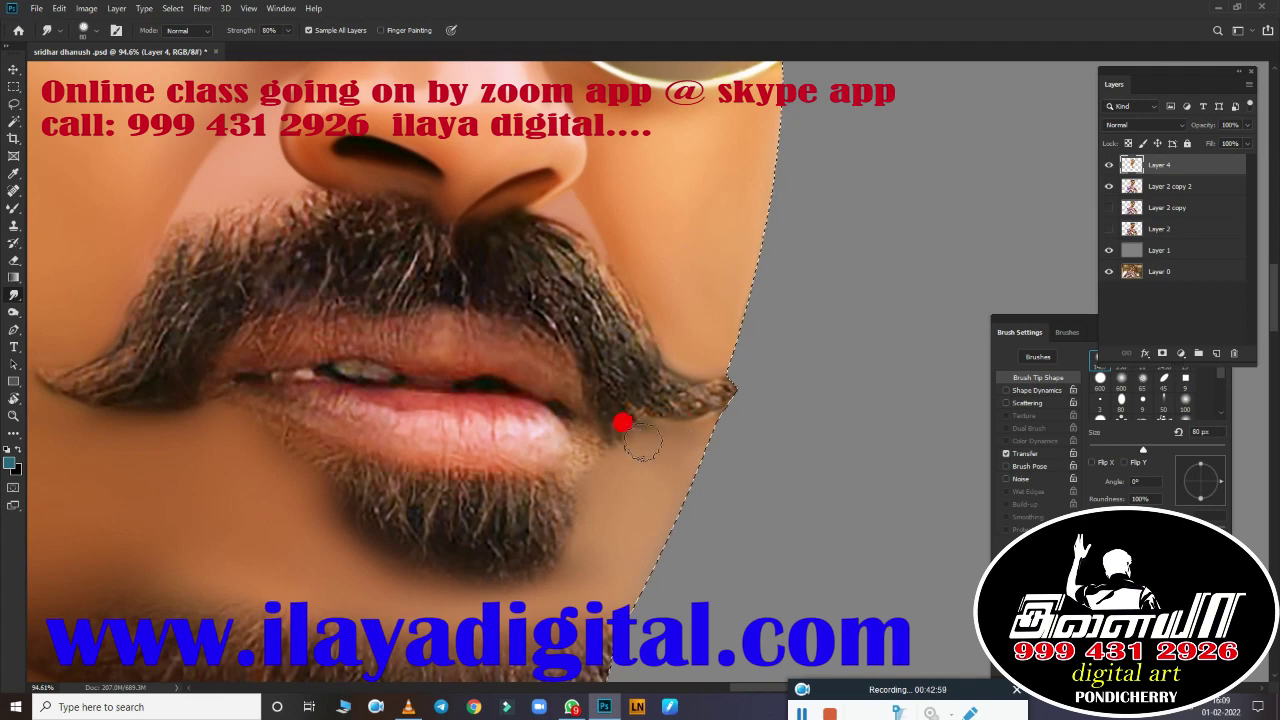
scroll(630, 460, down, 3)
scroll(674, 371, up, 4)
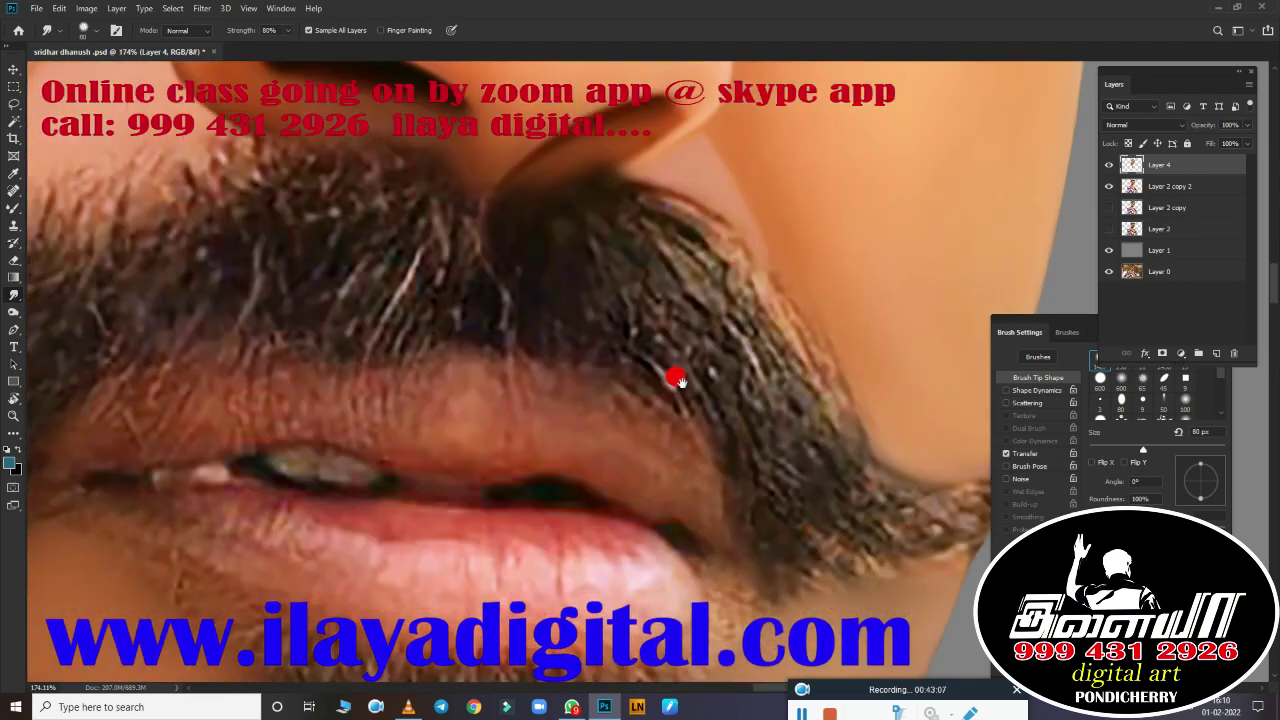
scroll(681, 368, up, 2)
scroll(681, 368, down, 3)
Step: Set the Mixer Brush to 20 px for the lips, then switch to the Pen tool
key(b)
scroll(629, 297, up, 3)
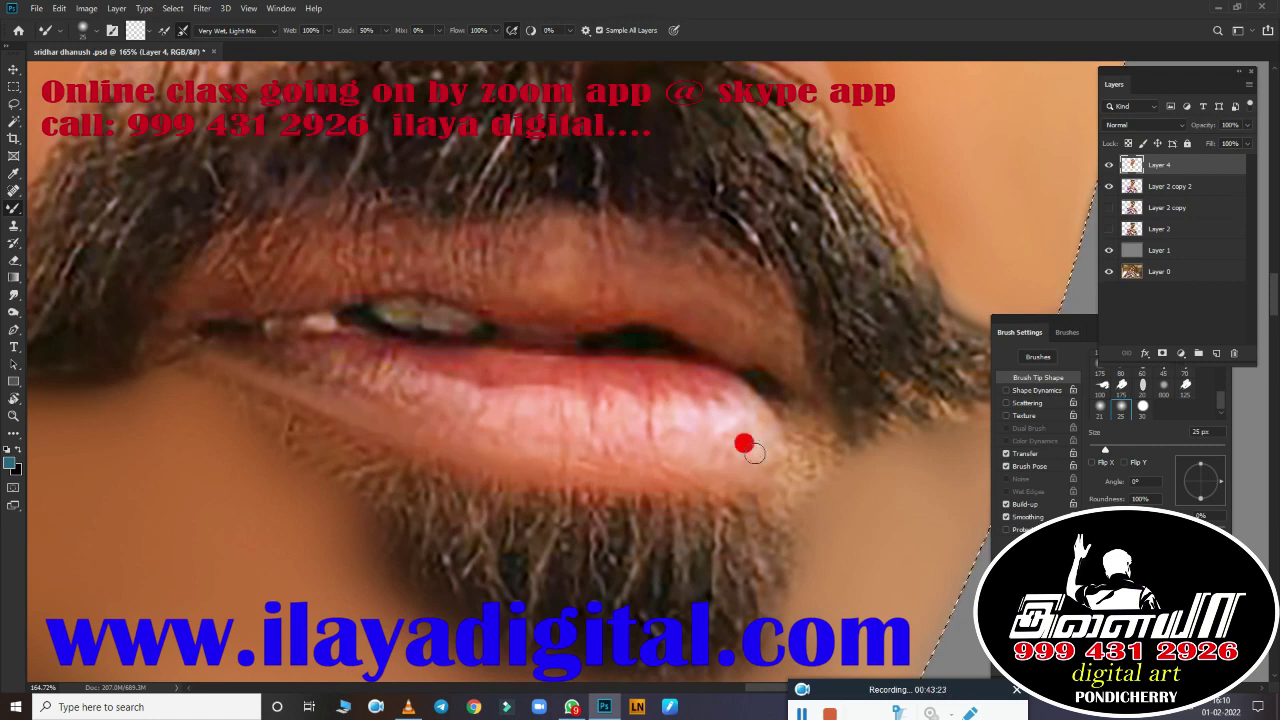
key(bracketleft)
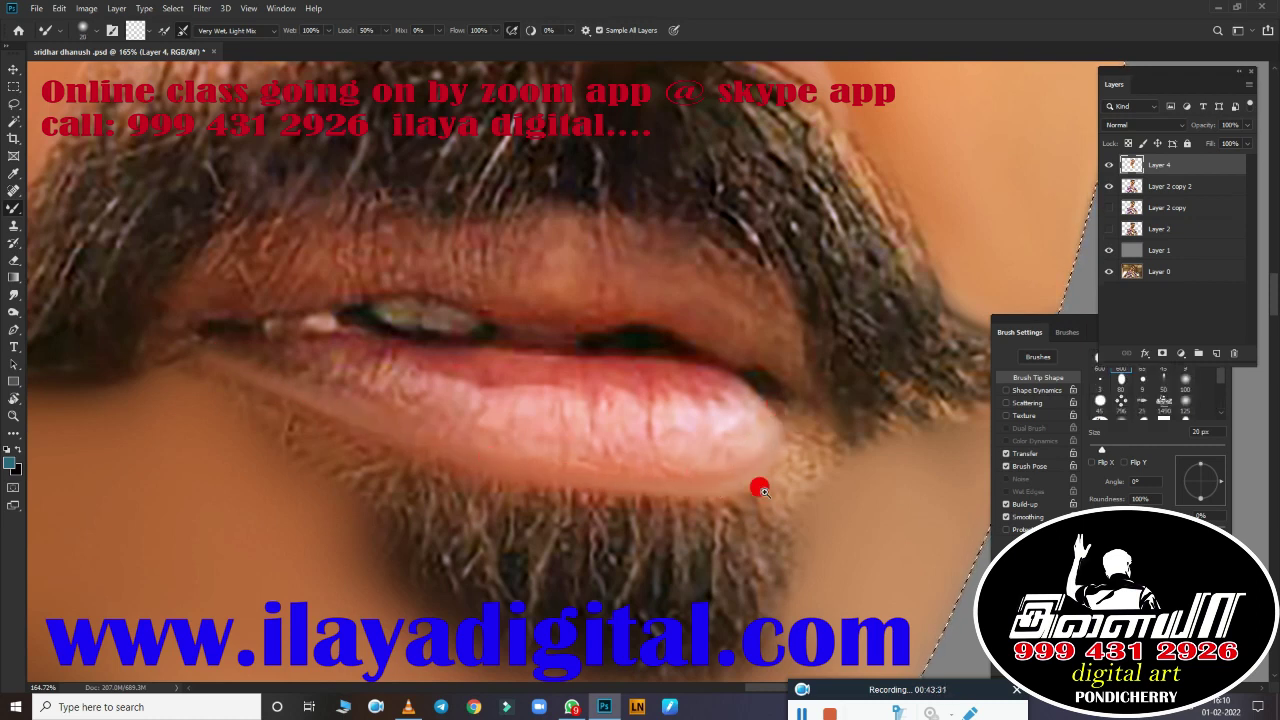
scroll(760, 490, down, 3)
scroll(457, 429, up, 3)
scroll(480, 409, down, 1)
key(p)
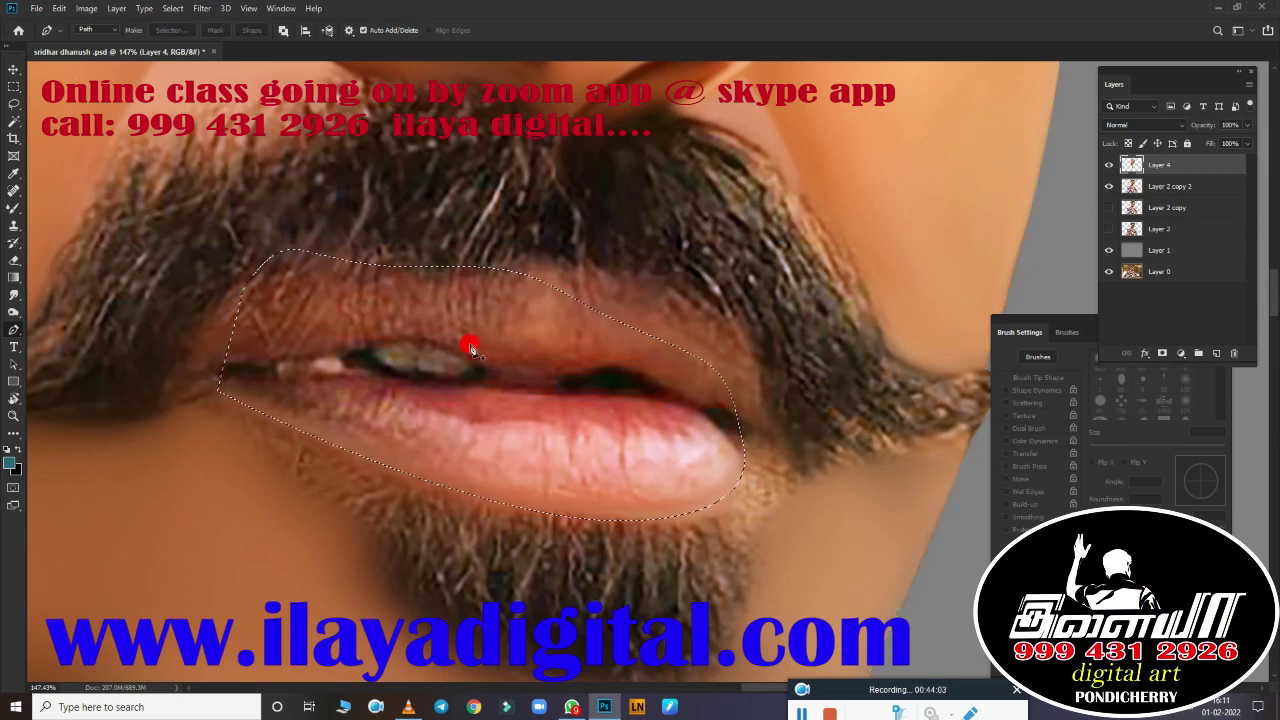
Step: Load the lip path as a selection and smudge the lip line and lower lip smooth
scroll(471, 345, down, 3)
scroll(340, 520, up, 5)
key(ctrl+Return)
key(r)
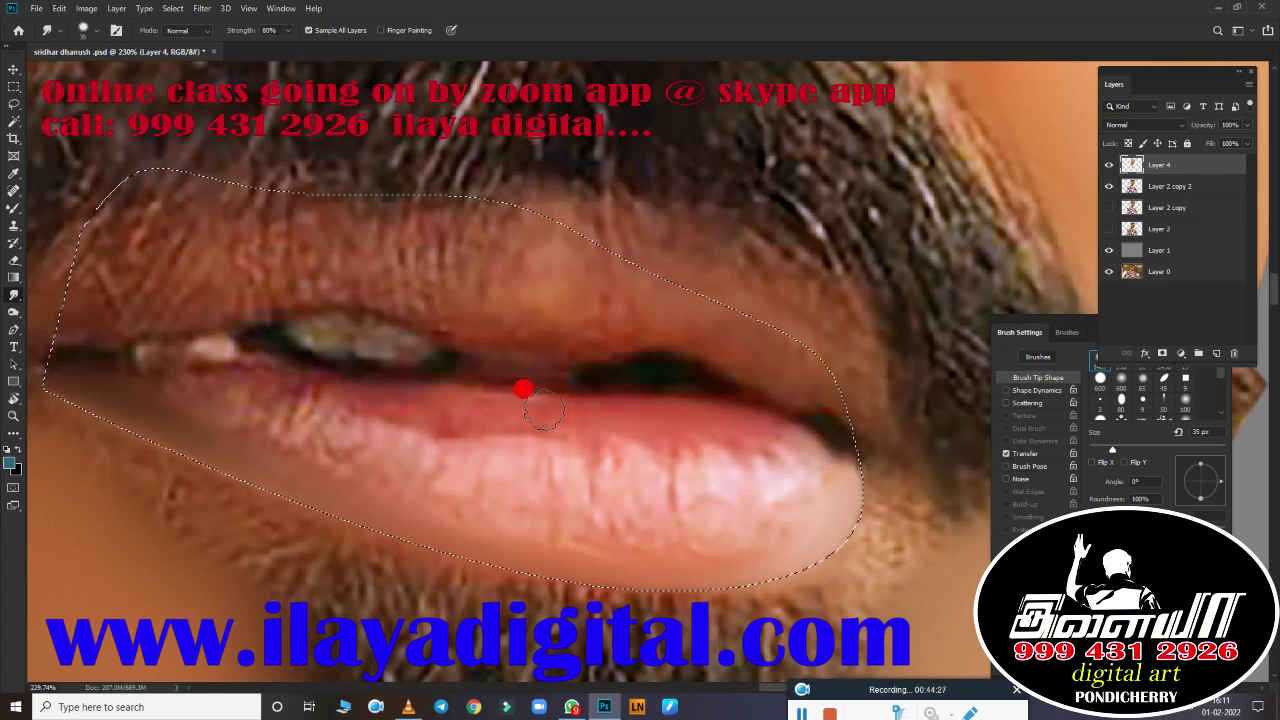
drag(543, 408, 198, 377)
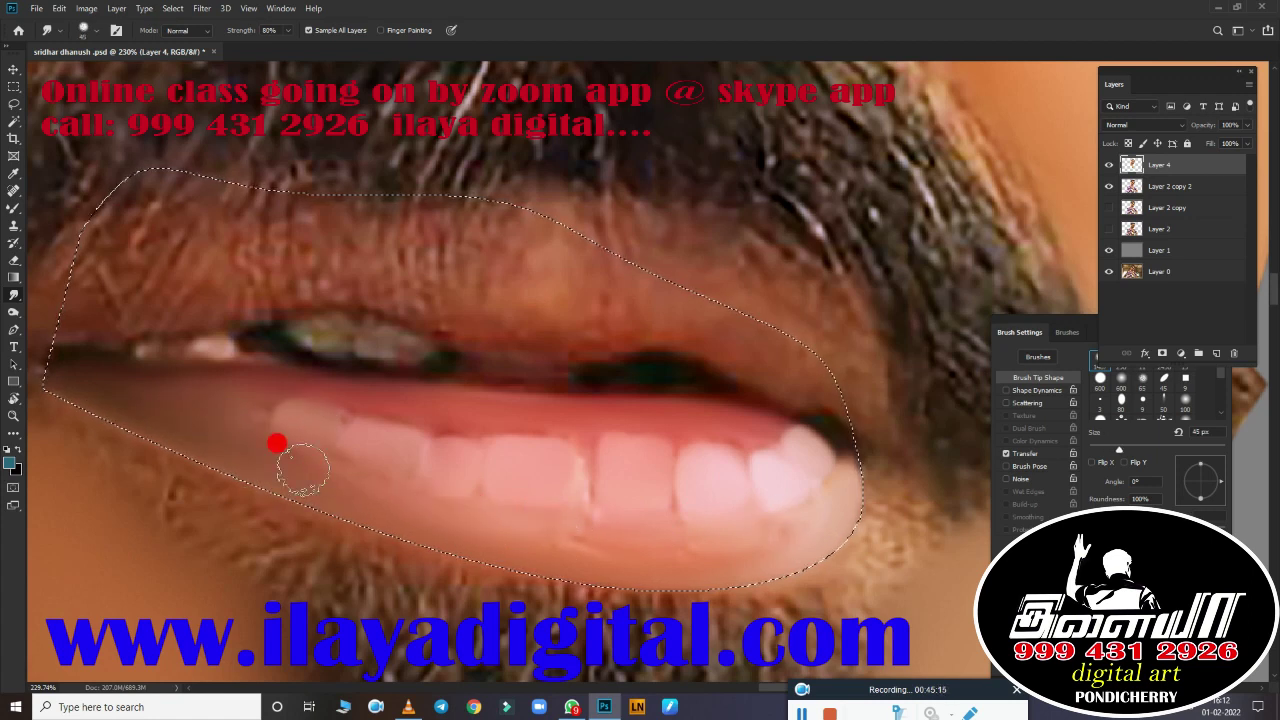
drag(784, 503, 777, 565)
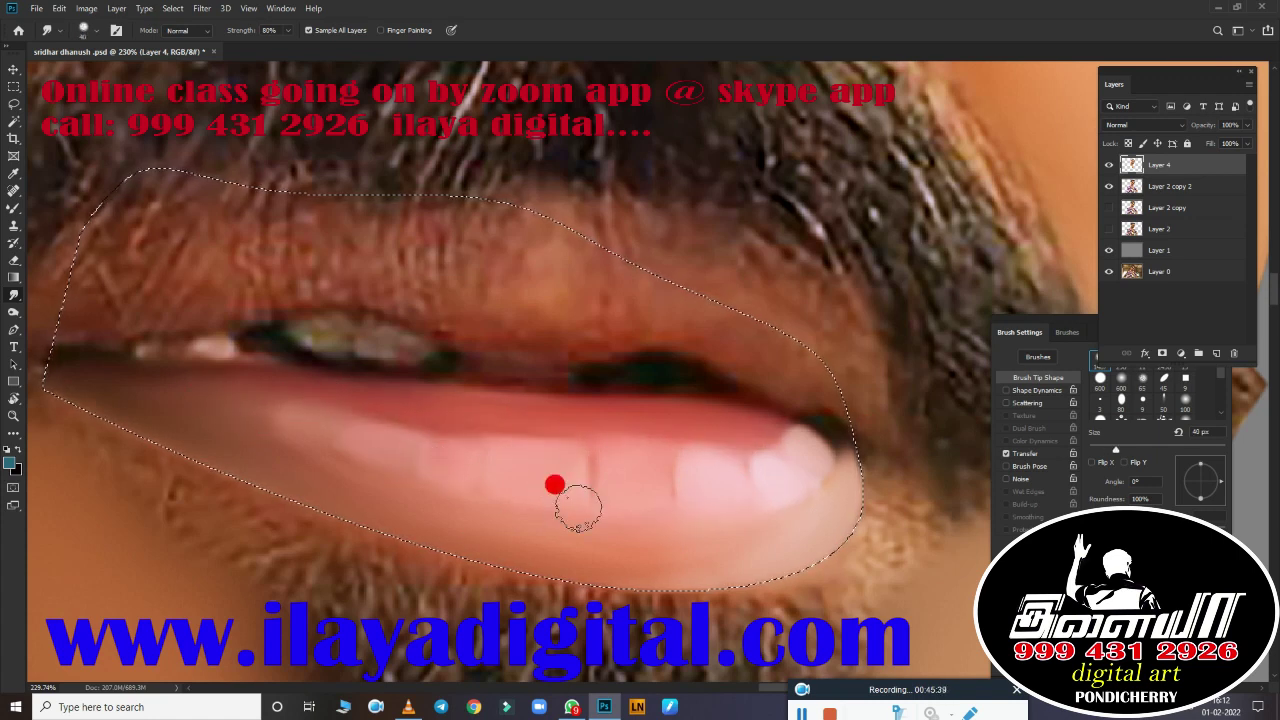
Step: View the whole portrait and blend away the lower lip's bright patches with the Mixer Brush
key(ctrl+0)
scroll(748, 461, up, 10)
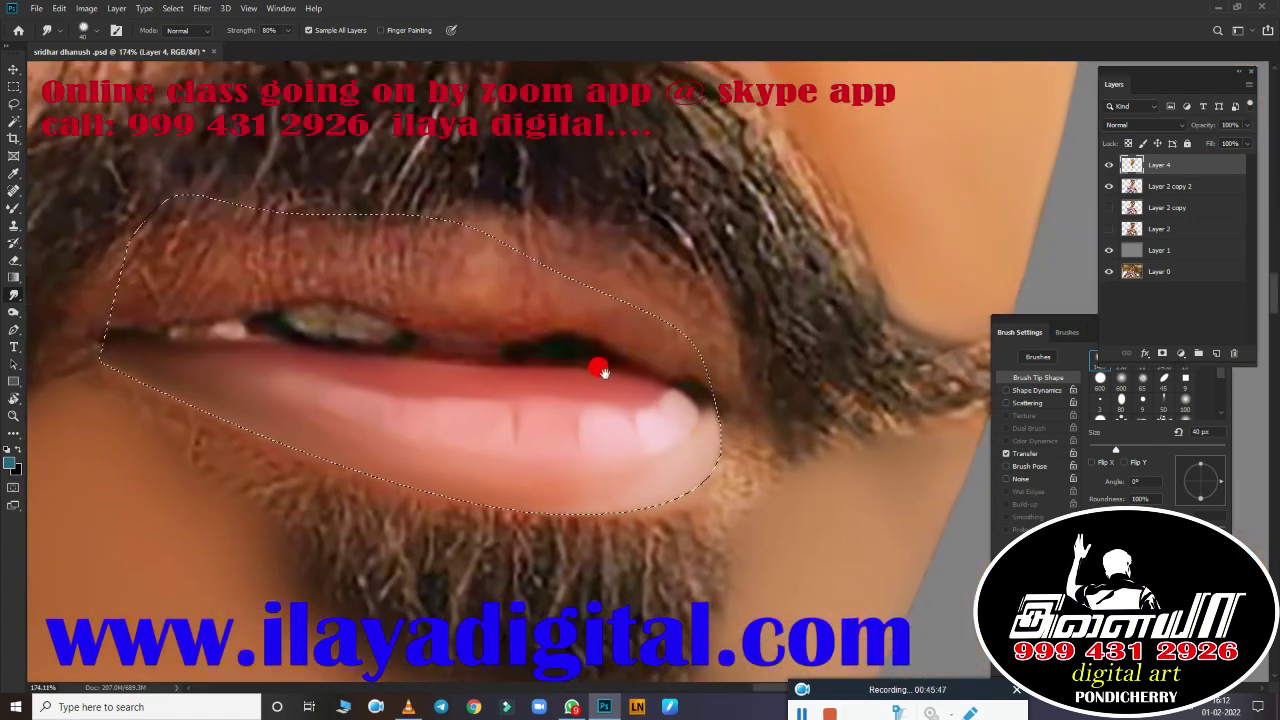
scroll(609, 391, down, 2)
key(b)
scroll(555, 428, up, 4)
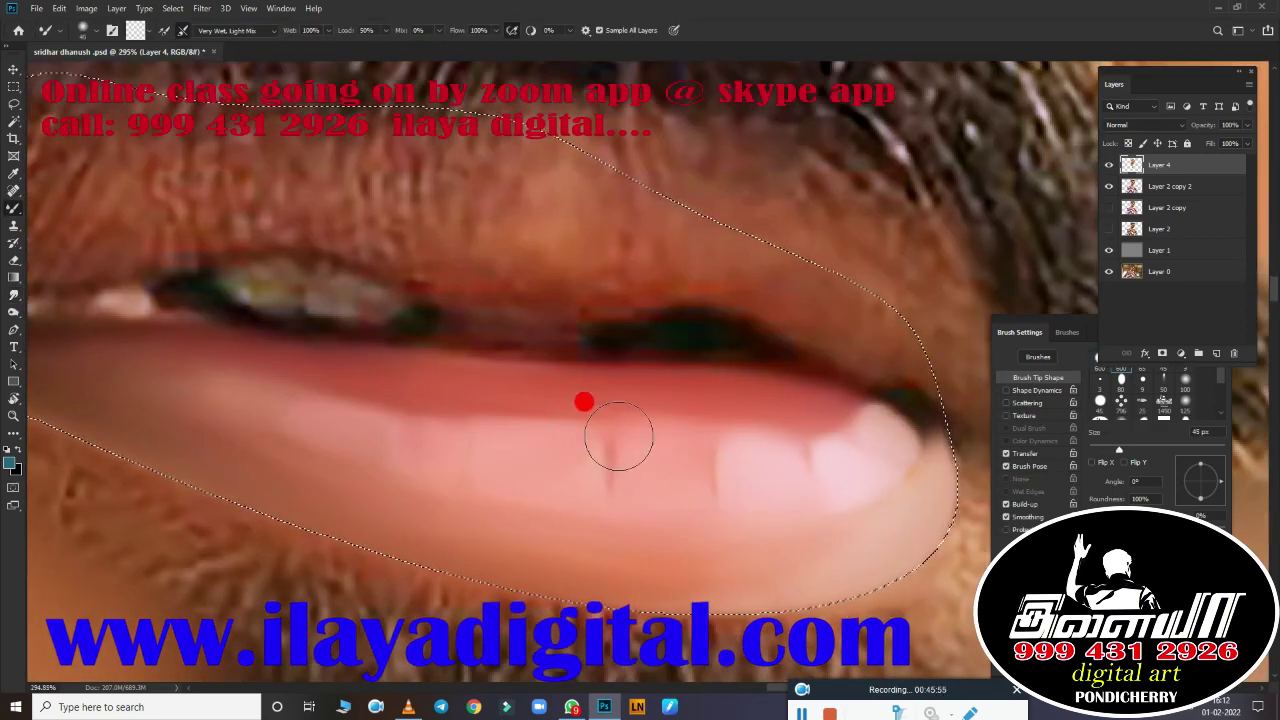
mouse_move(655, 497)
mouse_down()
mouse_move(866, 414)
mouse_move(823, 387)
mouse_up()
Step: Smudge the lower lip edge and the chin stubble below the lip
key(r)
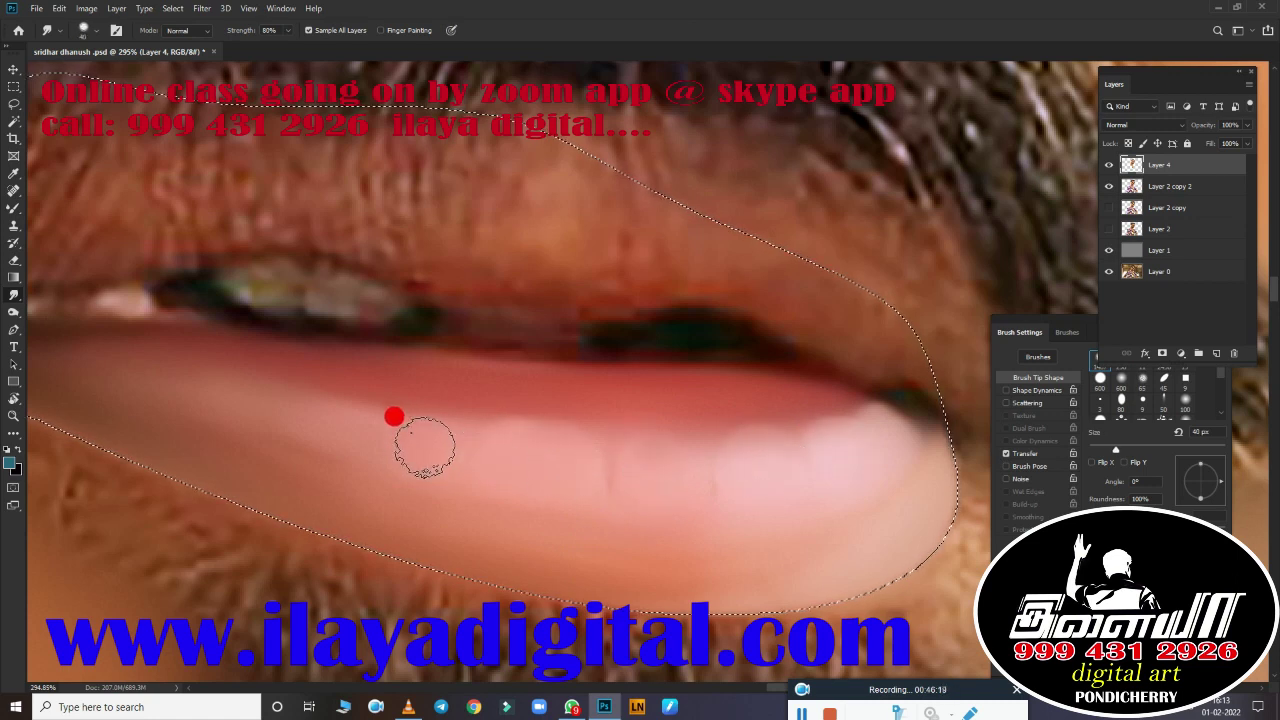
scroll(469, 528, down, 5)
scroll(634, 563, up, 3)
scroll(771, 220, up, 1)
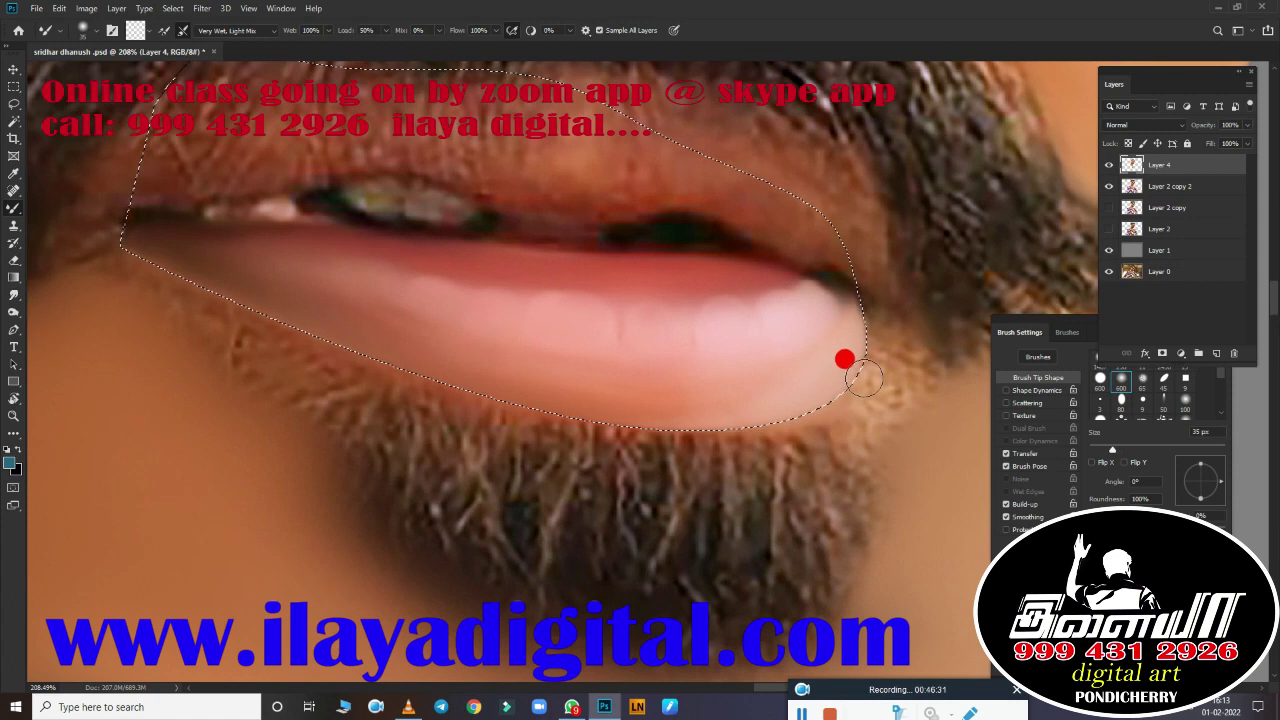
mouse_move(864, 378)
mouse_down()
mouse_move(865, 350)
mouse_move(719, 419)
mouse_move(522, 402)
mouse_move(408, 380)
mouse_move(197, 280)
mouse_move(360, 354)
mouse_move(591, 403)
mouse_move(491, 377)
mouse_move(869, 351)
mouse_move(837, 291)
mouse_up()
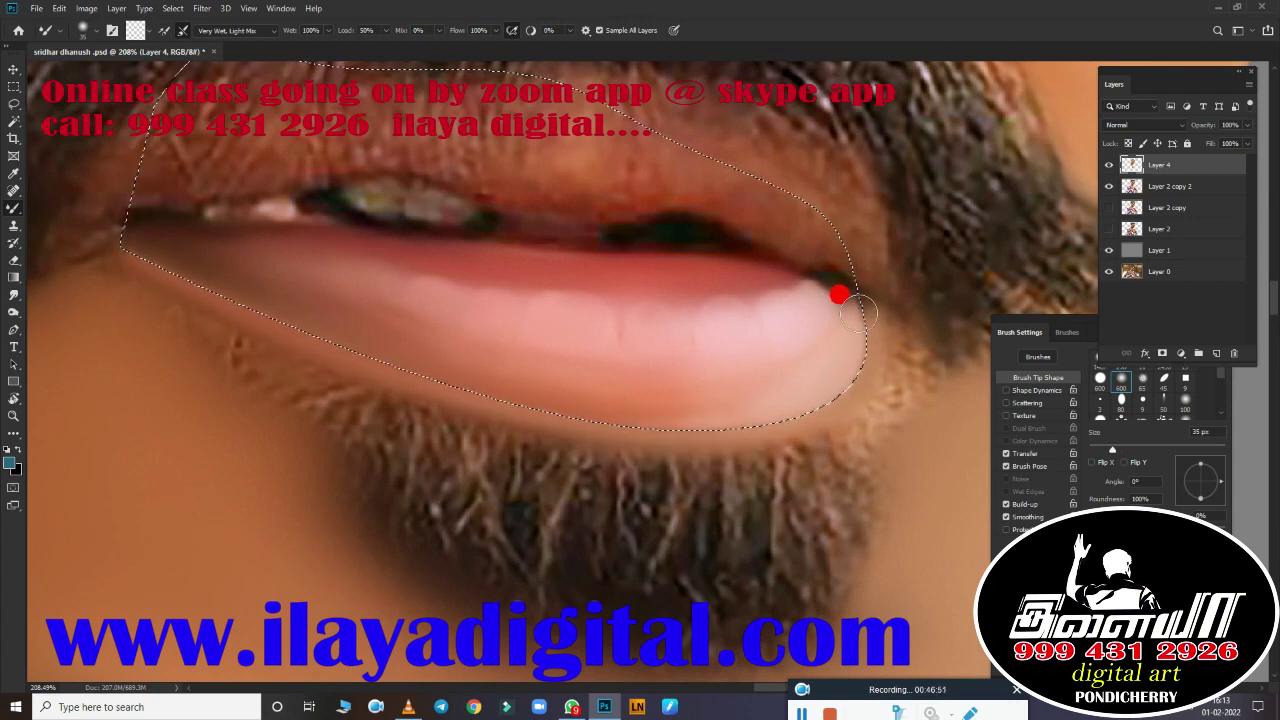
mouse_move(66, 259)
mouse_down()
mouse_move(306, 377)
mouse_move(257, 446)
mouse_move(822, 396)
mouse_move(829, 291)
mouse_move(834, 386)
mouse_move(711, 526)
mouse_move(877, 500)
mouse_up()
key(ctrl+0)
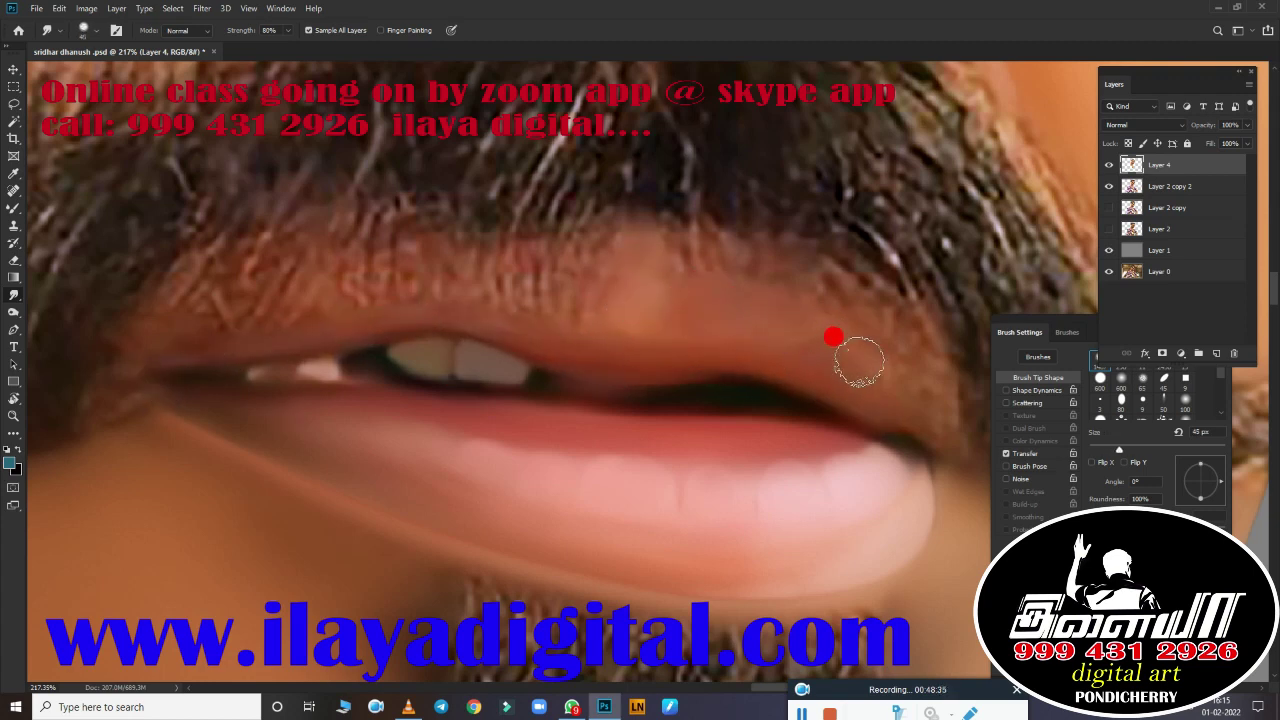
Step: Smudge the upper lip texture smooth
drag(551, 270, 196, 298)
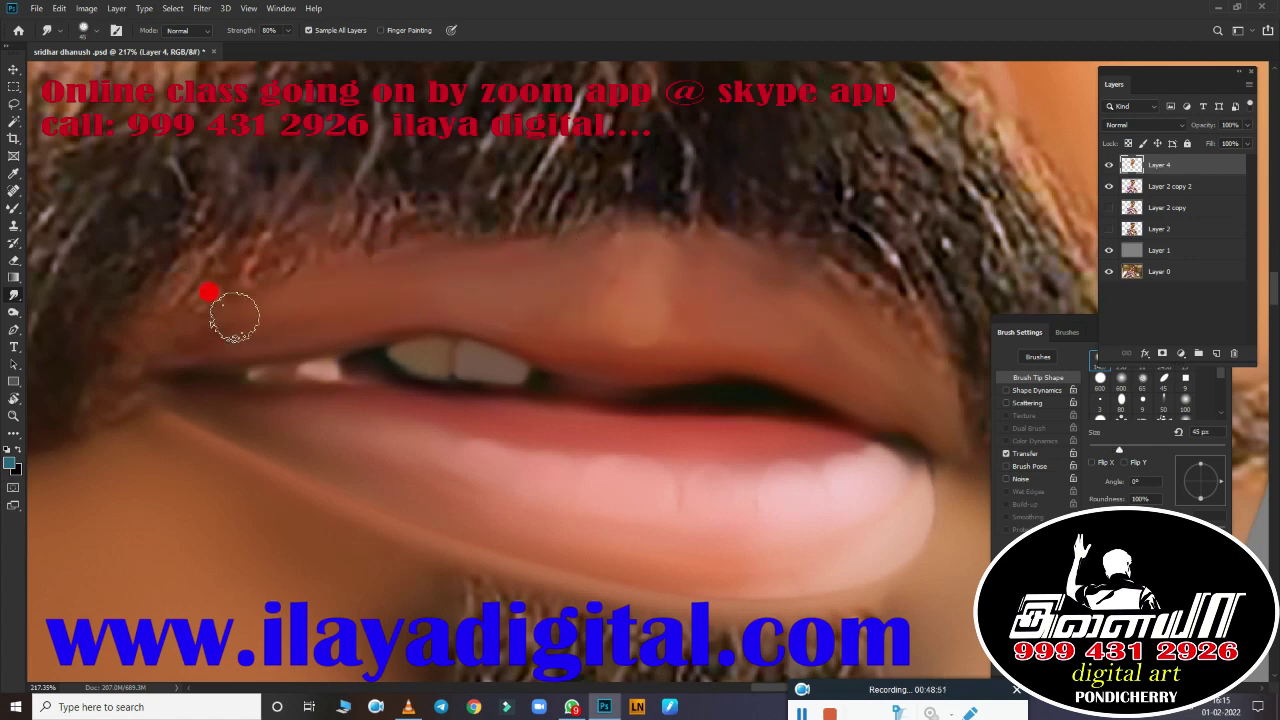
scroll(701, 344, down, 3)
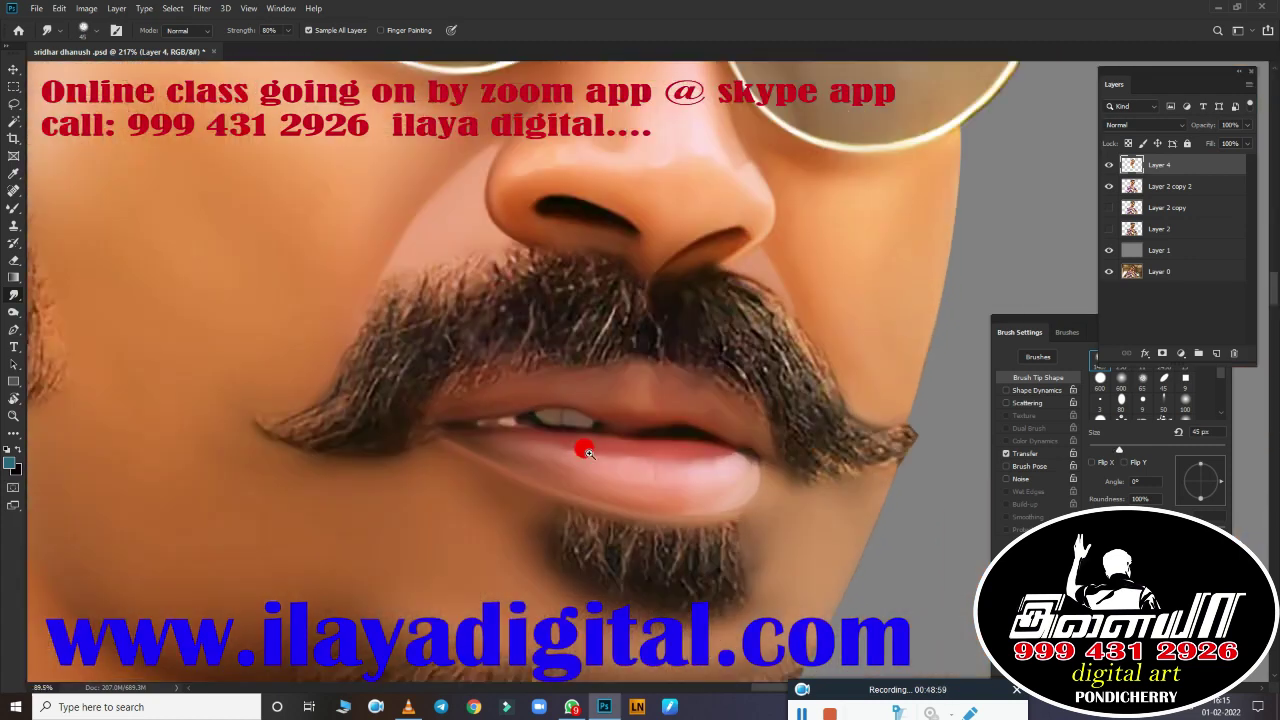
scroll(586, 509, up, 2)
scroll(457, 366, up, 1)
Step: Set the Mixer Brush to about 60 px for wet blending
key(b)
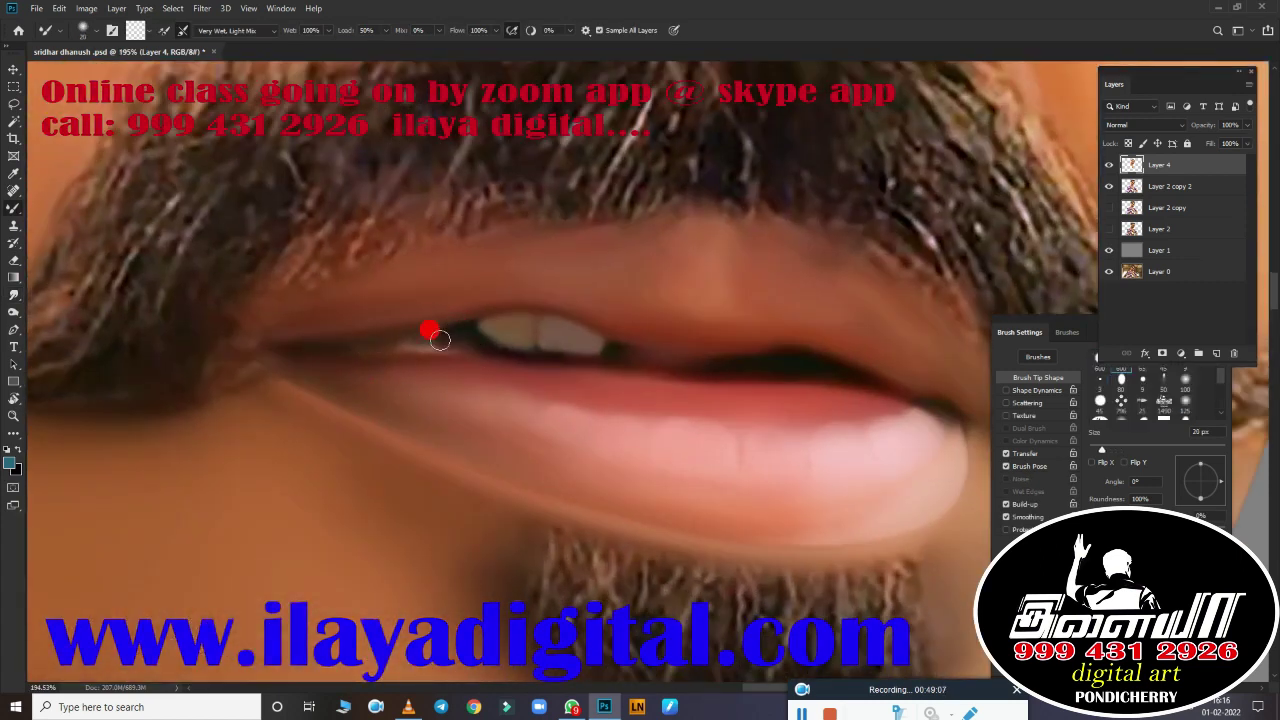
scroll(590, 440, down, 1)
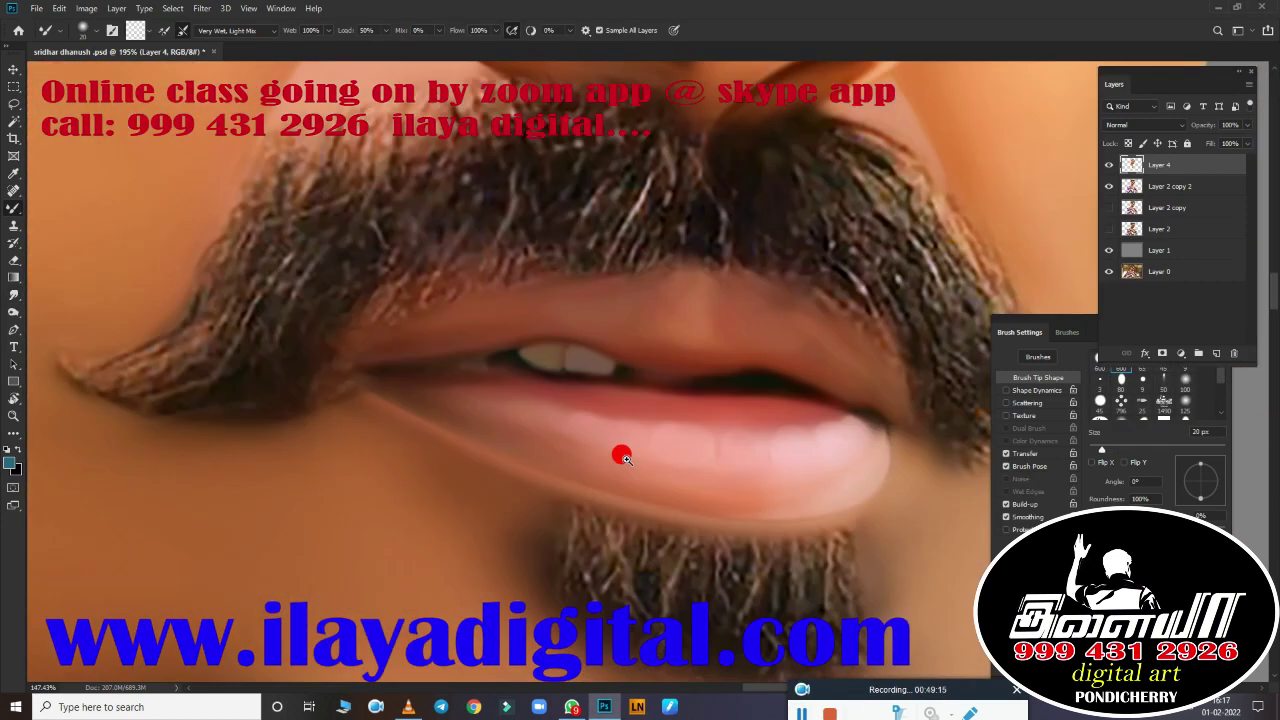
scroll(410, 352, up, 2)
key(bracketright)
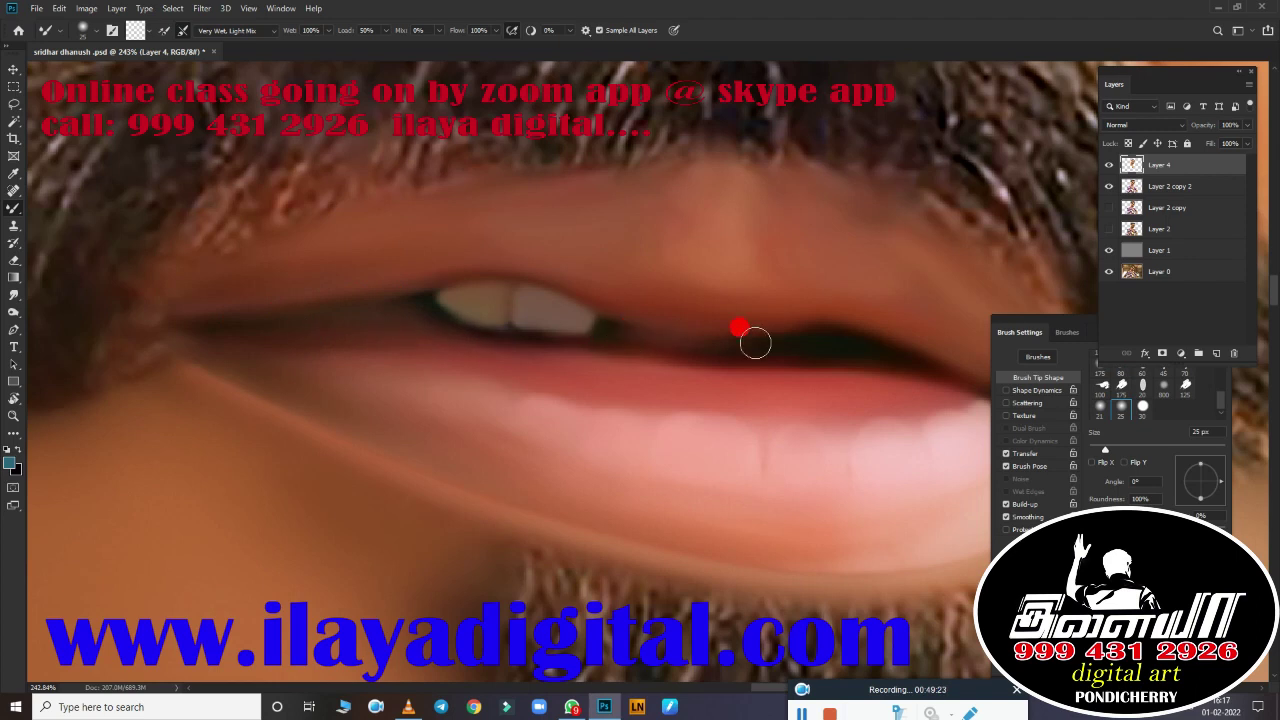
key(bracketright)
key(bracketright)
key(bracketright)
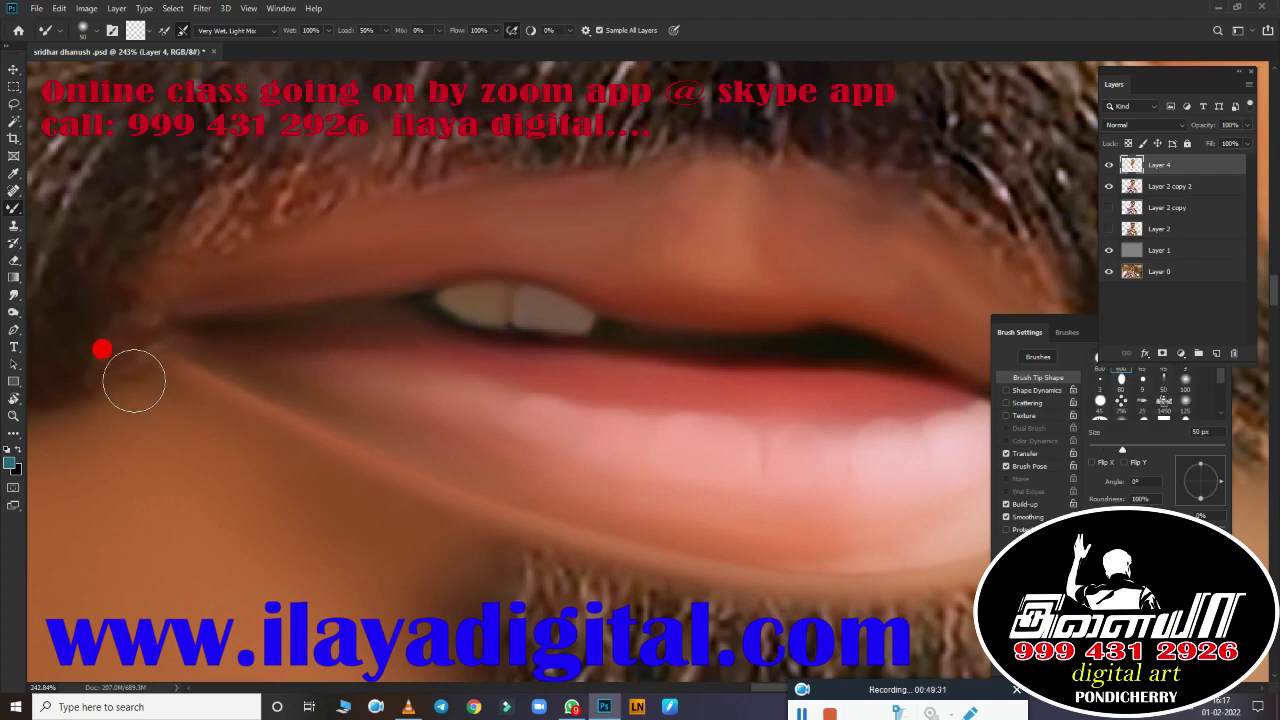
scroll(181, 463, down, 3)
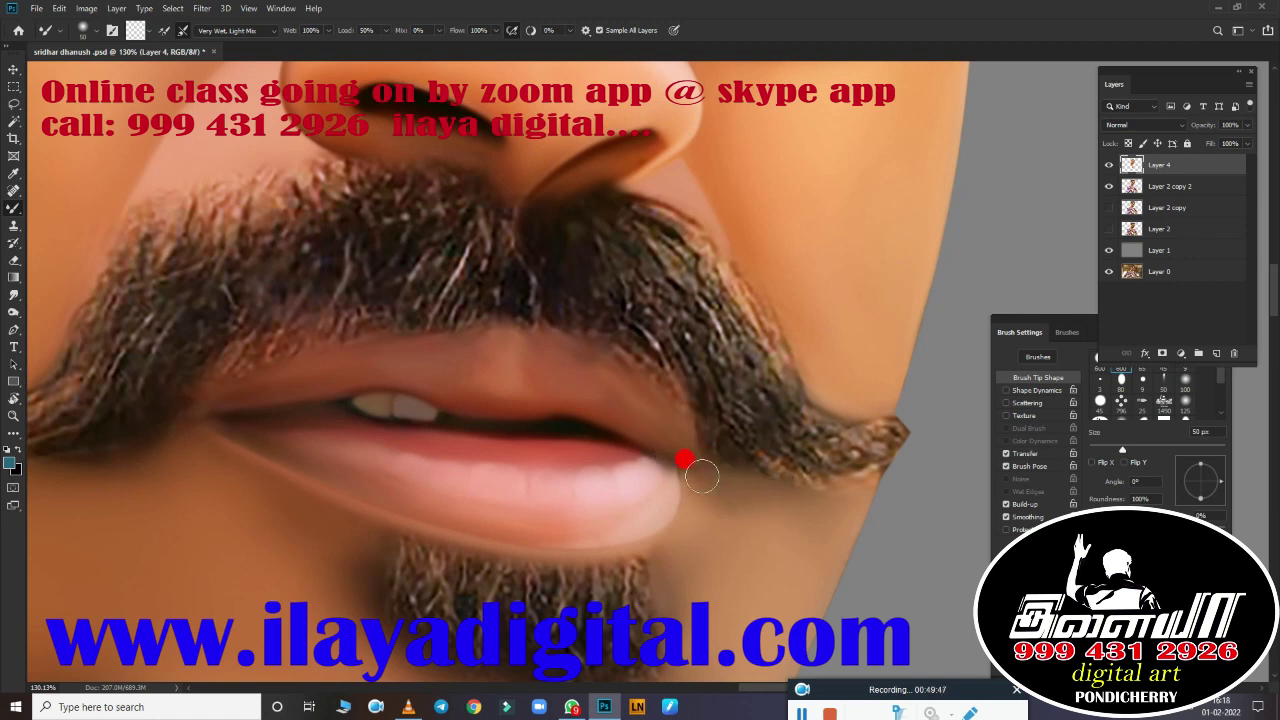
scroll(685, 505, down, 2)
Step: Bring the lips and chin beard into view and save the portrait file
drag(686, 520, 693, 353)
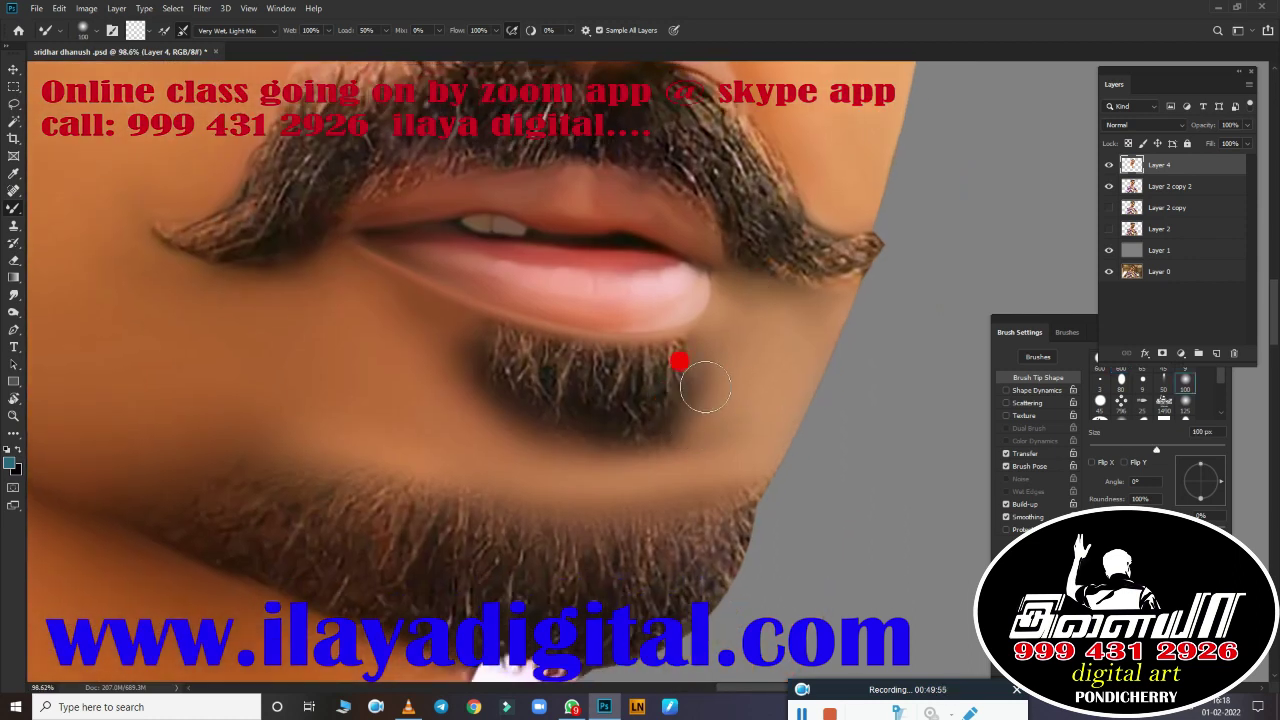
scroll(686, 366, down, 2)
scroll(506, 409, down, 2)
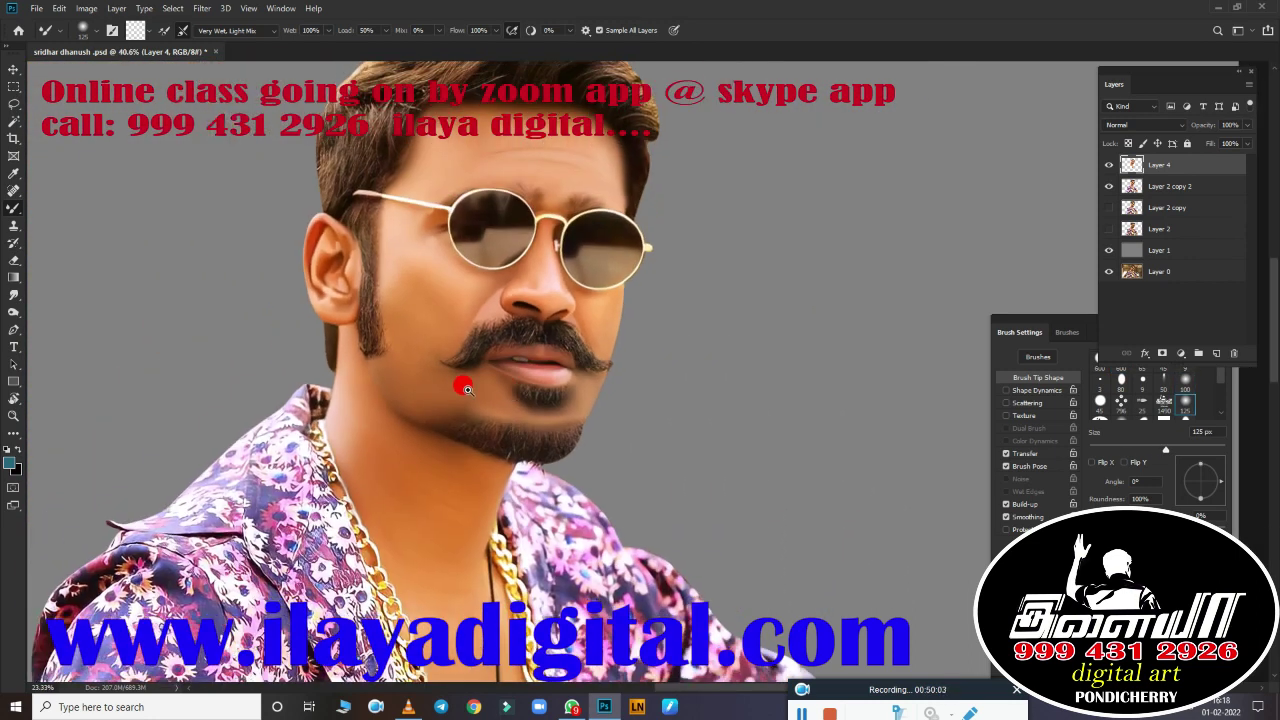
scroll(457, 380, down, 1)
key(ctrl+s)
Step: Smudge the moustache's lower-right, lower and lower-left edges into smooth strokes
scroll(804, 320, down, 2)
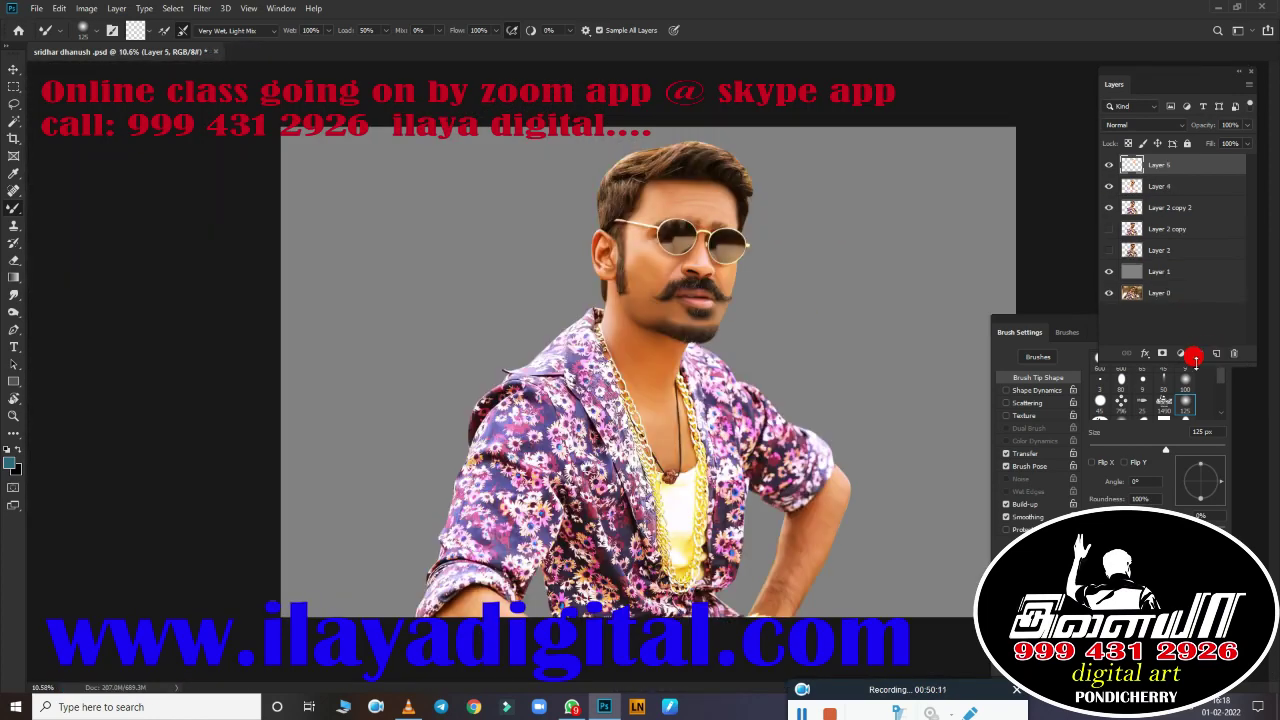
scroll(814, 349, up, 8)
scroll(471, 357, down, 4)
scroll(623, 390, up, 4)
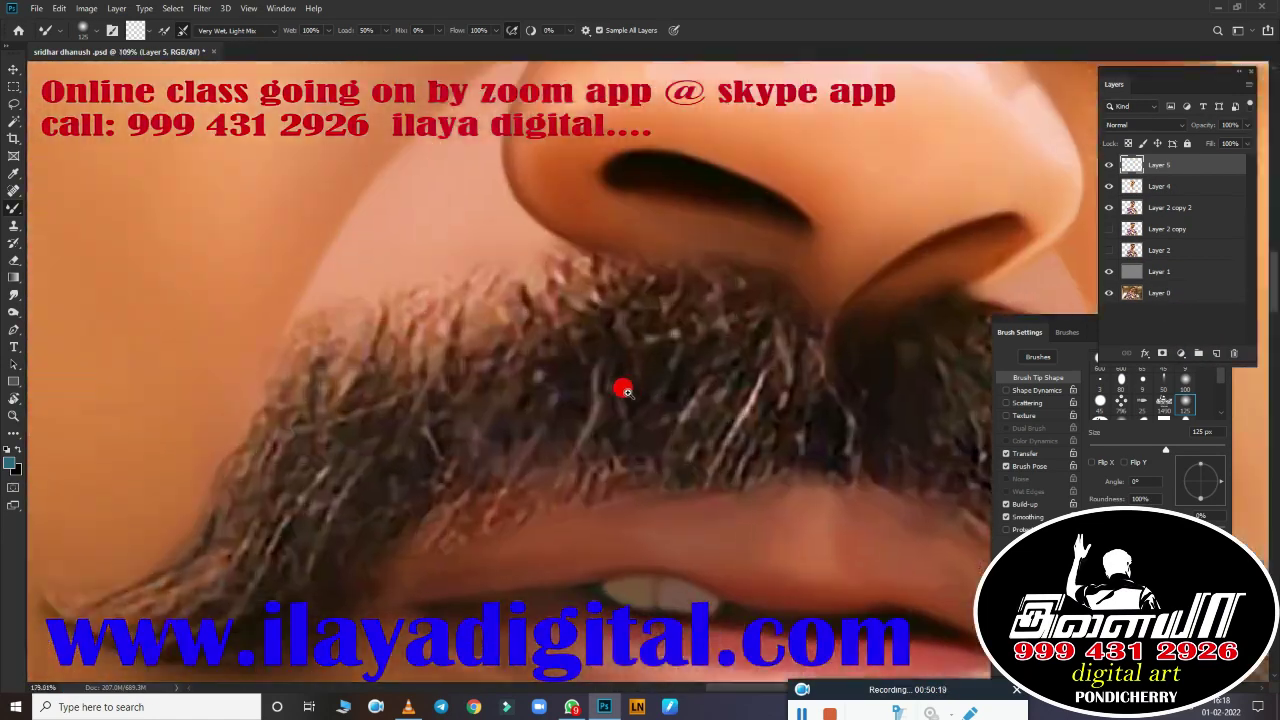
scroll(623, 390, down, 1)
key(r)
scroll(423, 345, up, 3)
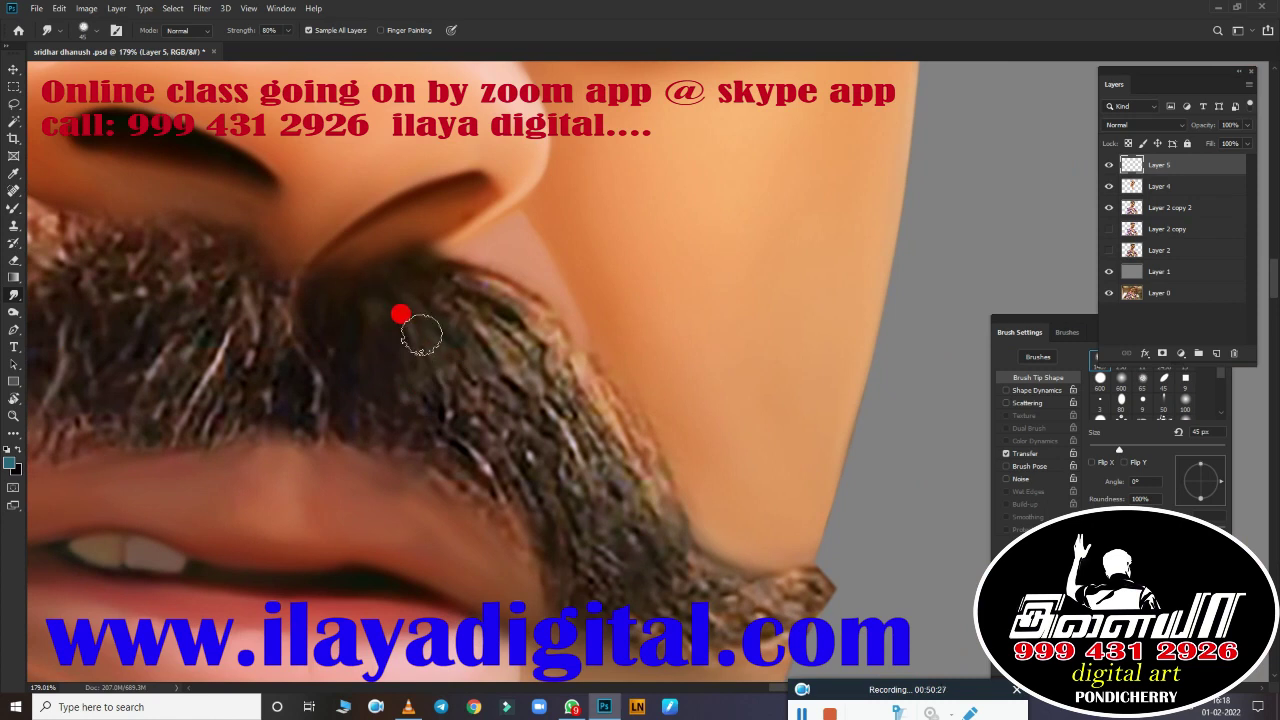
mouse_move(451, 279)
mouse_down()
mouse_move(565, 354)
mouse_move(656, 502)
mouse_up()
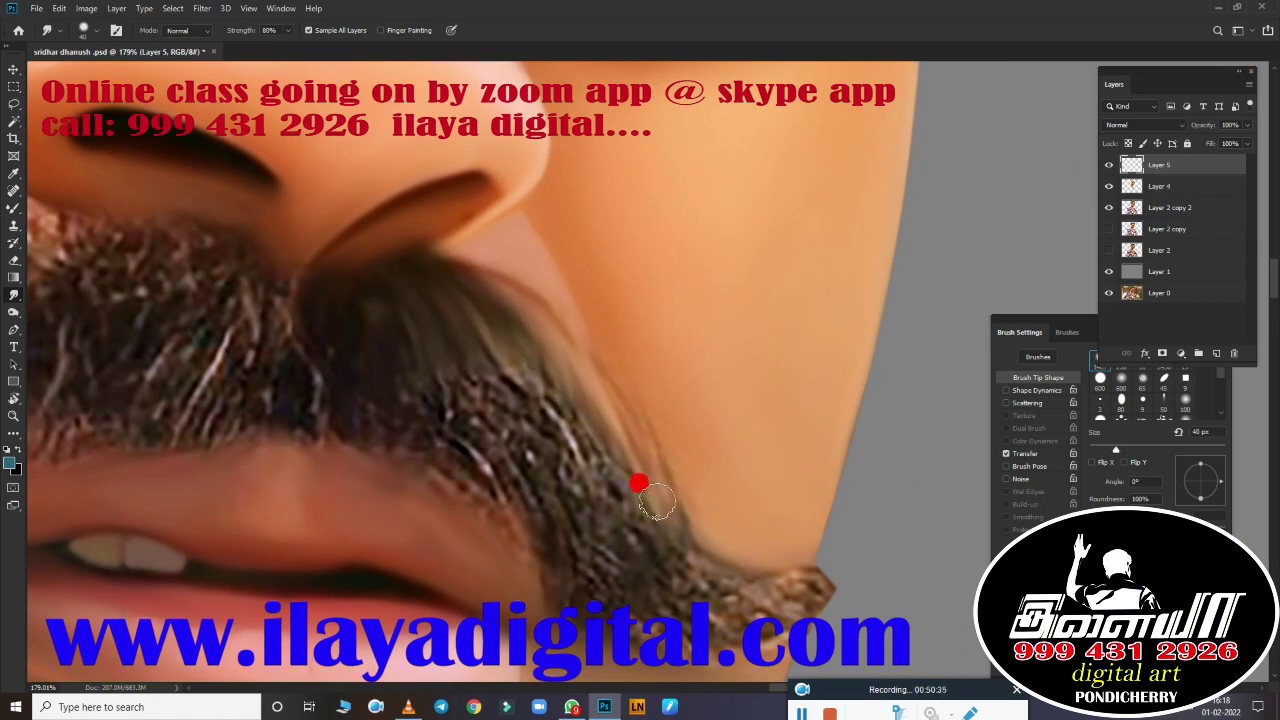
drag(389, 437, 527, 482)
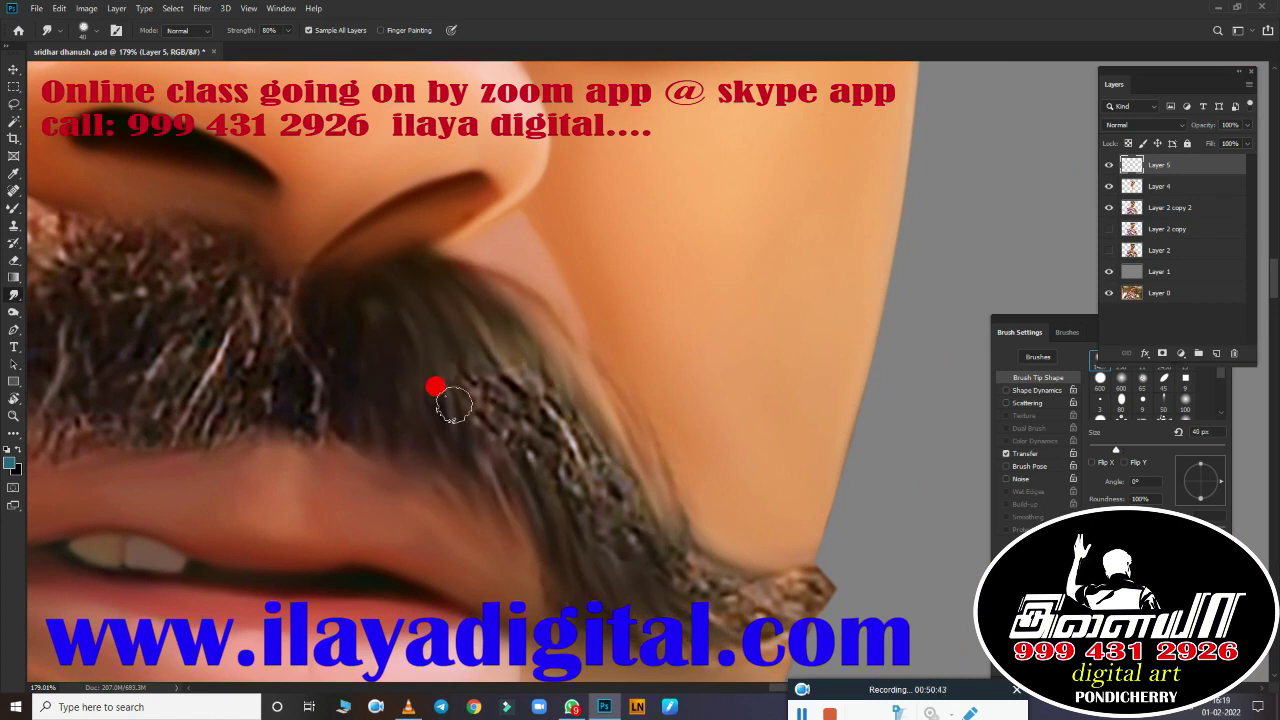
drag(452, 403, 652, 580)
drag(300, 395, 293, 435)
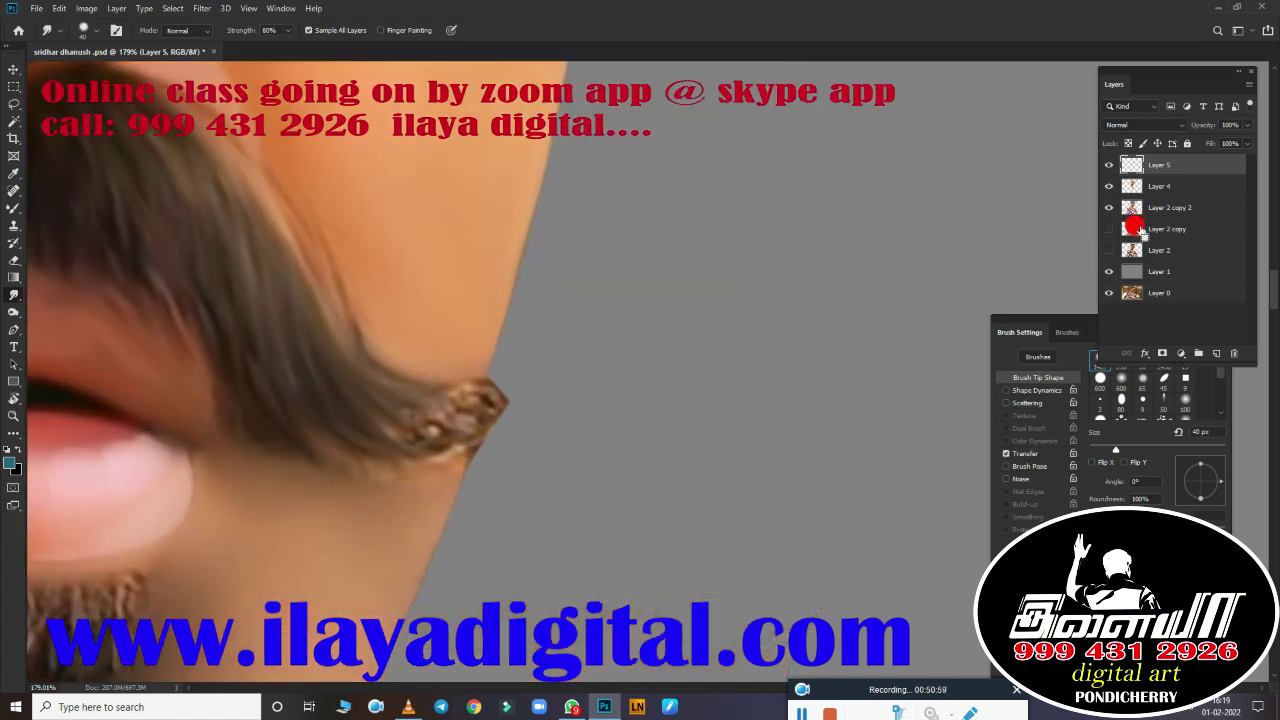
Step: Smooth the curled moustache tip, upper edge and lower-edge hairs into flowing strokes
click(1110, 228)
click(1163, 172)
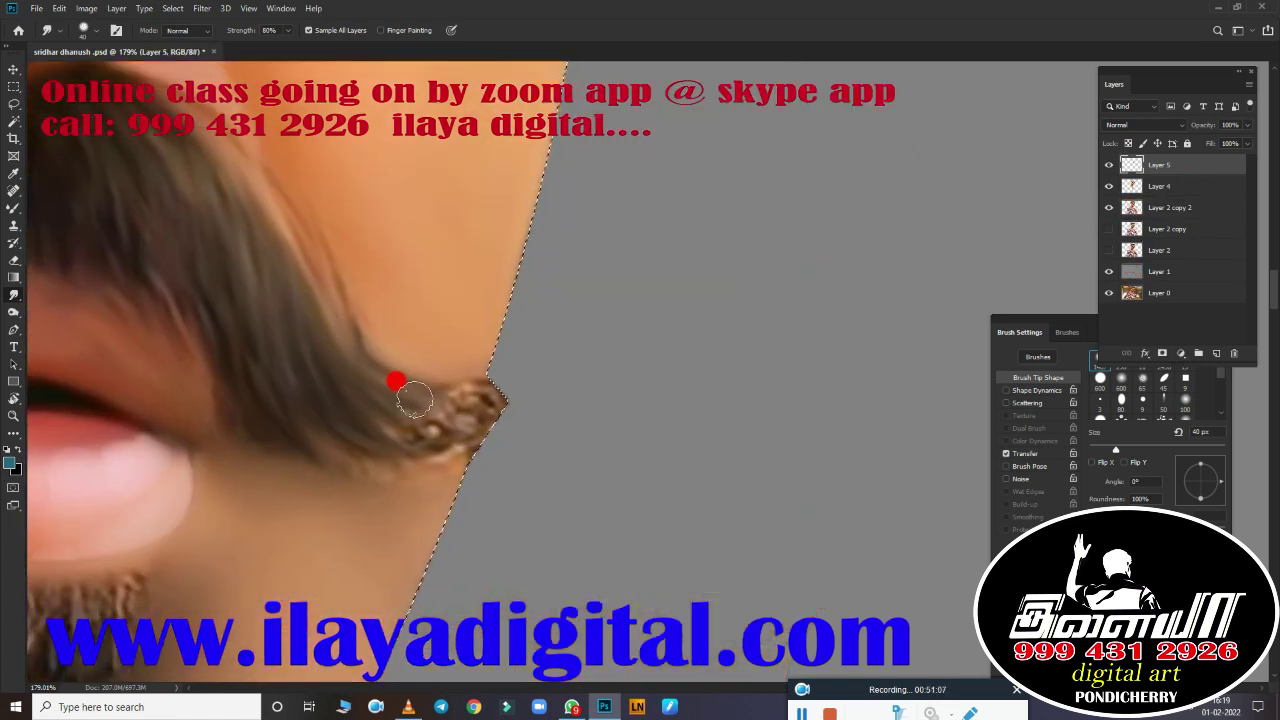
mouse_move(480, 400)
mouse_down()
mouse_move(351, 383)
mouse_move(357, 428)
mouse_move(371, 388)
mouse_up()
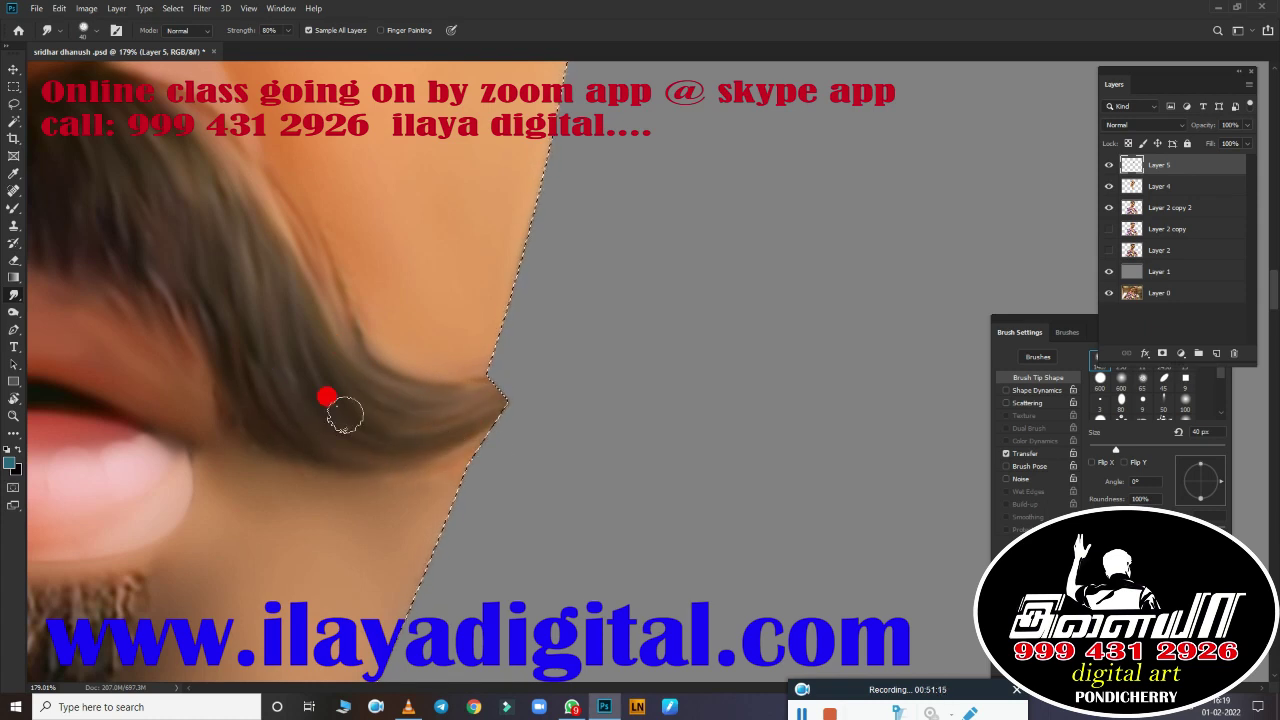
scroll(449, 477, down, 3)
scroll(565, 462, up, 3)
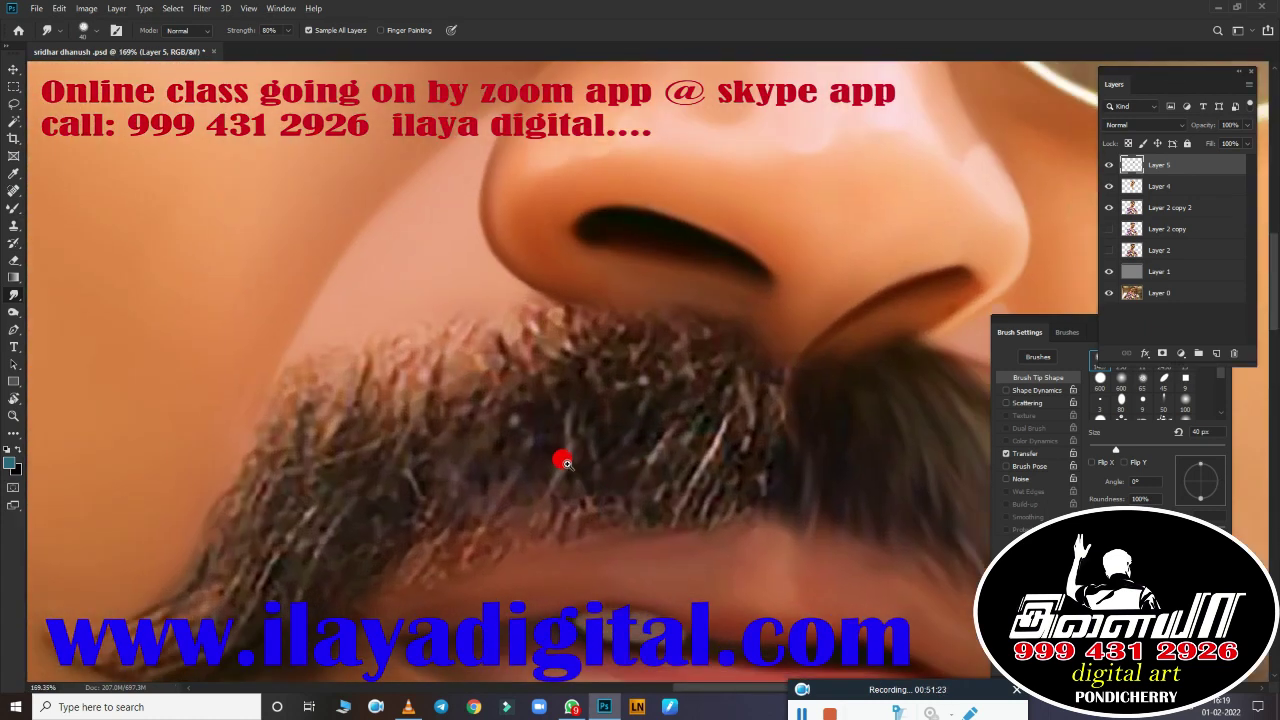
mouse_move(347, 320)
mouse_down()
mouse_move(417, 380)
mouse_move(526, 371)
mouse_move(617, 323)
mouse_move(670, 383)
mouse_move(422, 477)
mouse_up()
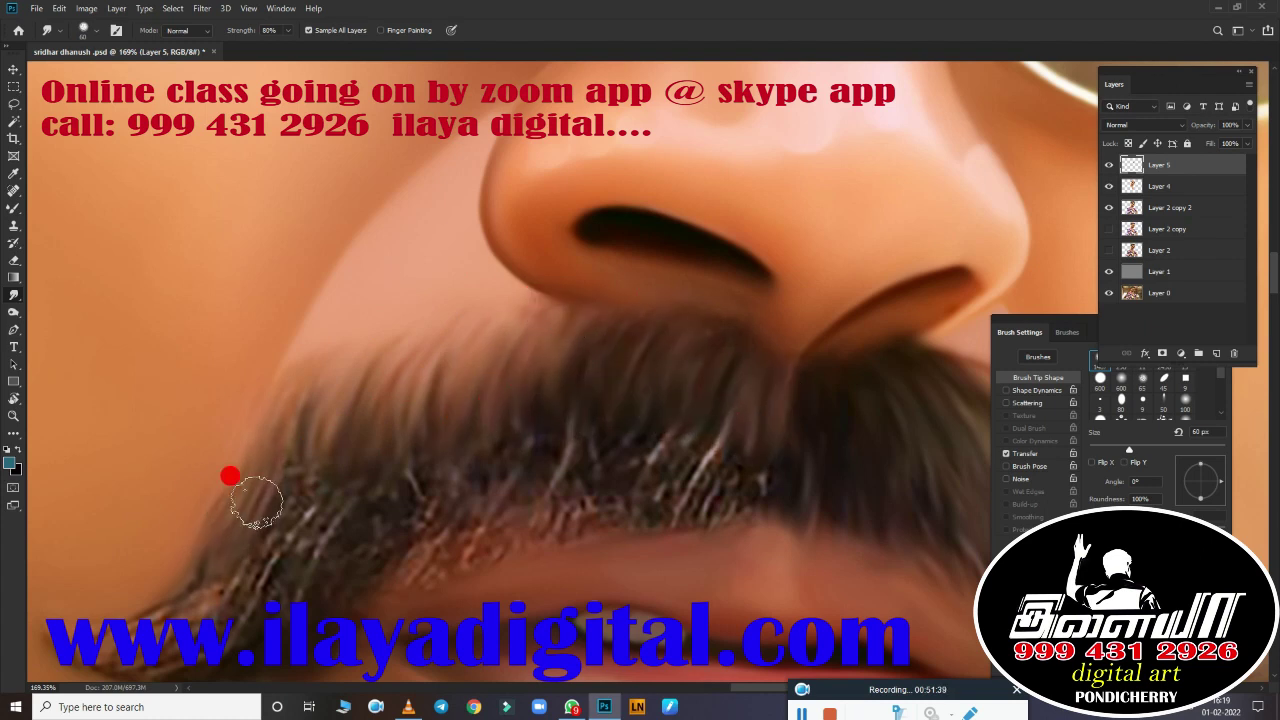
mouse_move(256, 505)
mouse_down()
mouse_move(663, 543)
mouse_move(628, 483)
mouse_up()
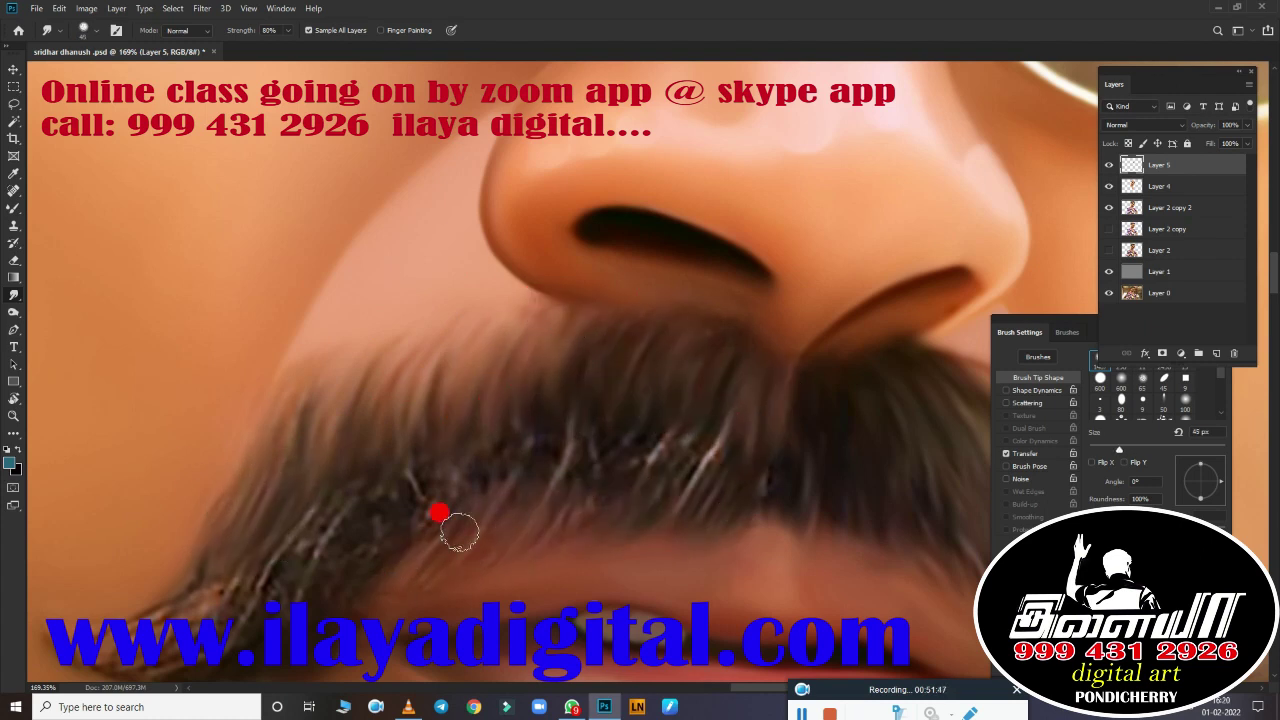
Step: Blend away the streaky white moustache hairs and reshape it with further strokes
scroll(440, 513, down, 3)
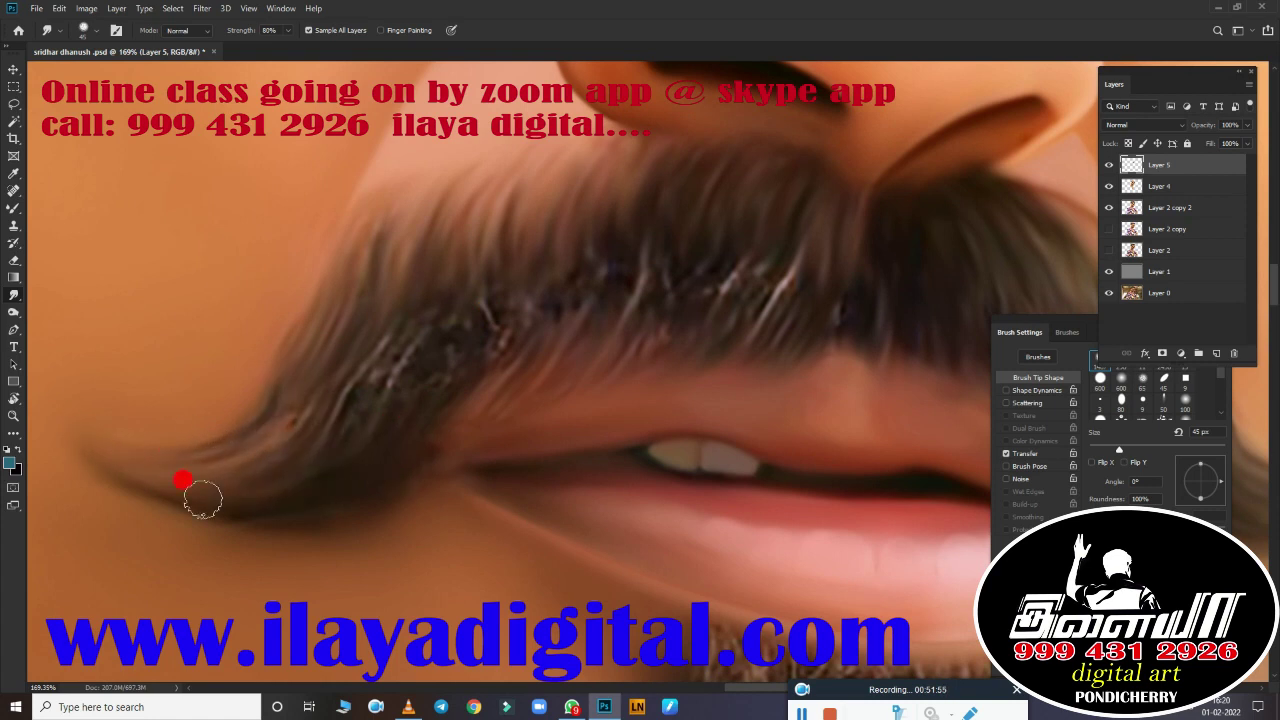
mouse_move(480, 328)
mouse_down()
mouse_move(580, 194)
mouse_move(700, 323)
mouse_move(800, 226)
mouse_up()
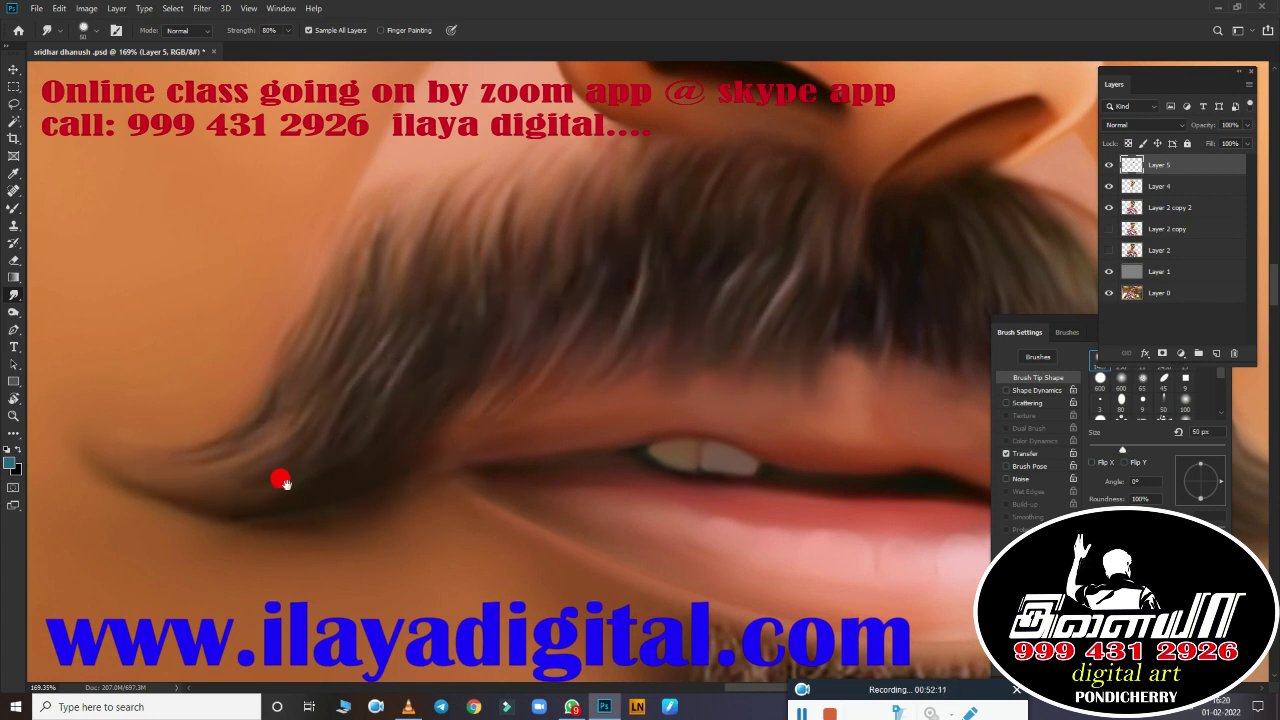
scroll(281, 481, down, 3)
mouse_move(514, 434)
mouse_down()
mouse_move(580, 314)
mouse_move(800, 517)
mouse_up()
scroll(800, 517, down, 3)
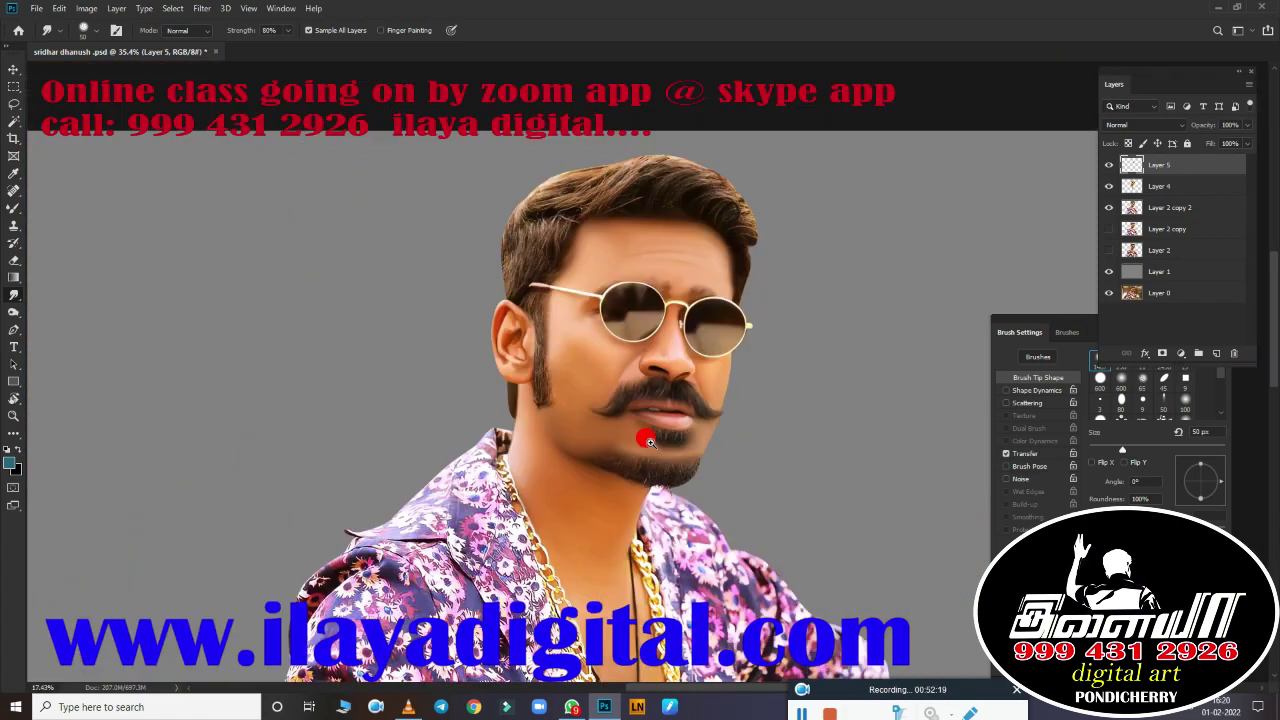
scroll(650, 441, up, 5)
Step: Briefly switch to the Eraser, then return to the Smudge tool
key(e)
scroll(63, 529, down, 2)
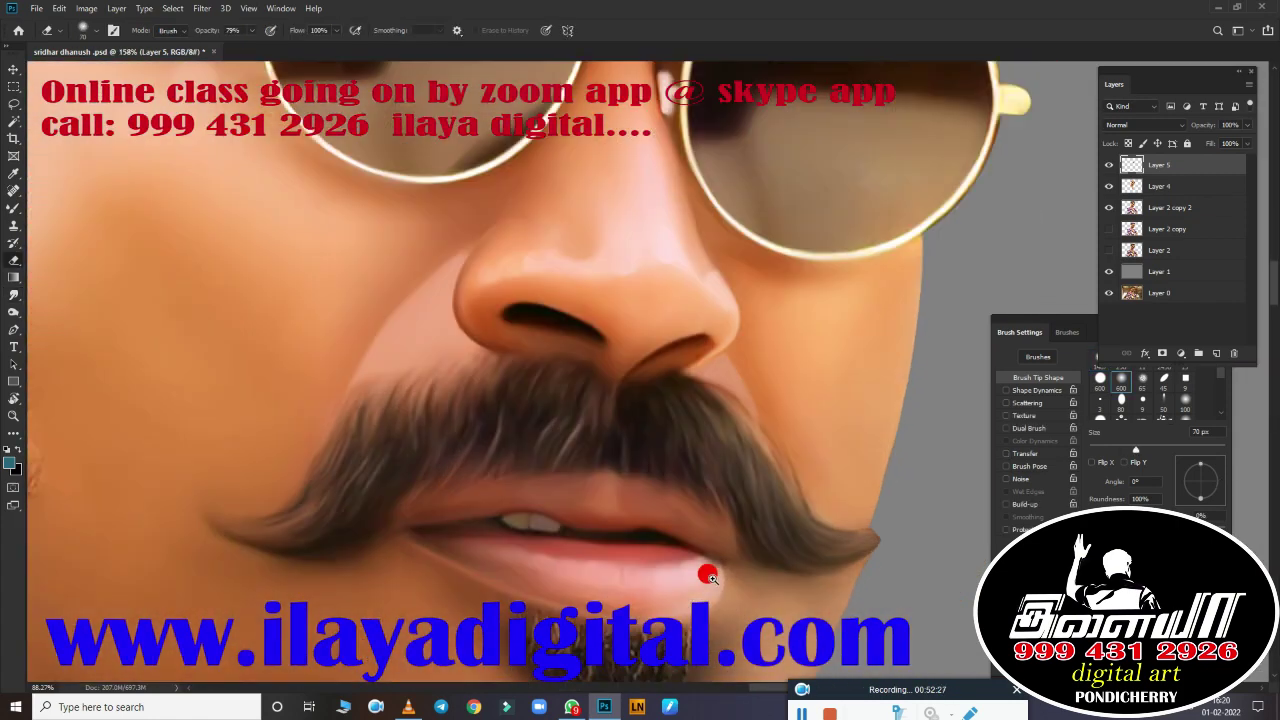
scroll(708, 577, up, 2)
key(r)
scroll(600, 327, down, 2)
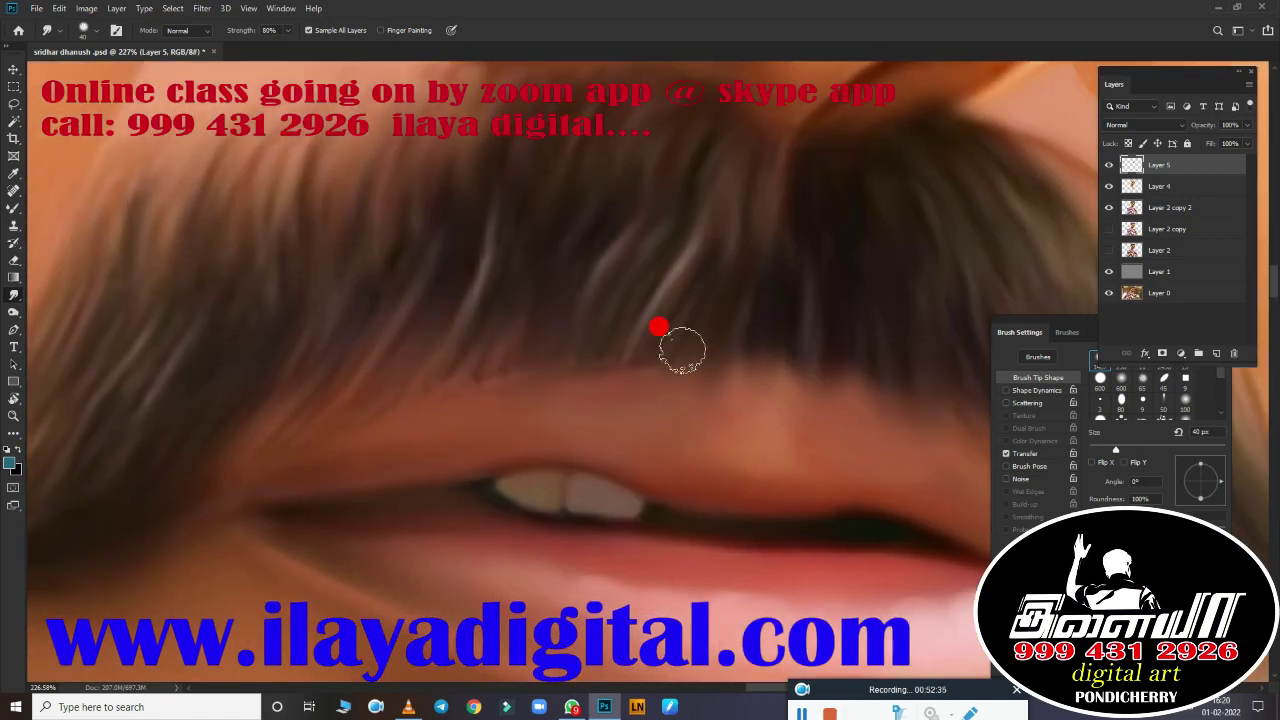
scroll(679, 511, down, 3)
scroll(679, 511, up, 3)
Step: Smudge the chin beard hairs into soft strokes, enlarging the brush to about 45 px
scroll(829, 546, up, 2)
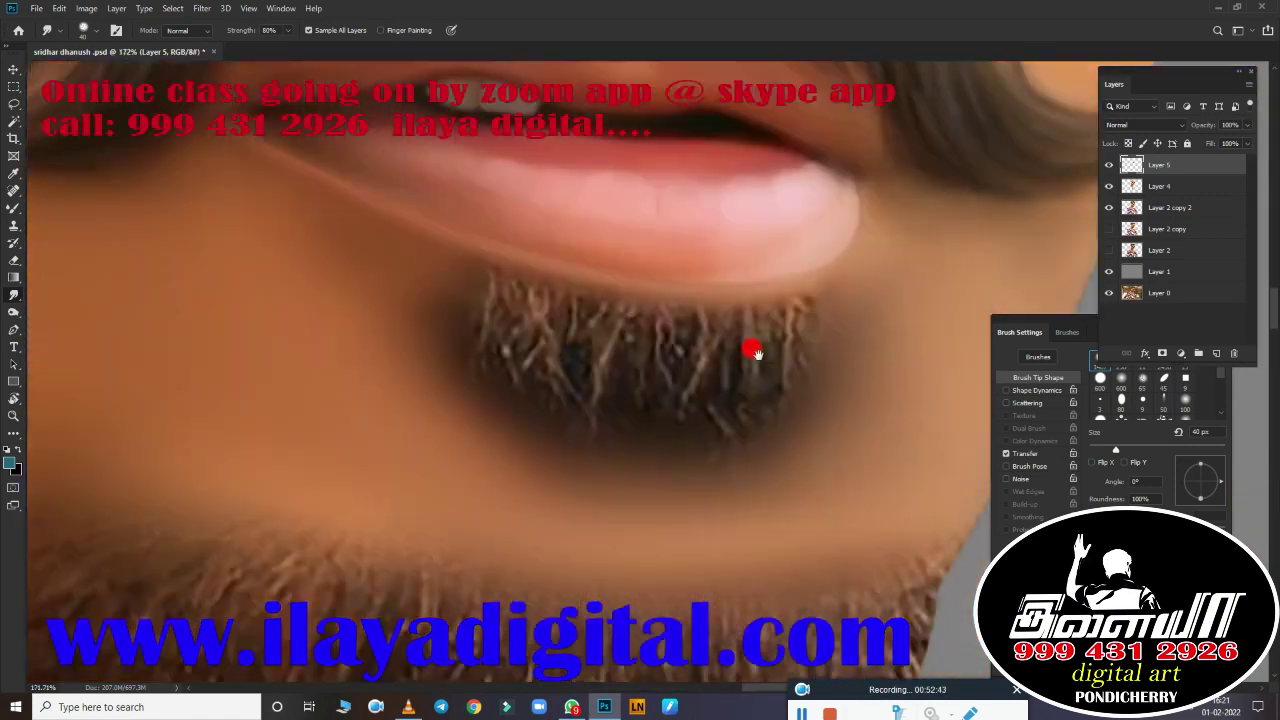
scroll(751, 349, up, 1)
mouse_move(322, 231)
mouse_down()
mouse_move(466, 357)
mouse_move(811, 300)
mouse_up()
key(bracketright)
mouse_move(470, 218)
mouse_down()
mouse_move(831, 297)
mouse_move(608, 463)
mouse_move(441, 381)
mouse_move(781, 411)
mouse_up()
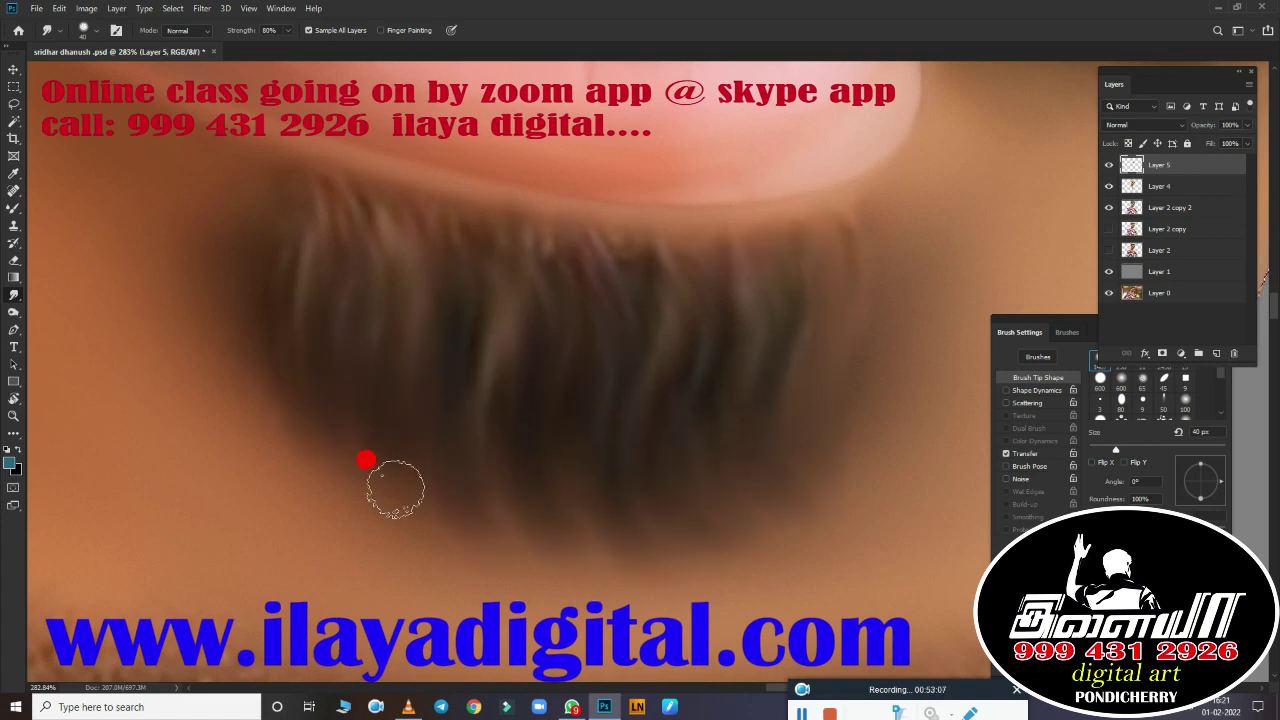
key(ctrl+0)
alt+scroll(743, 537, up, 8)
key(bracketright)
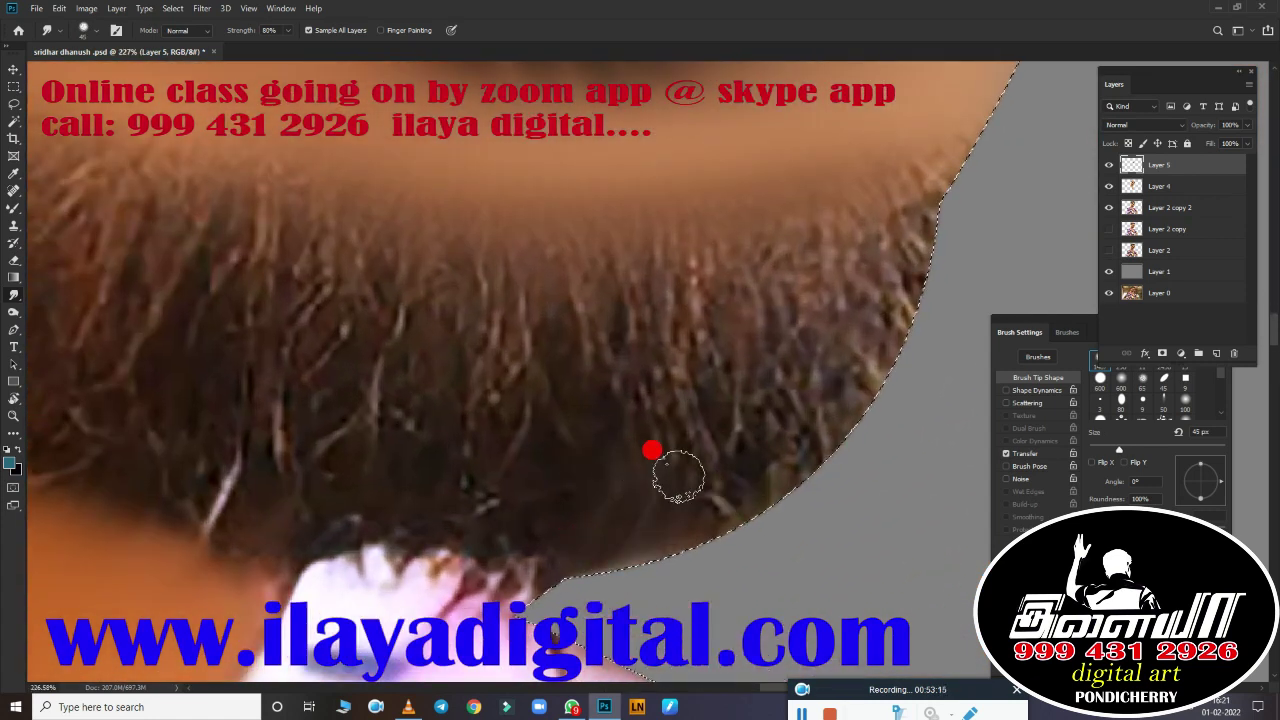
Step: Smear the lower beard hairs and smooth the beard along the jaw edge
mouse_move(678, 477)
mouse_down()
mouse_move(871, 349)
mouse_move(489, 480)
mouse_move(317, 503)
mouse_move(471, 572)
mouse_move(376, 503)
mouse_move(287, 560)
mouse_move(339, 417)
mouse_move(600, 509)
mouse_move(743, 371)
mouse_move(628, 498)
mouse_move(509, 474)
mouse_move(771, 580)
mouse_move(763, 520)
mouse_move(513, 536)
mouse_up()
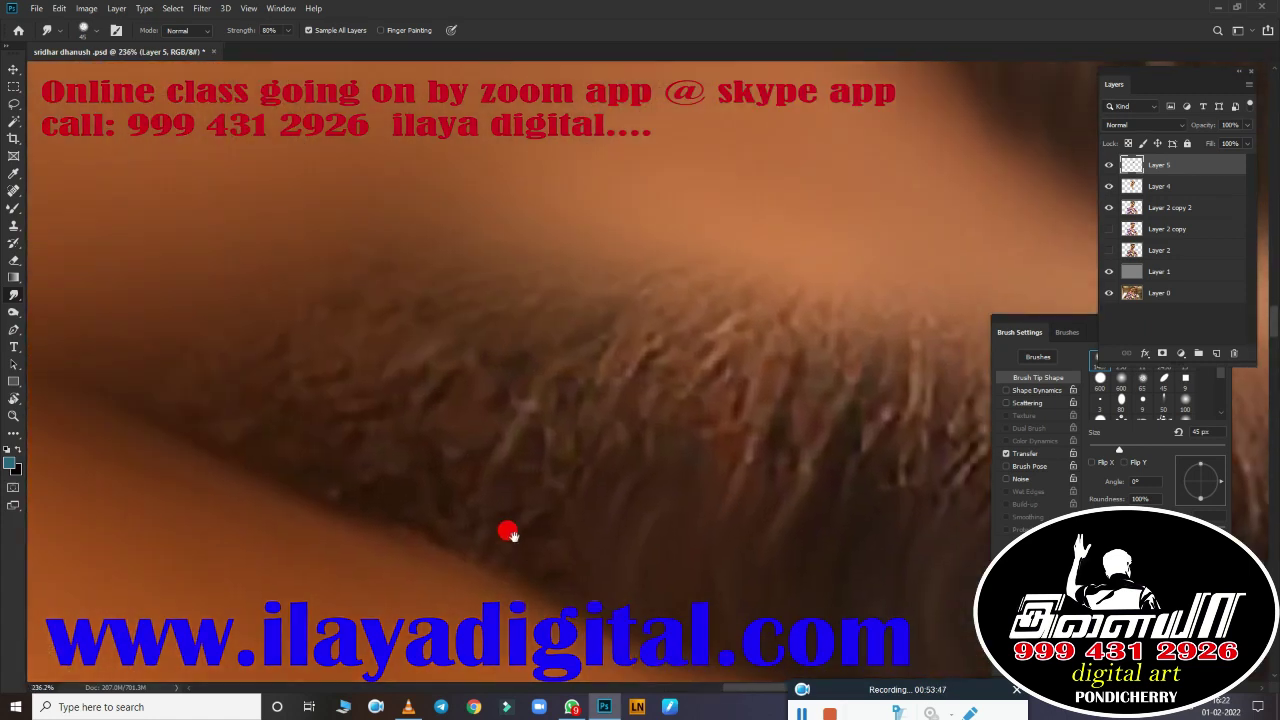
mouse_move(432, 361)
mouse_down()
mouse_move(543, 537)
mouse_move(845, 568)
mouse_move(548, 473)
mouse_up()
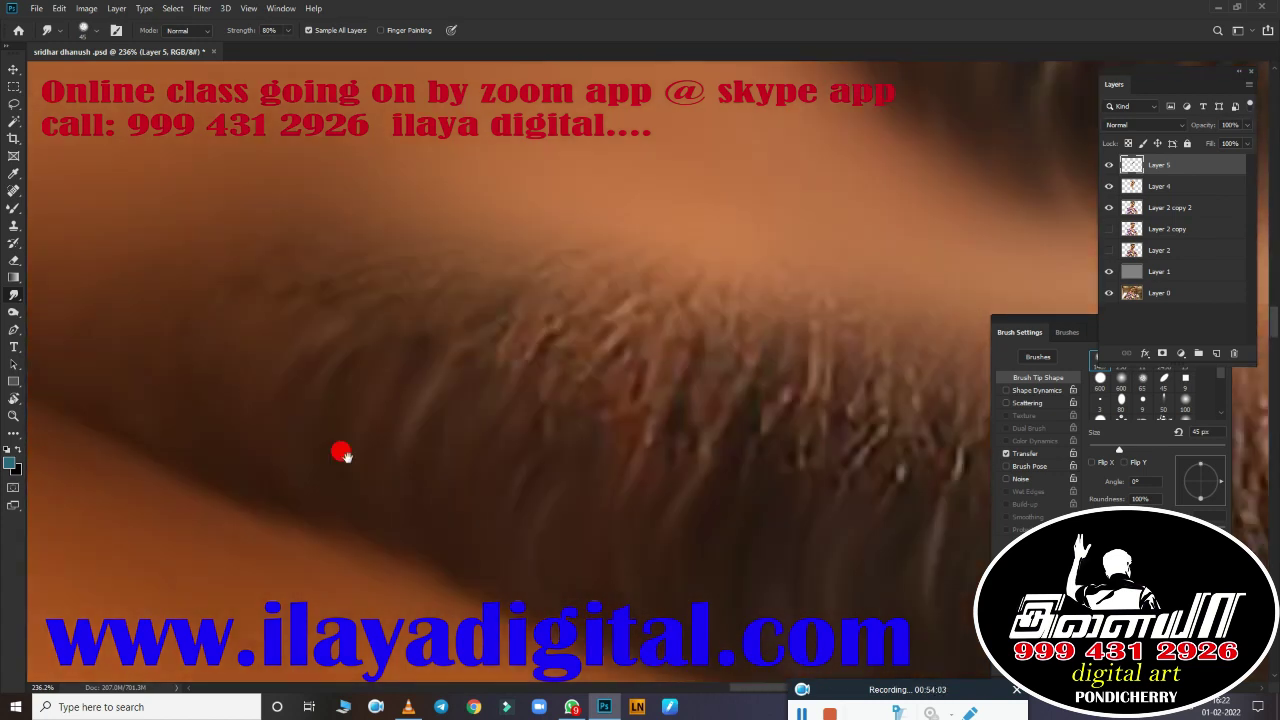
scroll(557, 409, down, 5)
scroll(565, 405, up, 4)
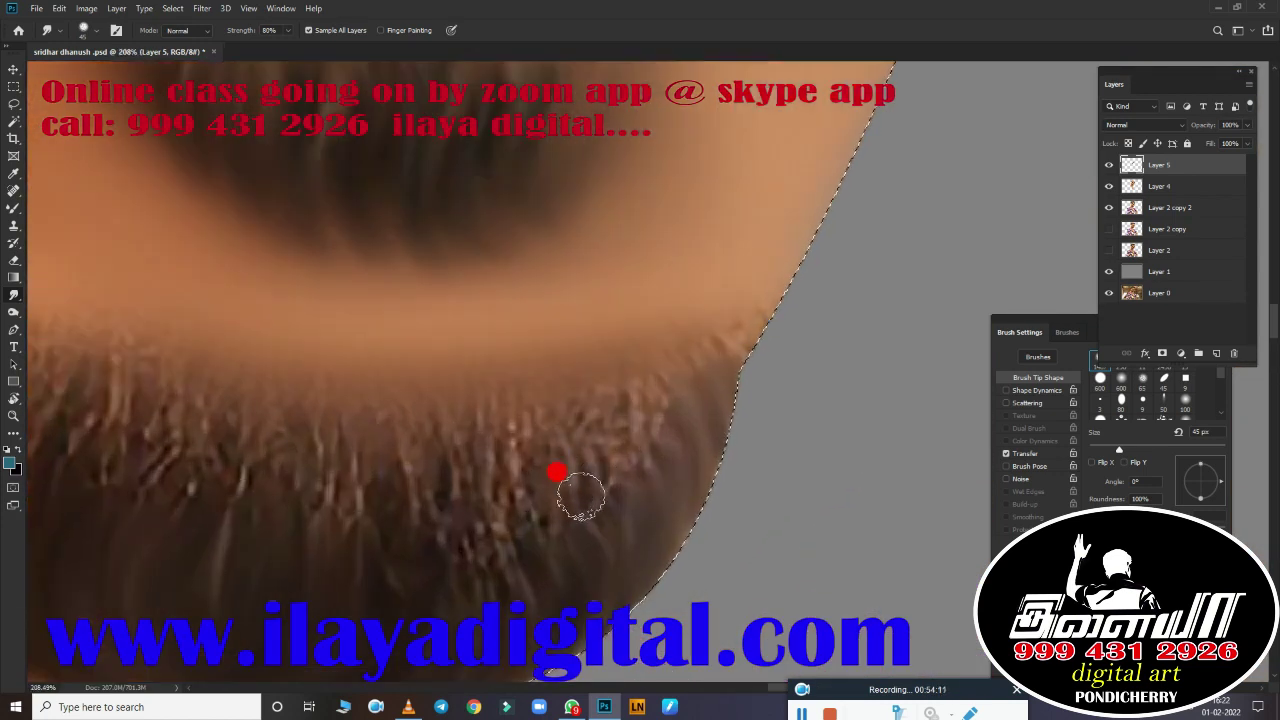
drag(535, 423, 608, 307)
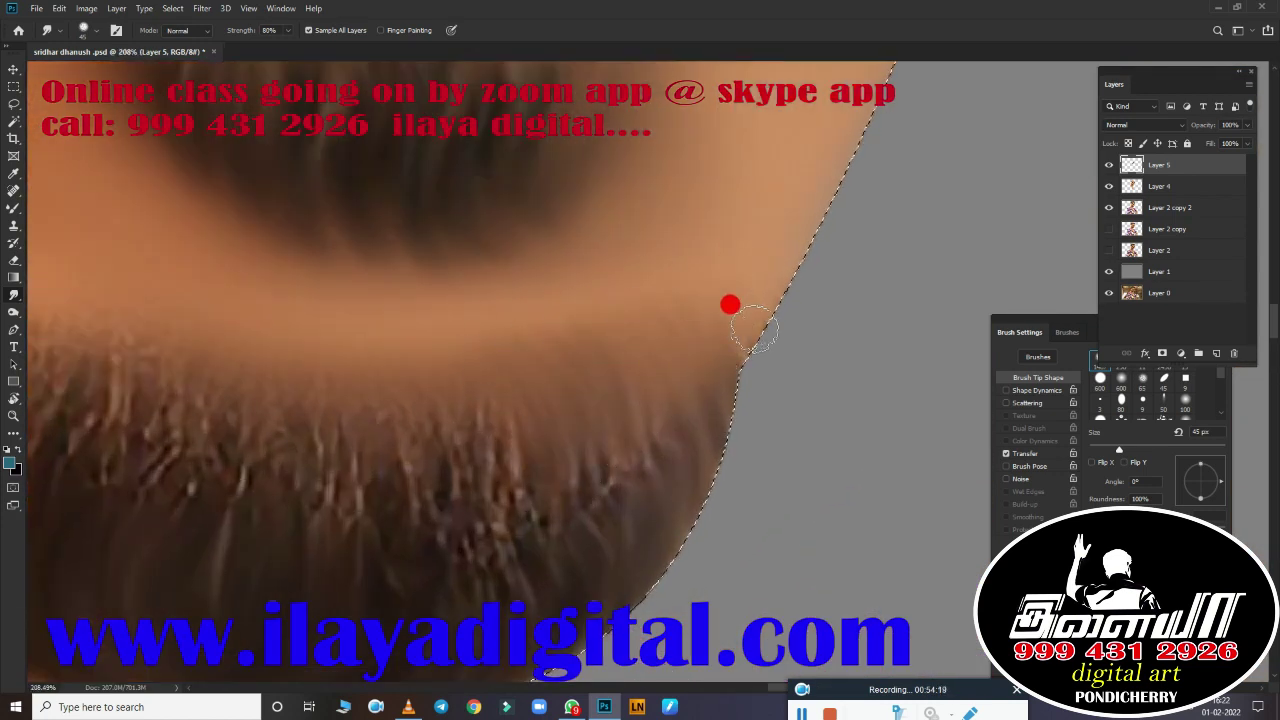
drag(802, 317, 623, 505)
Step: Smudge the remaining beard patches into soft flowing streaks
scroll(670, 470, left, 3)
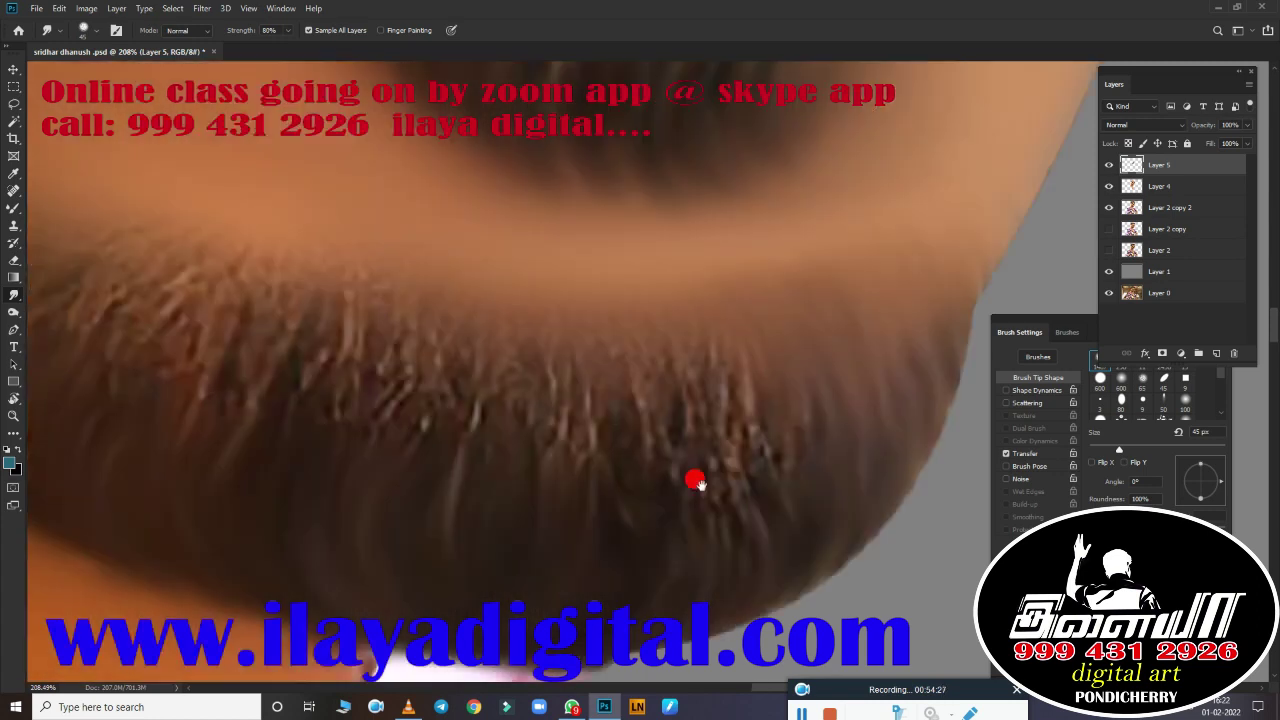
drag(600, 343, 730, 370)
drag(851, 513, 617, 416)
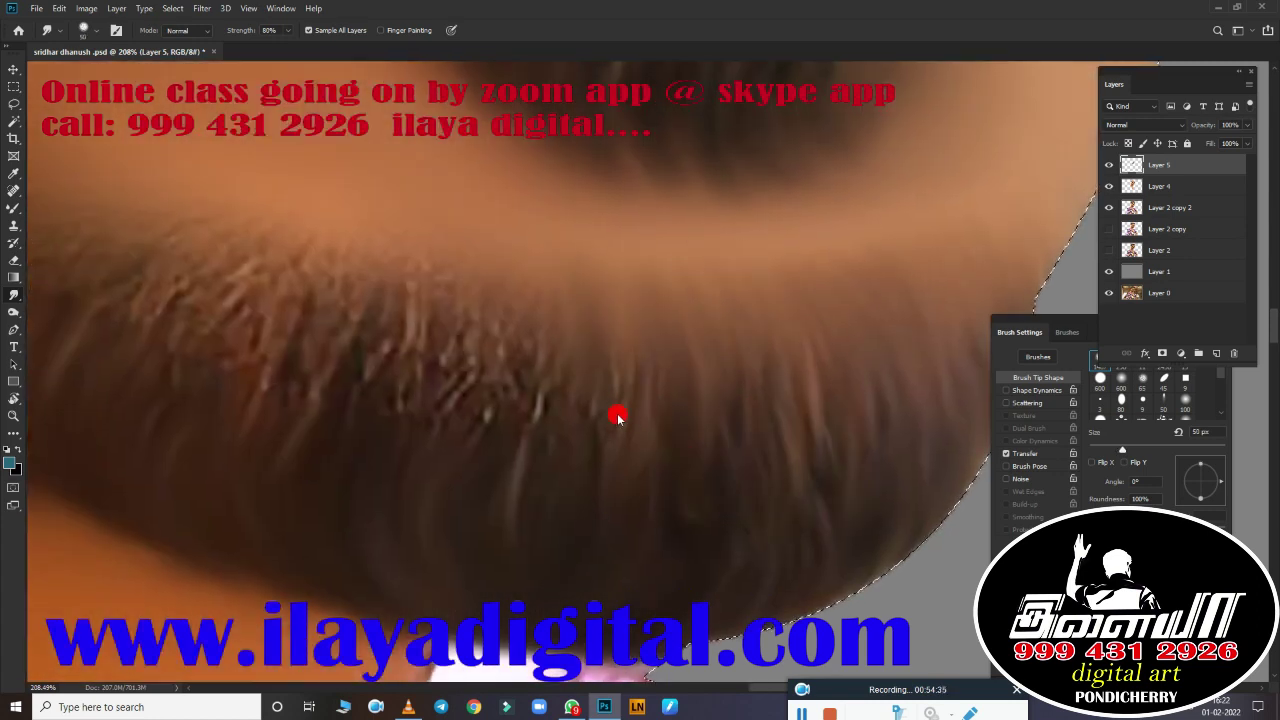
mouse_move(527, 494)
mouse_down()
mouse_move(520, 400)
mouse_move(800, 363)
mouse_up()
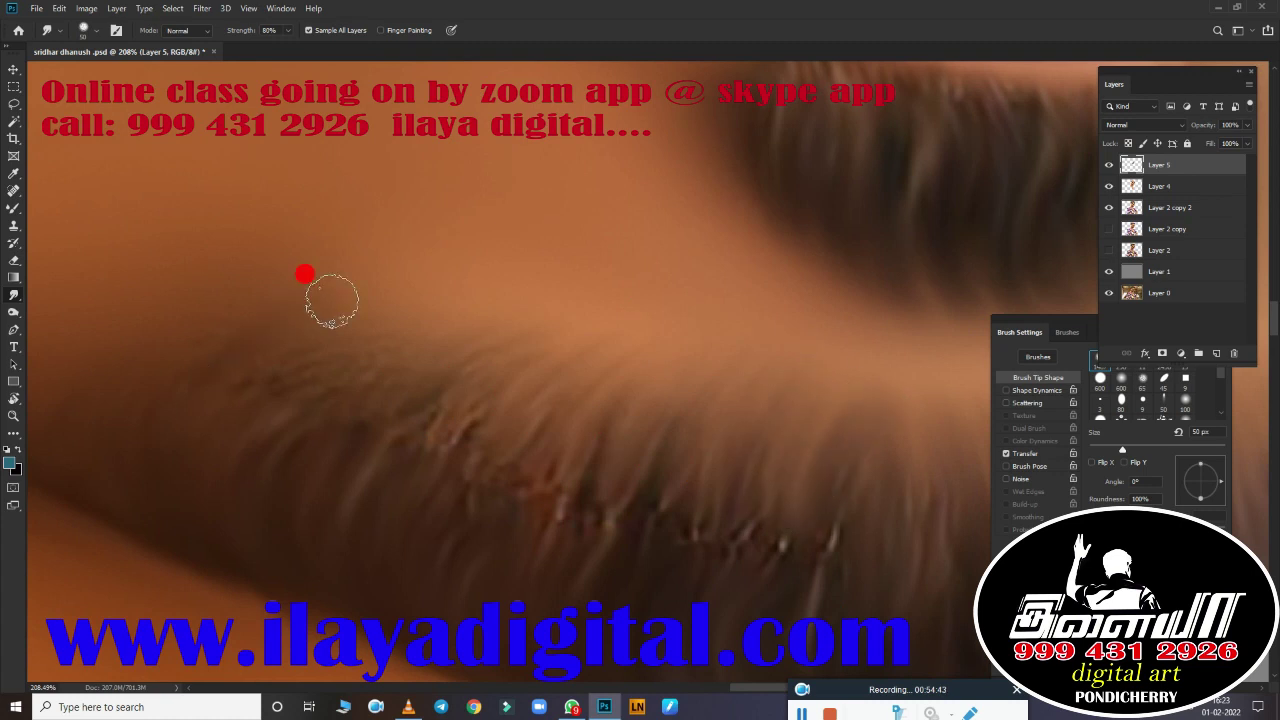
mouse_move(331, 297)
mouse_down()
mouse_move(445, 480)
mouse_move(172, 430)
mouse_up()
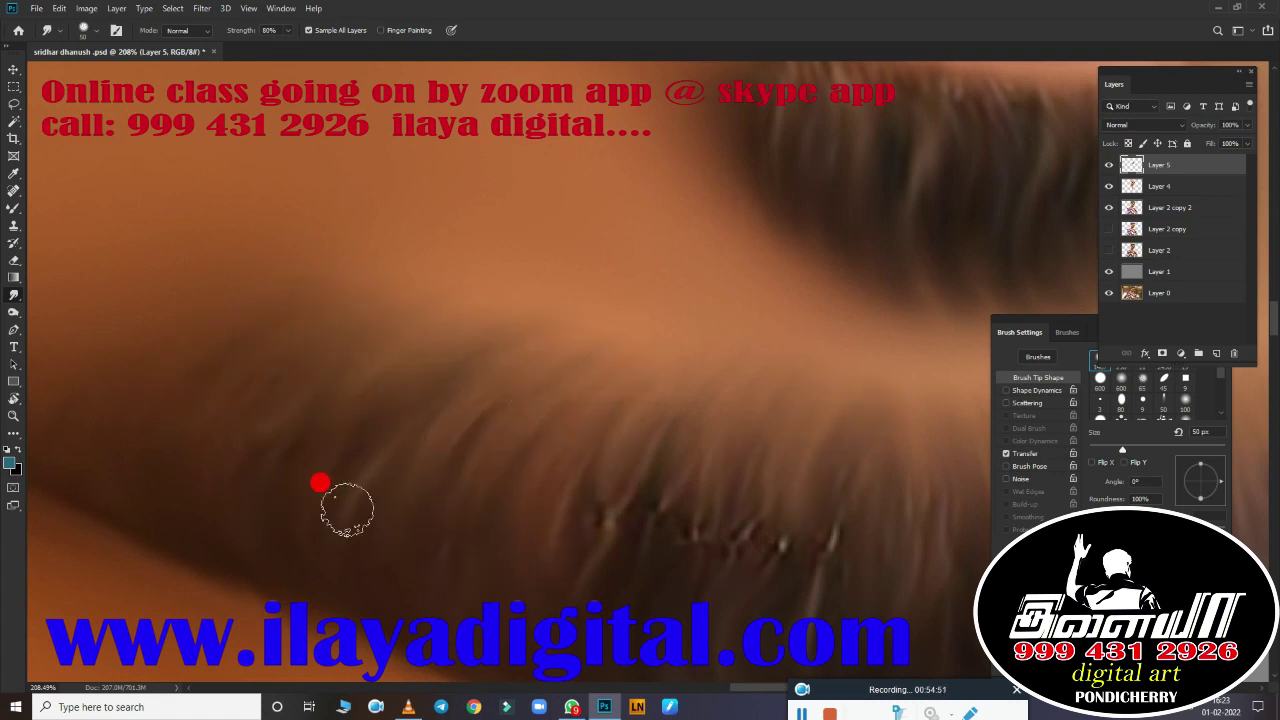
mouse_move(319, 483)
mouse_down()
mouse_move(309, 366)
mouse_move(556, 491)
mouse_up()
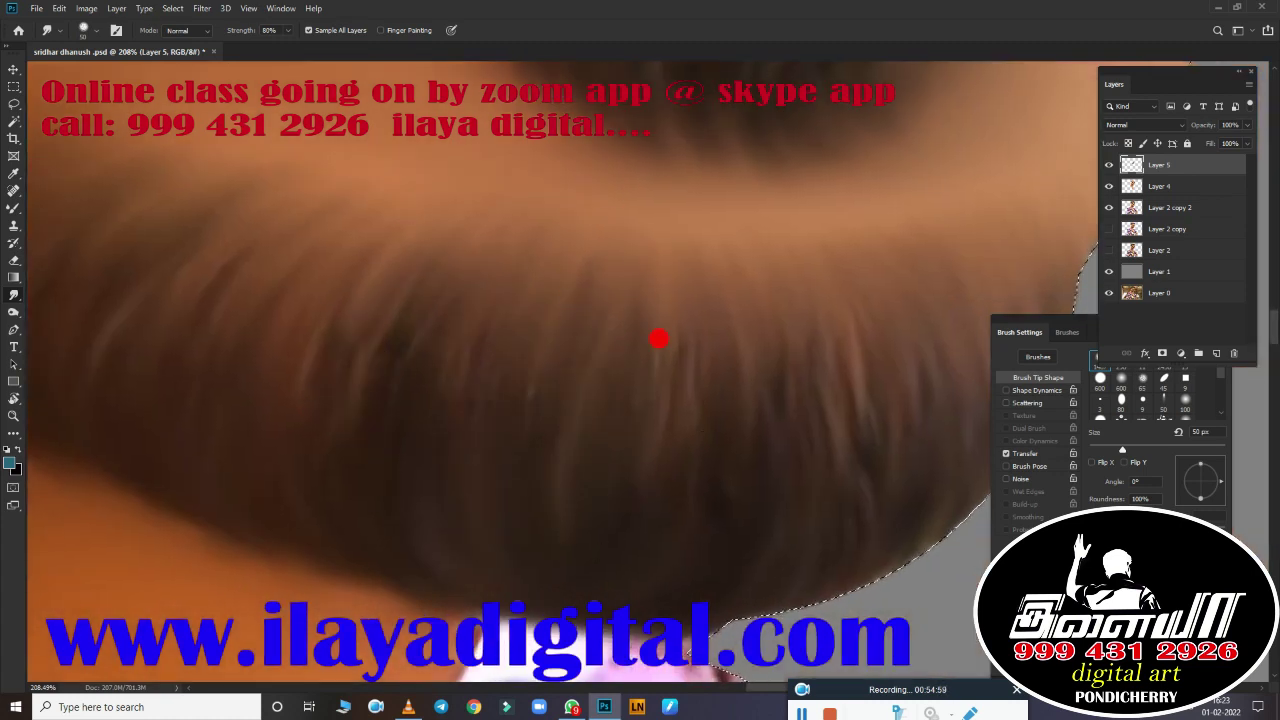
Step: View the whole face and move the brush settings panel off the face
key(ctrl+0)
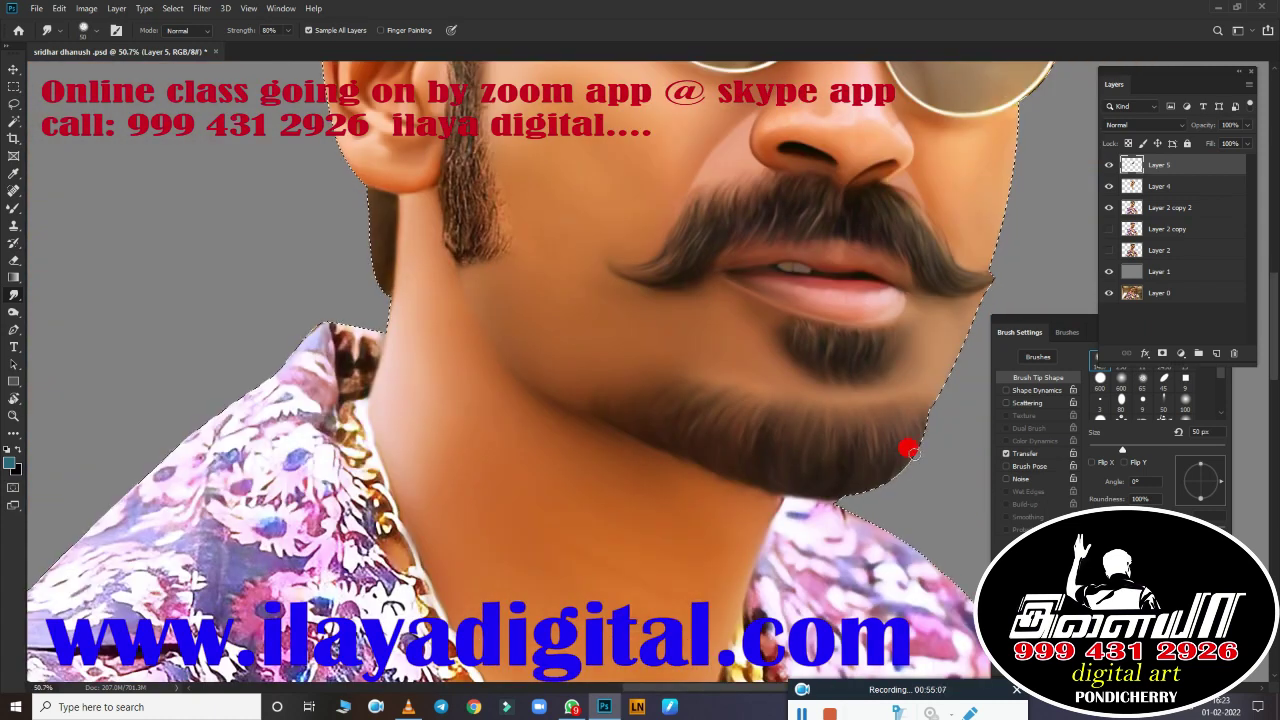
scroll(803, 428, up, 4)
scroll(723, 434, down, 2)
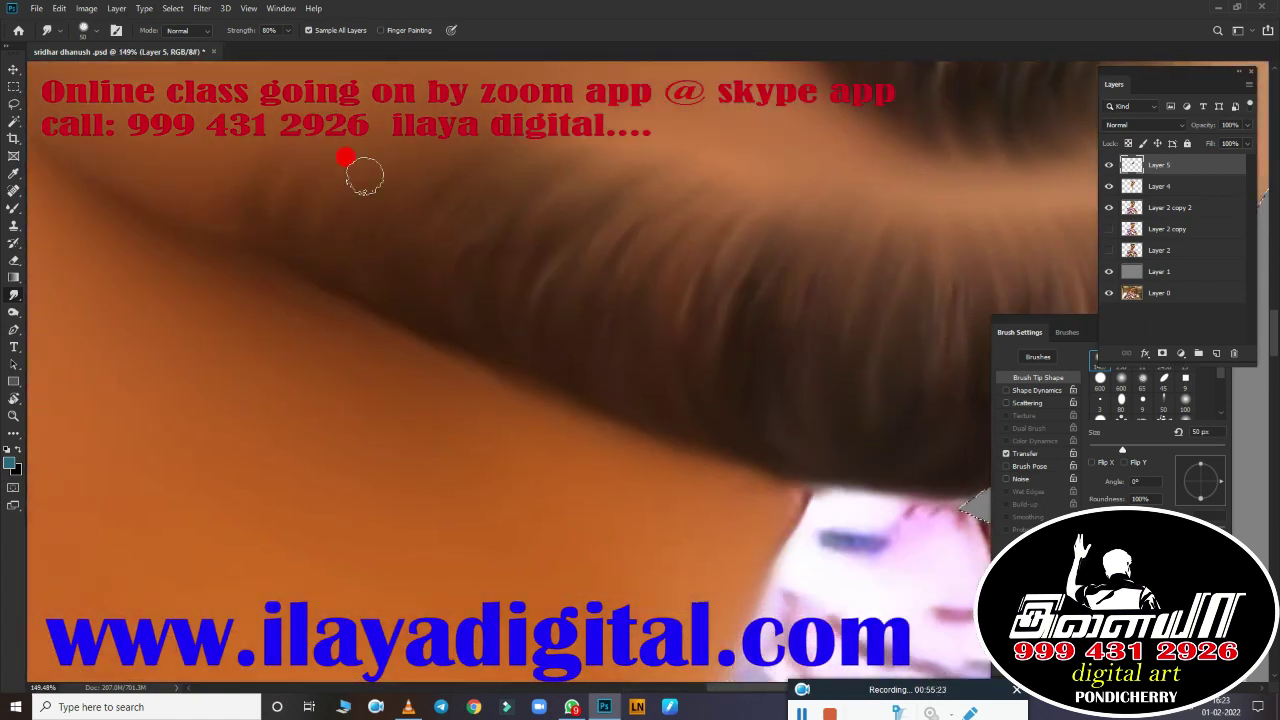
drag(1020, 332, 1087, 438)
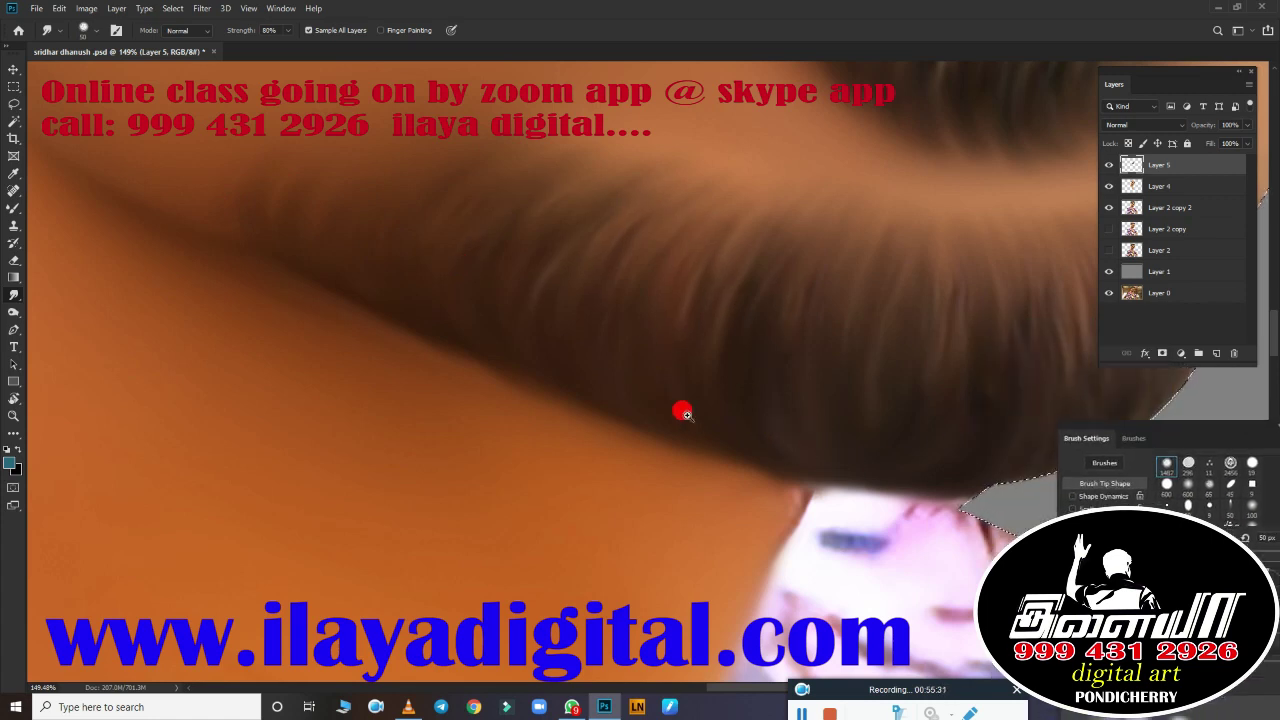
scroll(620, 400, down, 4)
scroll(503, 360, up, 4)
Step: Smudge the sideburn strands below the ear into smooth hair
scroll(640, 546, down, 1)
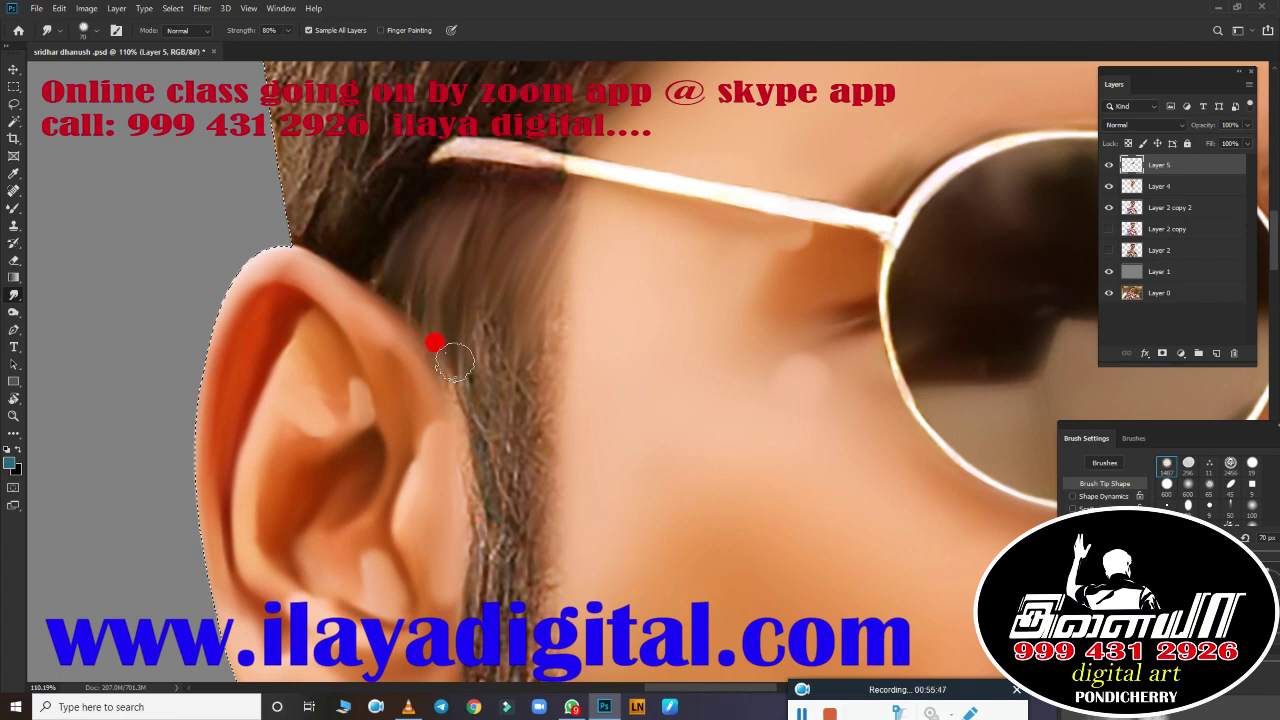
drag(513, 466, 593, 266)
mouse_move(566, 186)
mouse_down()
mouse_move(529, 363)
mouse_move(580, 443)
mouse_up()
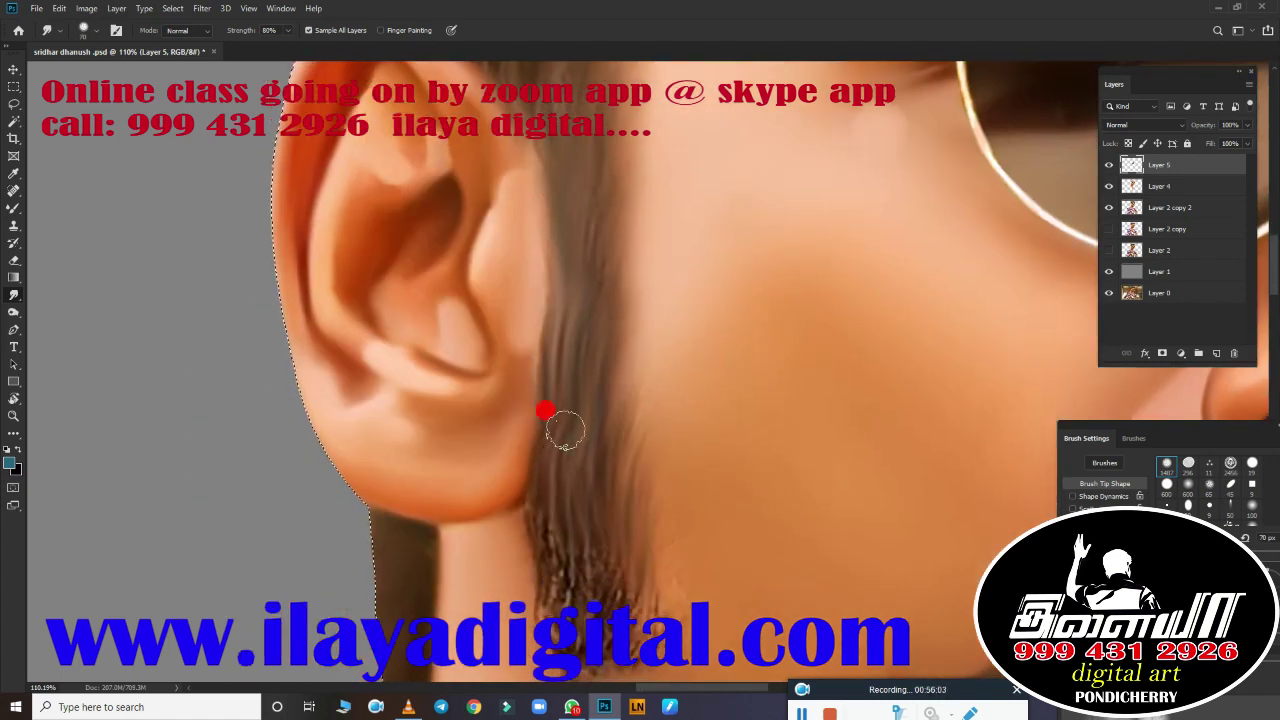
scroll(600, 450, down, 2)
scroll(710, 506, down, 2)
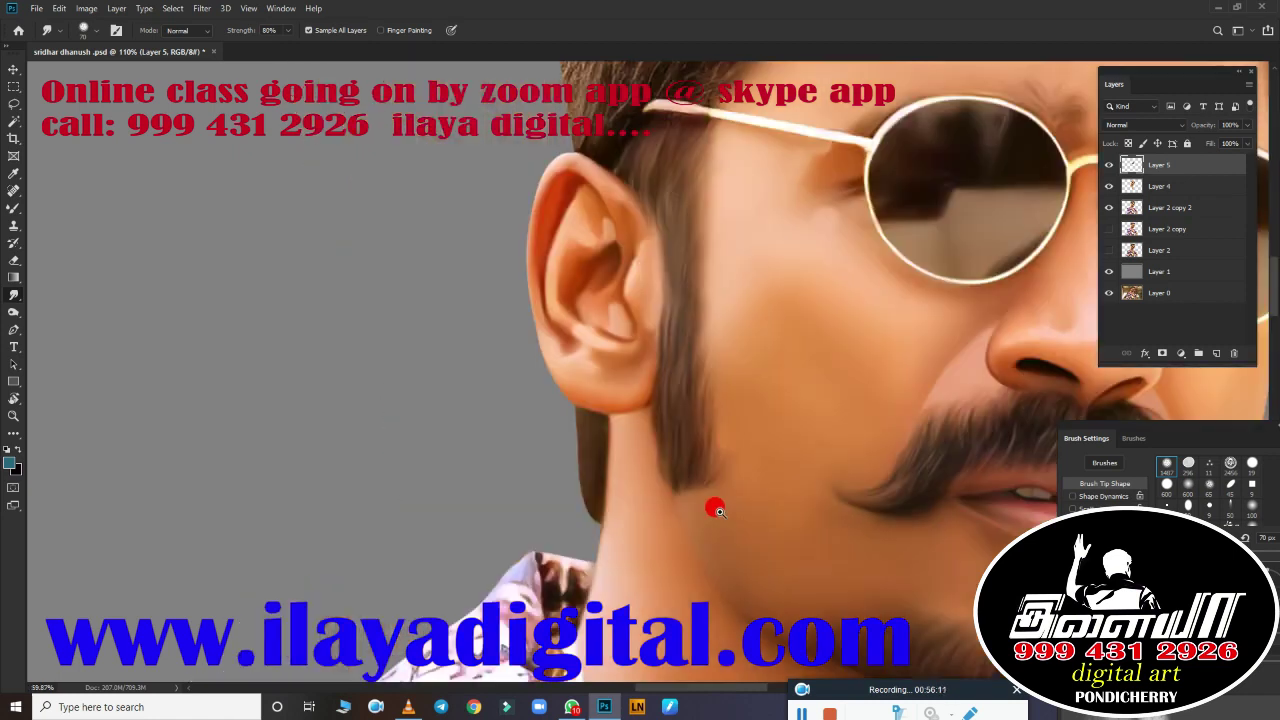
scroll(717, 510, down, 2)
scroll(768, 495, up, 2)
scroll(800, 371, up, 2)
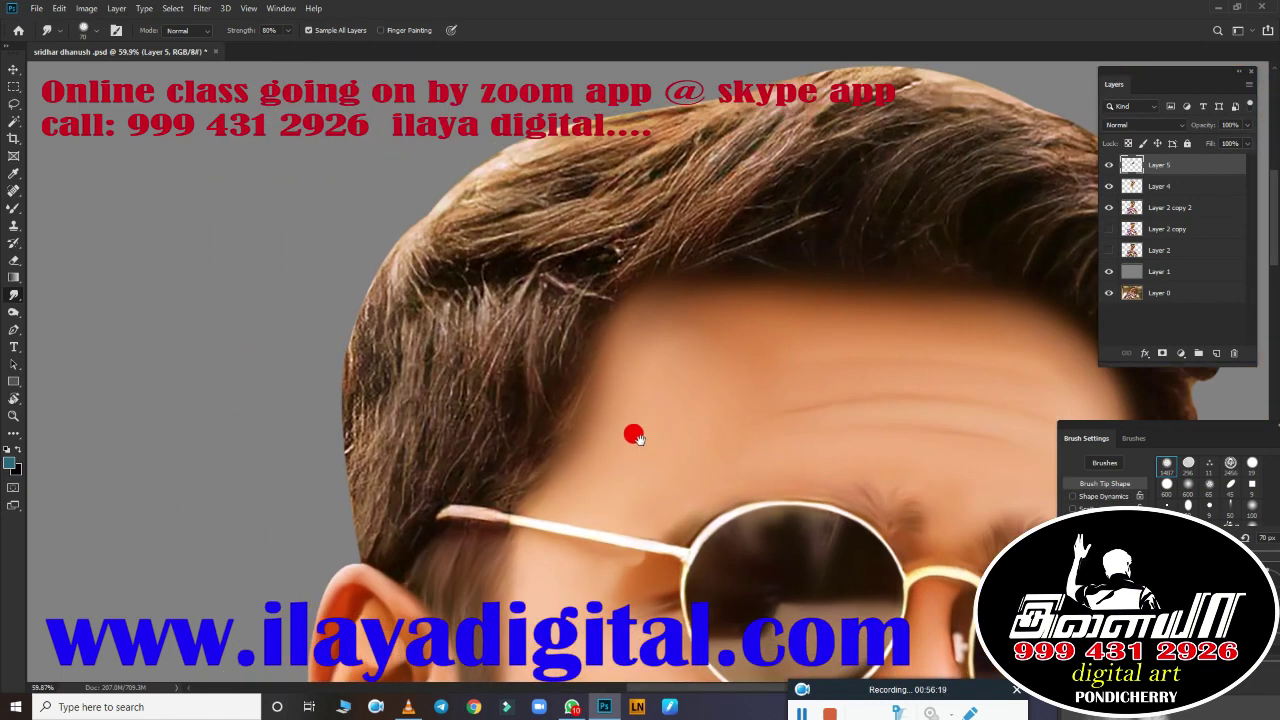
scroll(631, 434, up, 2)
Step: Smudge soft streaks along the hairline, near the glasses arm and the head's edge
mouse_move(380, 370)
mouse_down()
mouse_move(416, 292)
mouse_move(529, 309)
mouse_move(329, 351)
mouse_move(313, 251)
mouse_move(174, 322)
mouse_move(183, 458)
mouse_up()
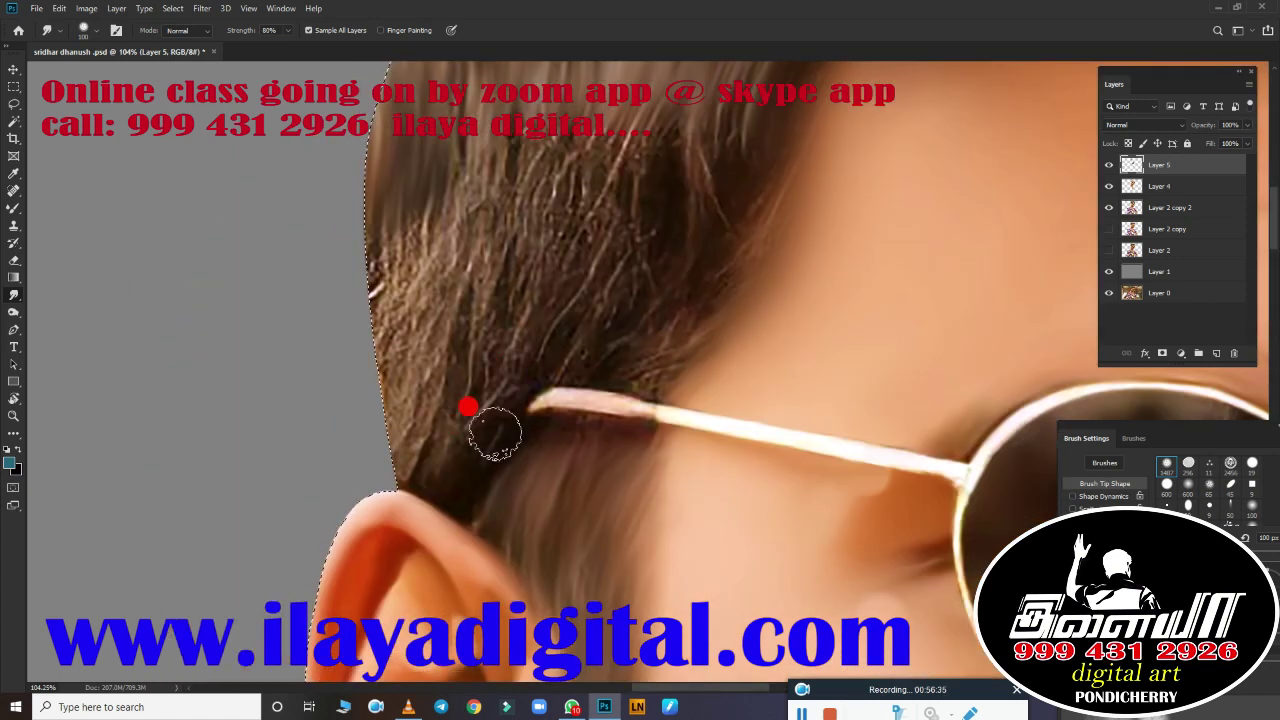
mouse_move(491, 429)
mouse_down()
mouse_move(549, 427)
mouse_move(594, 368)
mouse_up()
mouse_move(366, 437)
mouse_down()
mouse_move(408, 157)
mouse_move(757, 183)
mouse_up()
mouse_move(700, 328)
mouse_down()
mouse_move(571, 294)
mouse_move(449, 397)
mouse_move(529, 350)
mouse_up()
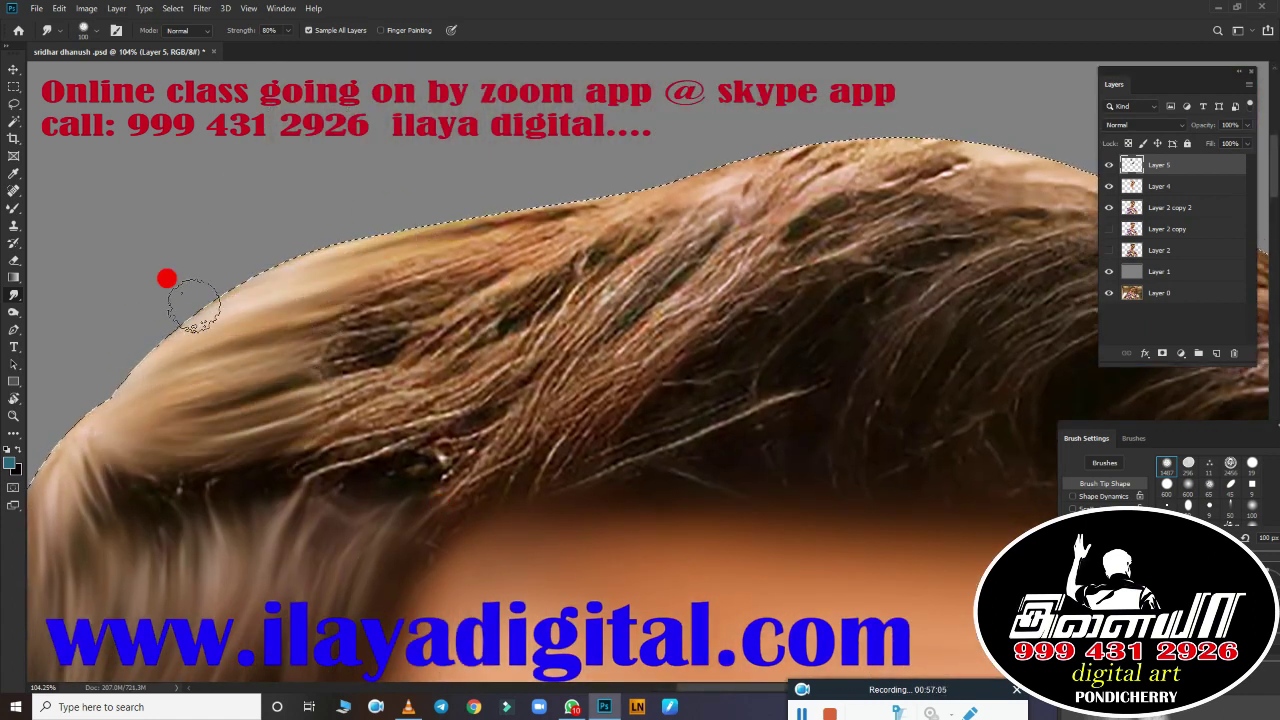
mouse_move(193, 312)
mouse_down()
mouse_move(309, 349)
mouse_move(123, 491)
mouse_up()
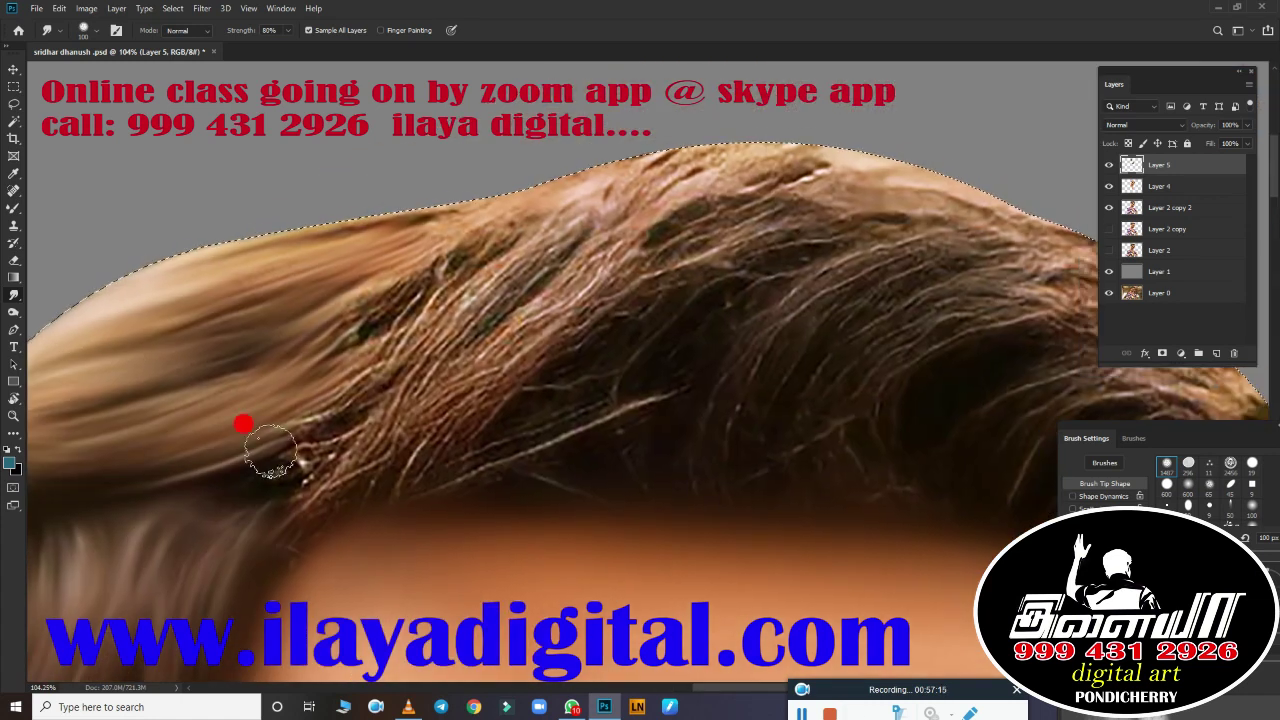
mouse_move(246, 423)
mouse_down()
mouse_move(514, 217)
mouse_move(426, 206)
mouse_move(842, 156)
mouse_move(691, 199)
mouse_move(916, 225)
mouse_move(677, 211)
mouse_move(277, 457)
mouse_move(520, 392)
mouse_move(474, 449)
mouse_move(574, 472)
mouse_move(500, 391)
mouse_move(180, 474)
mouse_move(737, 309)
mouse_move(722, 350)
mouse_move(724, 290)
mouse_move(790, 398)
mouse_move(818, 375)
mouse_move(636, 314)
mouse_move(494, 294)
mouse_move(323, 449)
mouse_move(157, 491)
mouse_up()
Step: Sweep smooth smudge strokes across the top and right side of the hair
scroll(737, 309, right, 5)
scroll(157, 491, left, 5)
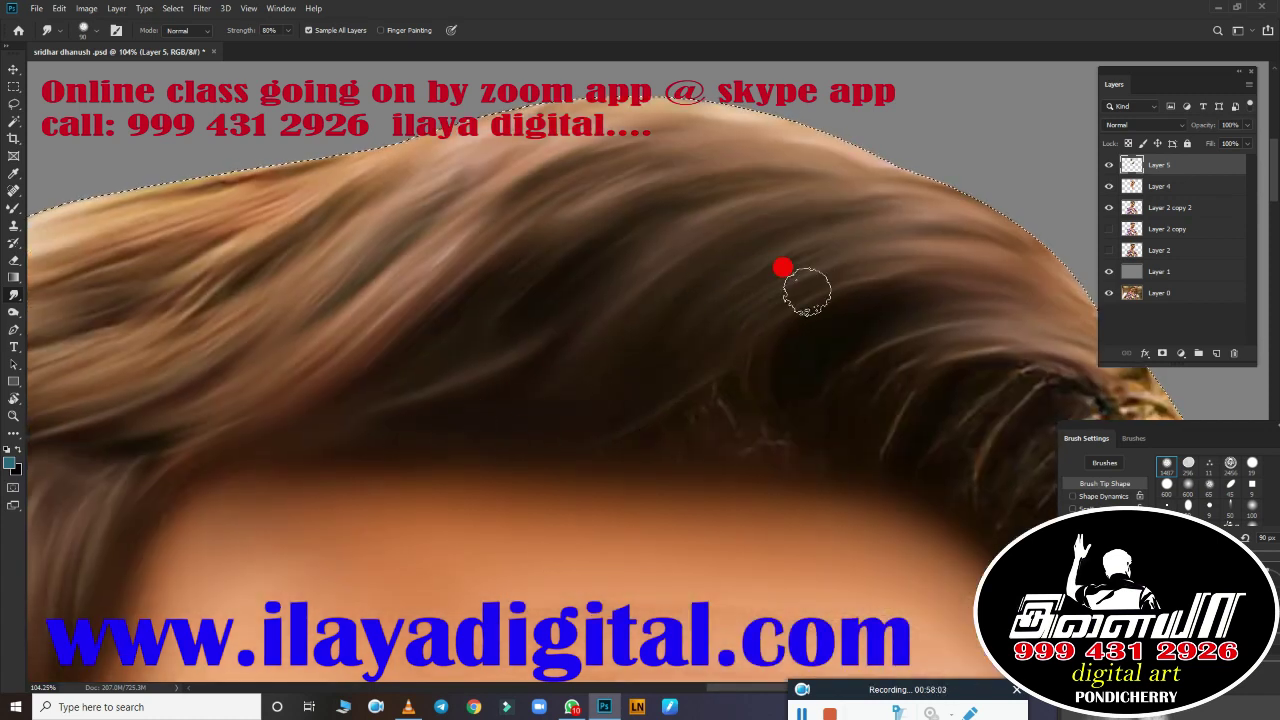
mouse_move(807, 292)
mouse_down()
mouse_move(891, 337)
mouse_move(343, 420)
mouse_up()
scroll(343, 420, right, 5)
mouse_move(517, 480)
mouse_down()
mouse_move(674, 551)
mouse_move(506, 443)
mouse_move(575, 389)
mouse_move(679, 452)
mouse_move(419, 222)
mouse_up()
Step: Review the smudged hair and fit the whole portrait on screen
scroll(575, 389, down, 2)
scroll(578, 373, left, 2)
scroll(578, 373, up, 1)
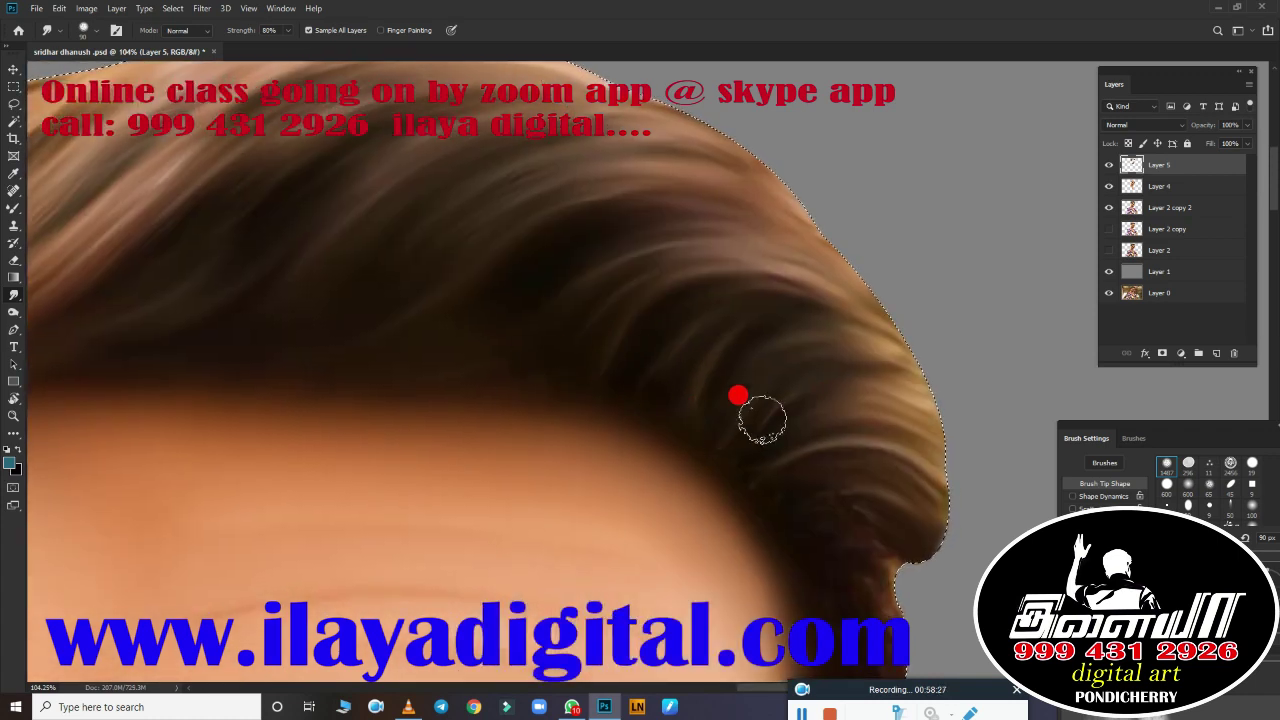
scroll(743, 427, down, 3)
scroll(646, 366, right, 2)
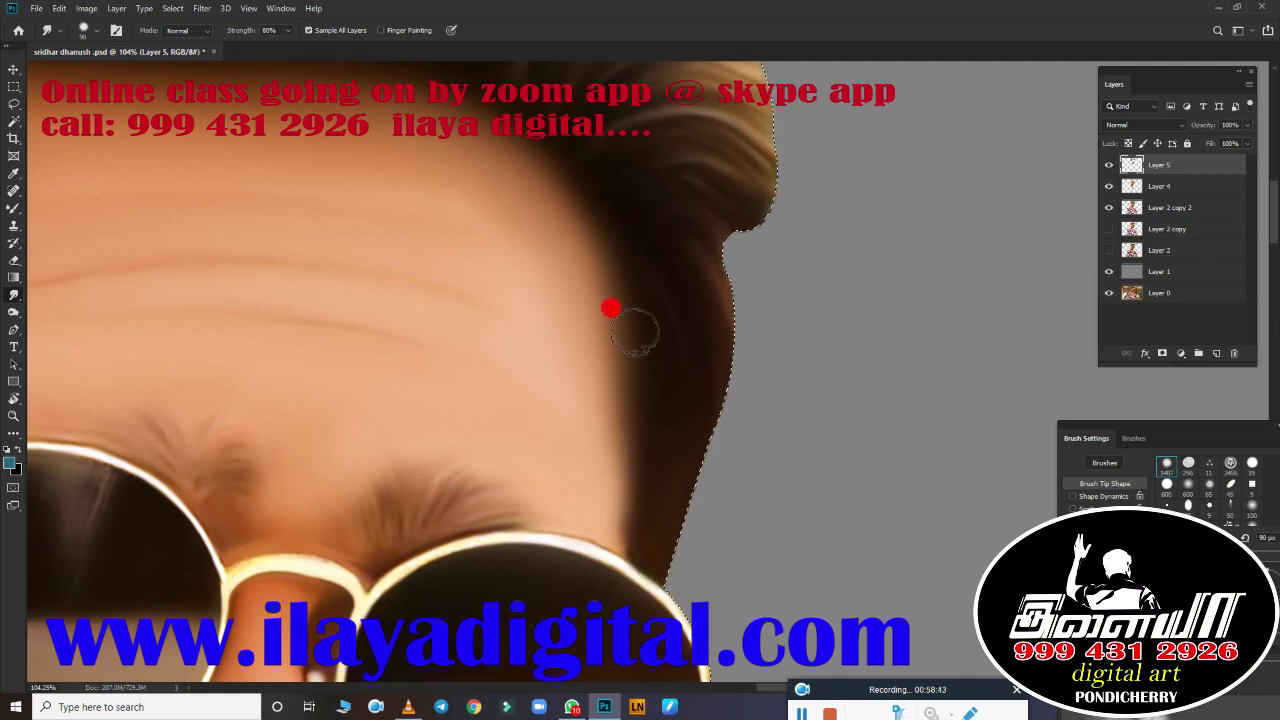
key(ctrl+0)
Step: Save the file and crop the picture tightly around the head and chest
key(ctrl+s)
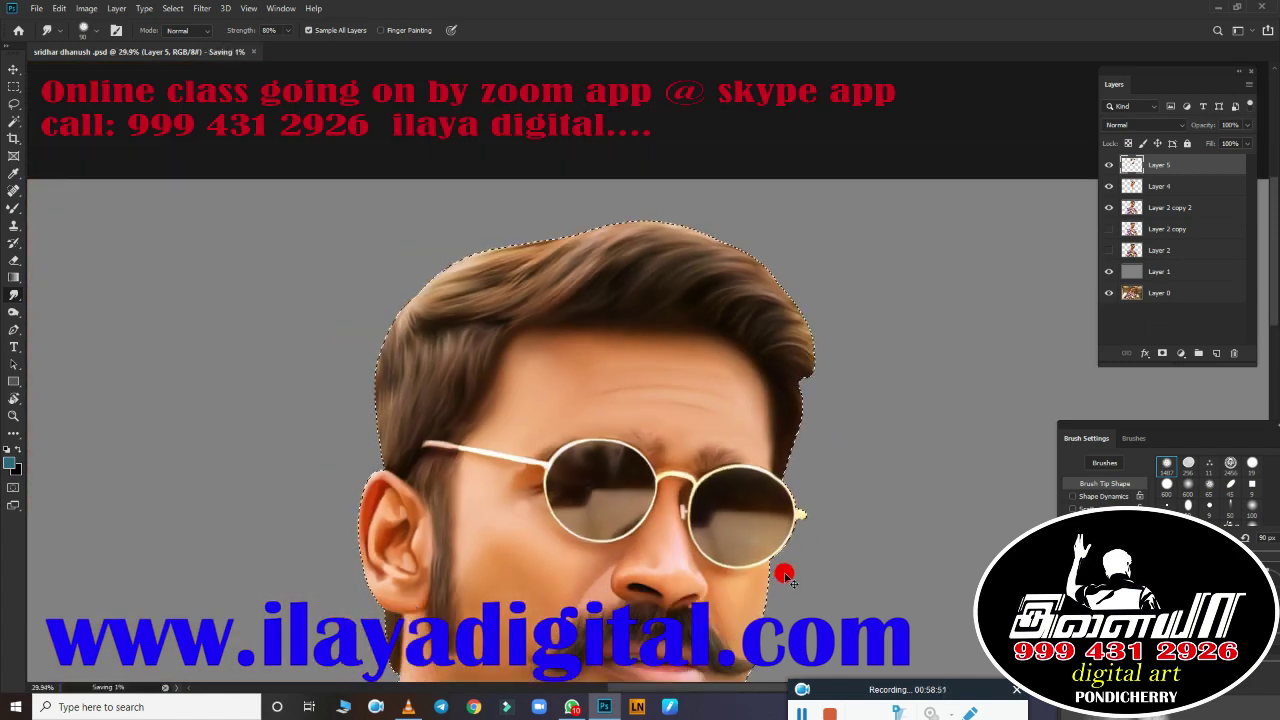
scroll(831, 420, up, 2)
scroll(715, 304, up, 2)
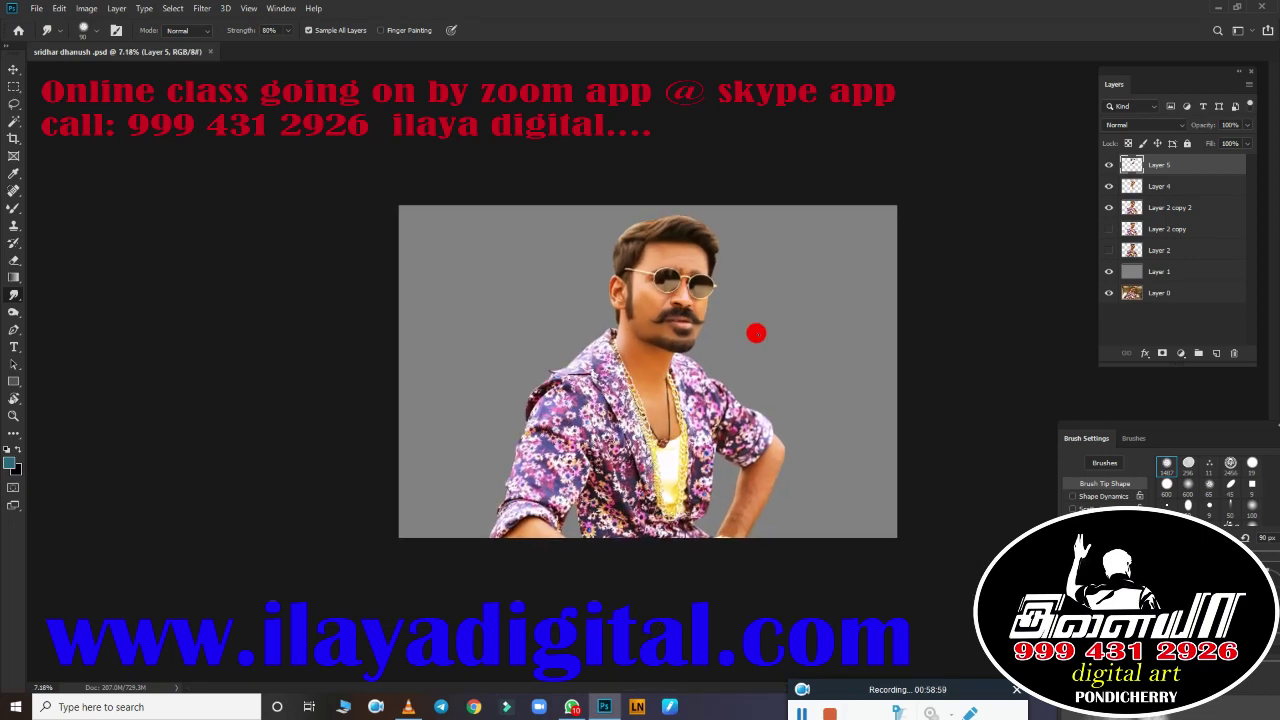
key(c)
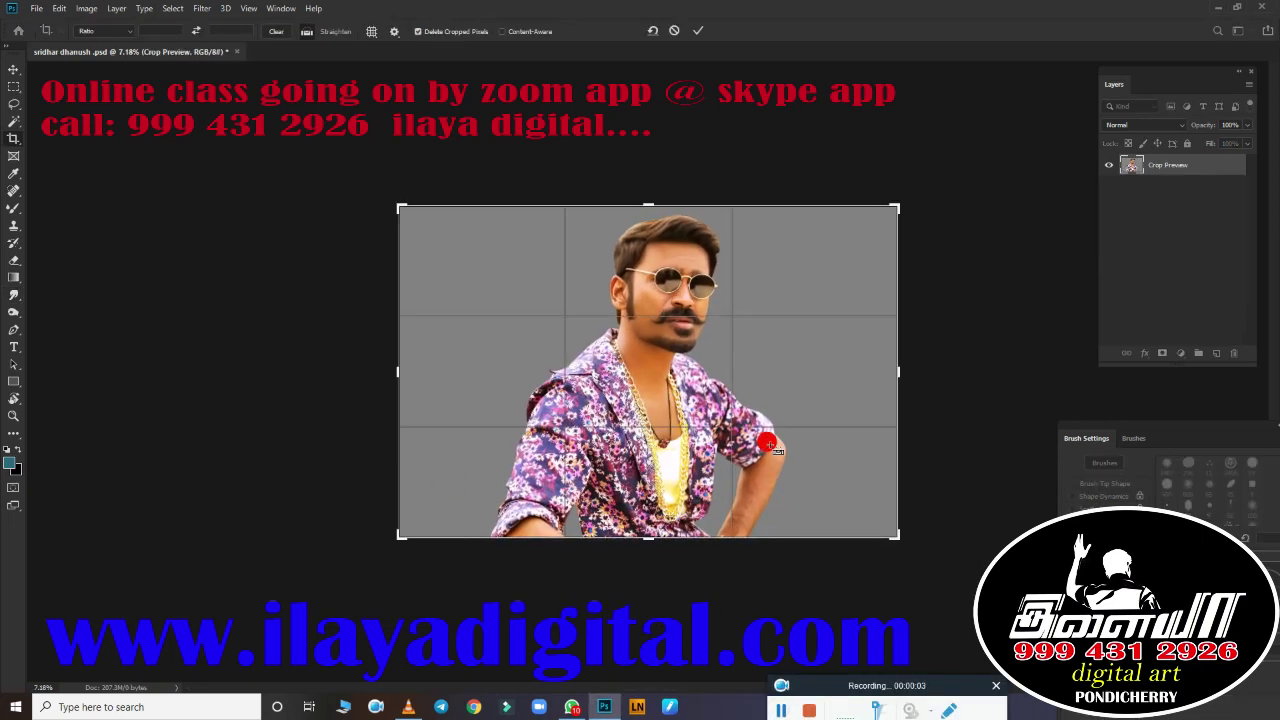
scroll(835, 419, up, 1)
drag(648, 622, 657, 508)
drag(357, 403, 408, 403)
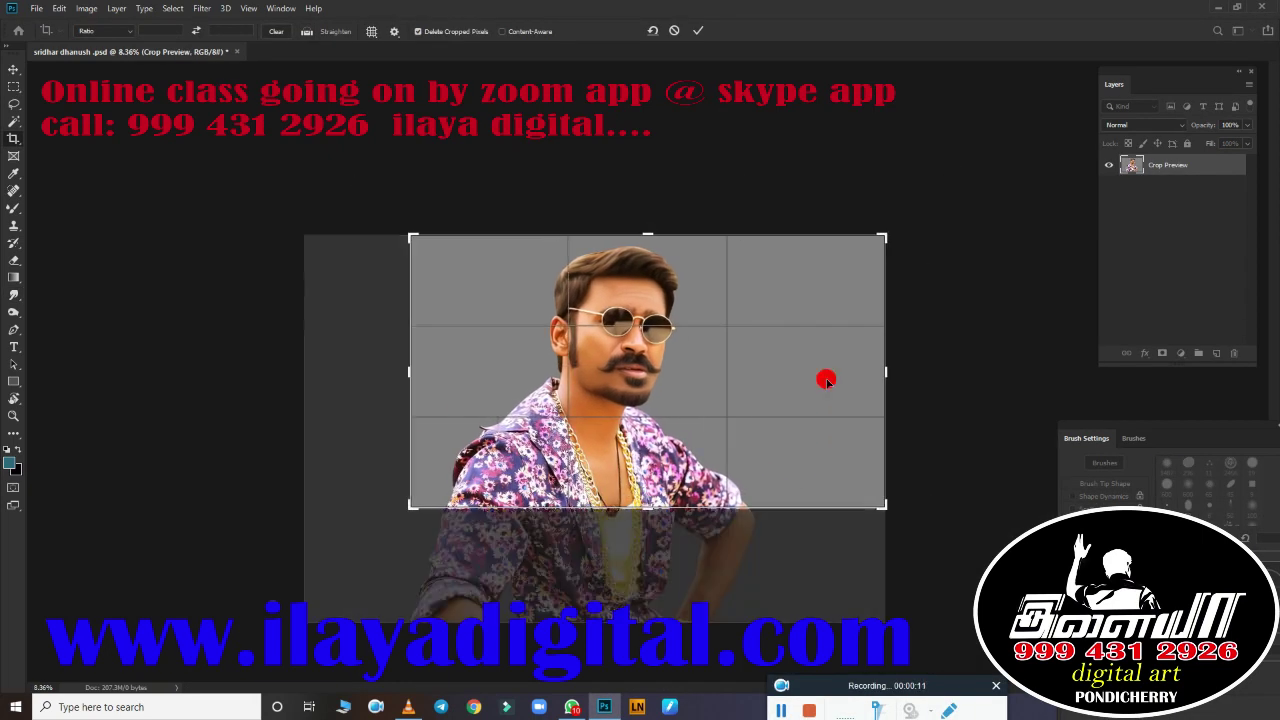
mouse_move(929, 374)
mouse_down()
mouse_move(833, 373)
mouse_move(797, 440)
mouse_up()
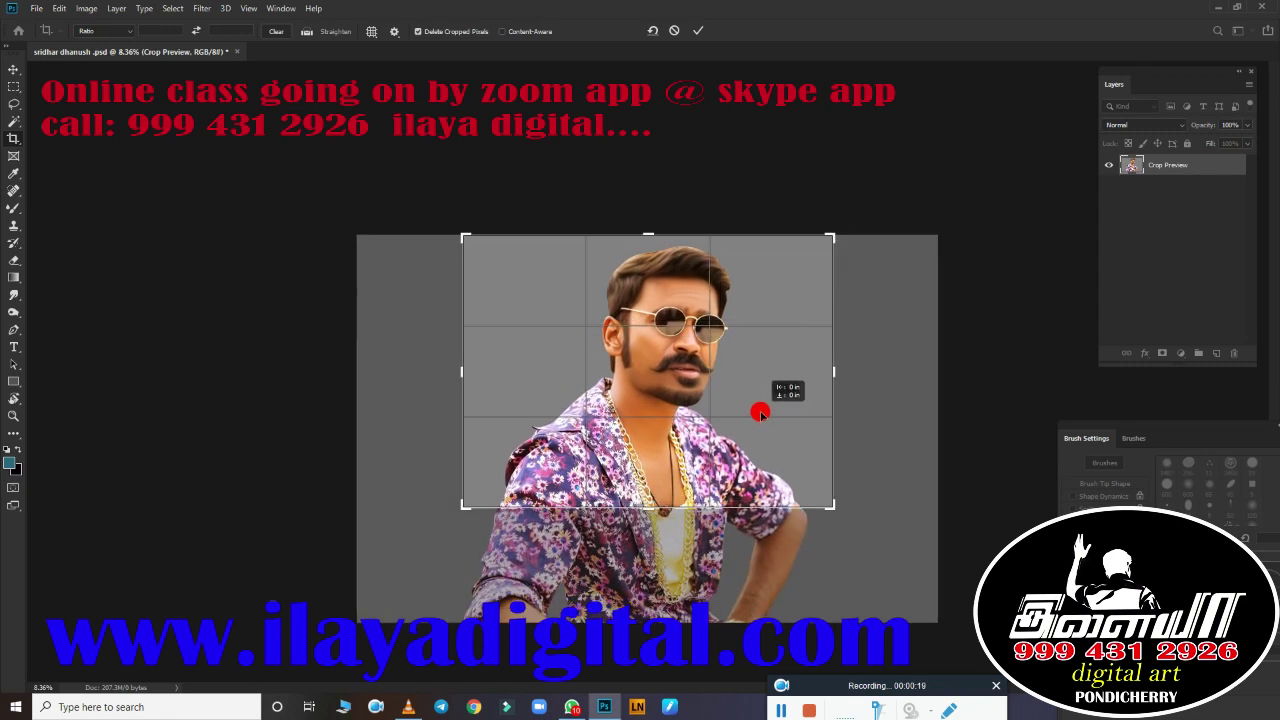
key(Return)
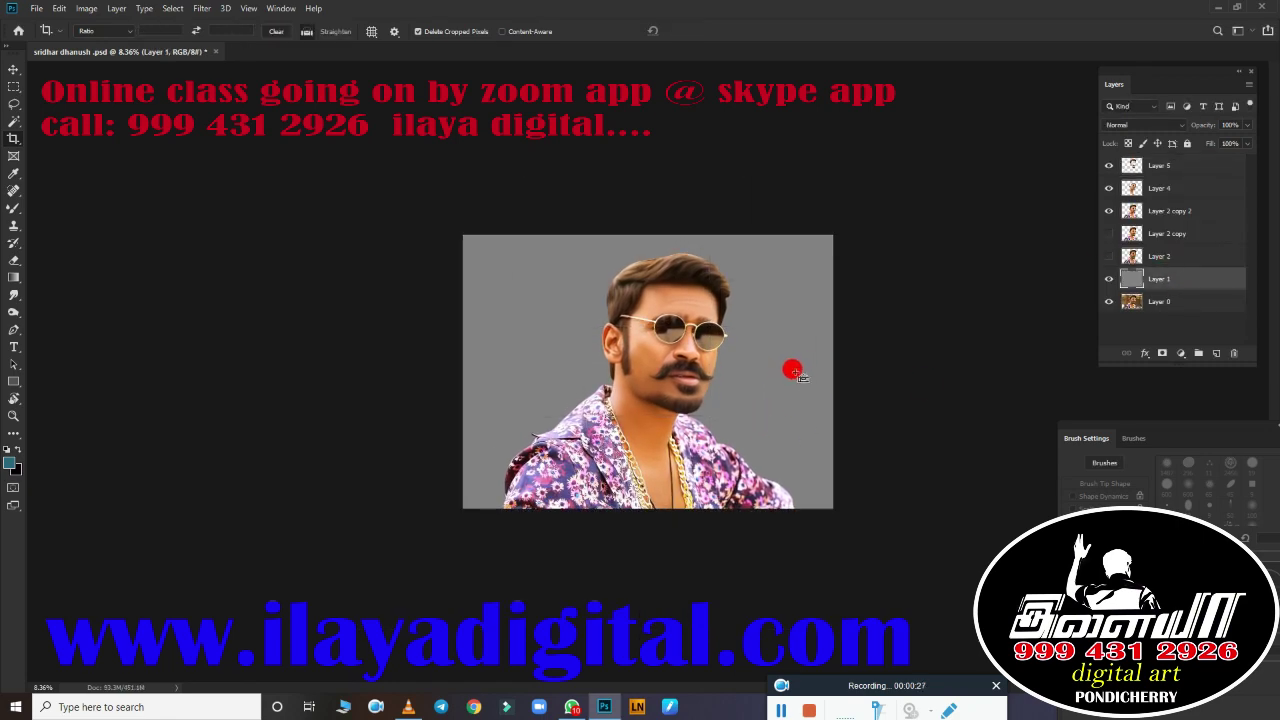
Step: Group the painted layers as Group 1 and create a merged Group 1 copy above it
scroll(795, 373, up, 5)
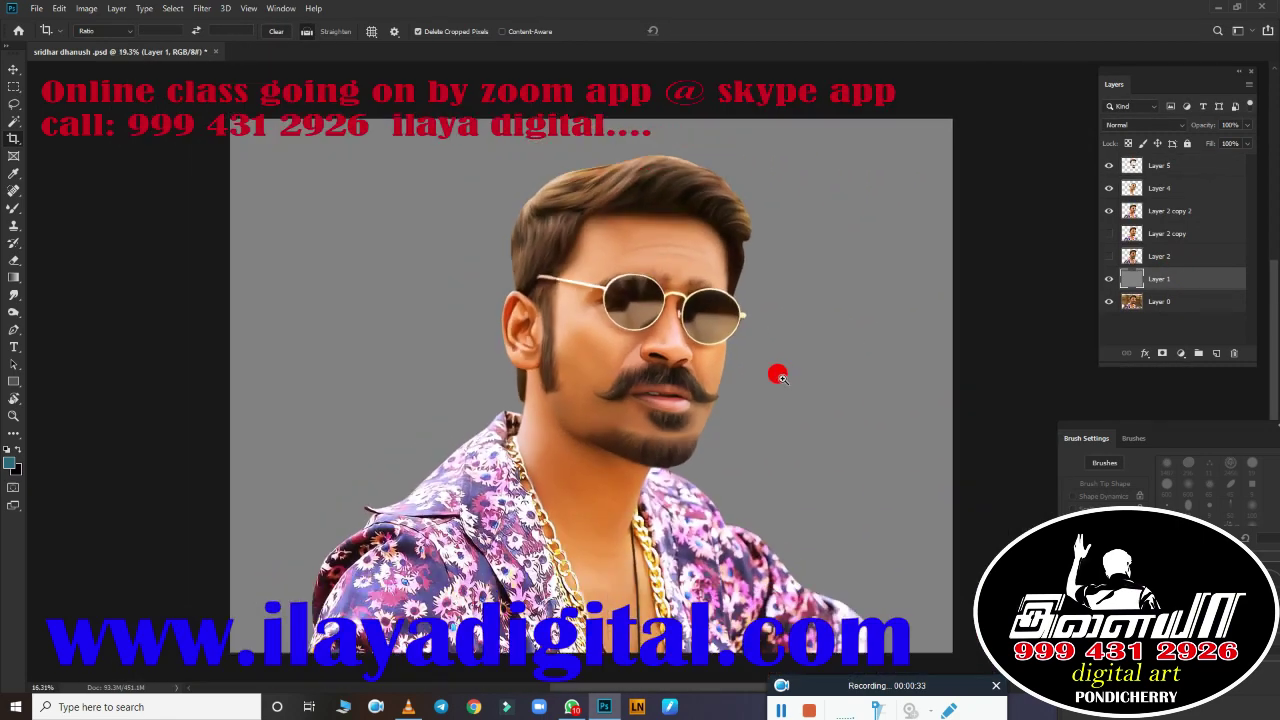
click(1188, 258)
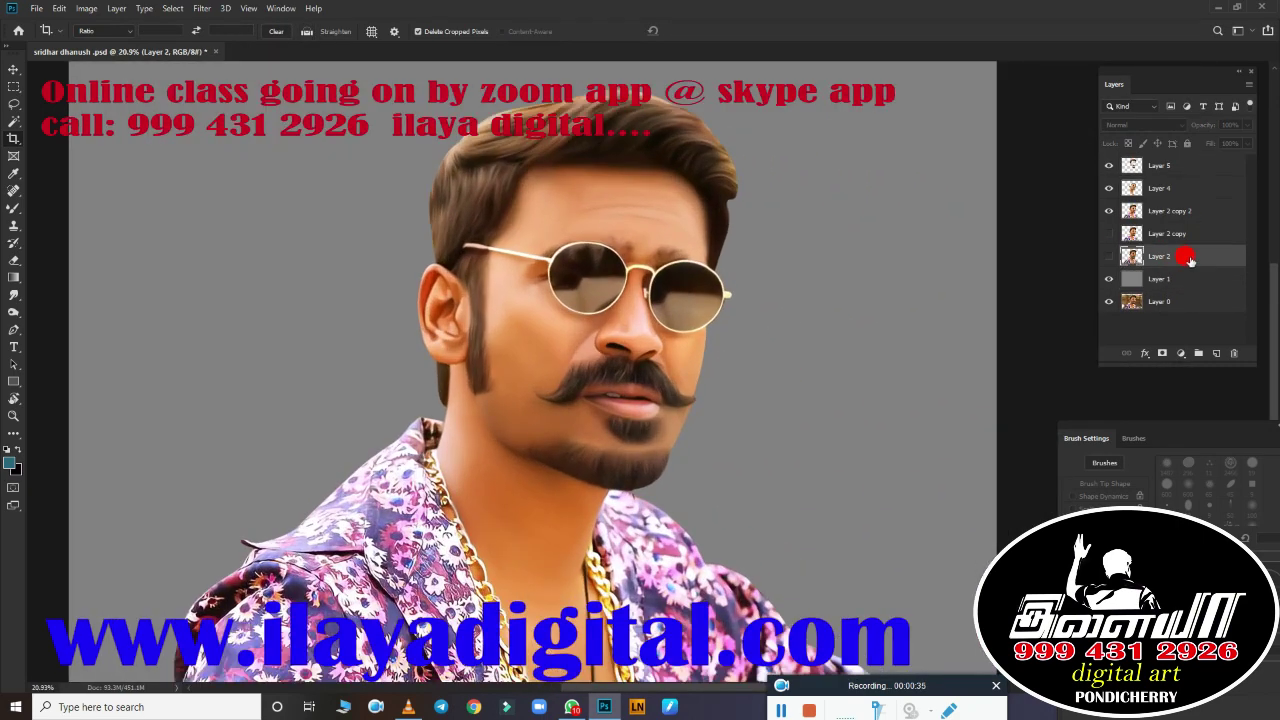
click(1178, 232)
shift+click(1150, 166)
key(ctrl+g)
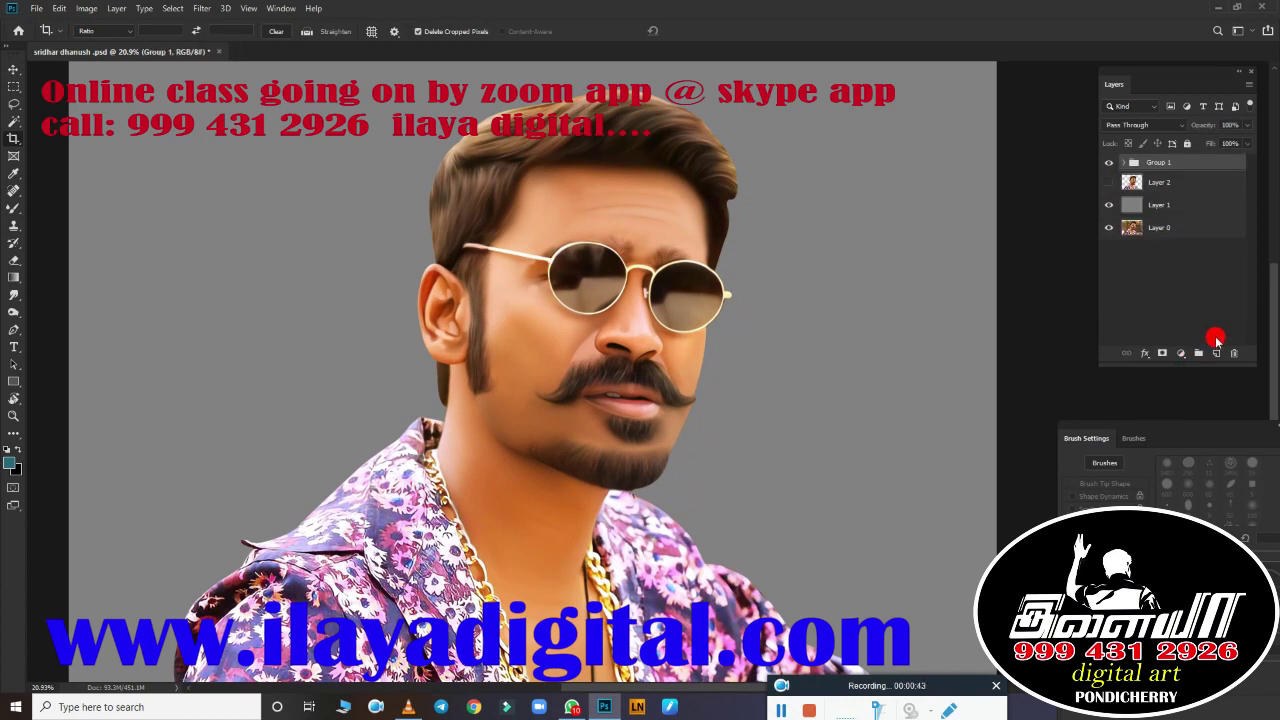
click(1108, 163)
key(ctrl+j)
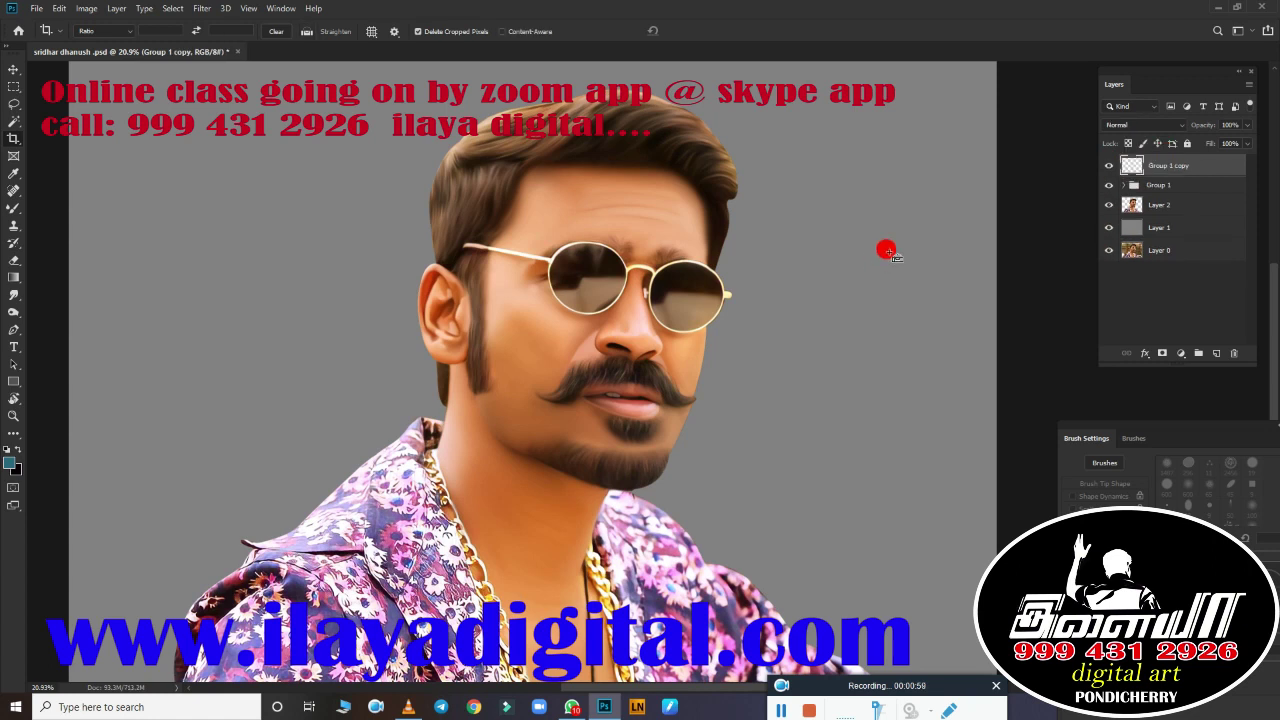
click(1108, 166)
click(1108, 166)
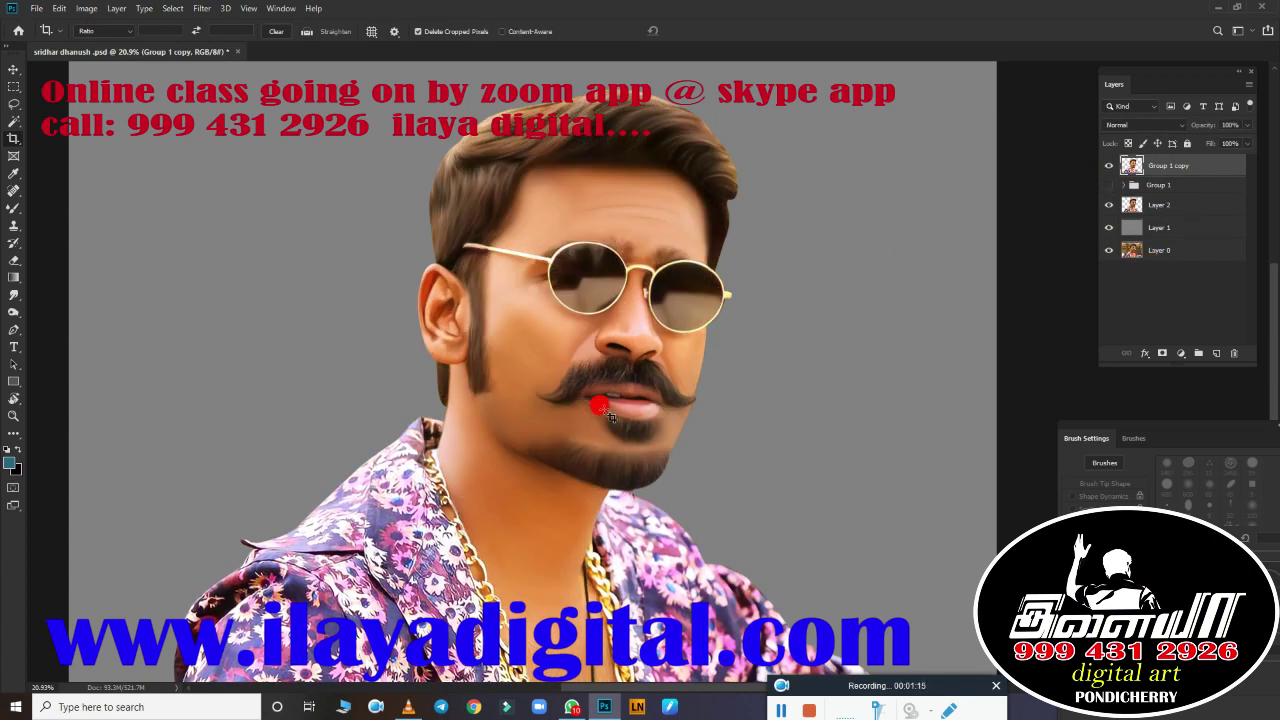
scroll(609, 412, up, 2)
Step: Raise the portrait's vibrance to +72
click(86, 12)
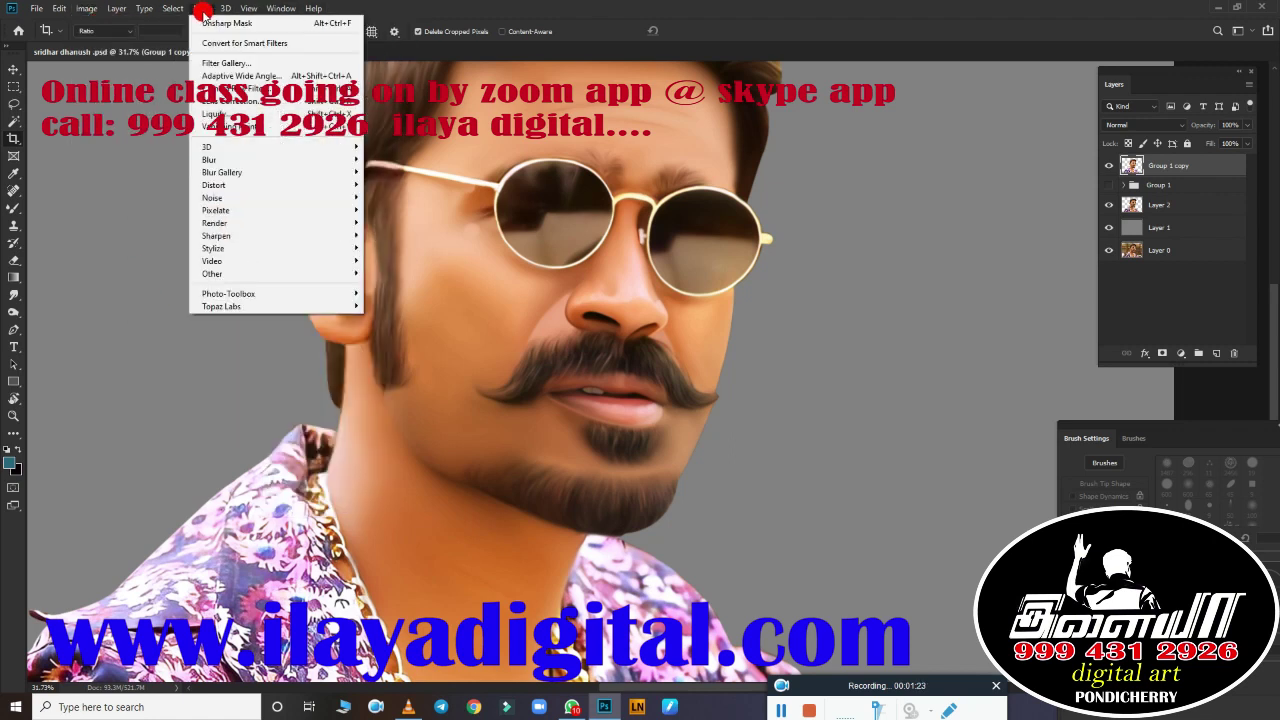
click(286, 105)
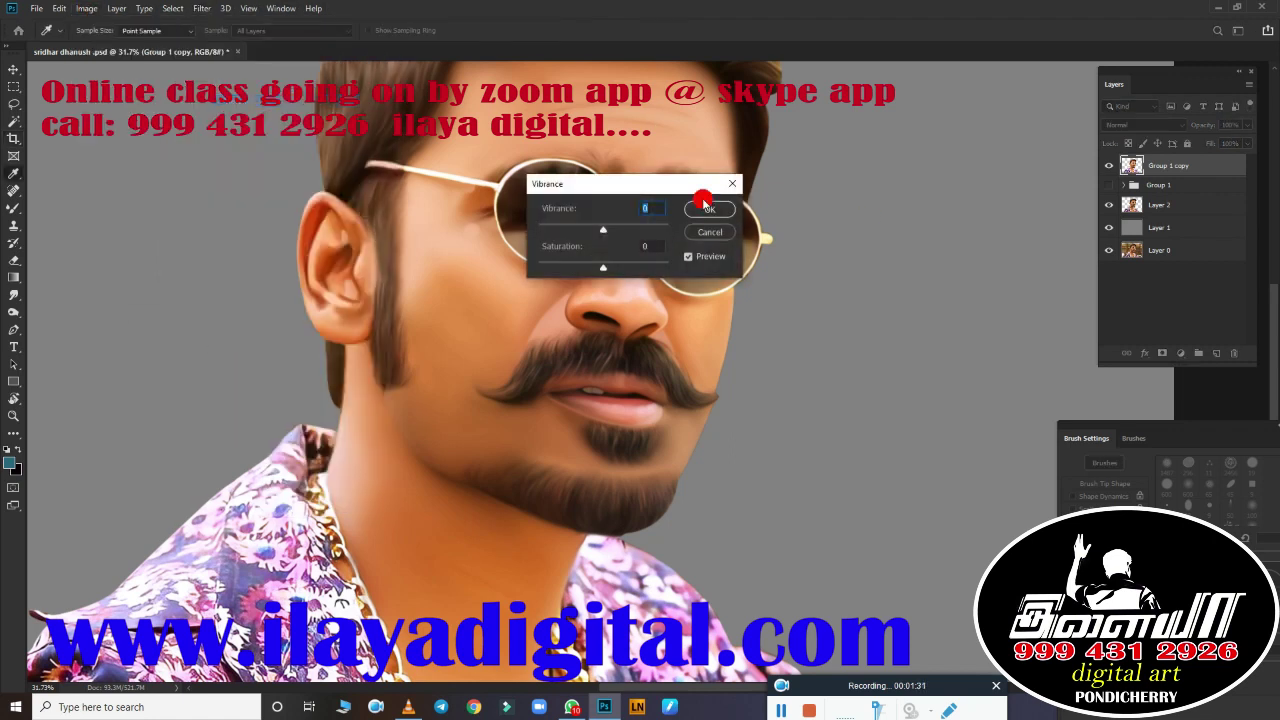
drag(931, 199, 940, 199)
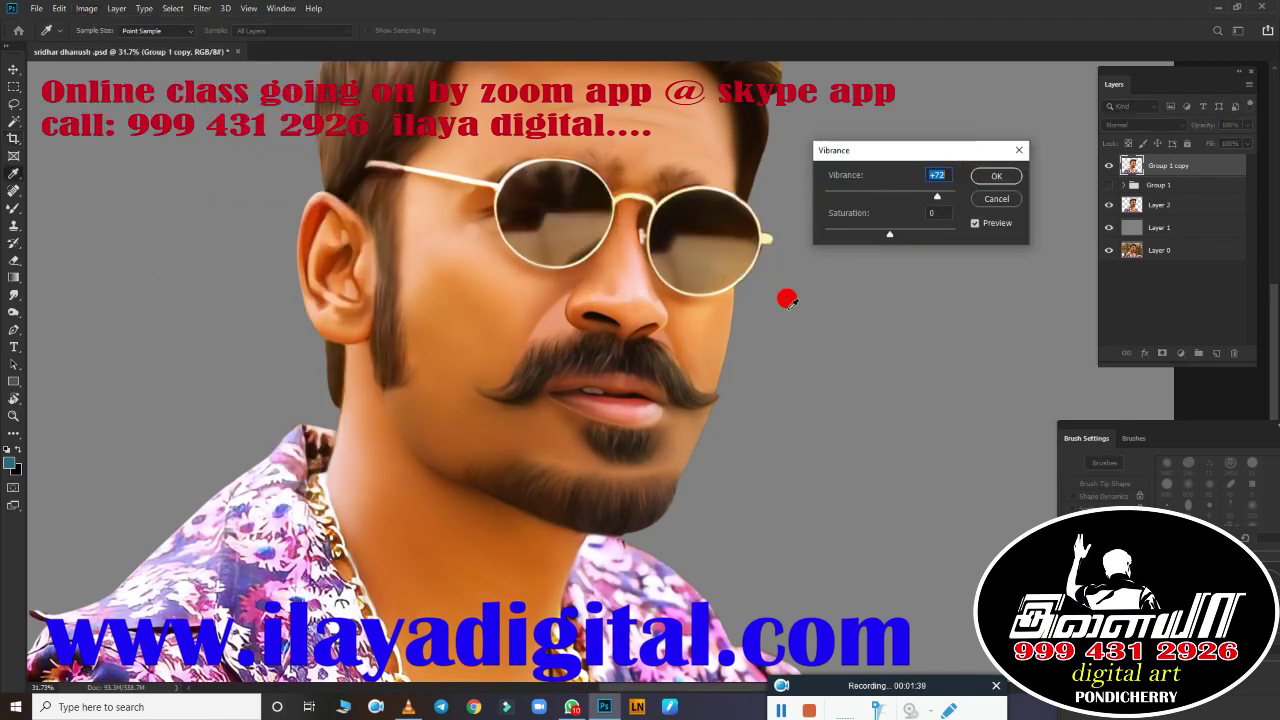
scroll(785, 291, down, 1)
key(Return)
Step: Apply Match Color with Color Intensity 124
key(c)
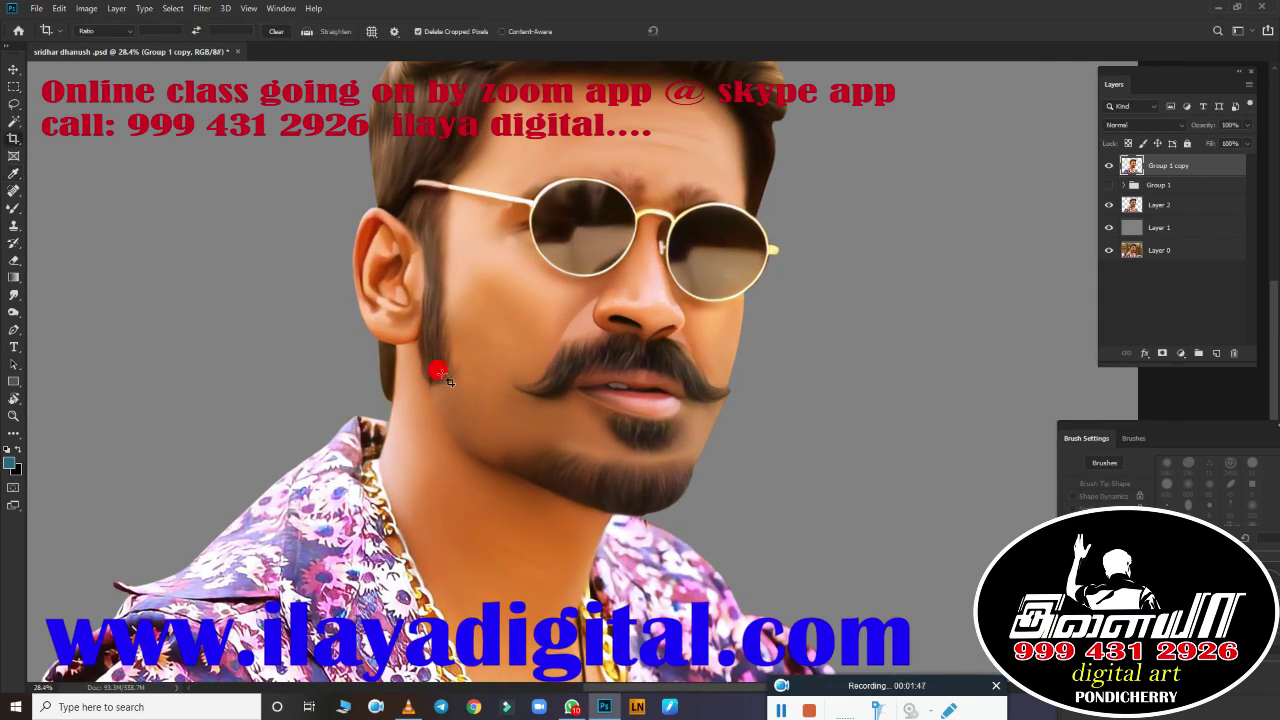
key(ctrl+b)
click(1130, 174)
click(99, 8)
mouse_move(107, 43)
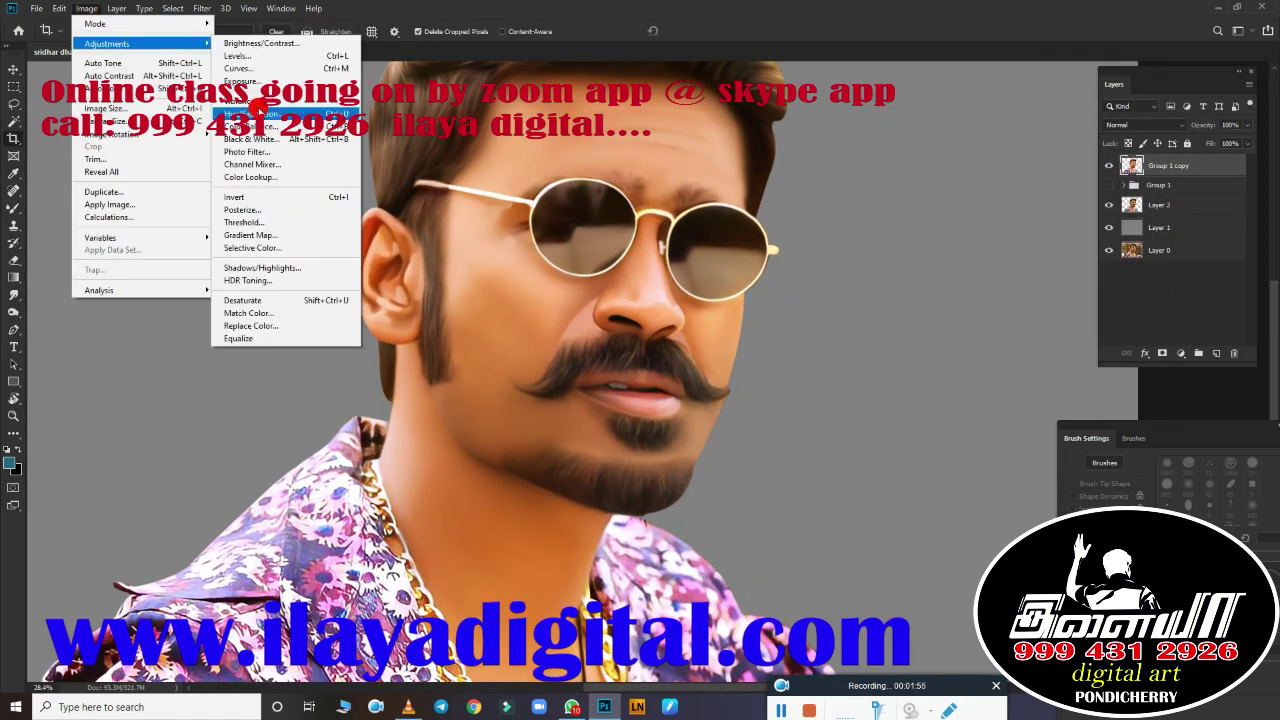
click(286, 318)
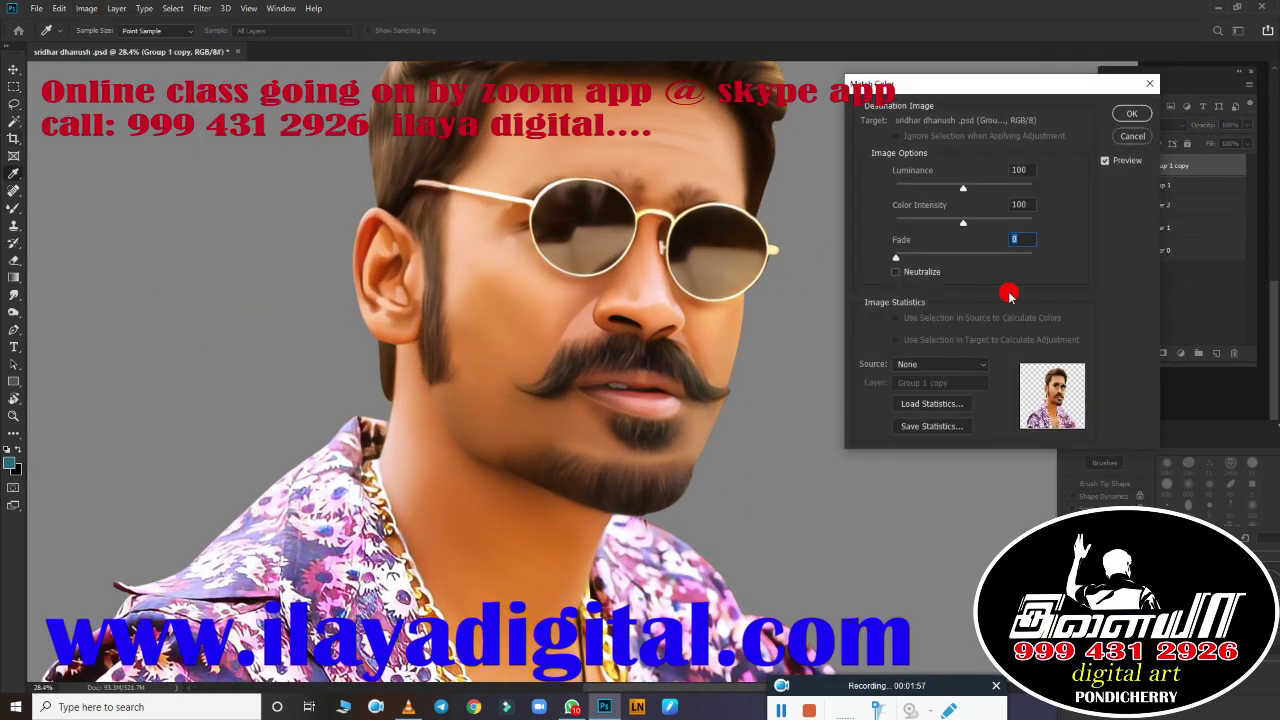
click(1128, 114)
Step: Cool the highlights with Color Balance, Yellow–Blue +43
key(ctrl+b)
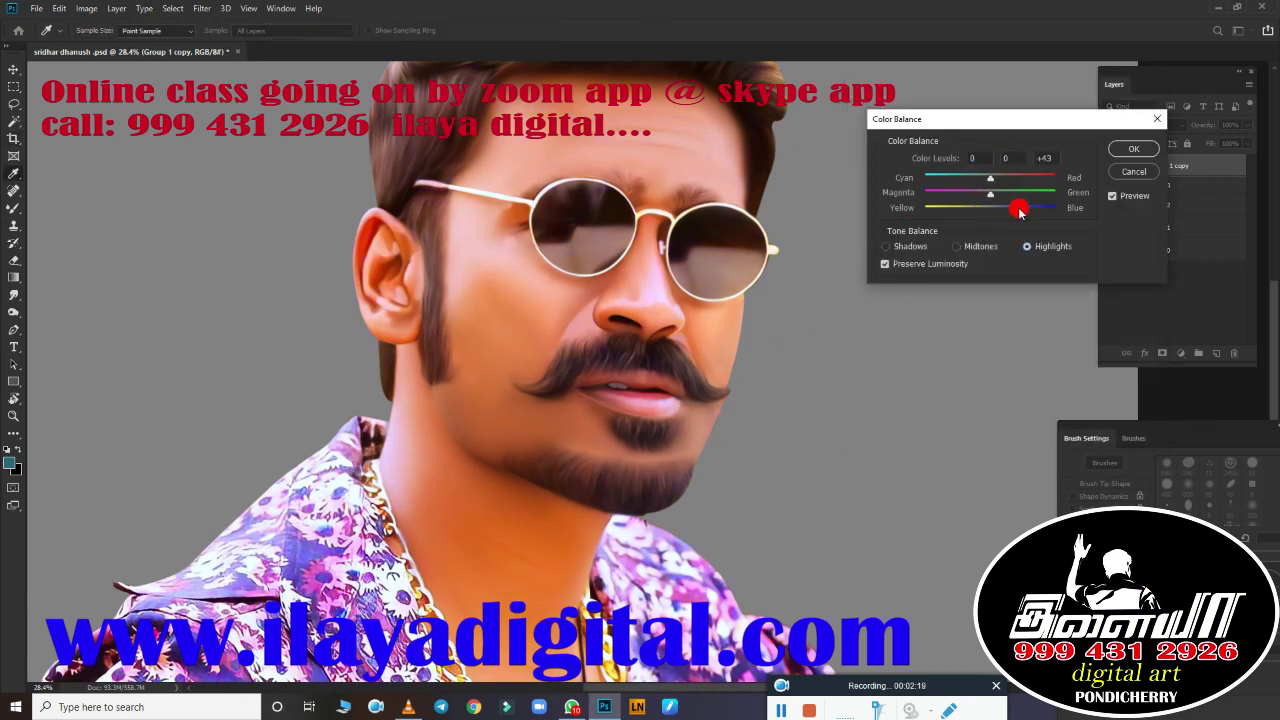
key(Return)
key(c)
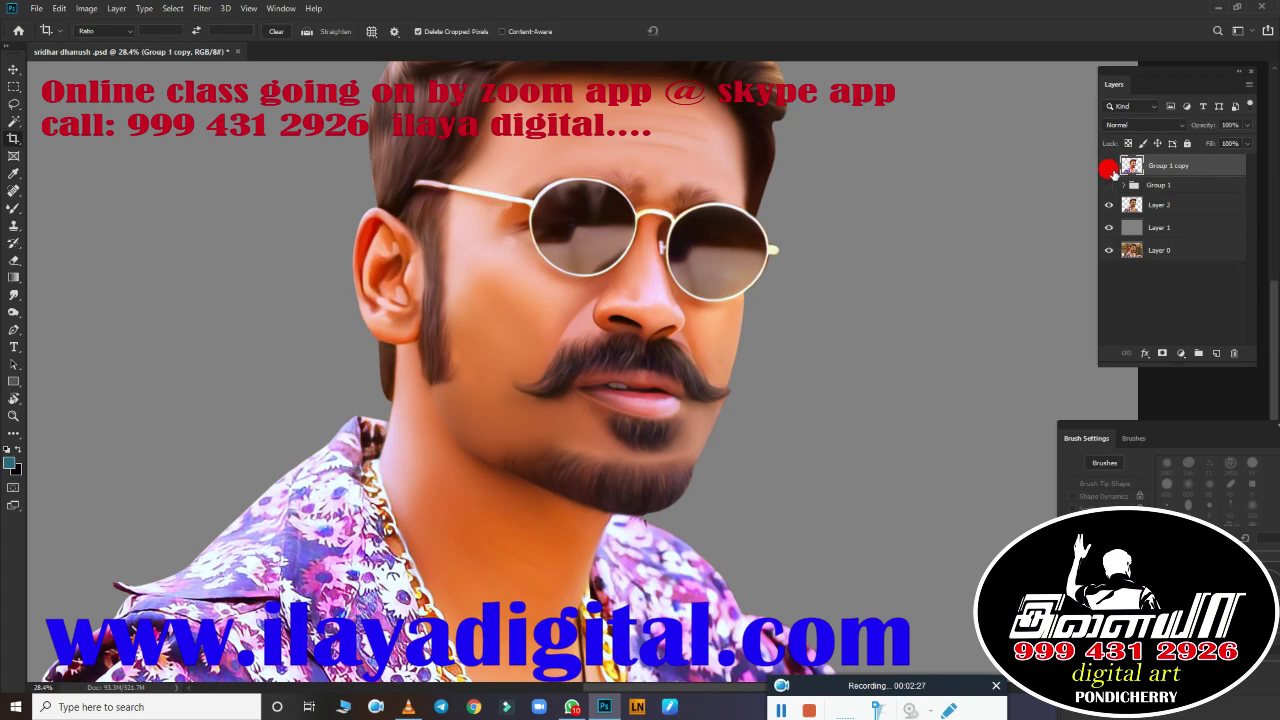
scroll(686, 251, up, 3)
scroll(897, 177, up, 2)
scroll(1000, 170, down, 2)
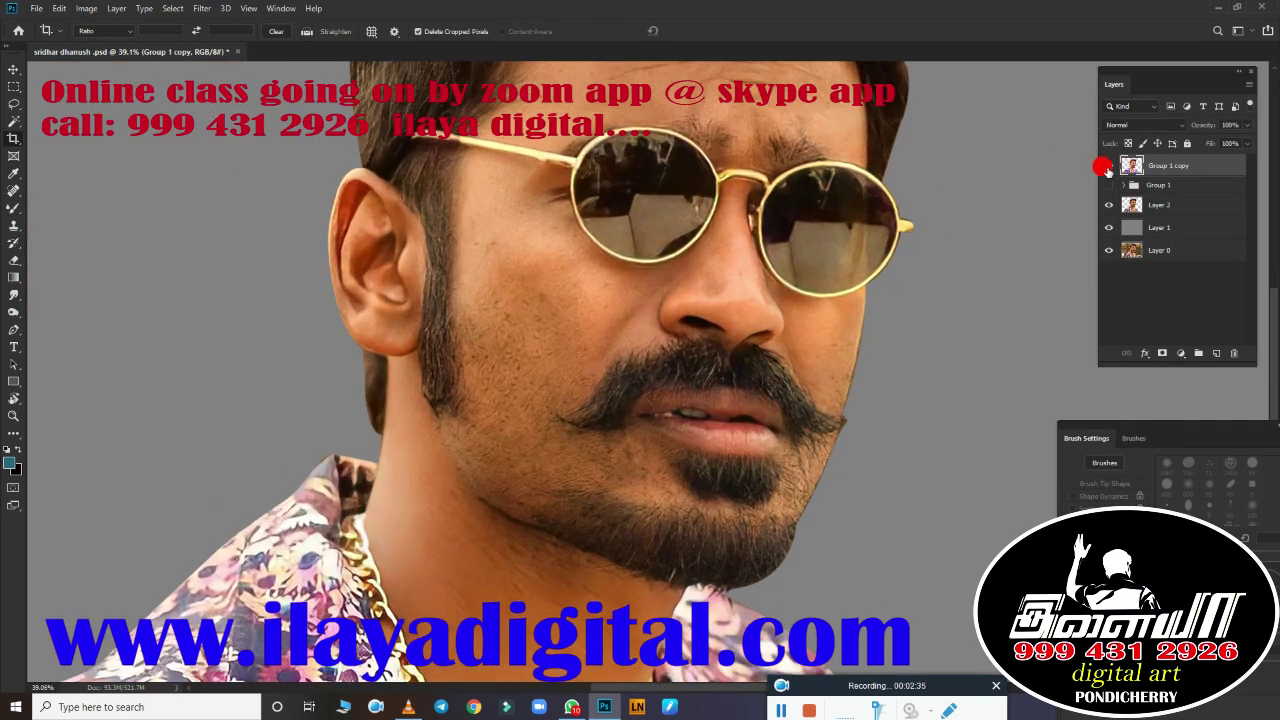
scroll(917, 211, up, 2)
scroll(768, 335, up, 2)
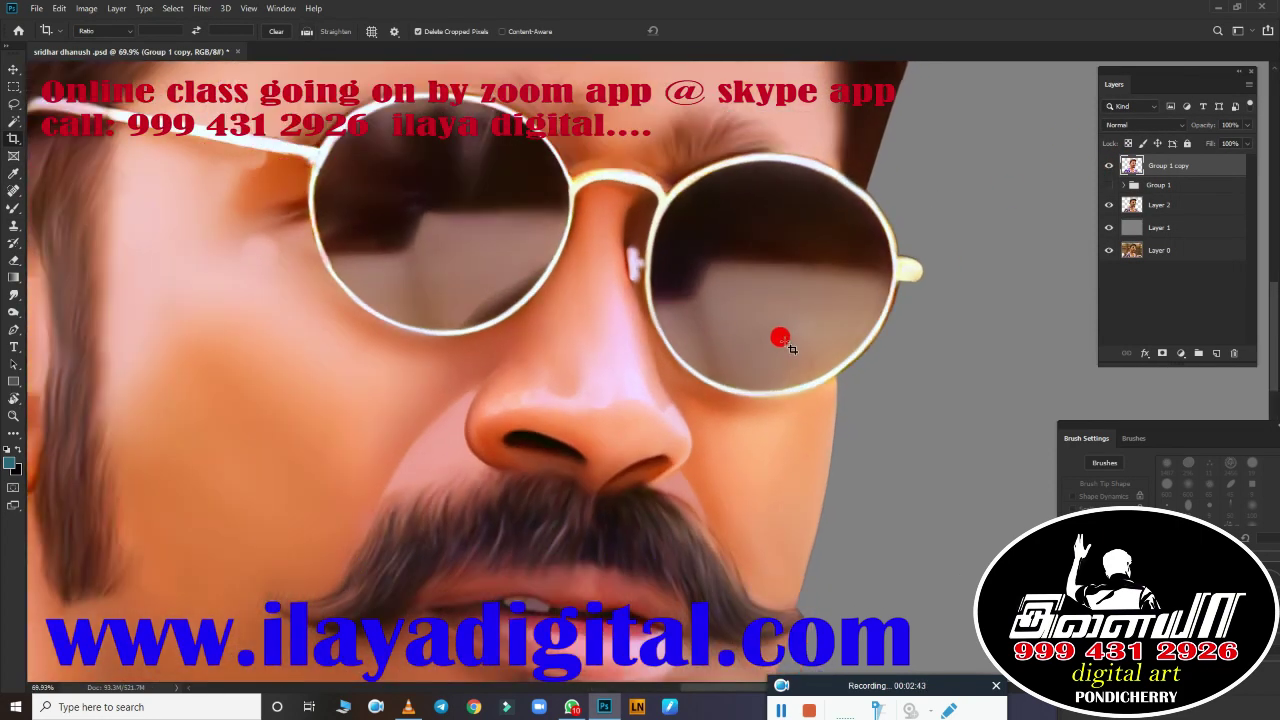
Step: Toggle Group 1 and its copy to compare painted and original versions
click(1170, 205)
click(1108, 165)
click(1123, 186)
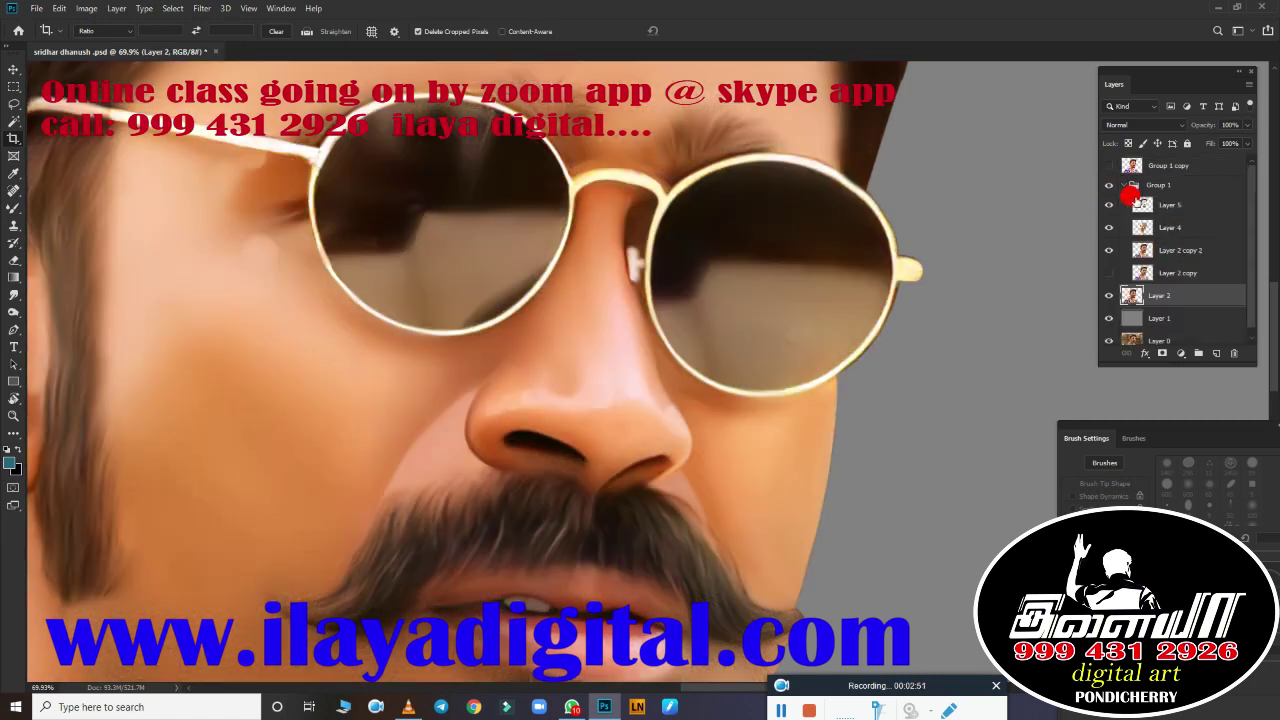
click(1180, 249)
click(1108, 186)
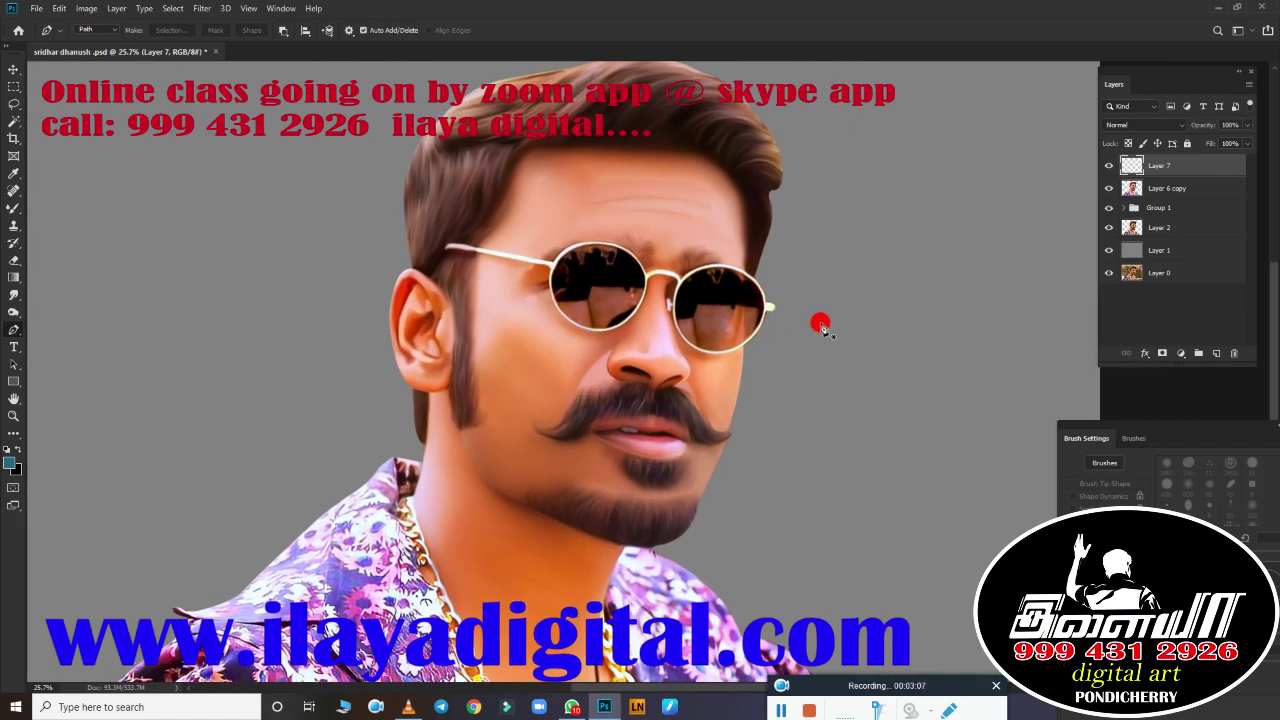
Step: Apply Curves to Layer 6 copy, setting the RGB white point to 255 and tweaking Red, Green and Blue endpoints
click(1168, 187)
key(ctrl+m)
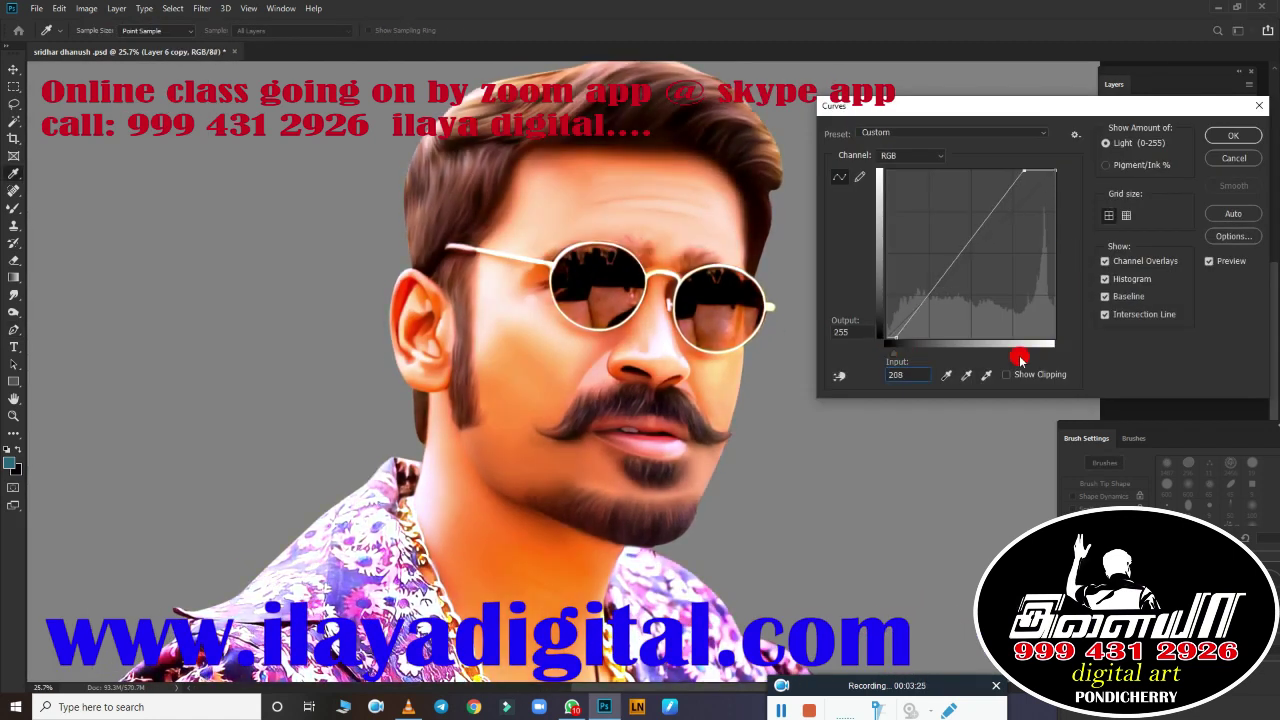
mouse_move(1020, 355)
mouse_down()
mouse_move(1067, 347)
mouse_move(1042, 352)
mouse_up()
click(911, 155)
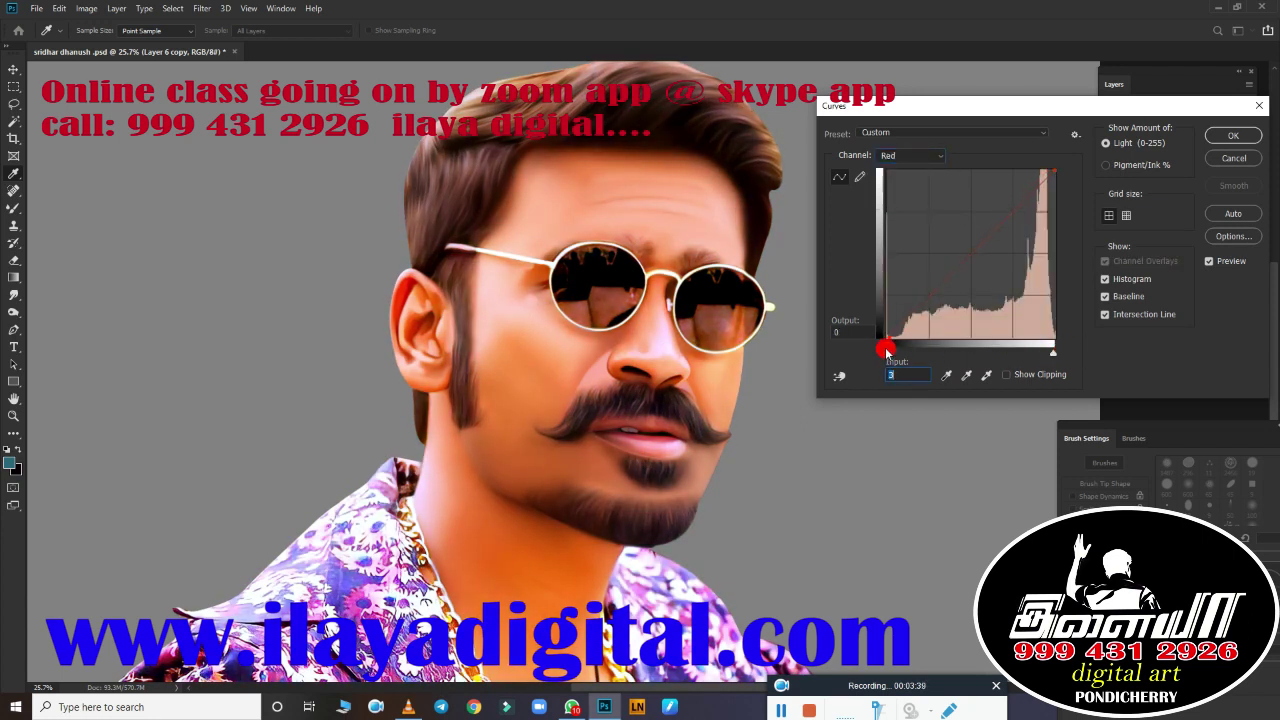
click(911, 155)
click(889, 190)
mouse_move(886, 352)
mouse_down()
mouse_move(929, 354)
mouse_move(854, 357)
mouse_move(901, 353)
mouse_up()
click(911, 155)
click(907, 202)
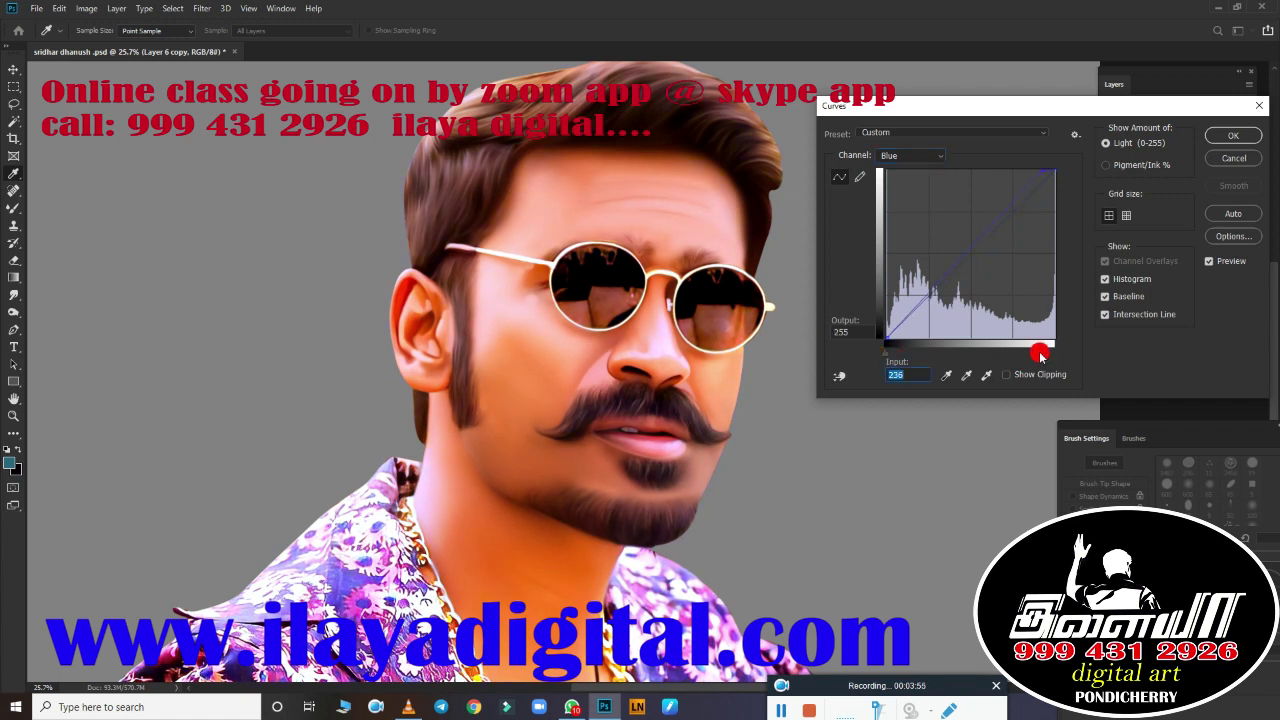
key(Return)
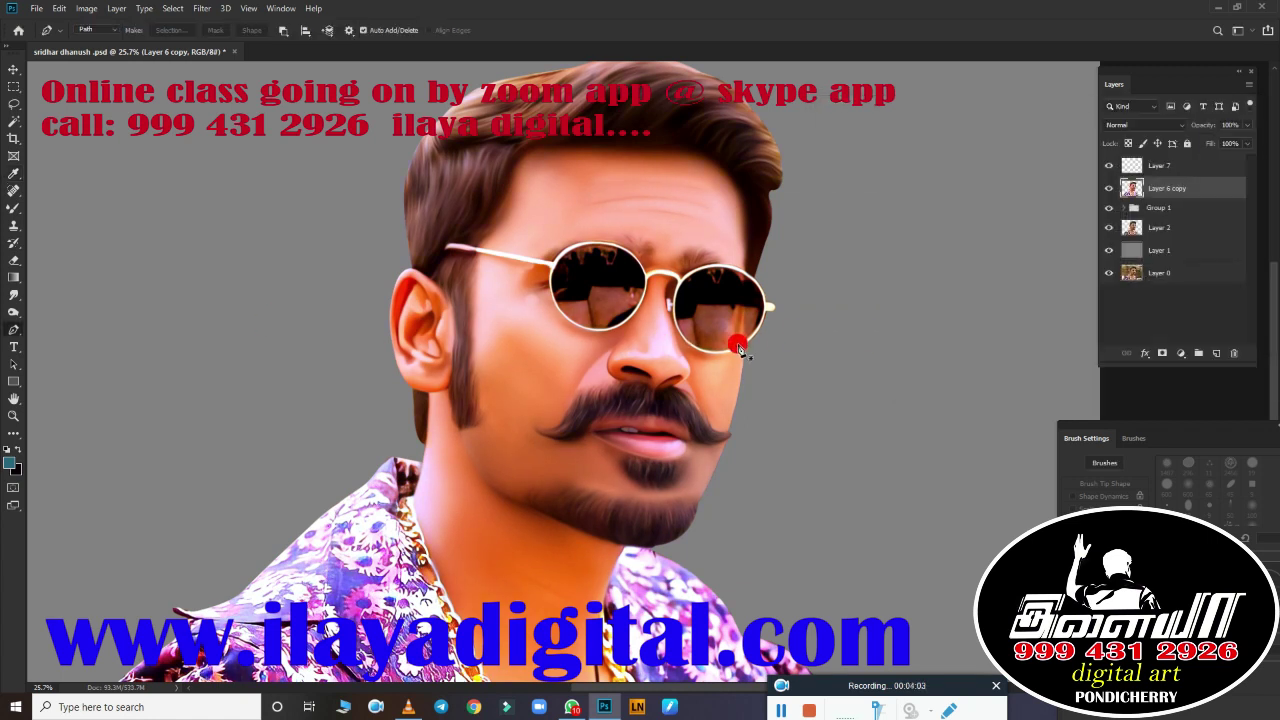
Step: Set Layer 7's blending mode to Color
click(1160, 166)
click(1142, 125)
click(1140, 434)
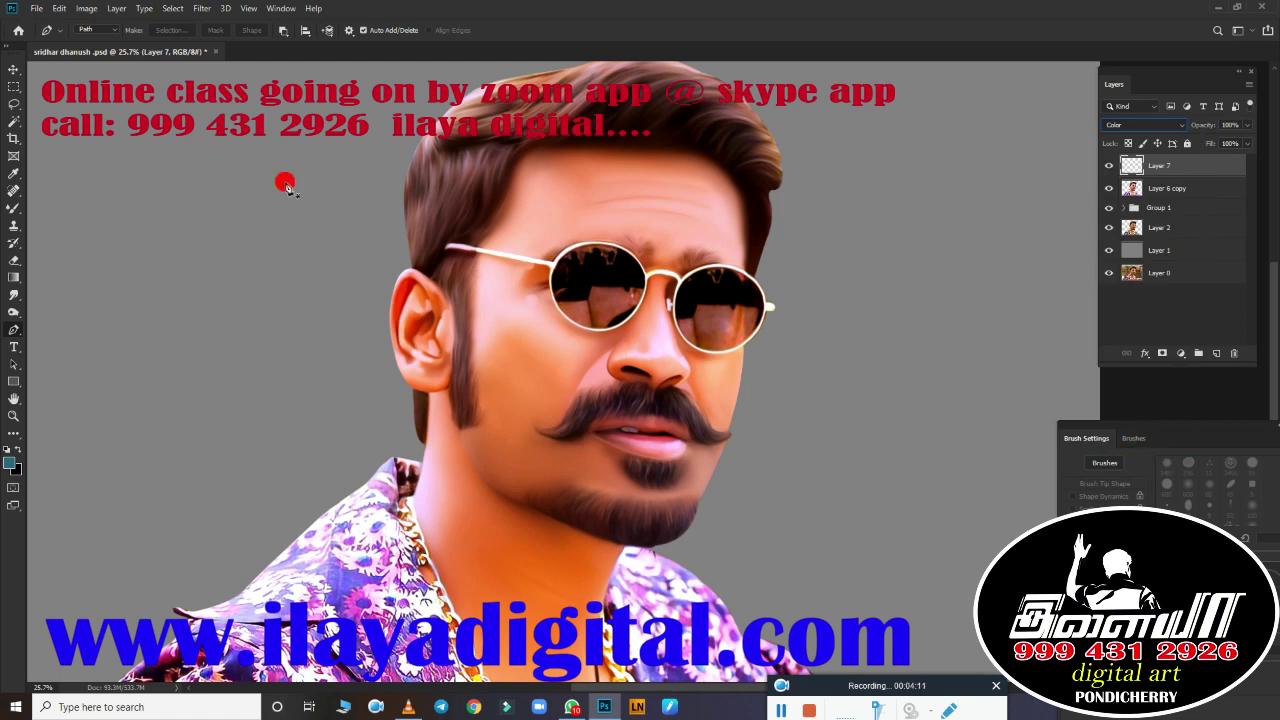
Step: Choose a brush preset painting in Color mode at 10% opacity
key(b)
right_click(482, 297)
double_click(746, 508)
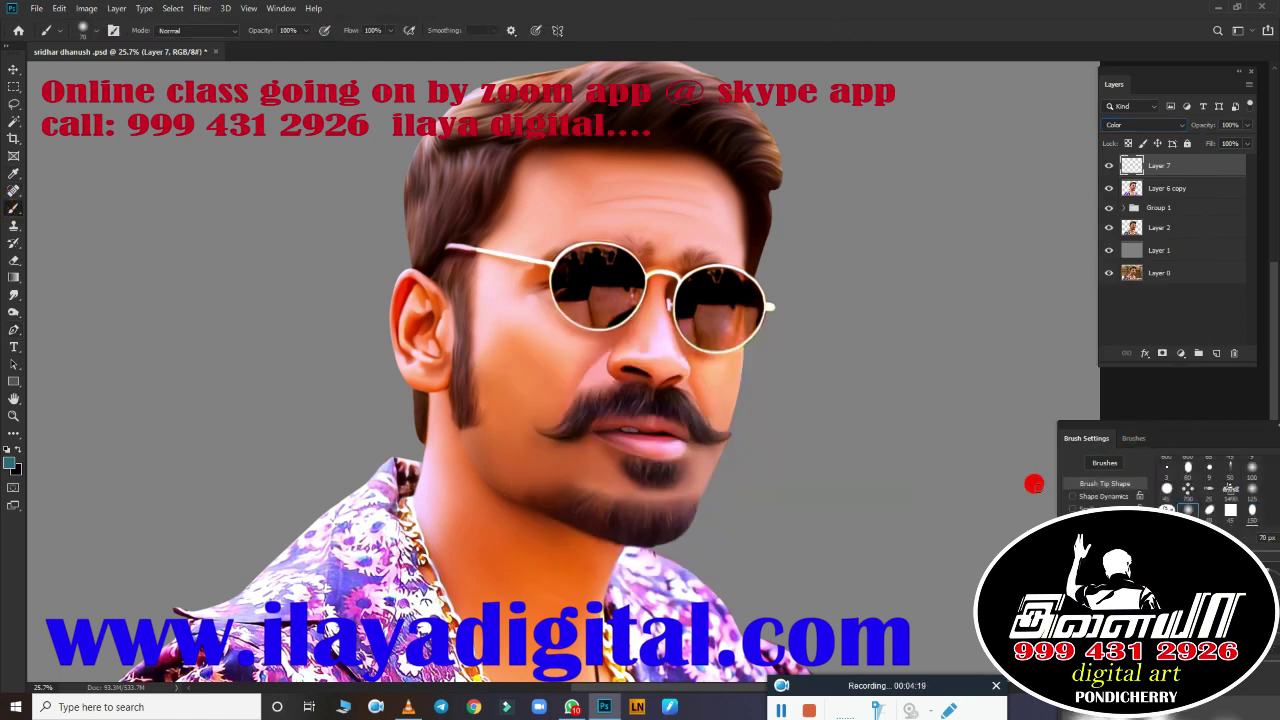
click(236, 31)
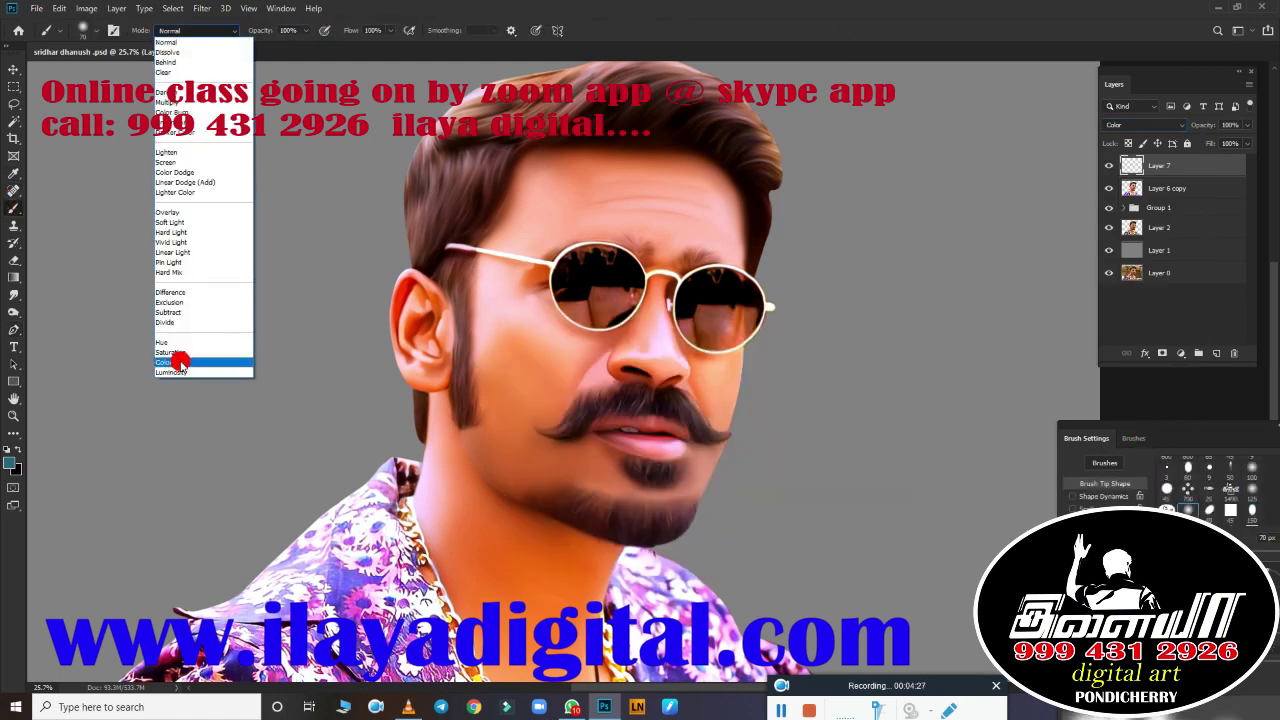
click(178, 358)
key(1)
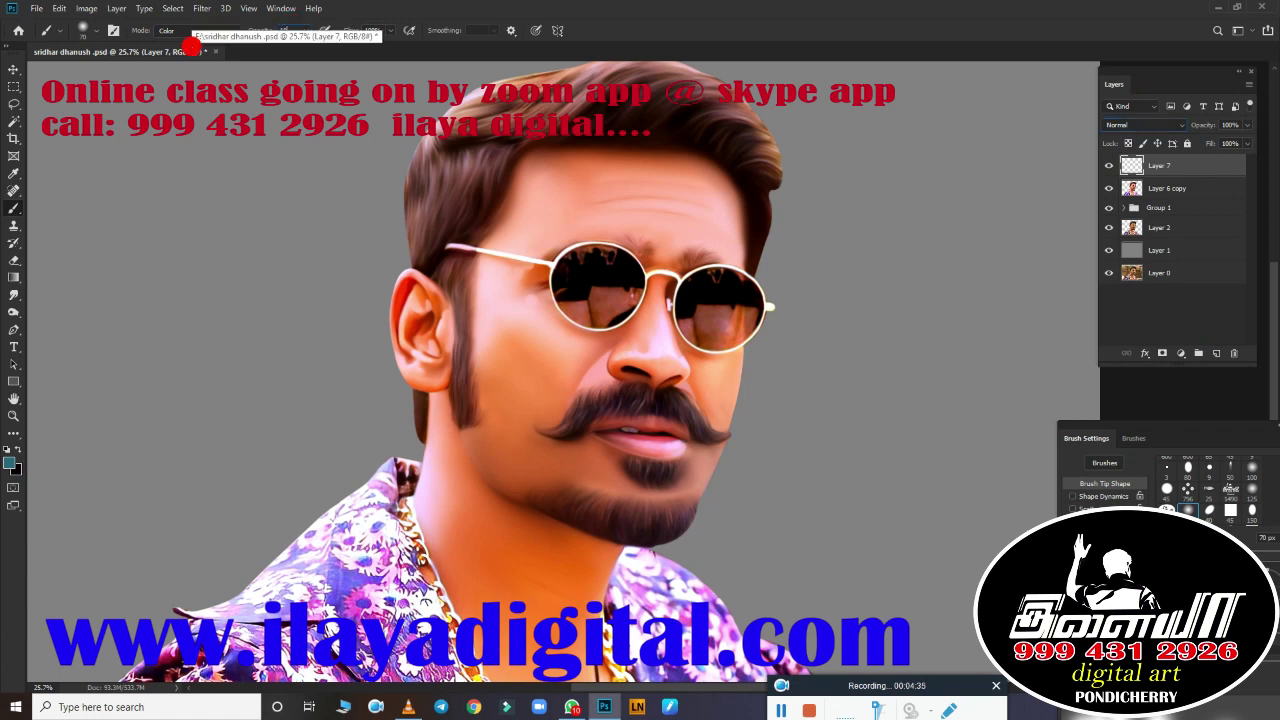
scroll(688, 378, up, 1)
Step: Show the colour swatches, pick red and enlarge the brush to 125 px
key(F6)
drag(1124, 438, 1005, 88)
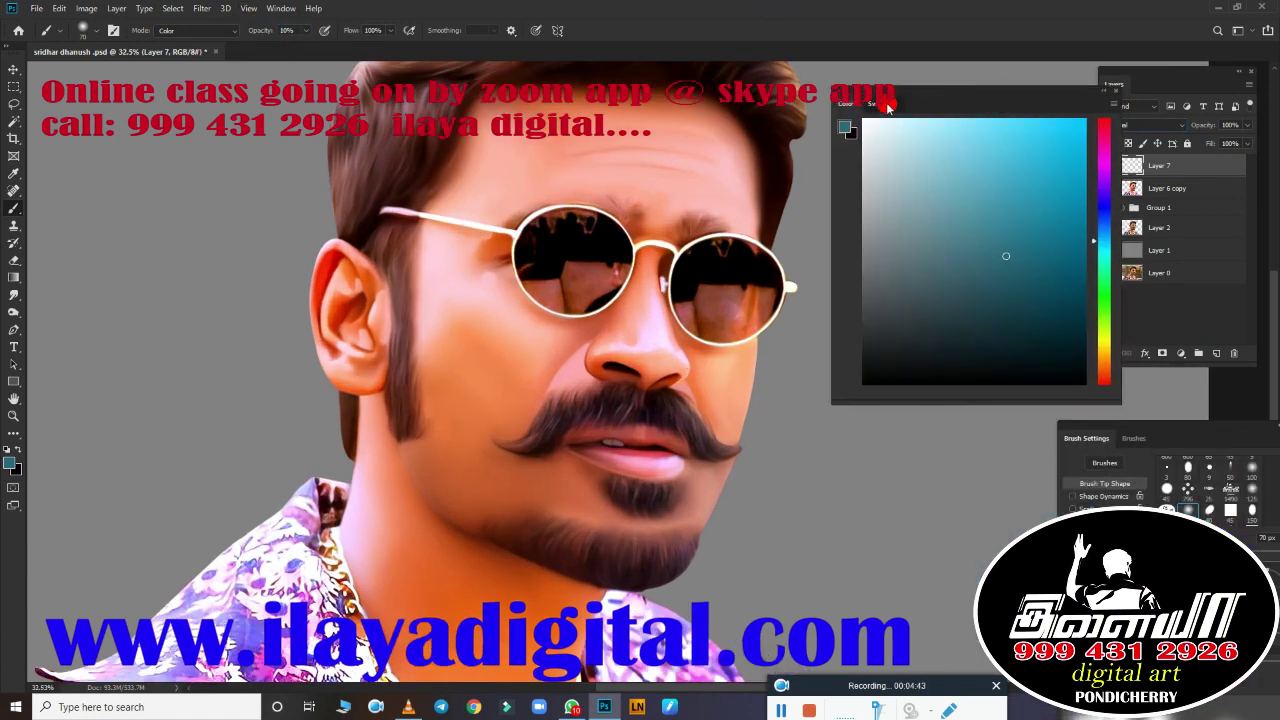
click(882, 103)
click(838, 128)
scroll(700, 451, up, 4)
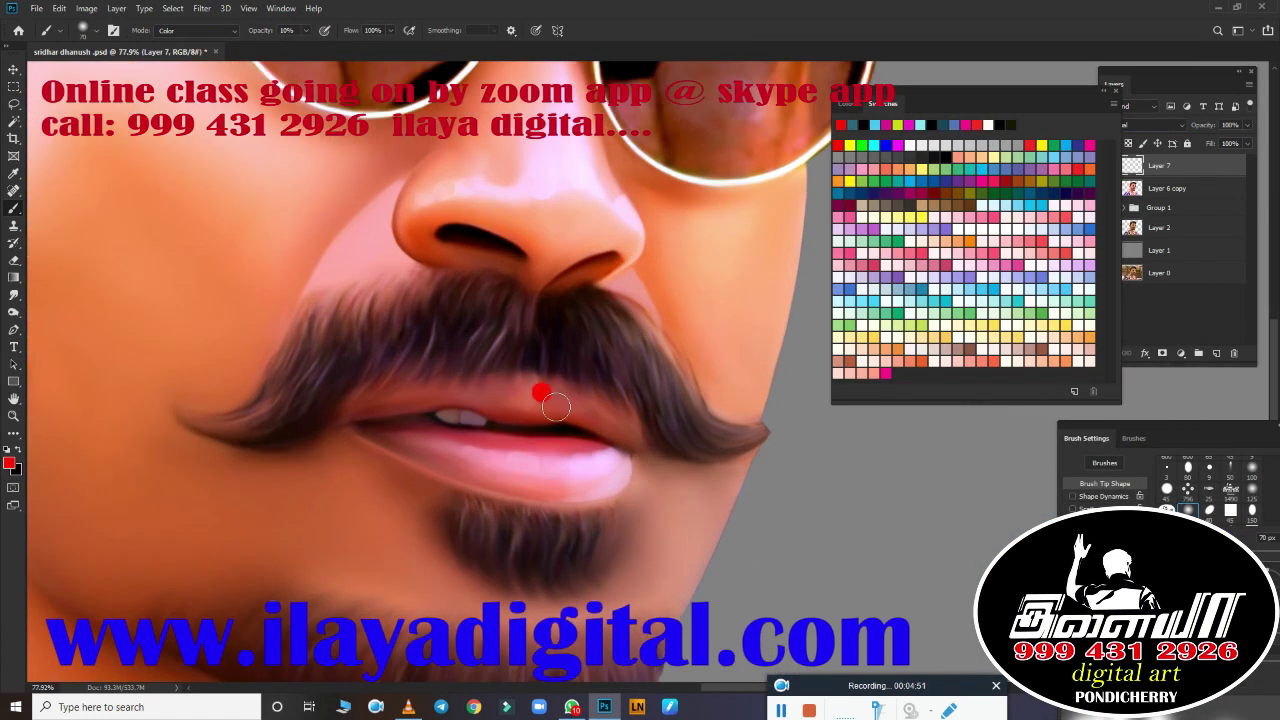
key(bracketright)
key(bracketright)
key(bracketright)
scroll(717, 514, down, 4)
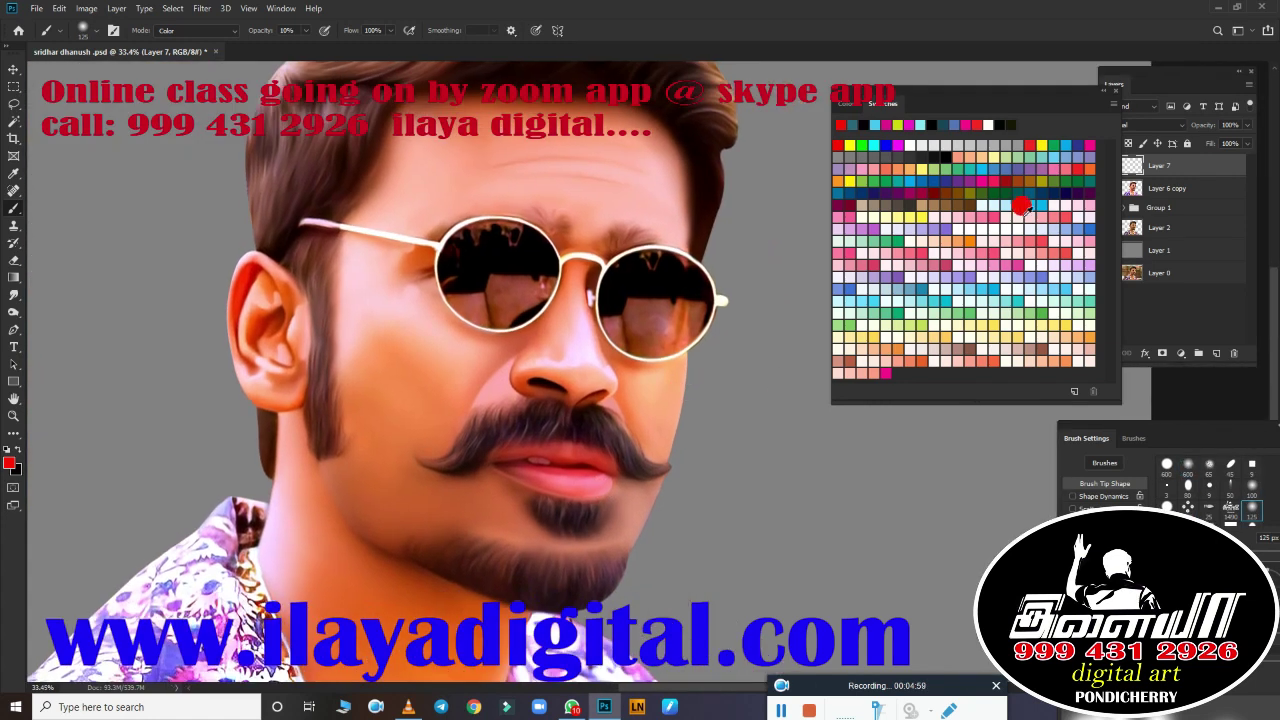
drag(960, 103, 884, 77)
Step: Paint red across the lips and try Darken and other layer blending modes
drag(569, 467, 605, 468)
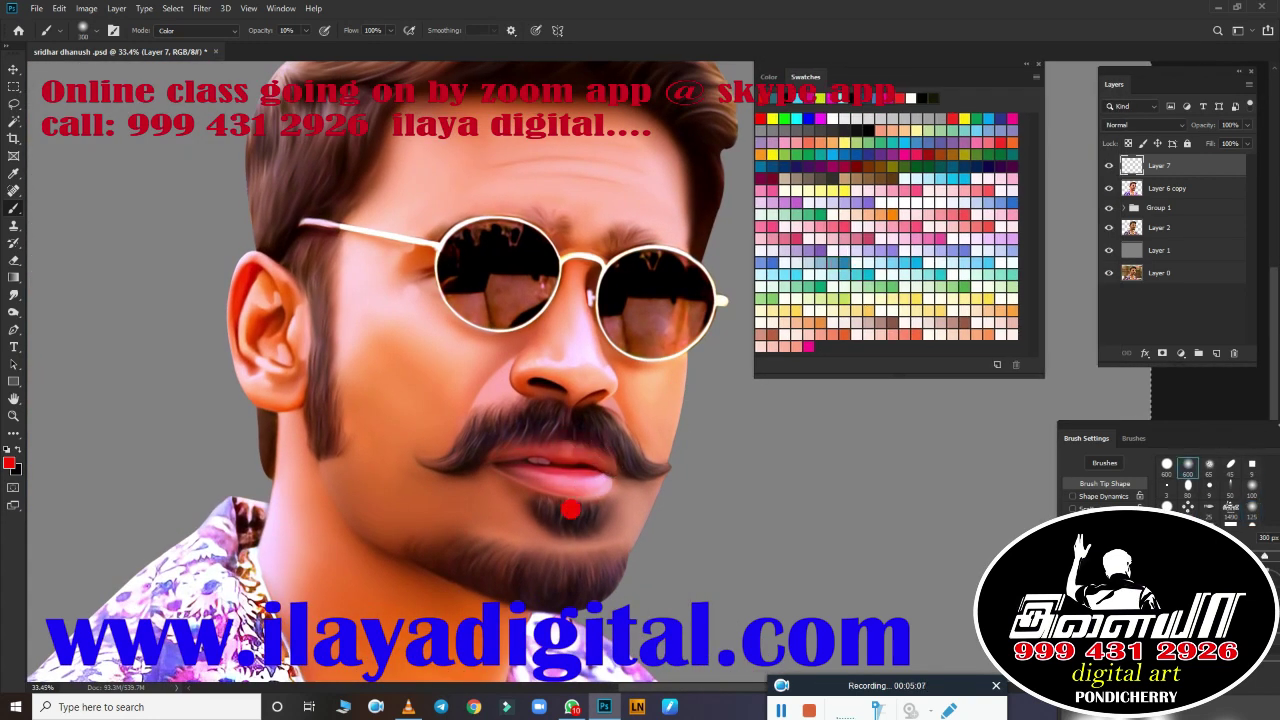
click(1143, 125)
click(1137, 150)
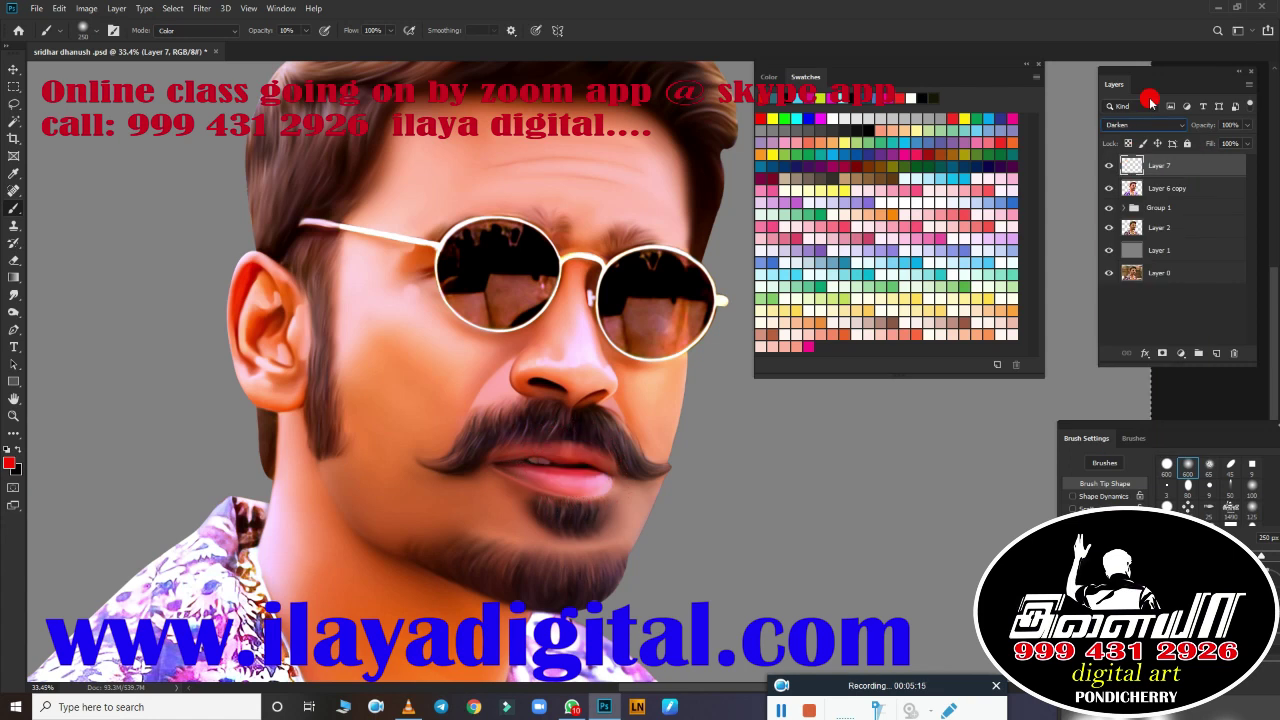
key(Down)
key(Down)
key(Down)
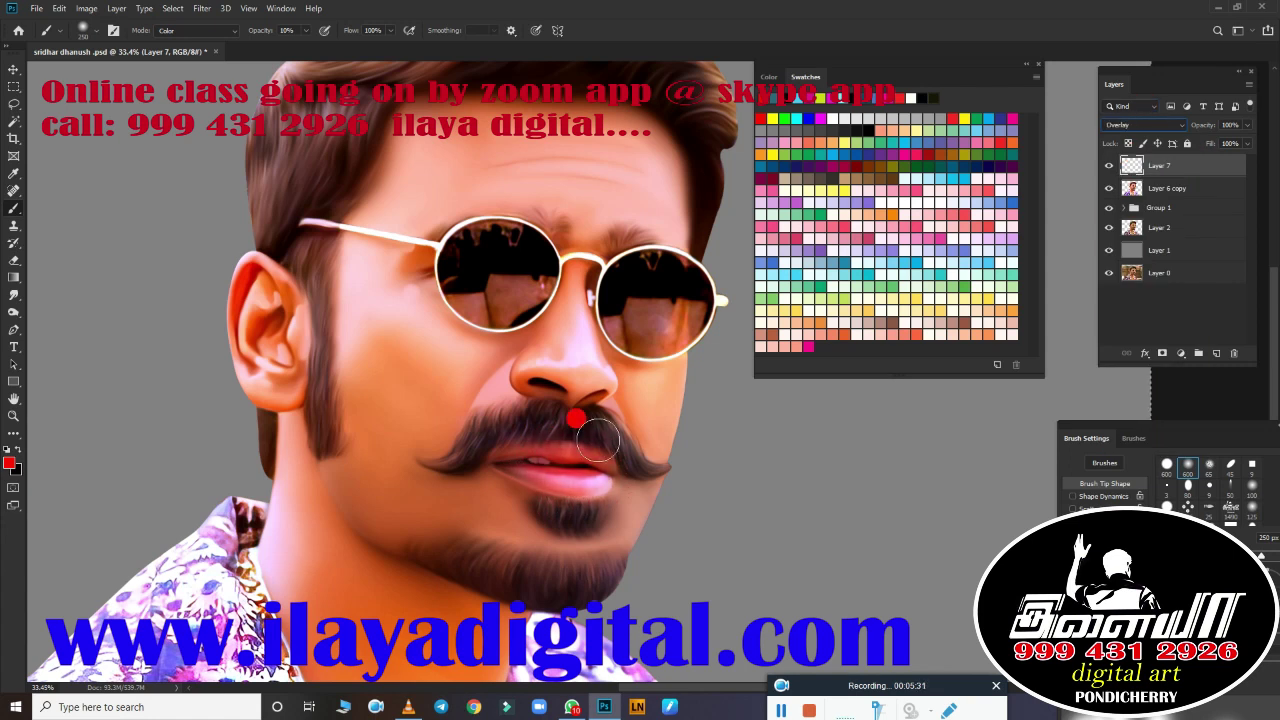
scroll(597, 440, up, 5)
Step: Switch to the Eraser and adjust its brush size
key(e)
scroll(584, 441, down, 3)
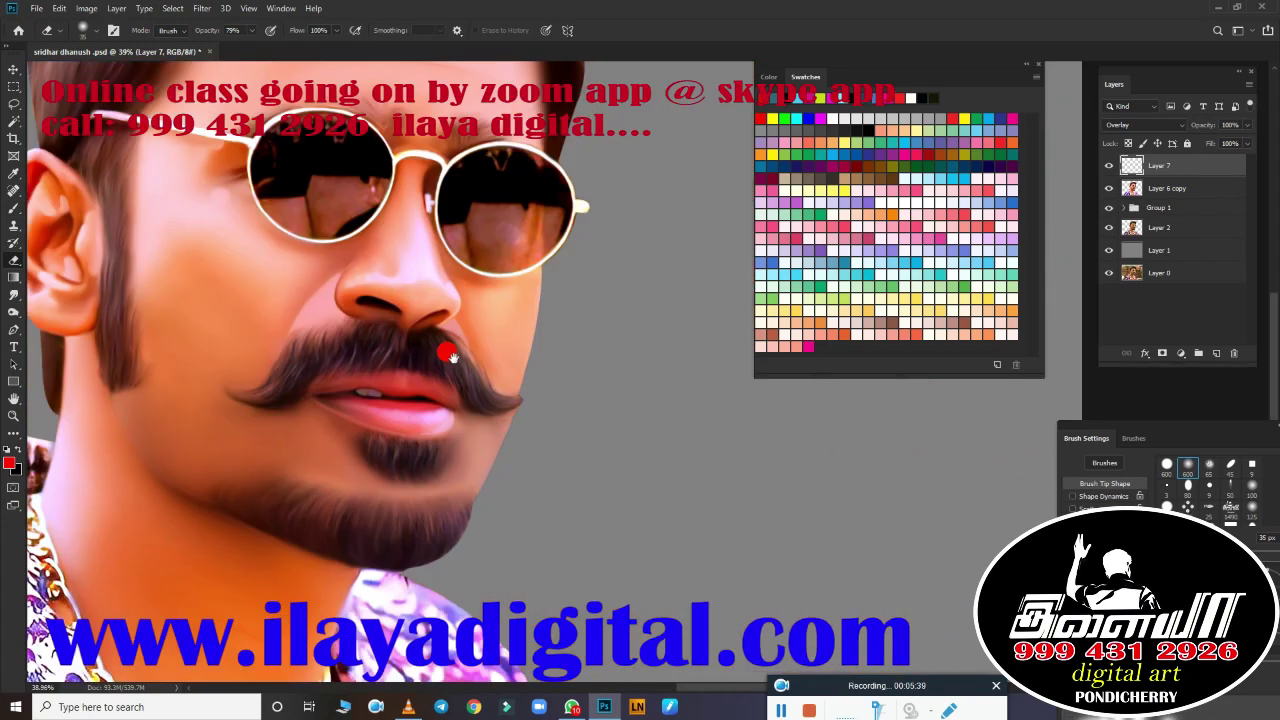
scroll(463, 343, down, 2)
scroll(609, 417, up, 2)
scroll(737, 420, down, 2)
scroll(517, 463, up, 2)
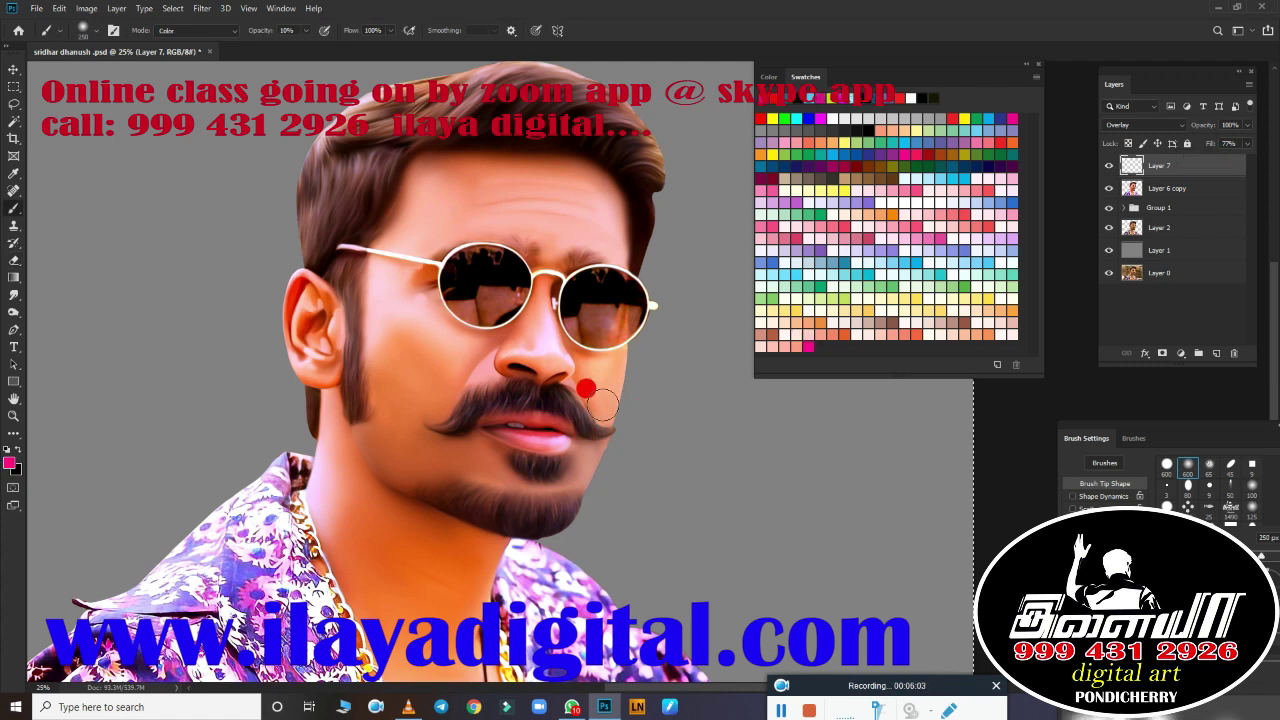
scroll(586, 357, up, 3)
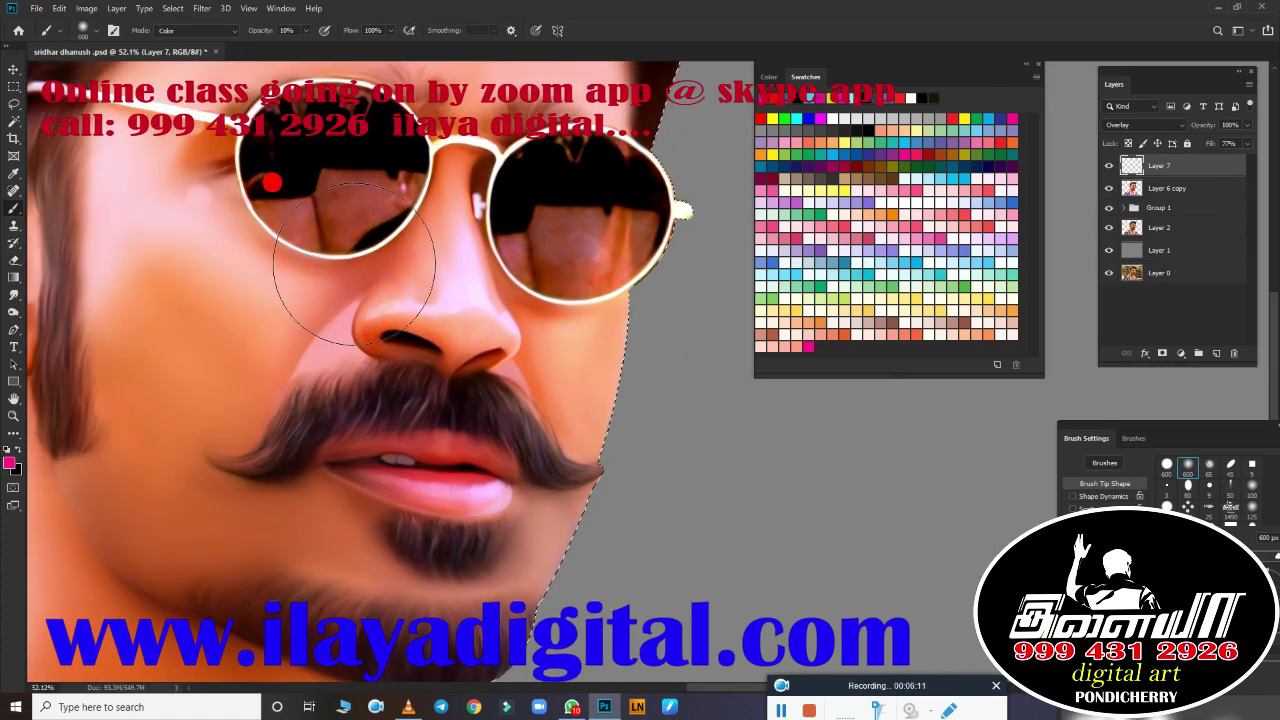
scroll(480, 397, down, 2)
scroll(480, 397, up, 3)
scroll(509, 171, up, 2)
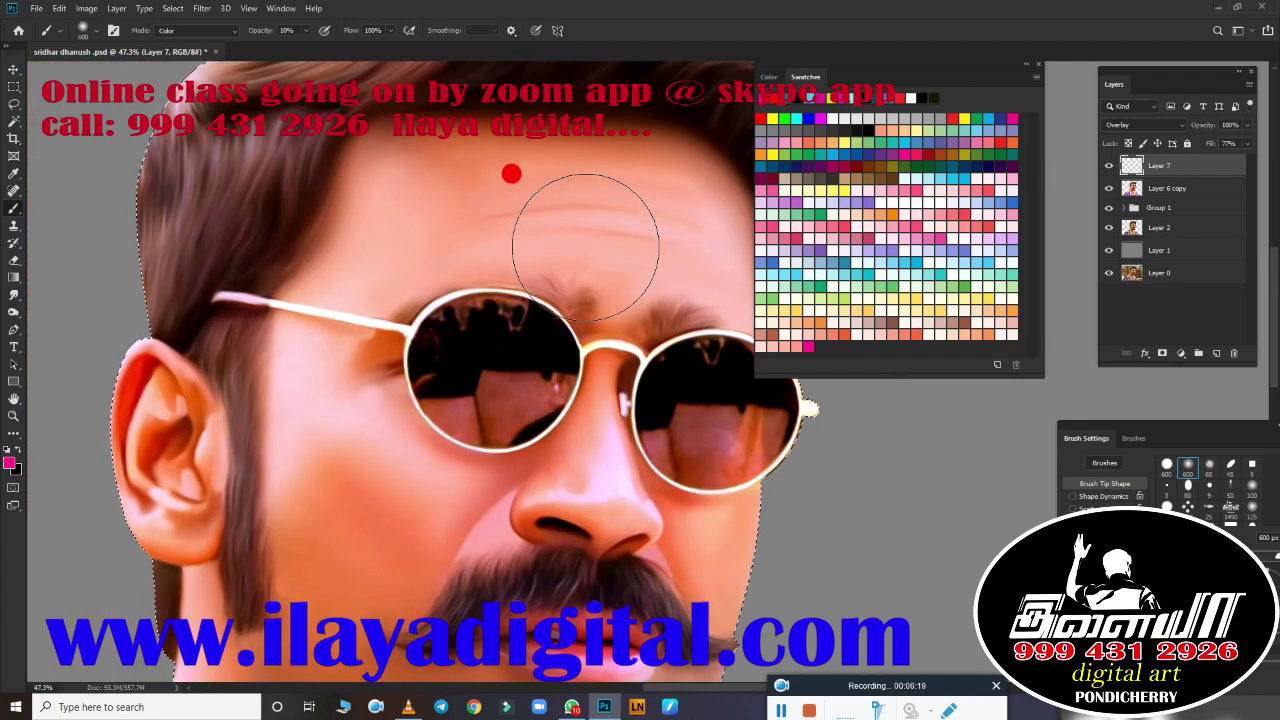
scroll(433, 292, down, 2)
scroll(191, 286, up, 2)
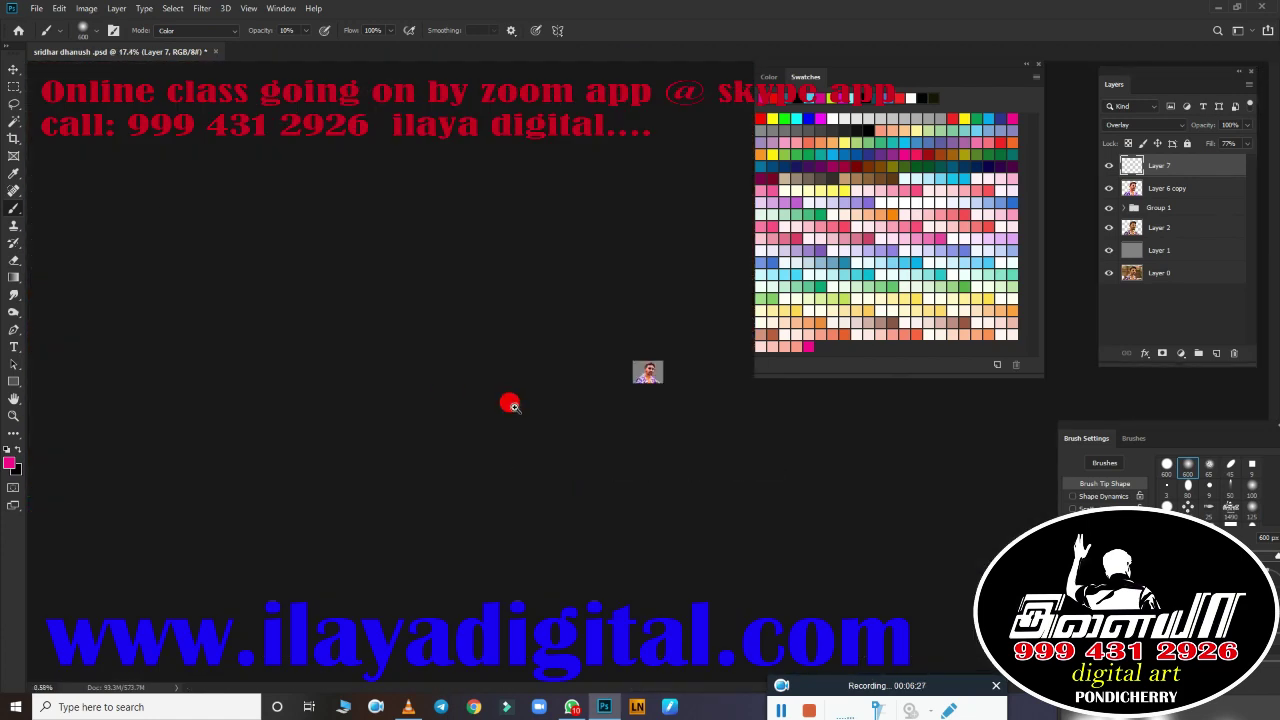
scroll(474, 437, down, 1)
scroll(474, 437, down, 2)
key(e)
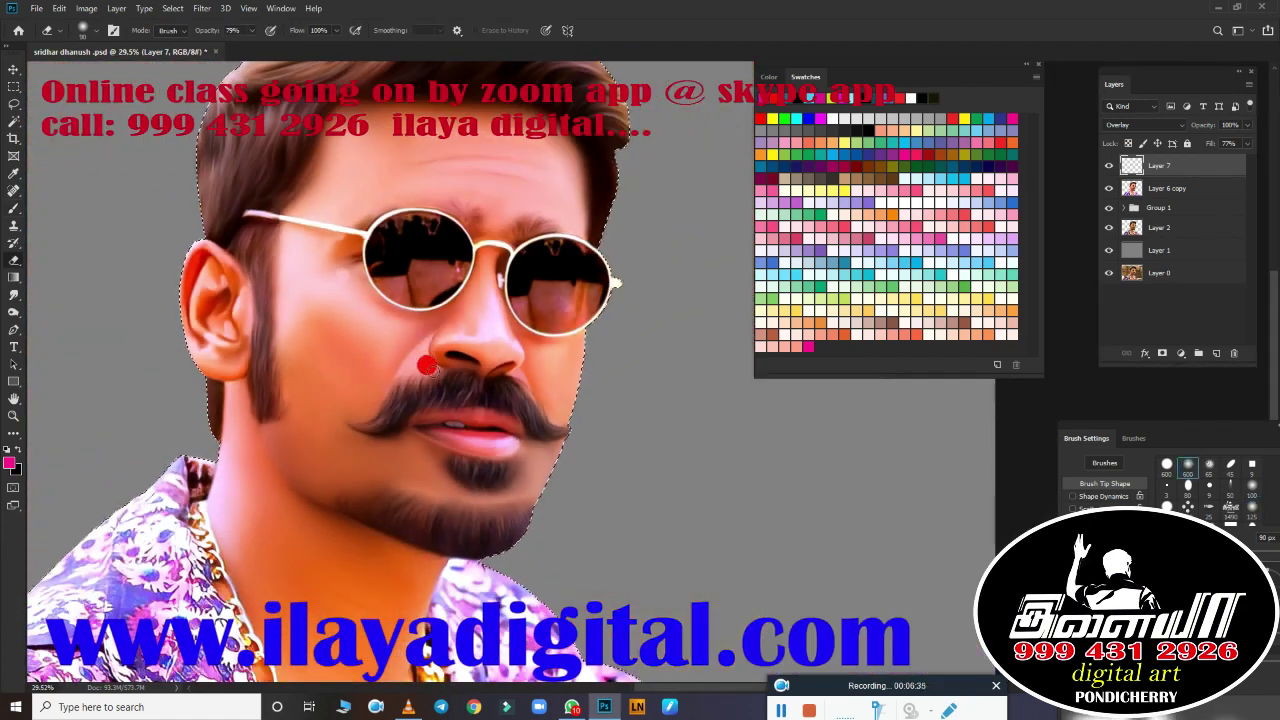
key(bracketright)
key(bracketright)
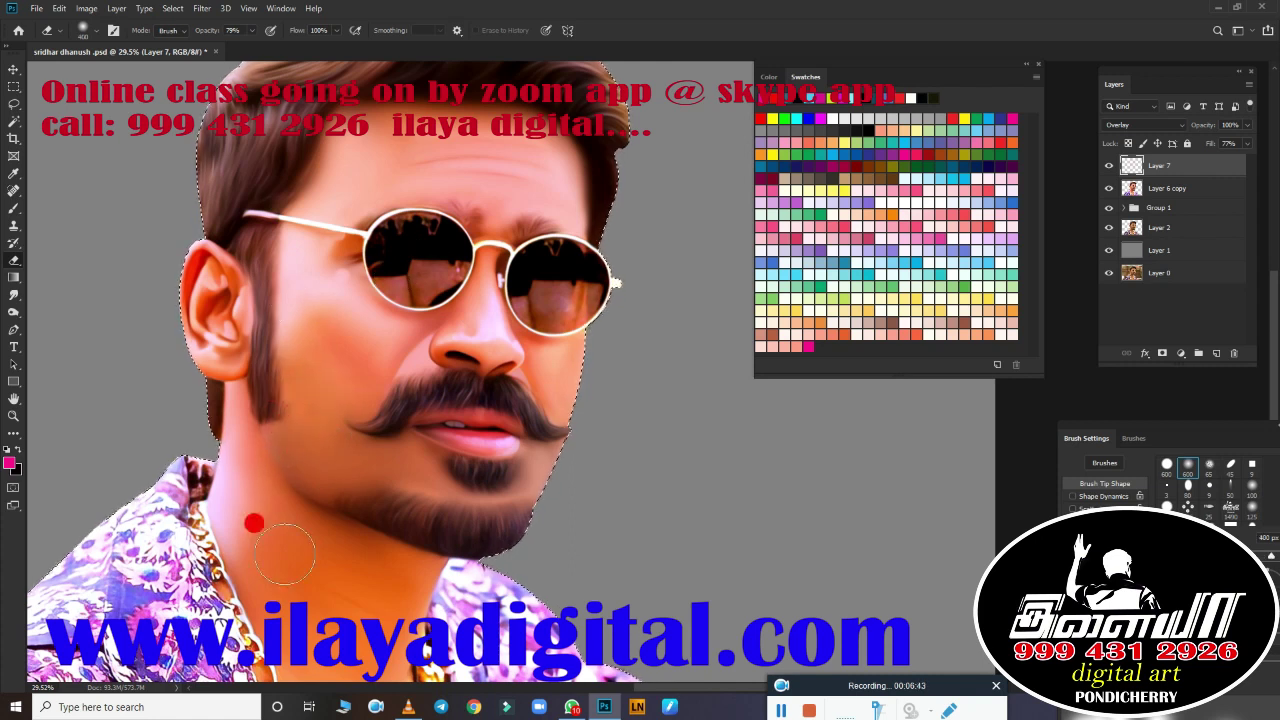
key(bracketleft)
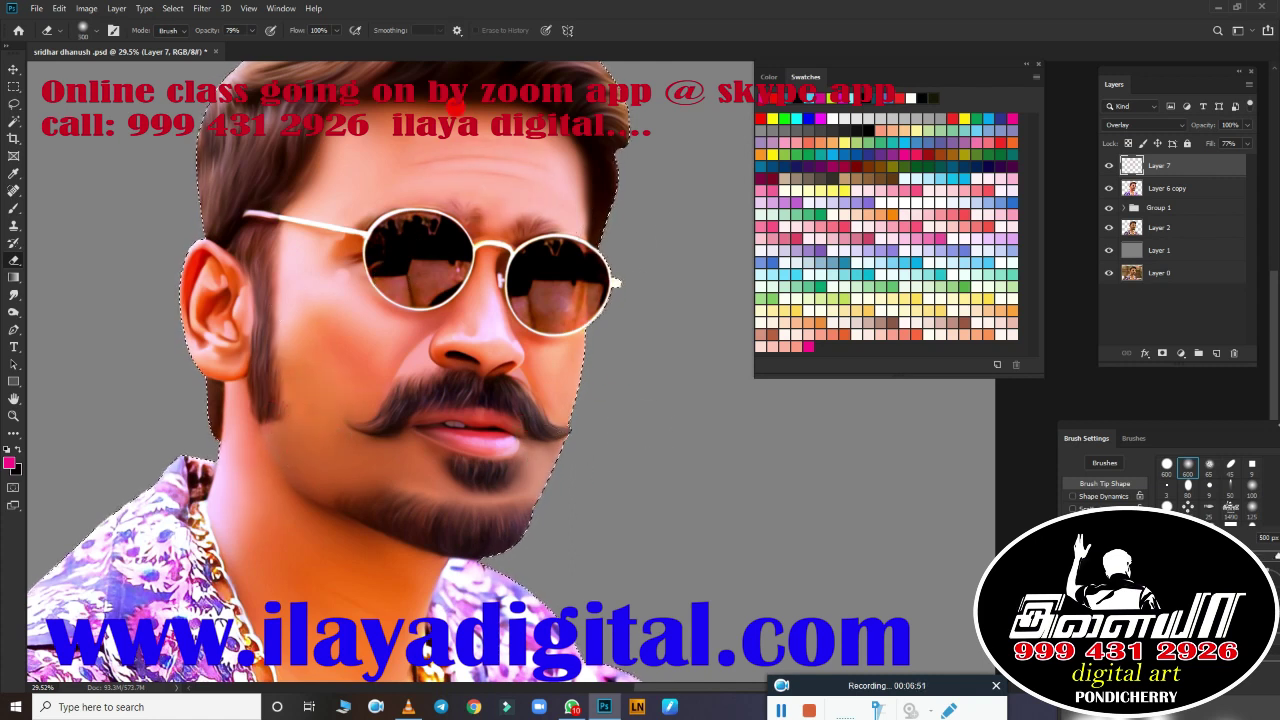
Step: Pick red then cyan for the brush and add new Layer 8 above Layer 7
key(b)
click(1013, 131)
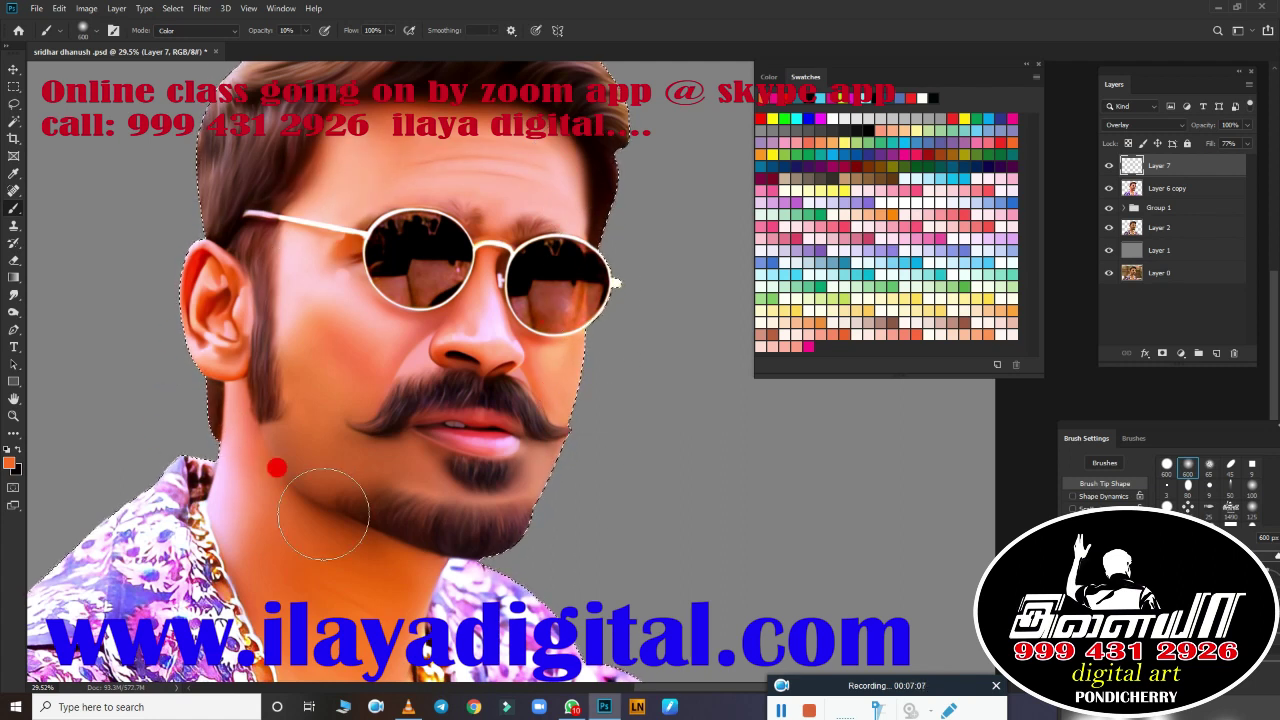
click(796, 119)
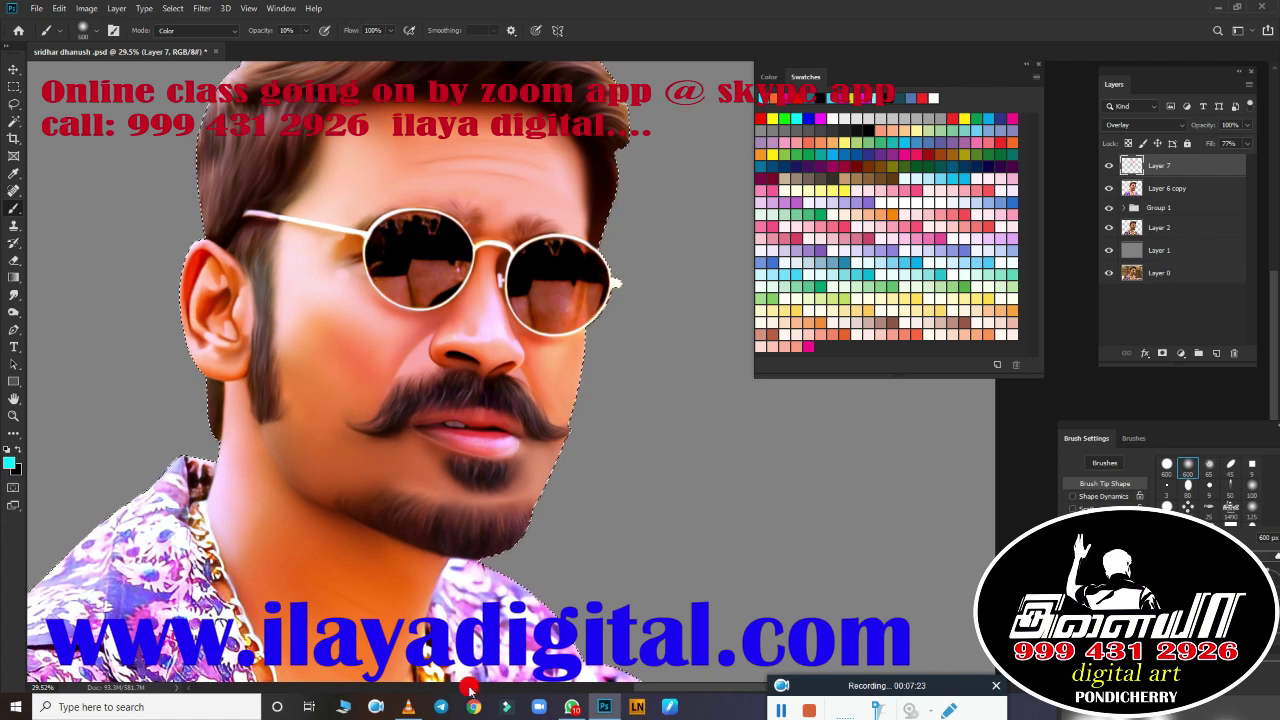
scroll(495, 390, up, 3)
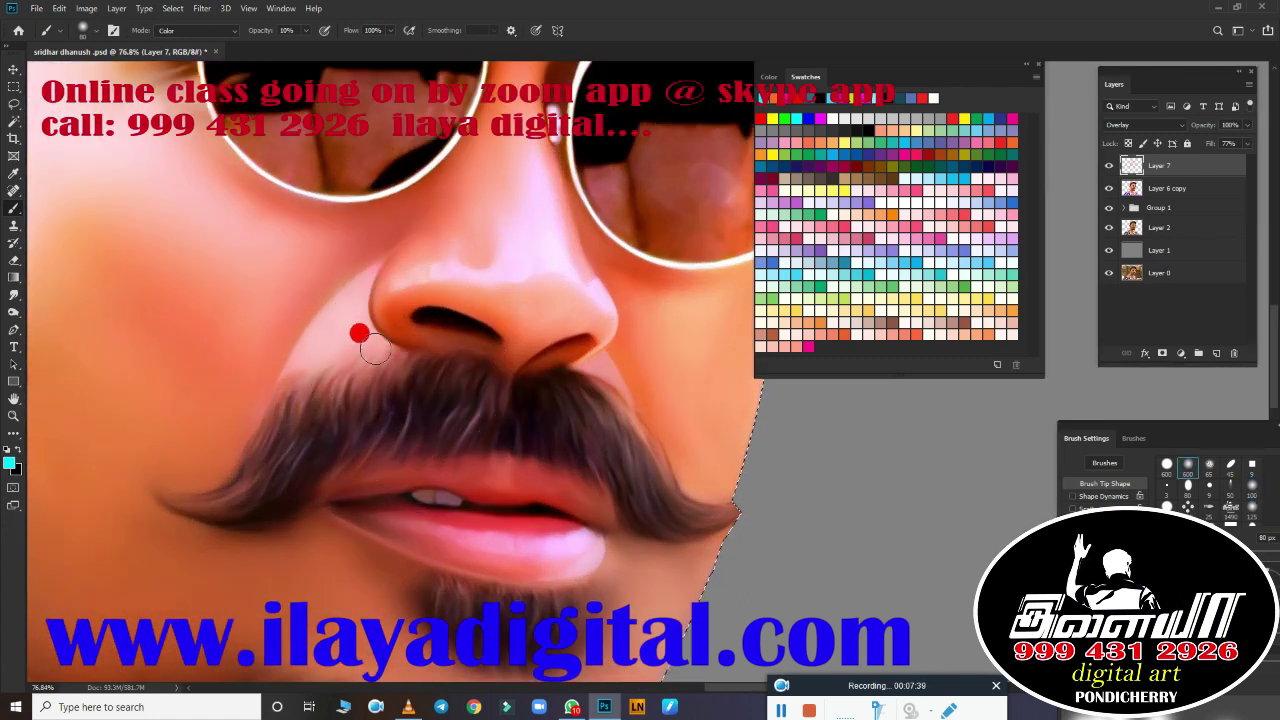
click(1214, 353)
key(p)
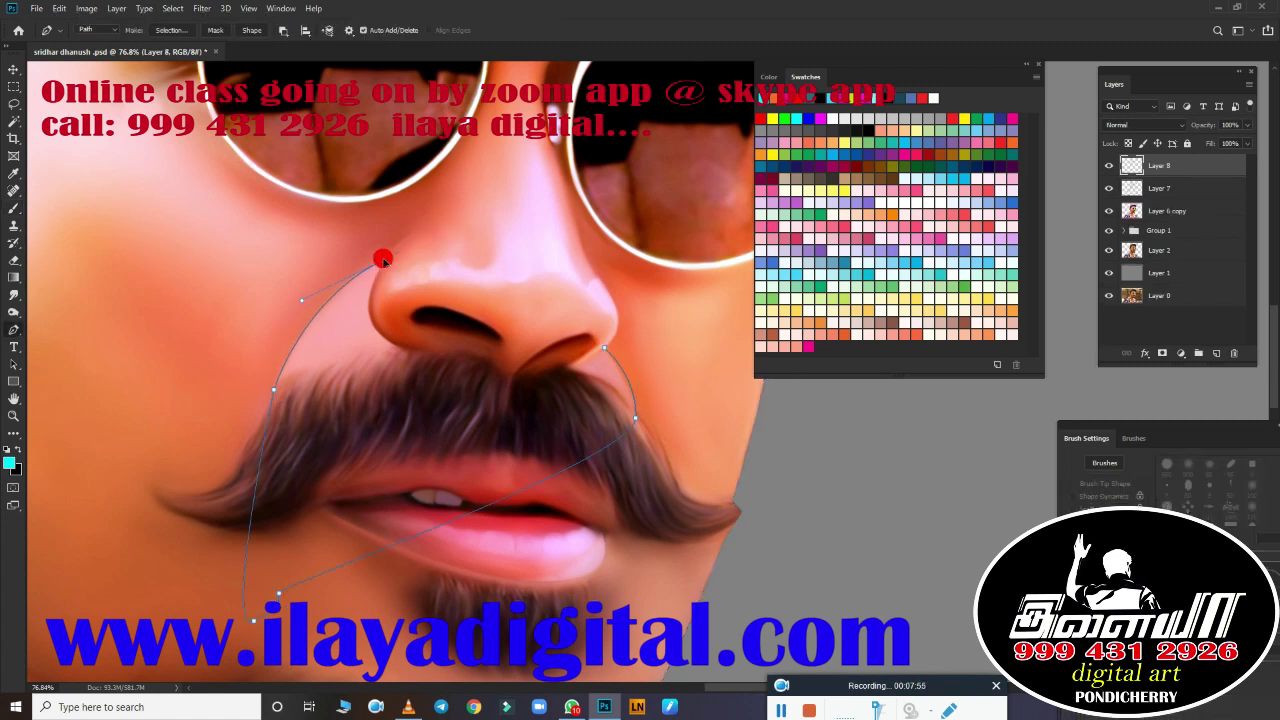
Step: Turn the upper-lip path into a selection and paint a yellow tint above the mustache
right_click(557, 443)
click(528, 253)
key(Return)
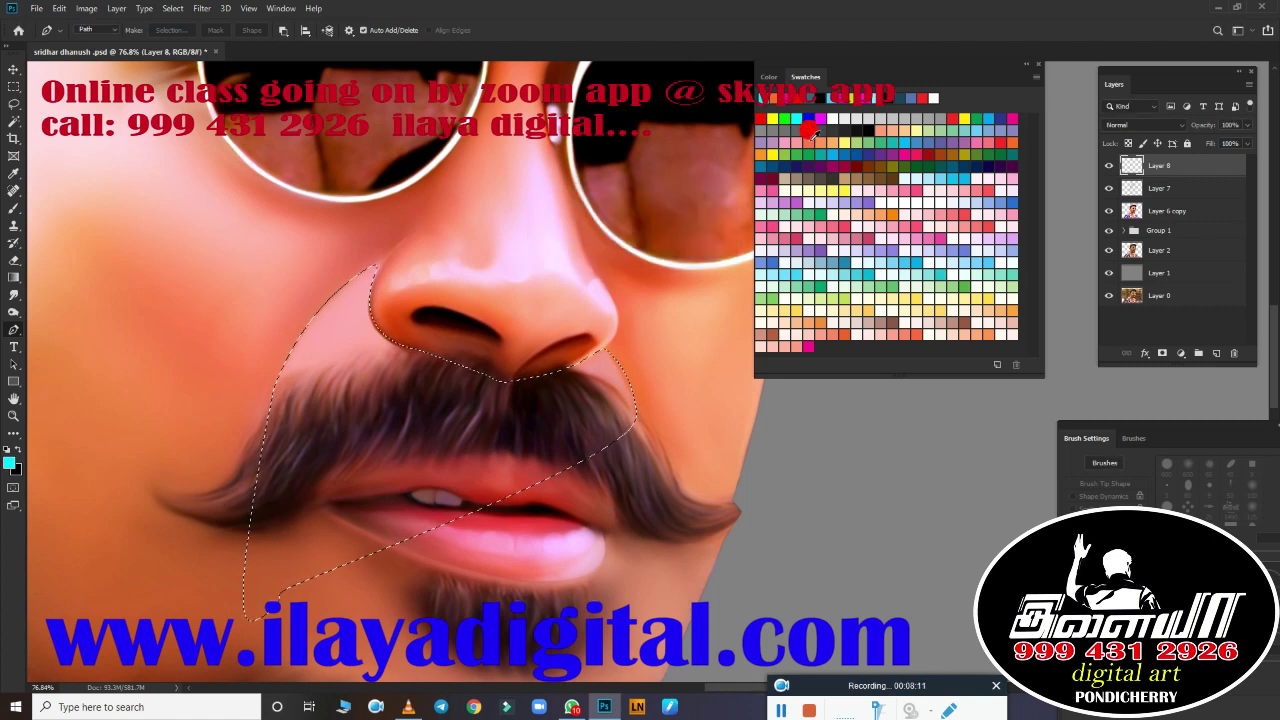
click(773, 118)
key(b)
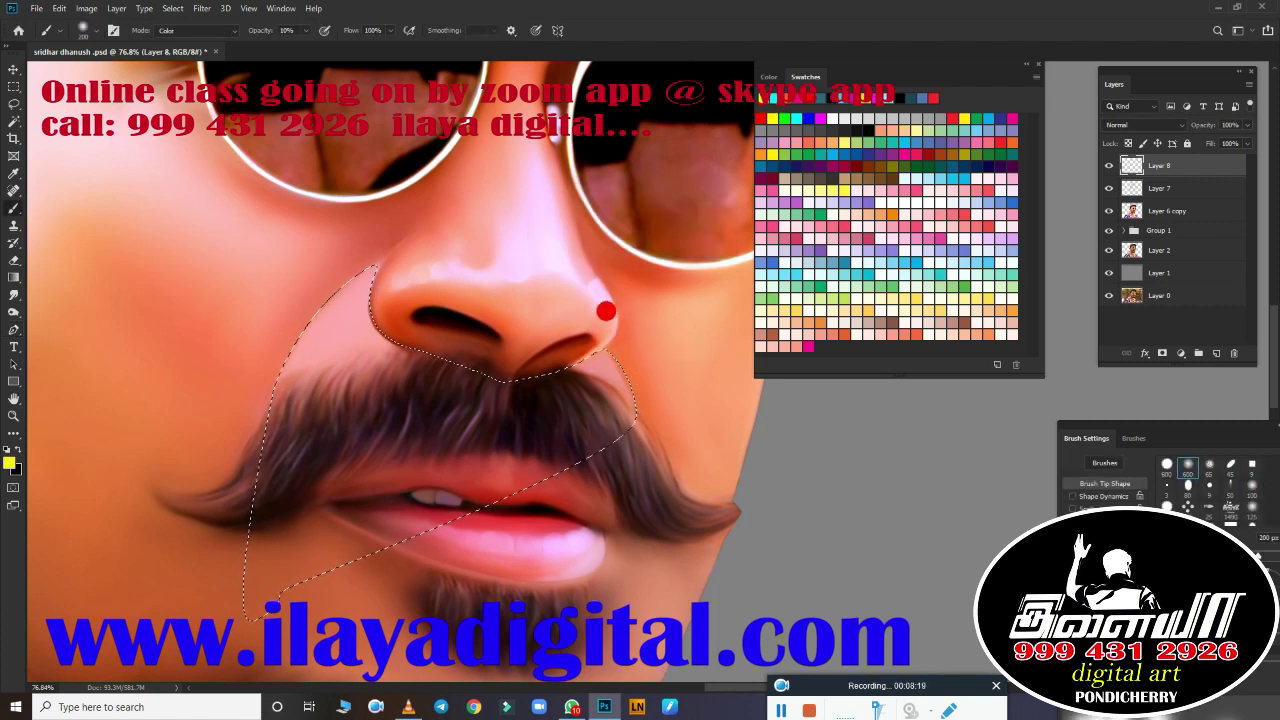
key(bracketright)
key(bracketright)
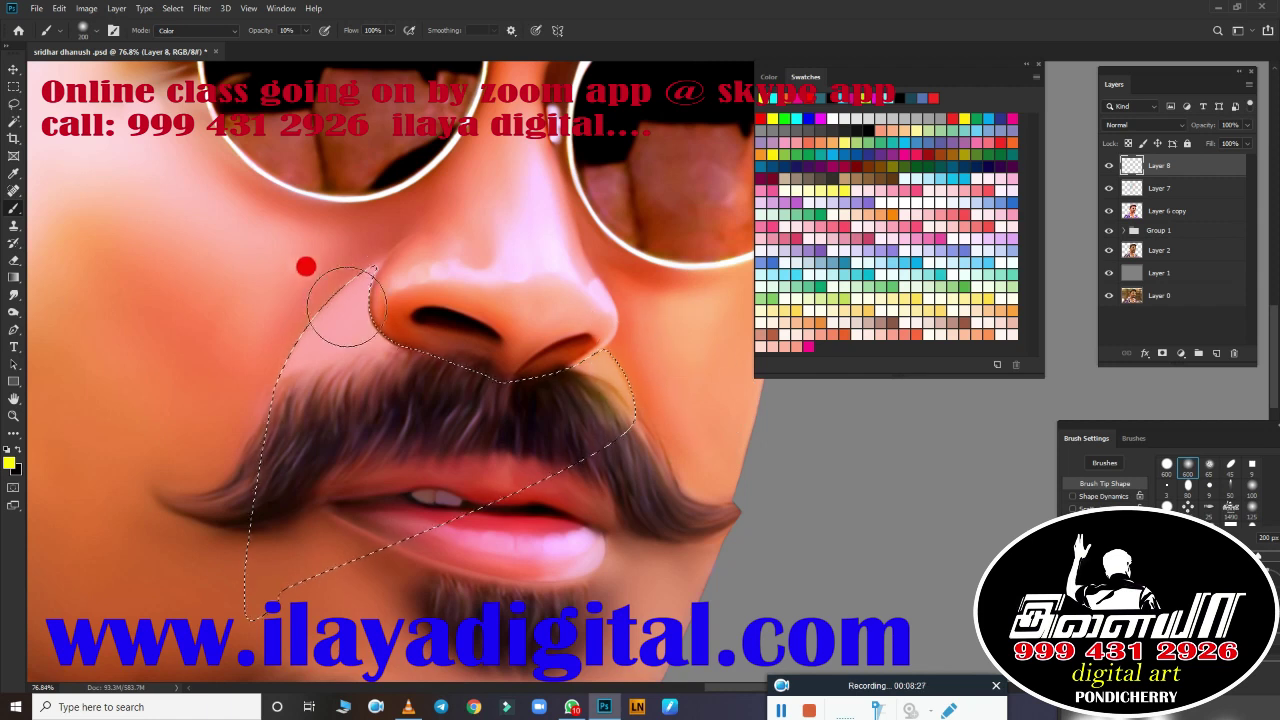
drag(343, 306, 457, 271)
key(bracketright)
key(bracketright)
key(bracketright)
Step: Set Layer 8's blend mode to Overlay and clear the selection
click(1145, 125)
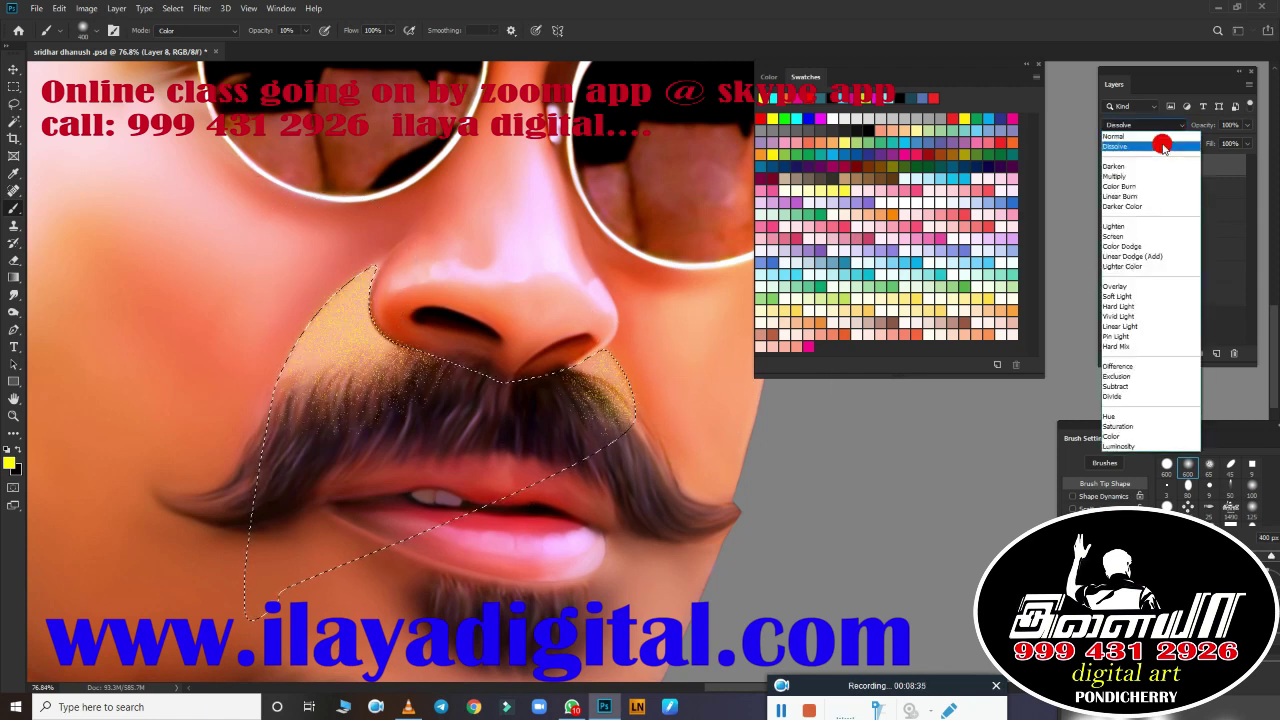
key(ctrl+minus)
key(ctrl+minus)
key(ctrl+minus)
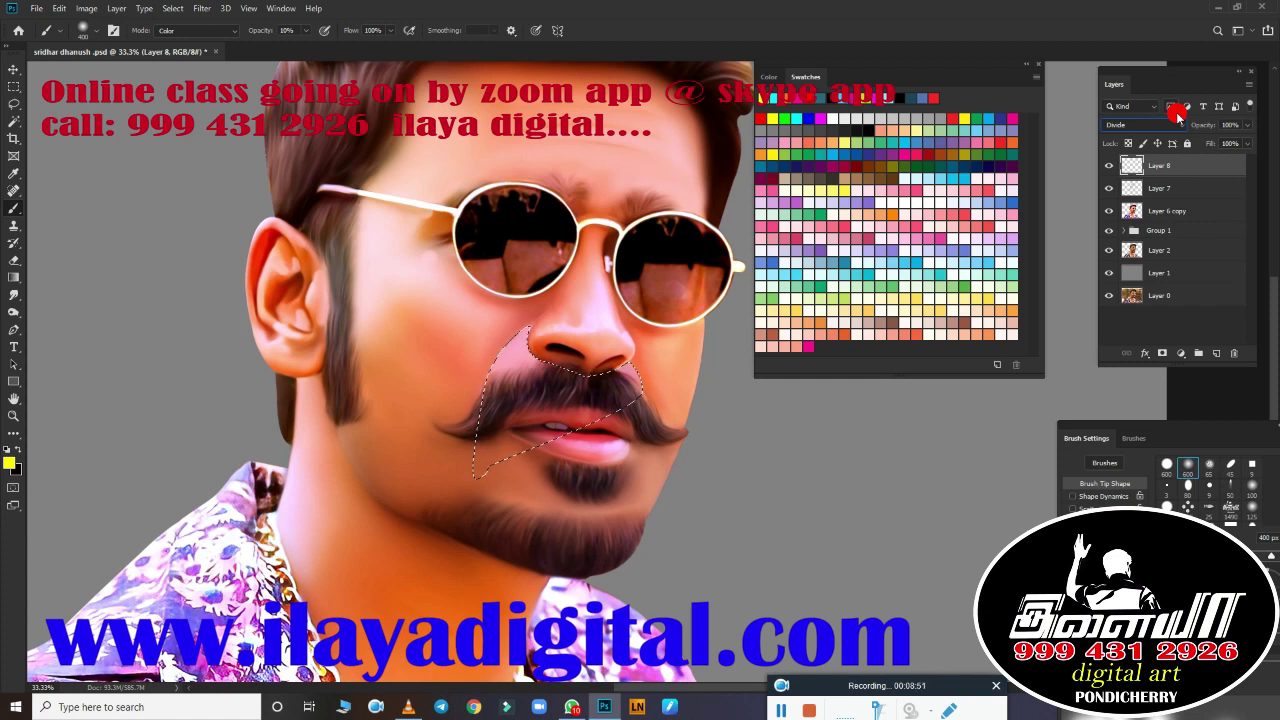
key(ctrl+d)
scroll(614, 457, down, 2)
scroll(600, 528, up, 2)
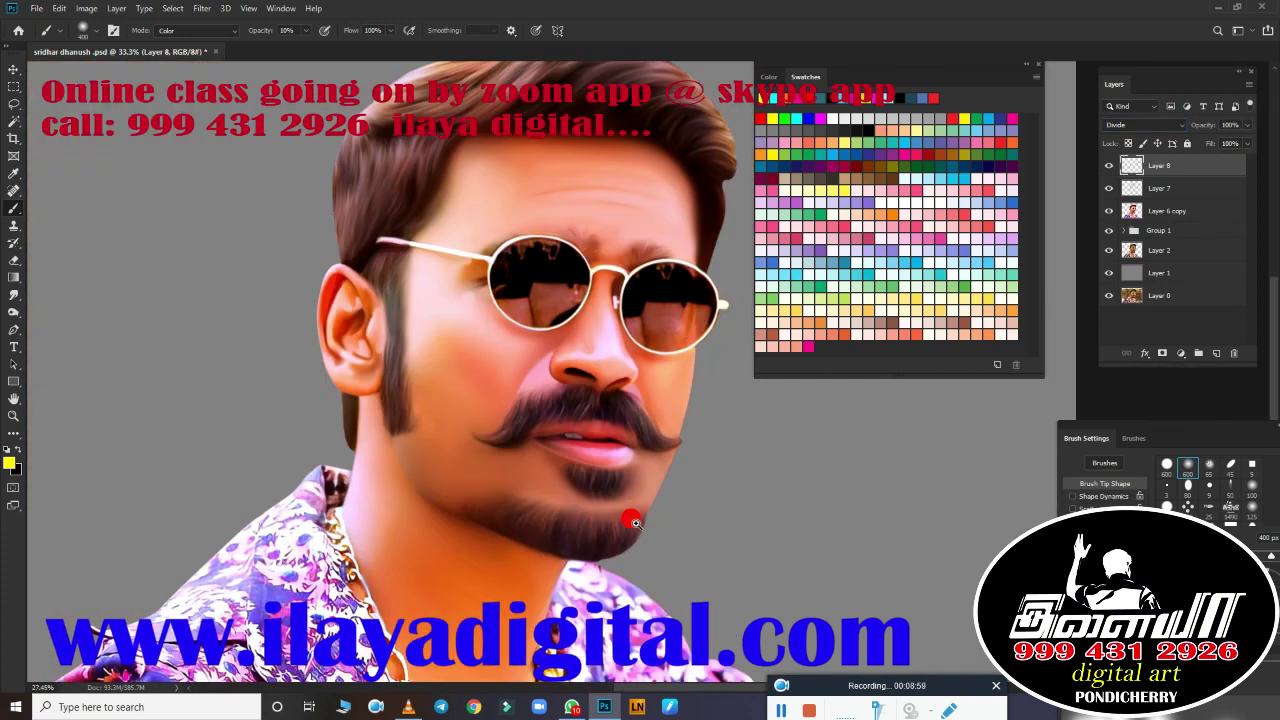
scroll(600, 457, up, 3)
scroll(418, 332, up, 2)
Step: Recheck Layer 8's blend mode and close Gaussian Blur without applying it
key(e)
click(1145, 125)
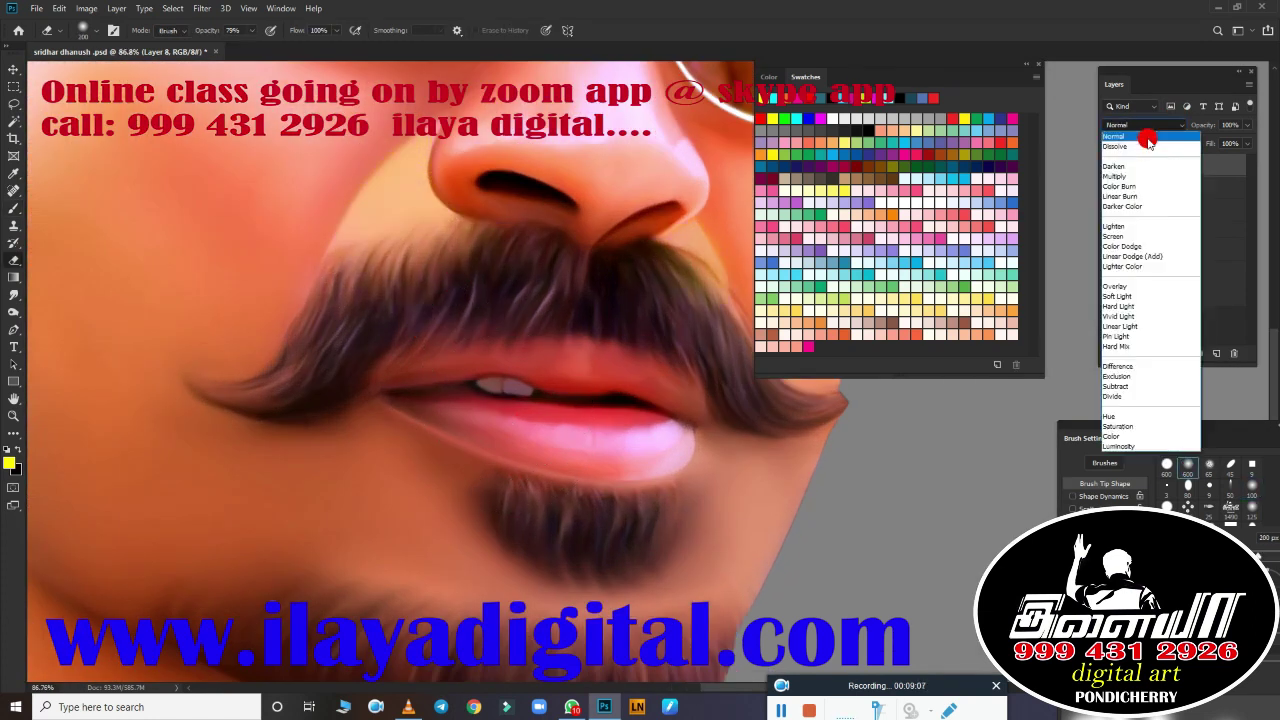
scroll(1152, 127, down, 4)
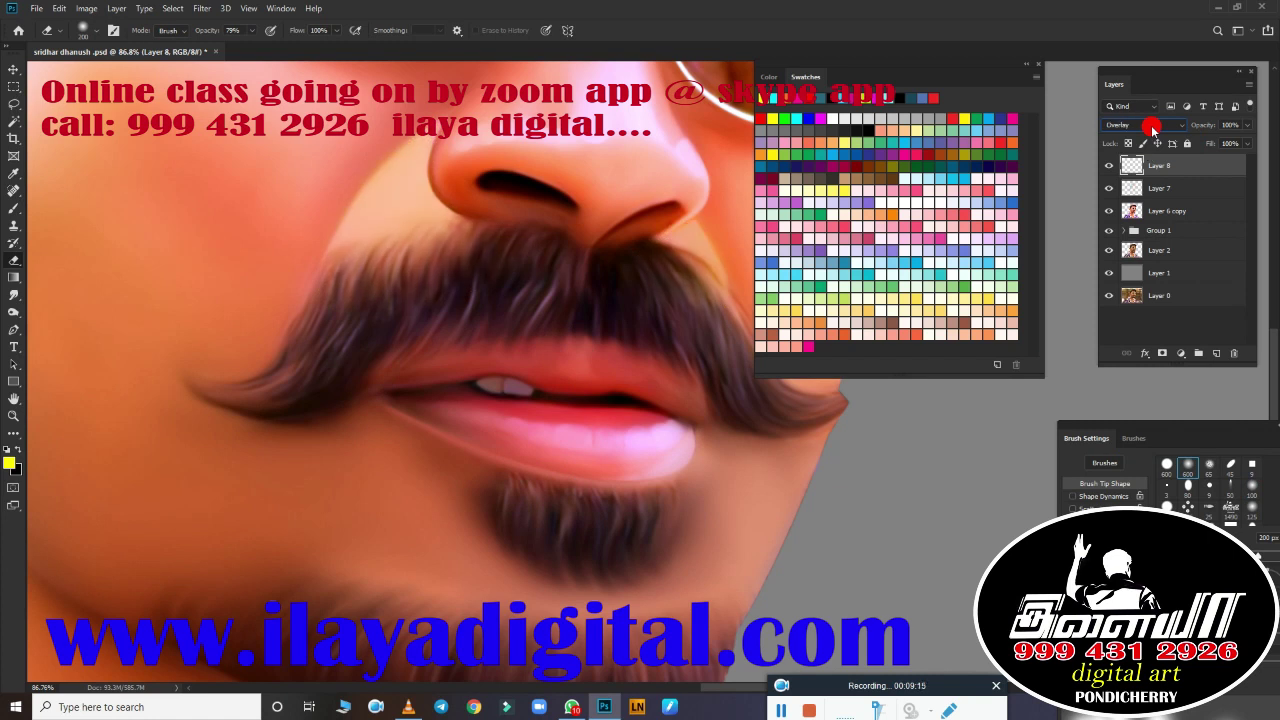
scroll(443, 294, down, 3)
scroll(443, 294, up, 2)
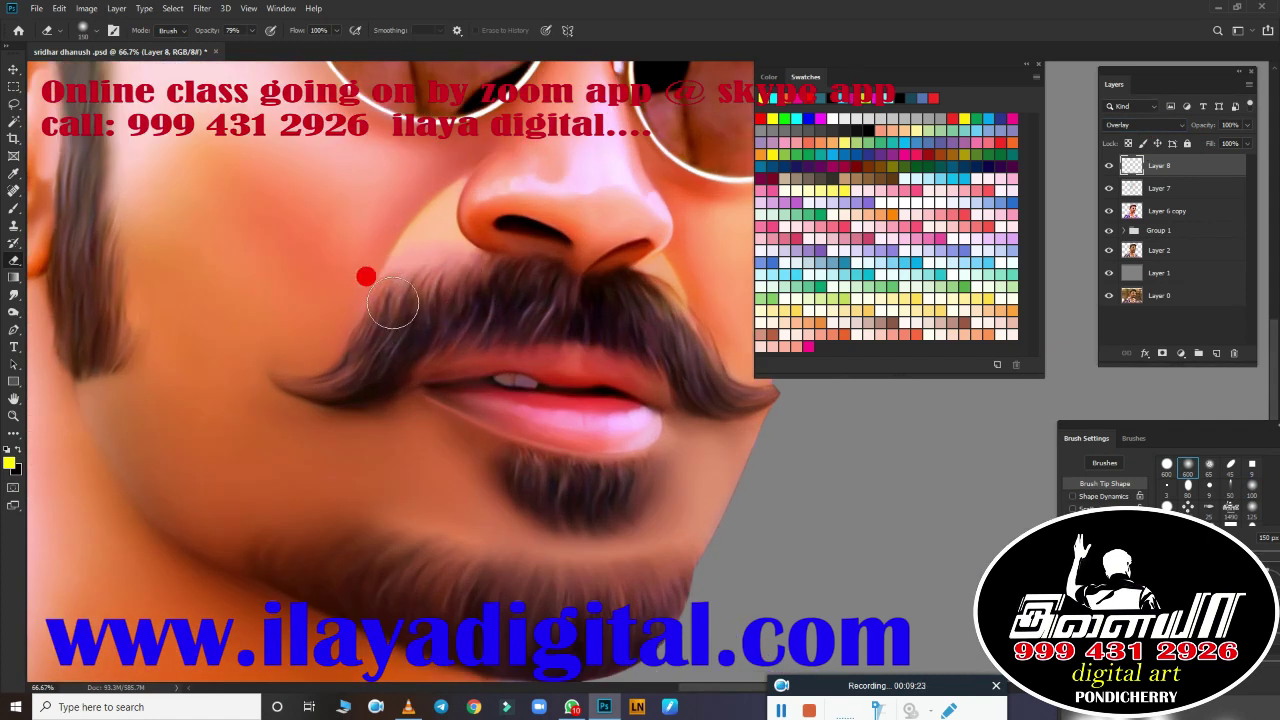
click(202, 8)
click(240, 20)
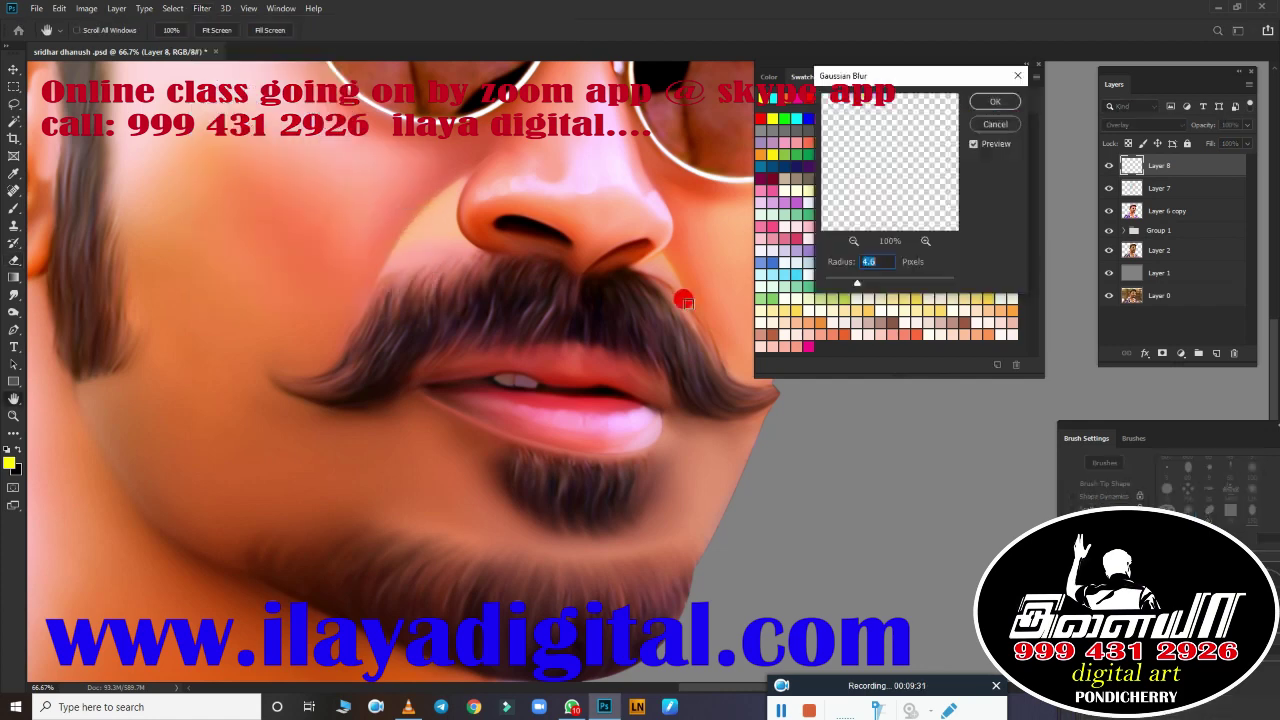
key(Return)
Step: Toggle Layer 8's visibility off and on to compare the yellow tint
key(e)
scroll(620, 432, down, 3)
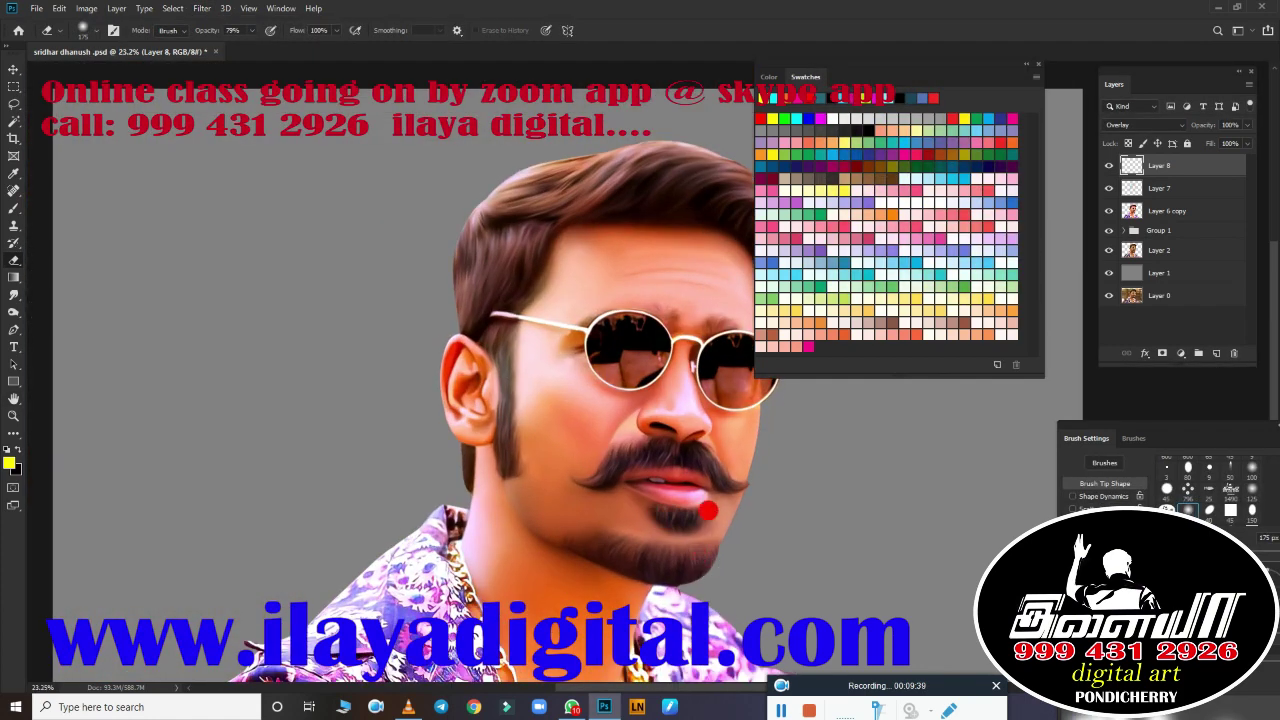
scroll(651, 508, down, 1)
scroll(666, 449, down, 1)
scroll(663, 497, up, 2)
scroll(748, 483, down, 2)
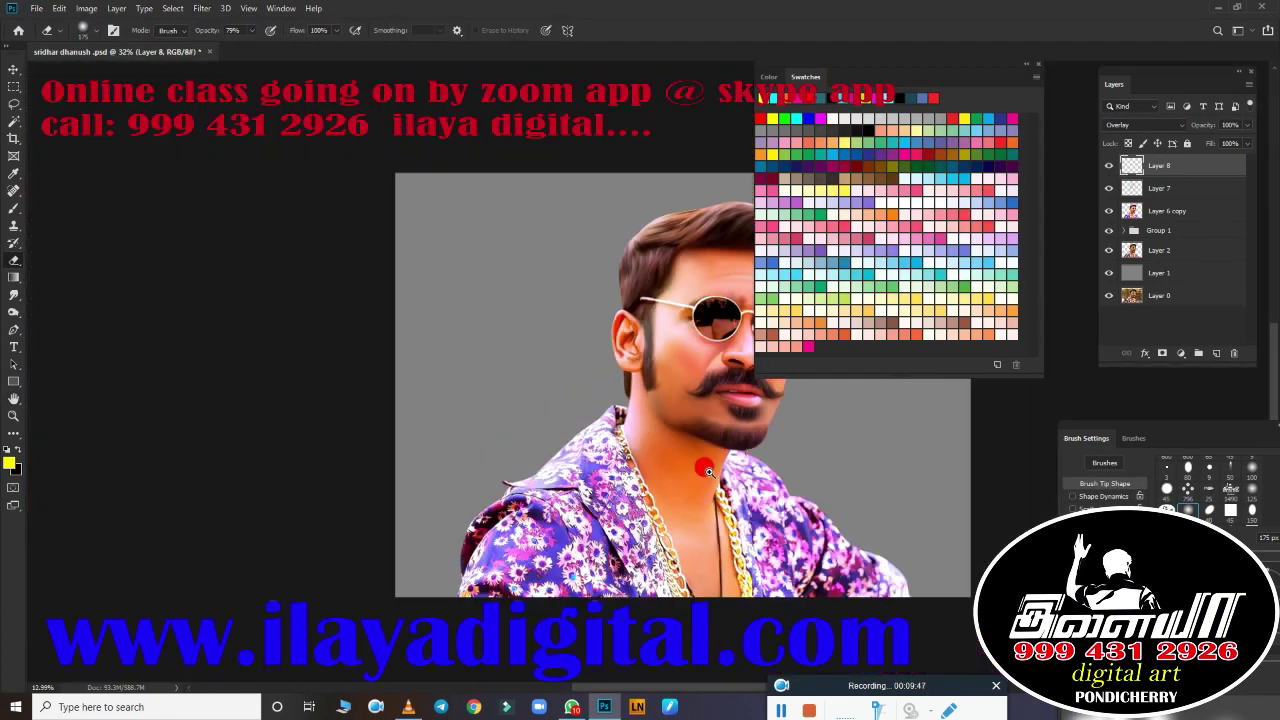
scroll(823, 420, up, 3)
scroll(692, 456, down, 2)
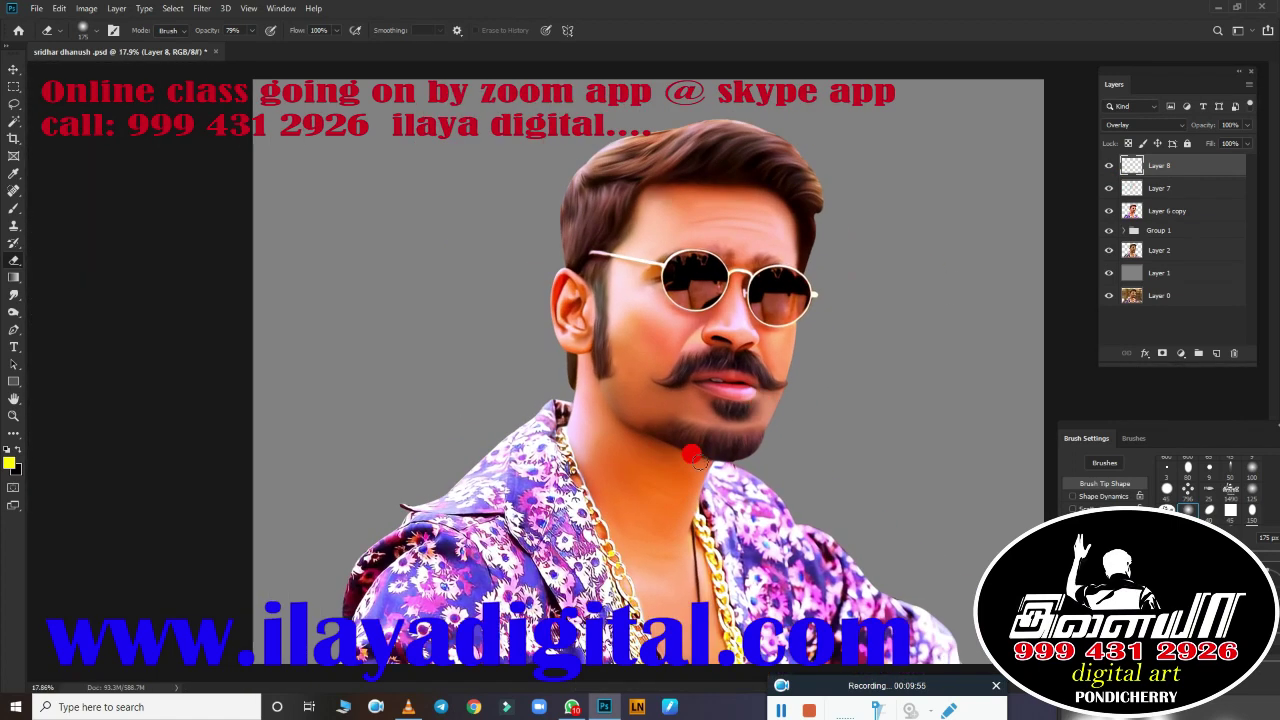
scroll(737, 286, up, 3)
scroll(726, 229, down, 3)
click(1106, 165)
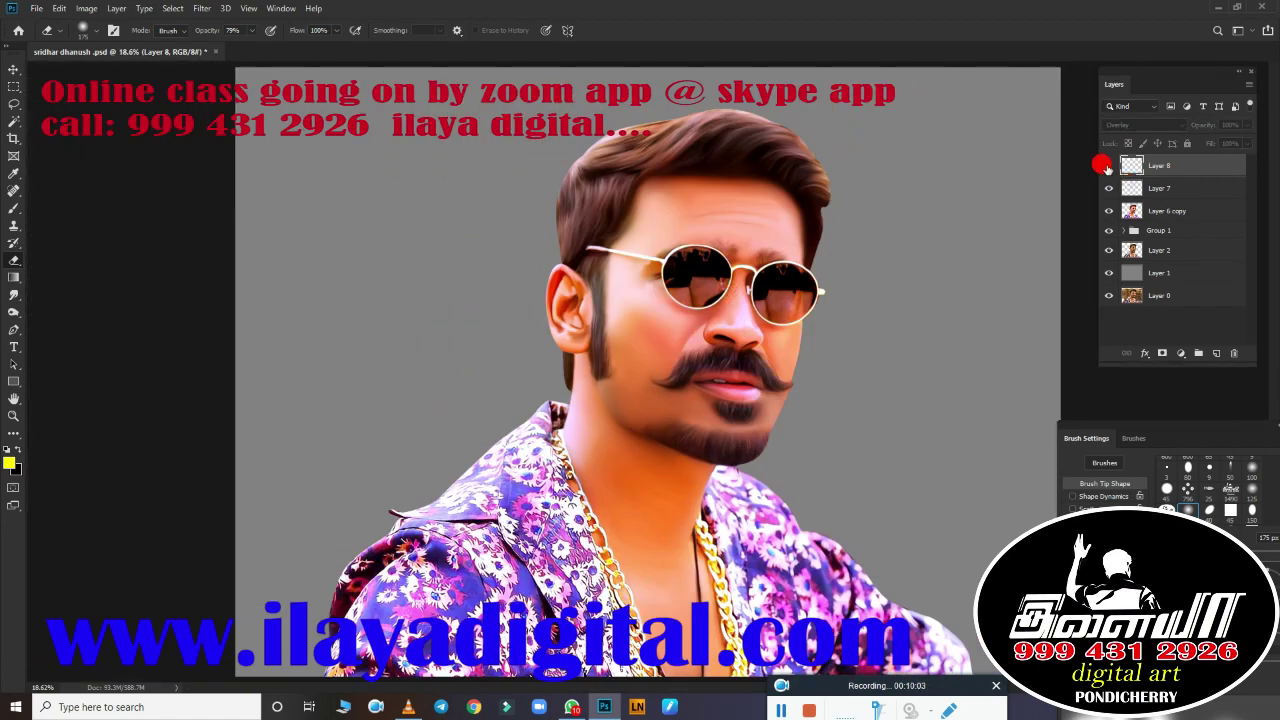
click(1104, 168)
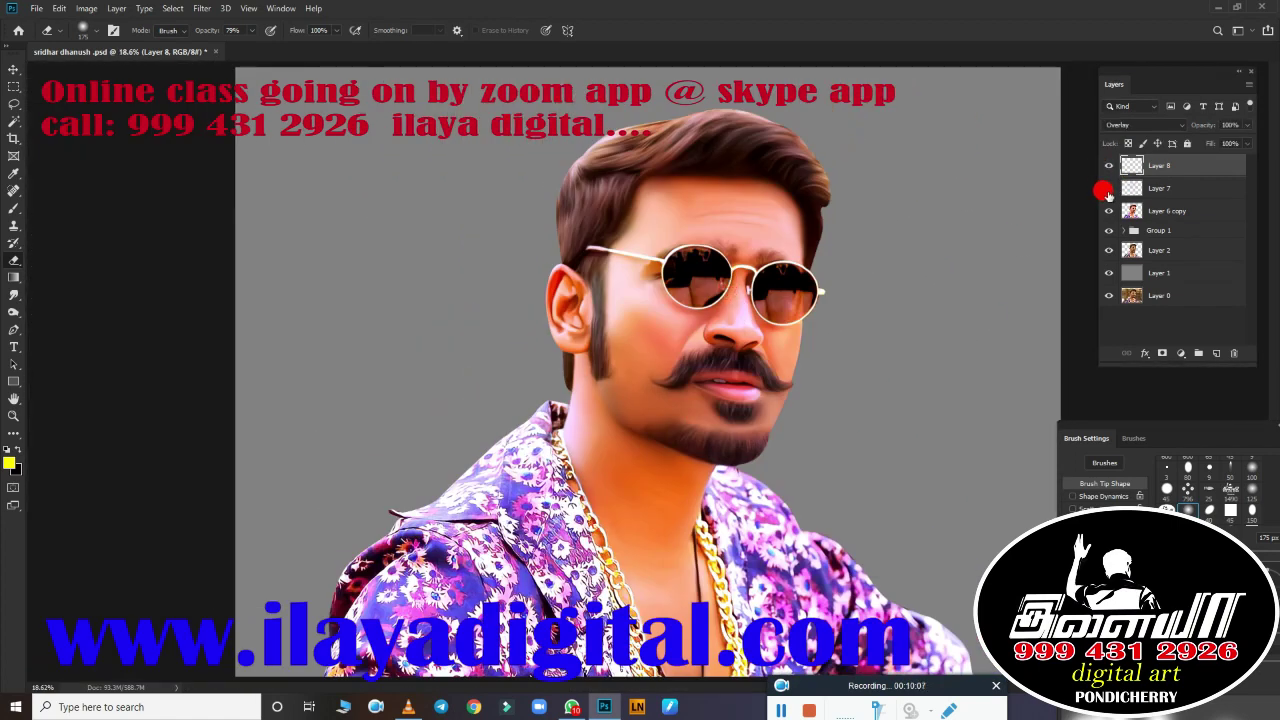
Step: Merge Layers 8, 7 and 6 copy into a single Layer 8
click(1186, 192)
scroll(802, 279, up, 3)
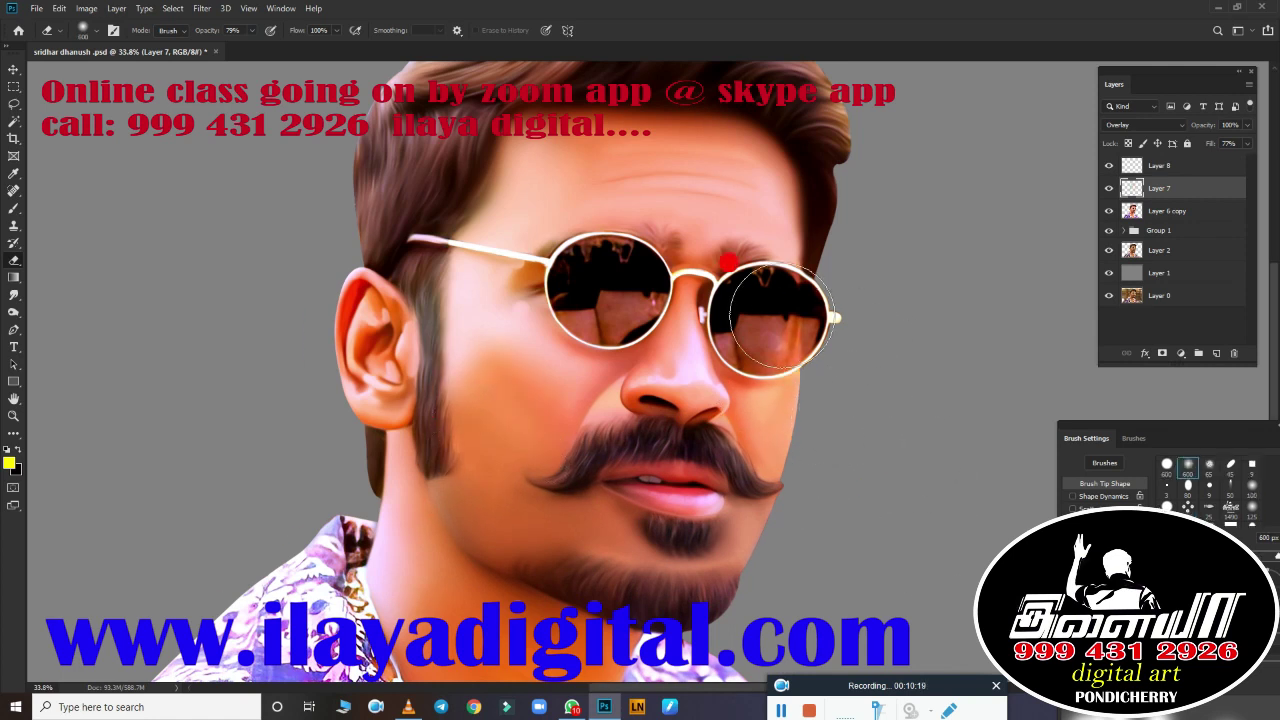
scroll(860, 430, down, 2)
scroll(796, 372, down, 1)
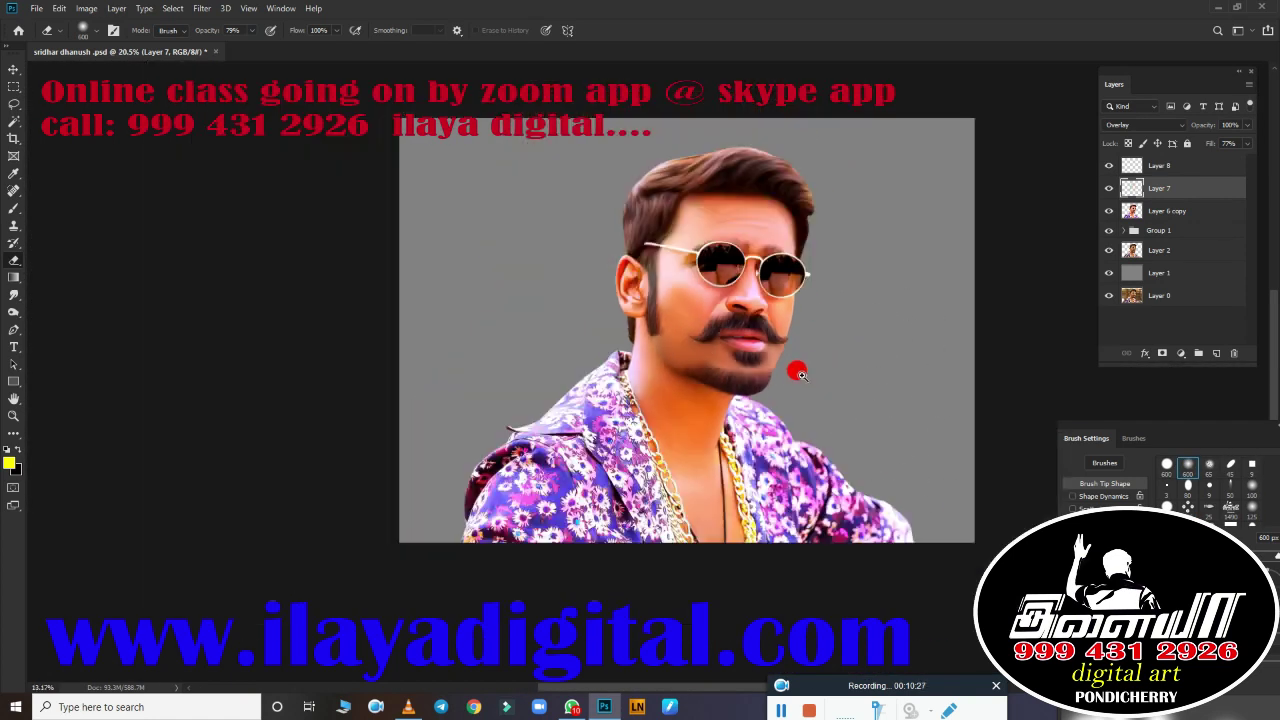
shift+click(1160, 165)
shift+click(1166, 211)
key(ctrl+e)
Step: Nudge the merged portrait's Hue and Saturation sliders slightly and apply the change
scroll(790, 400, up, 1)
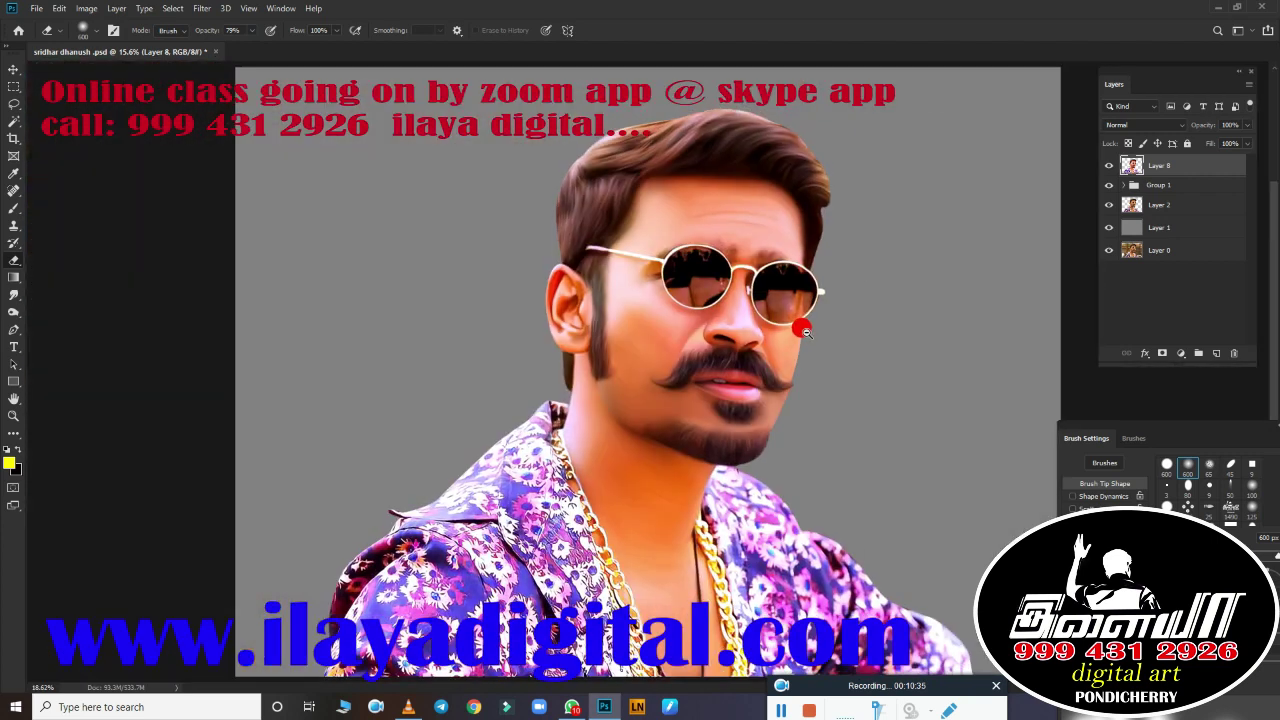
scroll(805, 330, up, 1)
key(ctrl+u)
mouse_move(1010, 216)
mouse_down()
mouse_move(1005, 228)
mouse_move(1018, 187)
mouse_up()
scroll(857, 366, up, 2)
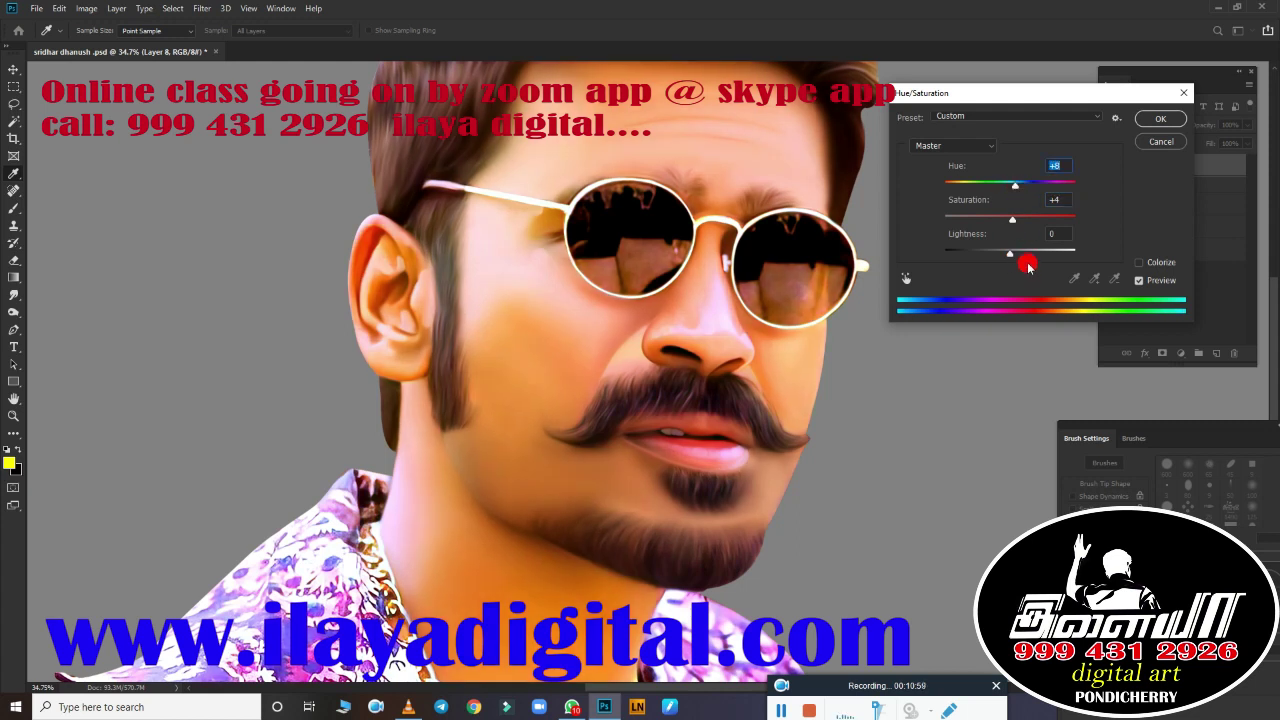
scroll(1028, 262, up, 1)
scroll(846, 414, down, 3)
click(1160, 118)
key(e)
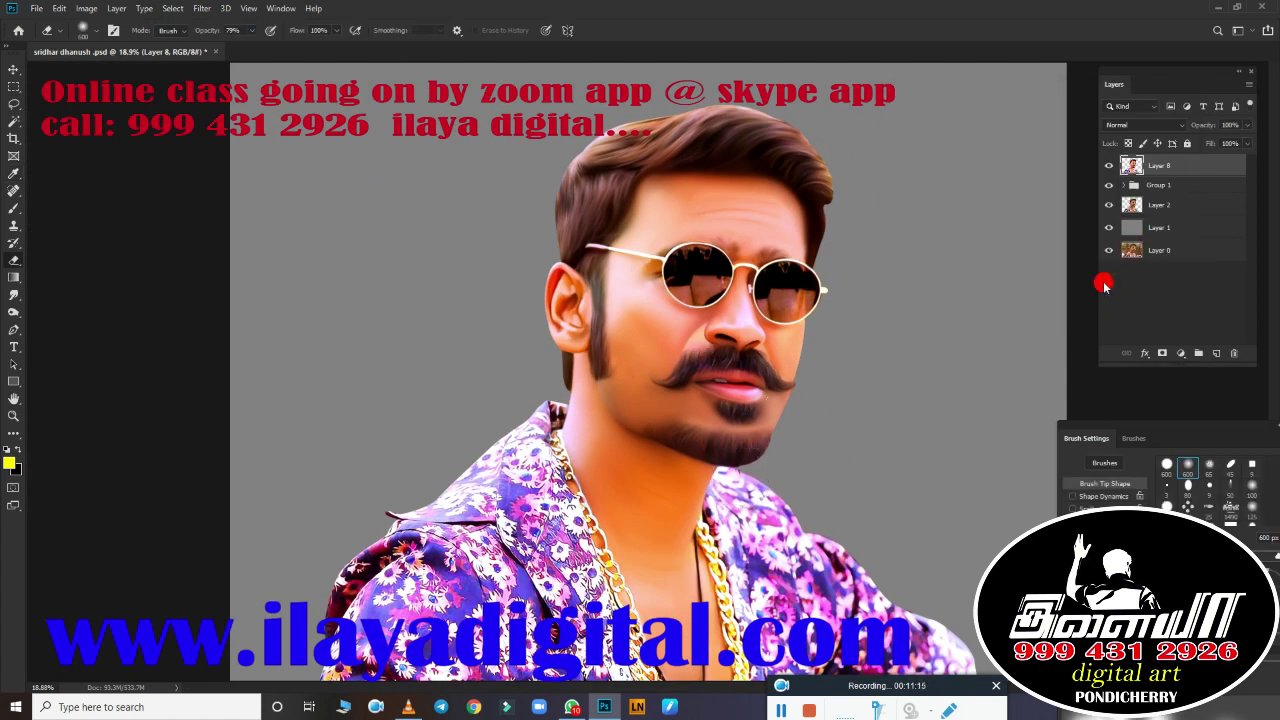
Step: Lasso an area of the portrait, feather it 5 px, and copy it to Layer 9
key(l)
drag(655, 295, 877, 163)
key(shift+F6)
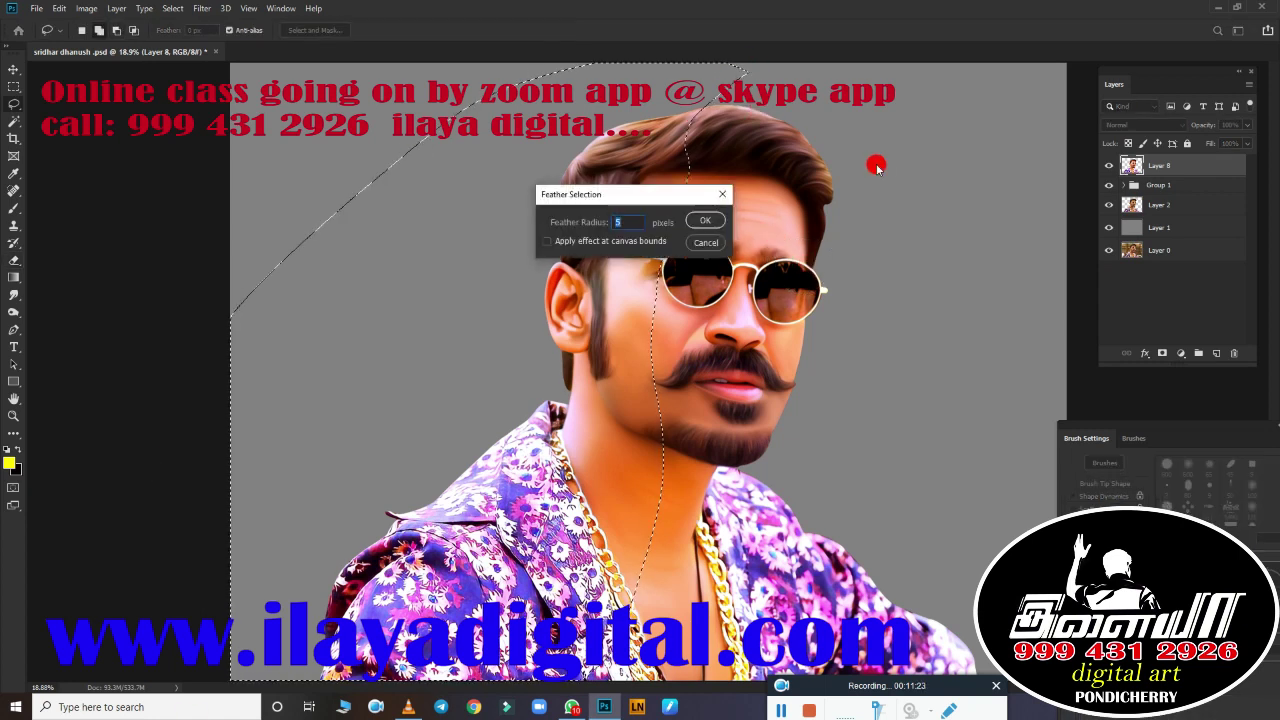
key(Return)
key(ctrl+j)
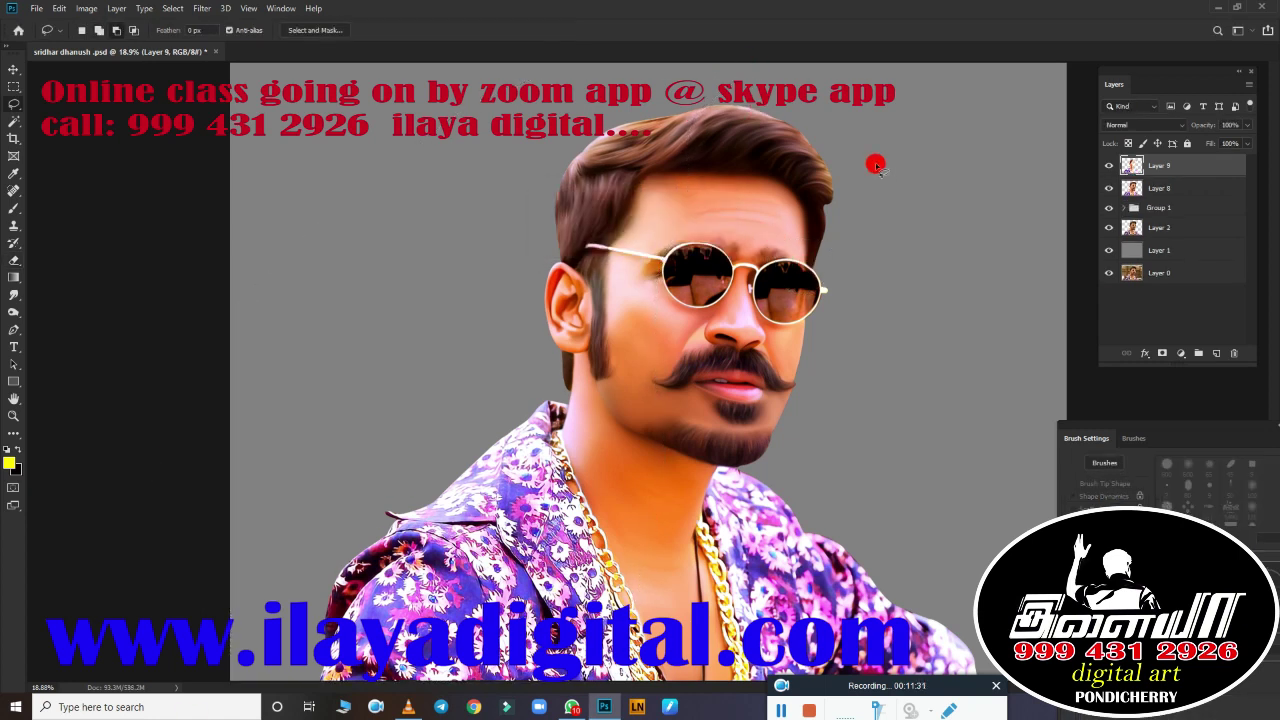
Step: Apply Color Balance to Layer 9's highlights: Magenta -18, Blue +98
key(ctrl+b)
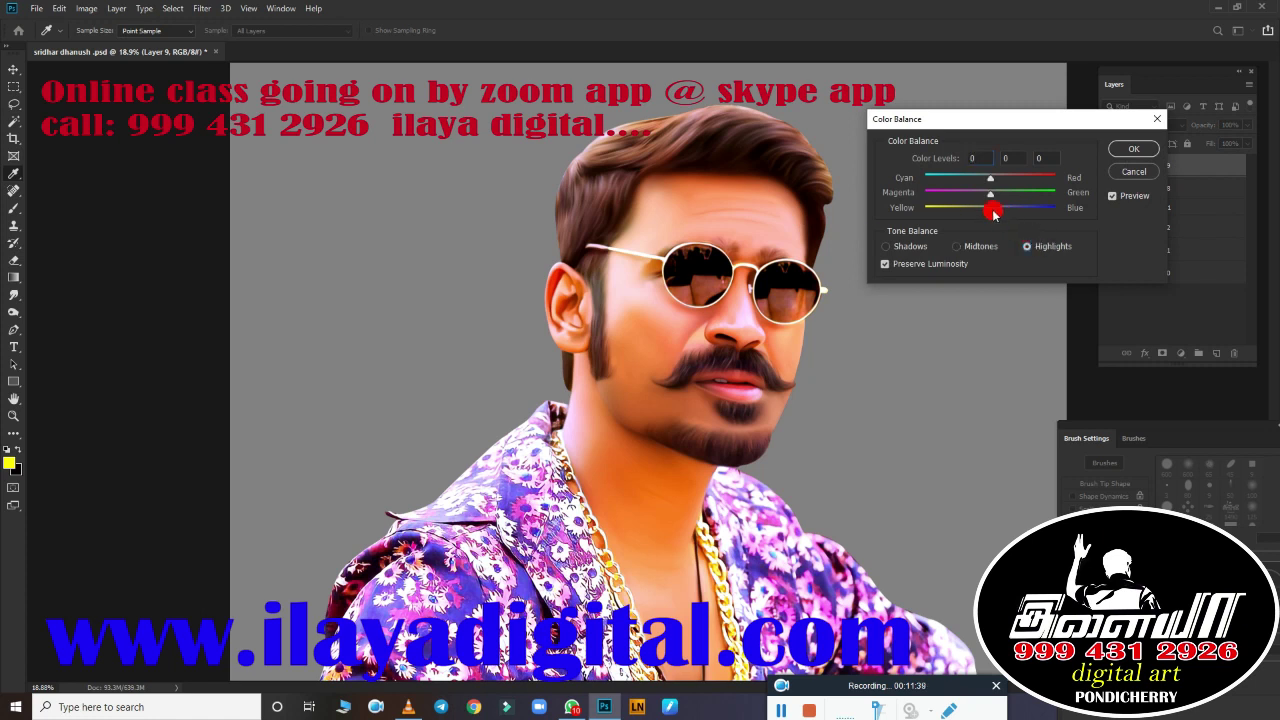
mouse_move(993, 213)
mouse_down()
mouse_move(1062, 213)
mouse_move(992, 208)
mouse_move(946, 177)
mouse_move(986, 181)
mouse_move(943, 181)
mouse_move(1073, 186)
mouse_move(951, 206)
mouse_up()
key(Escape)
key(ctrl+u)
key(Escape)
key(ctrl+b)
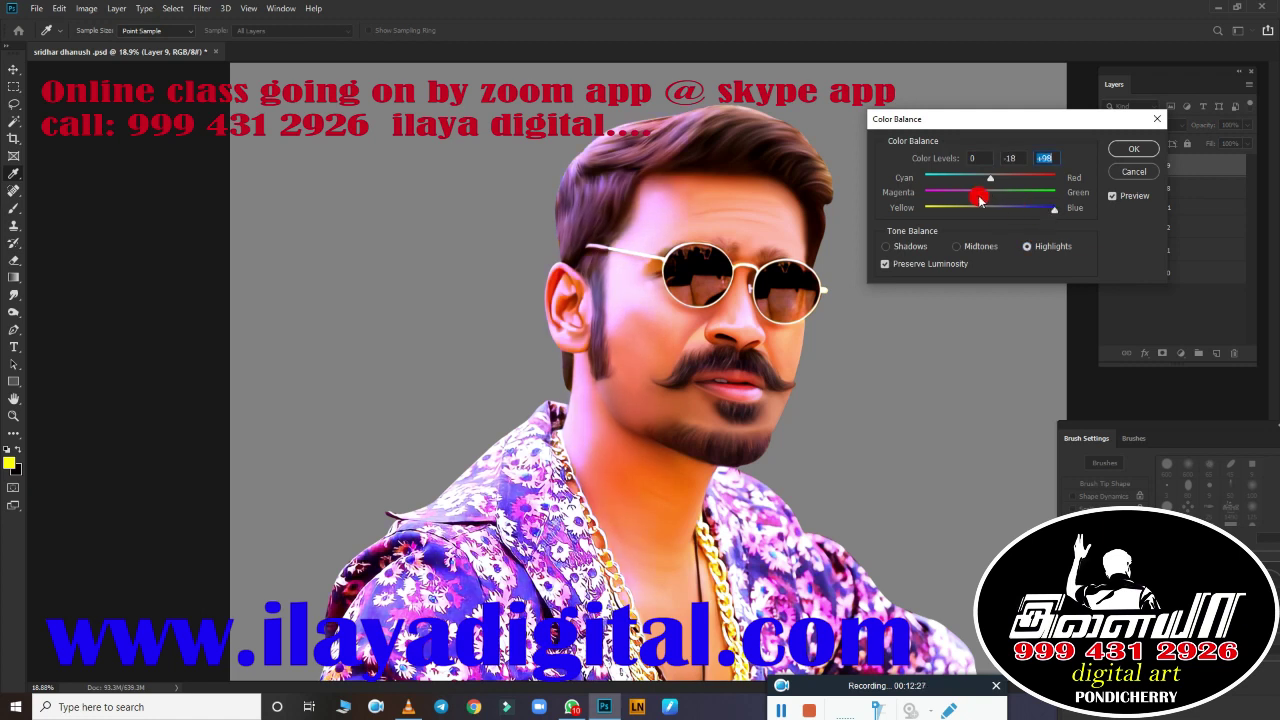
key(Escape)
key(l)
key(alt+bracketleft)
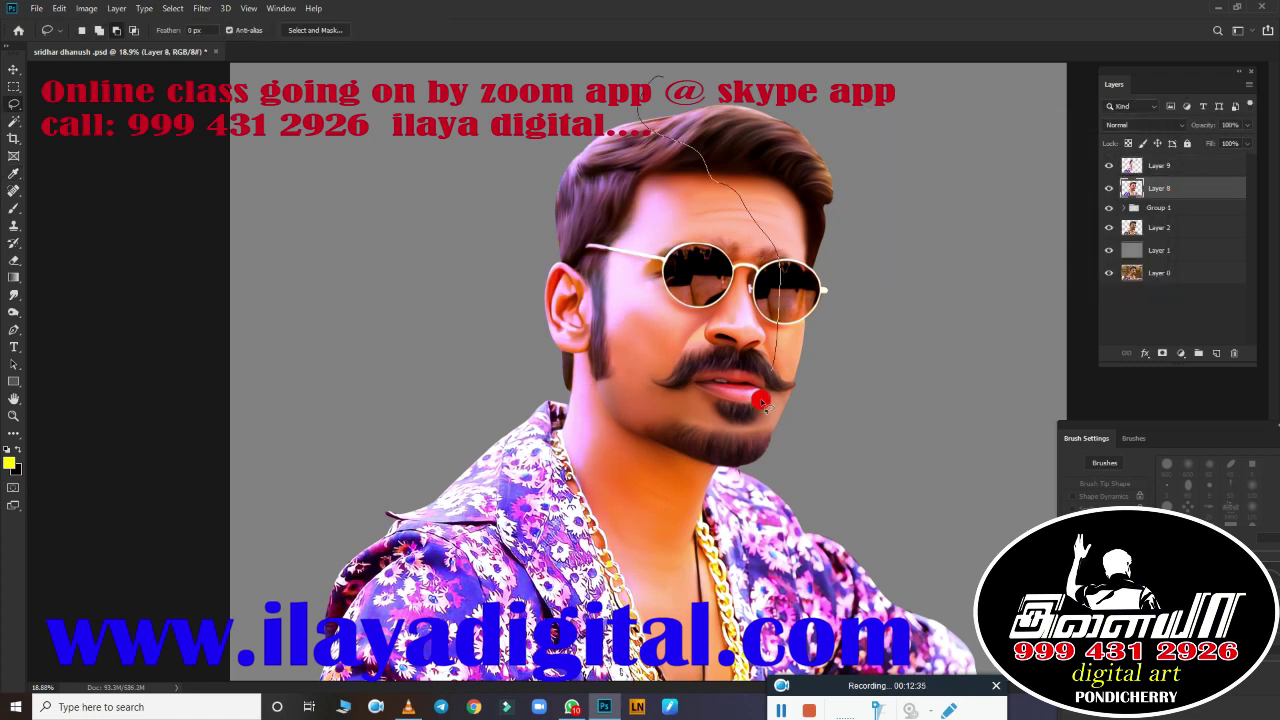
Step: Copy a lasso selection of the portrait's right side to a new layer and shift its hue +8
drag(762, 403, 745, 440)
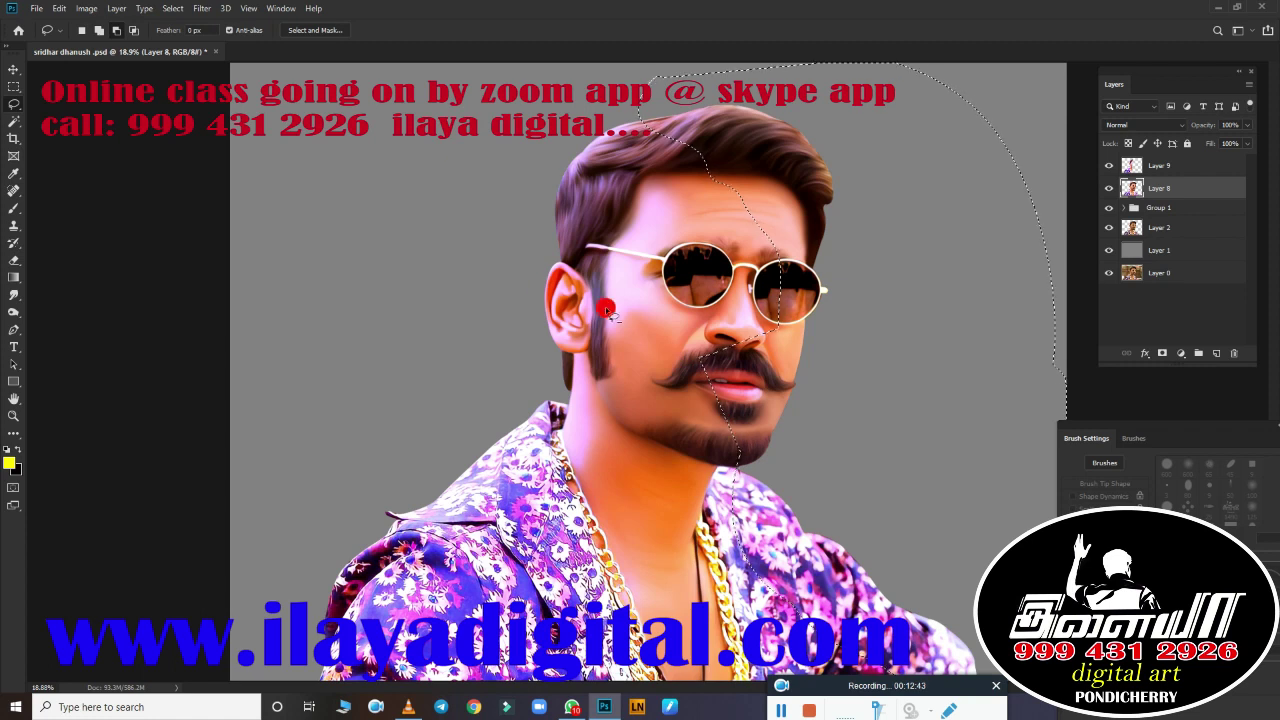
key(ctrl+j)
key(i)
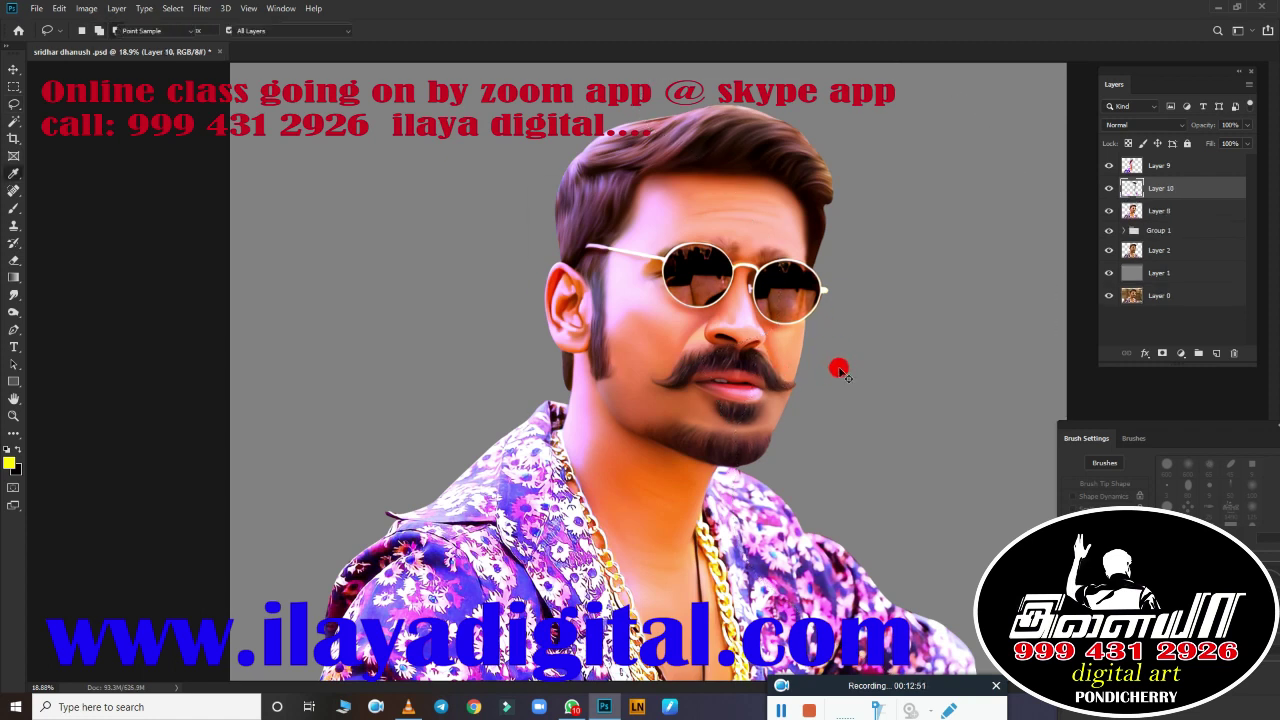
key(ctrl+u)
mouse_move(1009, 182)
mouse_down()
mouse_move(1029, 189)
mouse_move(1017, 184)
mouse_up()
key(Return)
key(l)
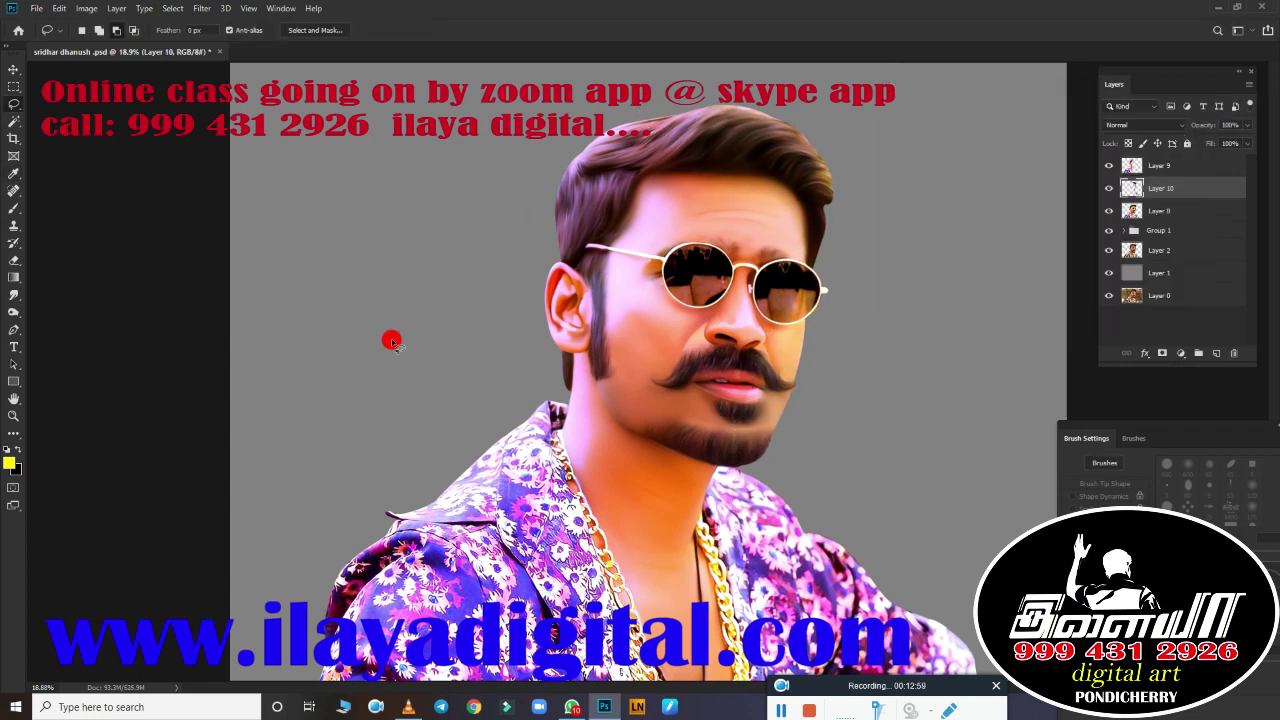
Step: Merge Layers 9, 10 and 8 into one and darken it slightly with Curves
click(1238, 166)
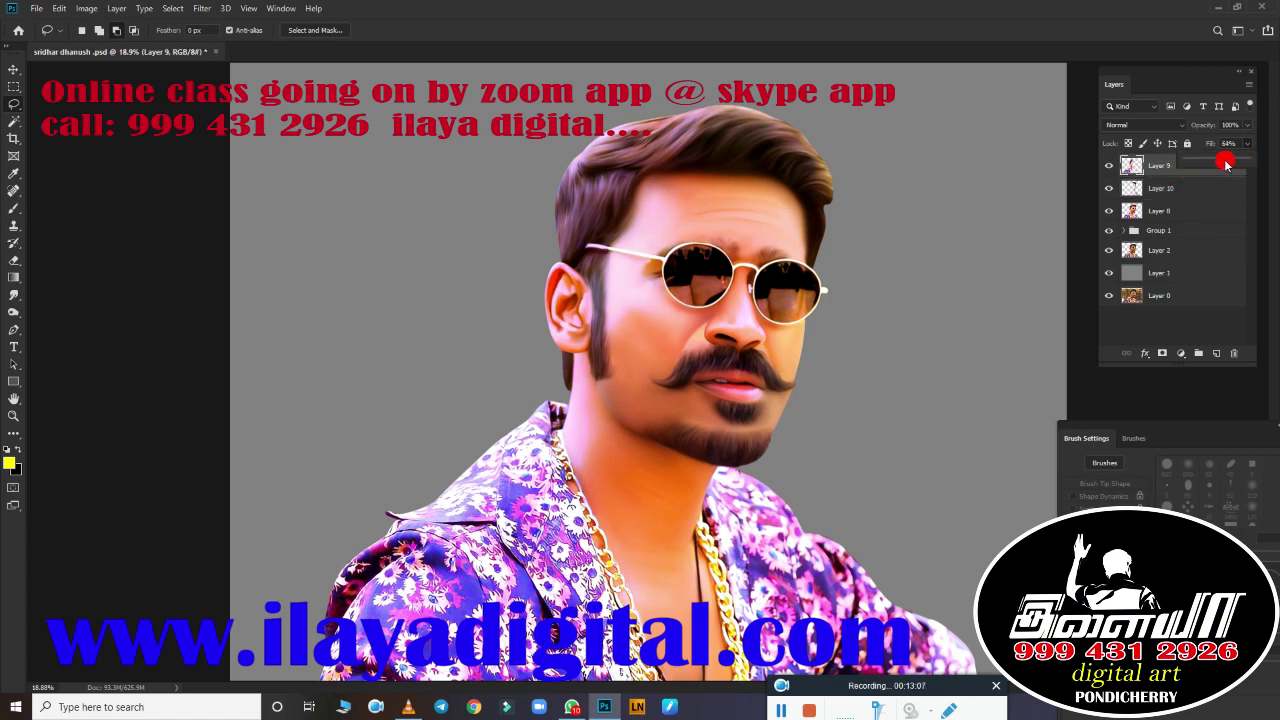
shift+click(1200, 210)
key(ctrl+e)
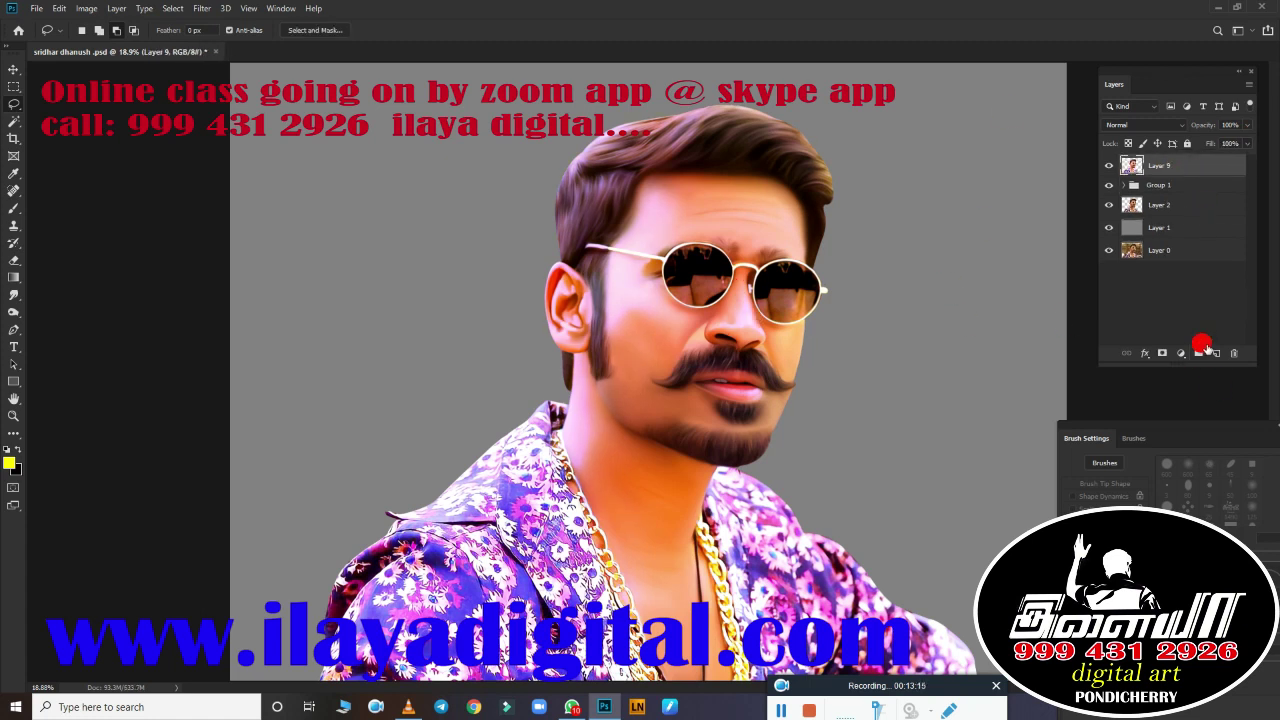
key(ctrl+m)
drag(883, 353, 900, 357)
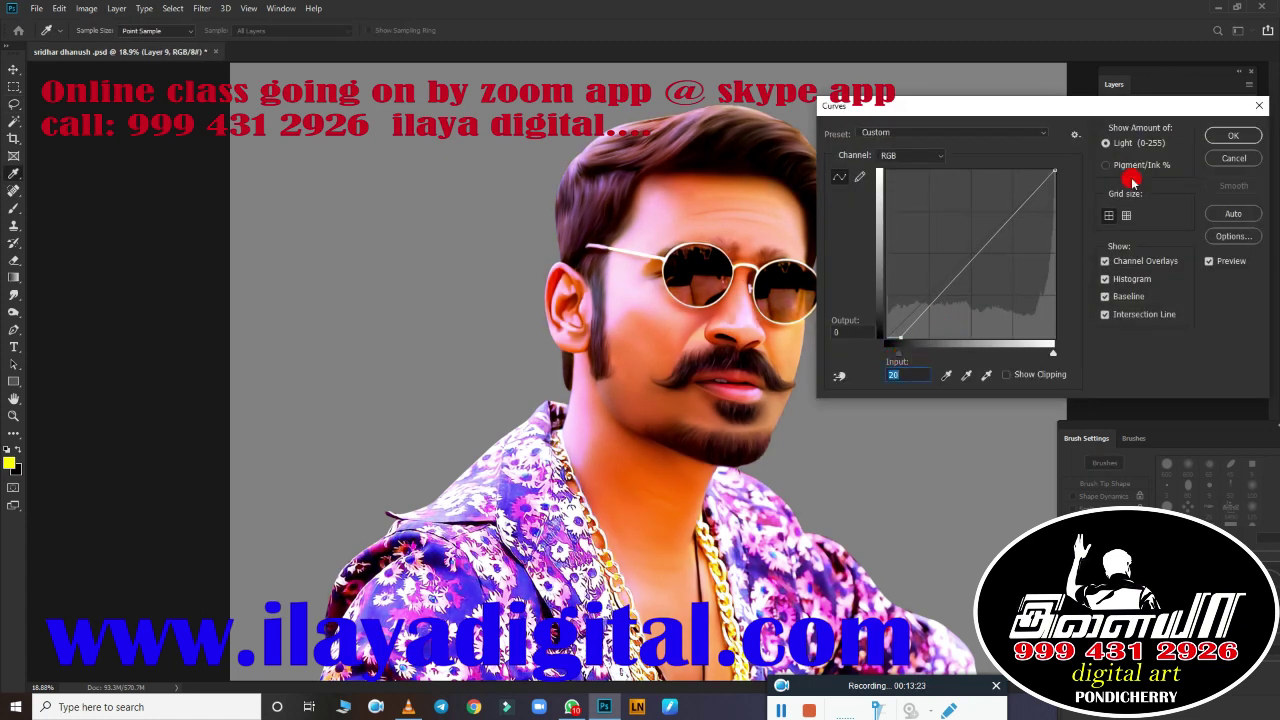
key(Return)
scroll(851, 320, up, 3)
scroll(851, 320, down, 3)
Step: Add a new empty layer above the merged portrait
click(1216, 353)
scroll(621, 428, up, 3)
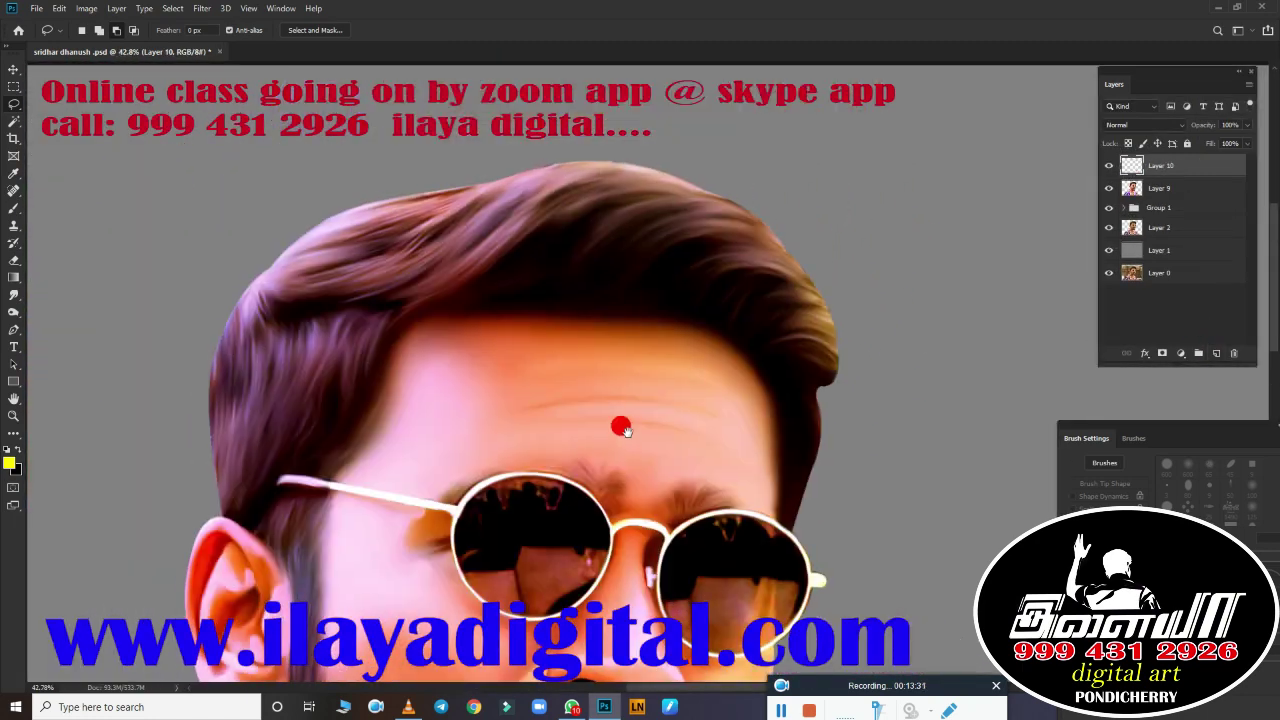
scroll(775, 307, up, 3)
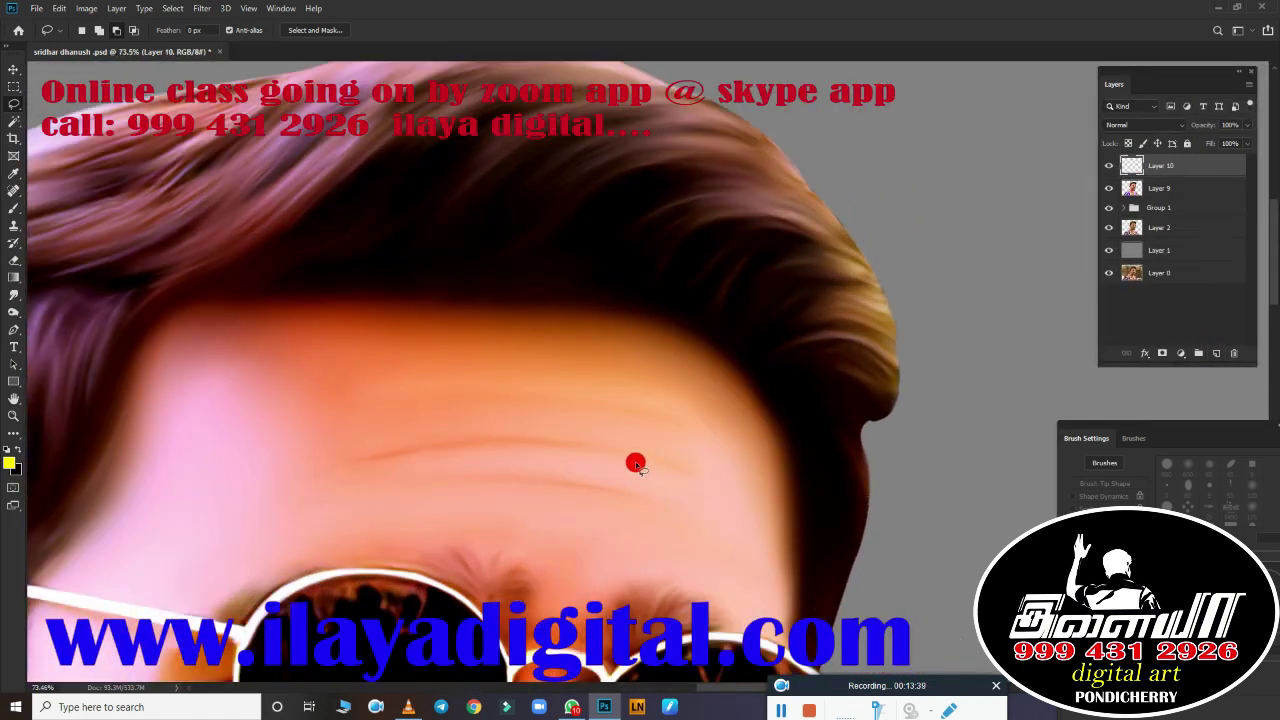
scroll(667, 339, down, 3)
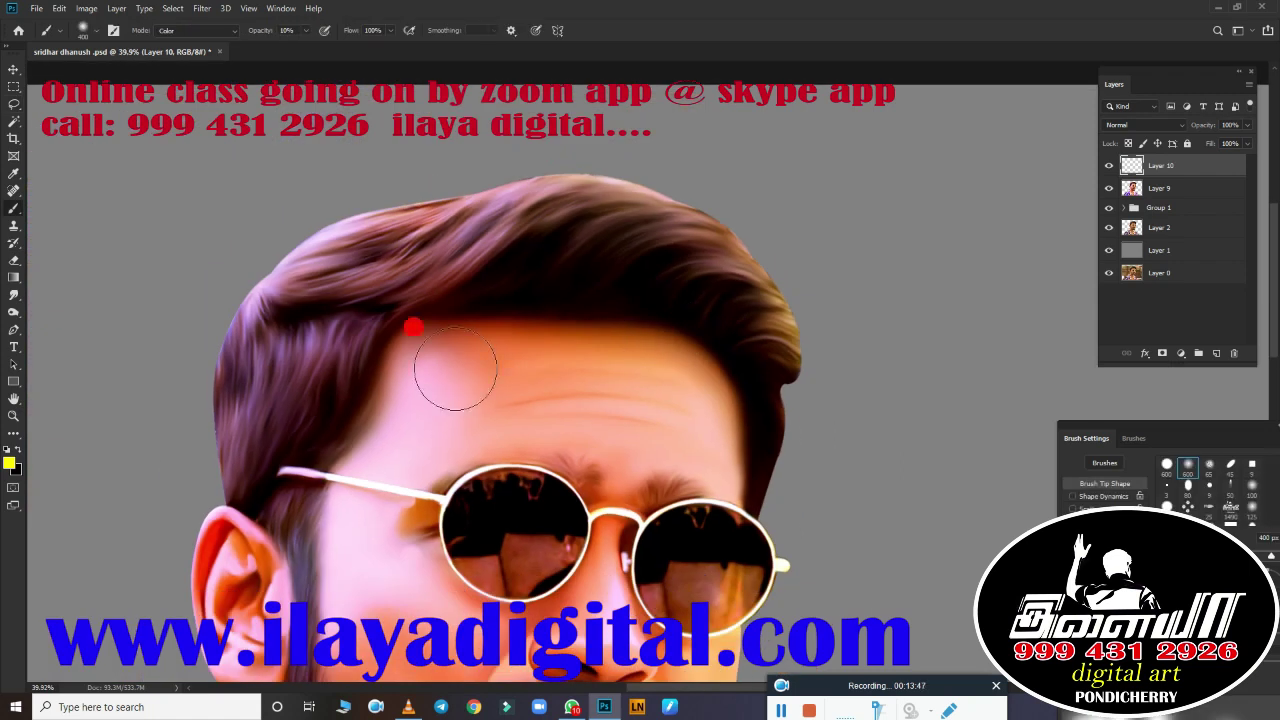
Step: Choose a soft round brush with pen-pressure Shape Dynamics at 60% minimum diameter
key(b)
right_click(472, 250)
click(625, 432)
mouse_move(1191, 435)
mouse_down()
mouse_move(980, 358)
mouse_move(927, 125)
mouse_up()
click(866, 188)
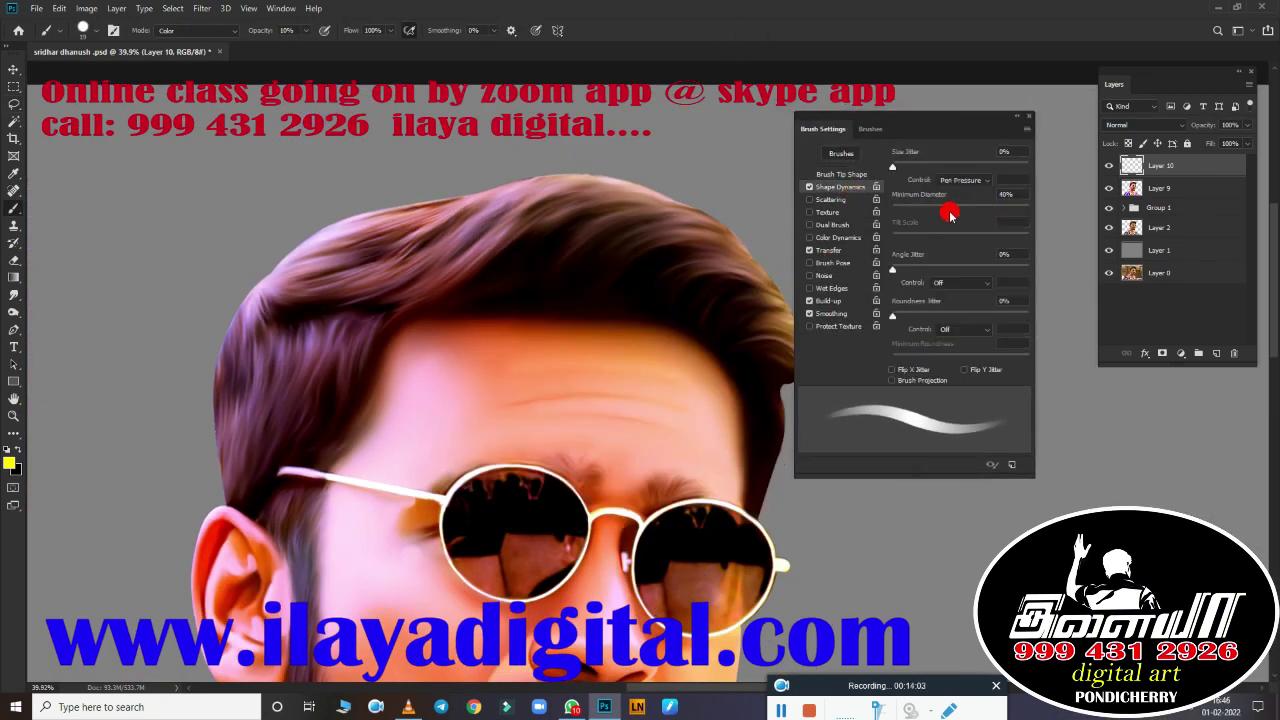
drag(926, 122, 1163, 379)
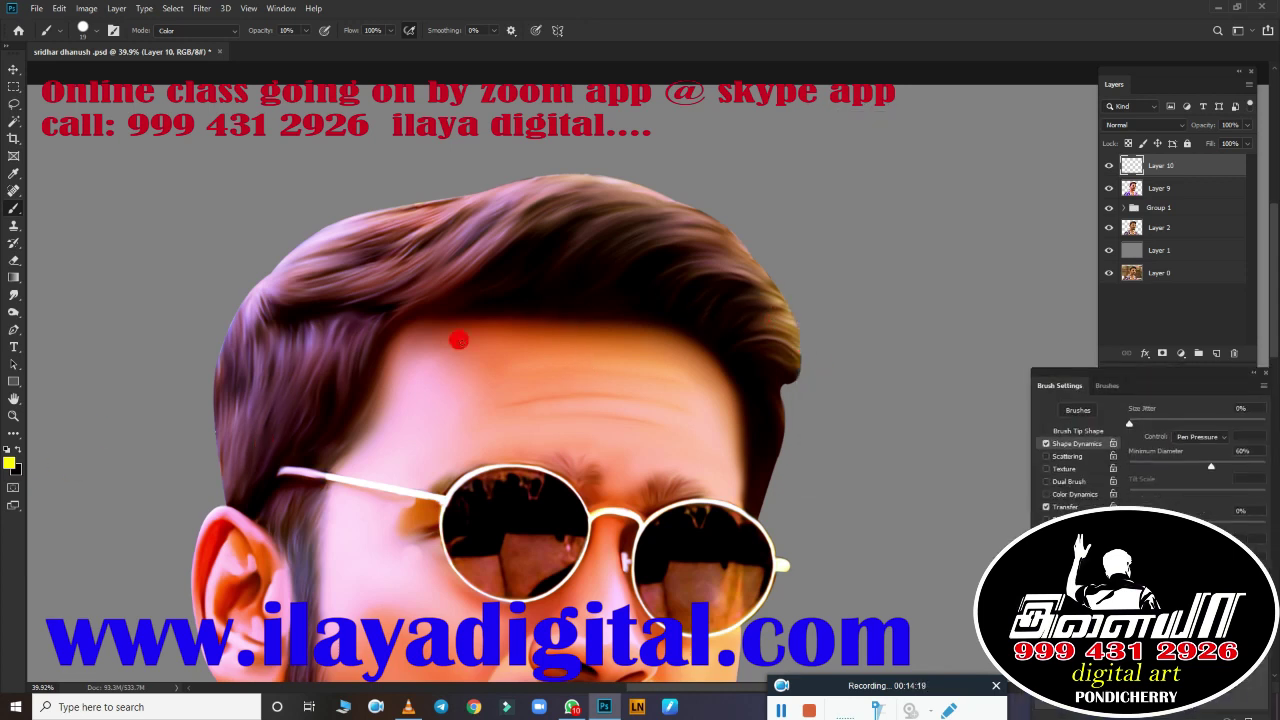
scroll(814, 349, up, 5)
click(9, 462)
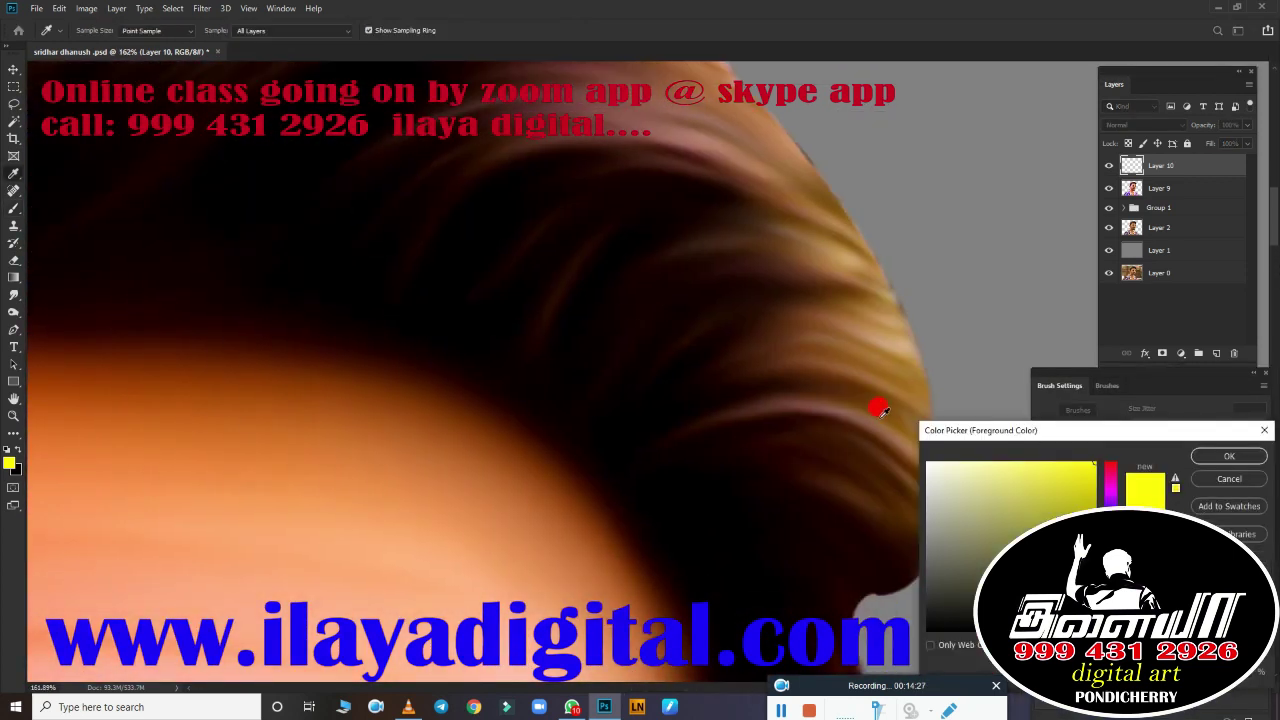
Step: Sample a light orange foreground colour from the hair and start a curved strand path
click(1229, 456)
click(16, 332)
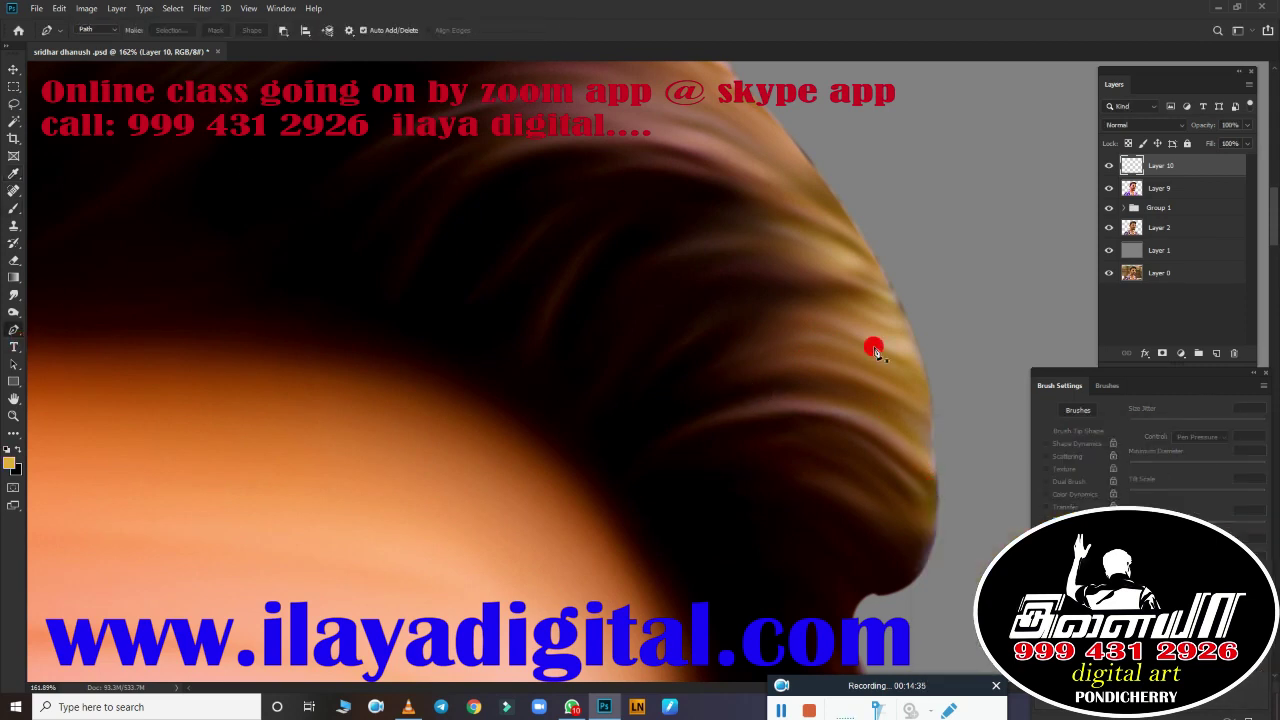
drag(662, 493, 544, 598)
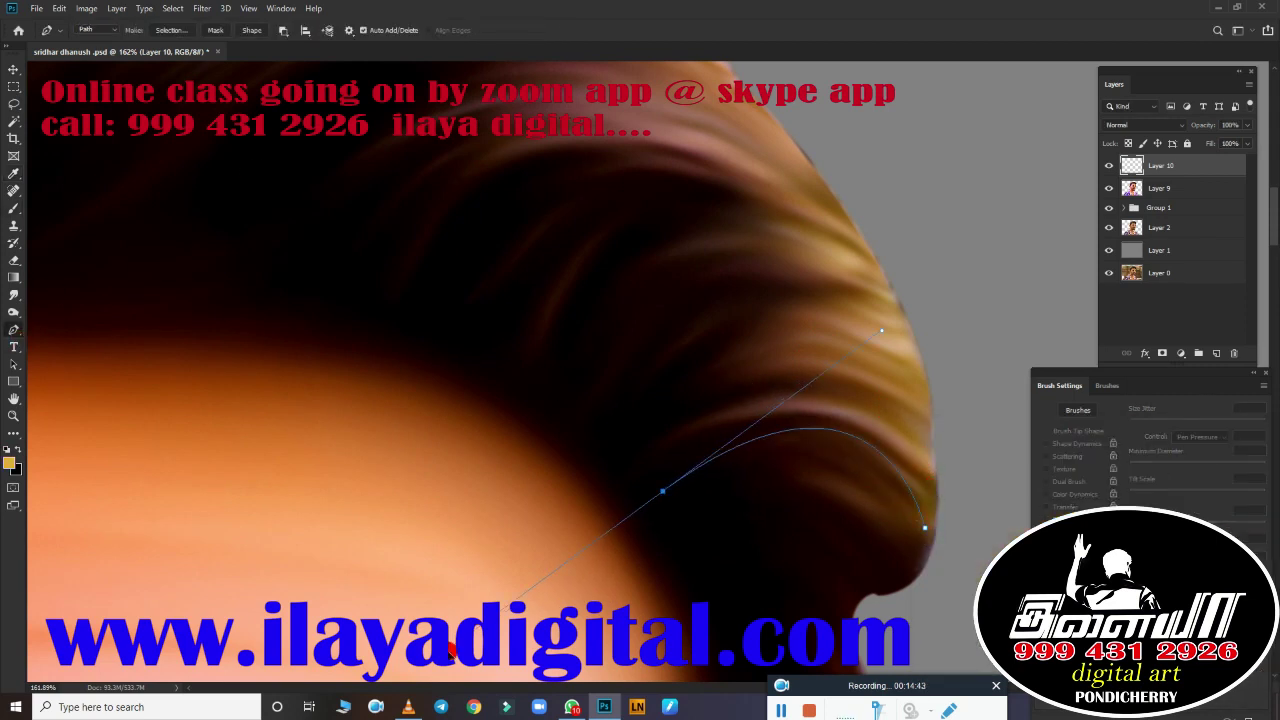
drag(452, 648, 552, 600)
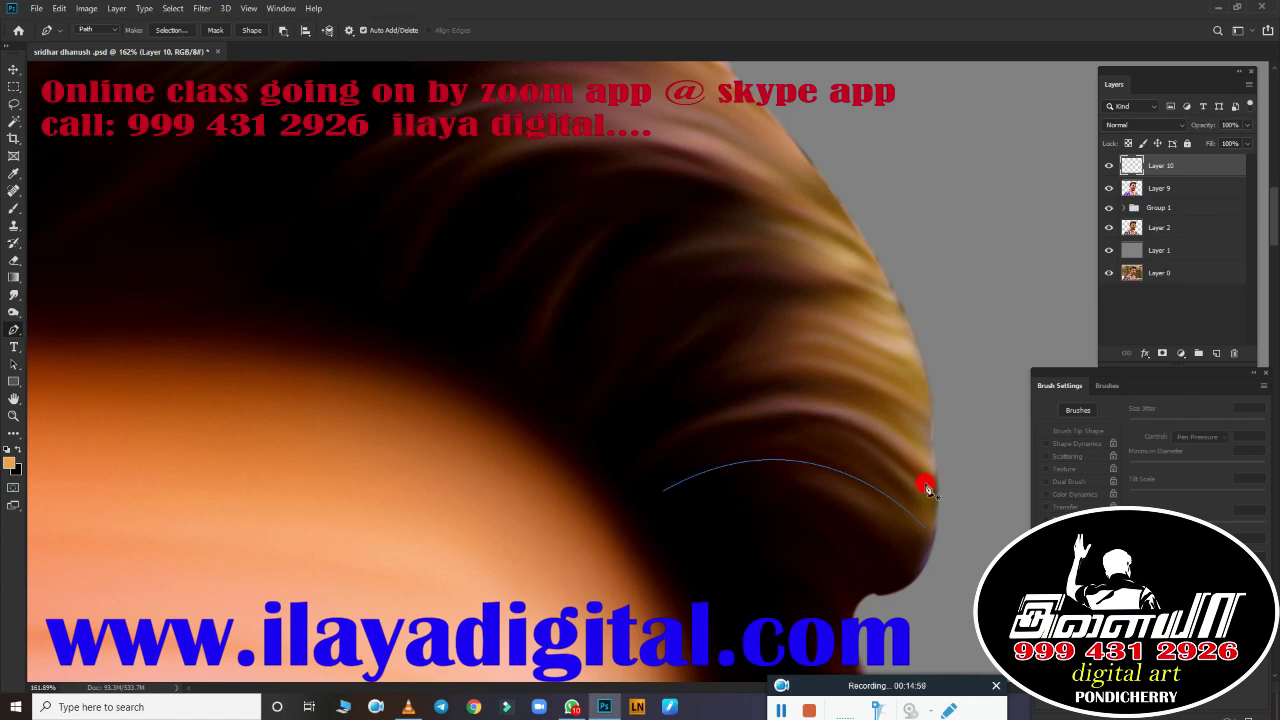
Step: Add more curved pen paths following the strands along the right hair edge
drag(534, 557, 447, 597)
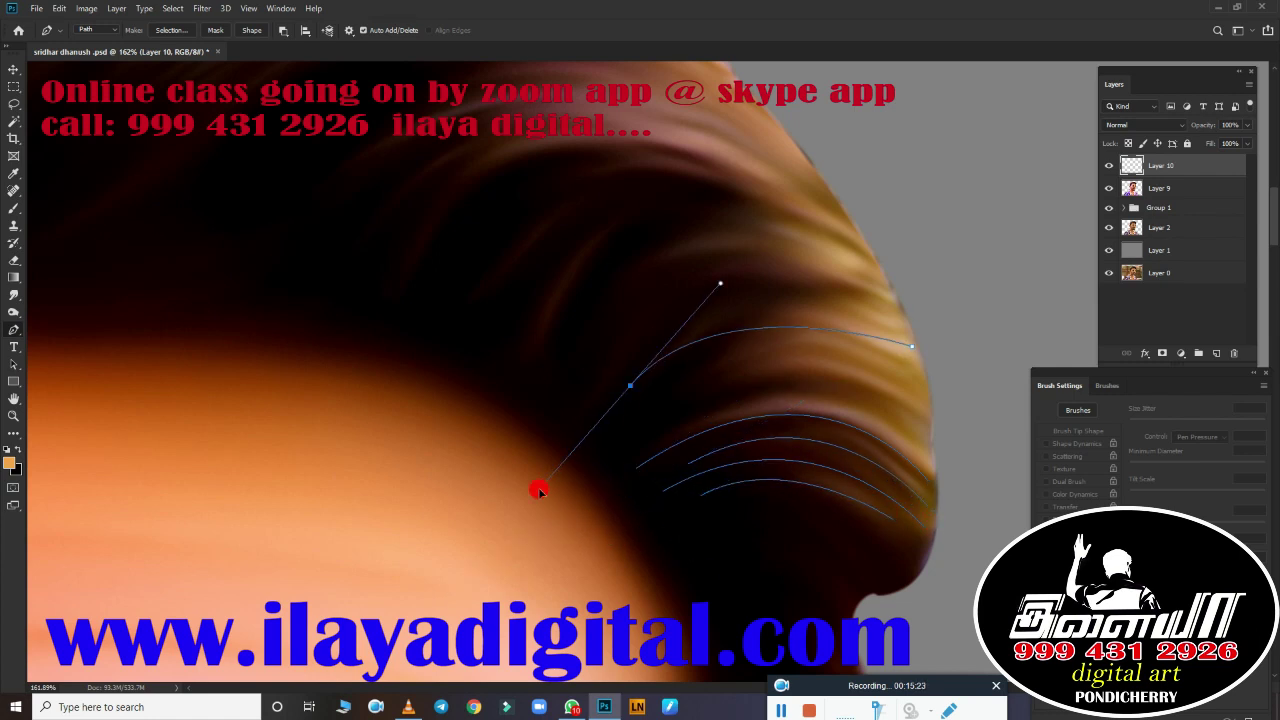
drag(538, 490, 593, 535)
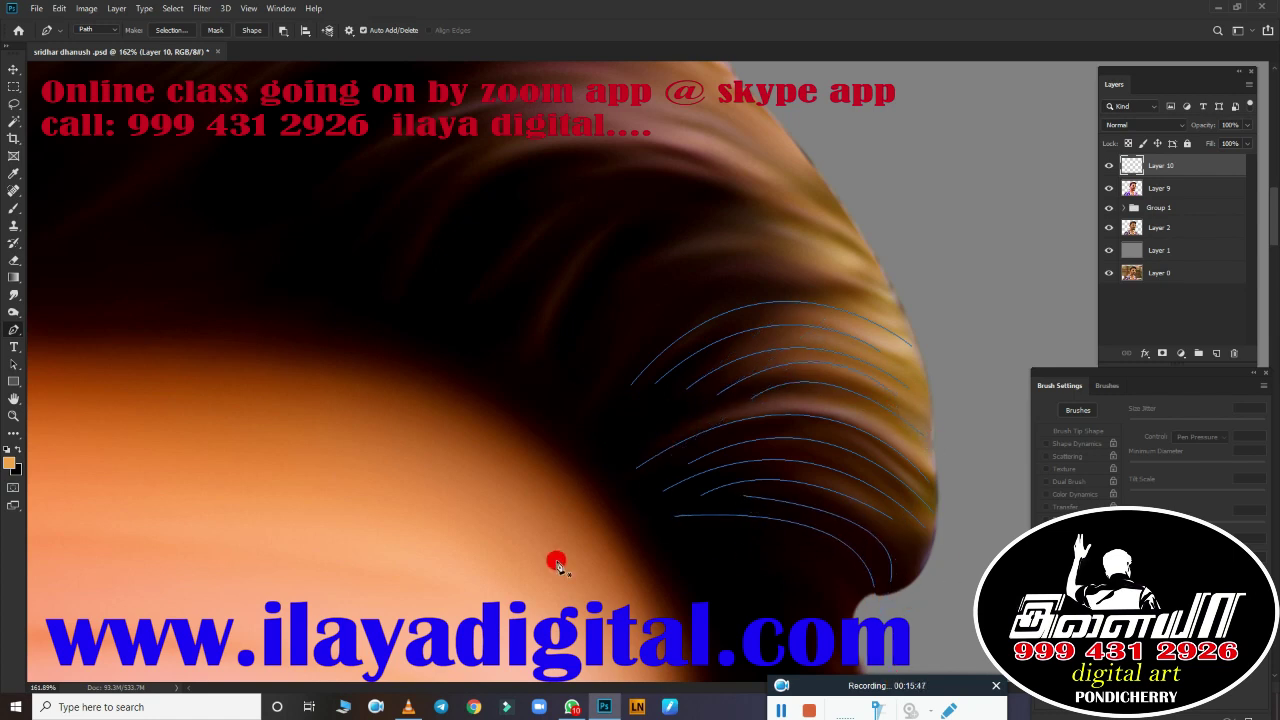
scroll(575, 490, up, 3)
scroll(600, 505, down, 3)
key(b)
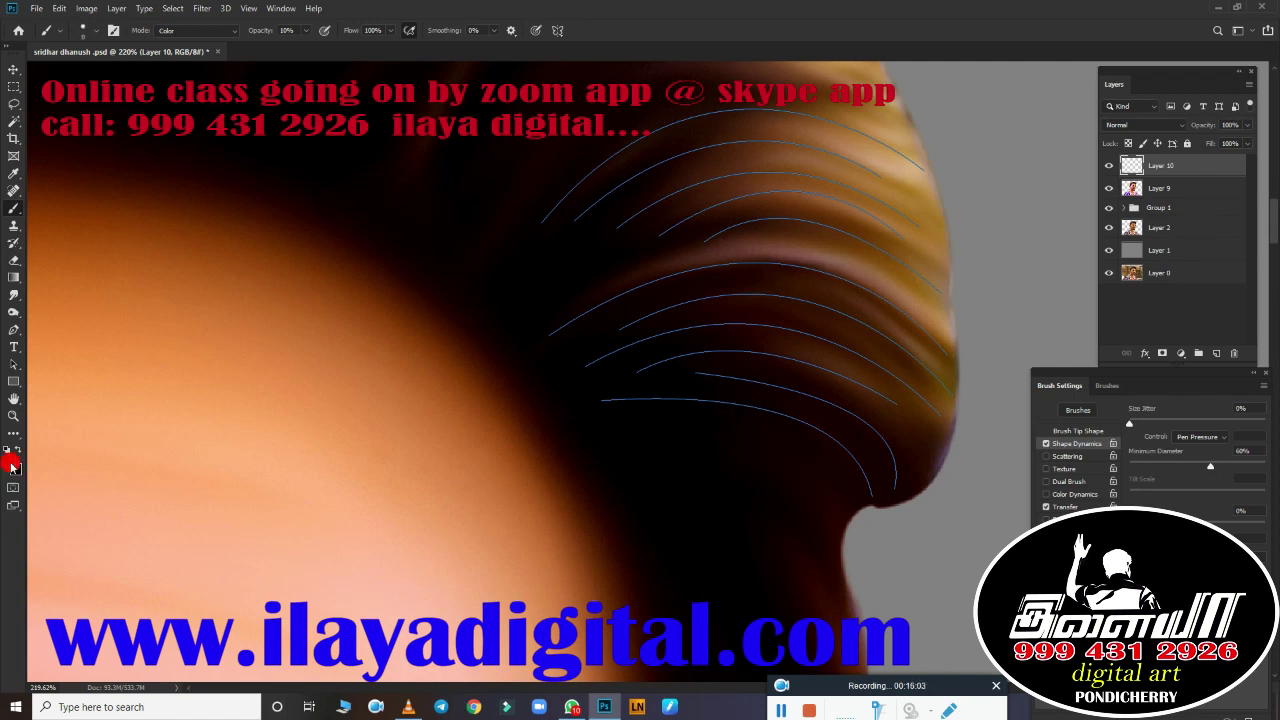
Step: Stroke the hair paths with the Brush via Stroke Path
right_click(805, 242)
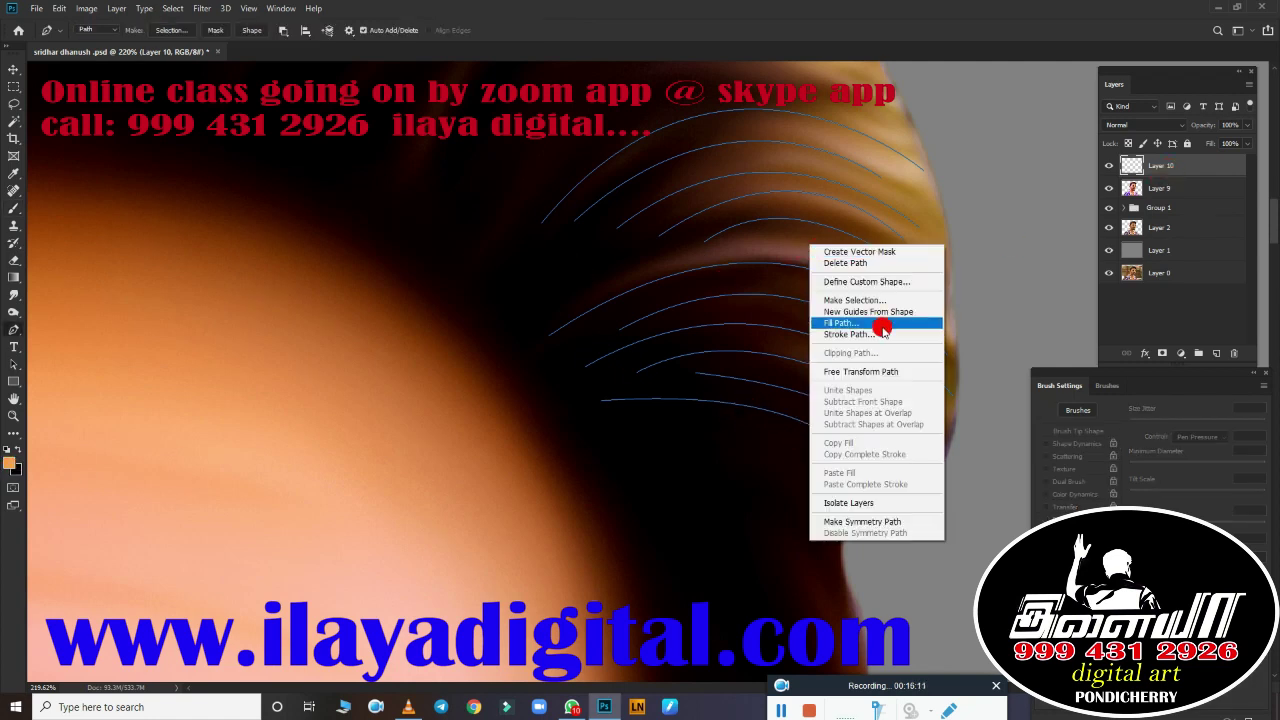
click(888, 331)
click(640, 217)
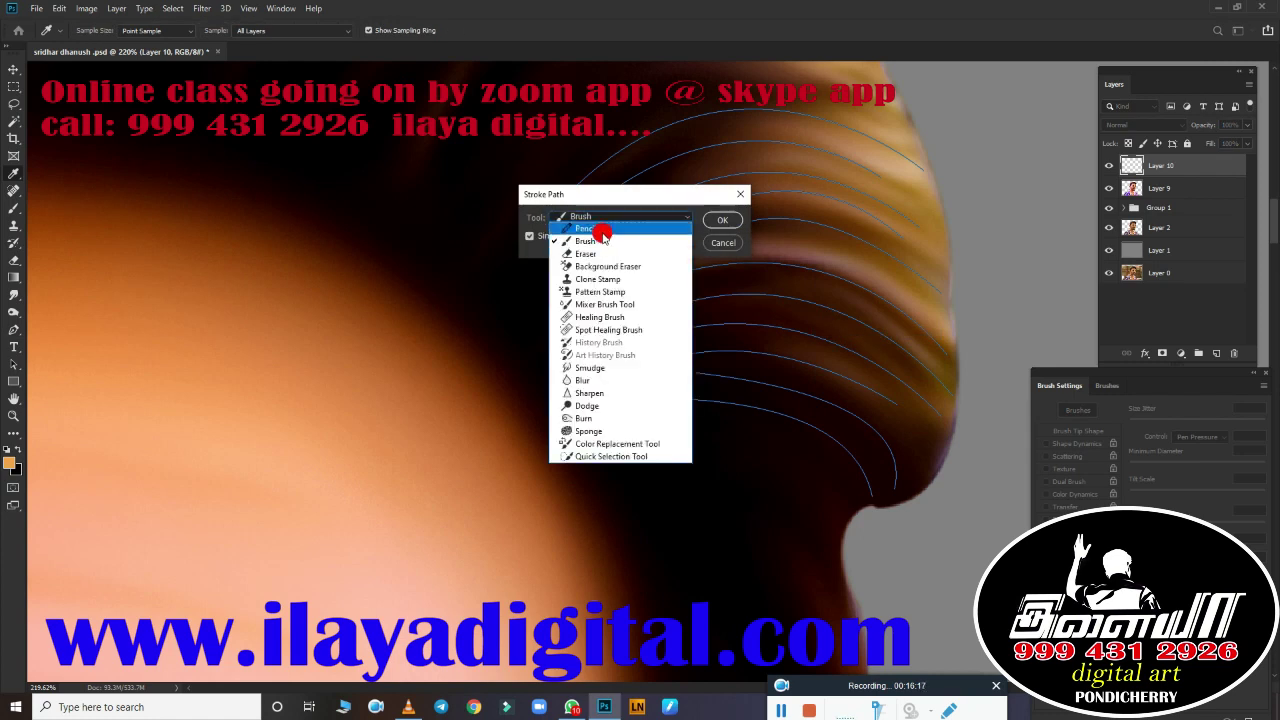
click(663, 214)
click(722, 219)
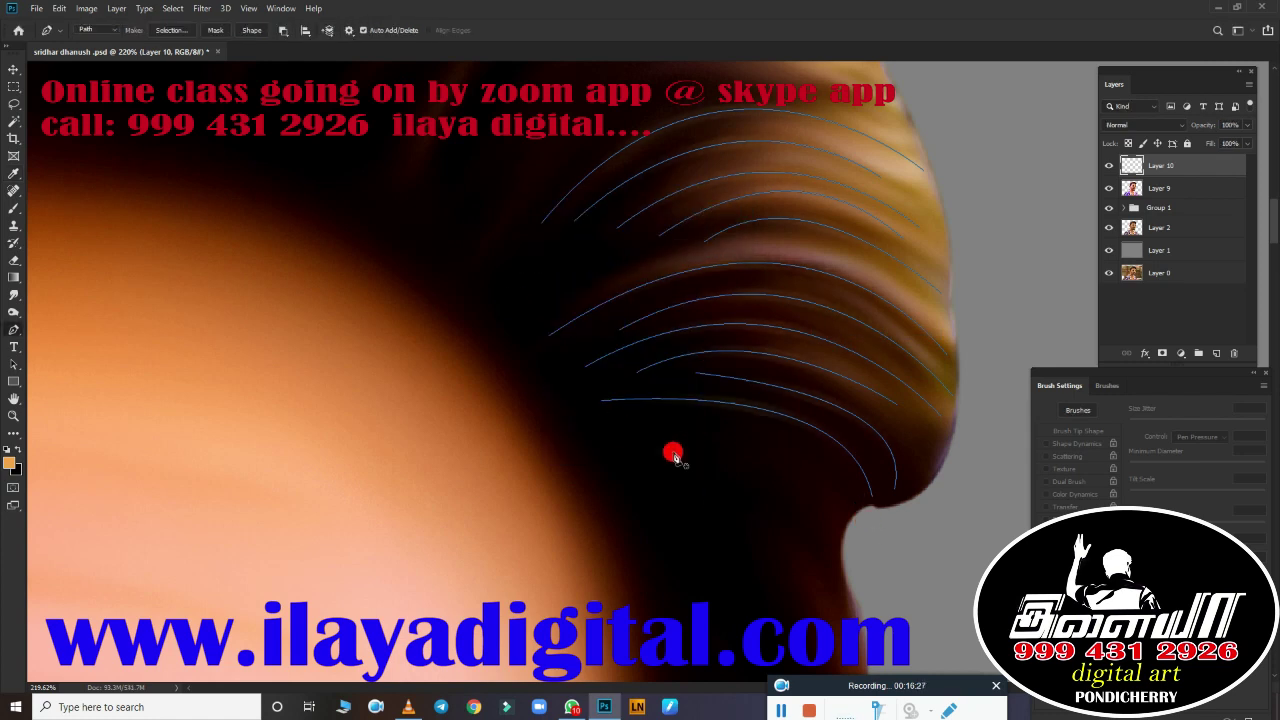
Step: Set the brush to 100% opacity and Normal blending mode
key(b)
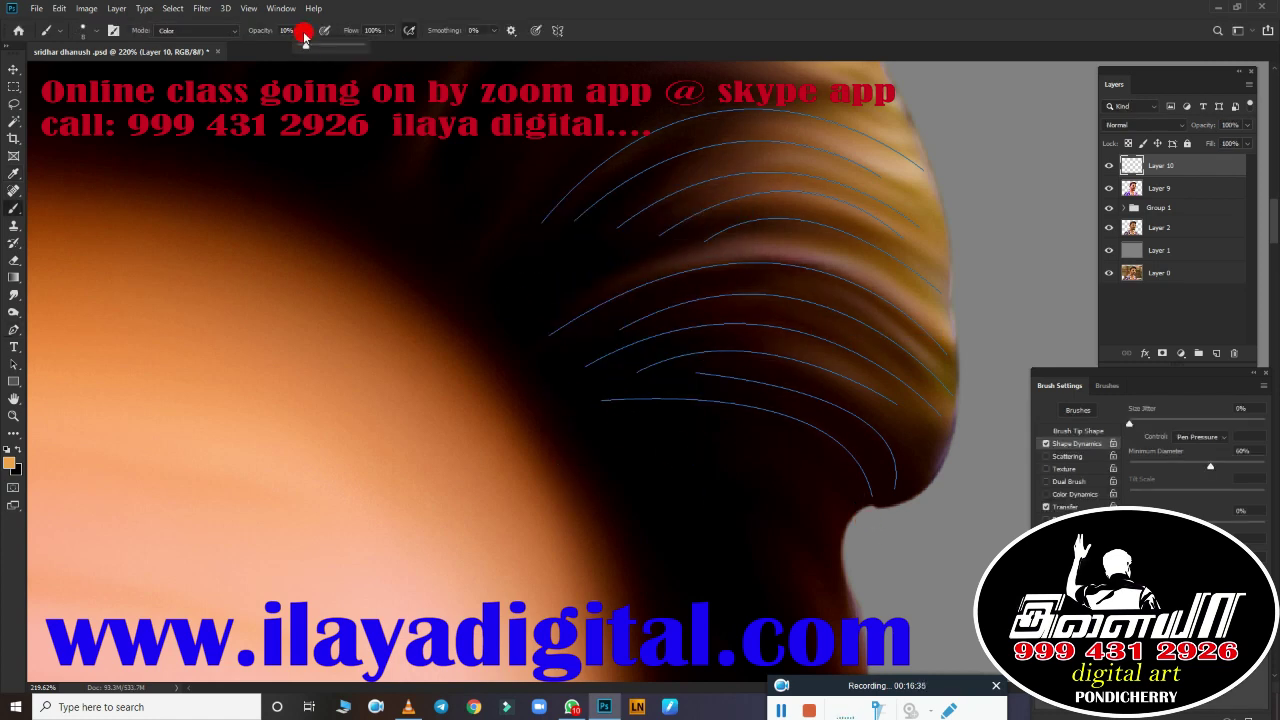
click(200, 30)
click(232, 32)
key(Escape)
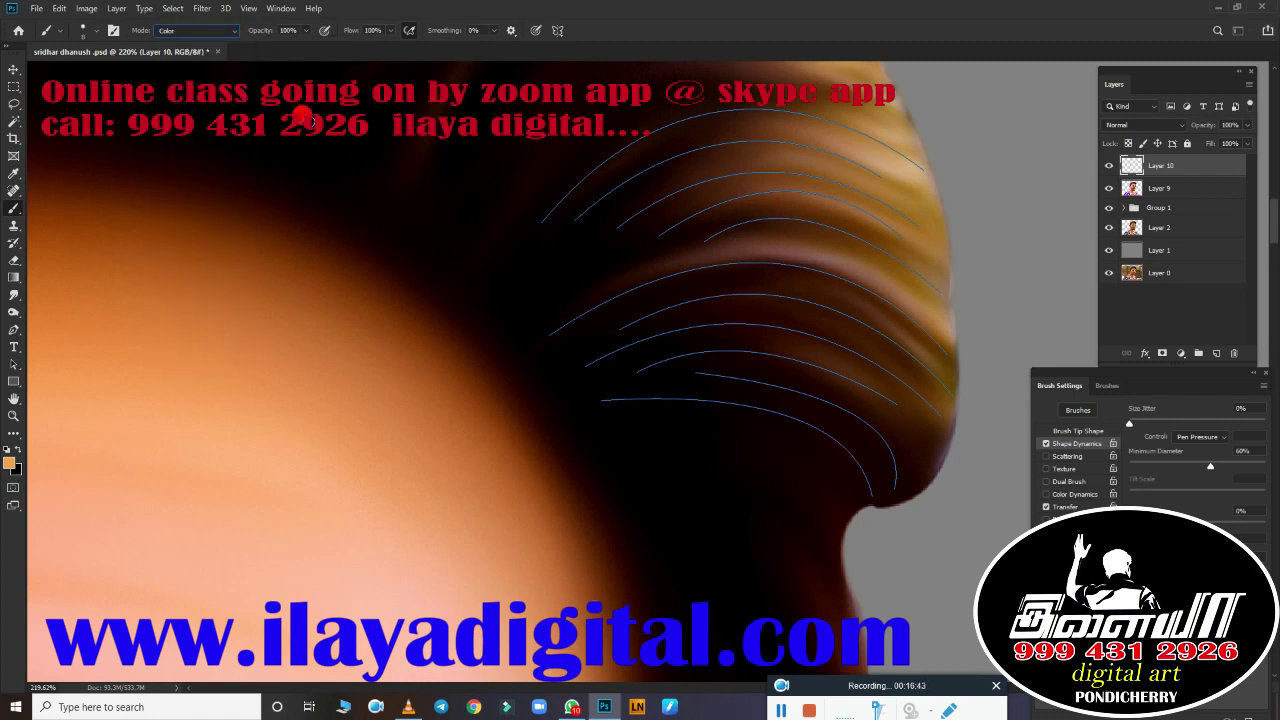
click(234, 32)
key(Escape)
right_click(680, 398)
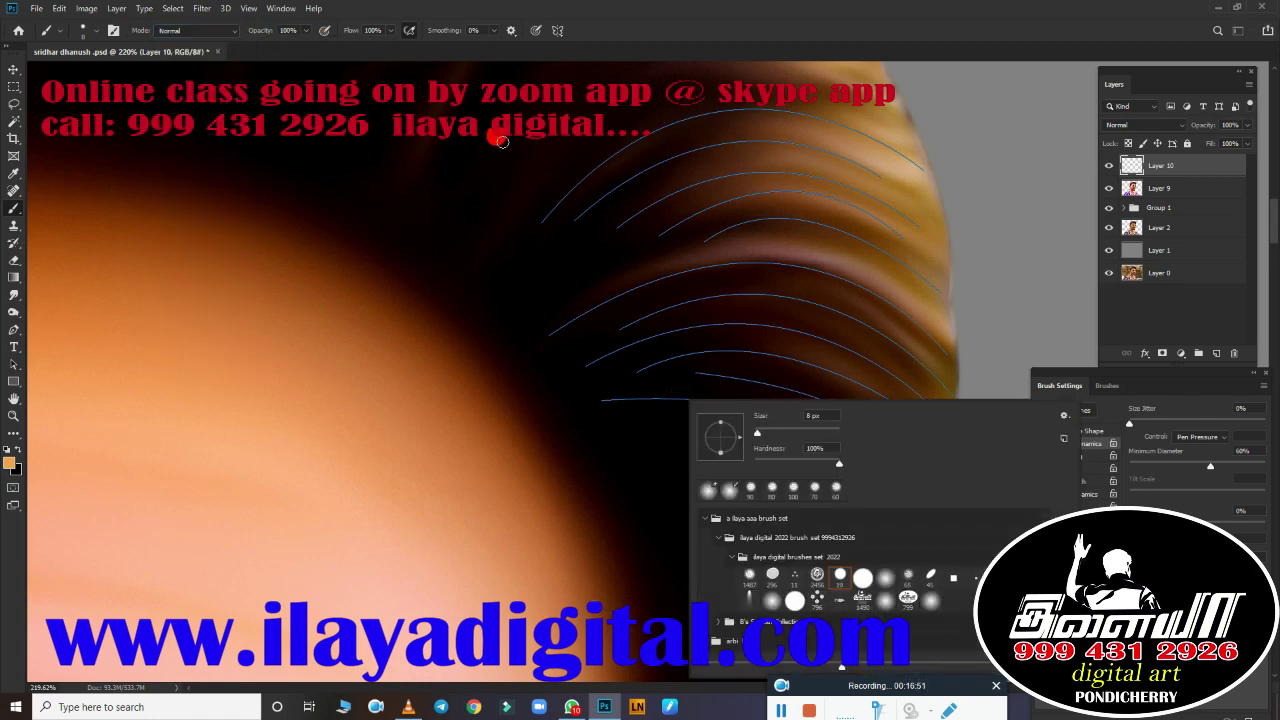
key(Escape)
Step: Re-stroke the strand paths with the adjusted brush, painting orange strokes
key(p)
right_click(620, 303)
click(660, 430)
click(734, 216)
scroll(461, 511, down, 5)
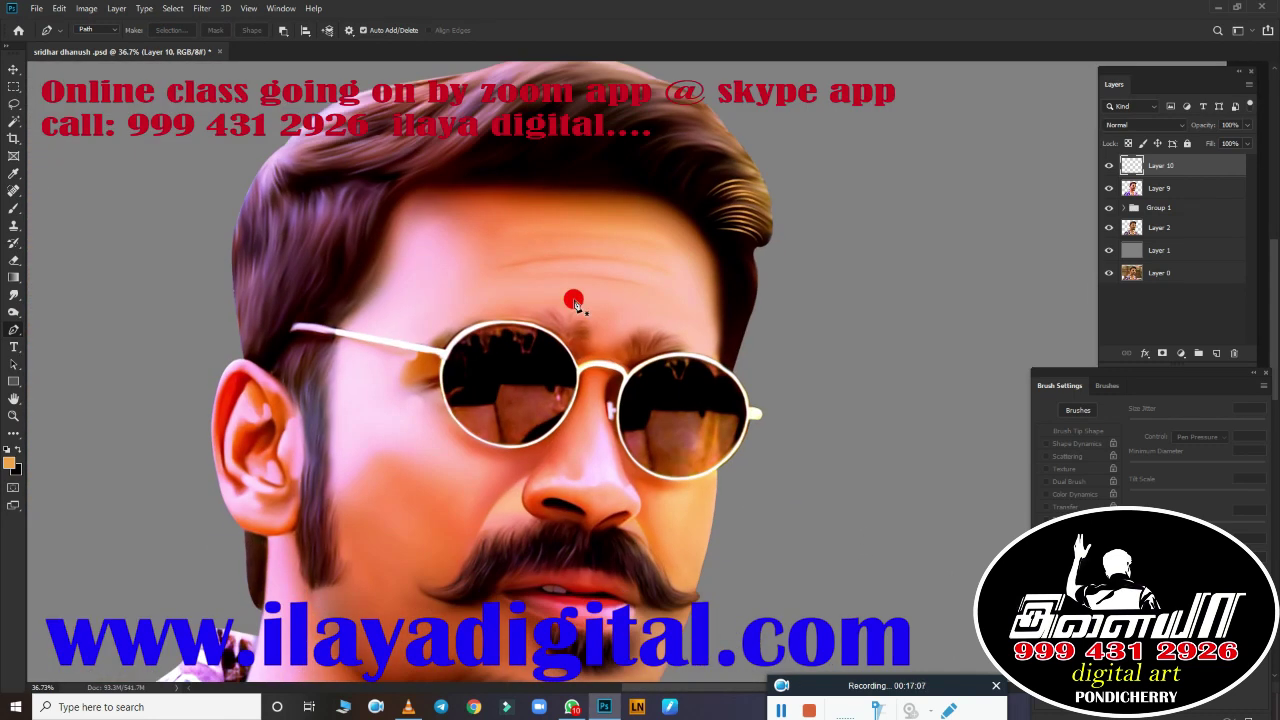
scroll(848, 438, up, 5)
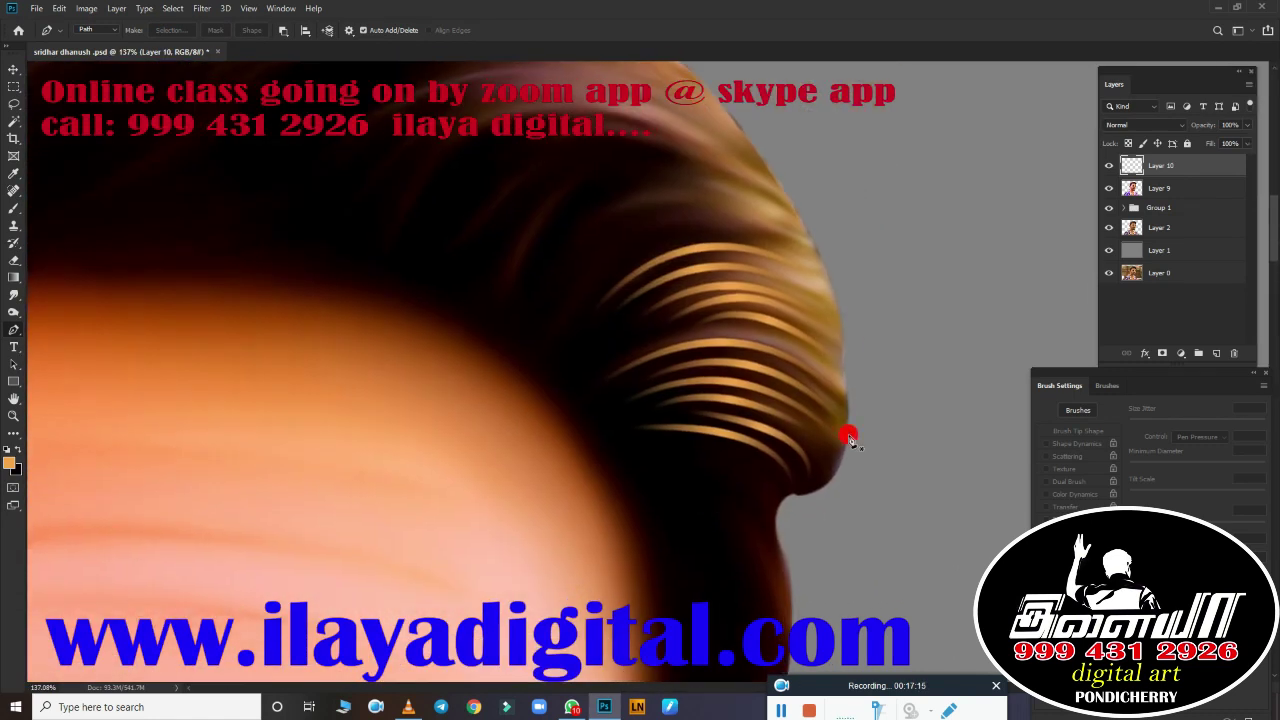
Step: Switch to the Freeform Pen and draw another strand path along the hair
right_click(18, 332)
click(77, 343)
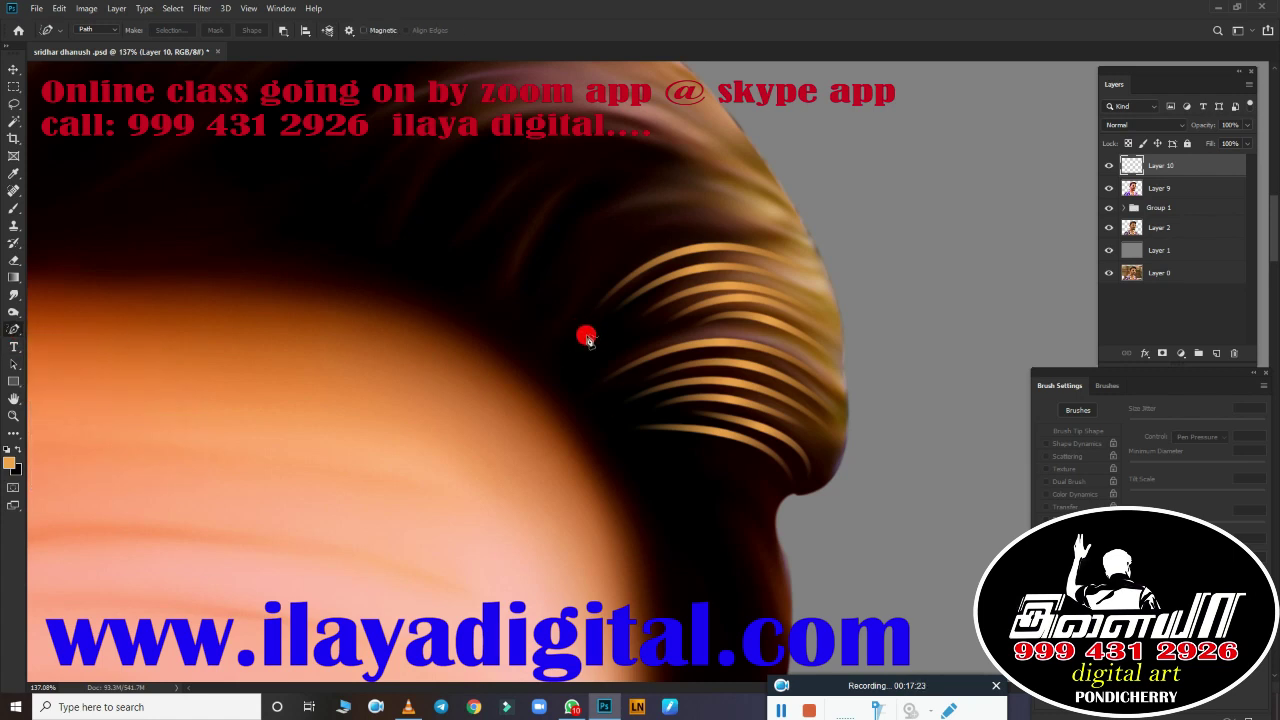
drag(612, 440, 746, 617)
scroll(670, 368, up, 2)
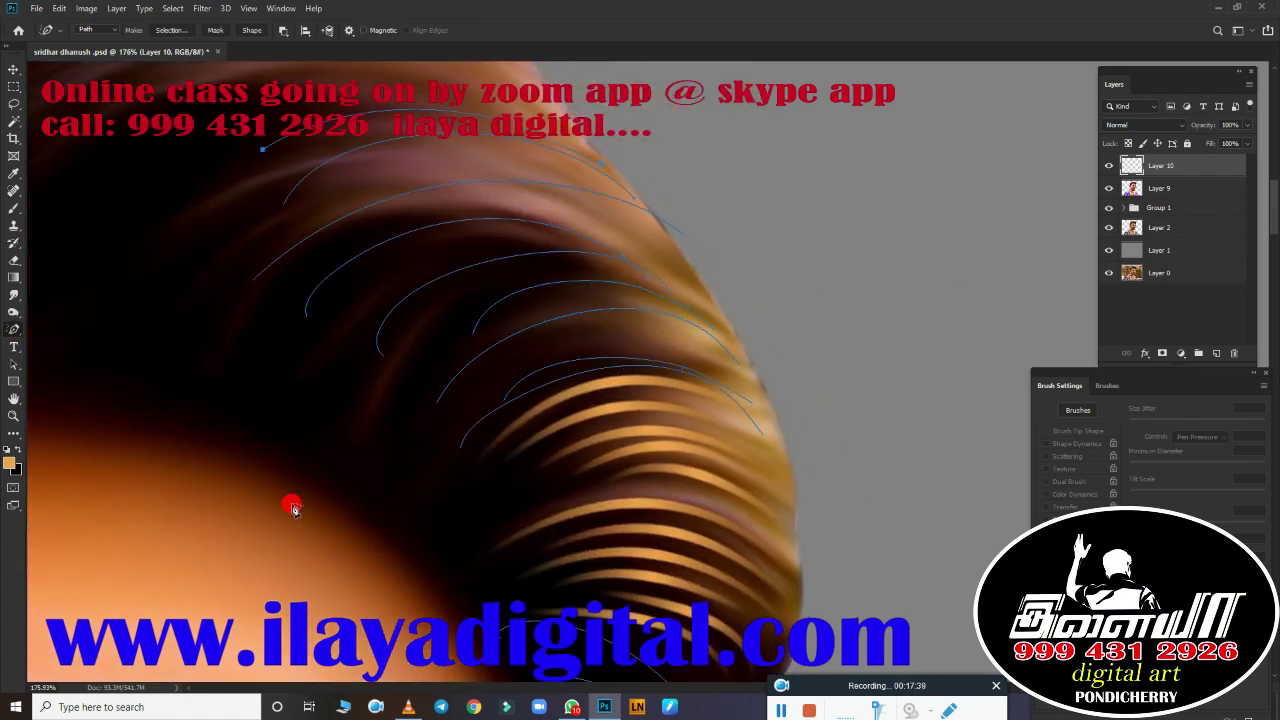
right_click(570, 455)
right_click(615, 490)
click(632, 495)
Step: Stroke the hair paths again, then select all and delete to discard the golden strokes
right_click(565, 455)
click(623, 240)
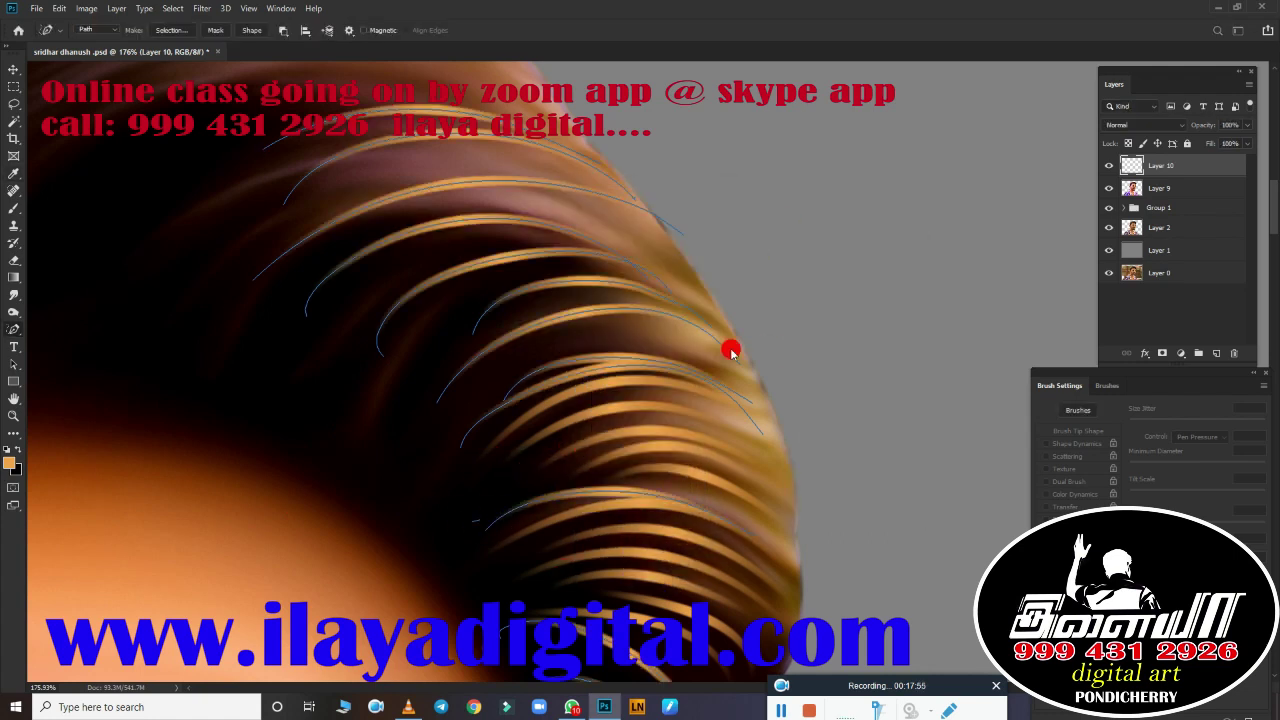
key(ctrl+0)
scroll(703, 335, up, 1)
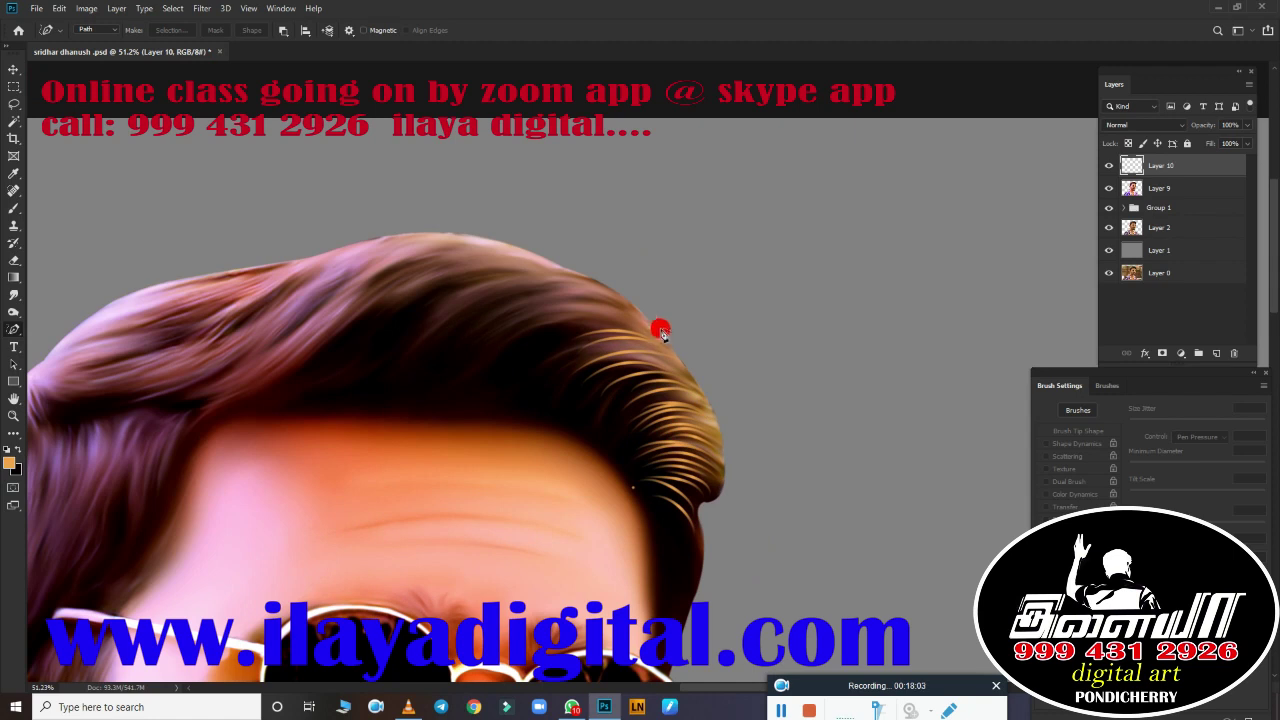
key(ctrl+a)
key(Delete)
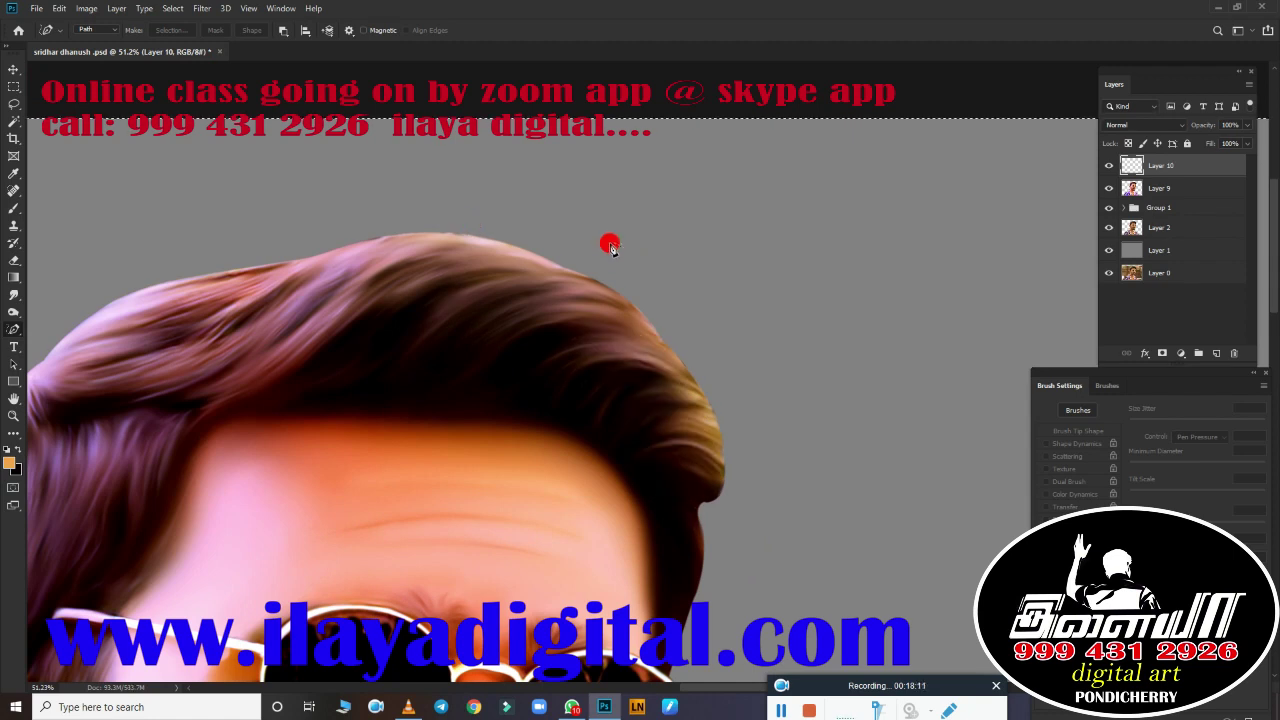
Step: Select the Brush and choose a pen-pressure brush preset for painting on Layer 10
key(b)
right_click(462, 228)
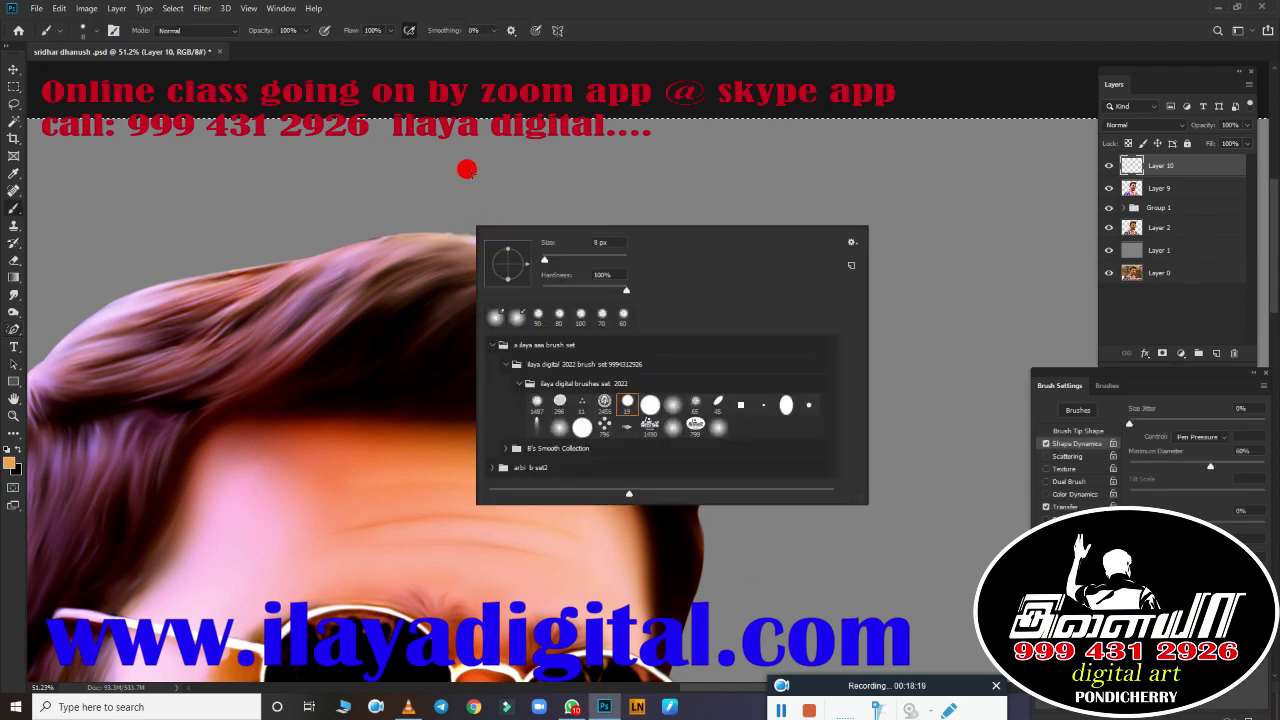
click(662, 56)
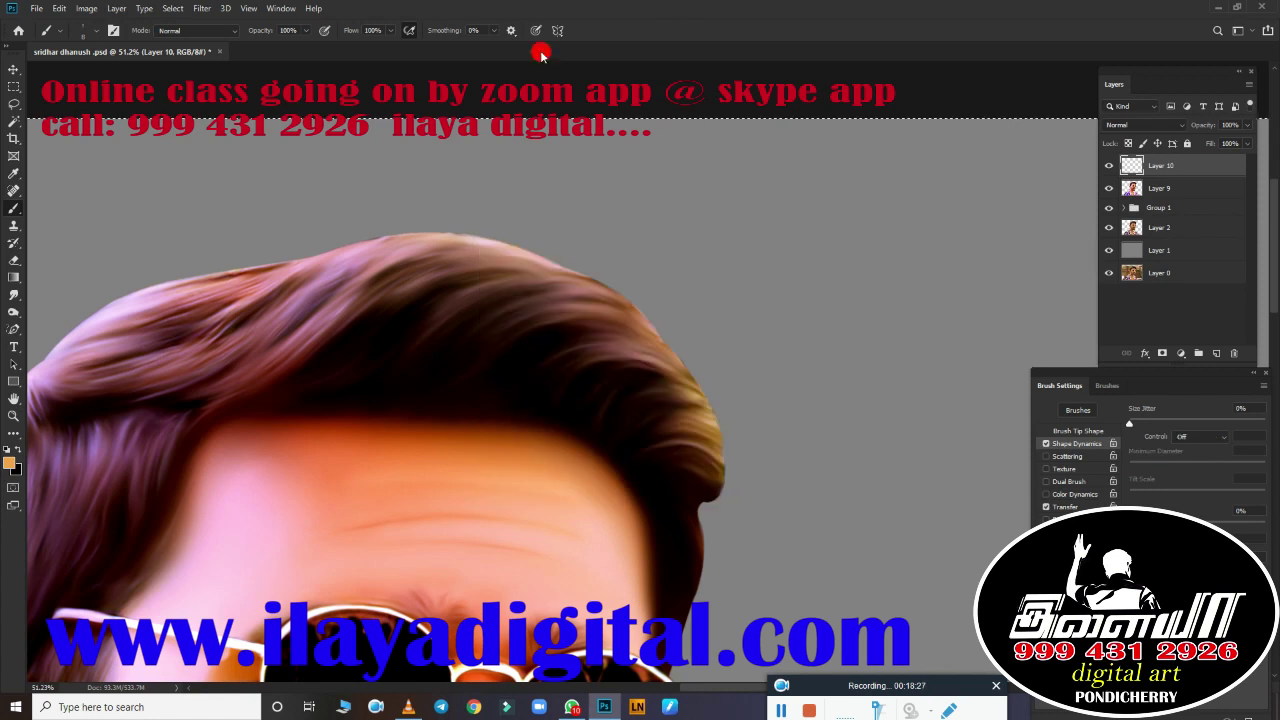
mouse_move(869, 167)
mouse_down()
mouse_move(1174, 392)
mouse_move(1230, 386)
mouse_up()
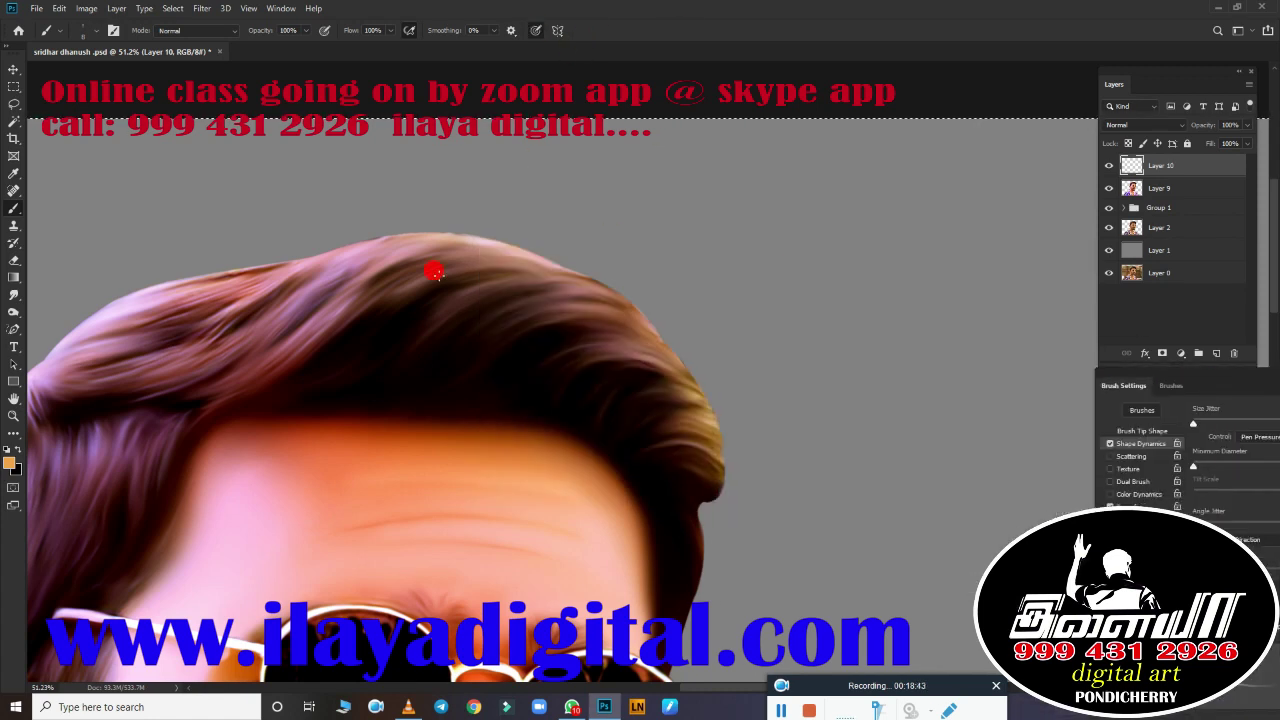
scroll(580, 377, up, 2)
scroll(608, 254, up, 2)
scroll(655, 366, up, 1)
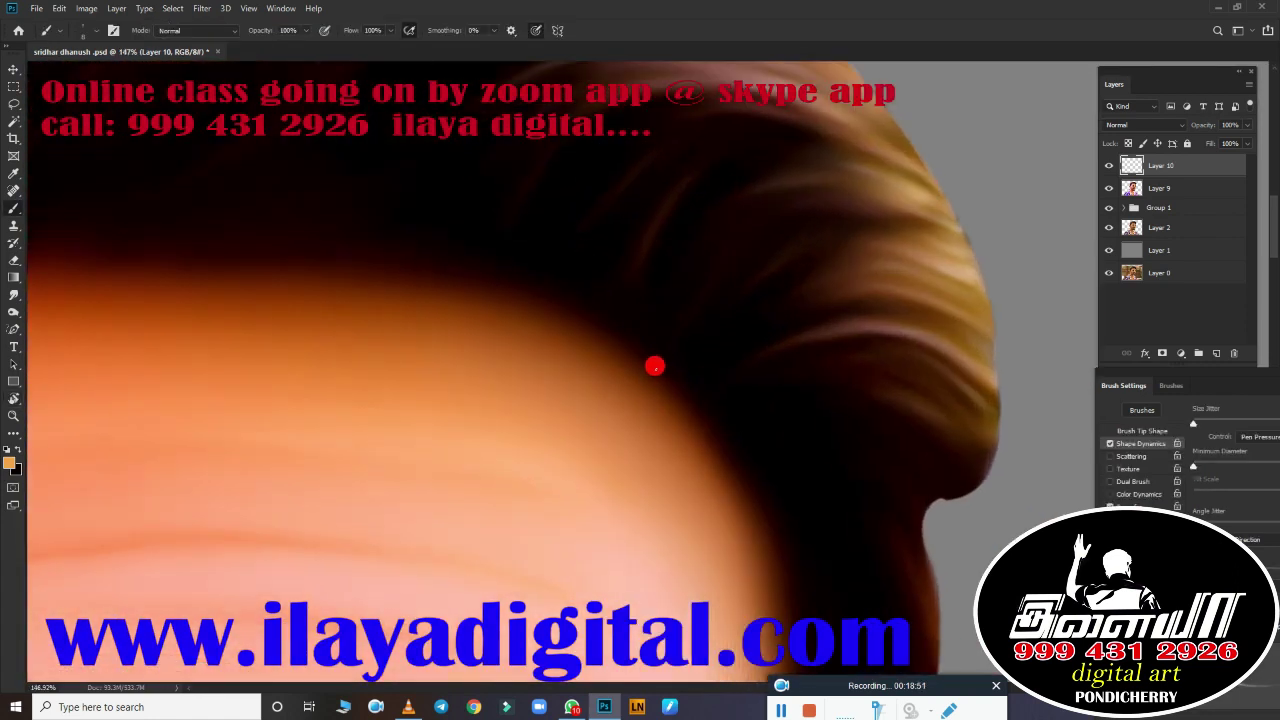
Step: Make test strokes across the dark hair, then select all and delete them
drag(480, 330, 560, 520)
mouse_move(300, 300)
mouse_down()
mouse_move(700, 370)
mouse_move(314, 314)
mouse_move(735, 305)
mouse_up()
scroll(628, 491, down, 3)
mouse_move(320, 360)
mouse_down()
mouse_move(400, 423)
mouse_move(434, 189)
mouse_move(743, 234)
mouse_up()
scroll(400, 423, up, 3)
drag(650, 352, 958, 160)
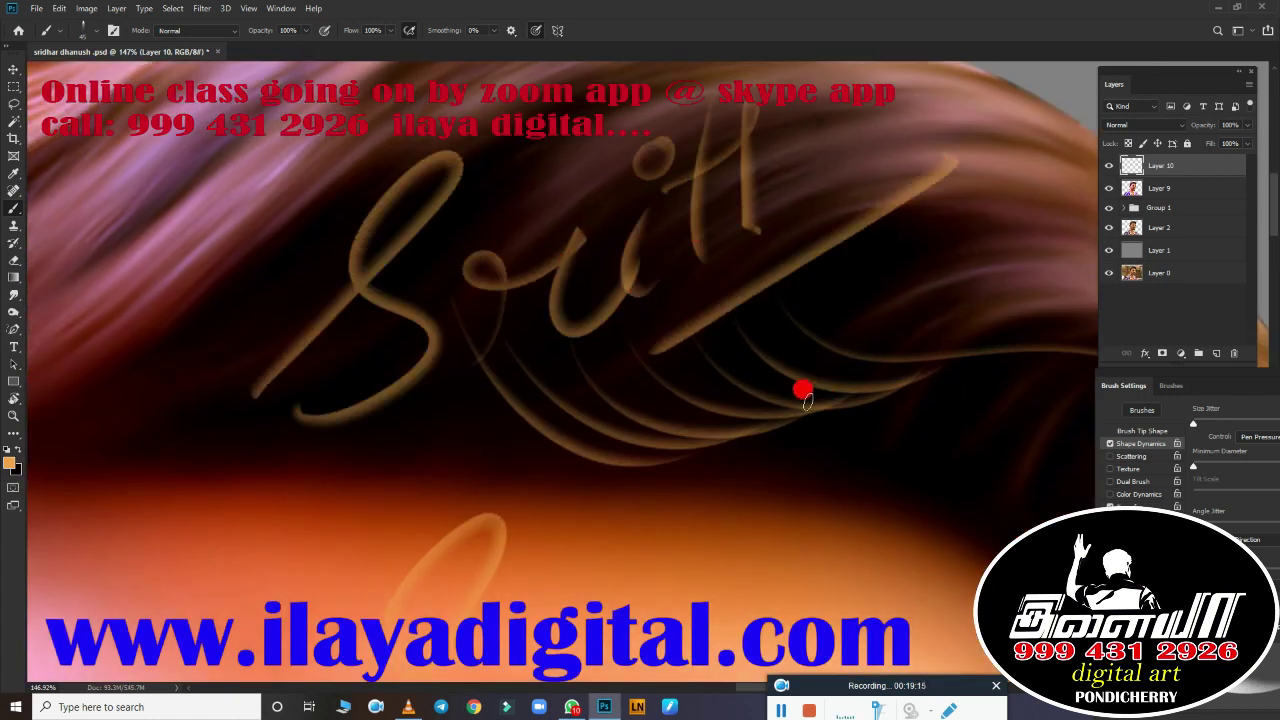
key(ctrl+a)
key(Delete)
Step: Paint thin light strands across the hair and along the head's edge
mouse_move(243, 275)
mouse_down()
mouse_move(457, 360)
mouse_move(586, 291)
mouse_up()
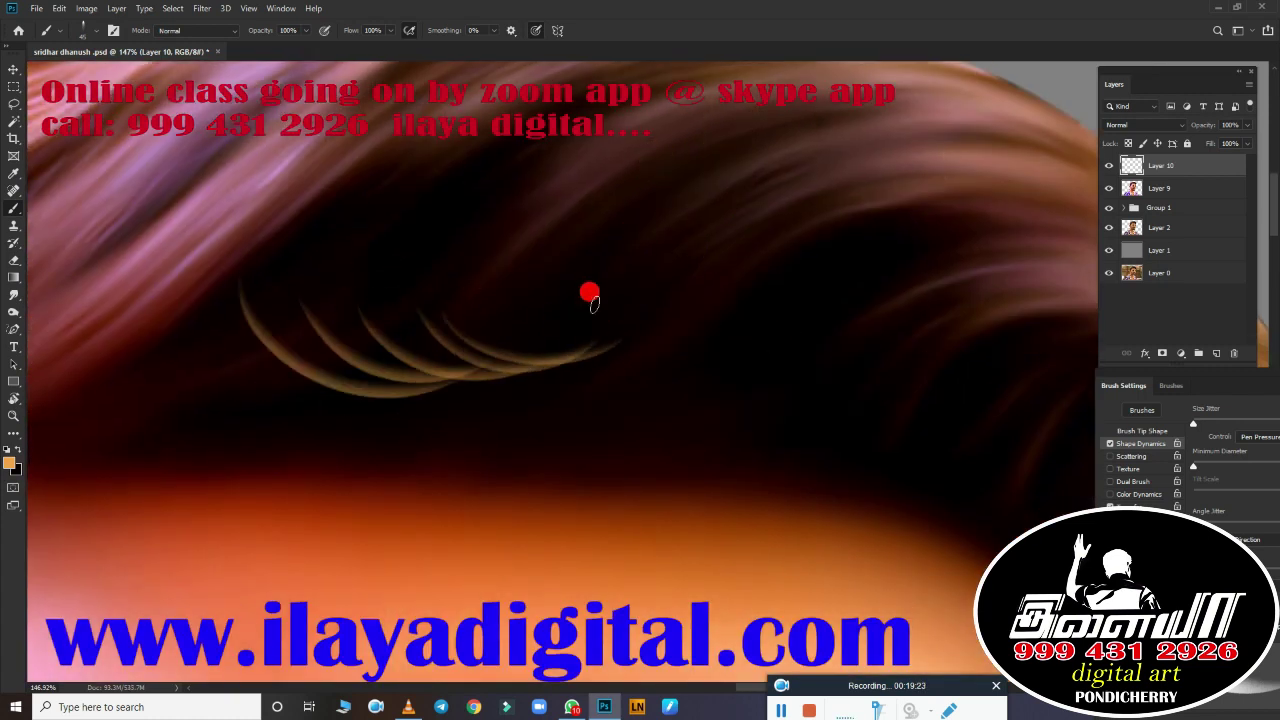
scroll(760, 420, right, 5)
mouse_move(470, 412)
mouse_down()
mouse_move(675, 418)
mouse_move(689, 363)
mouse_up()
scroll(620, 320, down, 3)
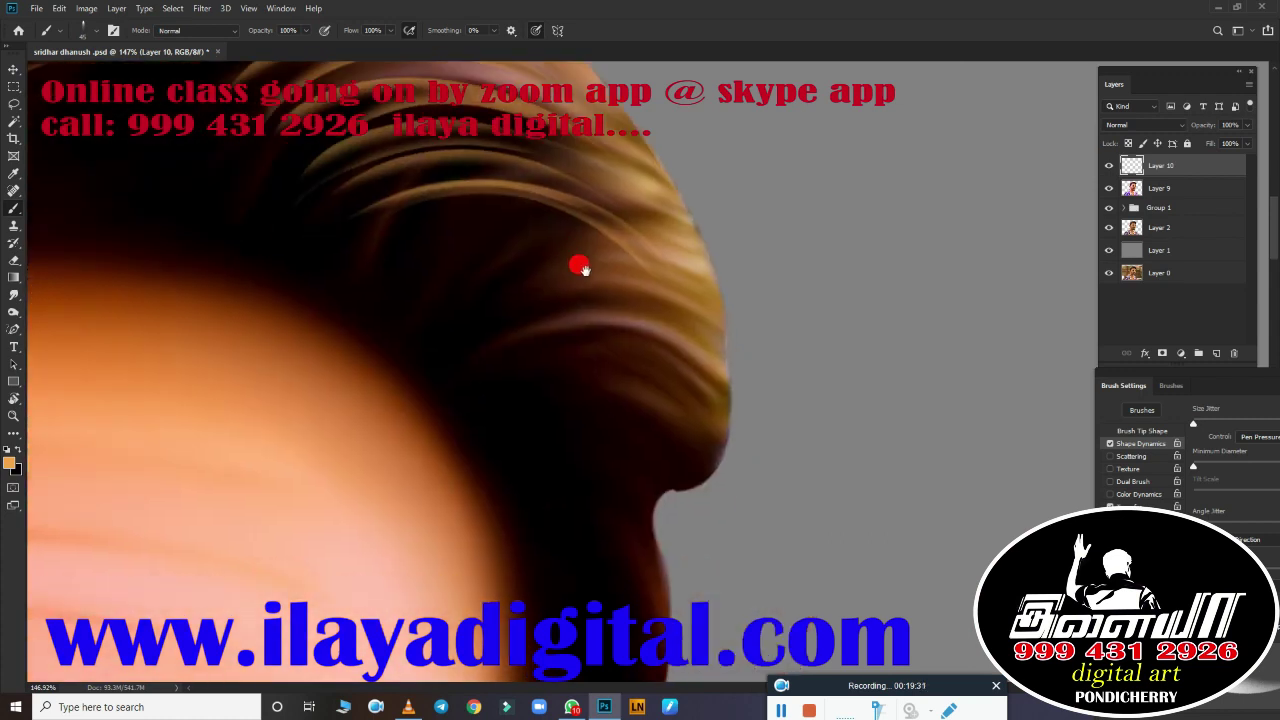
drag(577, 266, 591, 274)
scroll(762, 290, down, 3)
scroll(609, 457, up, 2)
Step: Rotate the canvas to follow the hair direction and paint light strands across it
key(r)
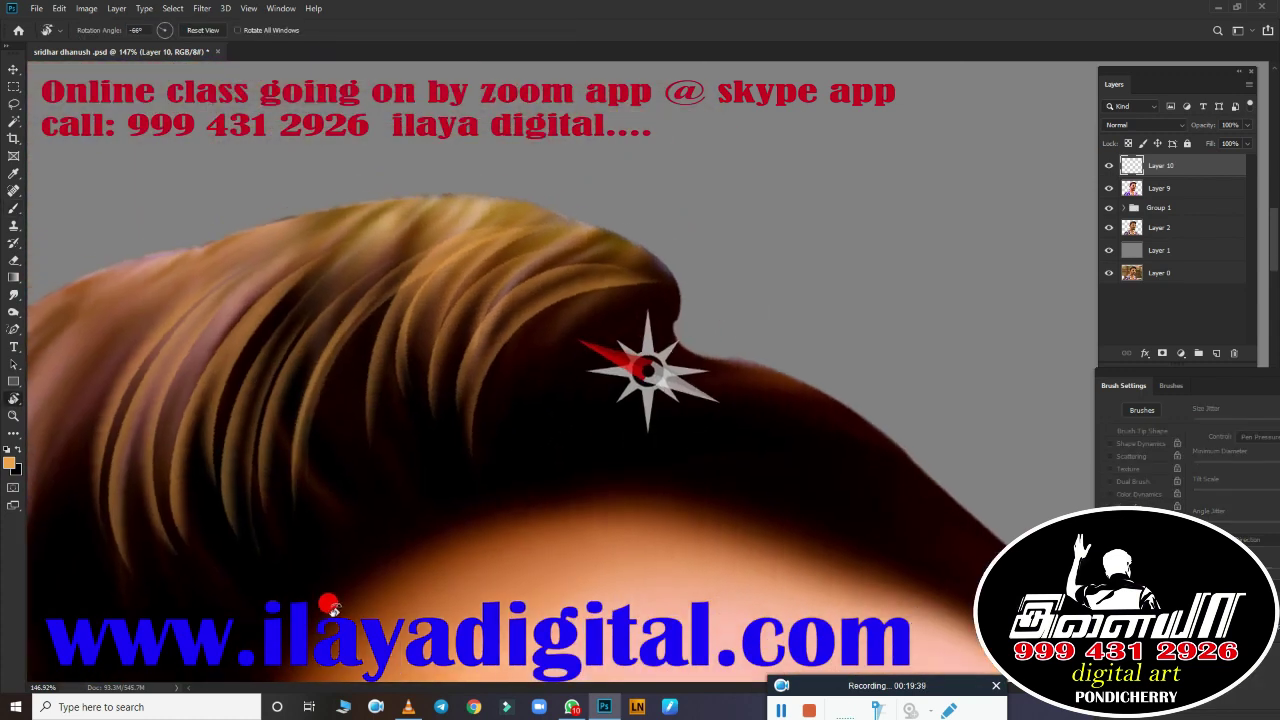
drag(643, 357, 783, 414)
key(b)
scroll(264, 338, up, 1)
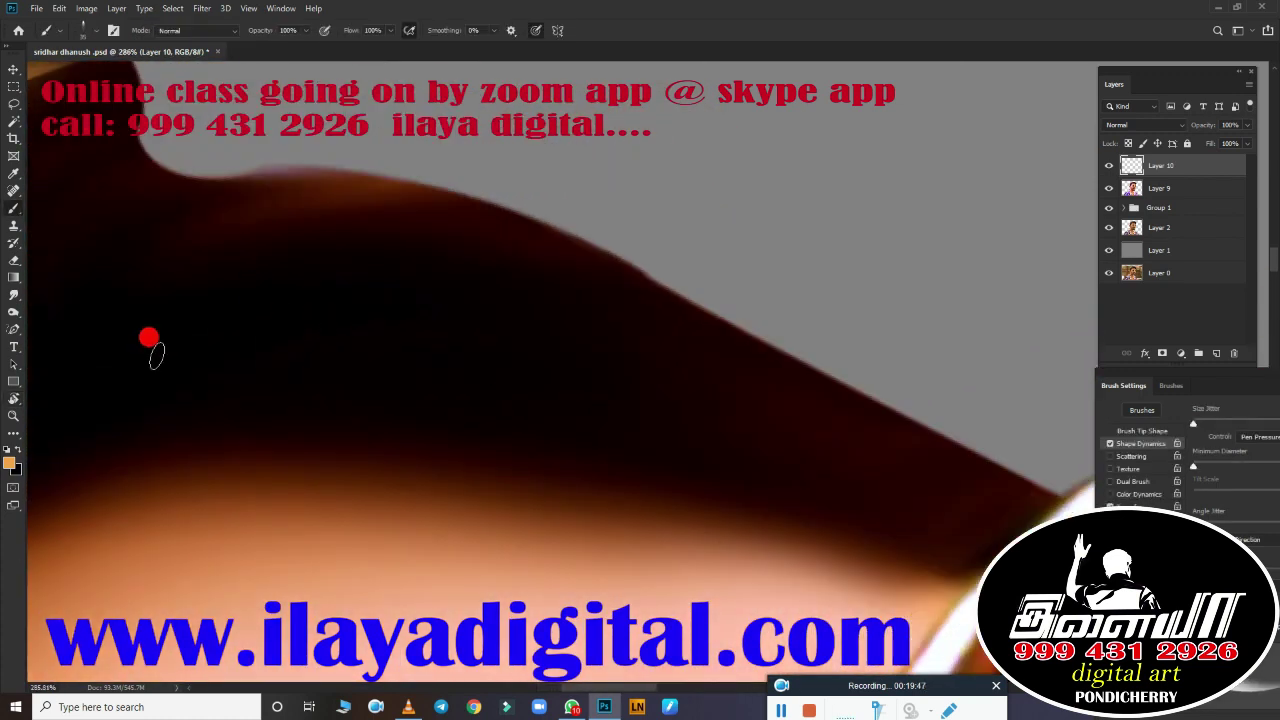
drag(600, 240, 150, 190)
drag(320, 360, 860, 470)
Step: Add more golden strands along the hairline across the top of the head
drag(230, 340, 860, 490)
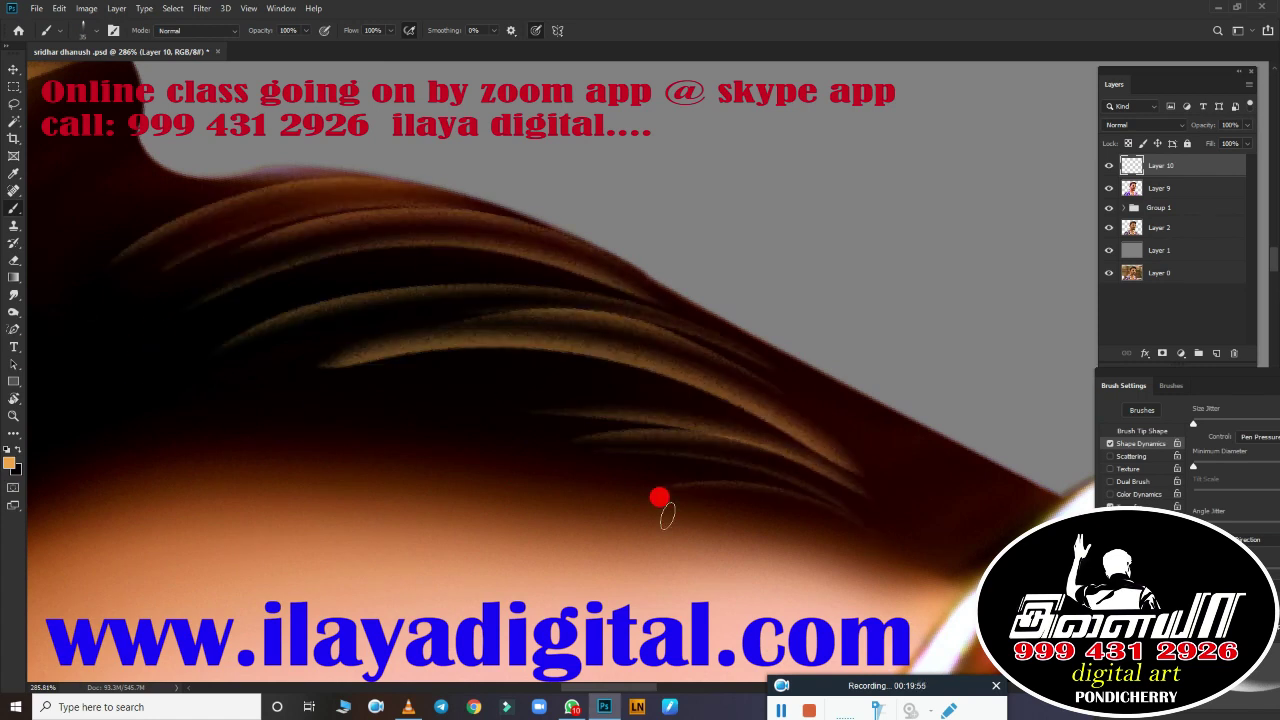
drag(800, 430, 990, 520)
drag(757, 417, 934, 440)
drag(556, 446, 62, 362)
scroll(506, 417, down, 1)
drag(482, 490, 206, 189)
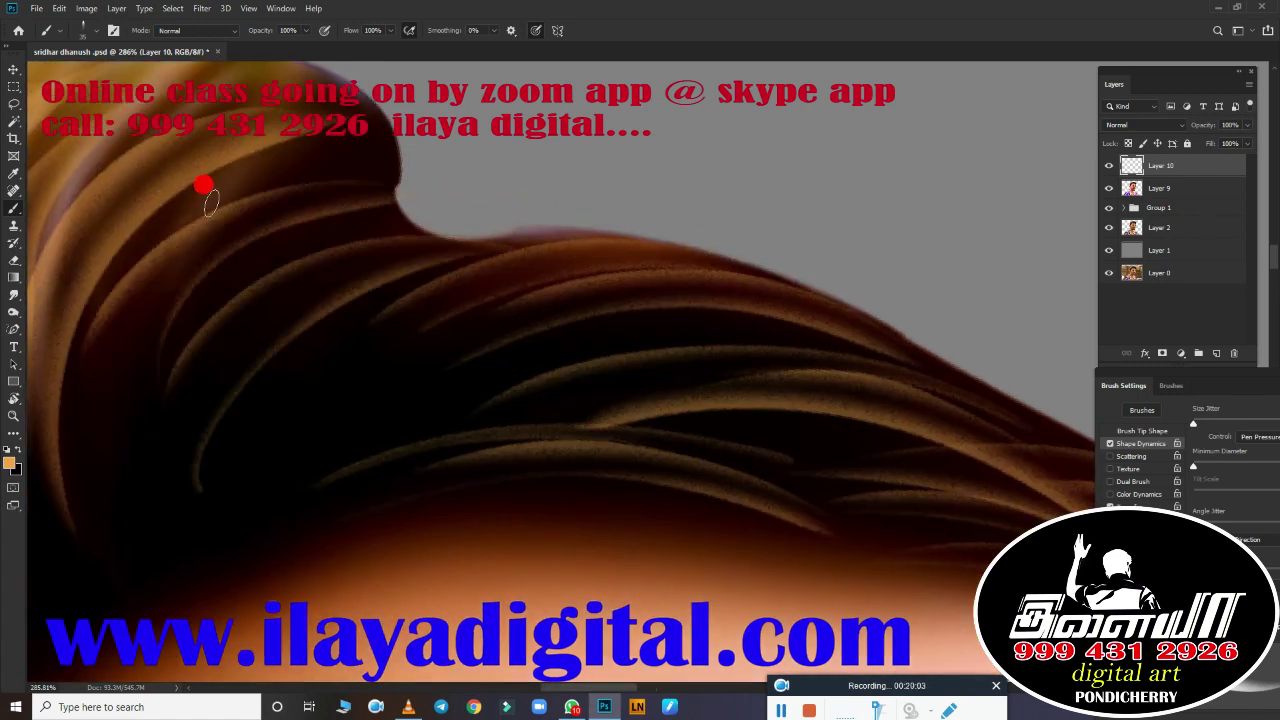
scroll(710, 537, down, 4)
scroll(817, 194, down, 2)
scroll(748, 452, down, 1)
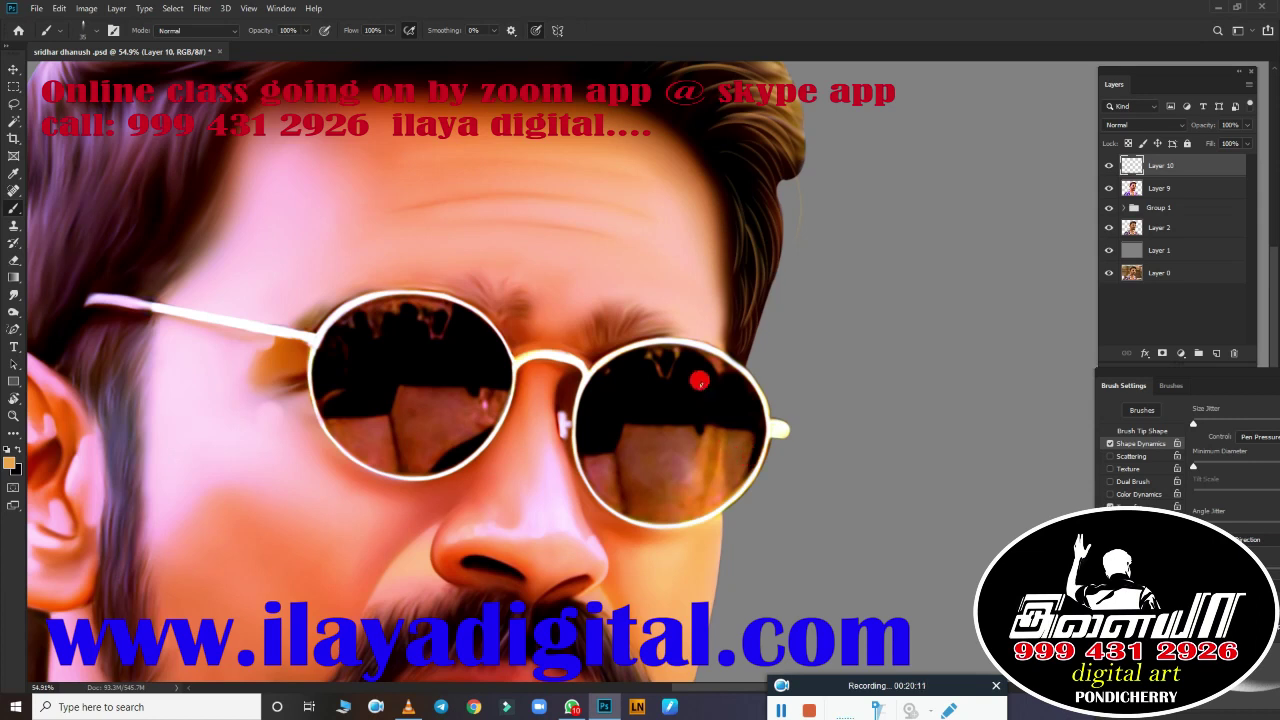
scroll(699, 381, up, 2)
Step: Dismiss the Lazy Nezumi Pro smoothing settings and rotate the canvas to about -92°
scroll(677, 306, up, 1)
click(637, 707)
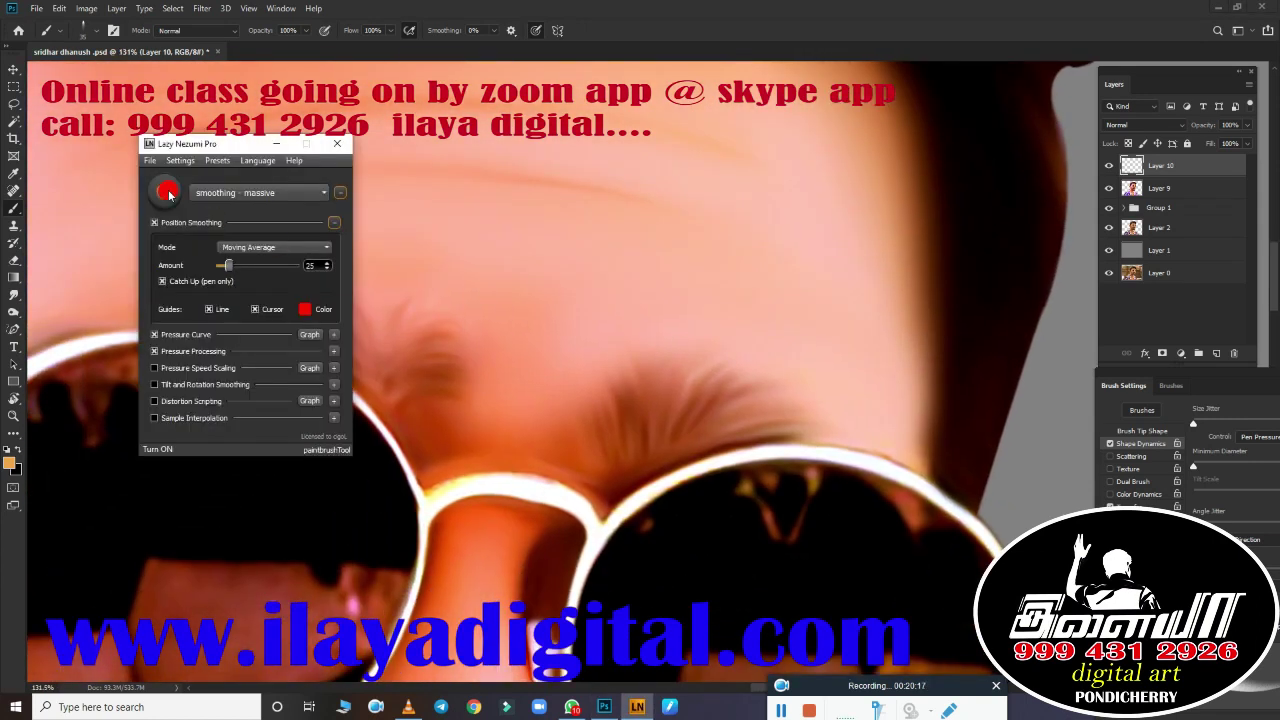
click(284, 147)
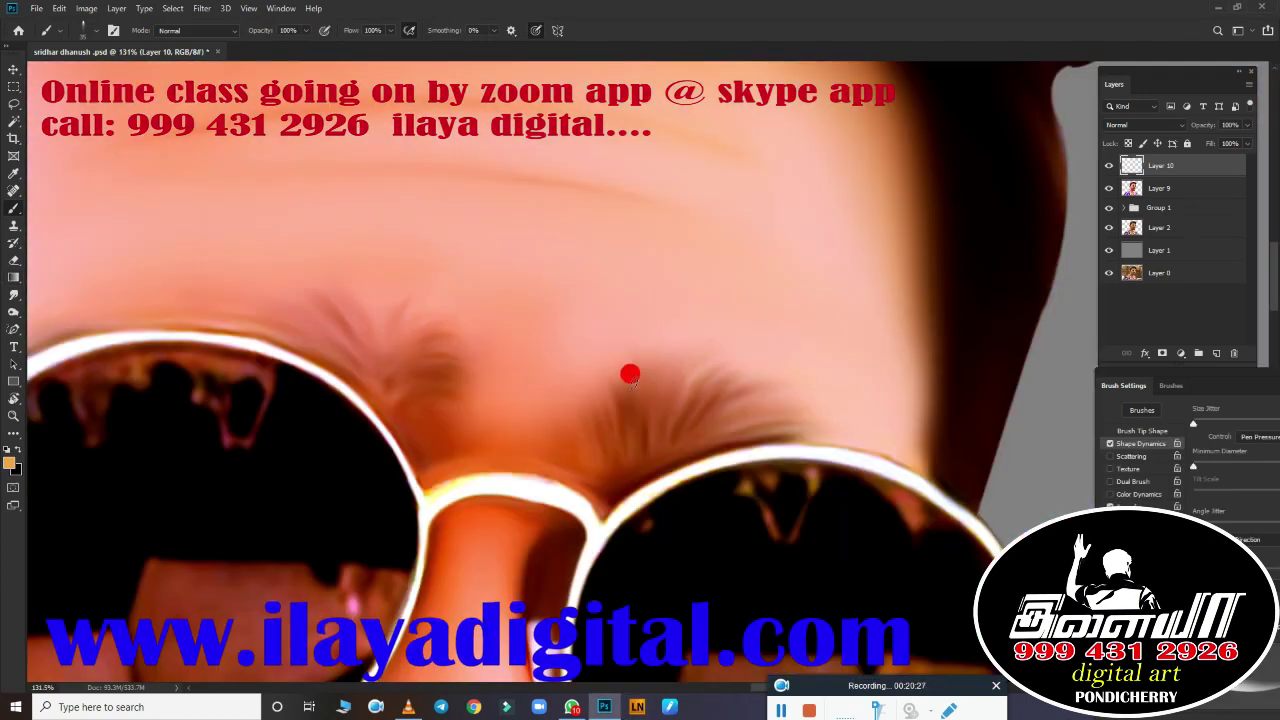
key(r)
mouse_move(629, 374)
mouse_down()
mouse_move(403, 314)
mouse_move(686, 234)
mouse_up()
scroll(686, 234, up, 2)
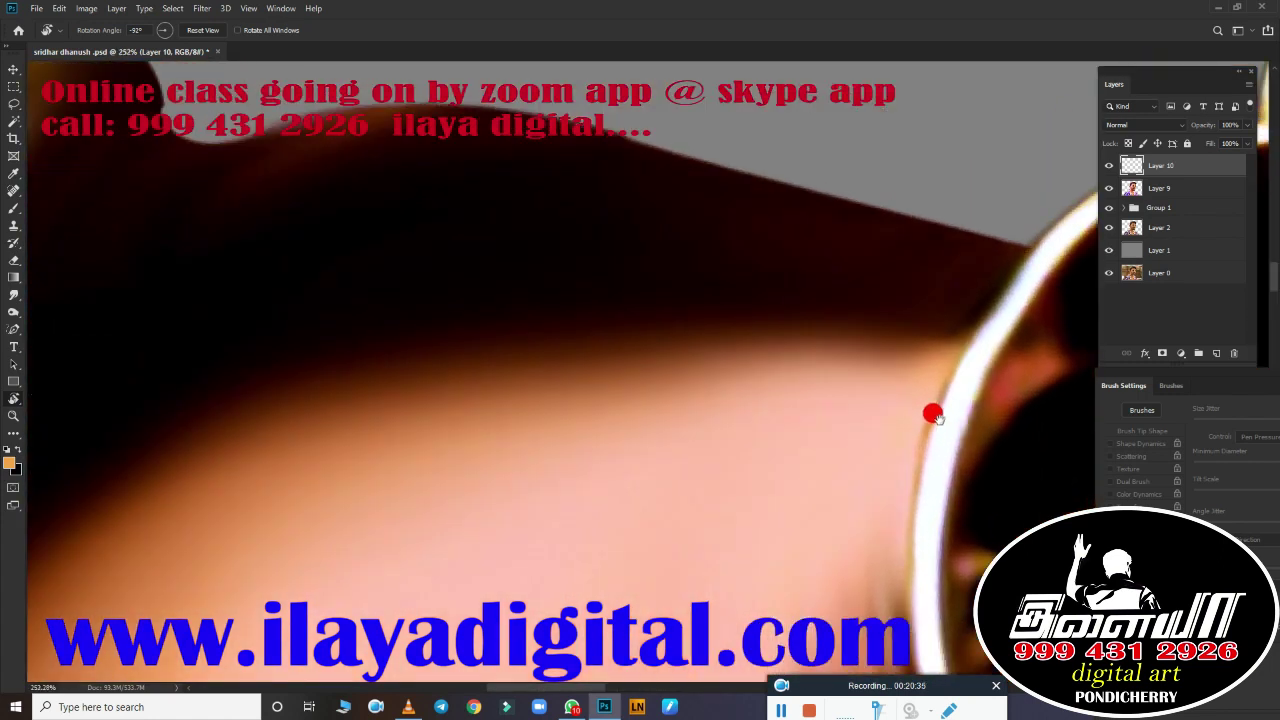
drag(932, 413, 266, 429)
Step: Paint six curved test strands above the forehead, then undo them
key(b)
drag(216, 274, 560, 240)
drag(292, 280, 806, 309)
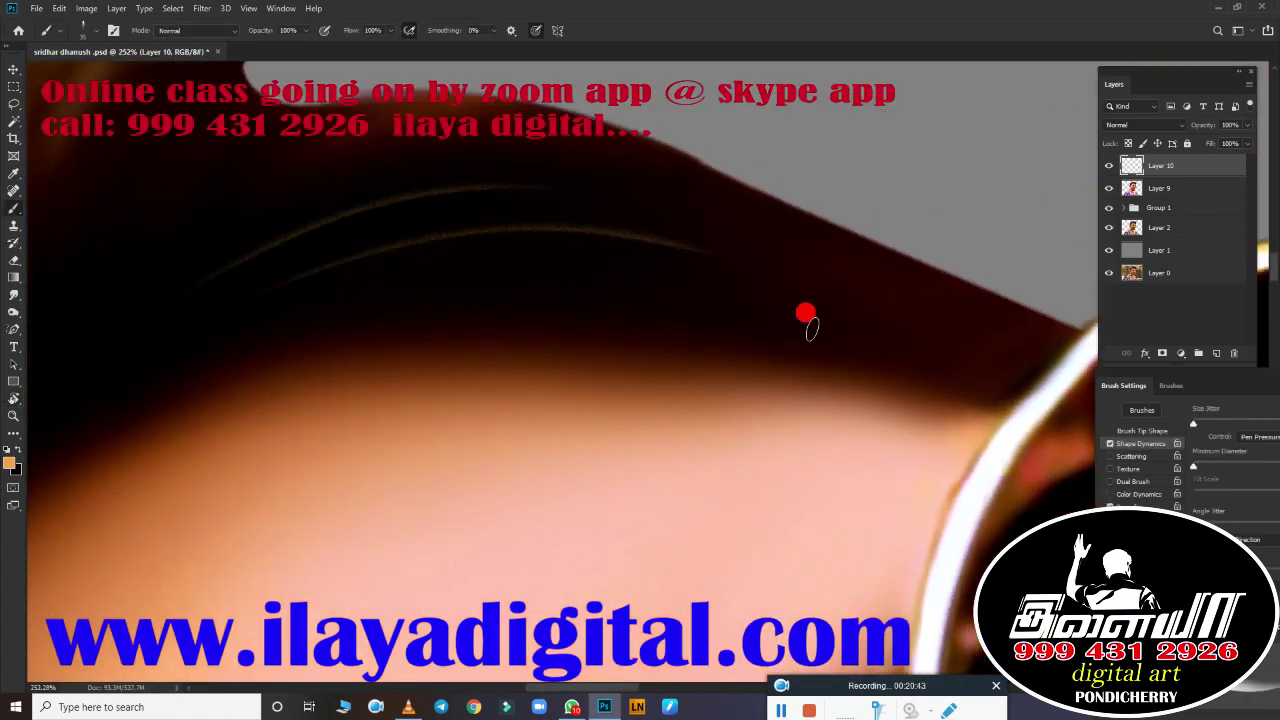
drag(362, 340, 830, 330)
drag(380, 342, 943, 394)
drag(406, 374, 840, 370)
drag(806, 400, 537, 421)
key(ctrl+z)
key(ctrl+z)
key(ctrl+z)
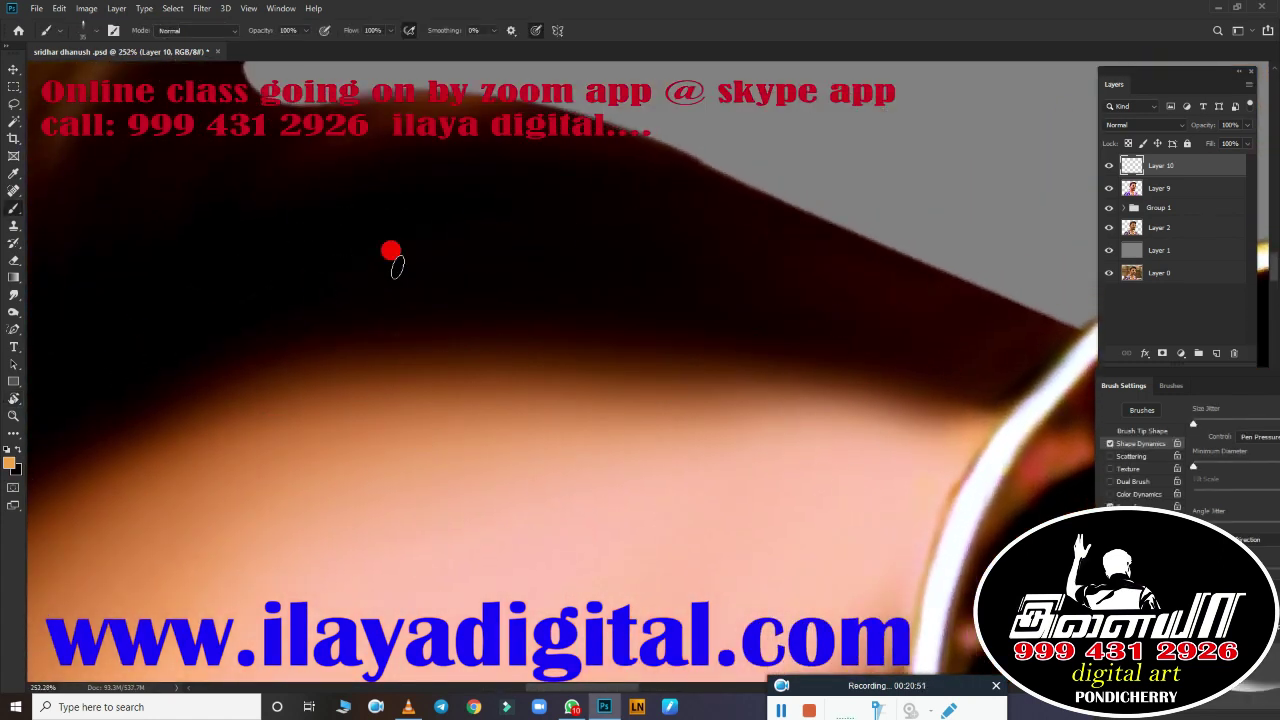
Step: Try a scattering brush preset, painting long orange strands across the hair
right_click(418, 272)
double_click(689, 466)
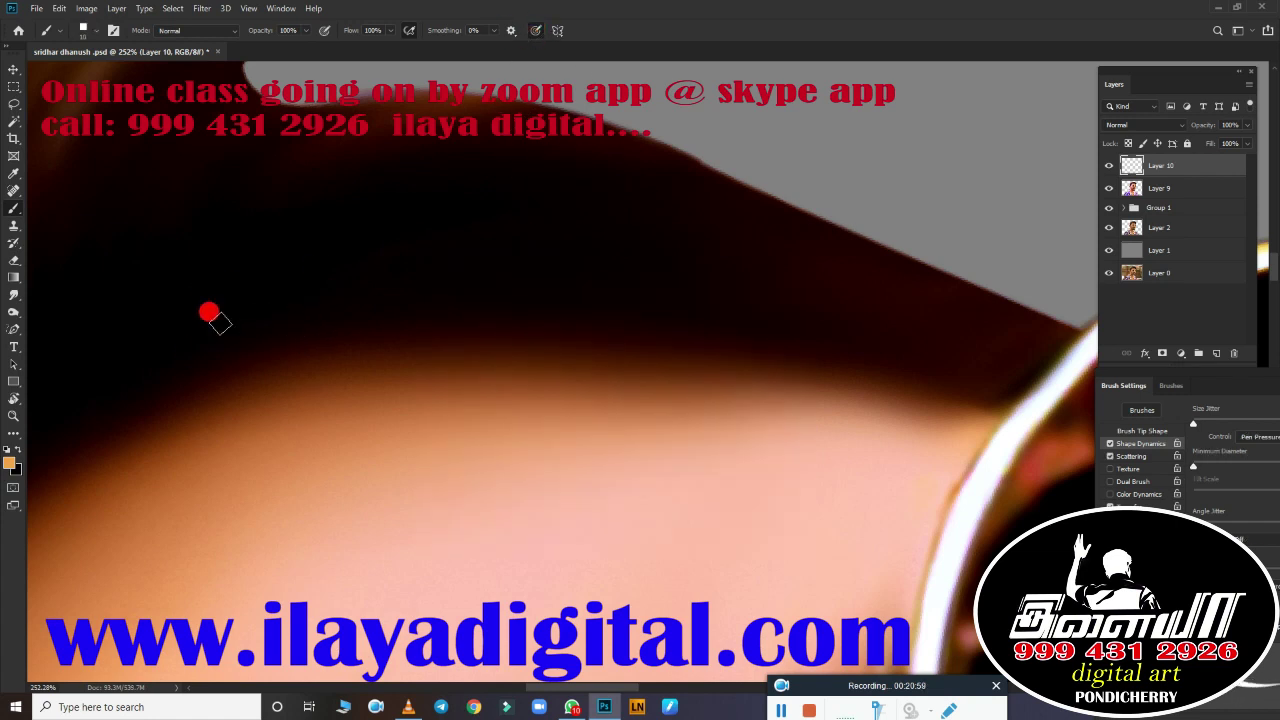
drag(385, 248, 778, 238)
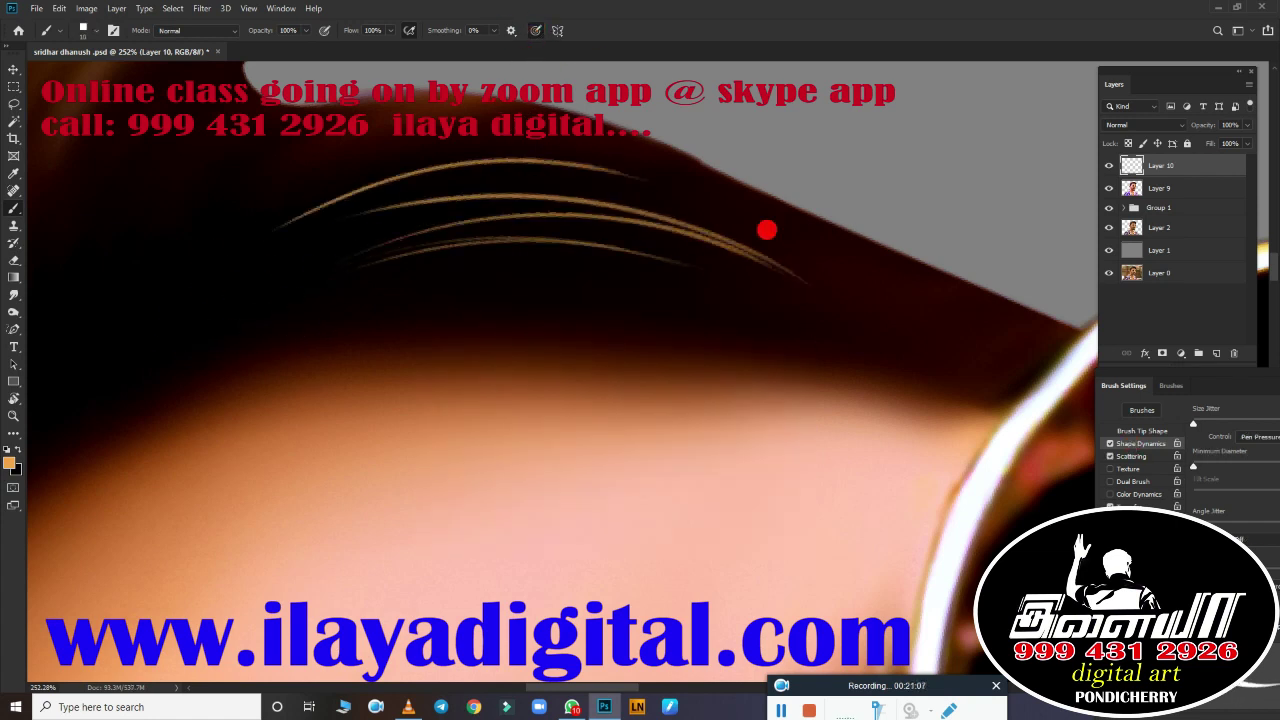
drag(400, 295, 798, 358)
drag(470, 250, 930, 366)
drag(383, 226, 956, 334)
drag(132, 228, 400, 140)
Step: Test two more brush presets with orange strands across the hair and face
right_click(460, 335)
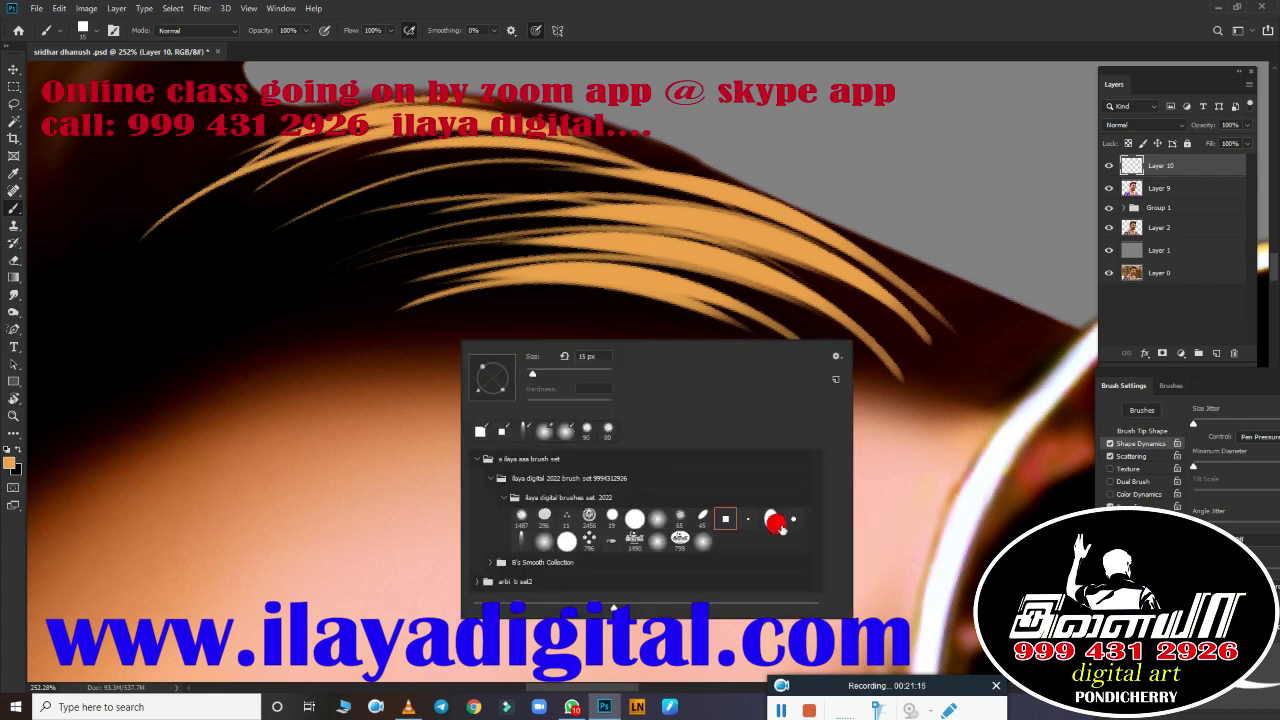
click(497, 84)
drag(170, 440, 720, 330)
drag(125, 240, 560, 210)
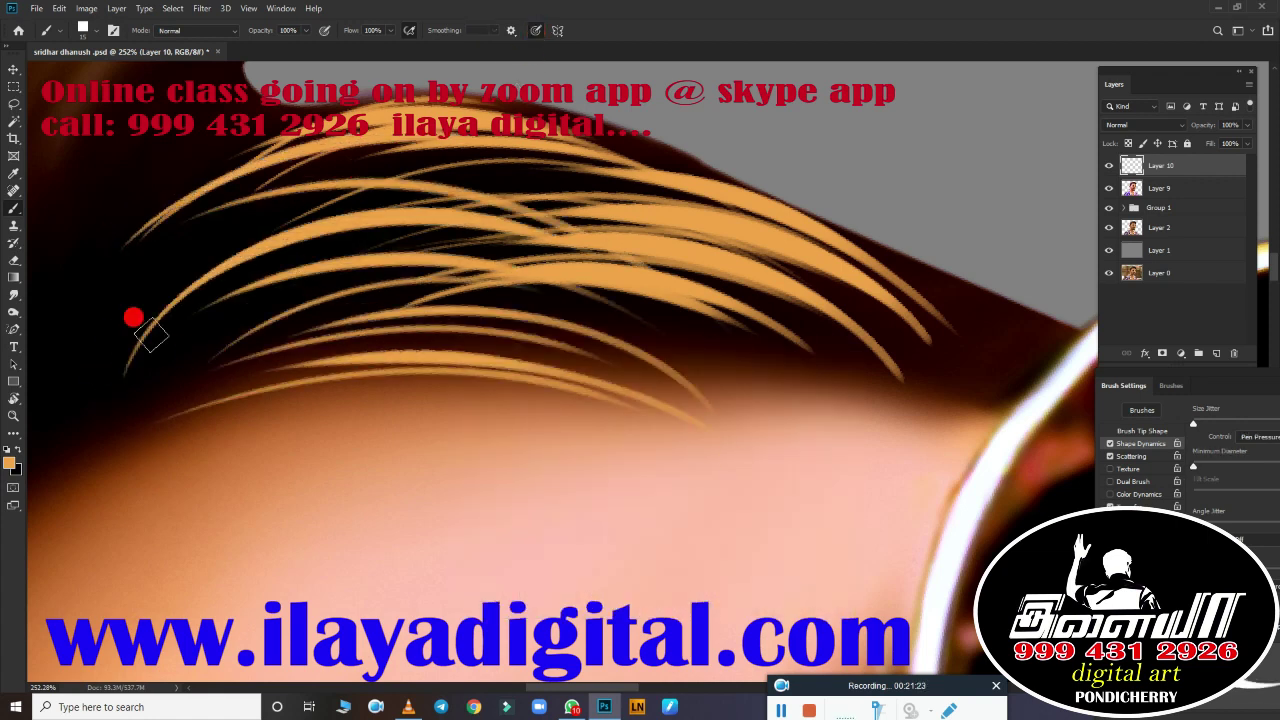
drag(175, 470, 590, 520)
right_click(480, 322)
double_click(789, 429)
drag(200, 386, 600, 455)
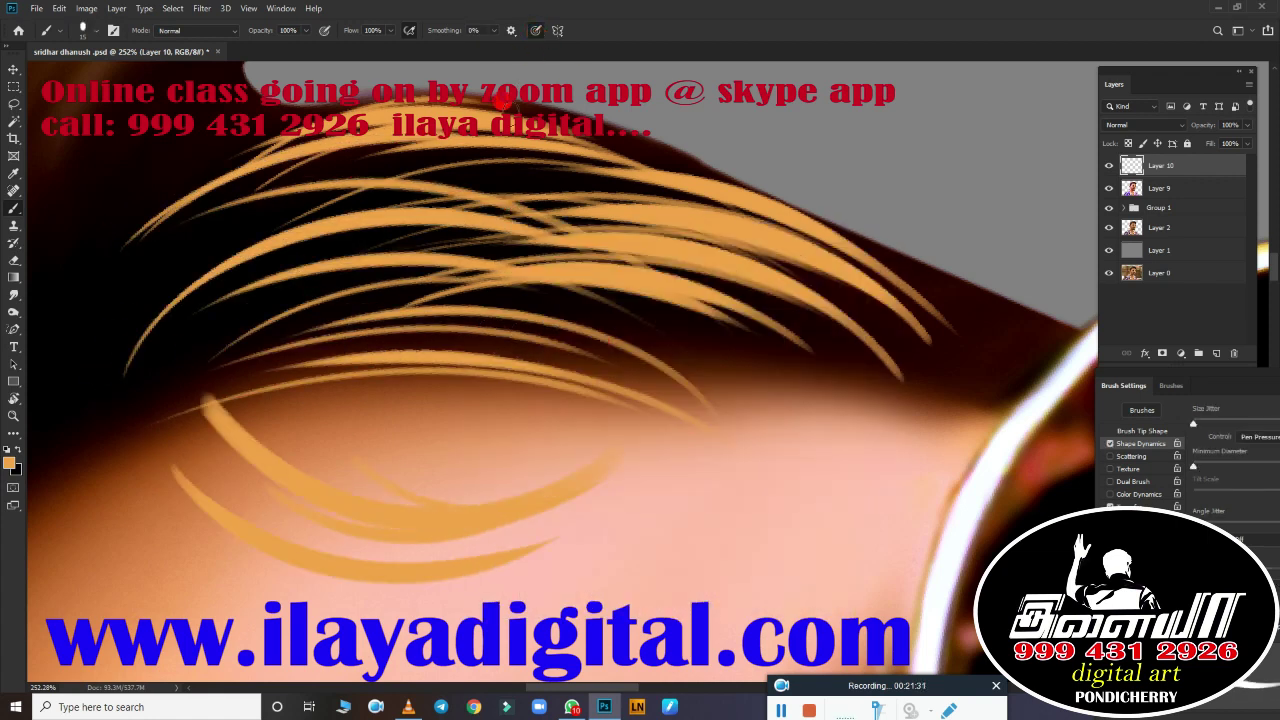
drag(85, 255, 437, 97)
drag(384, 340, 680, 378)
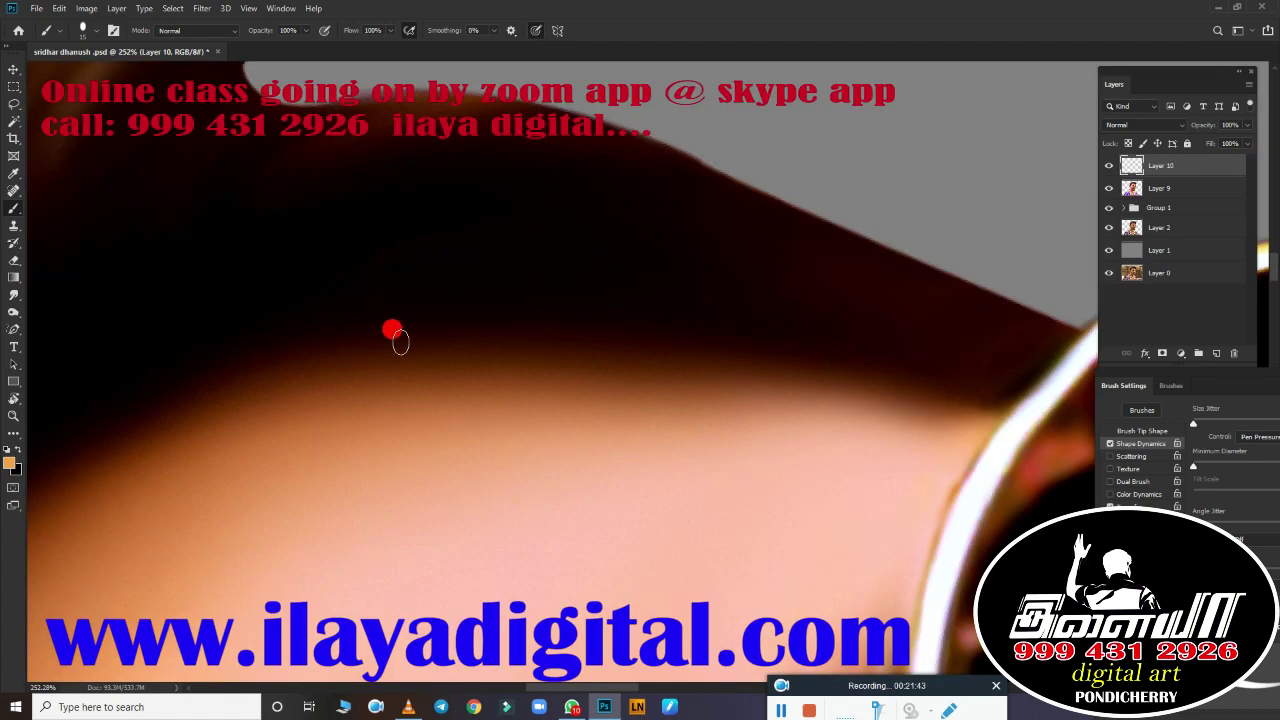
Step: Switch to a brush without pressure control and paint thin brown strands along the hair edge
right_click(398, 340)
double_click(520, 360)
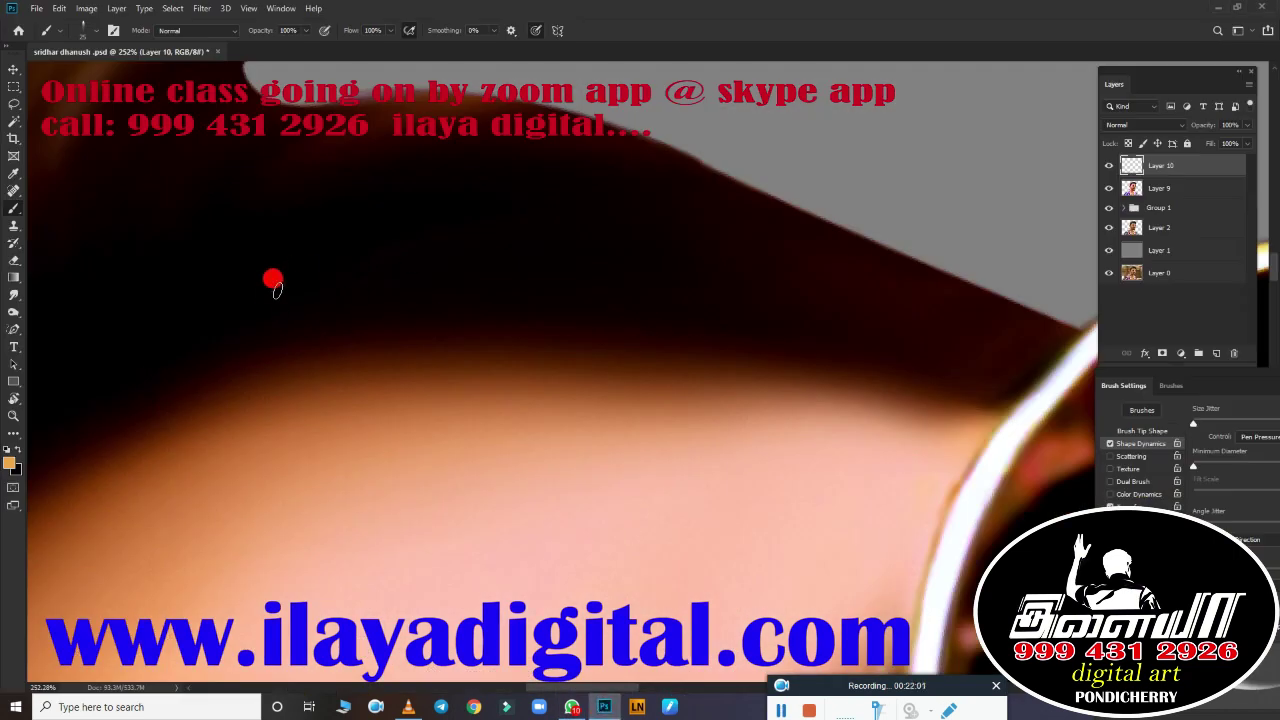
mouse_move(290, 268)
mouse_down()
mouse_move(720, 243)
mouse_move(794, 251)
mouse_up()
drag(330, 235, 645, 150)
drag(290, 110, 570, 125)
mouse_move(412, 293)
mouse_down()
mouse_move(663, 200)
mouse_move(509, 229)
mouse_up()
mouse_move(697, 251)
mouse_down()
mouse_move(774, 248)
mouse_move(545, 325)
mouse_up()
Step: Reset the canvas rotation to upright and paint more thin brown hair strands
key(r)
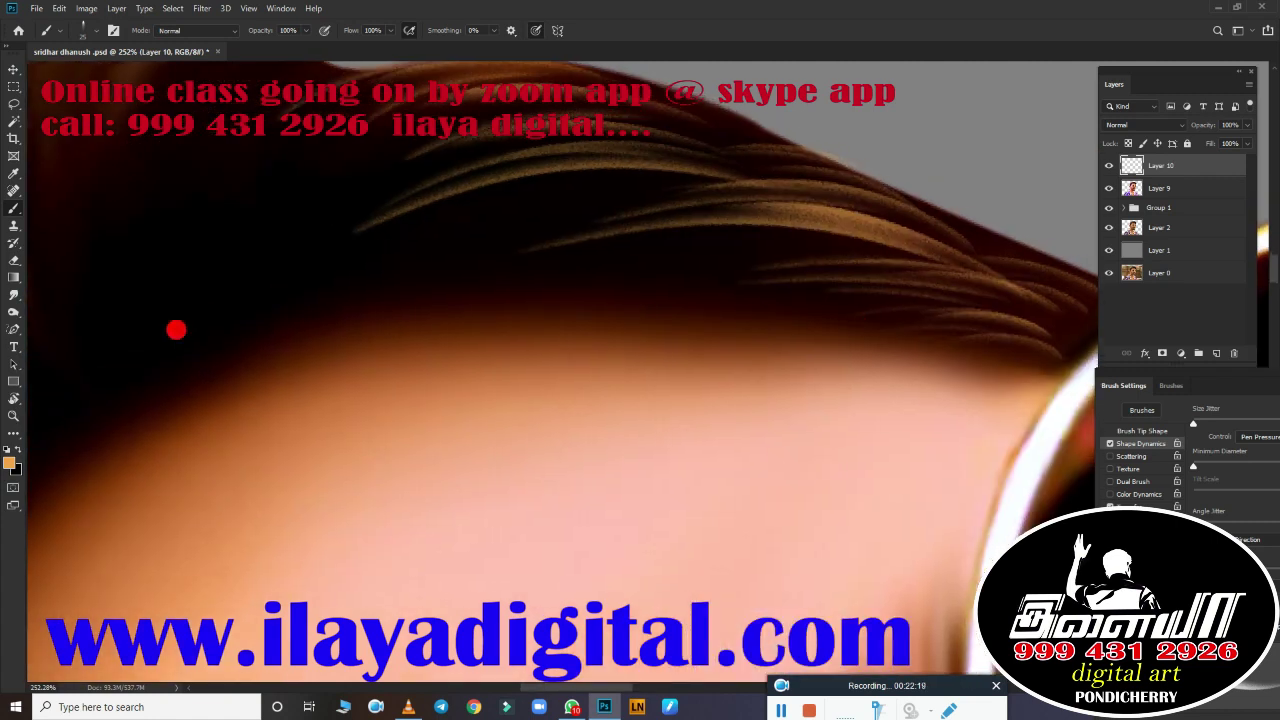
key(ctrl+0)
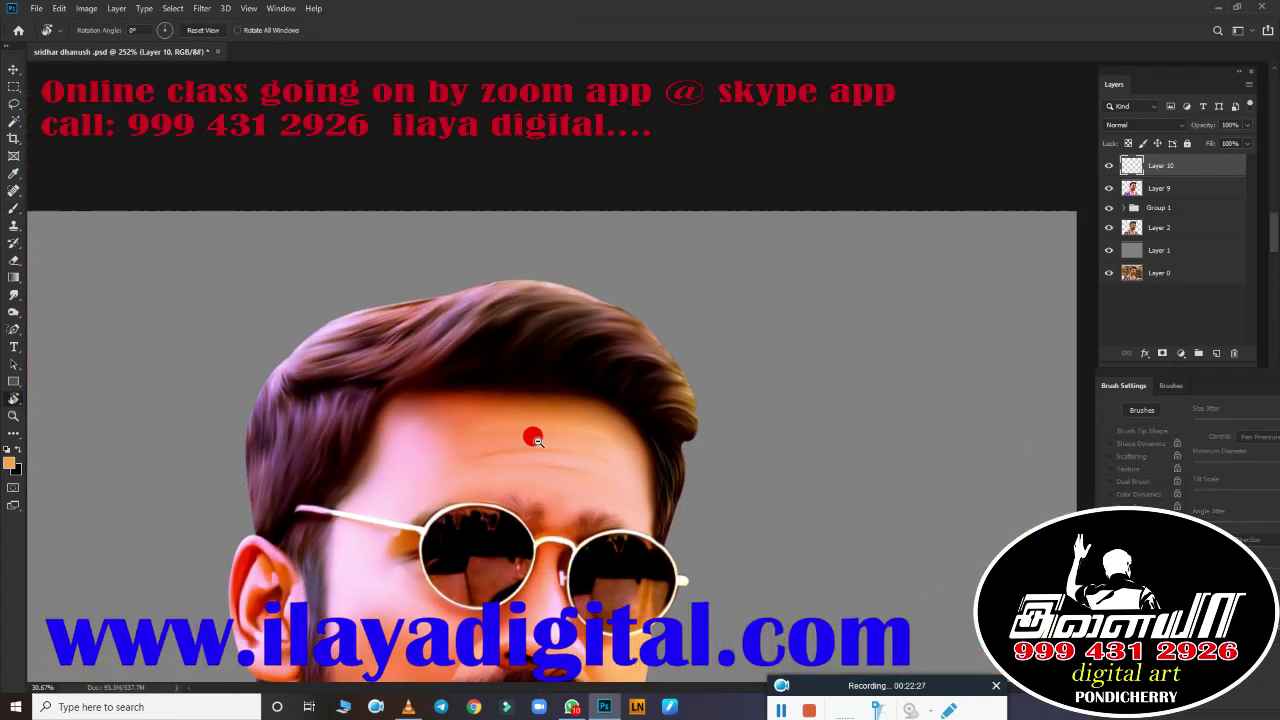
scroll(597, 414, up, 5)
mouse_move(367, 240)
mouse_down()
mouse_move(483, 180)
mouse_move(414, 254)
mouse_move(486, 286)
mouse_move(558, 362)
mouse_up()
scroll(686, 486, down, 3)
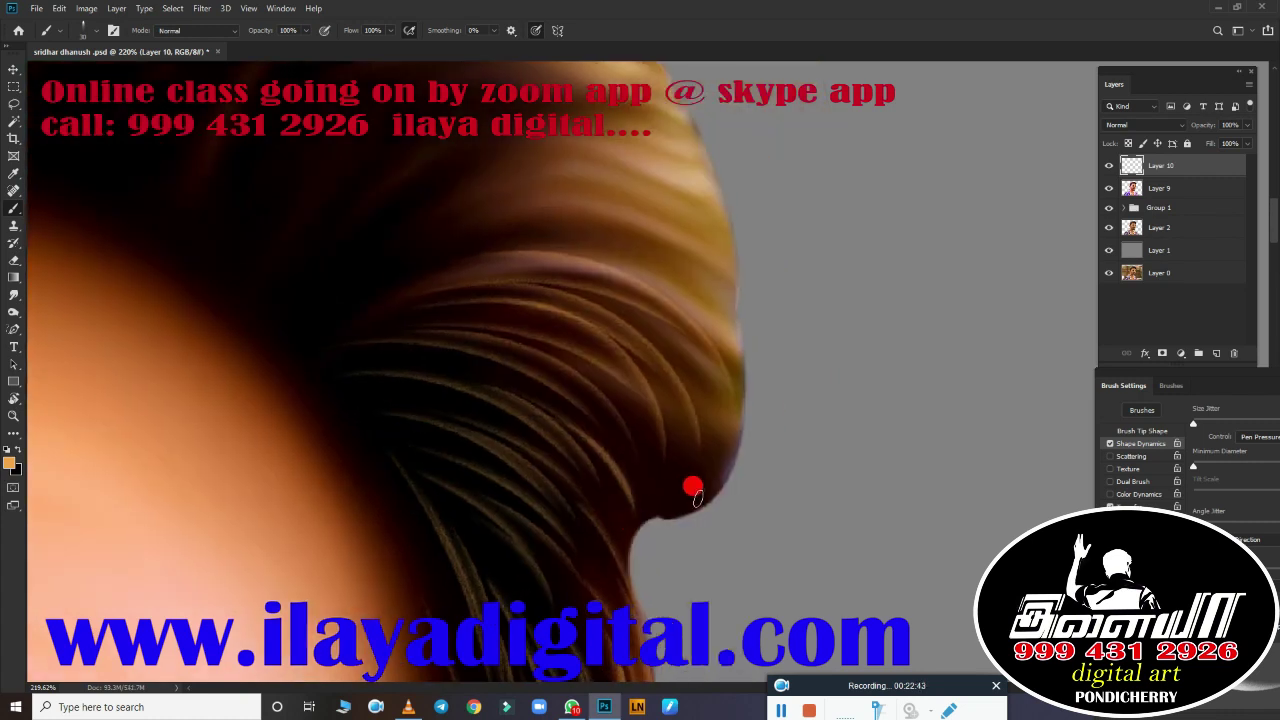
scroll(514, 400, up, 3)
Step: Tilt the view to follow the hair's curve and paint four light-brown strands
key(r)
mouse_move(471, 428)
mouse_down()
mouse_move(545, 397)
mouse_move(511, 366)
mouse_up()
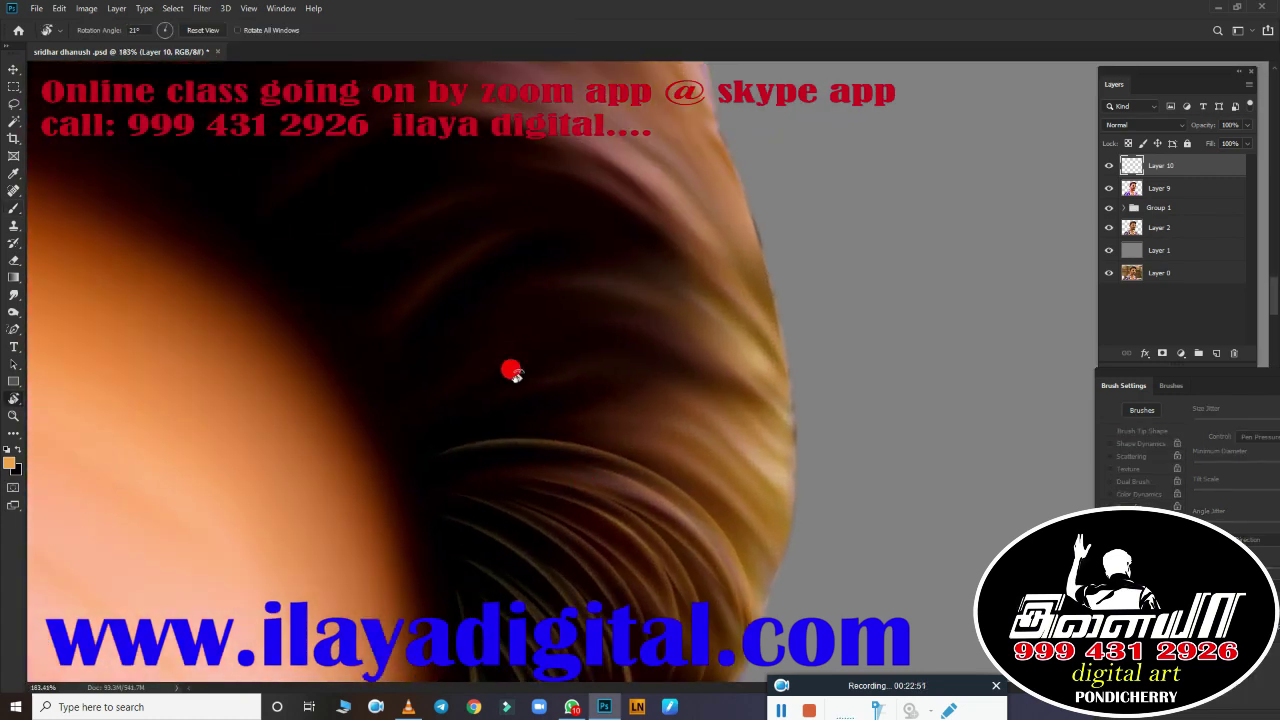
drag(420, 364, 745, 402)
drag(449, 346, 706, 300)
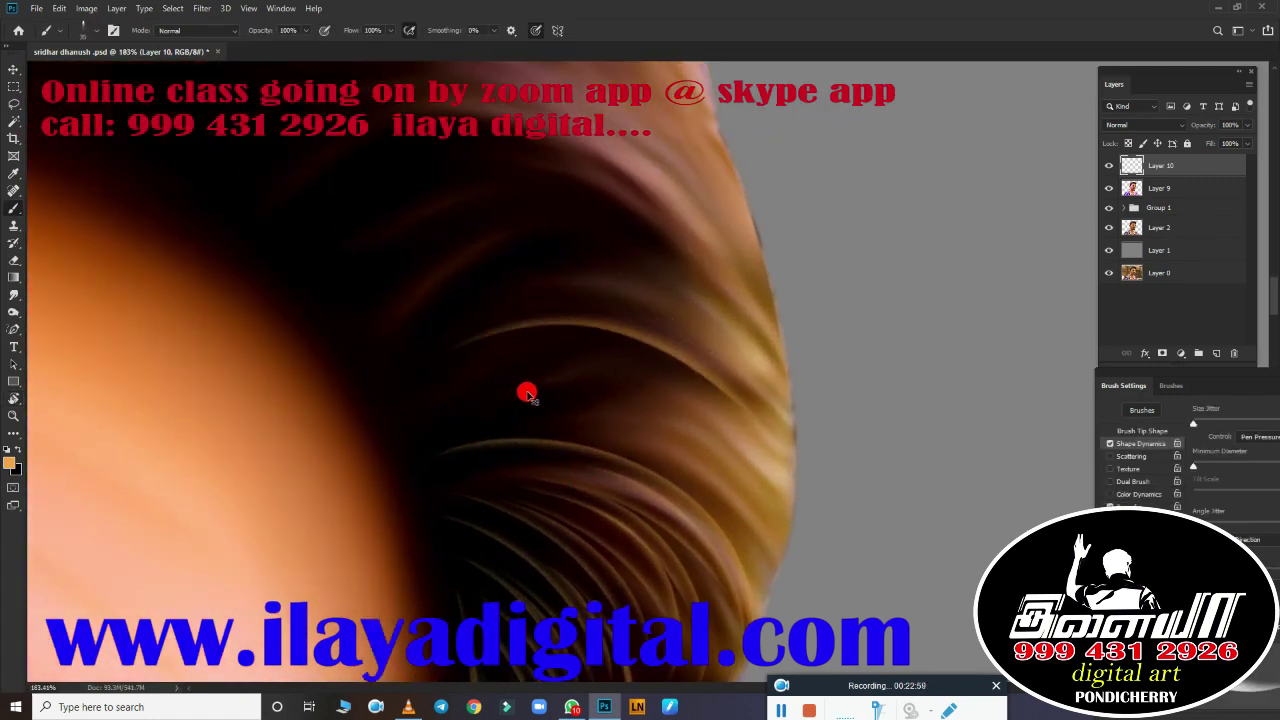
drag(526, 391, 682, 300)
drag(411, 274, 739, 342)
Step: Turn the view toward the hair's outer edge and back, adding more light strands
drag(486, 374, 306, 437)
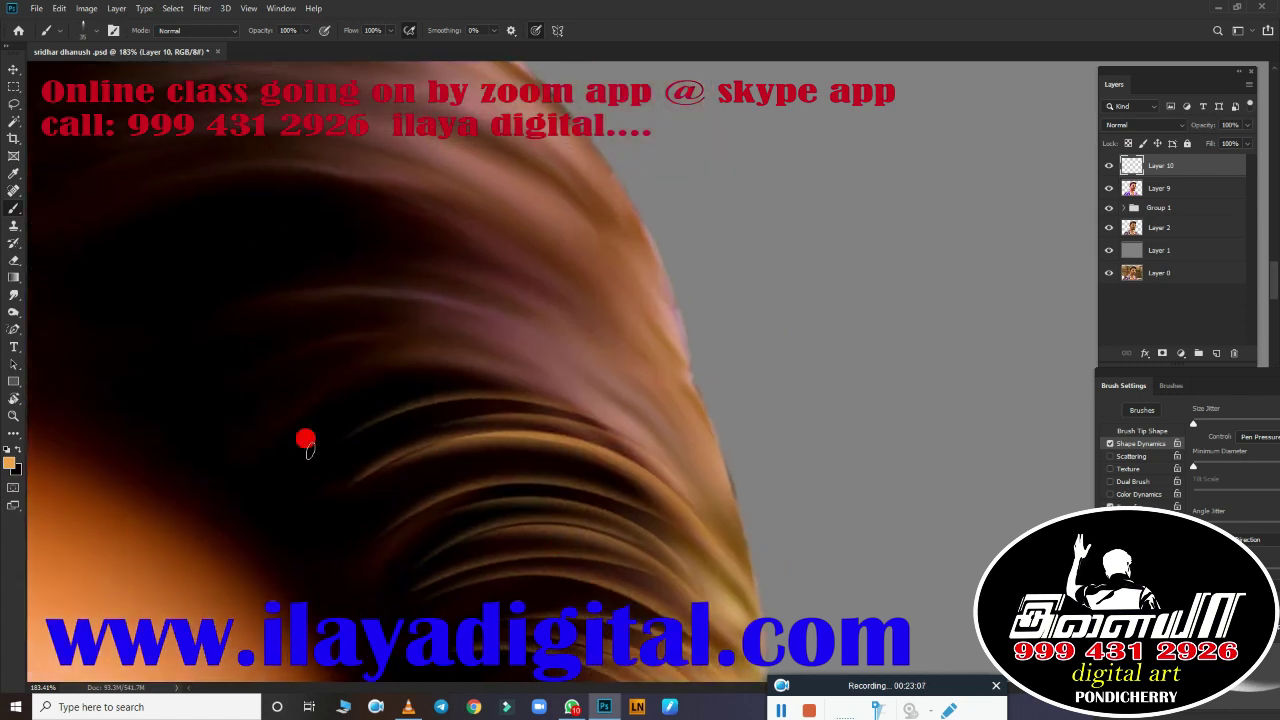
drag(531, 457, 694, 557)
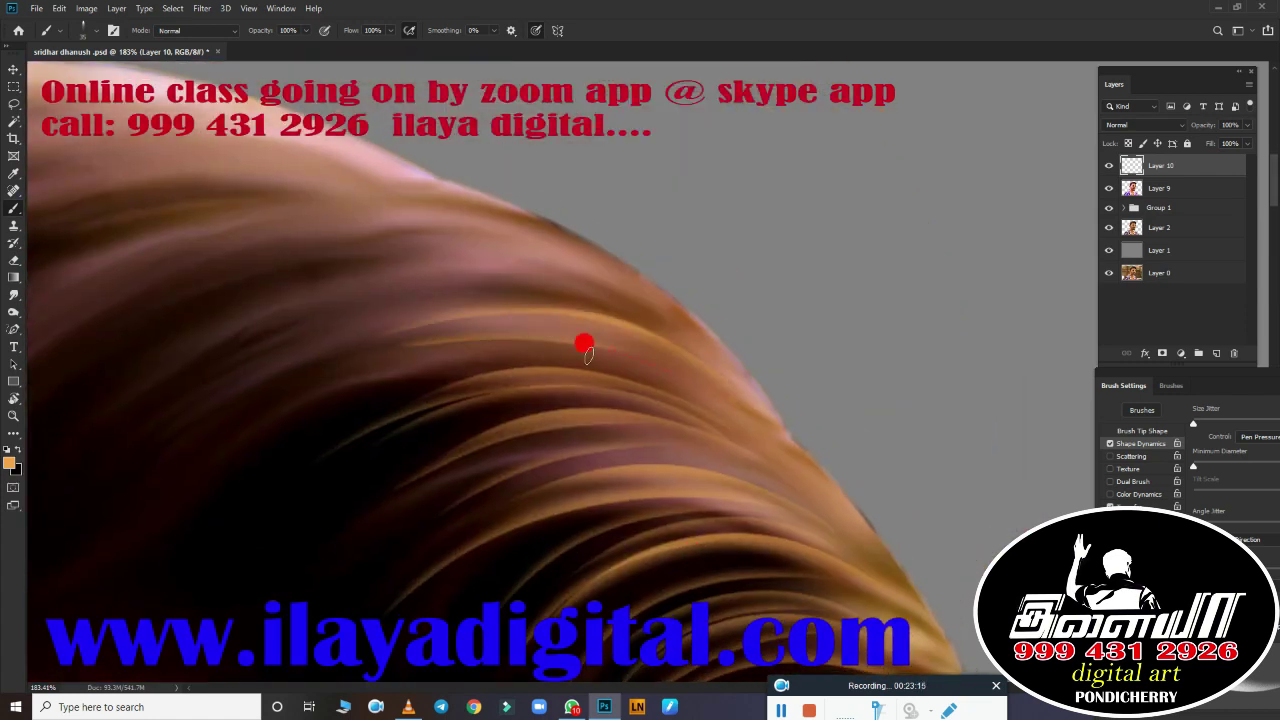
mouse_move(586, 346)
mouse_down()
mouse_move(677, 331)
mouse_move(624, 370)
mouse_up()
scroll(624, 370, down, 3)
scroll(624, 370, up, 2)
scroll(386, 357, up, 2)
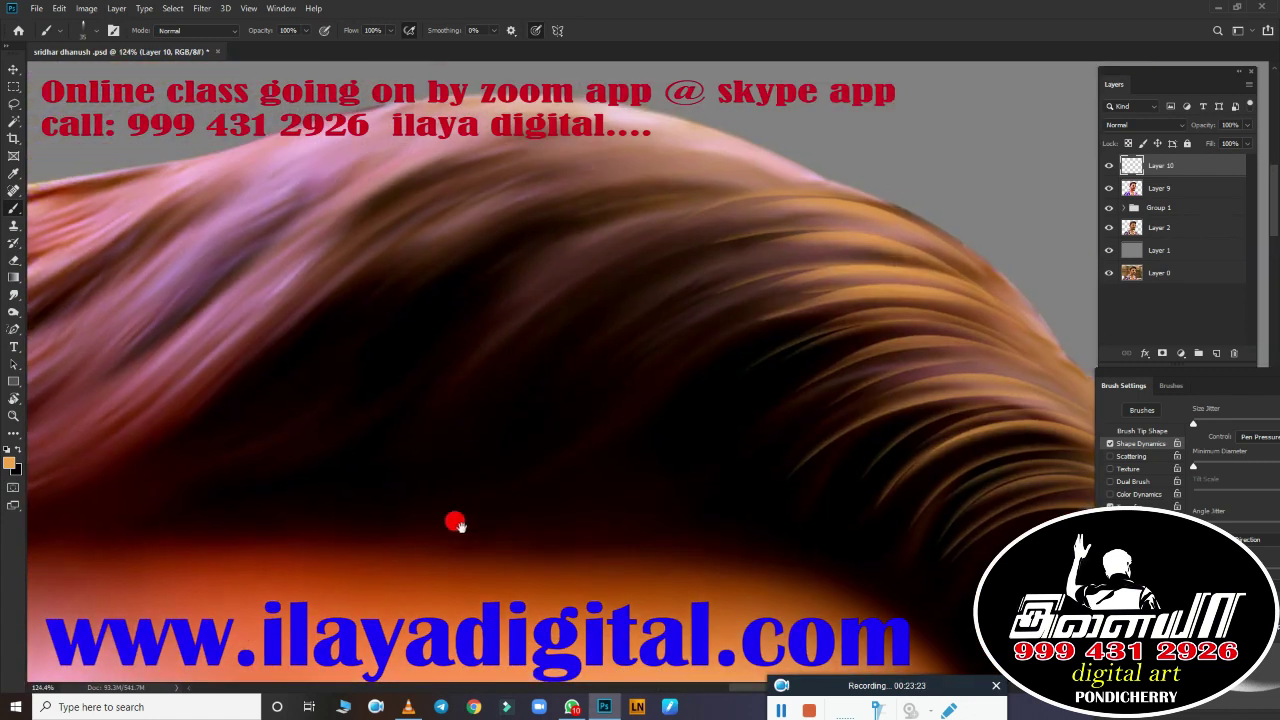
Step: Paint long thin golden strands rising rightward across the top and right of the hair
drag(130, 484, 617, 166)
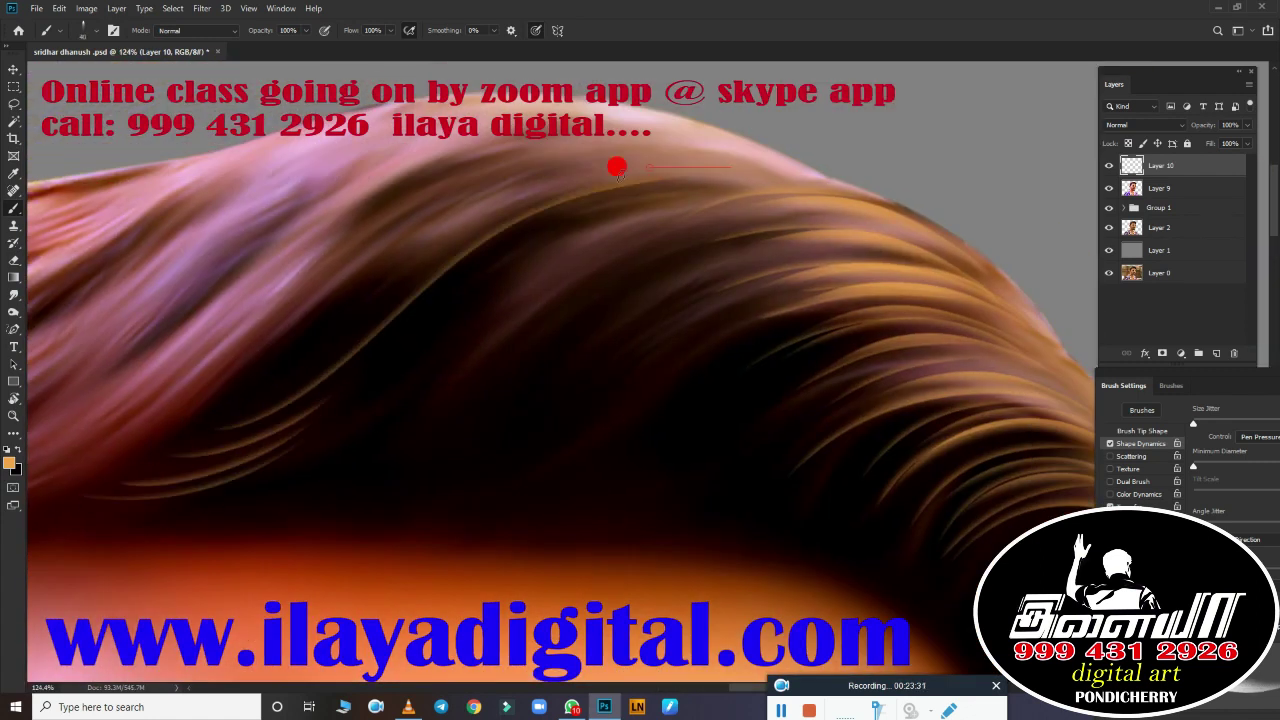
drag(170, 510, 857, 229)
drag(450, 300, 694, 211)
mouse_move(430, 368)
mouse_down()
mouse_move(663, 248)
mouse_move(808, 228)
mouse_up()
drag(460, 482, 860, 283)
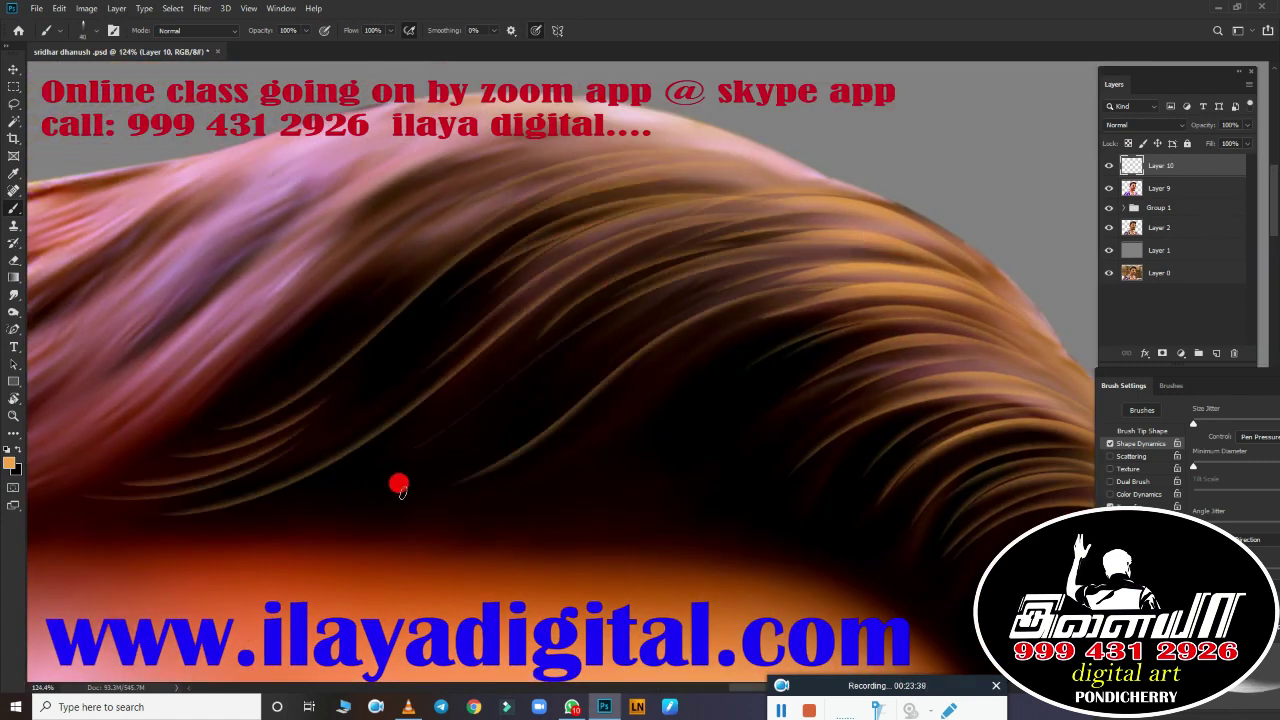
drag(552, 455, 690, 350)
drag(352, 406, 680, 180)
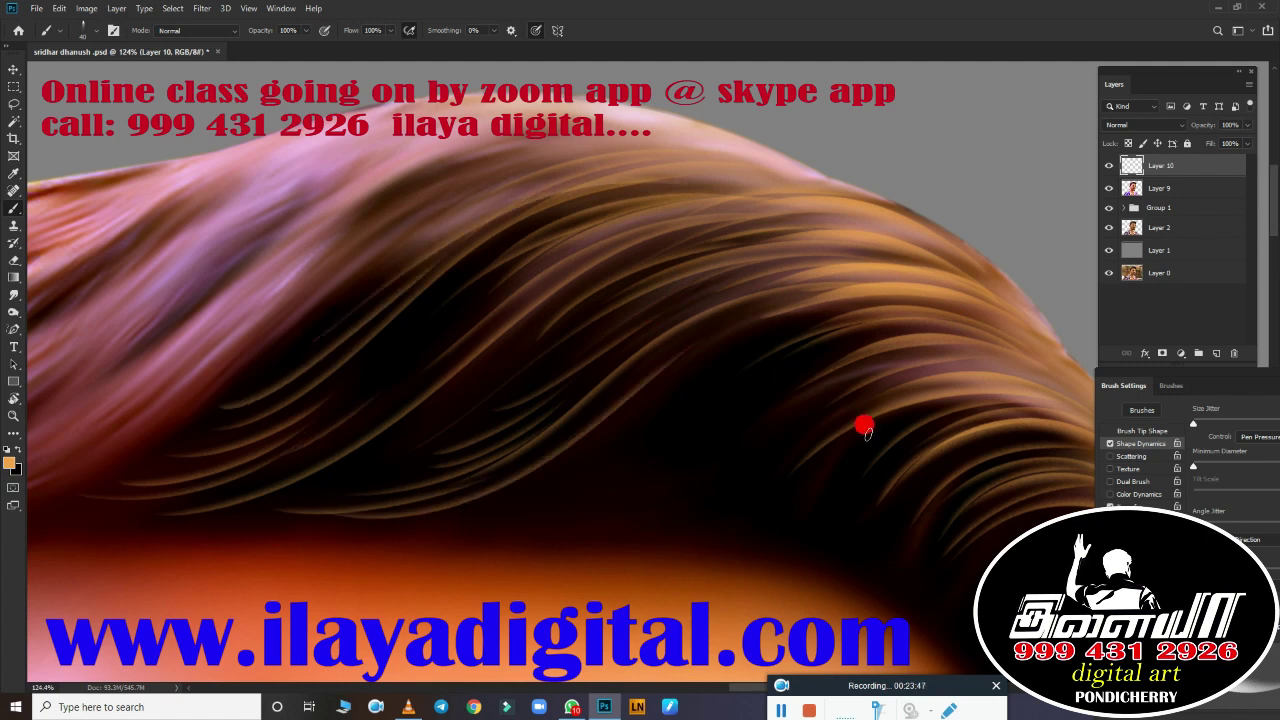
drag(490, 515, 890, 300)
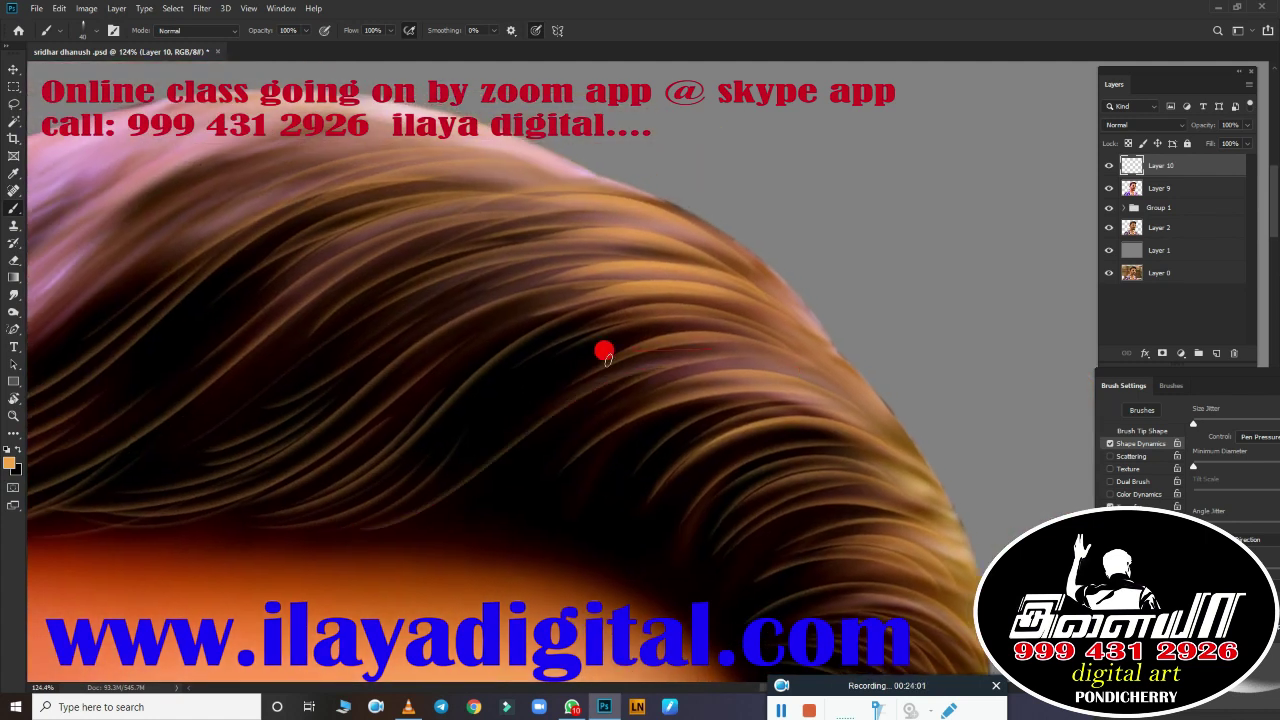
drag(607, 358, 460, 494)
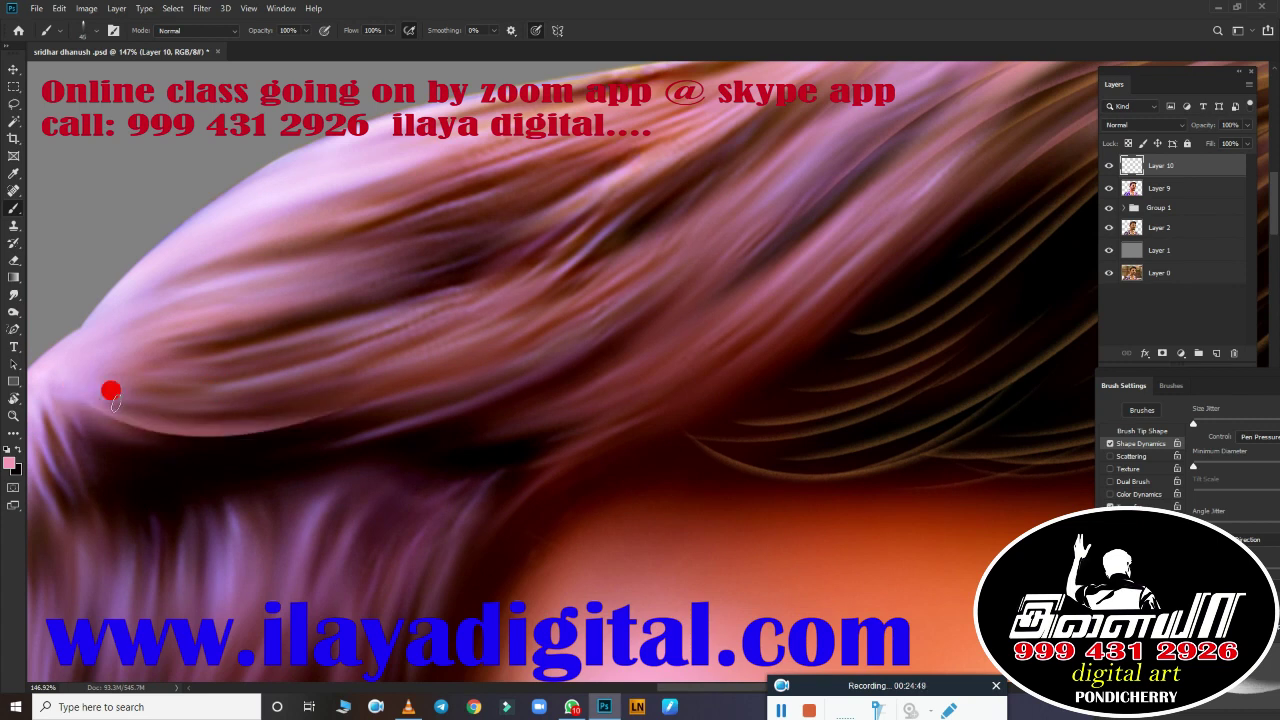
Step: Paint light pink strands along the lower hair and the hairline above the forehead
drag(110, 390, 370, 365)
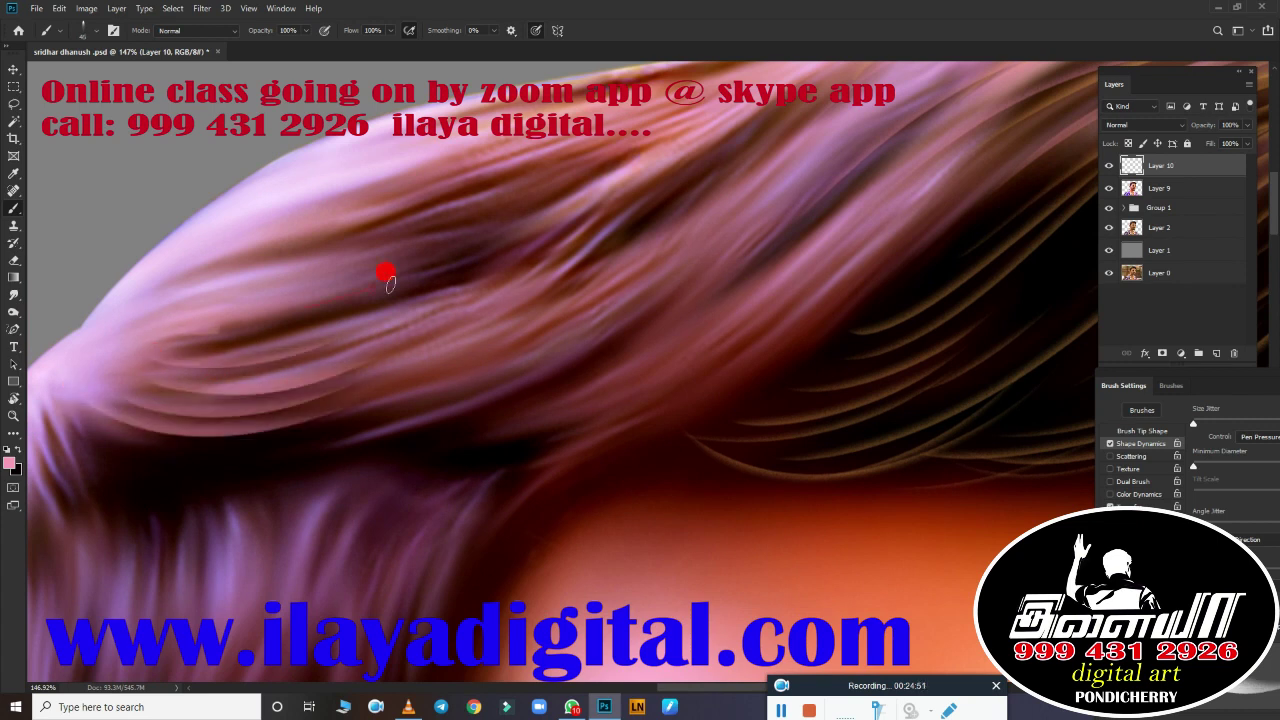
drag(160, 370, 386, 271)
drag(180, 285, 430, 205)
drag(460, 380, 86, 429)
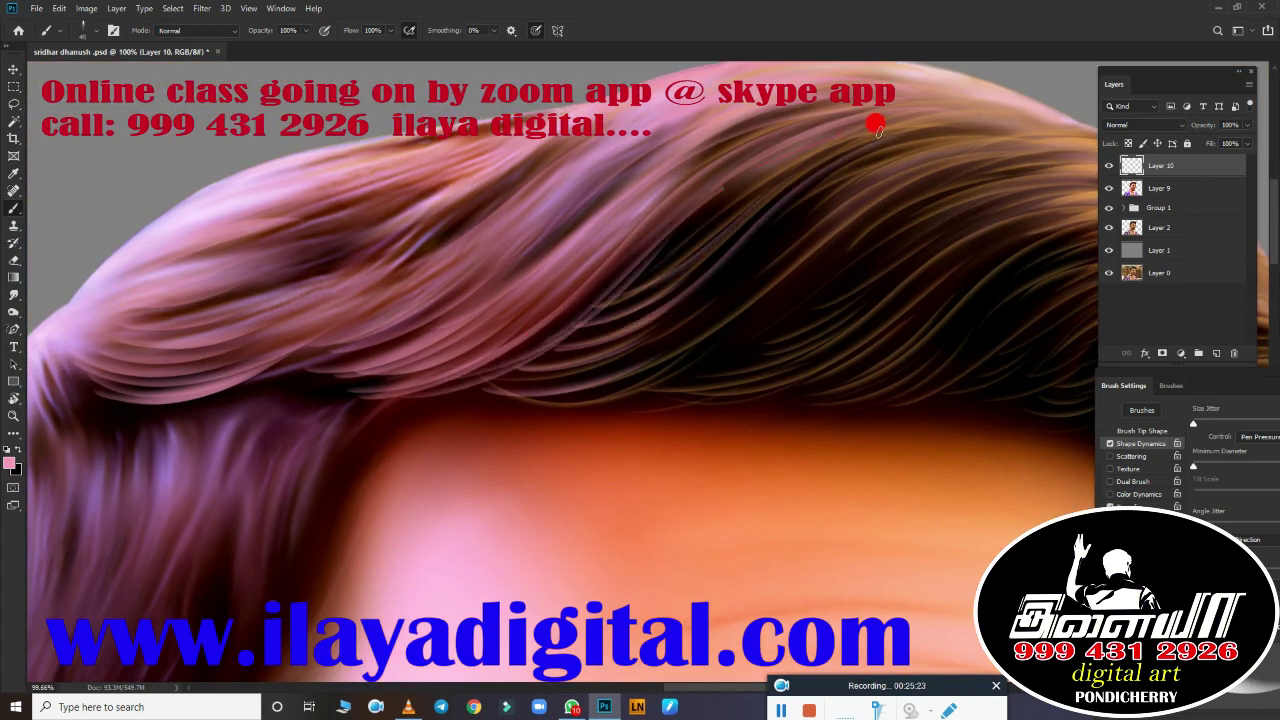
drag(363, 400, 660, 388)
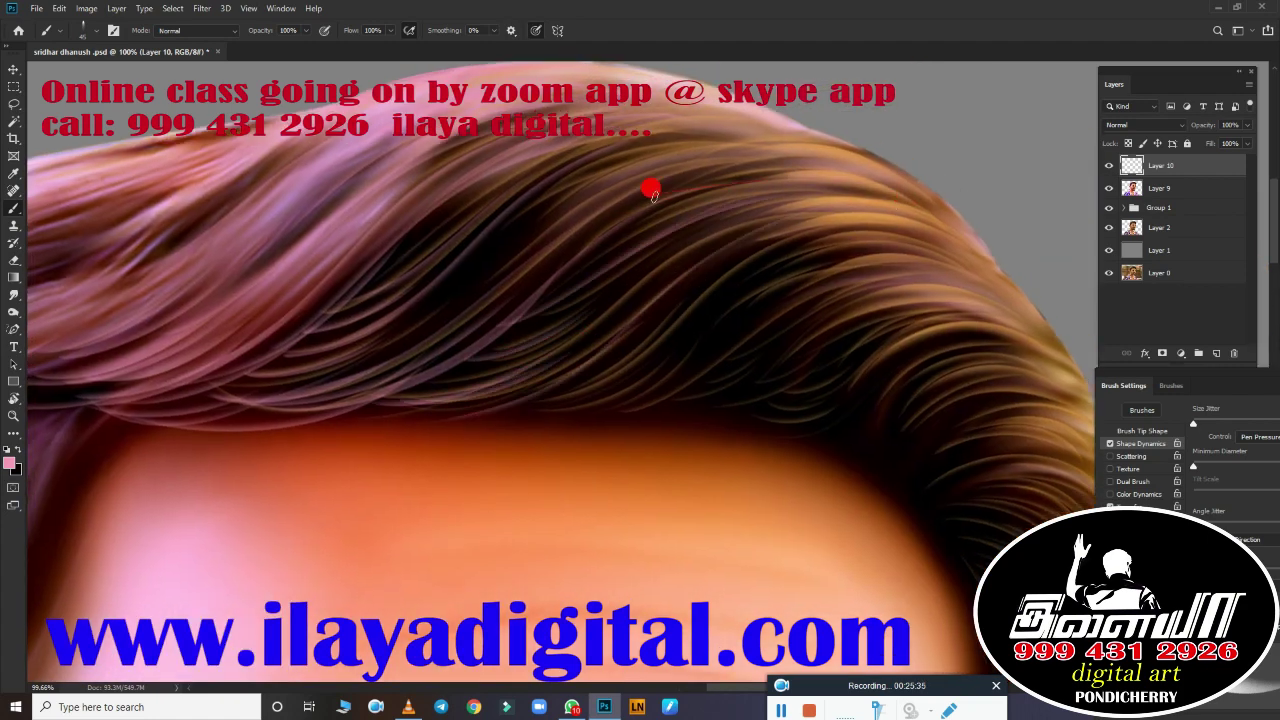
drag(651, 189, 765, 272)
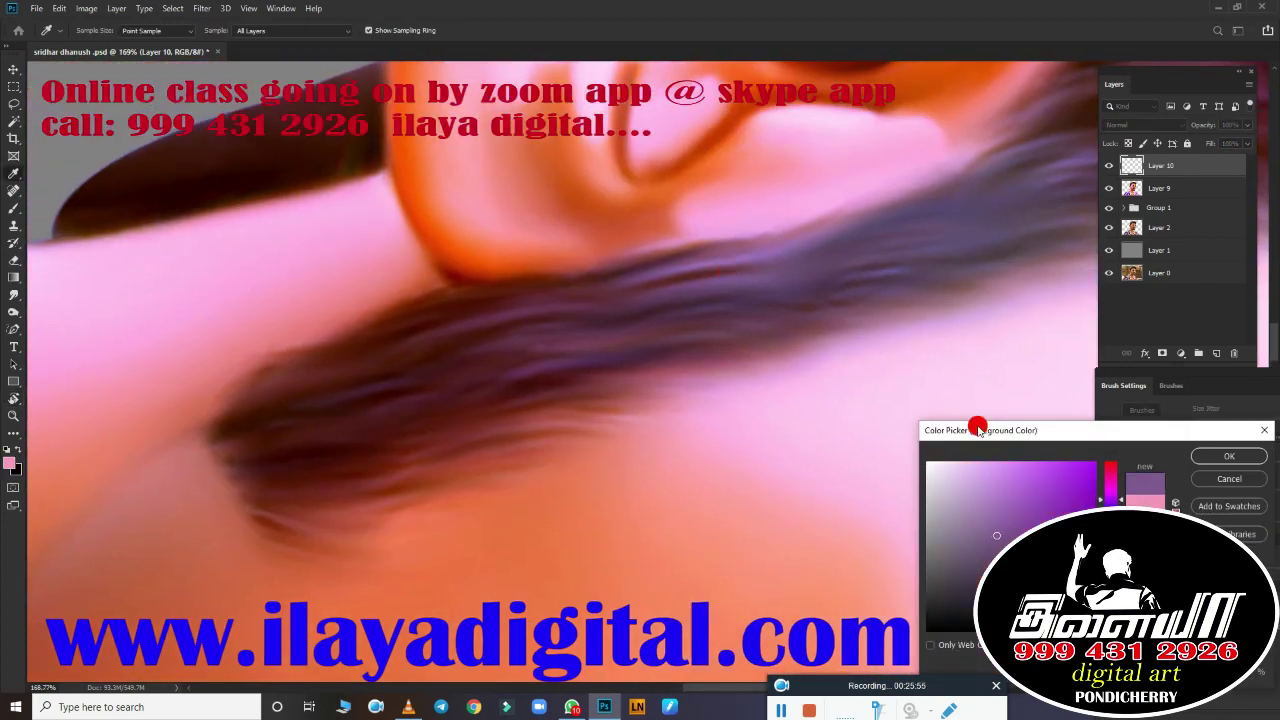
Step: Paint lavender brush strands through the hair around the ear and along the lower hair edge
key(b)
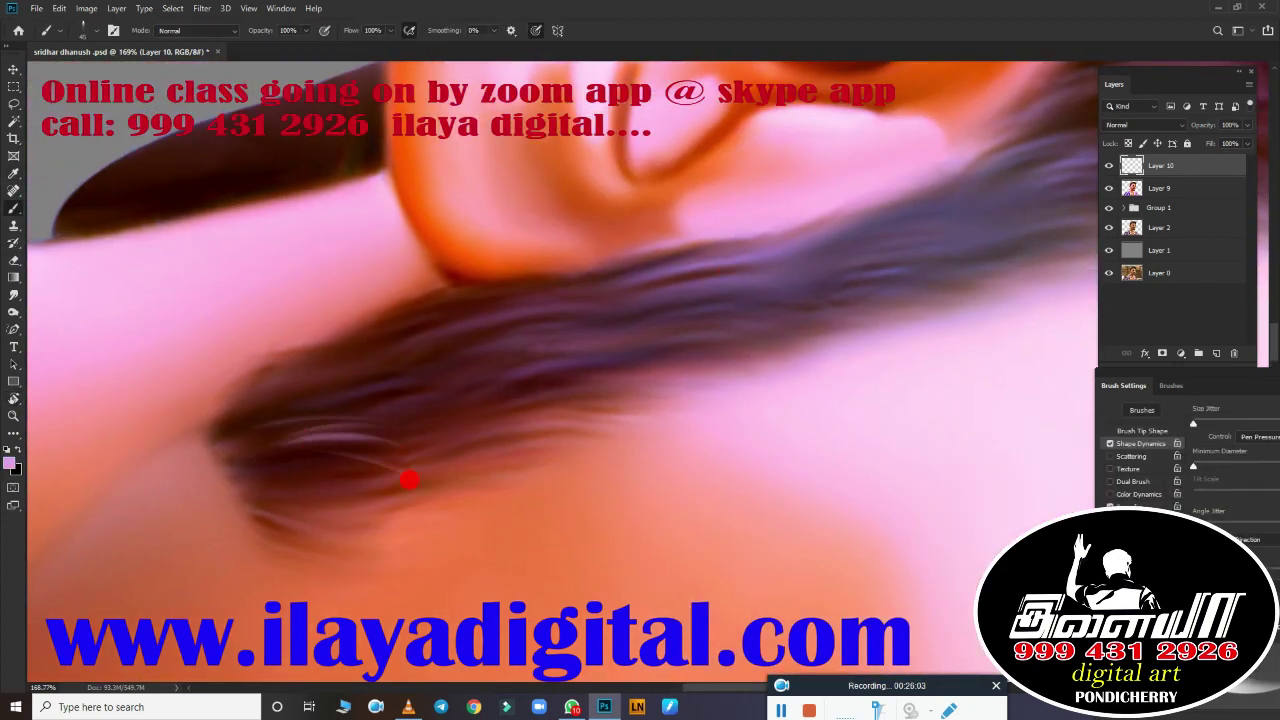
mouse_move(391, 374)
mouse_down()
mouse_move(546, 346)
mouse_move(437, 353)
mouse_up()
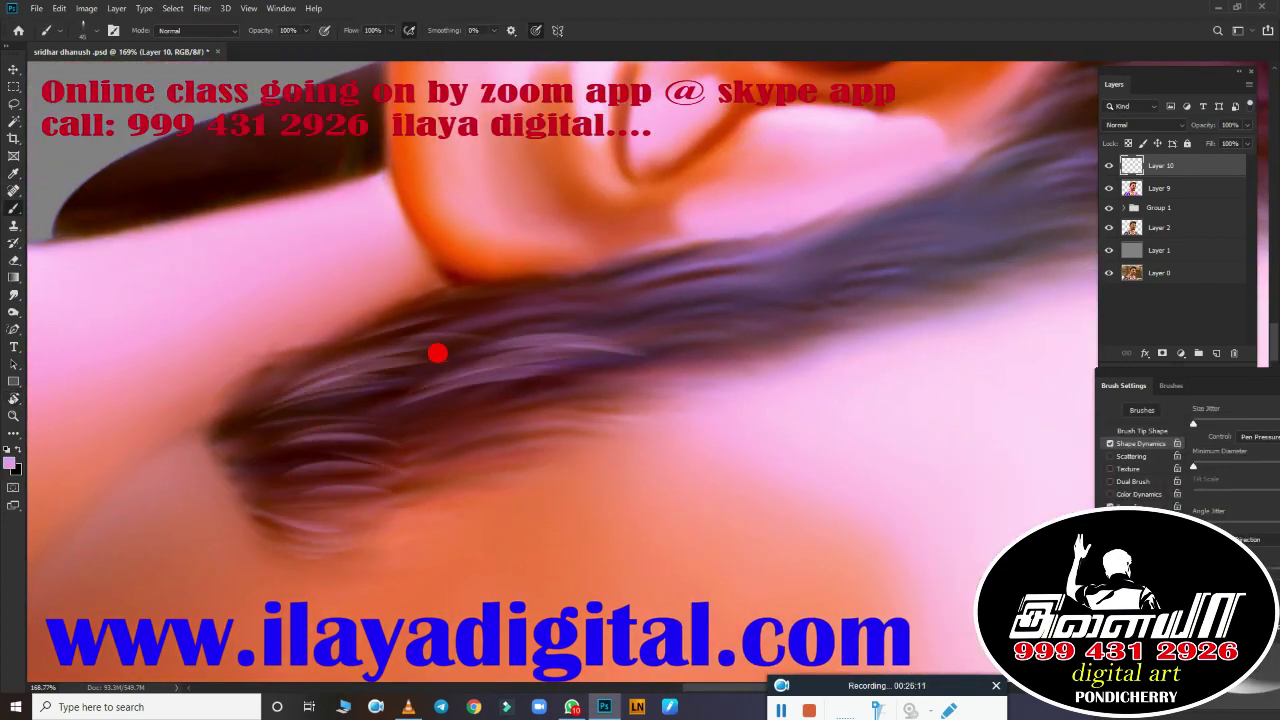
drag(410, 415, 257, 486)
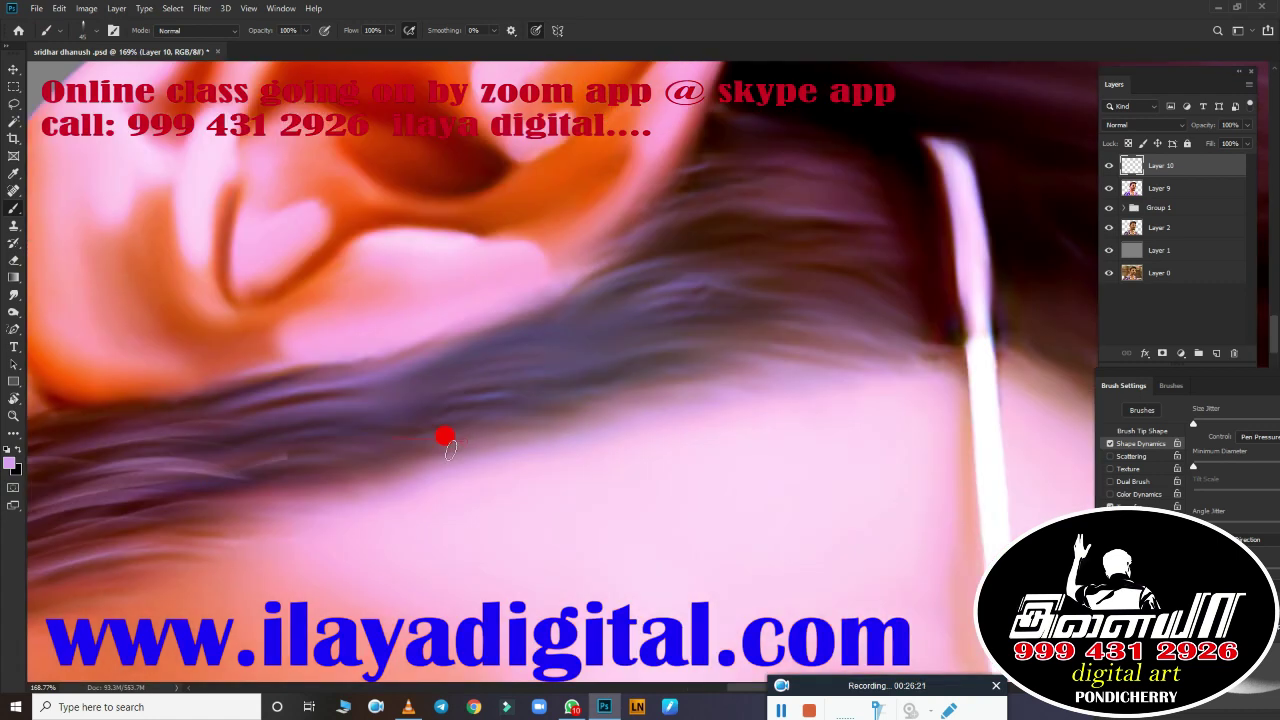
drag(443, 434, 436, 390)
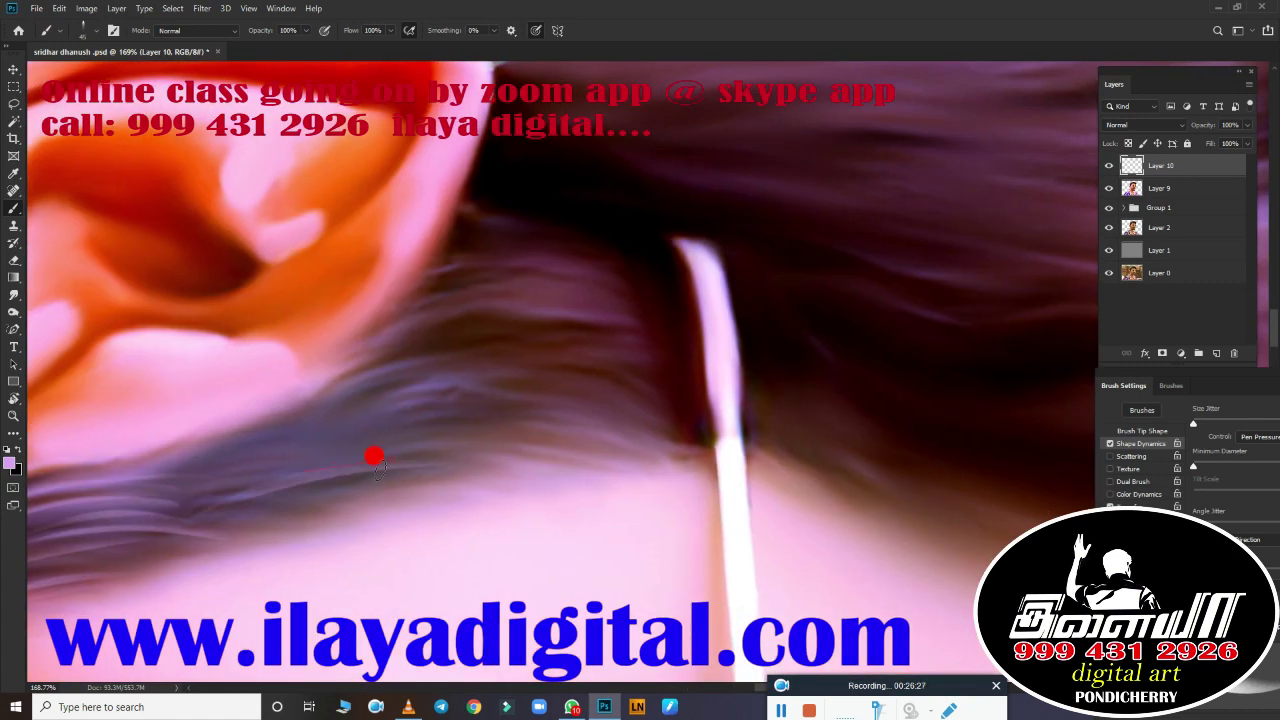
drag(371, 451, 526, 443)
drag(200, 485, 450, 510)
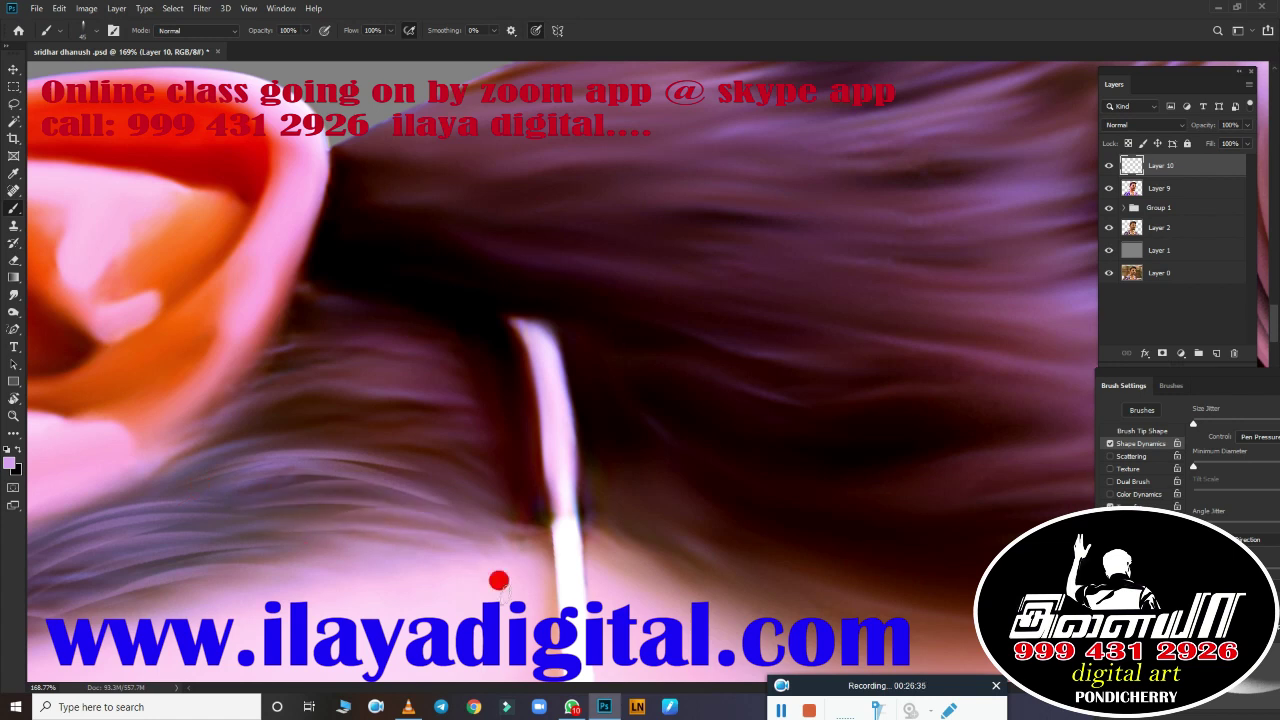
drag(205, 450, 430, 405)
drag(285, 410, 470, 340)
drag(285, 350, 470, 290)
drag(275, 418, 437, 500)
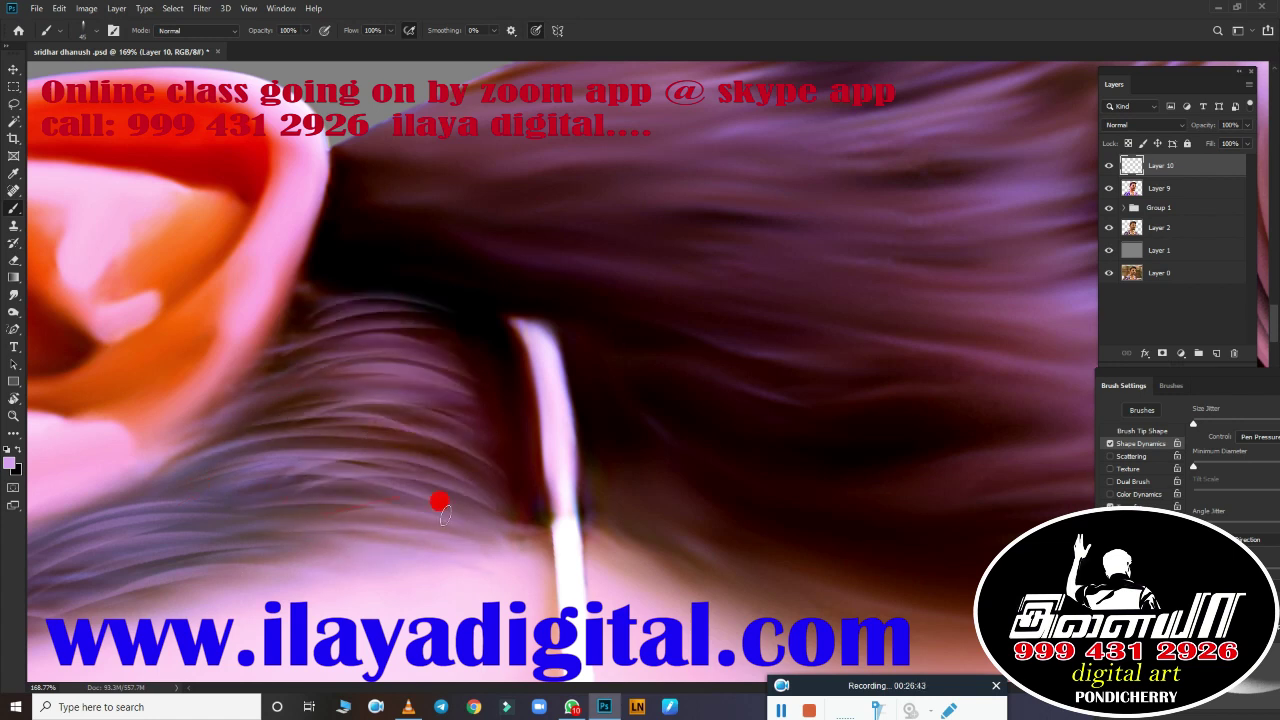
scroll(437, 500, up, 3)
drag(246, 380, 466, 257)
drag(290, 470, 720, 410)
Step: Sweep more lavender strands across the side hair and over the pink-tinted hair
drag(372, 452, 730, 376)
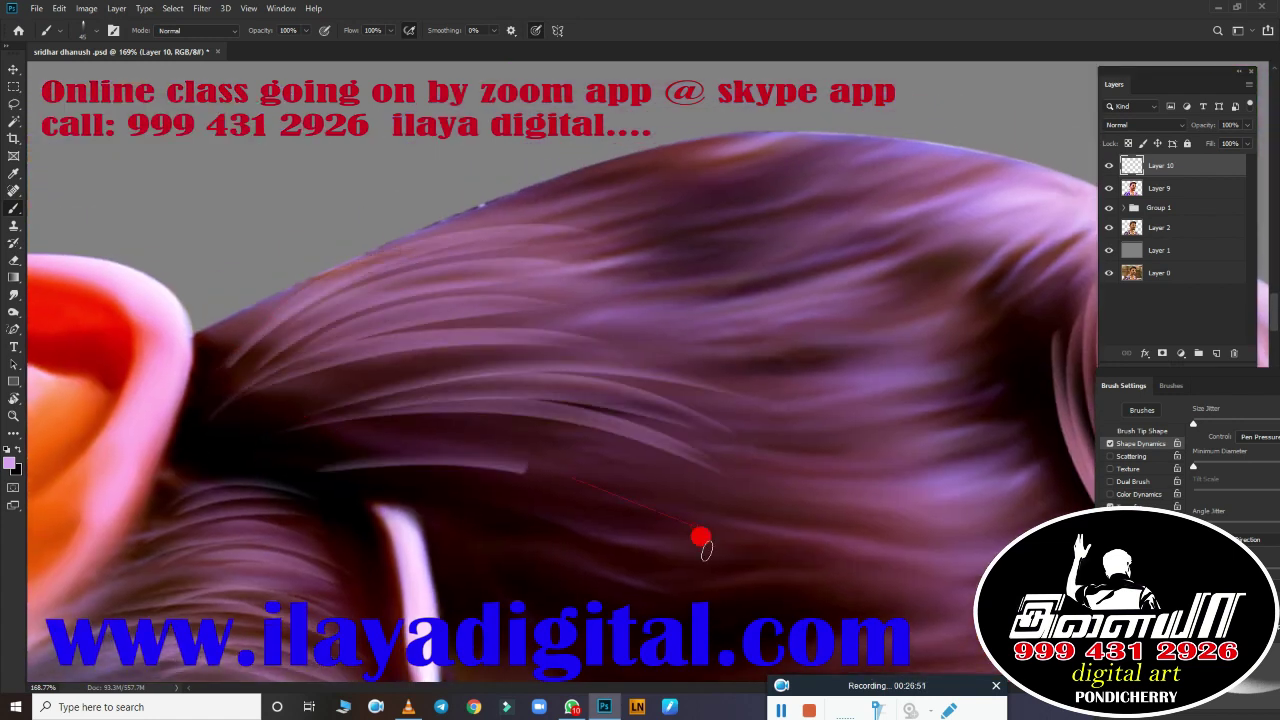
drag(316, 470, 710, 418)
scroll(480, 420, down, 3)
drag(272, 385, 580, 325)
drag(305, 400, 605, 455)
drag(386, 432, 676, 490)
drag(330, 540, 657, 514)
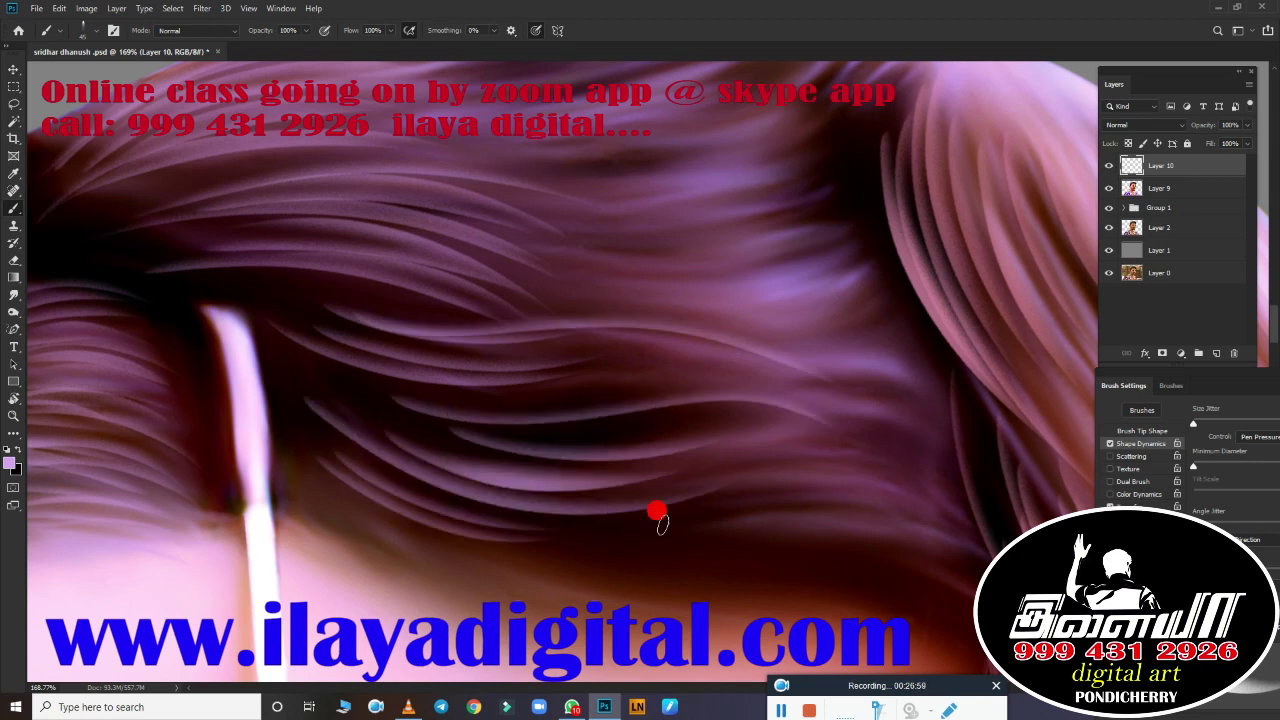
drag(320, 570, 894, 608)
scroll(894, 608, right, 3)
drag(50, 390, 257, 443)
drag(290, 500, 670, 415)
drag(160, 470, 680, 345)
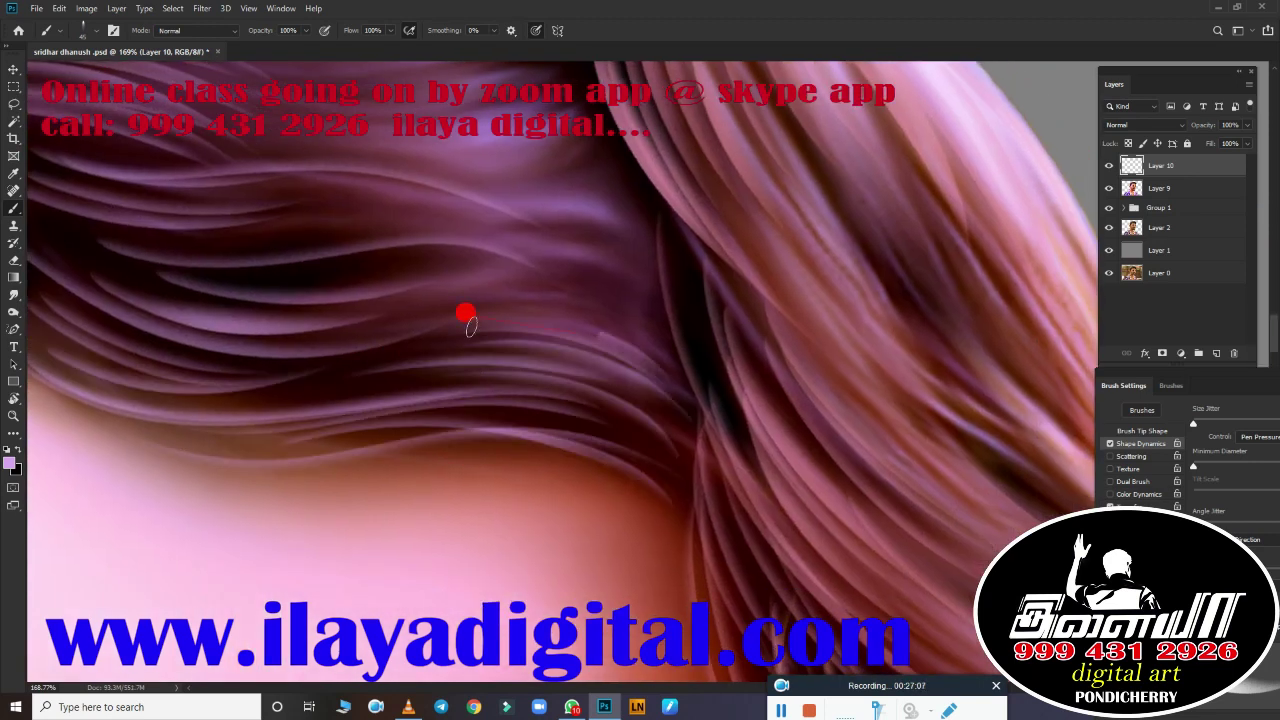
Step: Add lavender strands near the top of the hair and across the crown
scroll(600, 420, up, 3)
drag(440, 510, 740, 405)
scroll(680, 425, up, 3)
drag(350, 480, 547, 545)
drag(330, 450, 606, 380)
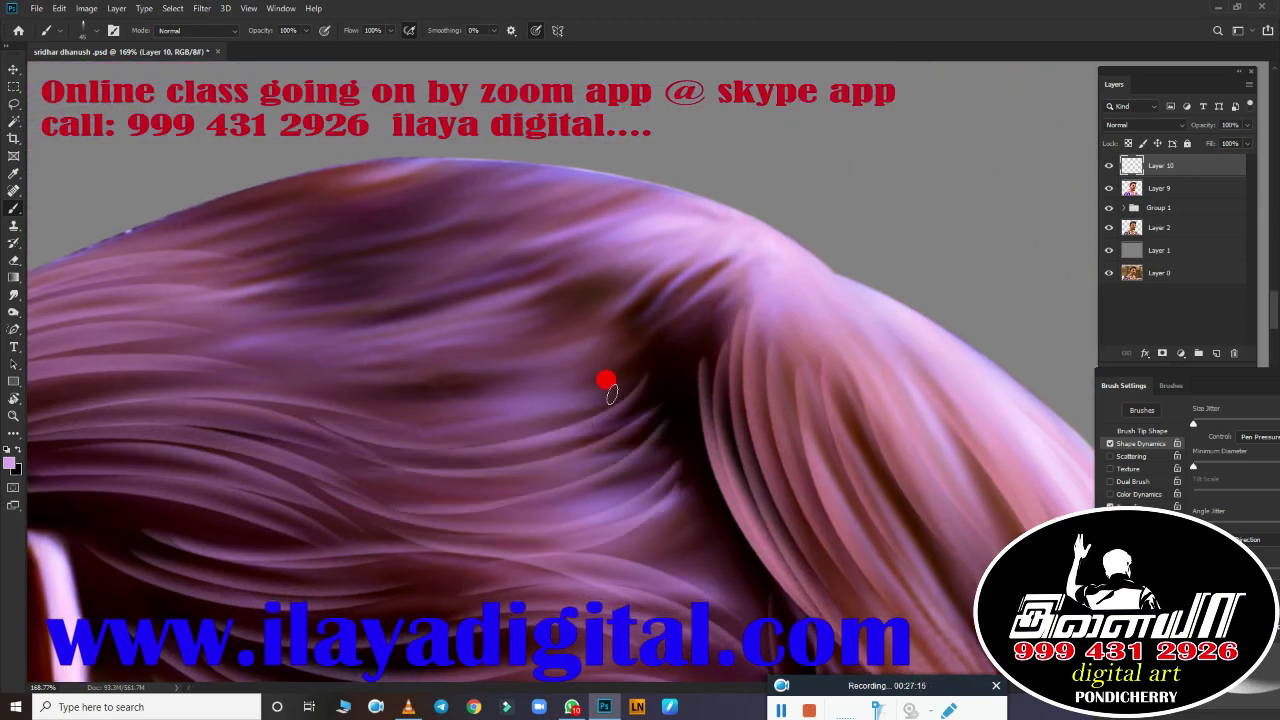
drag(180, 380, 506, 406)
scroll(506, 406, up, 3)
drag(180, 330, 598, 335)
drag(270, 430, 686, 337)
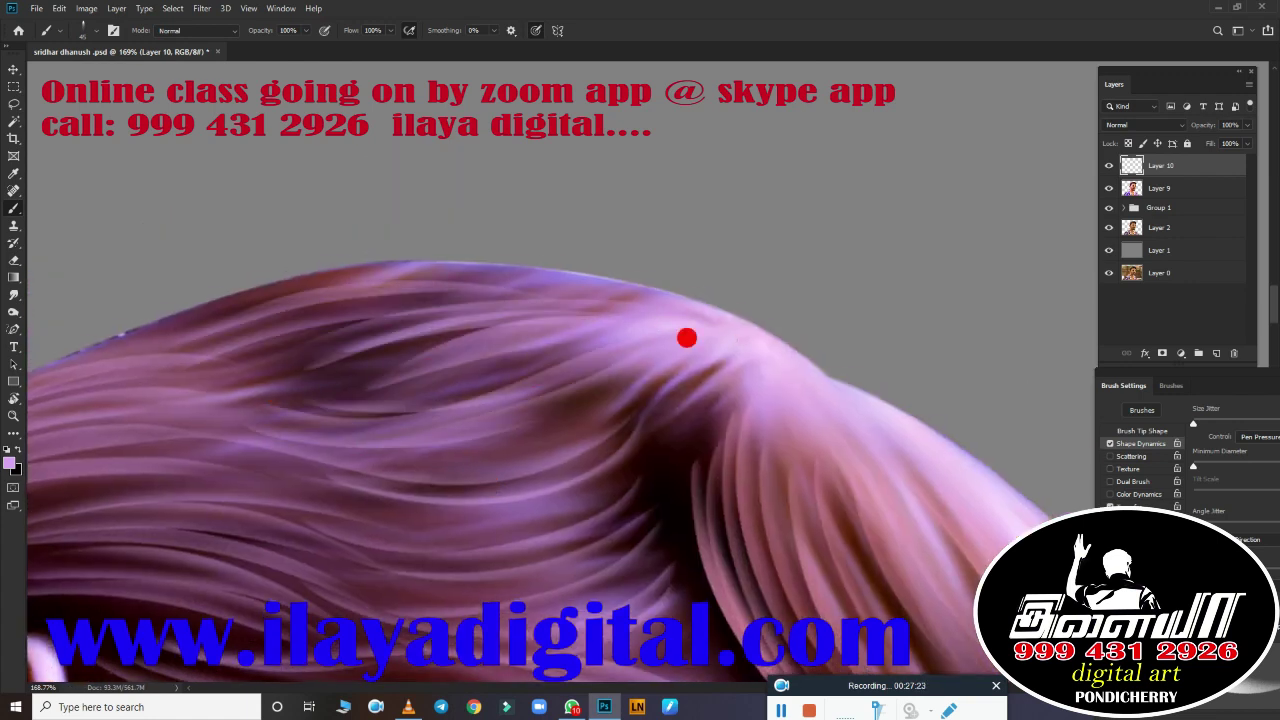
drag(630, 300, 314, 274)
drag(170, 330, 560, 275)
Step: Paint a lavender strand down the dark sideburn hair
scroll(683, 485, right, 5)
scroll(663, 491, down, 3)
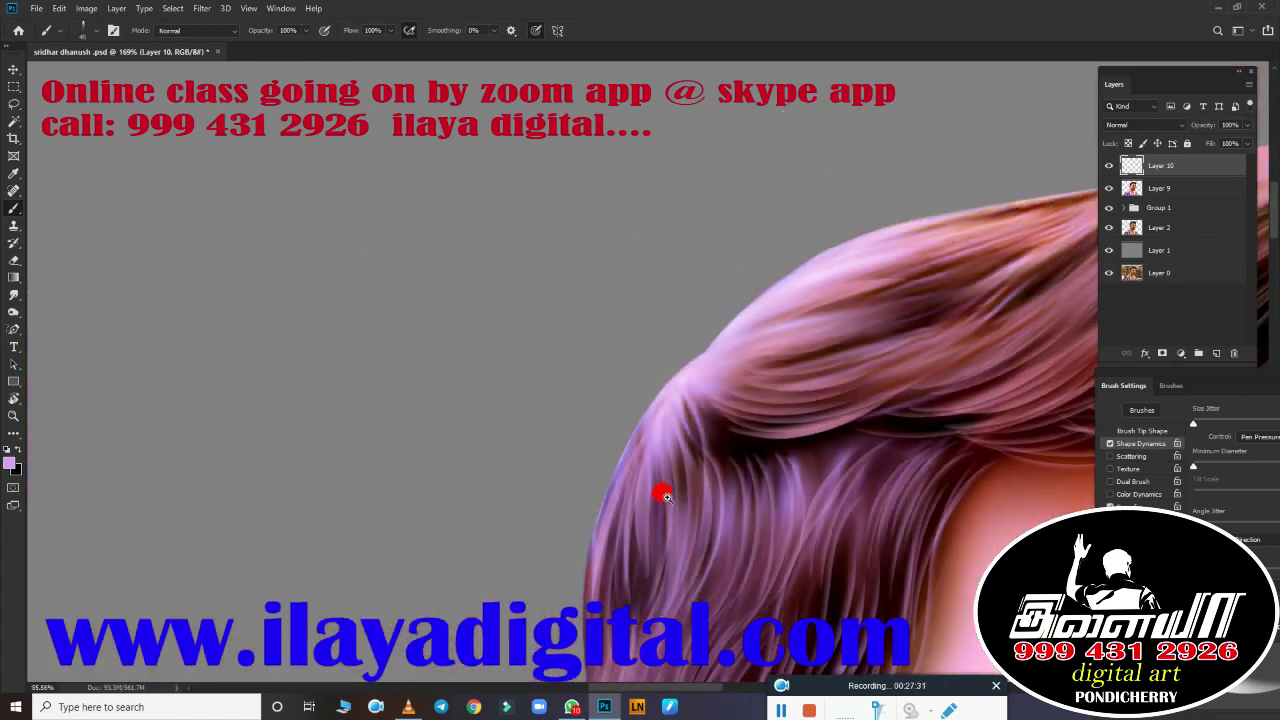
scroll(703, 437, down, 3)
scroll(731, 309, down, 3)
scroll(446, 280, up, 3)
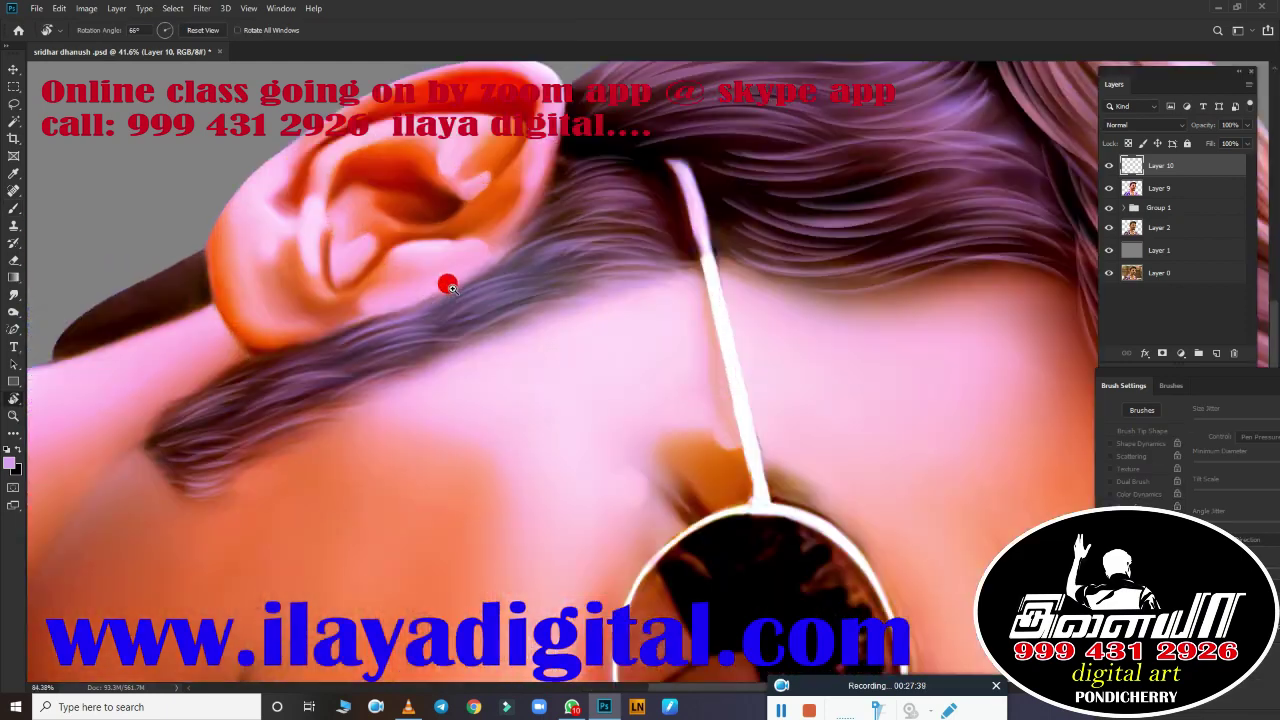
scroll(634, 366, up, 3)
scroll(257, 434, up, 2)
mouse_move(692, 210)
mouse_down()
mouse_move(206, 474)
mouse_move(689, 246)
mouse_move(283, 437)
mouse_move(304, 474)
mouse_up()
scroll(643, 449, down, 3)
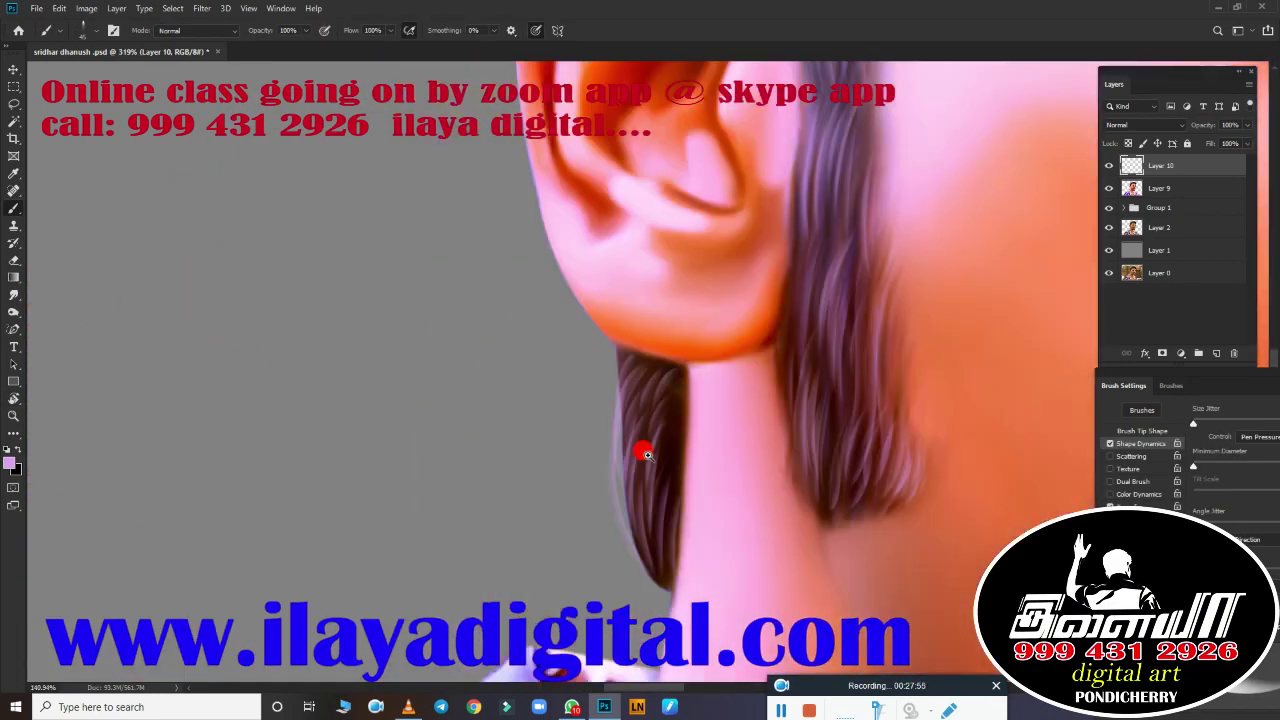
scroll(837, 400, down, 2)
scroll(731, 423, down, 3)
Step: Hide Layer 10 and duplicate Layer 9 into a Layer 9 copy
click(1108, 165)
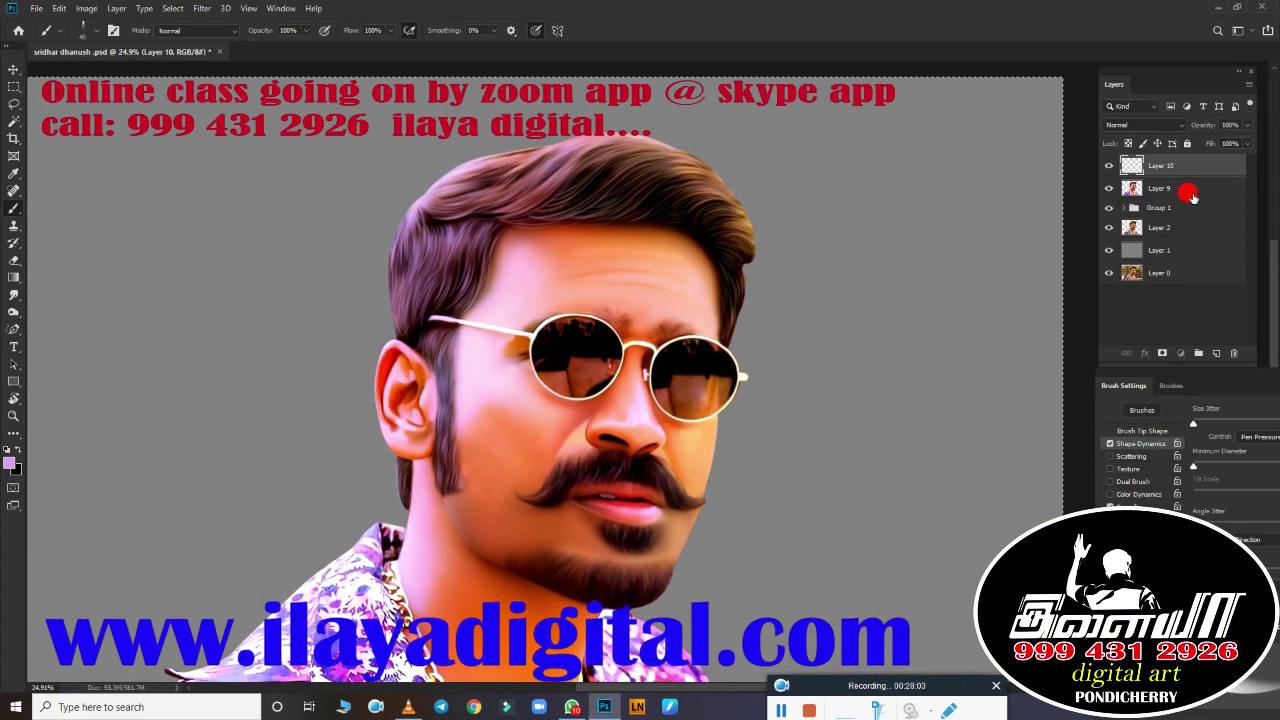
click(1186, 190)
scroll(689, 265, up, 2)
scroll(841, 293, down, 2)
key(ctrl+j)
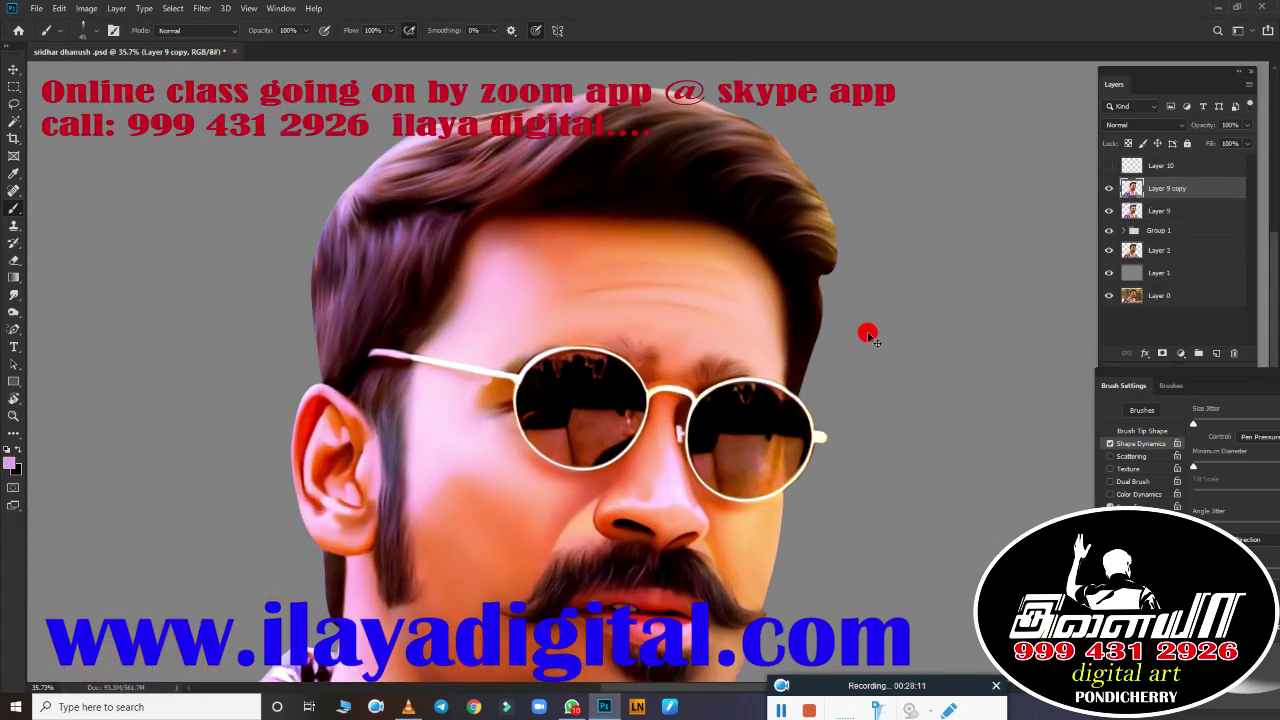
Step: Lasso around the hair, feather it, copy it to new Layer 11, and show Layer 10 again
key(l)
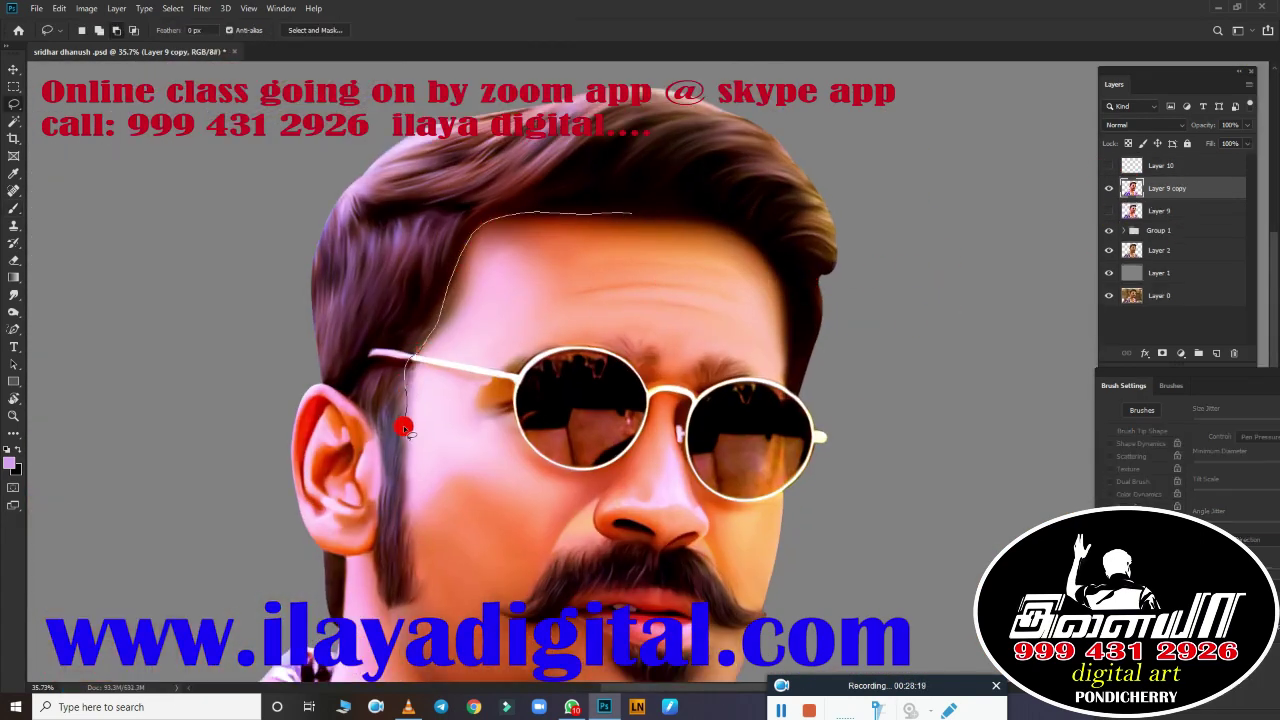
drag(306, 378, 793, 380)
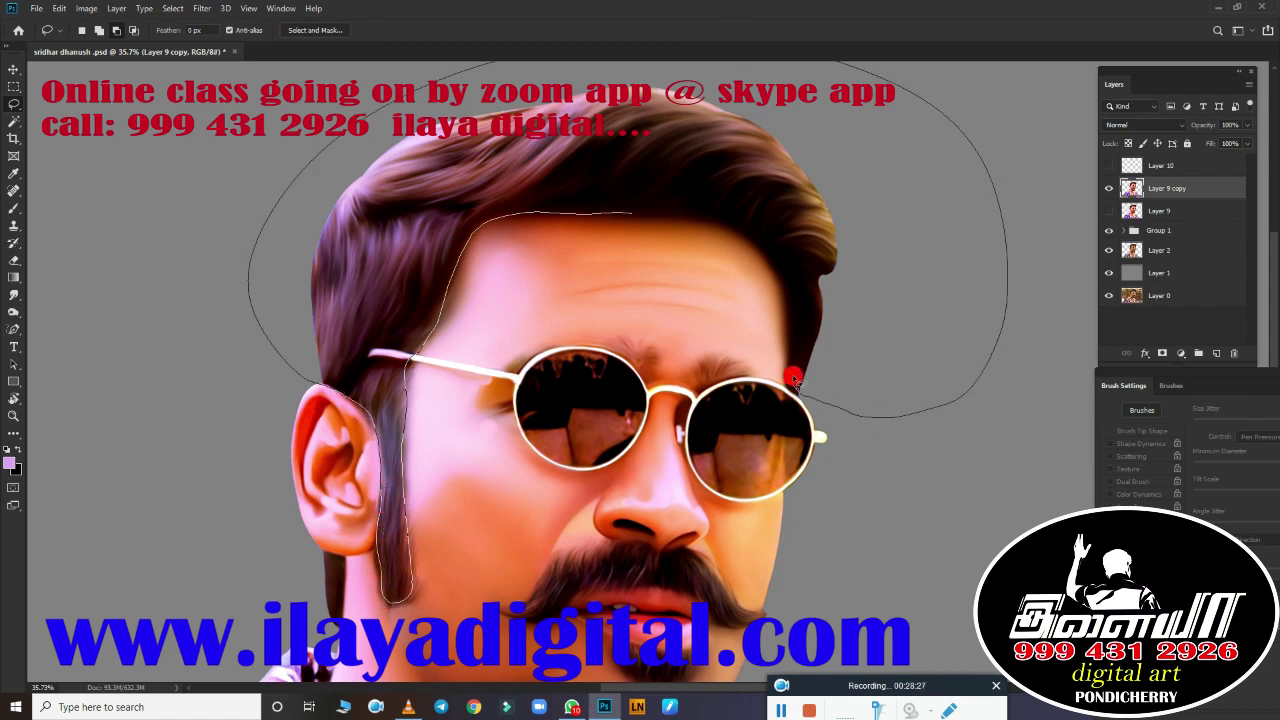
drag(722, 221, 730, 226)
key(shift+F6)
key(Return)
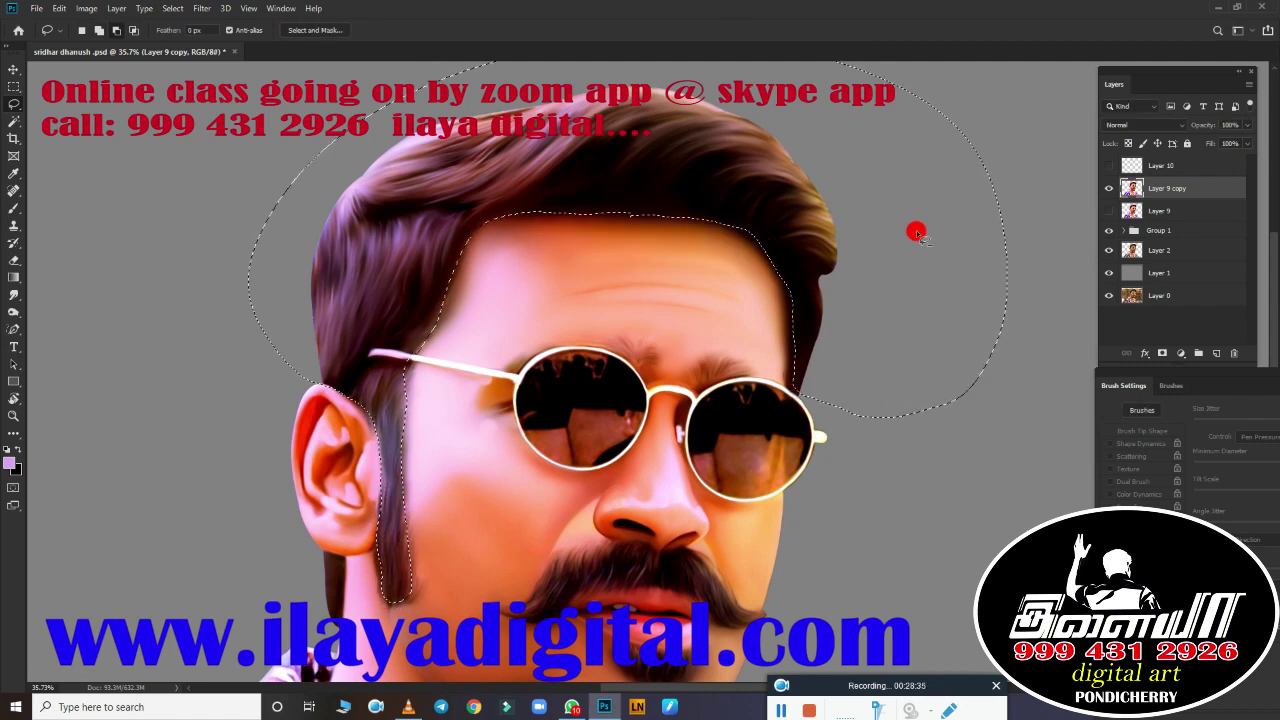
key(ctrl+j)
click(1108, 165)
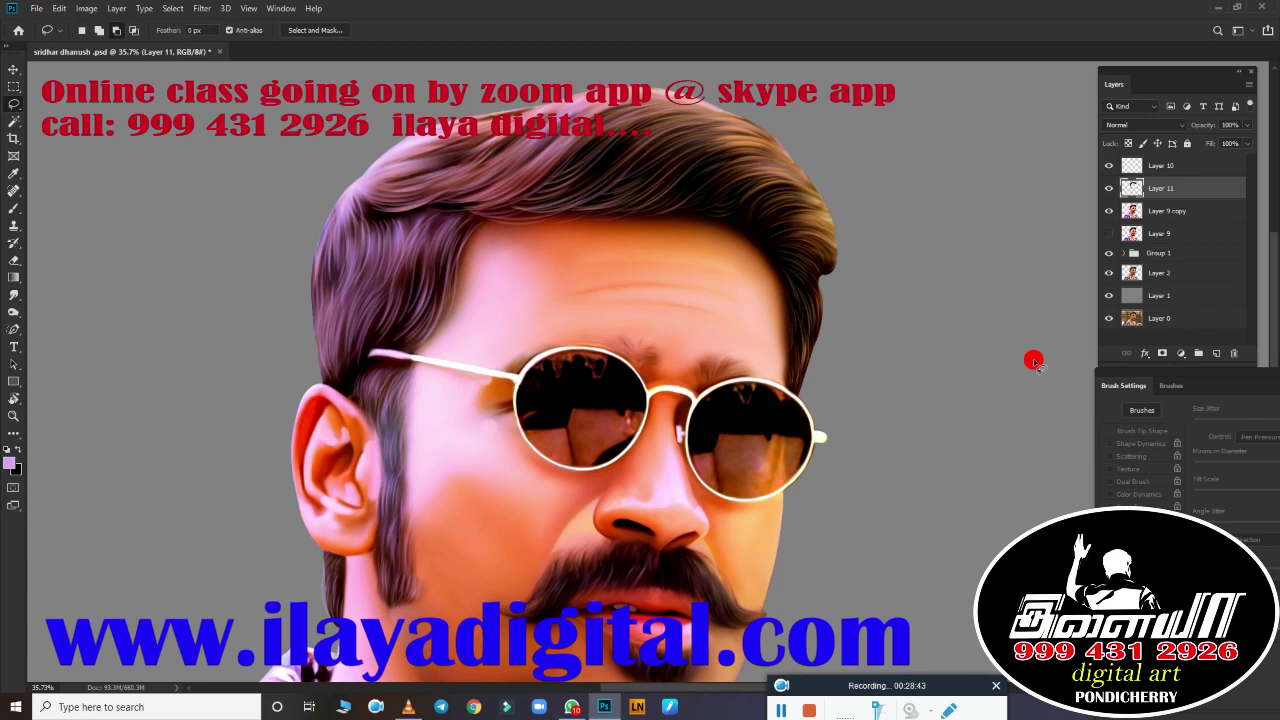
Step: Burn the hair darker across the top, left side and sideburn, then deselect
key(o)
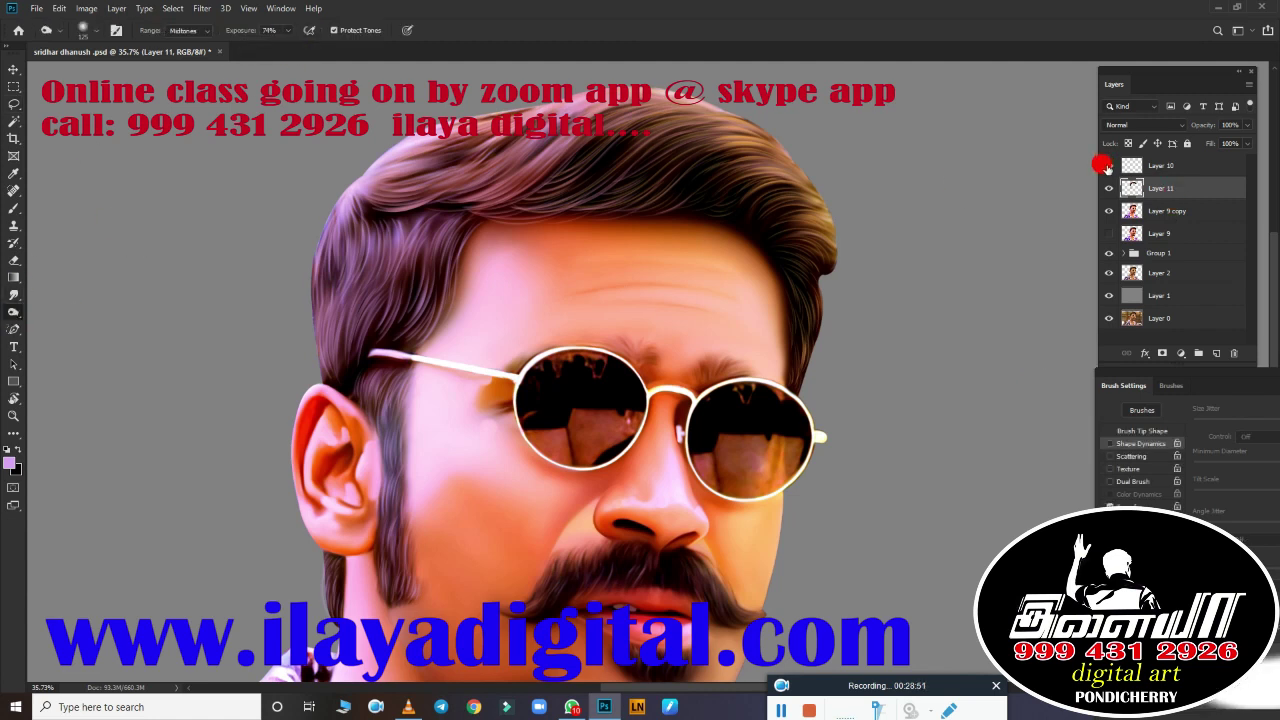
click(1106, 167)
mouse_move(786, 191)
mouse_down()
mouse_move(674, 134)
mouse_move(740, 143)
mouse_move(834, 249)
mouse_move(437, 189)
mouse_move(571, 151)
mouse_move(415, 153)
mouse_move(345, 205)
mouse_up()
drag(425, 105, 290, 285)
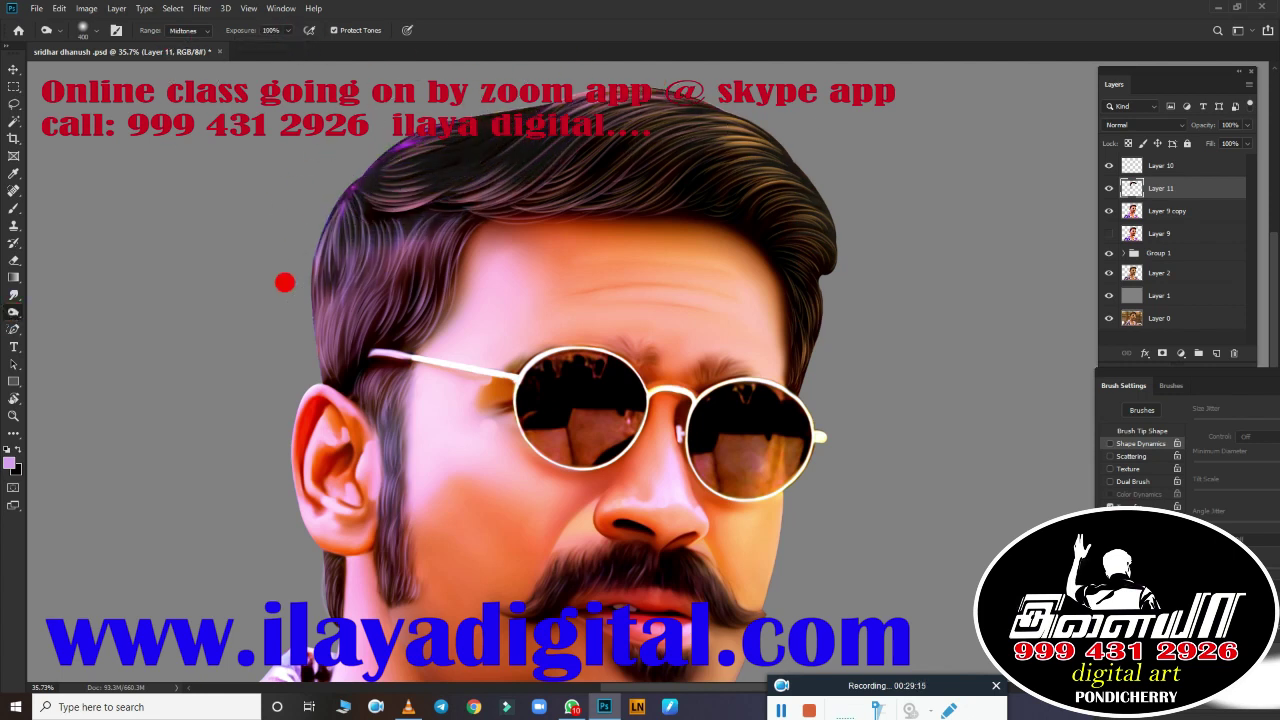
ctrl+click(1131, 188)
mouse_move(340, 190)
mouse_down()
mouse_move(367, 500)
mouse_move(320, 250)
mouse_move(345, 277)
mouse_up()
key(ctrl+d)
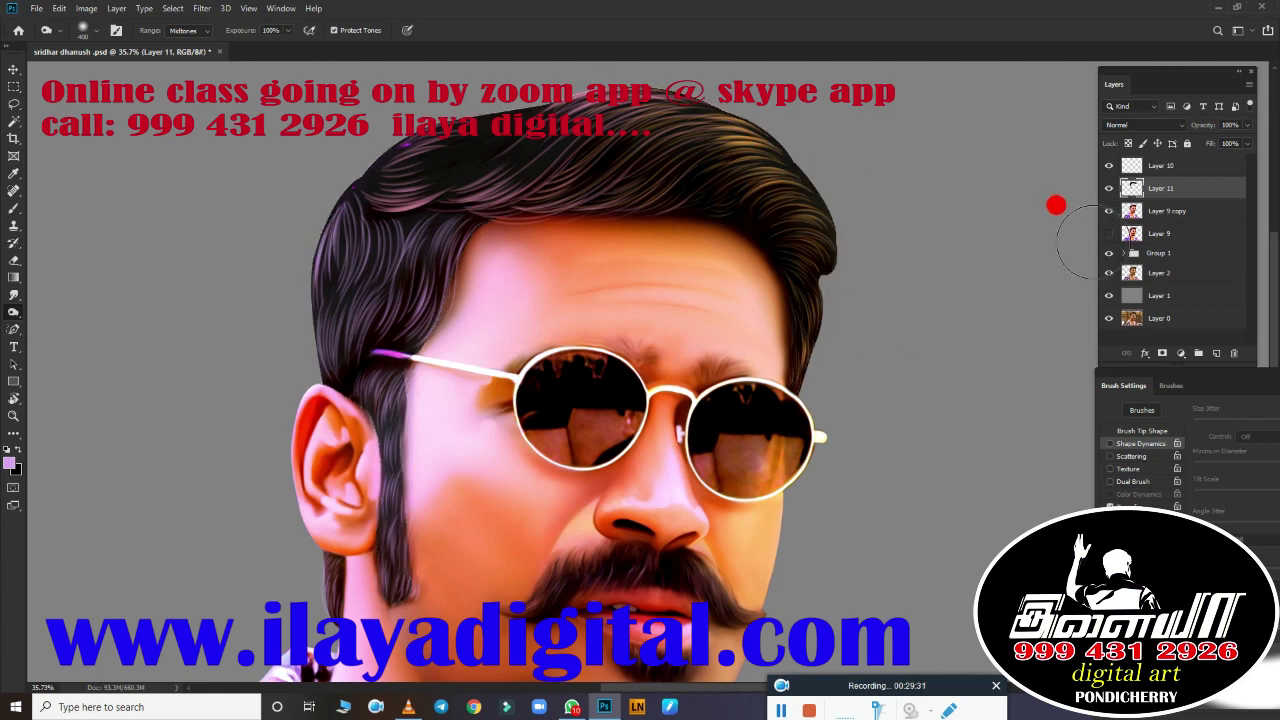
Step: Drop the hair's Hue/Saturation Lightness toward -100, then lower Layer 11's fill to about 45%
key(ctrl+u)
drag(1009, 253, 853, 293)
mouse_move(965, 265)
mouse_down()
mouse_move(1137, 260)
mouse_move(957, 256)
mouse_up()
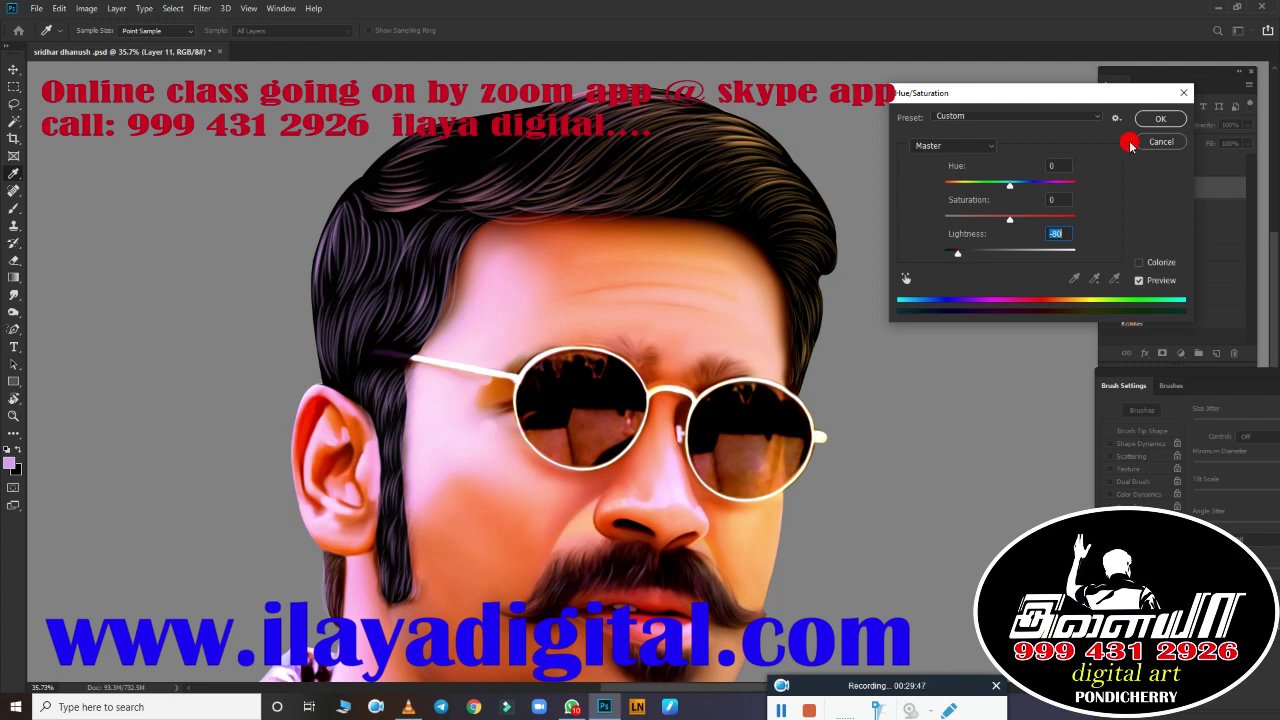
scroll(900, 352, down, 3)
key(Return)
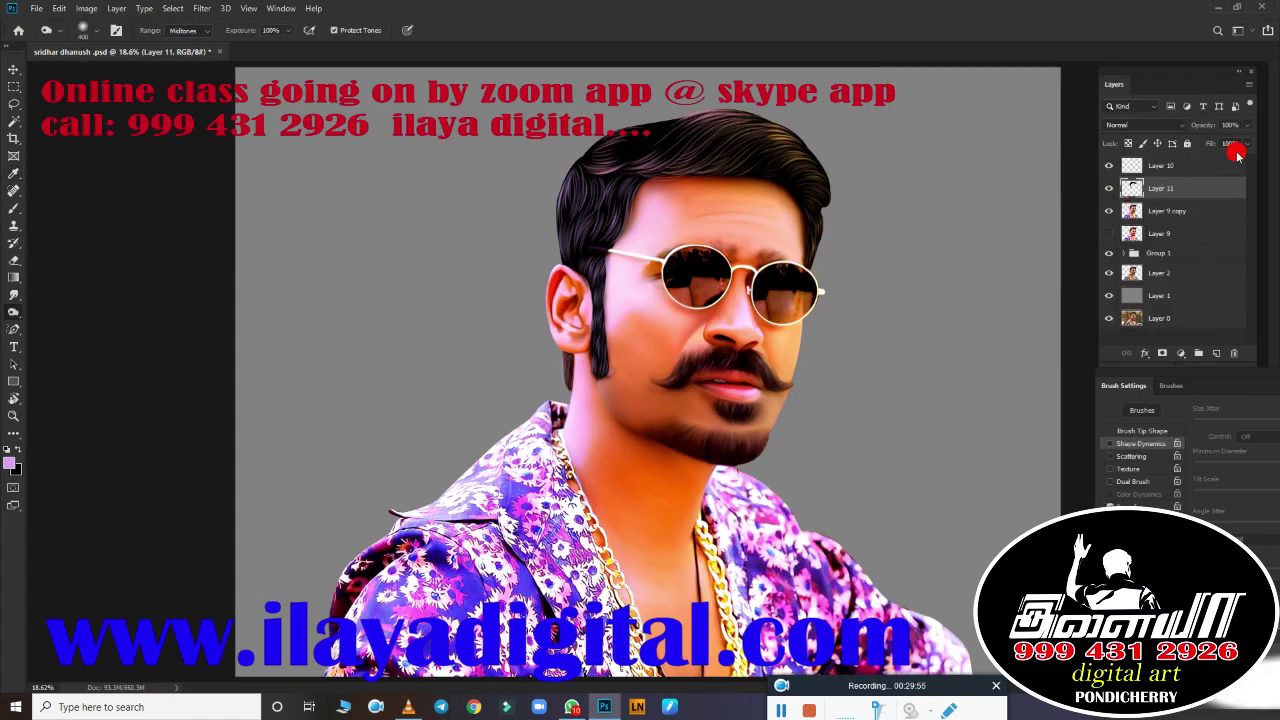
mouse_move(1245, 160)
mouse_down()
mouse_move(1189, 163)
mouse_move(1180, 220)
mouse_move(1205, 165)
mouse_up()
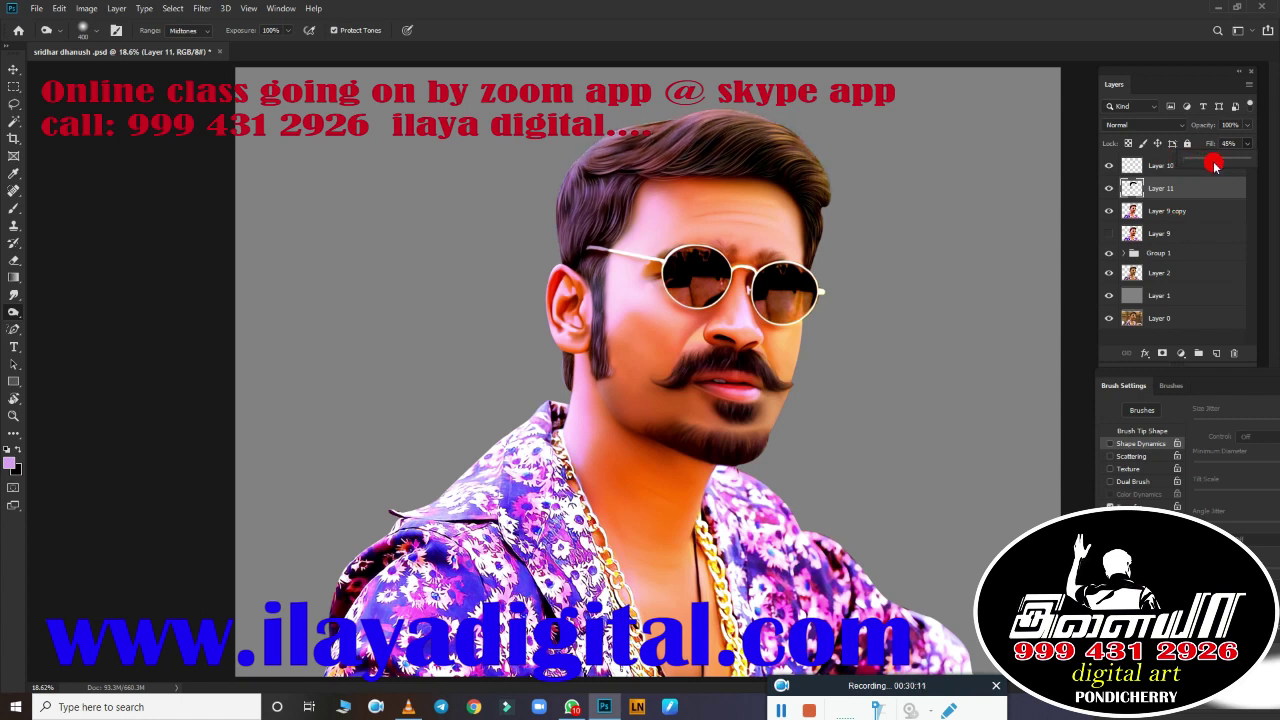
click(1177, 167)
scroll(657, 251, up, 5)
Step: Erase and burn spill near the sideburn and temple on Layer 11, deselecting the hair
scroll(429, 300, down, 2)
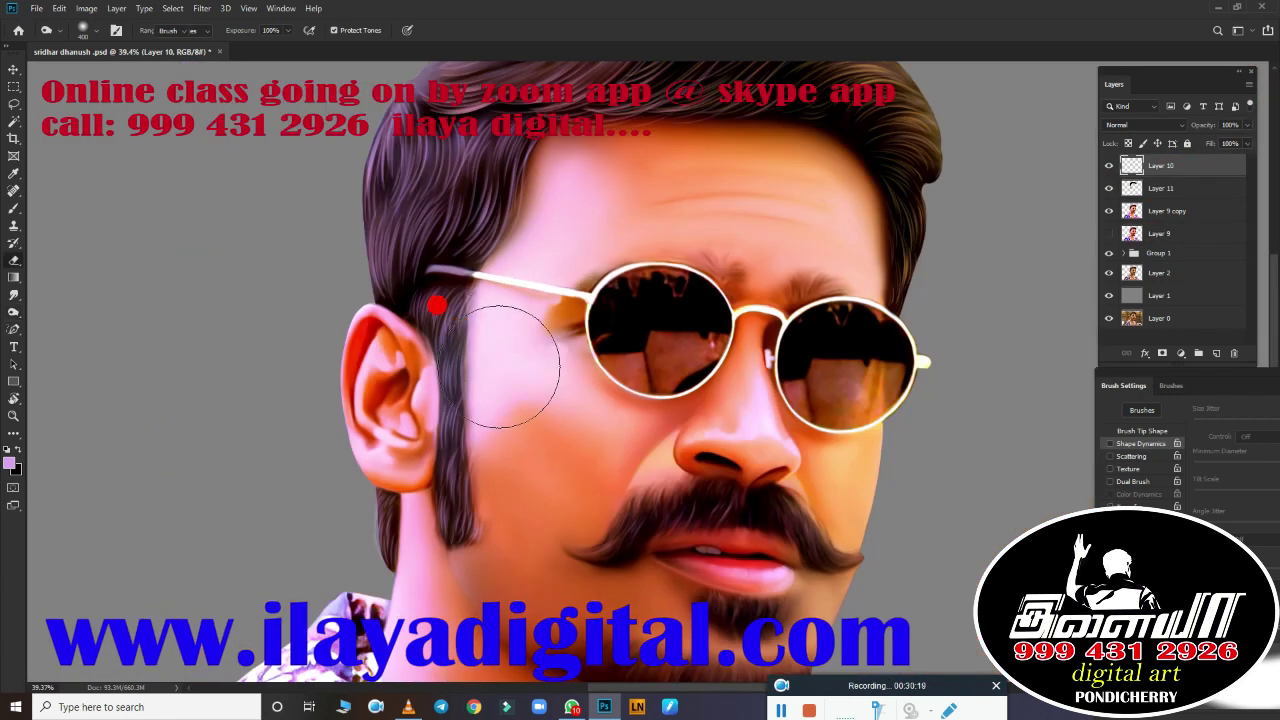
key(e)
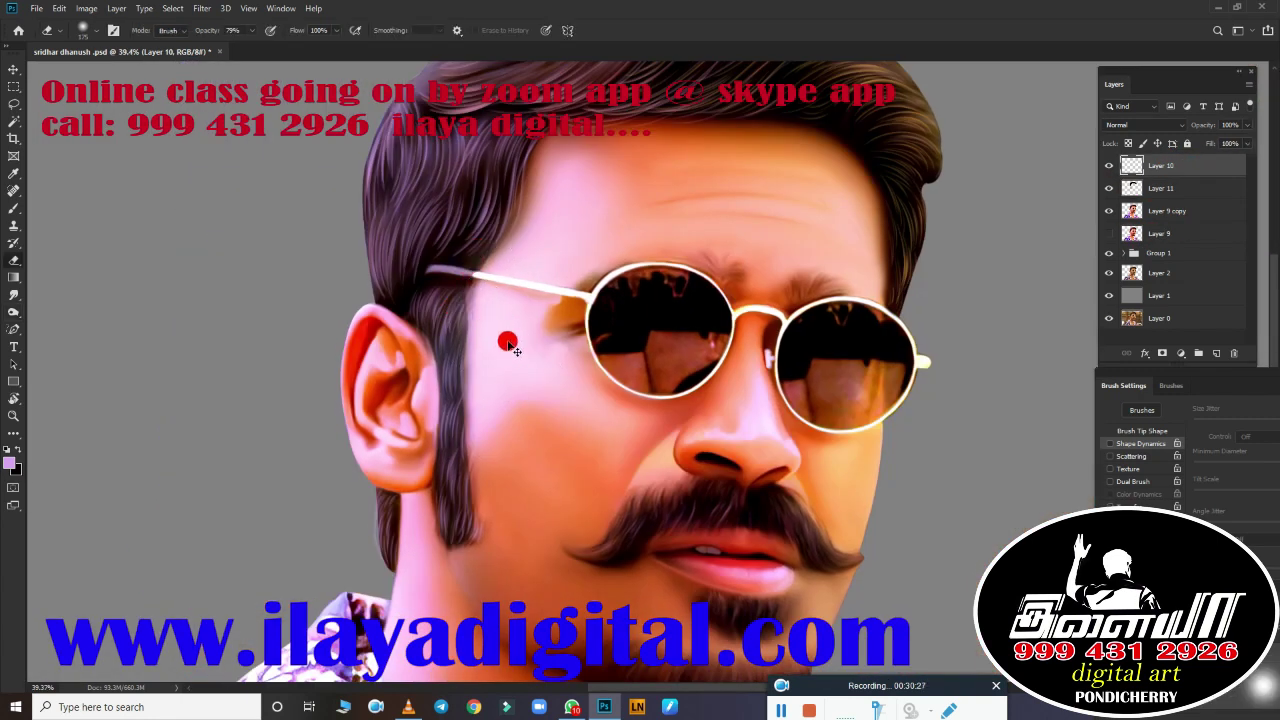
click(1140, 188)
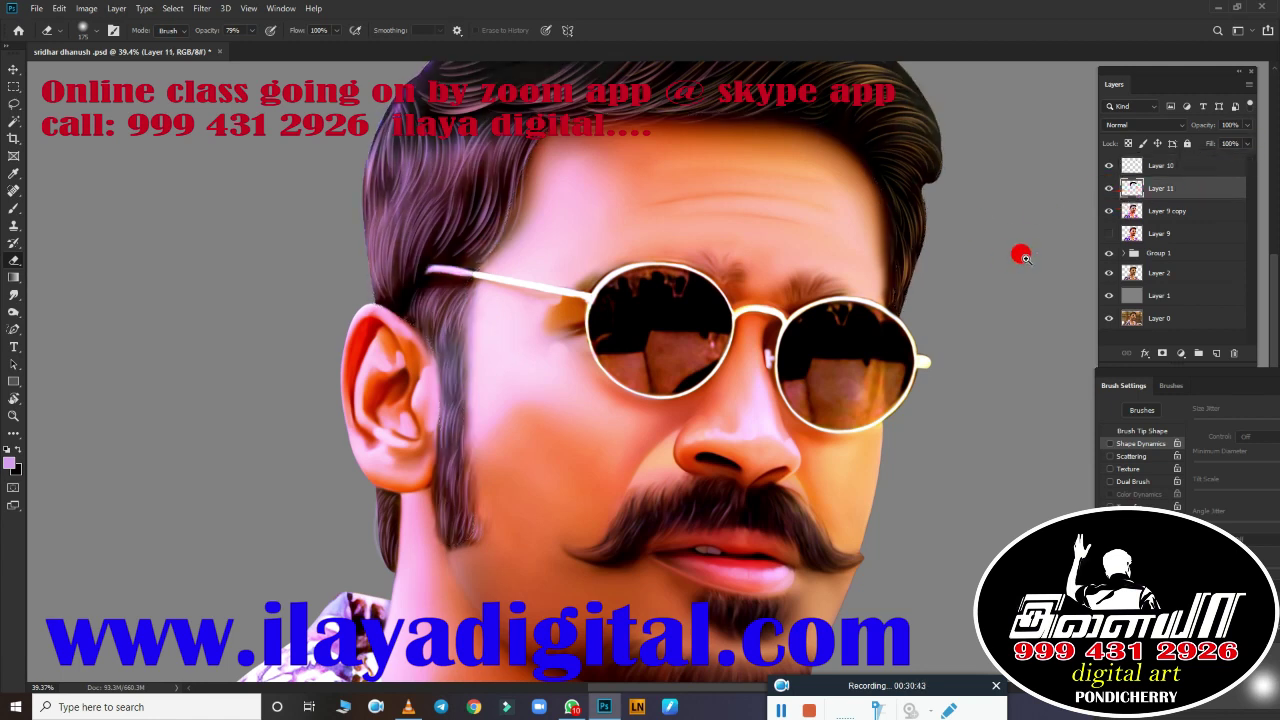
scroll(1020, 251, down, 3)
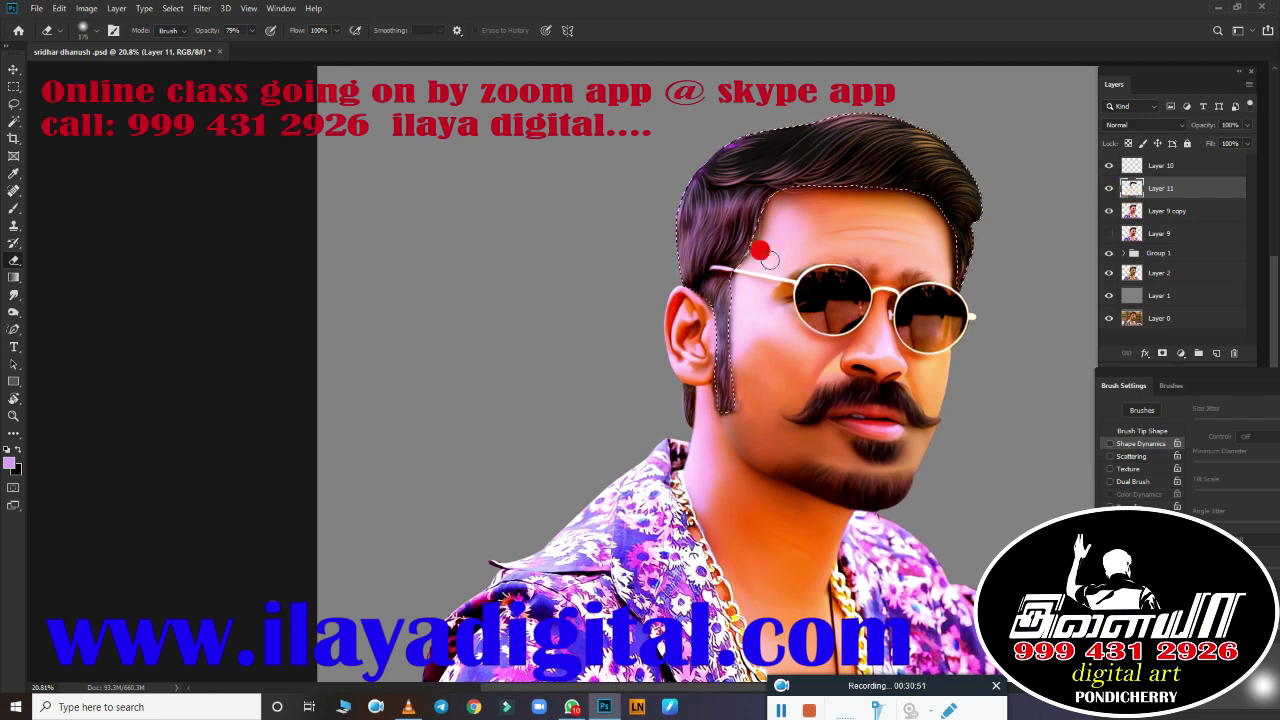
key(o)
key(ctrl+d)
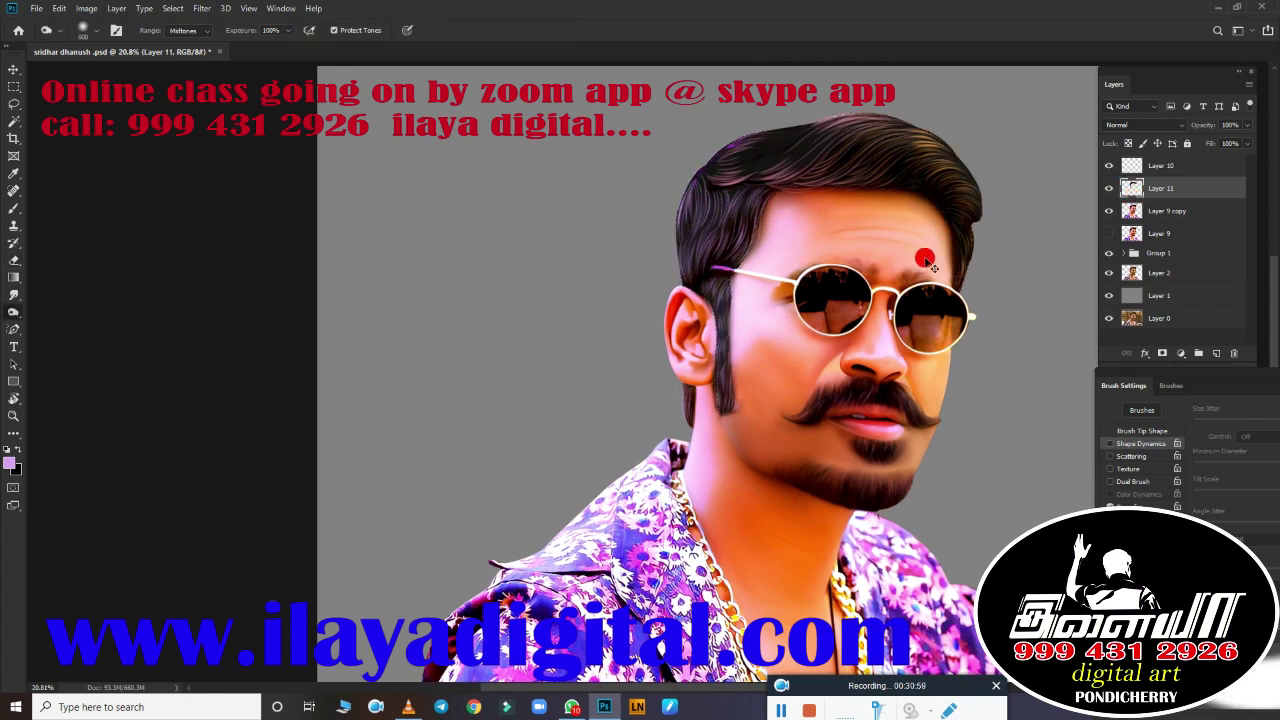
scroll(796, 295, up, 4)
key(e)
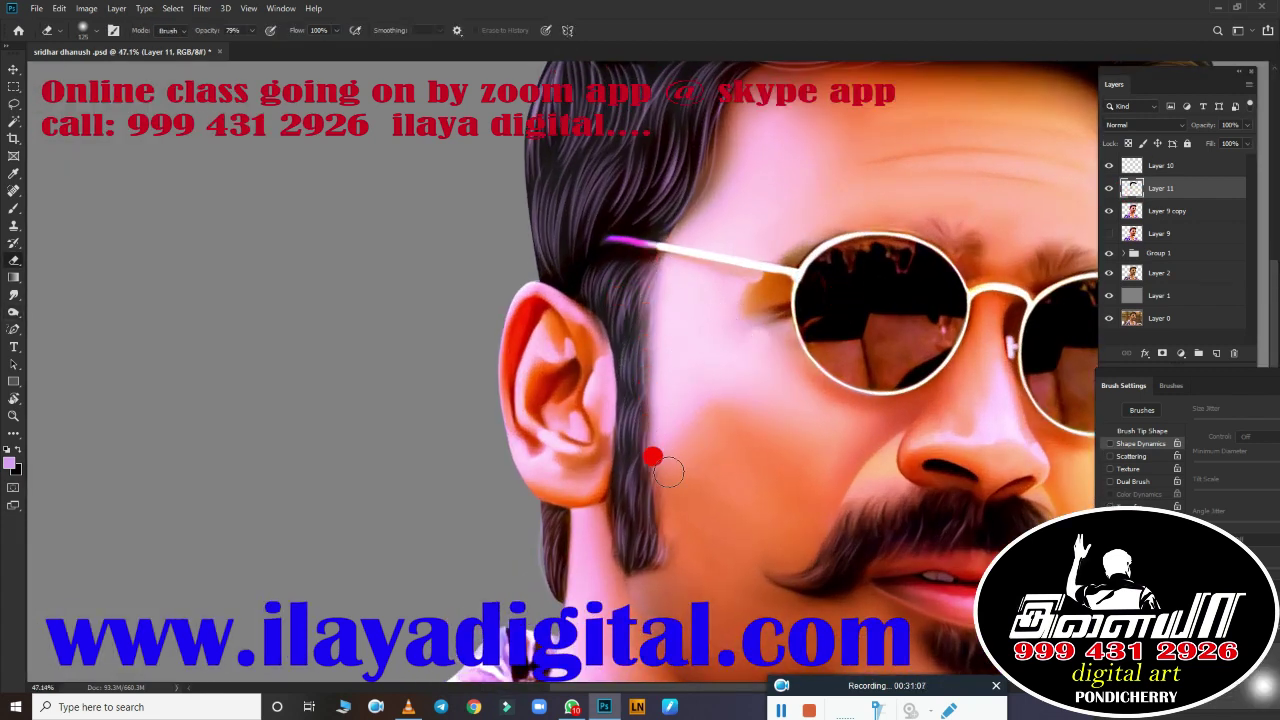
scroll(600, 468, up, 5)
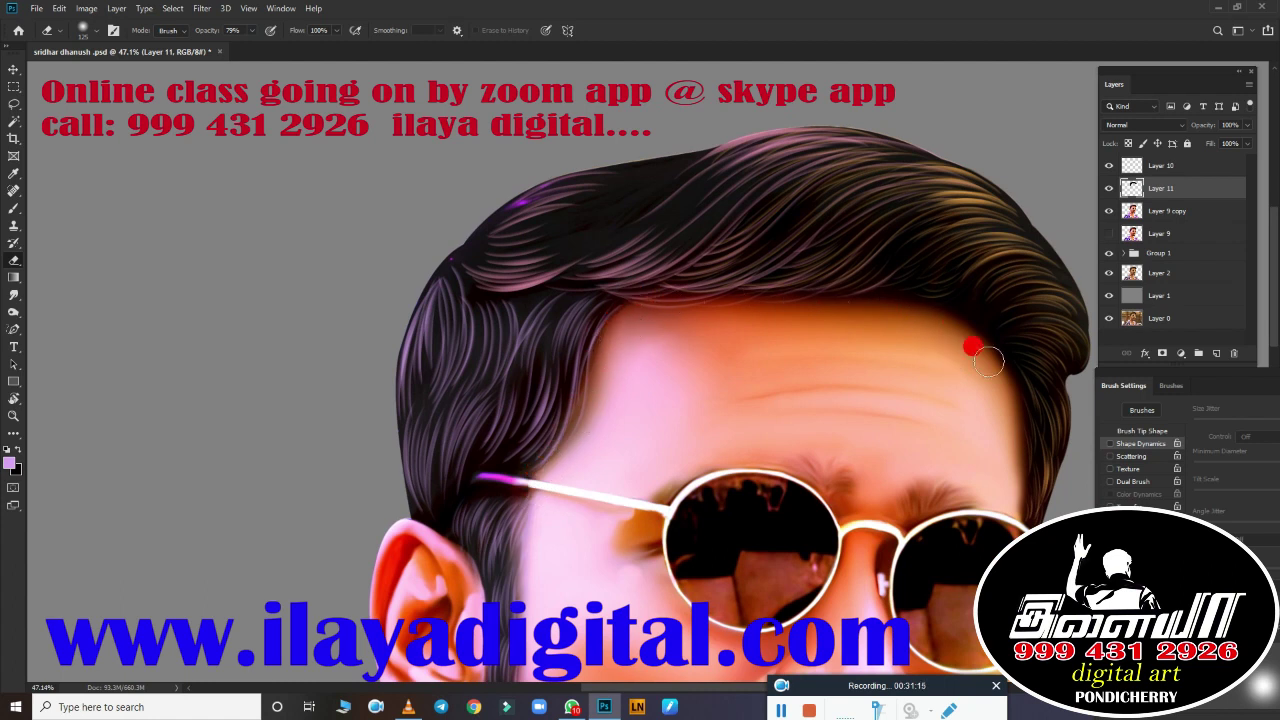
Step: Darken the hair further with a Hue/Saturation Lightness cut, then fit the view and select Layer 10
key(ctrl+u)
drag(1018, 252, 992, 254)
key(Return)
key(ctrl+0)
click(1160, 166)
scroll(617, 277, up, 4)
scroll(597, 409, up, 4)
Step: Sample a pink from the hair as the brush colour and paint pink strands across the top of the hair
key(b)
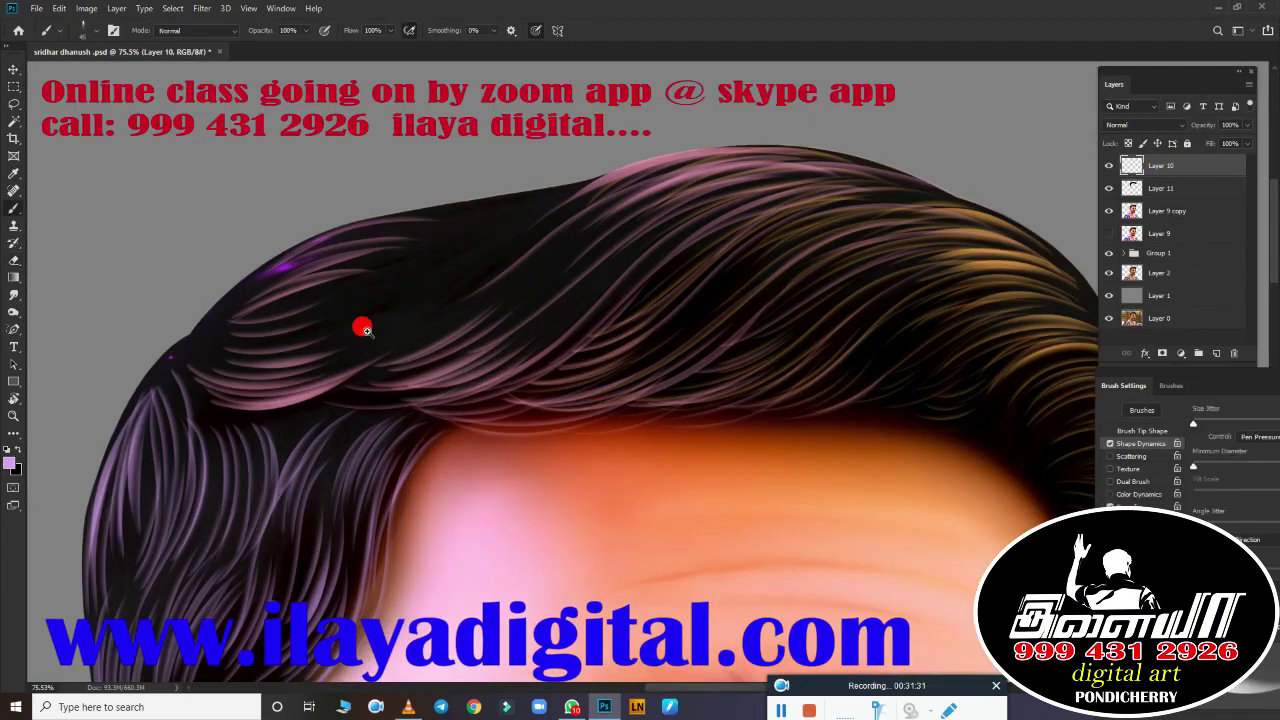
scroll(200, 355, up, 2)
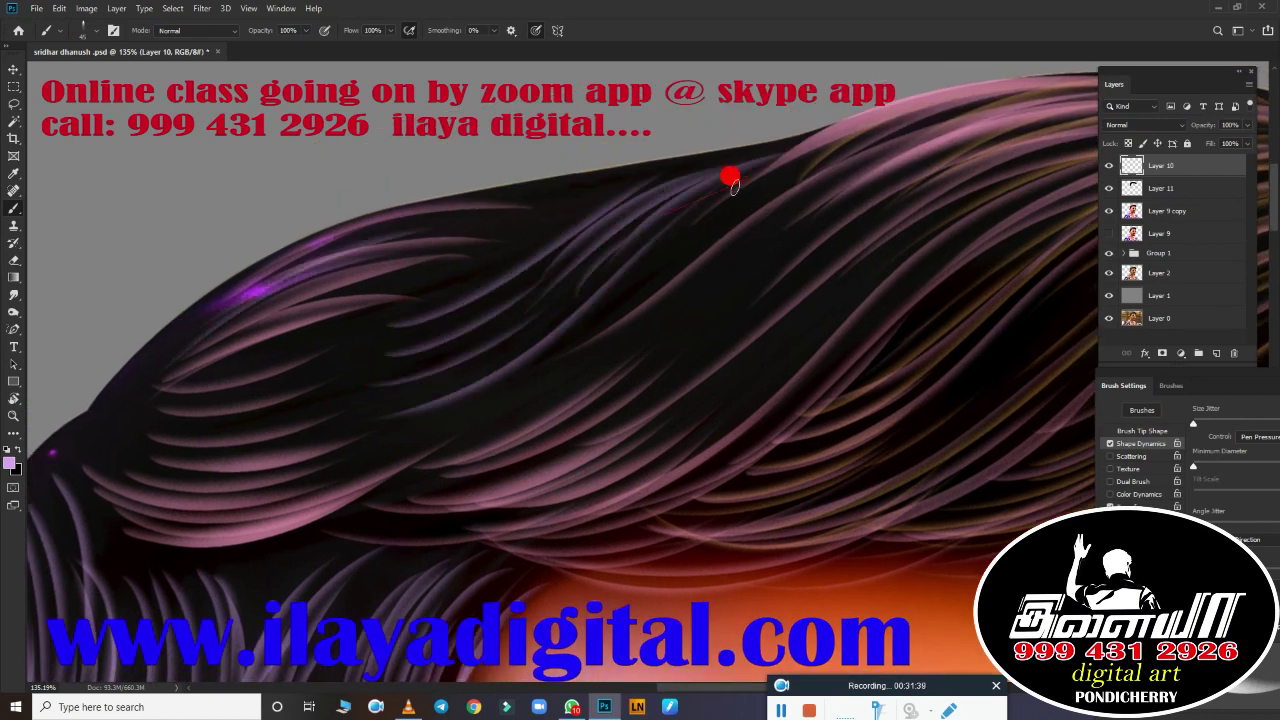
click(9, 462)
click(188, 507)
key(Return)
mouse_move(220, 443)
mouse_down()
mouse_move(497, 349)
mouse_move(777, 157)
mouse_up()
scroll(823, 149, down, 2)
scroll(614, 209, down, 2)
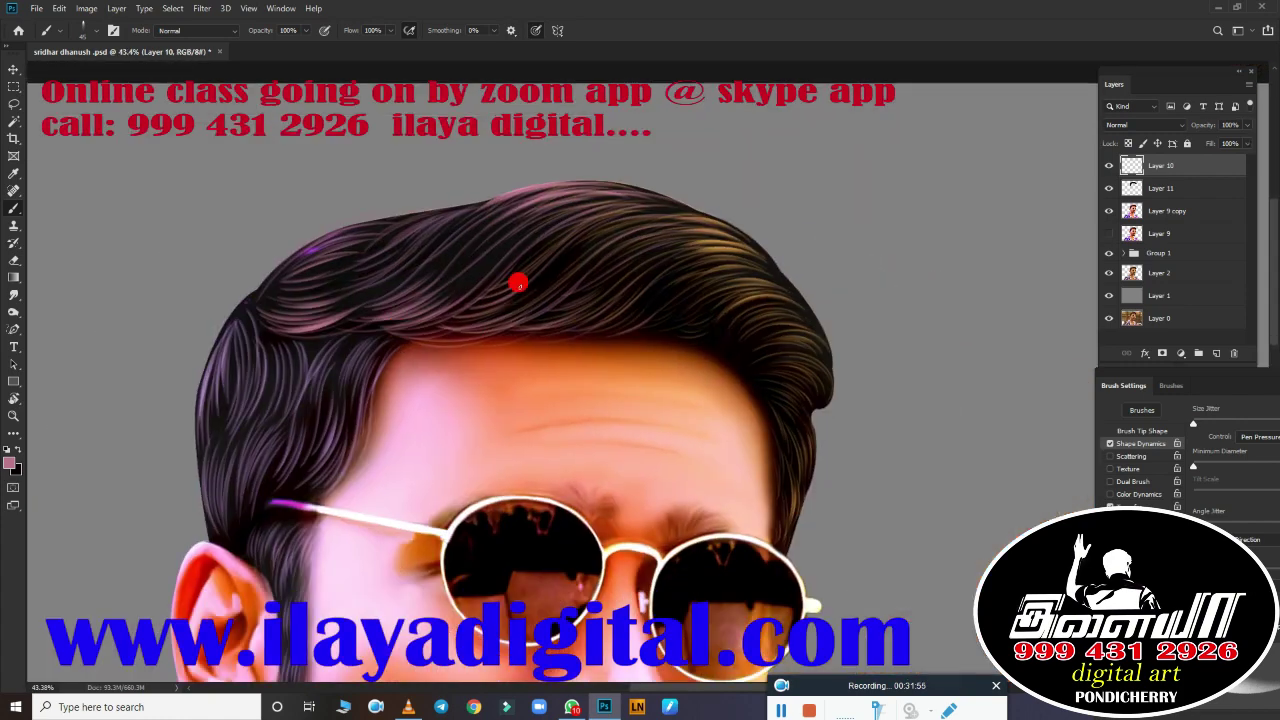
scroll(517, 283, down, 1)
scroll(1079, 289, down, 1)
scroll(1063, 297, down, 1)
scroll(1046, 306, down, 1)
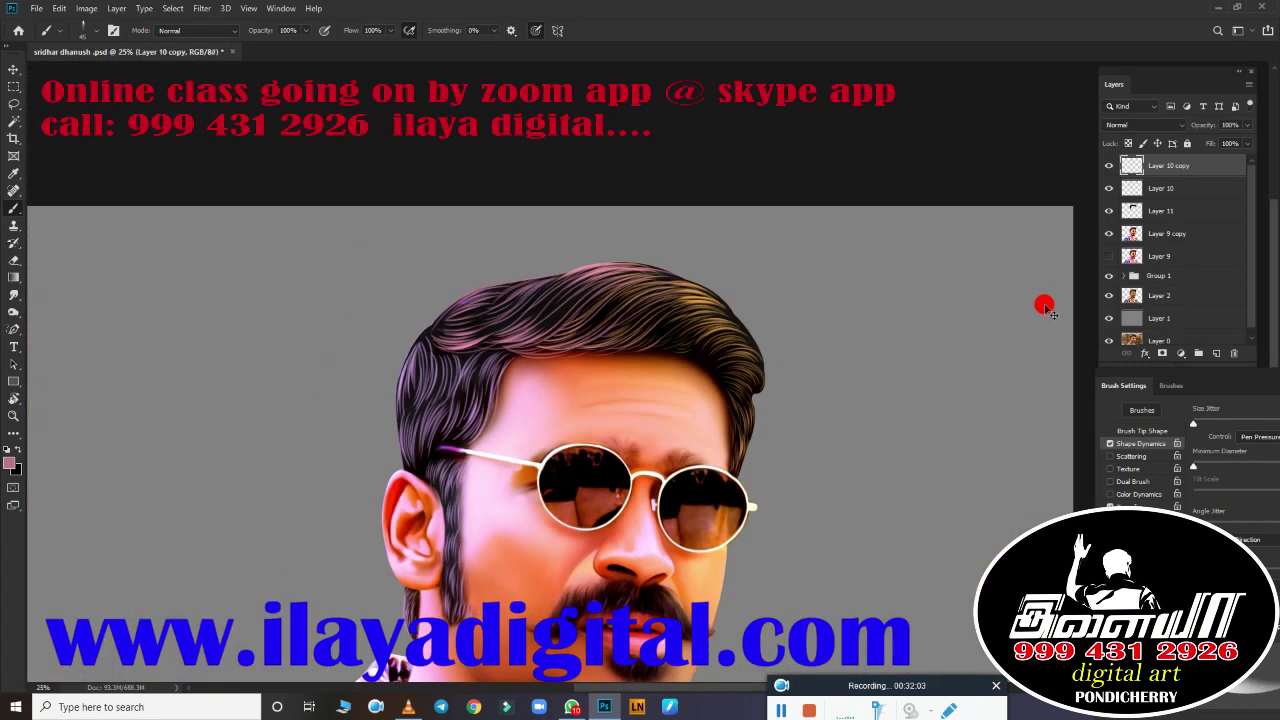
scroll(849, 343, down, 1)
scroll(863, 331, up, 2)
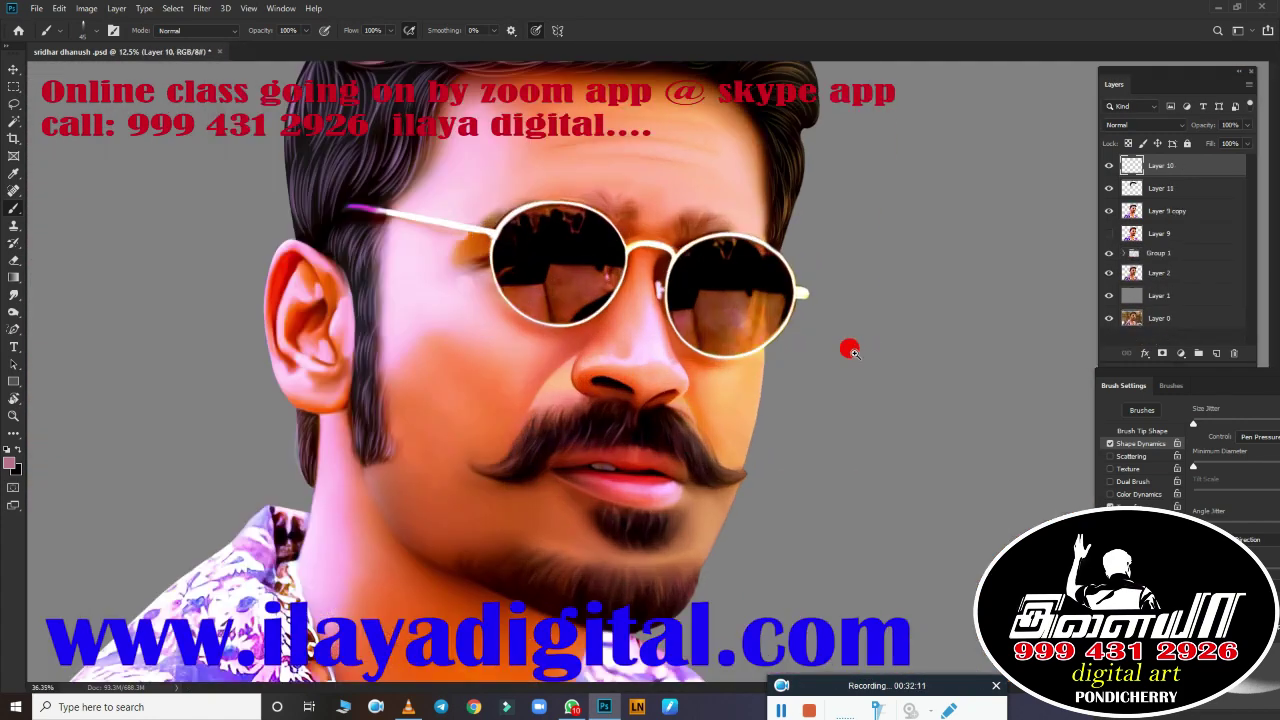
scroll(849, 349, up, 1)
Step: Add a new empty Layer 12 and toggle Layer 10's strands to check the hair
click(1222, 354)
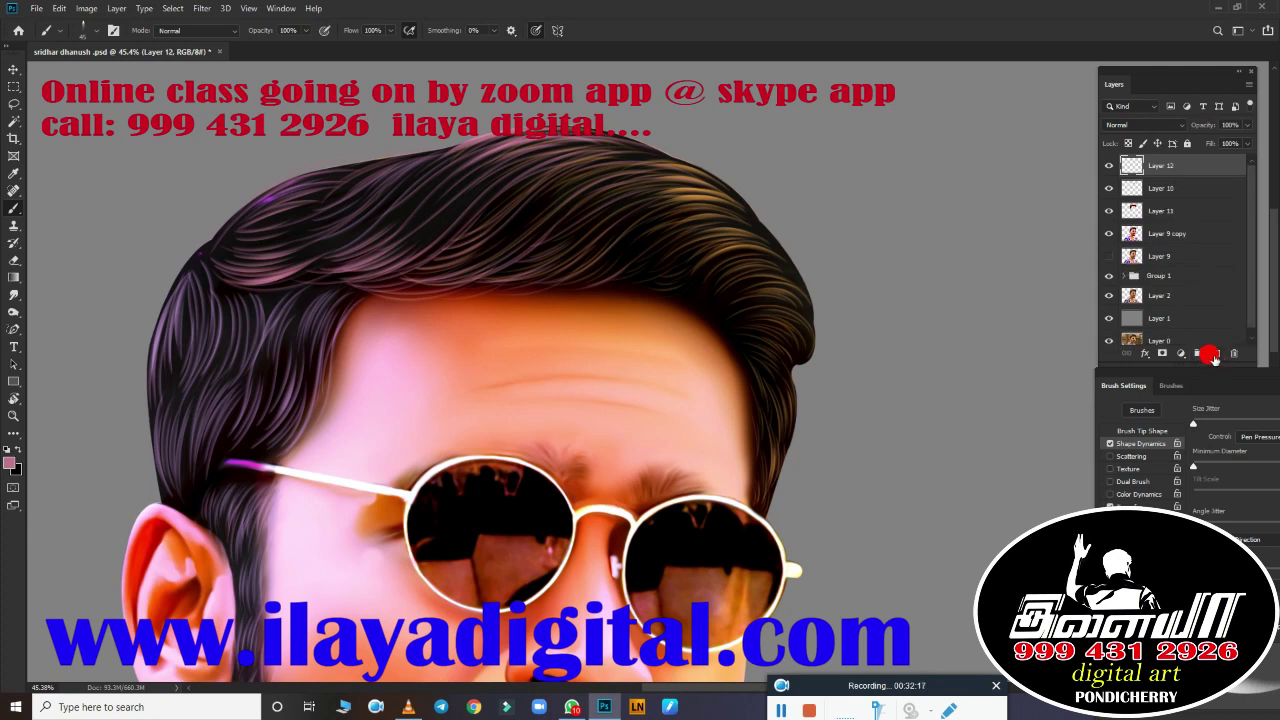
click(1180, 211)
scroll(463, 507, up, 2)
scroll(586, 363, up, 2)
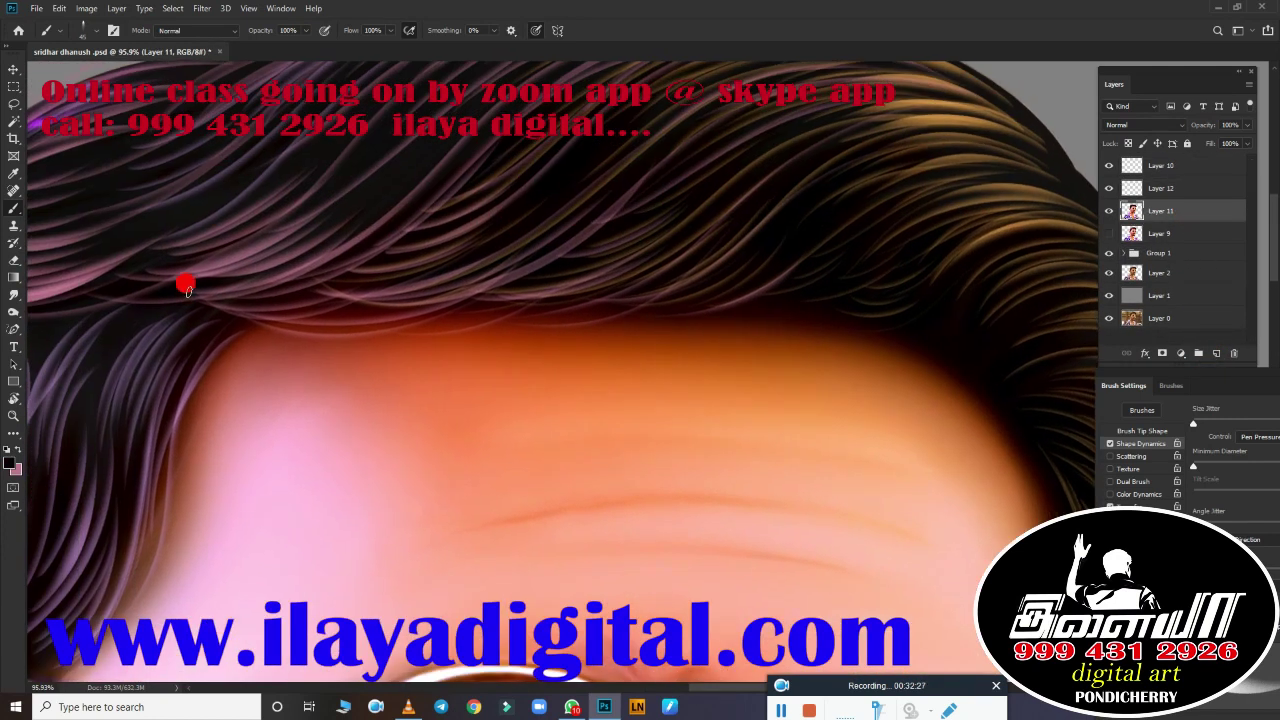
click(1118, 188)
click(1108, 166)
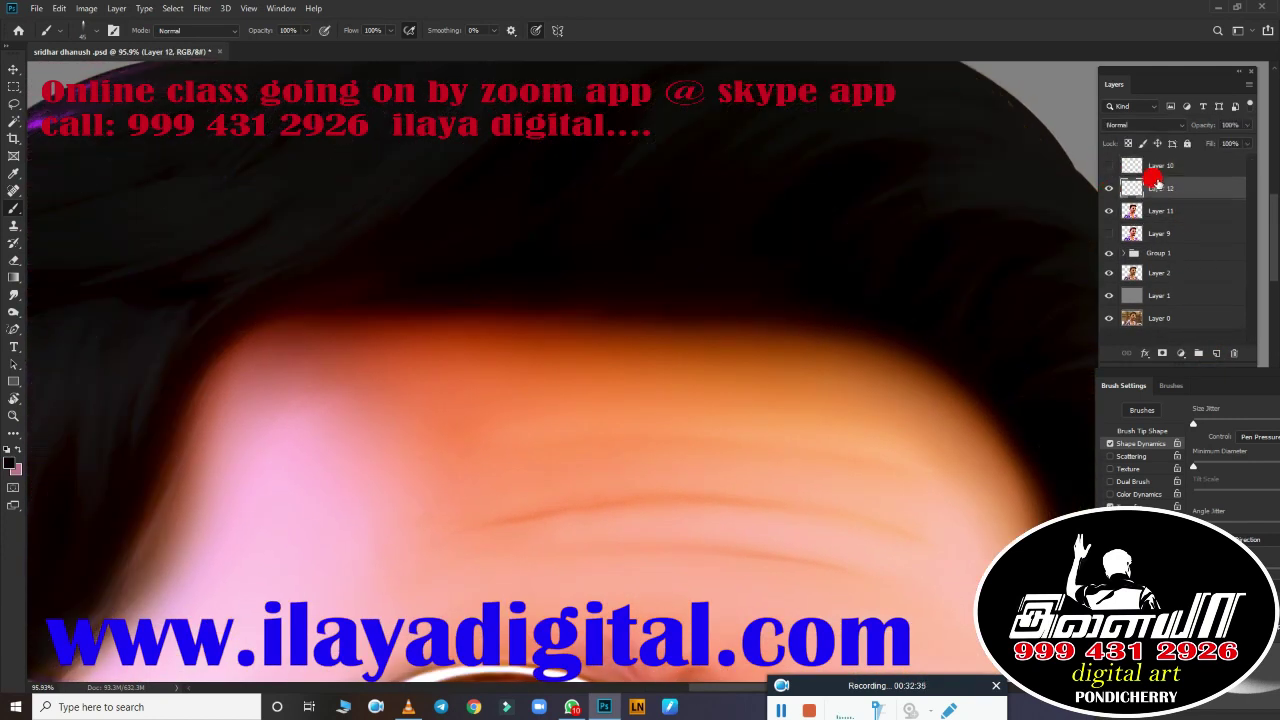
click(1108, 166)
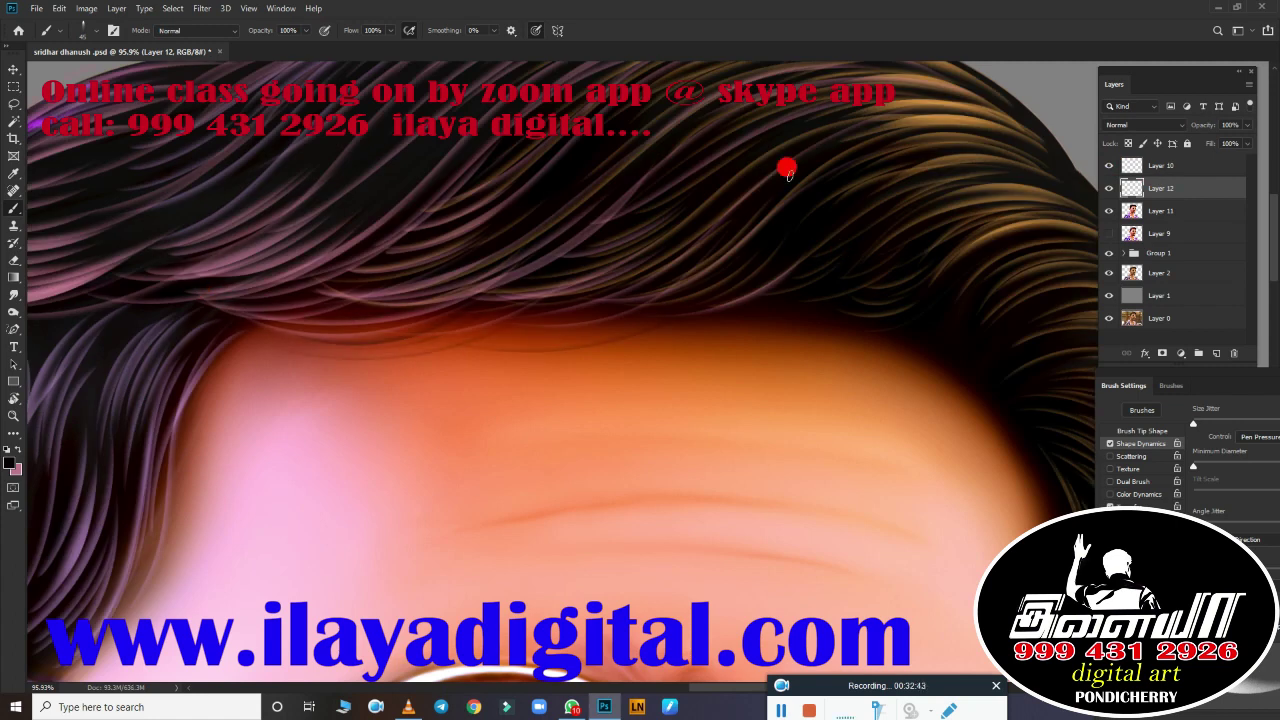
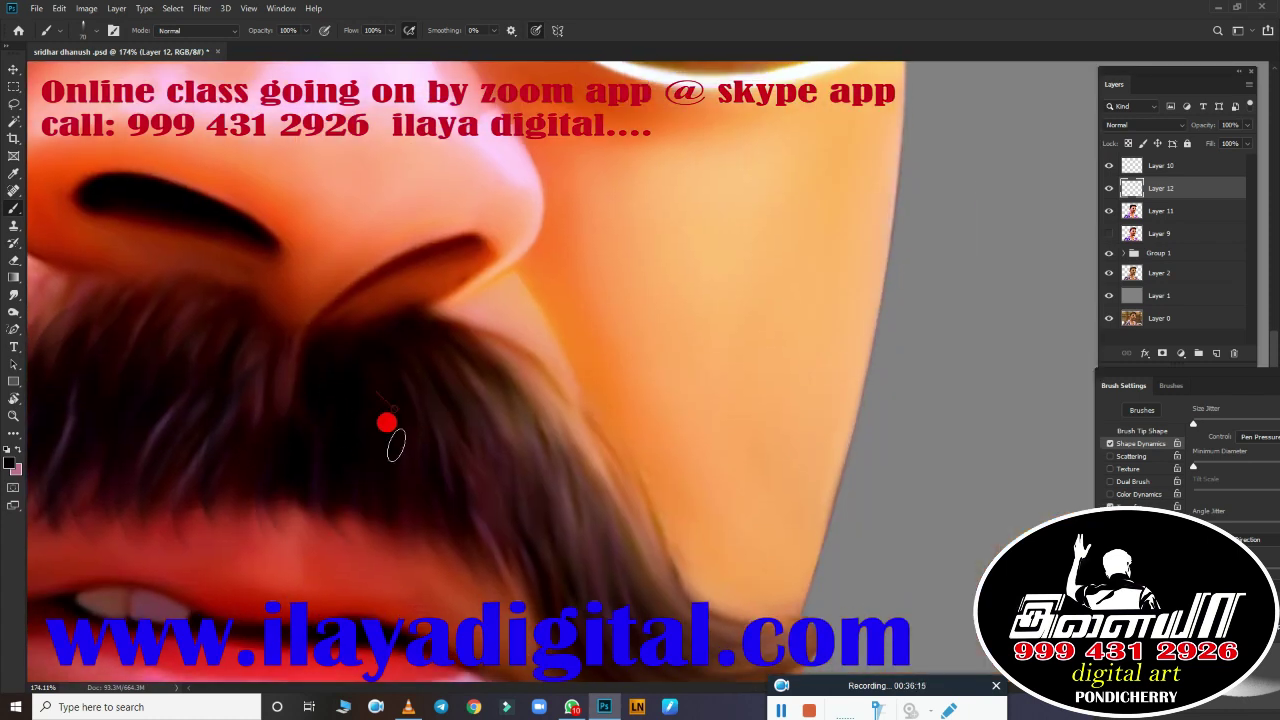
Step: Paint three dark curved strands into the moustache, including its lower right end
drag(395, 443, 437, 508)
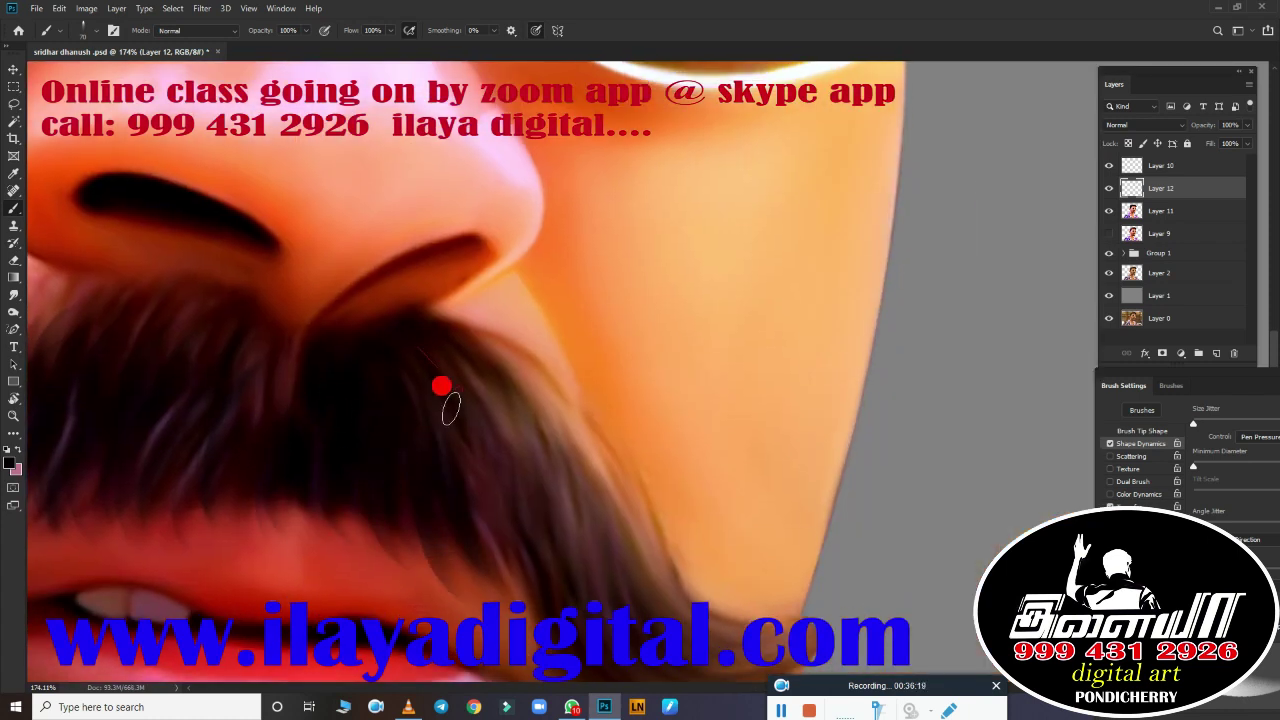
drag(441, 386, 557, 551)
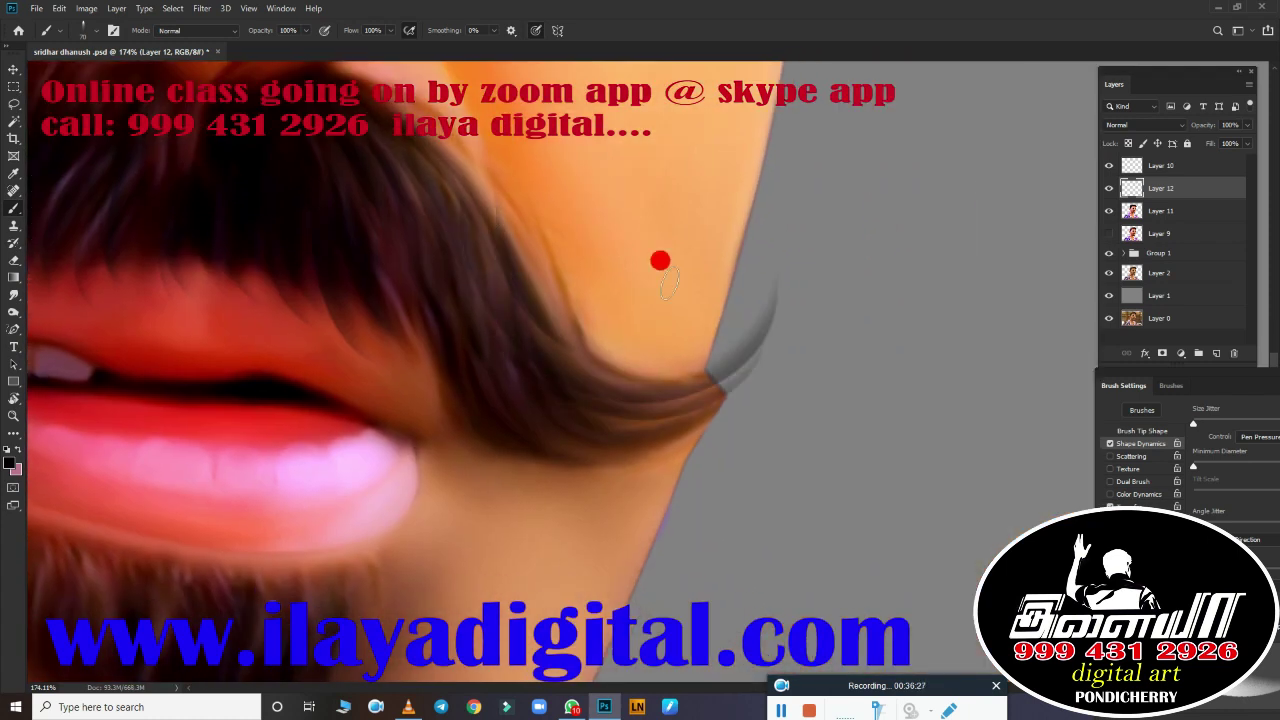
drag(725, 390, 533, 422)
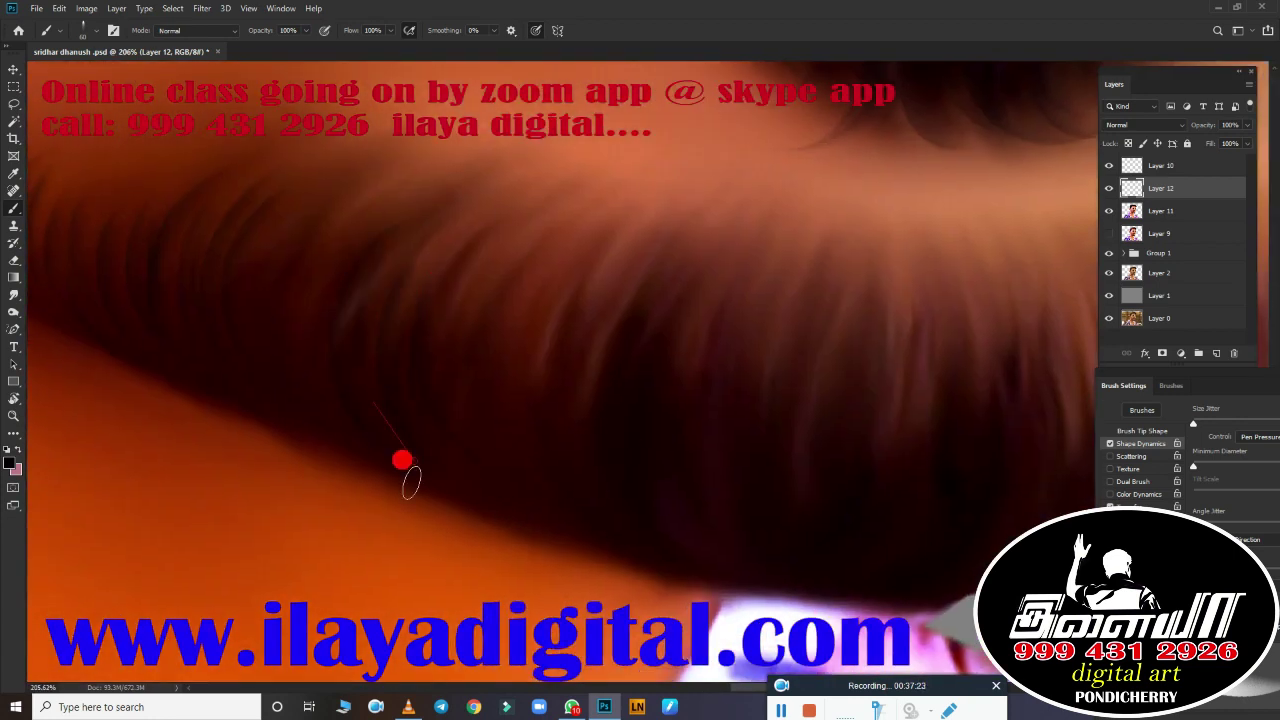
Step: Paint dark curved strands along the beard edge, undoing one unwanted stroke
drag(545, 300, 605, 412)
key(ctrl+z)
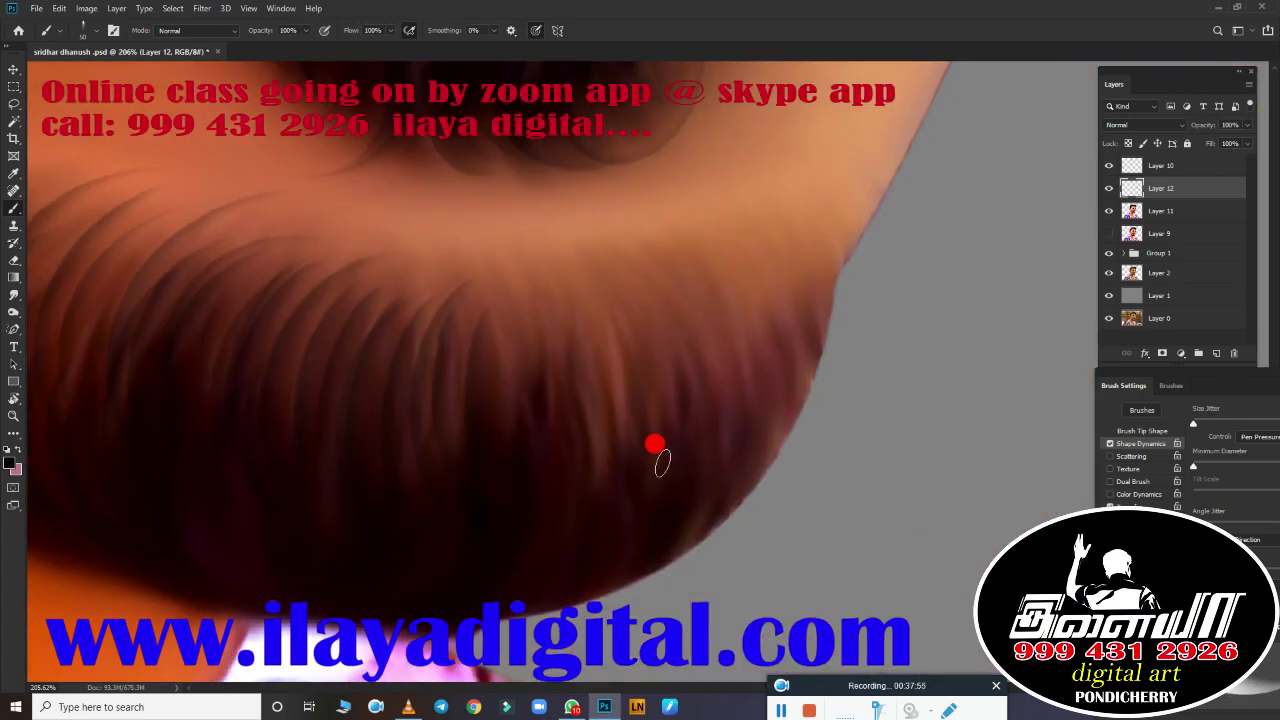
mouse_move(662, 460)
mouse_down()
mouse_move(720, 406)
mouse_move(760, 255)
mouse_up()
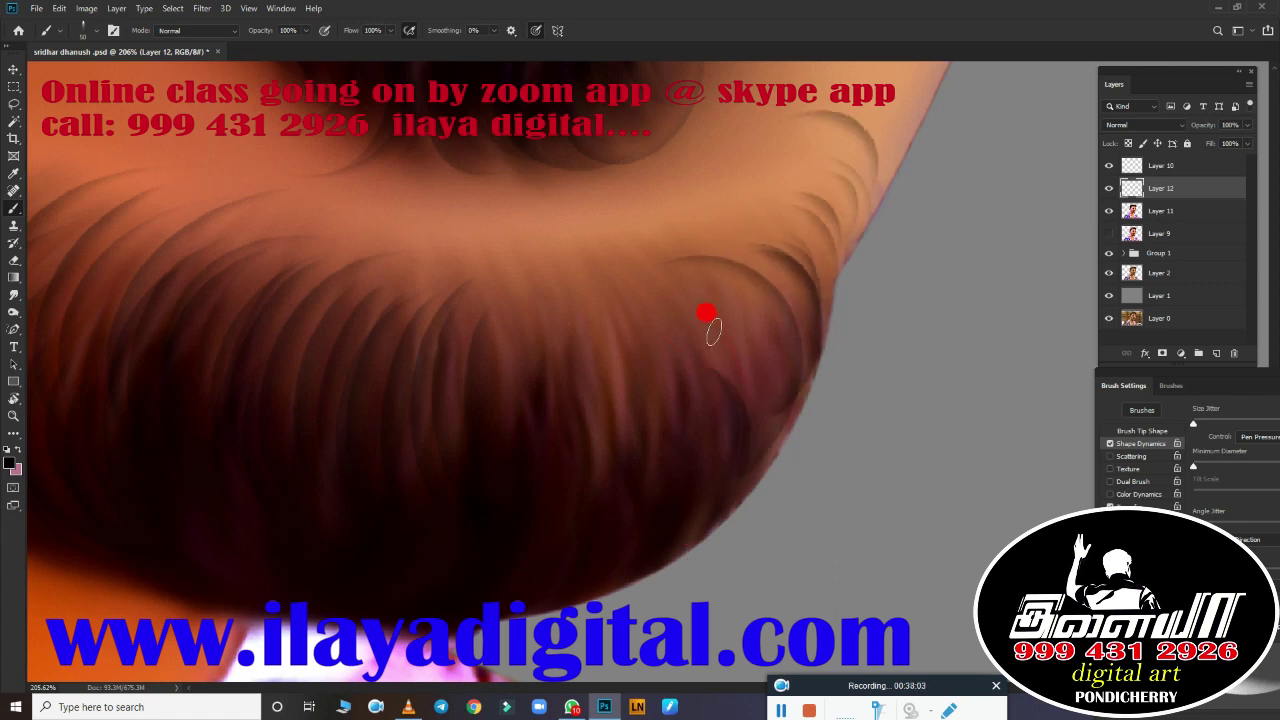
drag(712, 330, 896, 422)
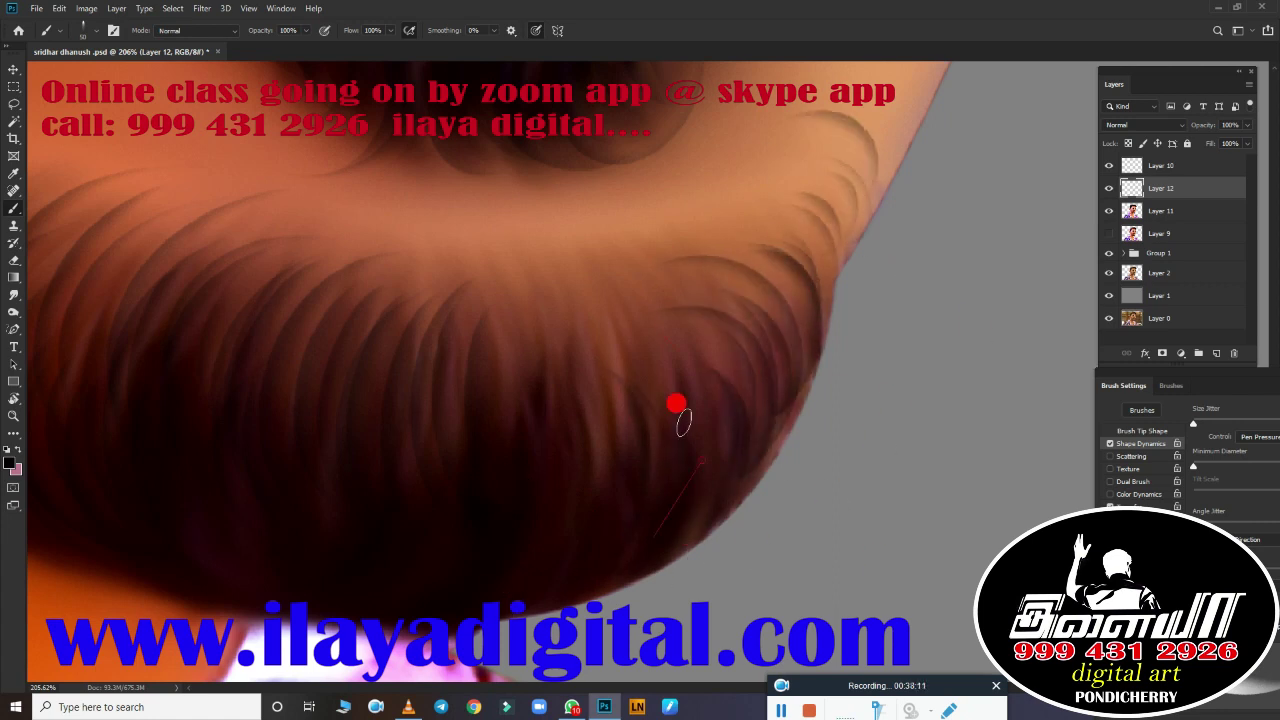
drag(751, 474, 650, 576)
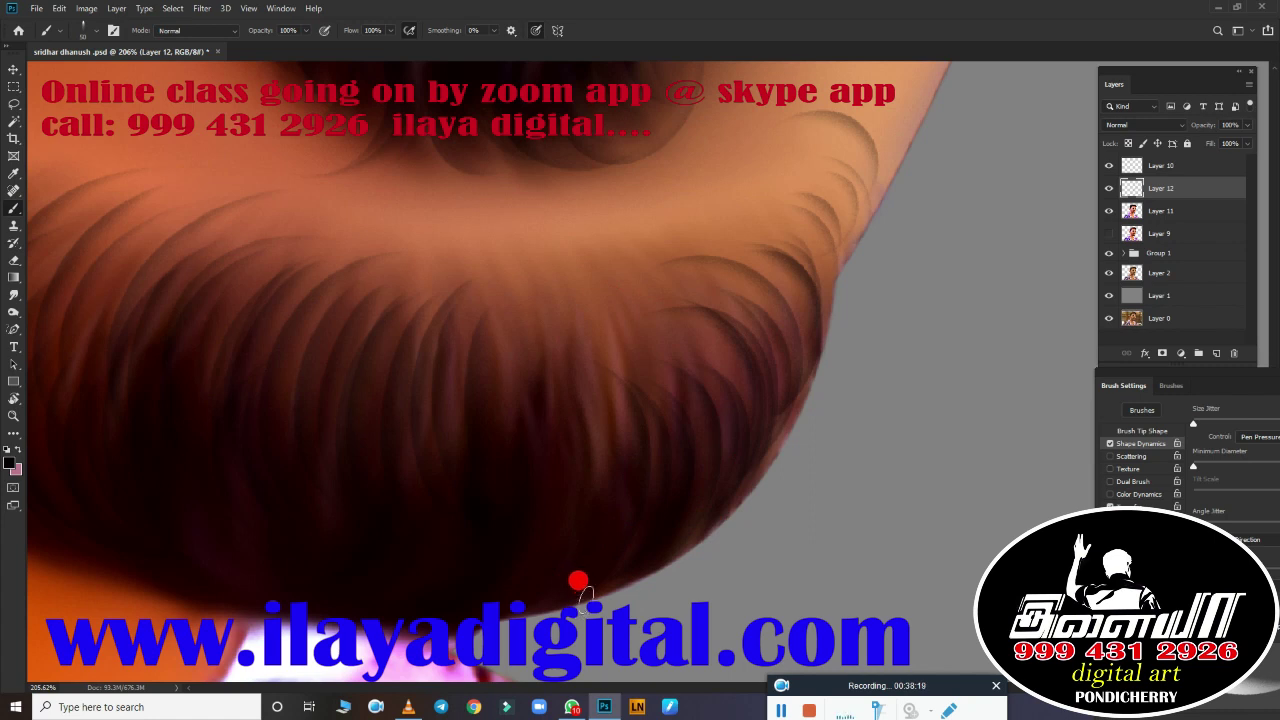
drag(663, 358, 453, 368)
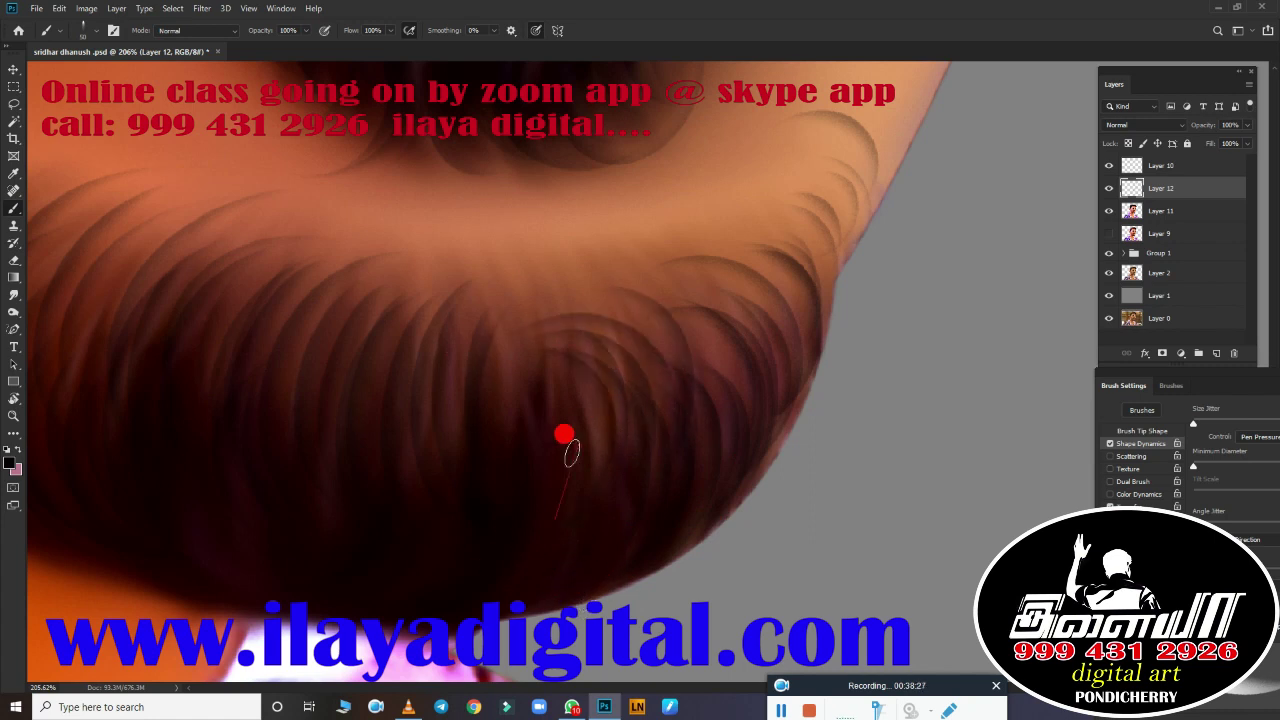
mouse_move(571, 453)
mouse_down()
mouse_move(726, 186)
mouse_move(489, 374)
mouse_up()
Step: Pan and zoom along the beard to check the strokes against the shirt and background
drag(686, 148, 716, 313)
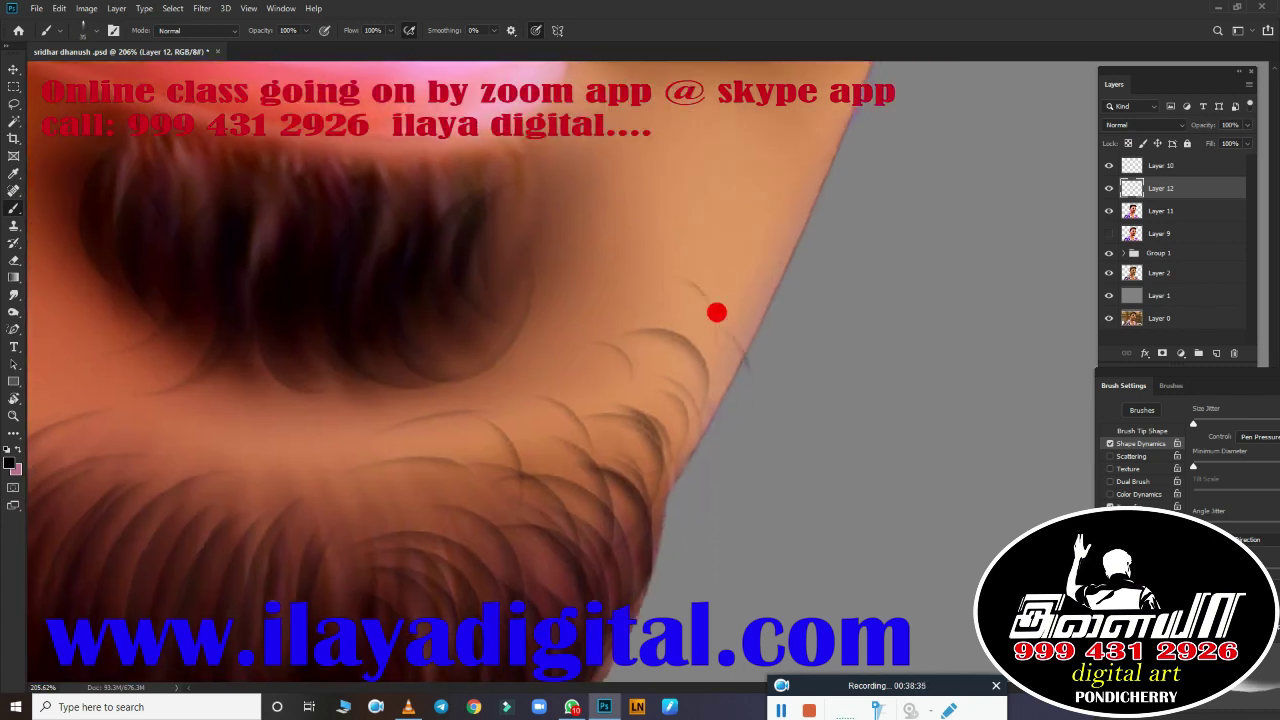
drag(537, 215, 217, 531)
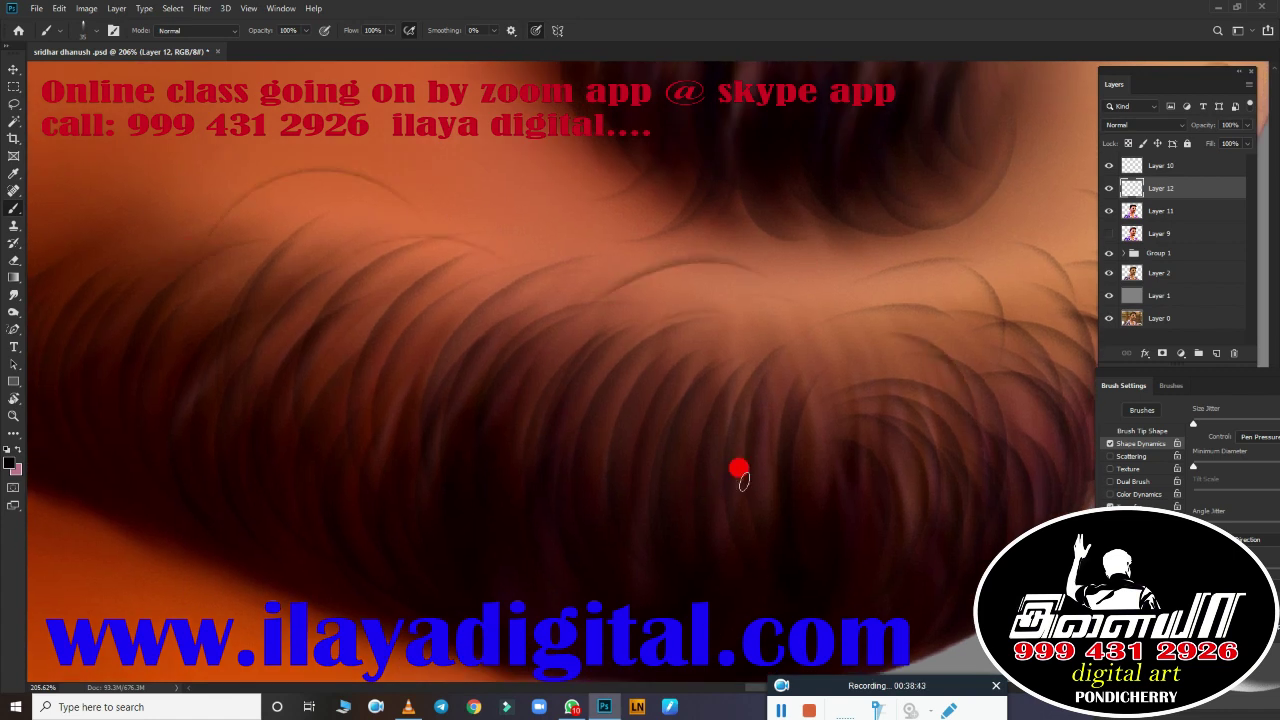
scroll(738, 470, down, 5)
scroll(677, 563, up, 5)
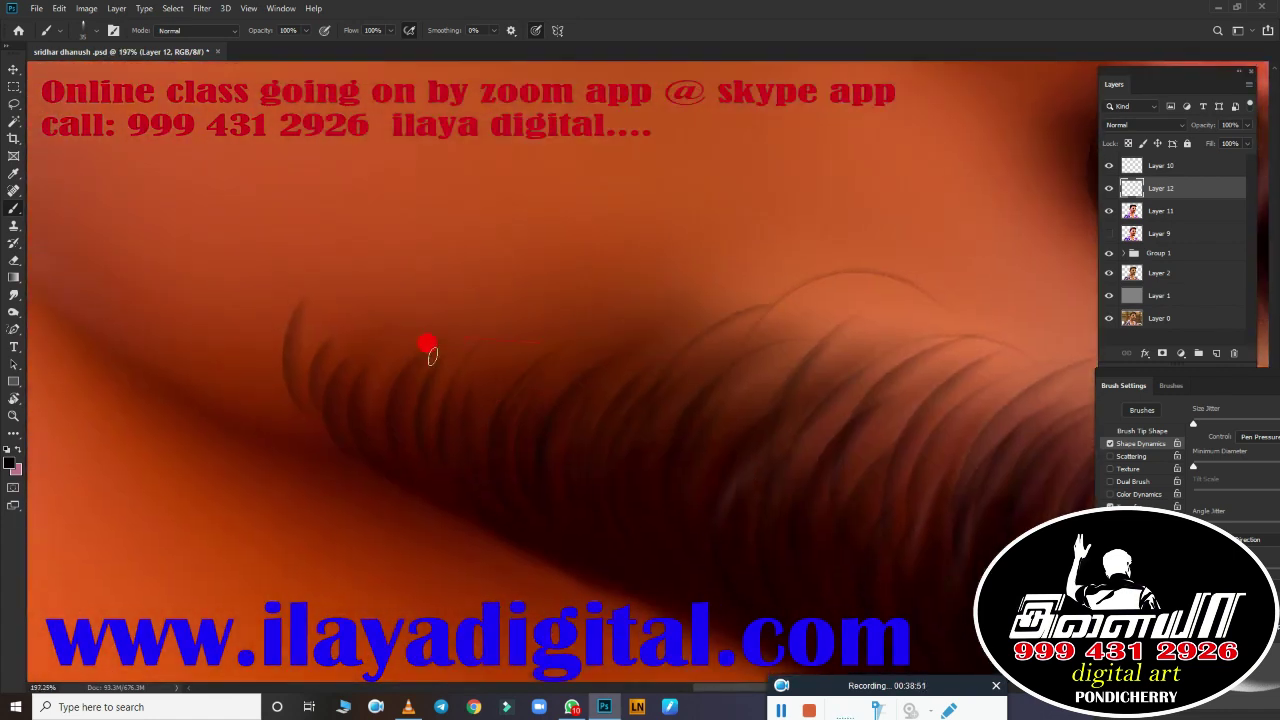
drag(767, 458, 331, 340)
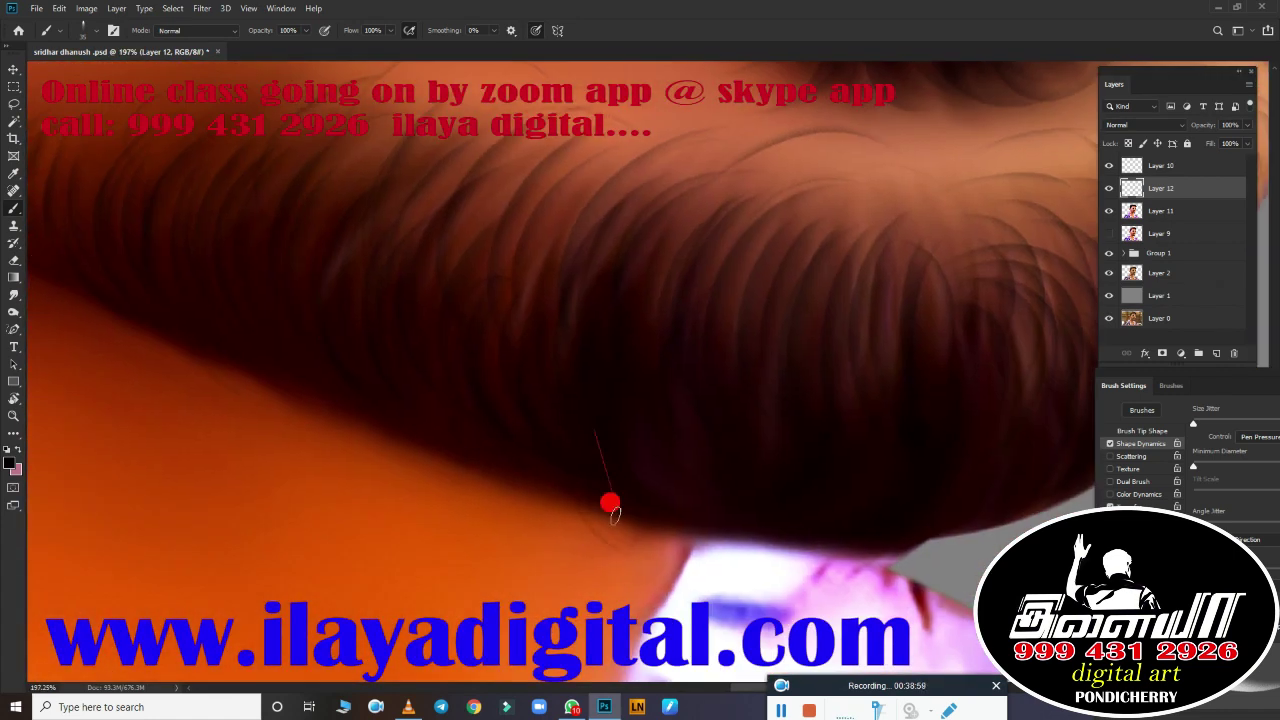
mouse_move(386, 449)
mouse_down()
mouse_move(294, 374)
mouse_move(657, 440)
mouse_up()
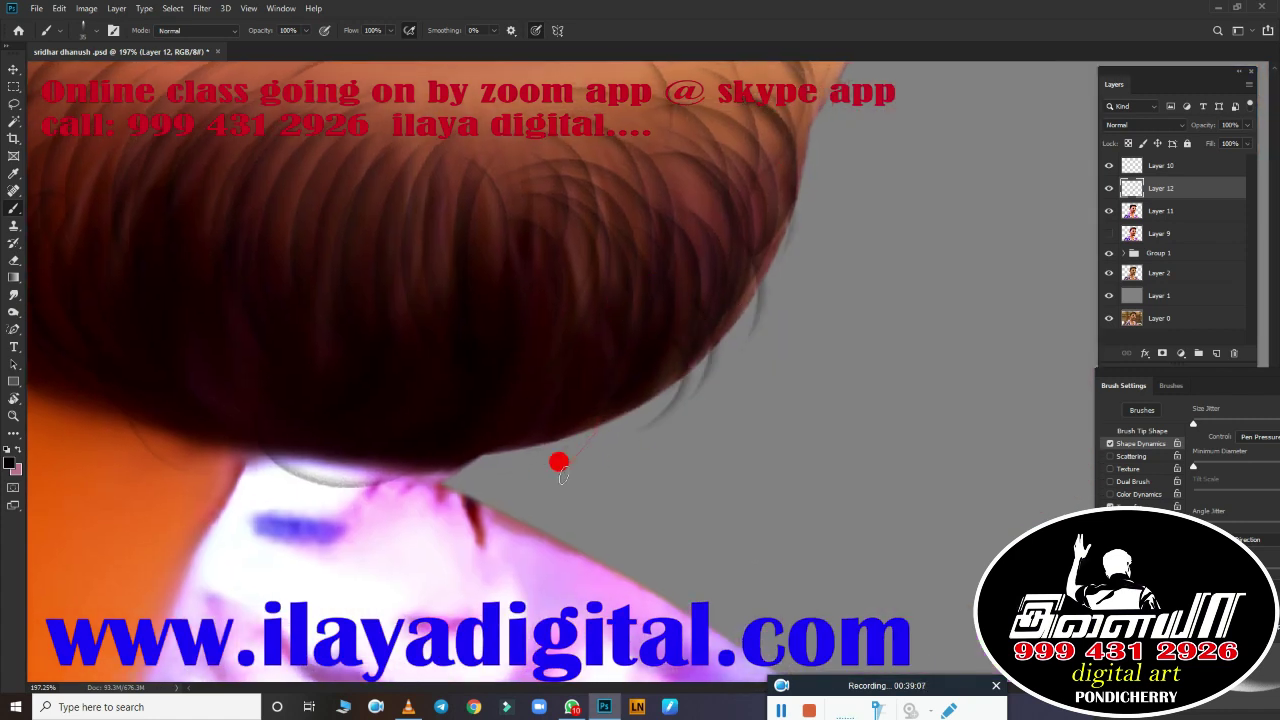
scroll(491, 385, down, 5)
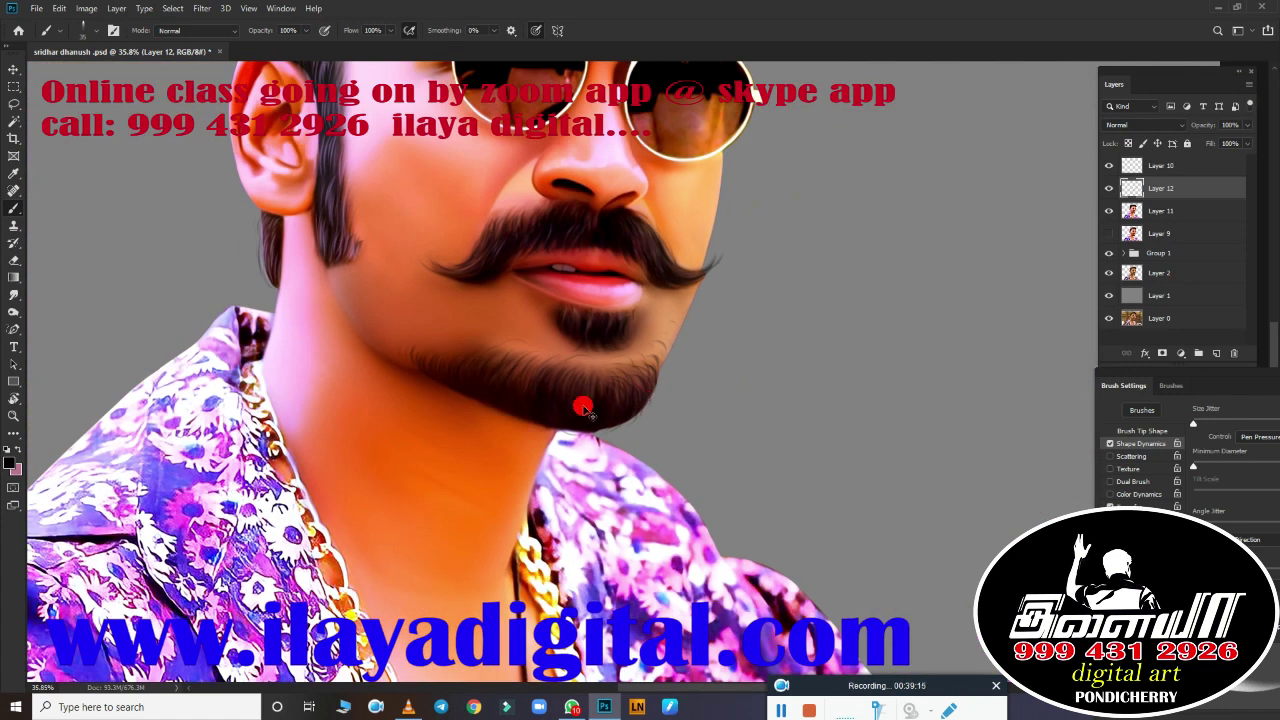
scroll(583, 408, up, 2)
scroll(651, 443, up, 3)
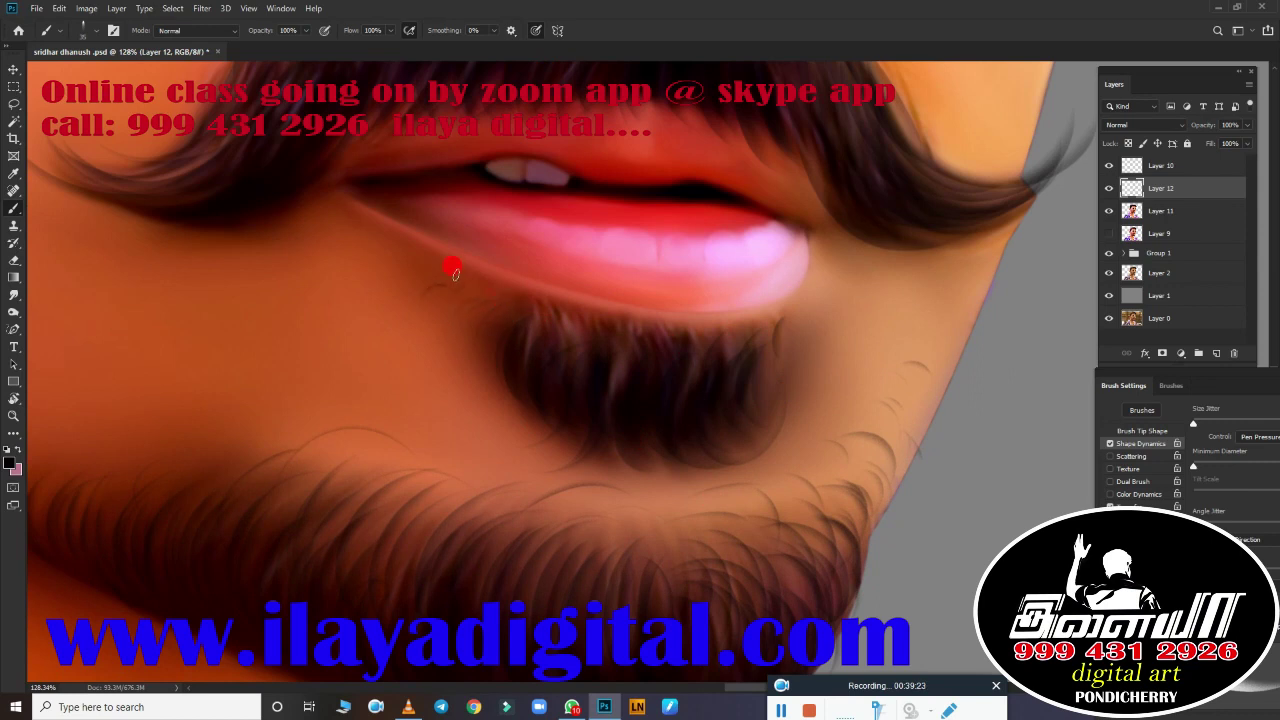
mouse_move(893, 113)
mouse_down()
mouse_move(808, 349)
mouse_move(880, 355)
mouse_up()
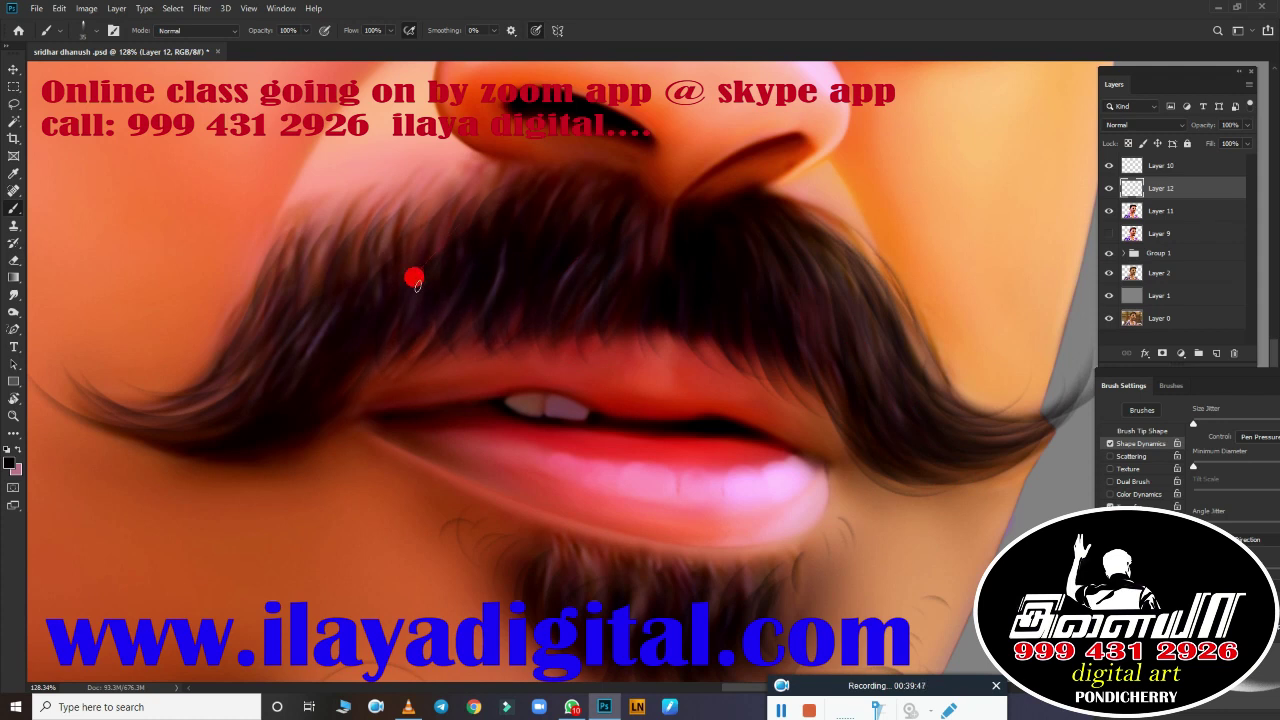
drag(262, 270, 404, 178)
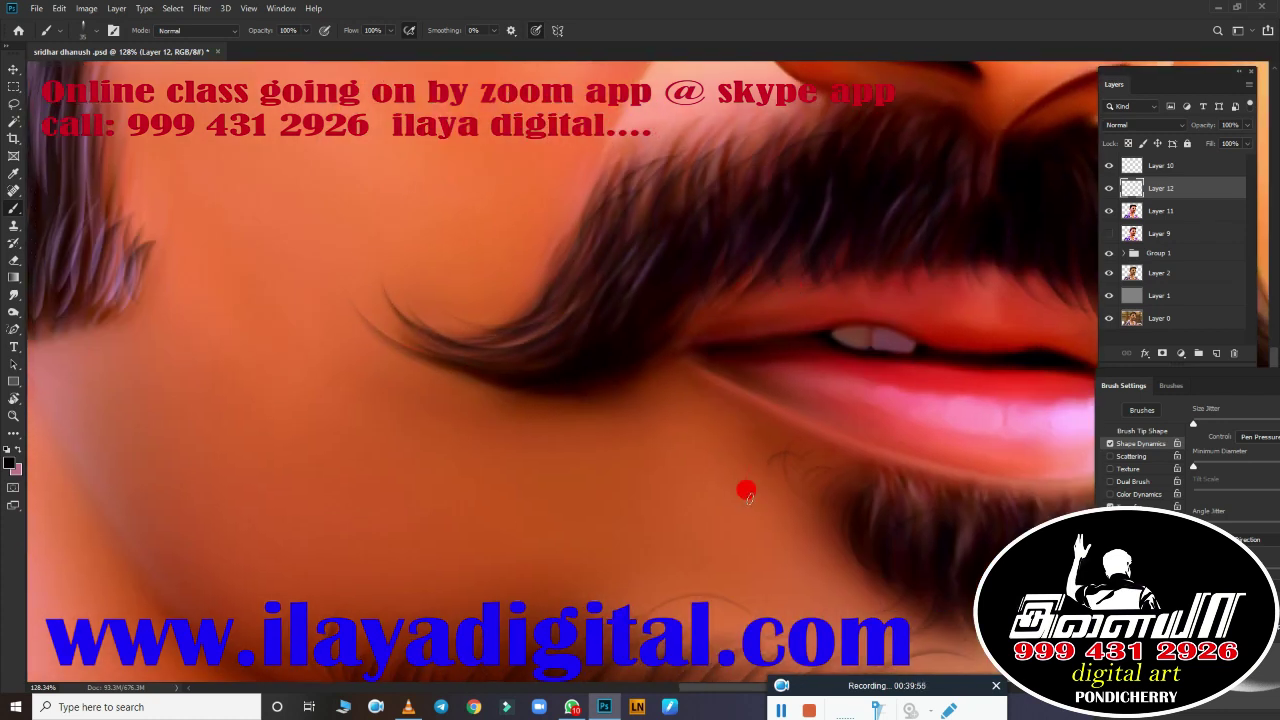
mouse_move(747, 490)
mouse_down()
mouse_move(620, 540)
mouse_move(678, 418)
mouse_up()
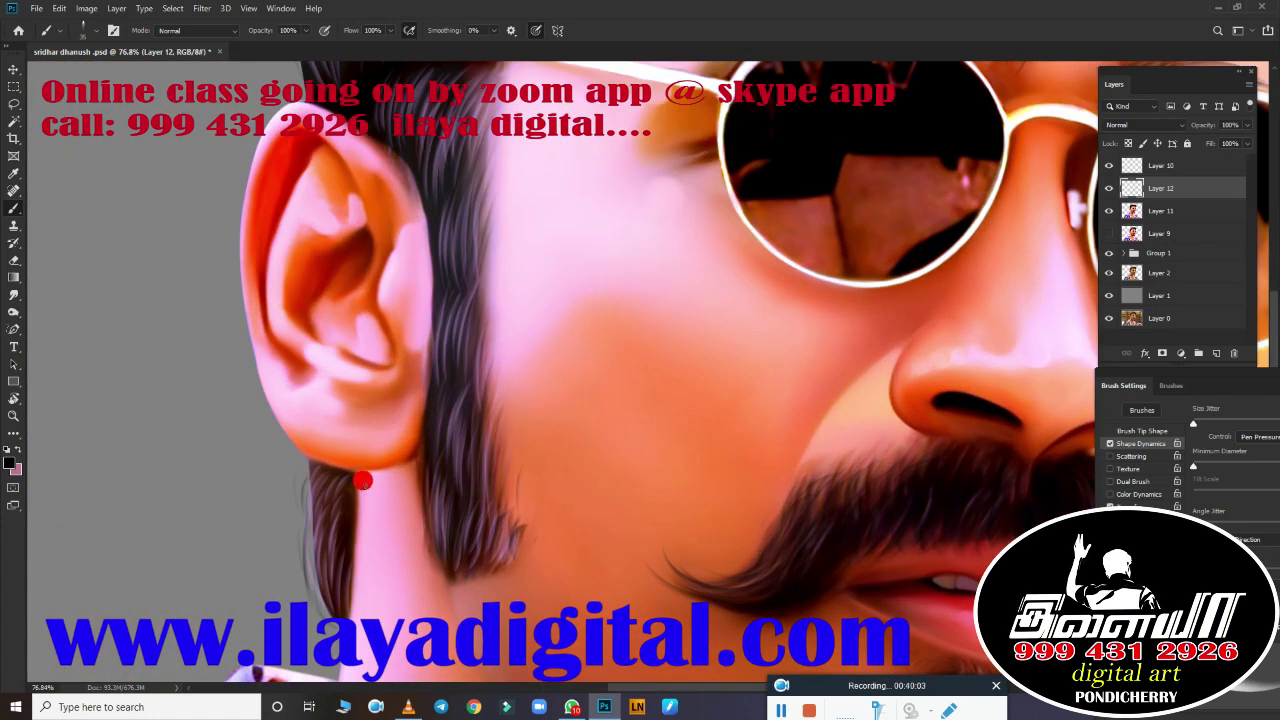
drag(508, 421, 400, 425)
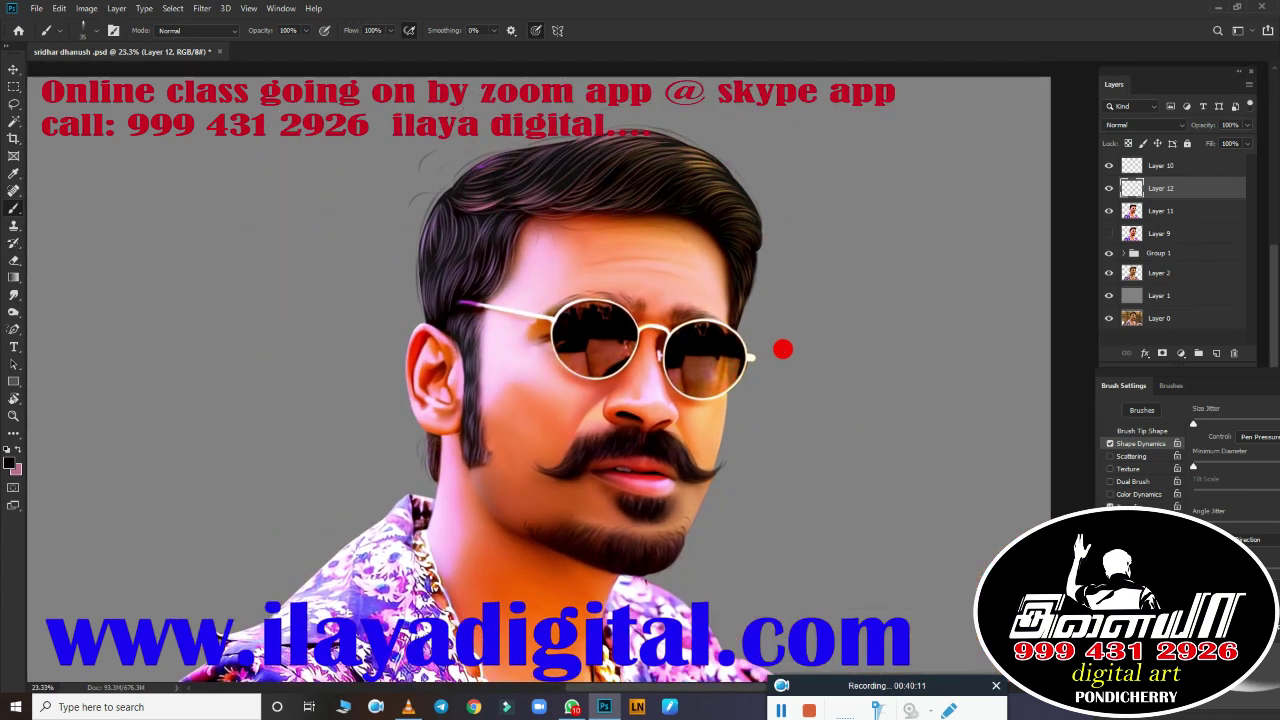
Step: Set the colour to pink and paint light strands along the side hair on Layer 10
click(11, 465)
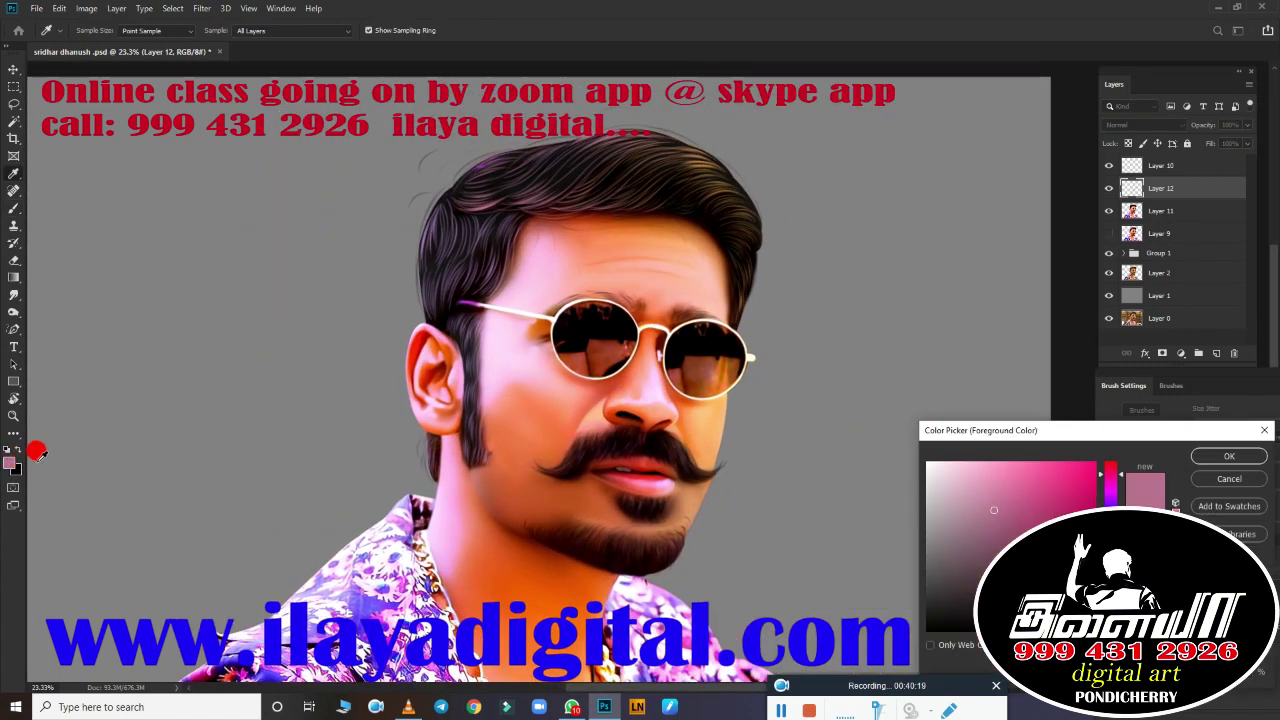
click(1229, 456)
click(1160, 165)
key(b)
scroll(494, 297, up, 10)
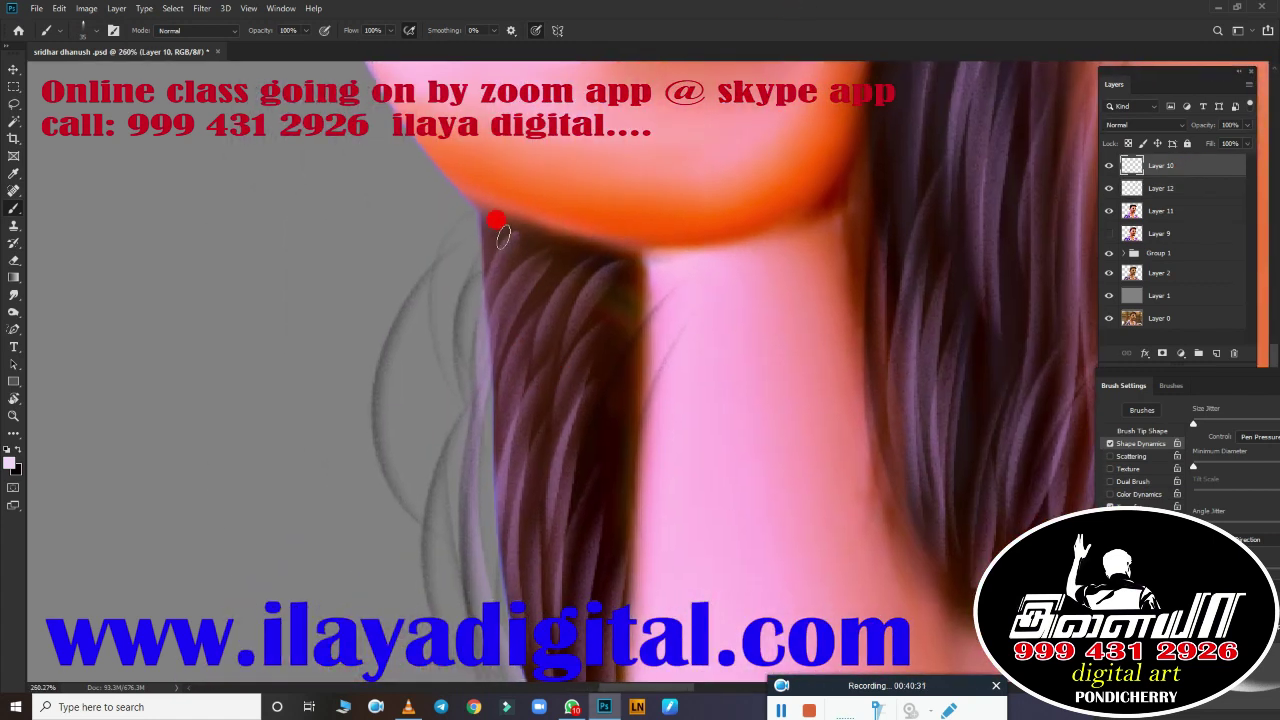
mouse_move(503, 237)
mouse_down()
mouse_move(540, 520)
mouse_move(560, 340)
mouse_up()
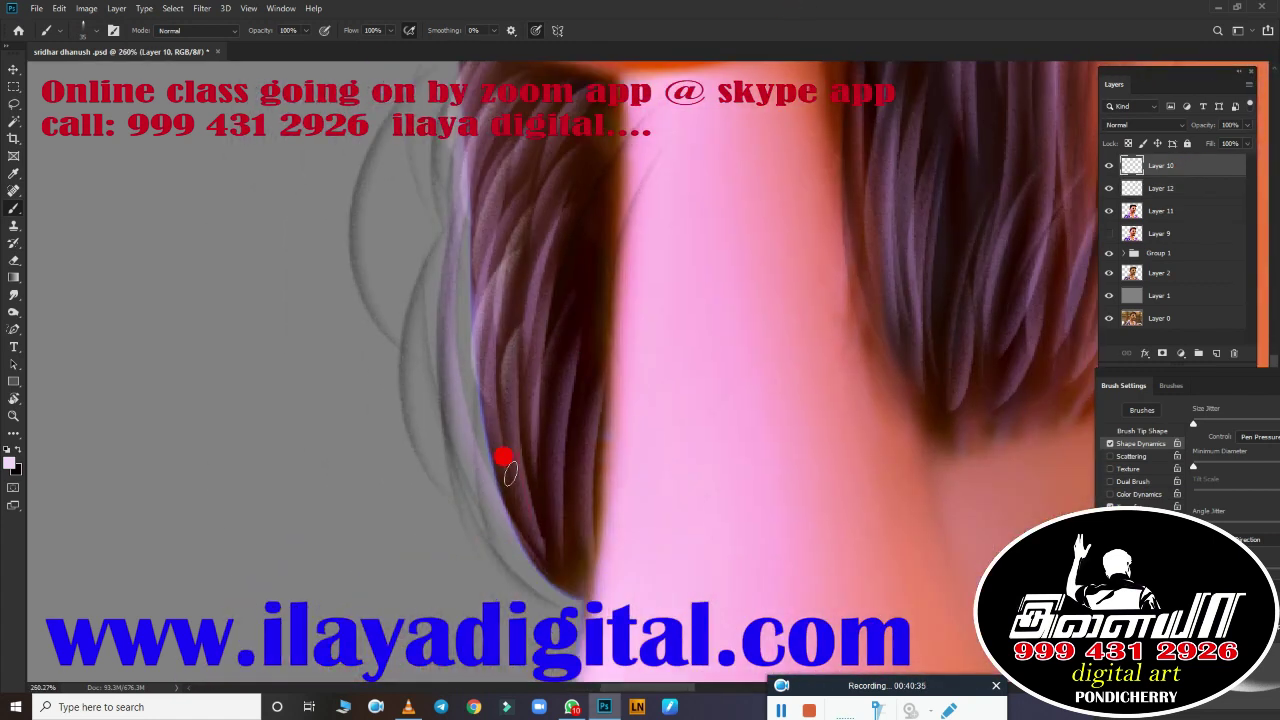
drag(506, 451, 430, 300)
drag(695, 399, 615, 399)
scroll(615, 400, down, 3)
drag(443, 323, 480, 500)
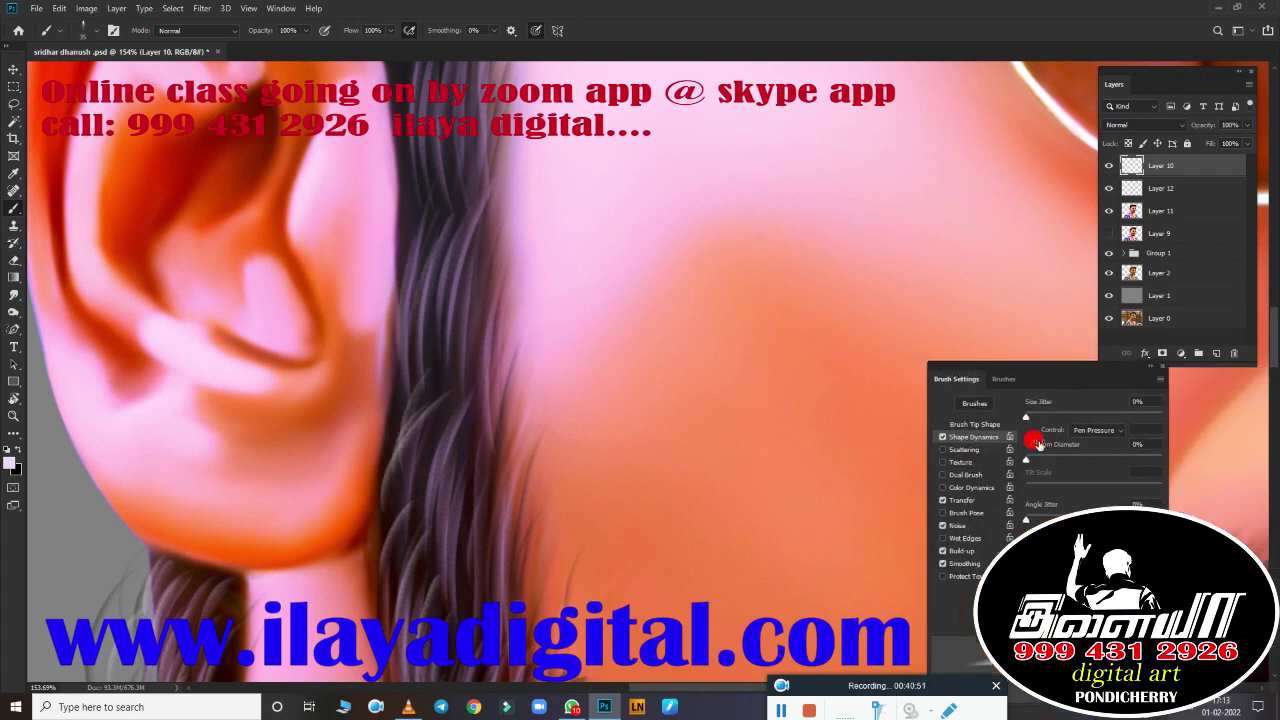
Step: Show and look through the brush tip shape settings
click(1051, 443)
scroll(540, 343, up, 2)
scroll(440, 420, up, 3)
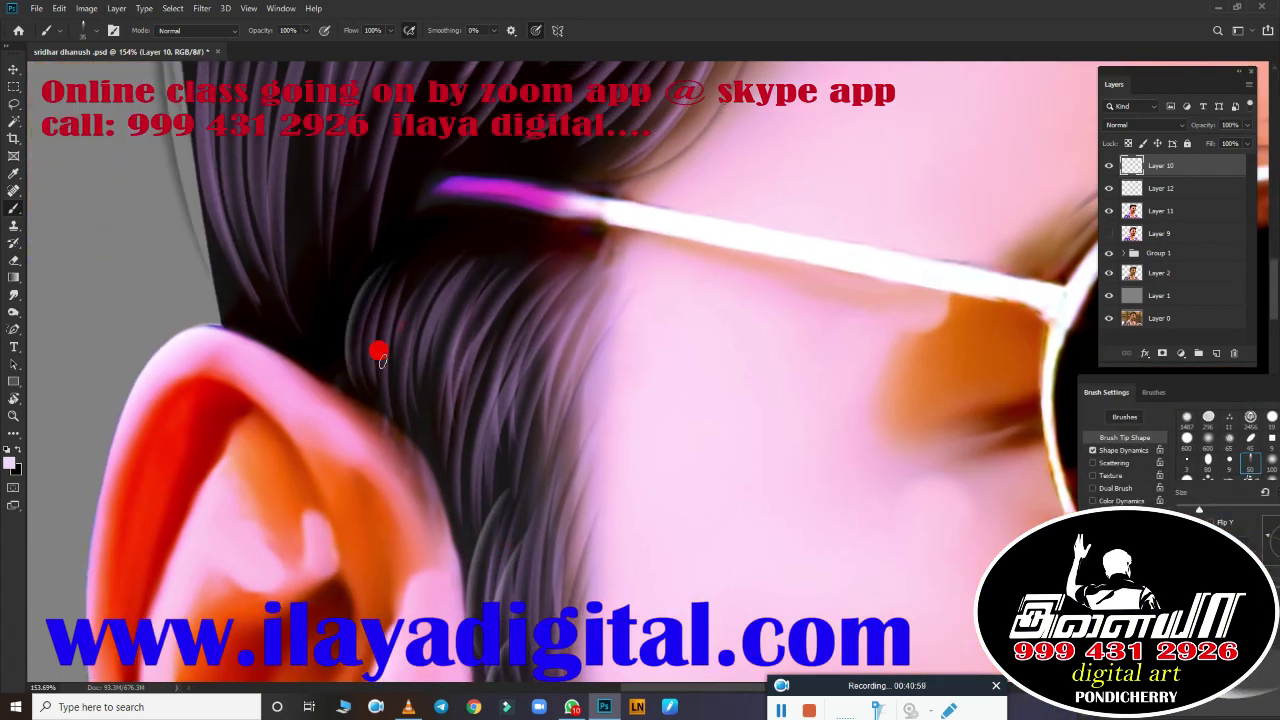
scroll(443, 327, down, 2)
scroll(436, 480, up, 3)
scroll(370, 540, up, 3)
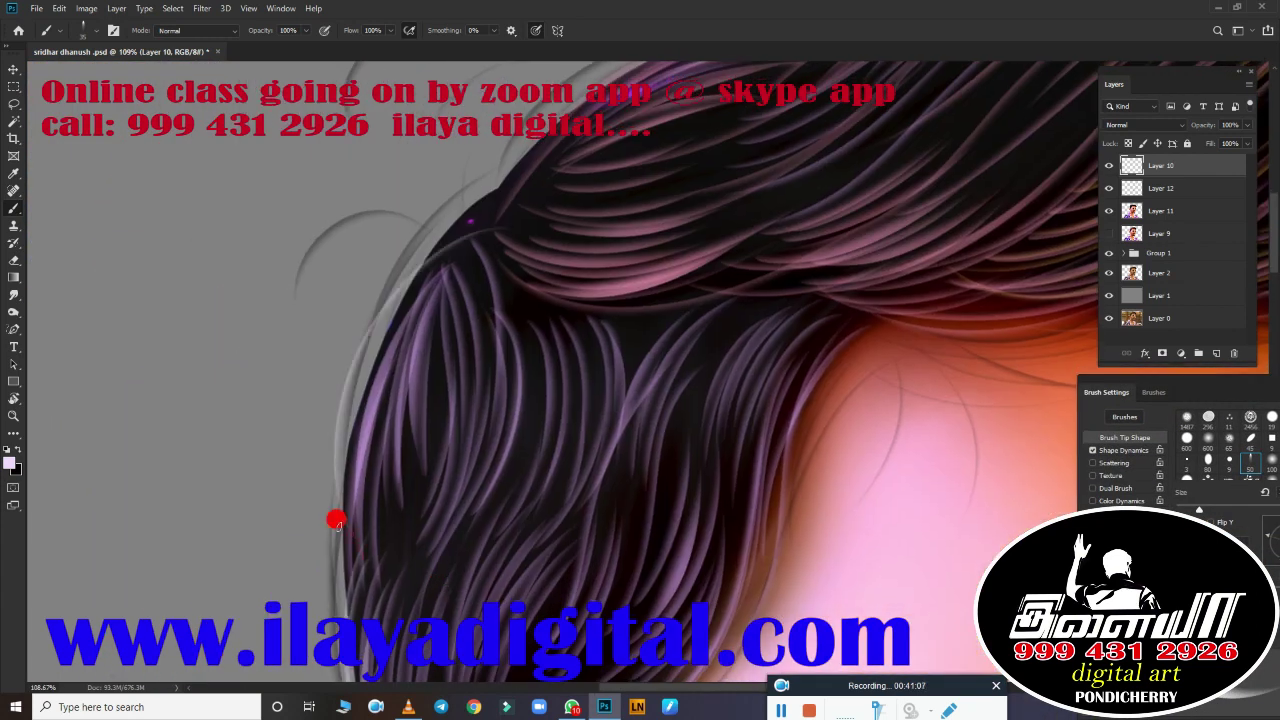
scroll(250, 450, up, 3)
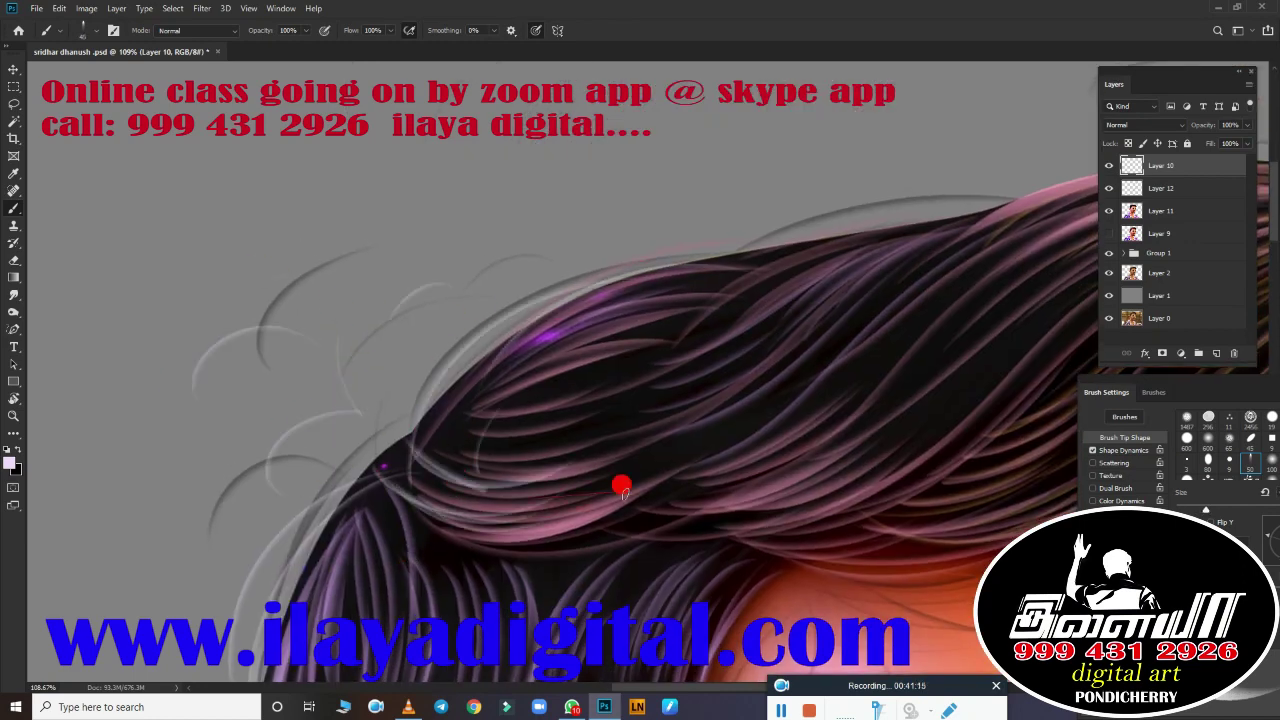
scroll(702, 393, down, 2)
scroll(291, 466, down, 2)
scroll(491, 251, down, 2)
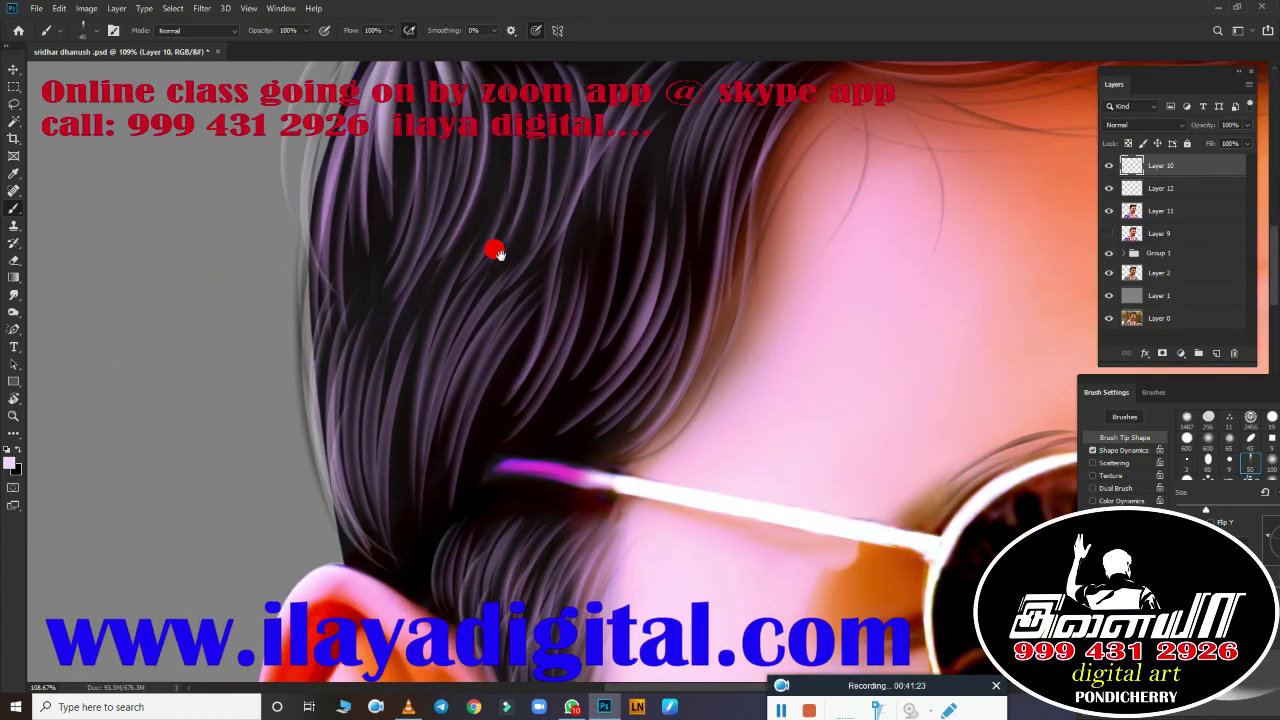
scroll(483, 486, down, 2)
scroll(483, 486, down, 5)
scroll(614, 434, up, 8)
scroll(594, 480, down, 2)
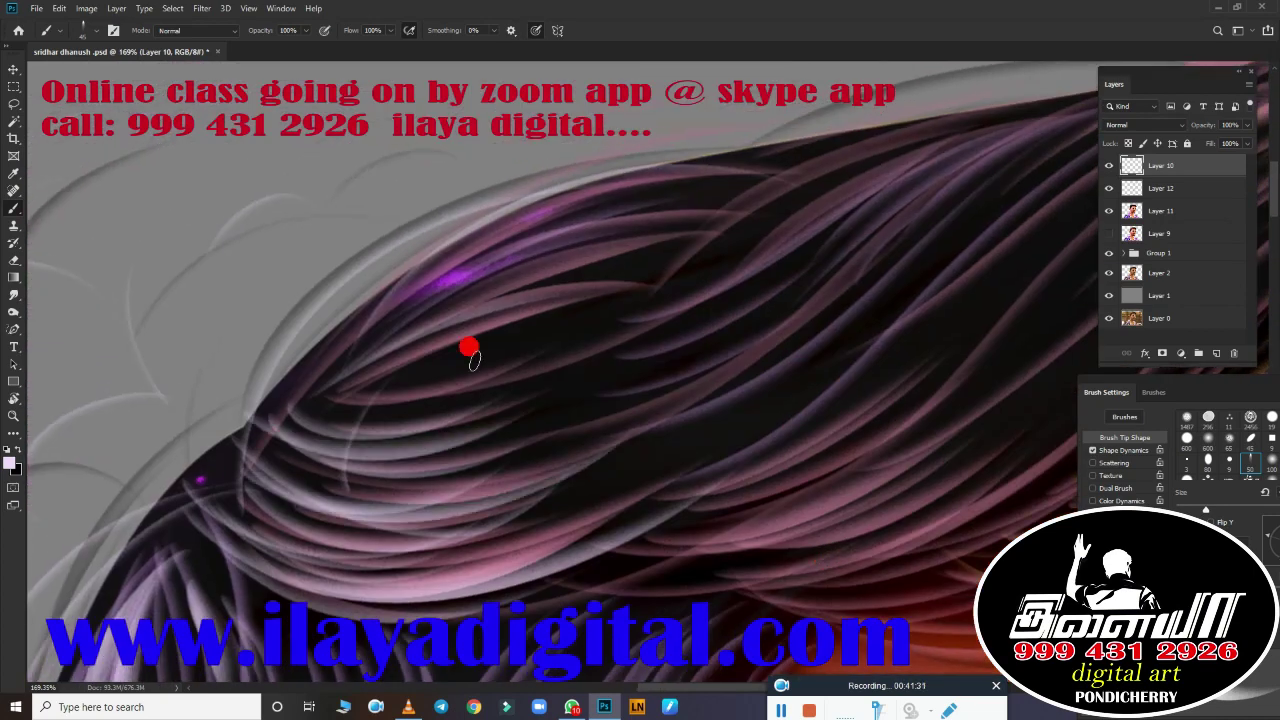
scroll(469, 351, down, 1)
scroll(690, 350, down, 1)
scroll(660, 375, down, 1)
scroll(645, 360, down, 1)
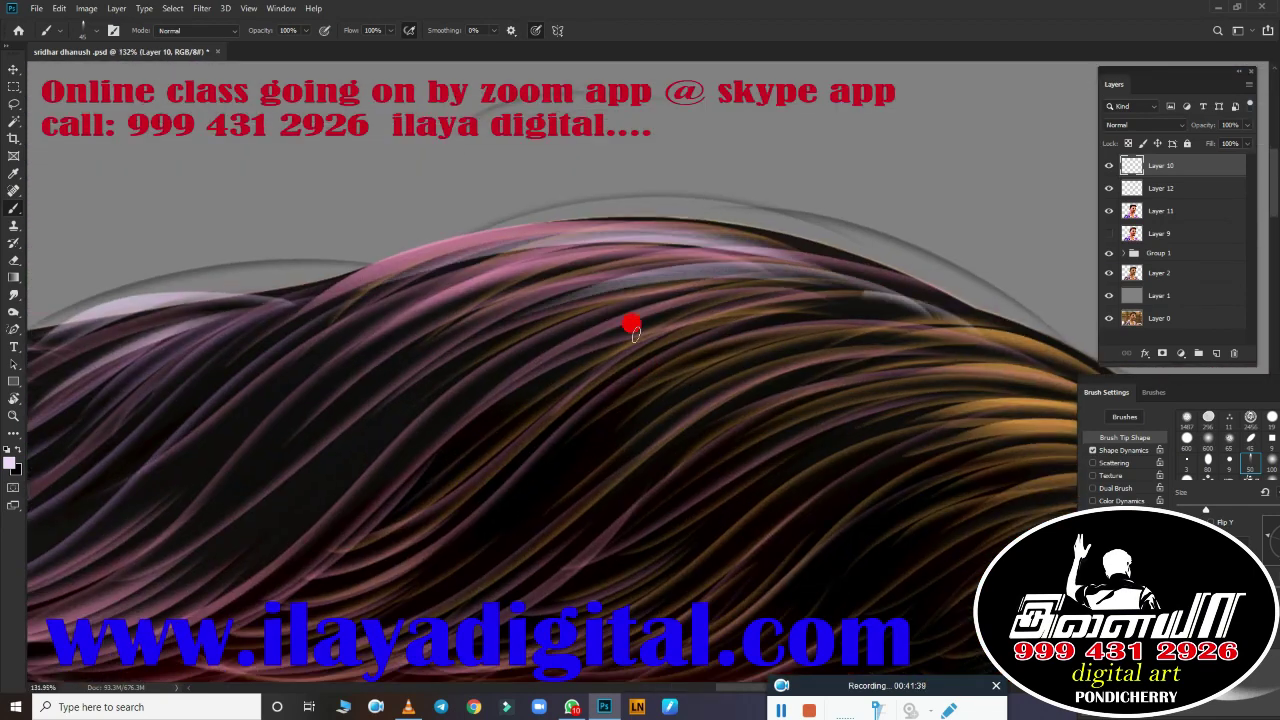
scroll(600, 350, down, 1)
scroll(475, 410, down, 1)
scroll(466, 251, down, 2)
Step: Set the foreground colour to a saturated magenta
click(10, 460)
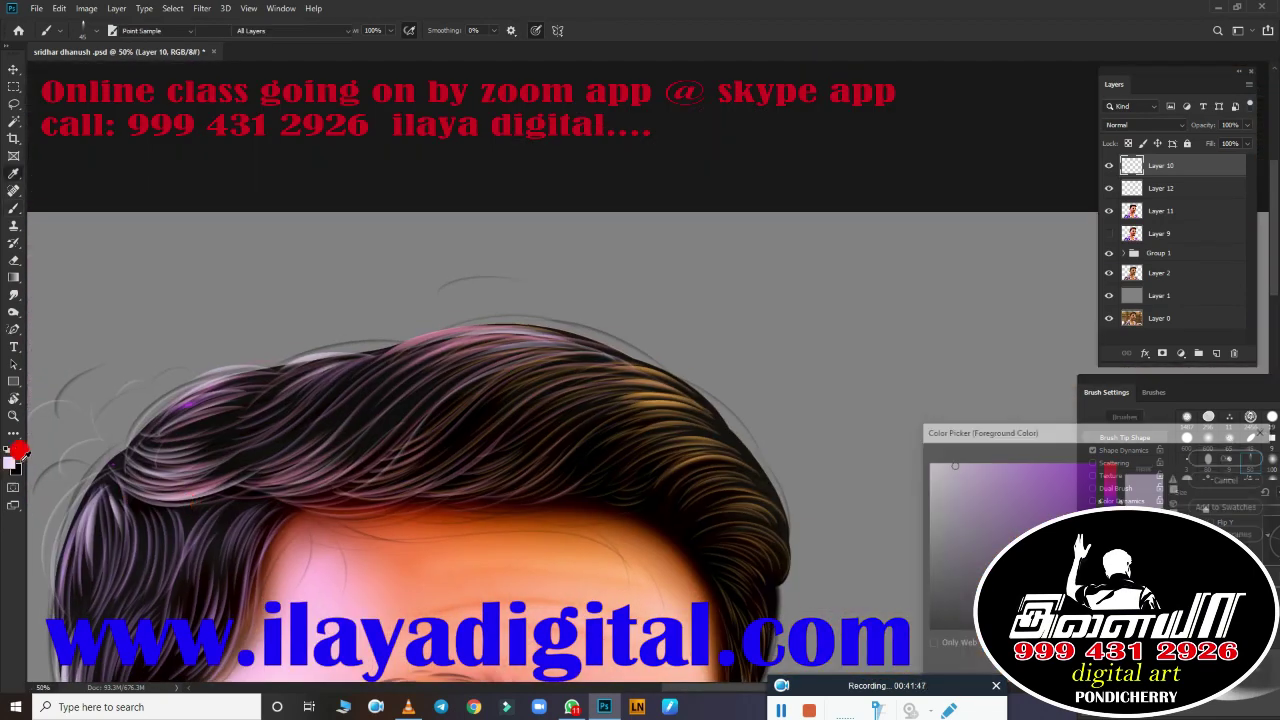
click(1229, 456)
scroll(428, 371, up, 5)
scroll(271, 457, down, 2)
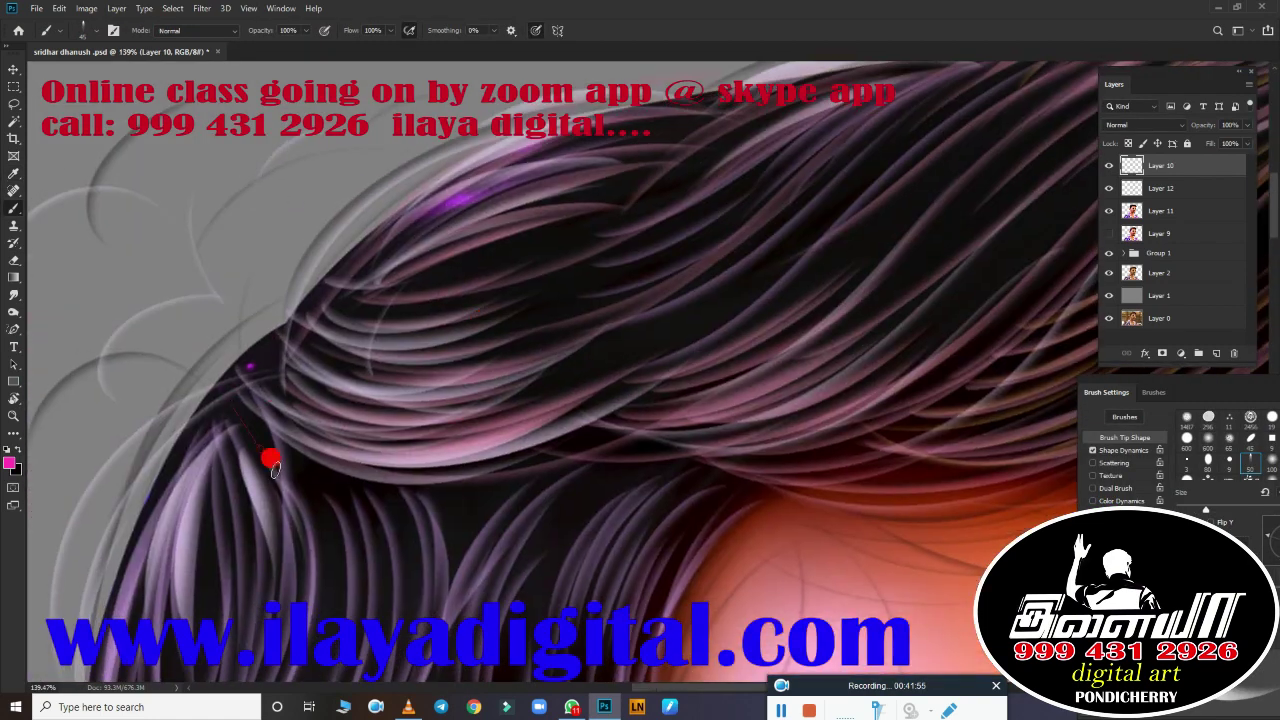
scroll(631, 294, down, 1)
scroll(274, 317, down, 1)
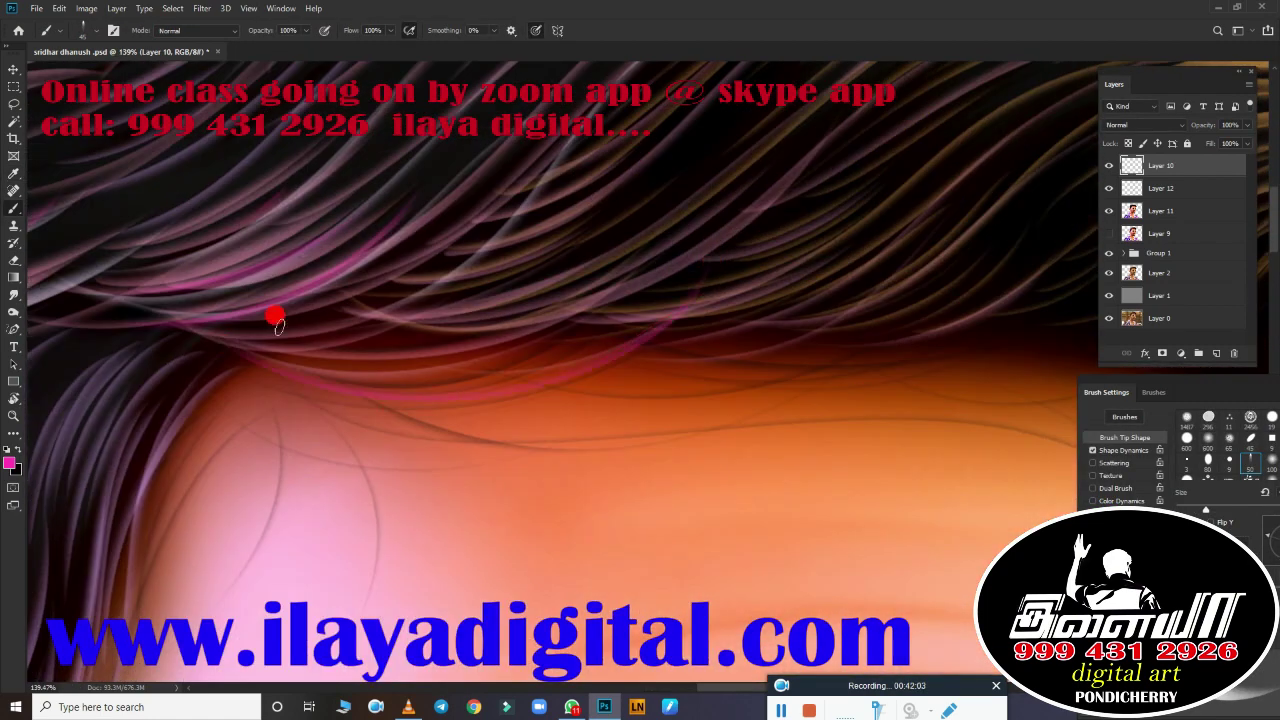
scroll(846, 371, down, 1)
scroll(386, 331, down, 1)
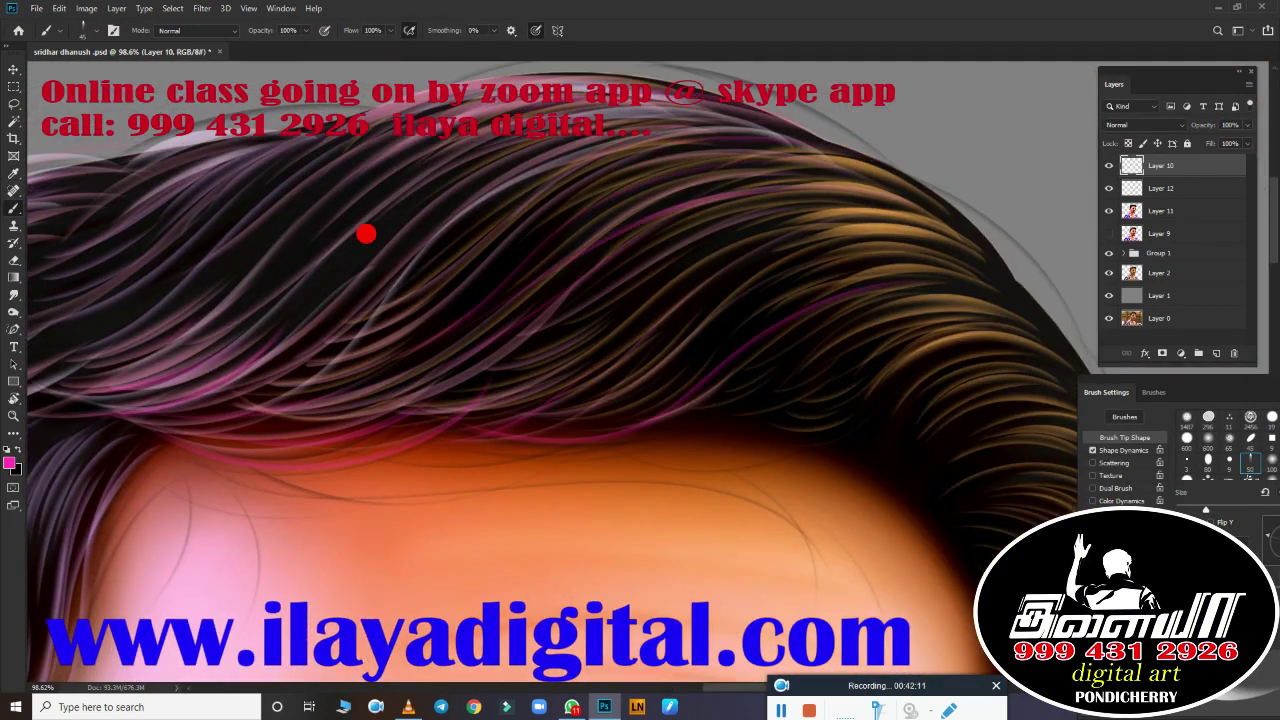
scroll(471, 277, down, 1)
scroll(409, 349, up, 1)
scroll(580, 294, down, 1)
scroll(513, 396, up, 1)
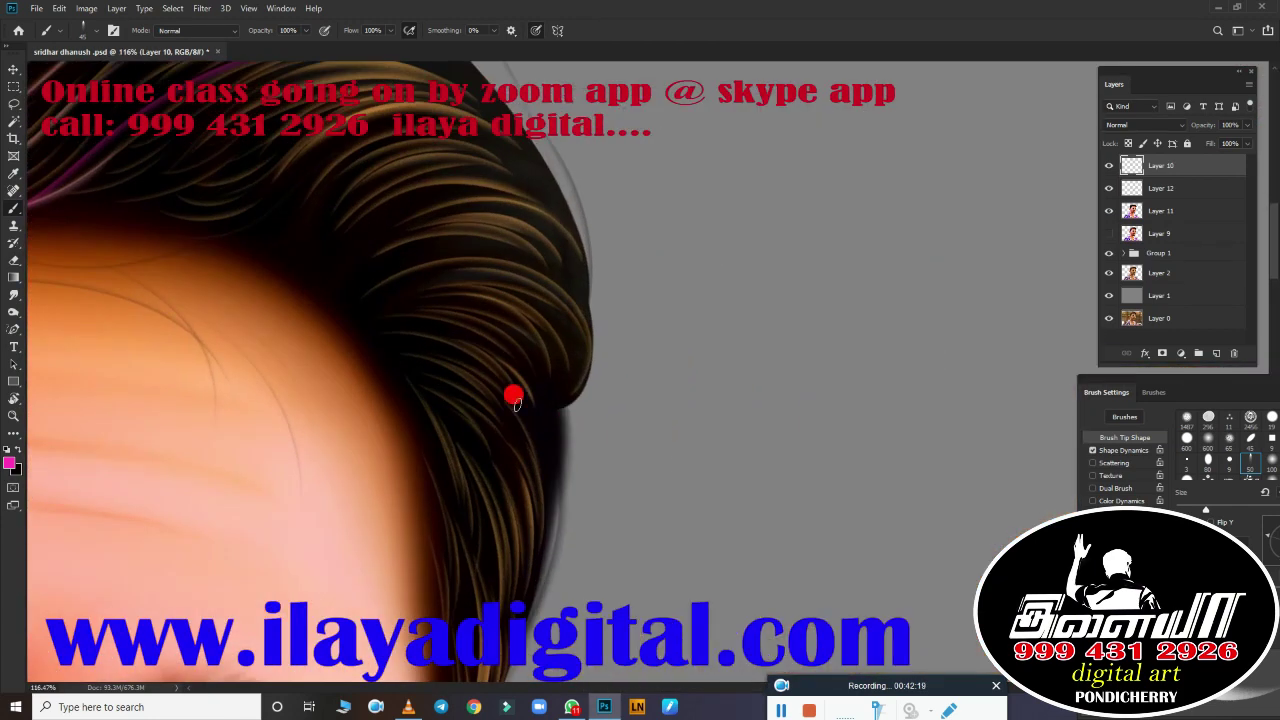
Step: Switch to golden yellow and paint strands along the top of the hair
click(9, 462)
click(1229, 456)
key(b)
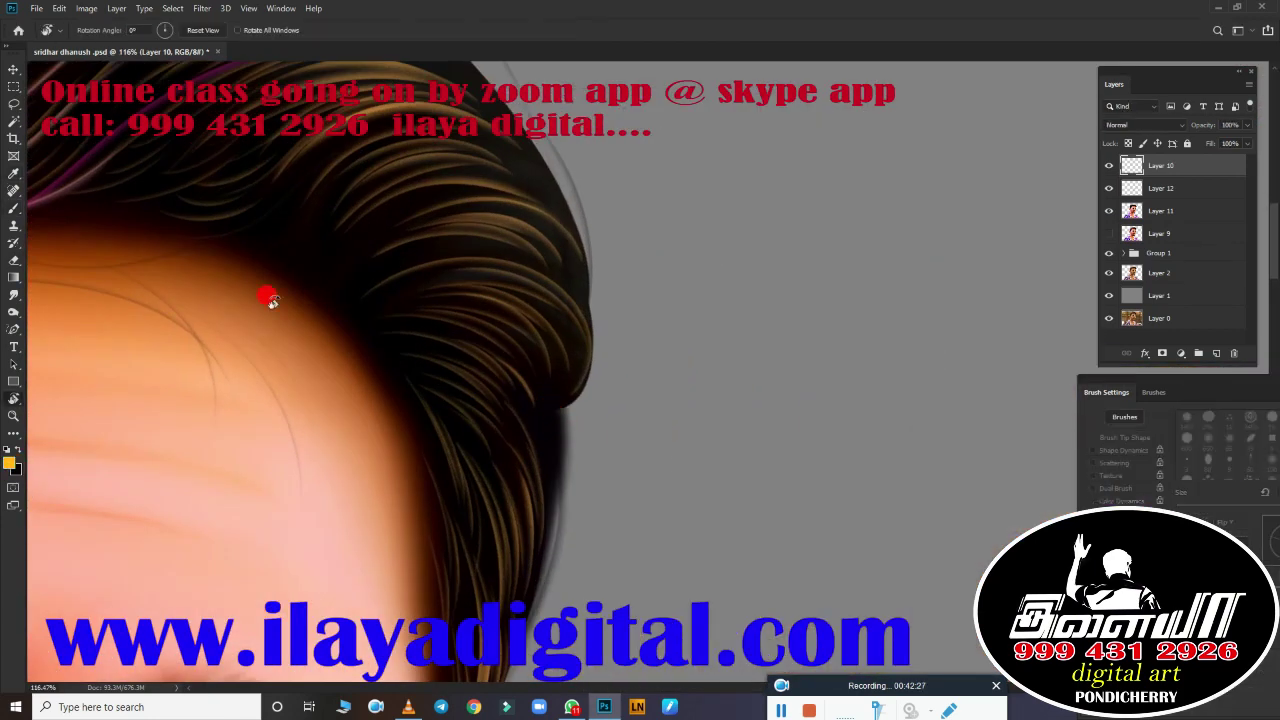
scroll(580, 363, up, 1)
scroll(834, 363, down, 1)
scroll(368, 345, up, 1)
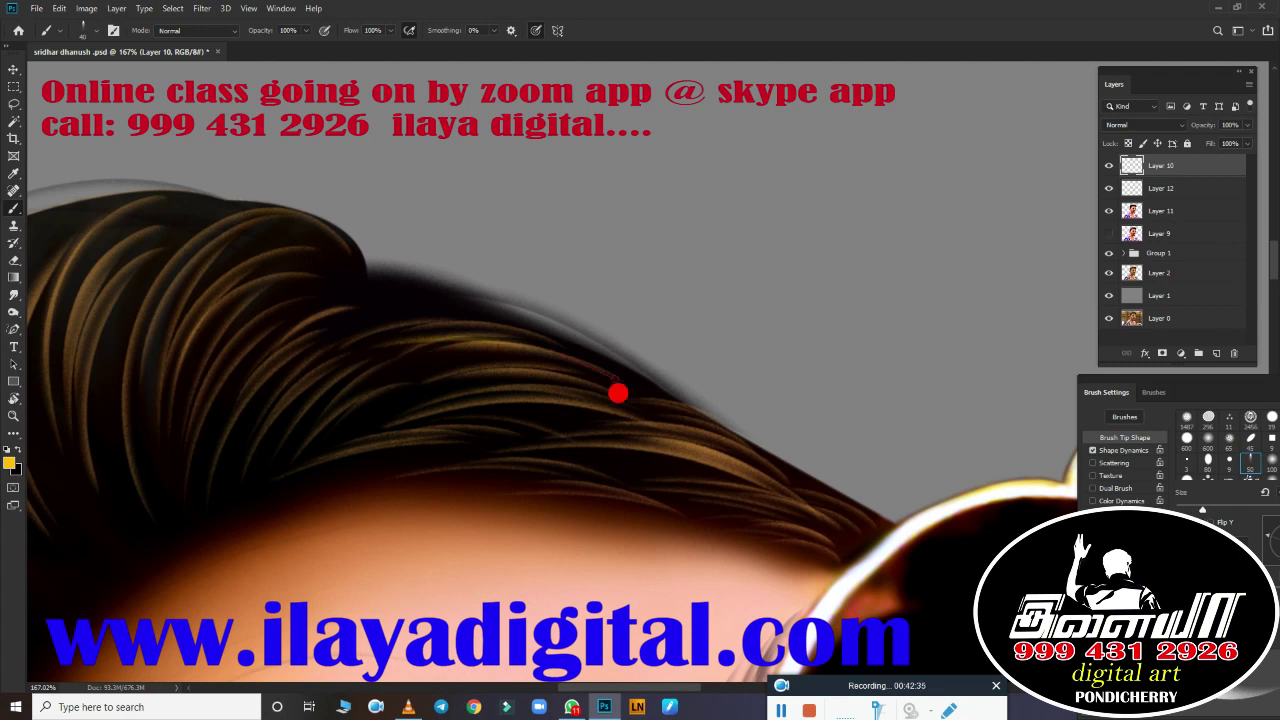
mouse_move(617, 393)
mouse_down()
mouse_move(297, 309)
mouse_move(589, 429)
mouse_move(522, 397)
mouse_up()
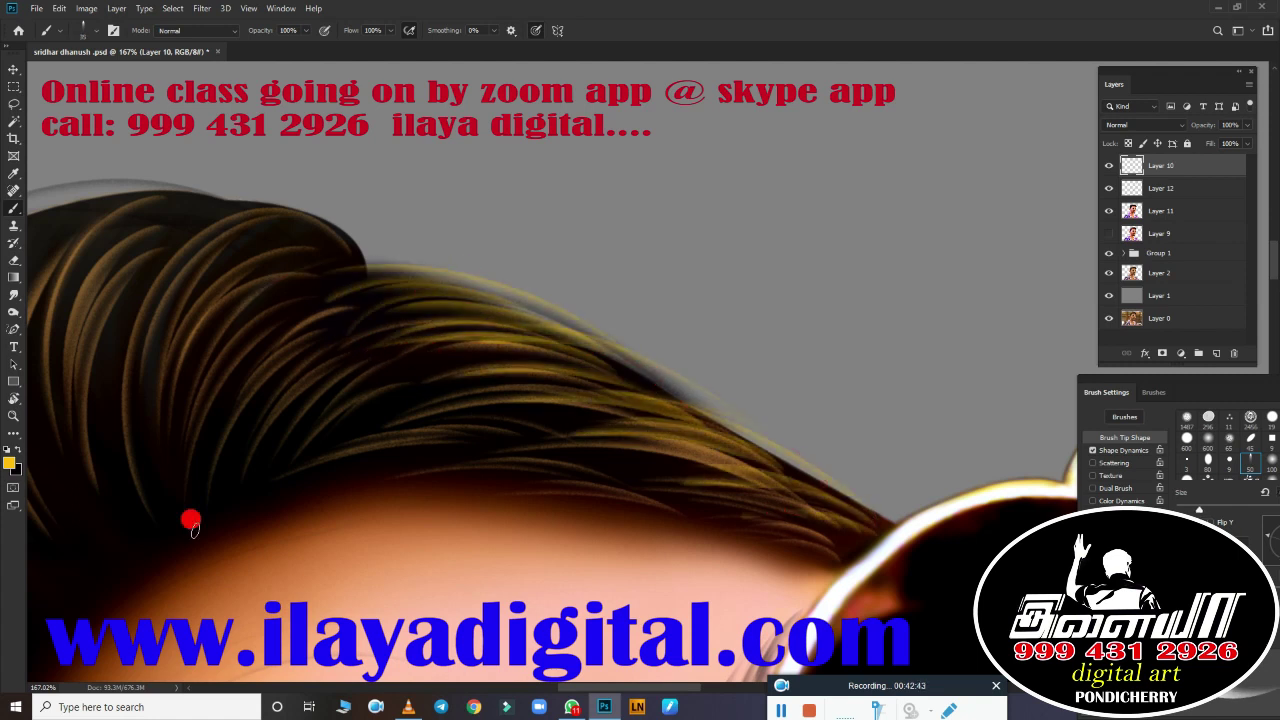
mouse_move(191, 521)
mouse_down()
mouse_move(791, 529)
mouse_move(754, 506)
mouse_up()
Step: Add yellow highlight strands on the hair crown and review the hair's left edge
scroll(600, 563, left, 5)
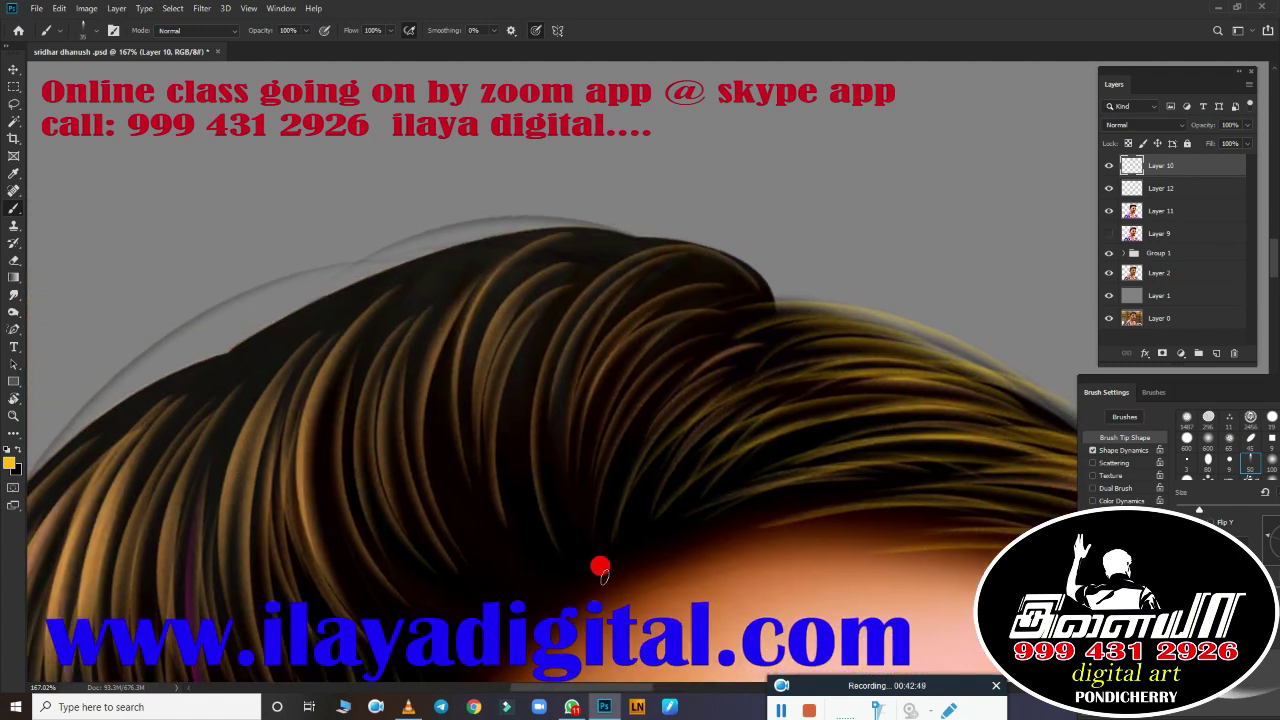
mouse_move(600, 563)
mouse_down()
mouse_move(775, 335)
mouse_move(469, 443)
mouse_move(737, 274)
mouse_move(506, 463)
mouse_move(597, 466)
mouse_up()
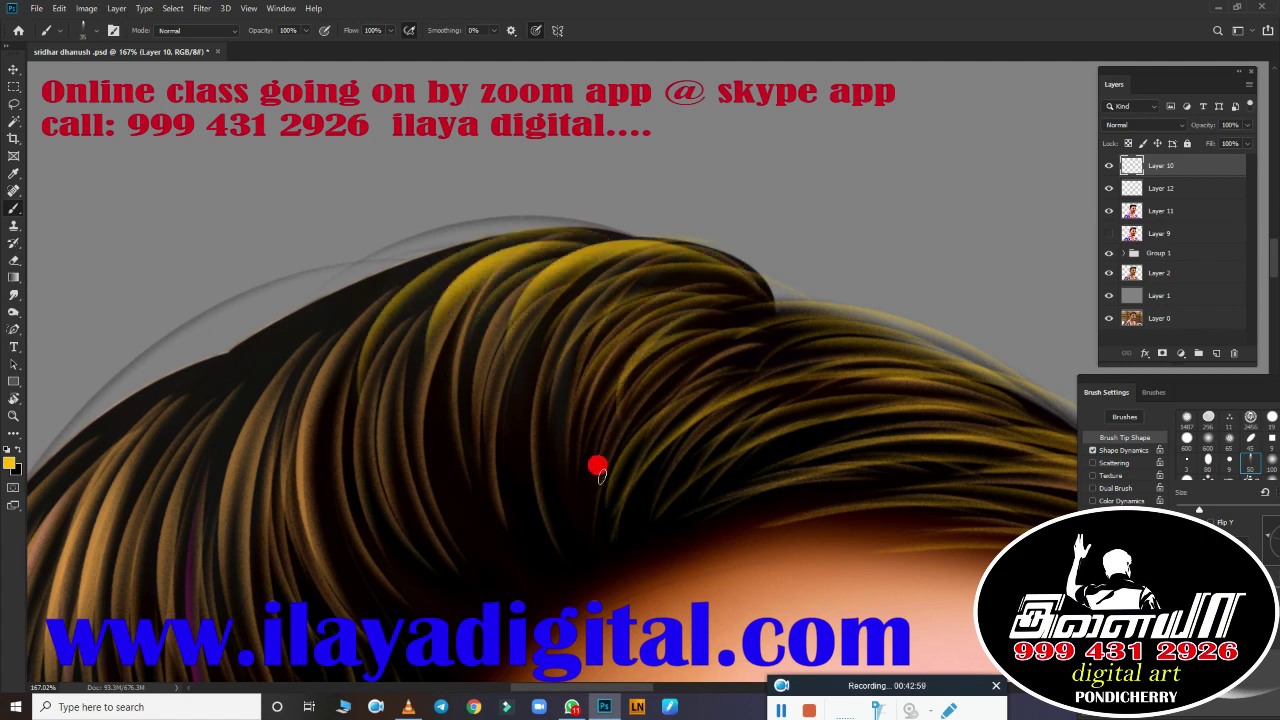
scroll(597, 466, down, 3)
drag(549, 380, 826, 494)
scroll(826, 494, right, 5)
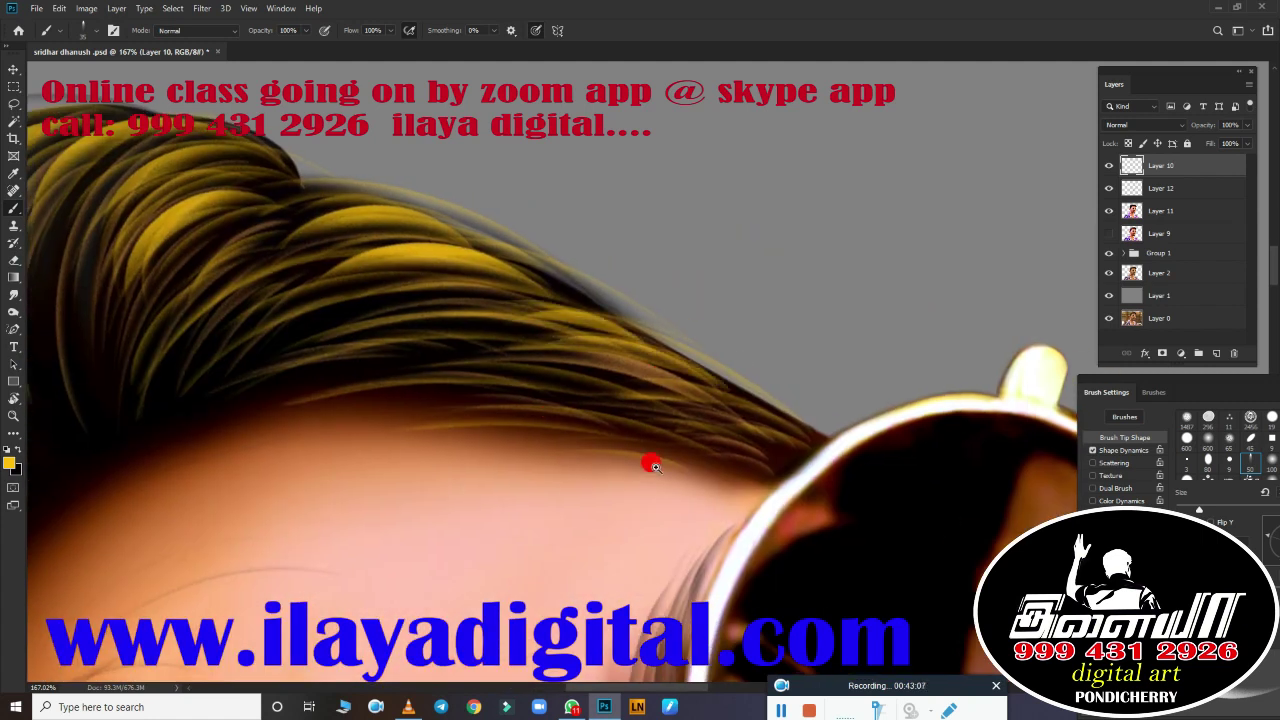
scroll(757, 463, down, 5)
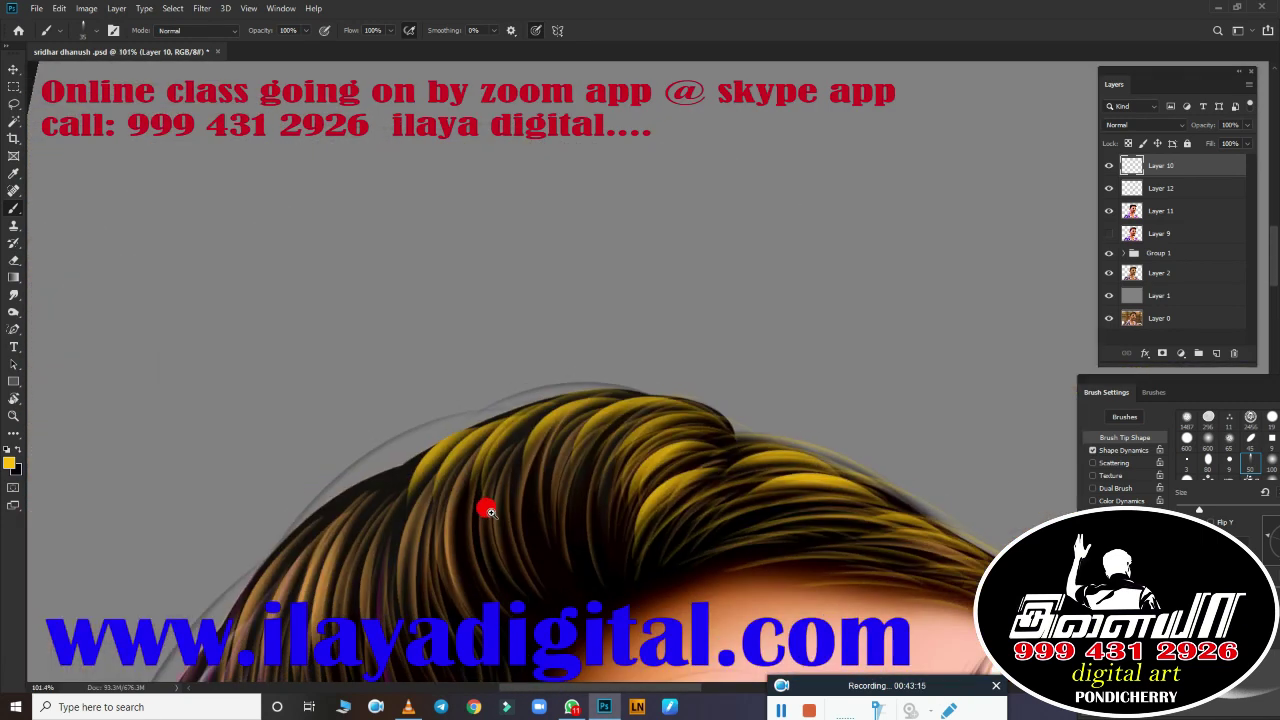
scroll(487, 511, up, 3)
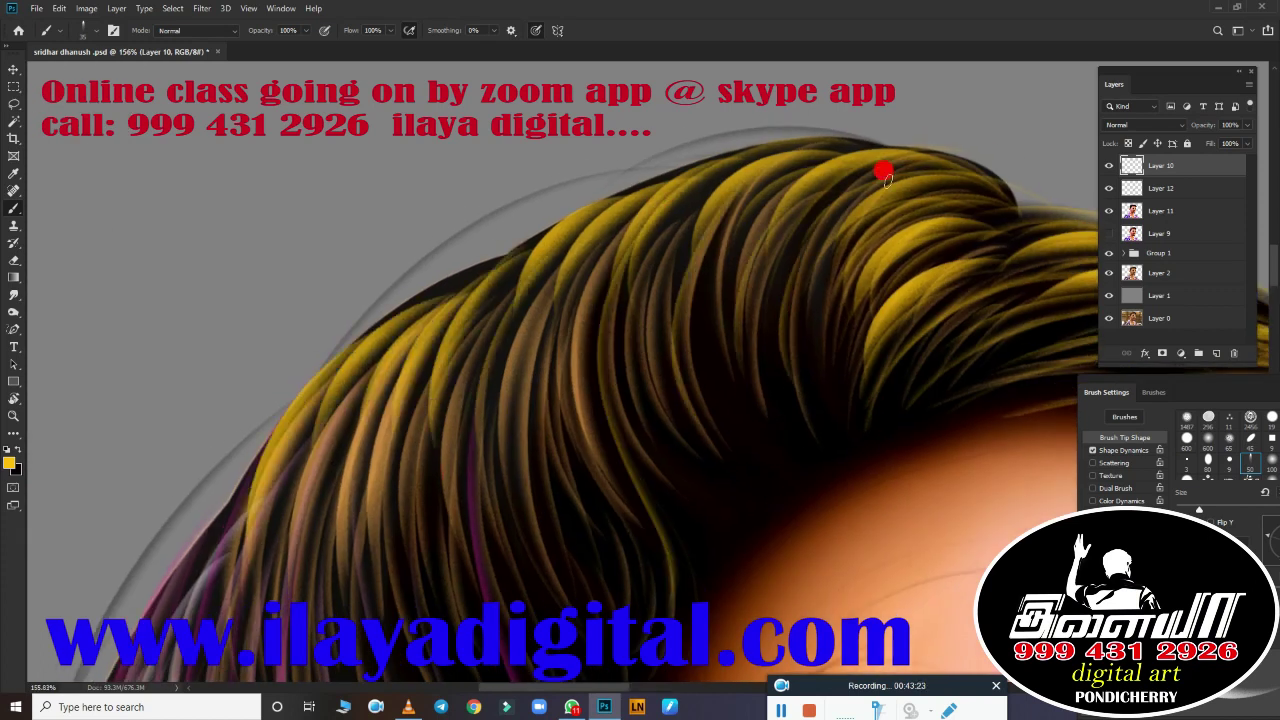
scroll(480, 380, down, 3)
scroll(466, 449, down, 2)
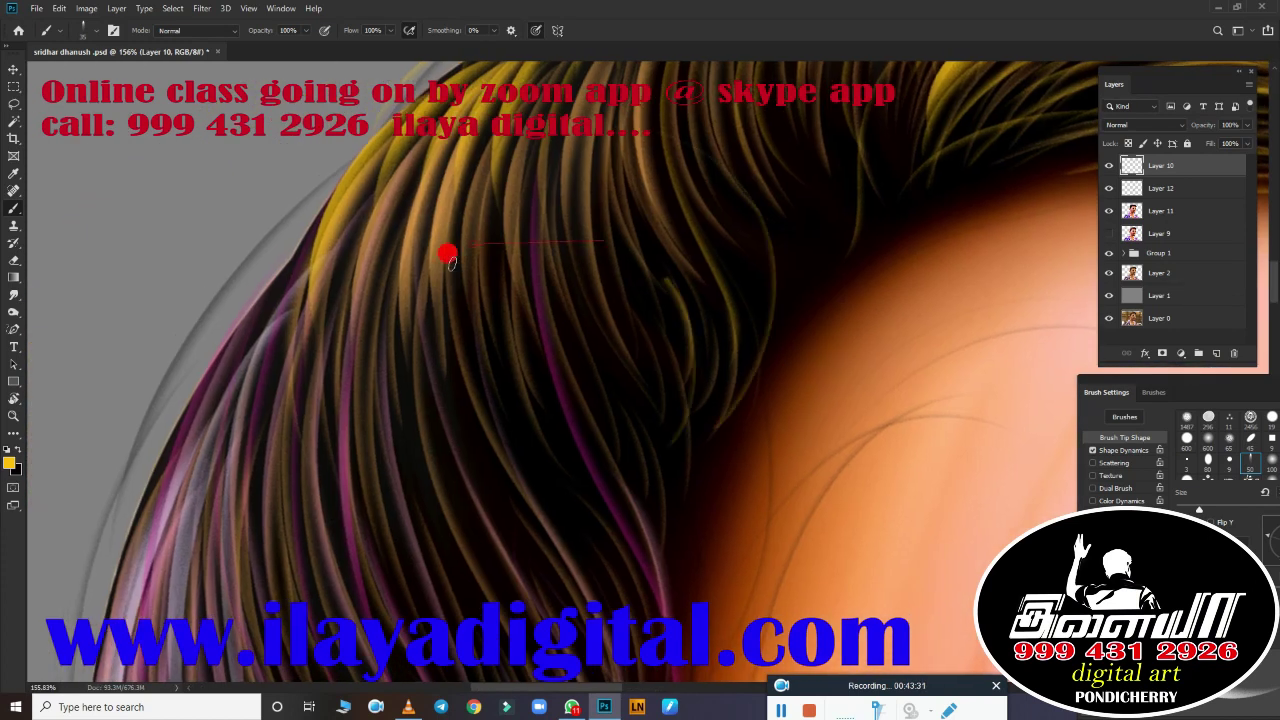
scroll(446, 246, left, 3)
drag(810, 213, 686, 543)
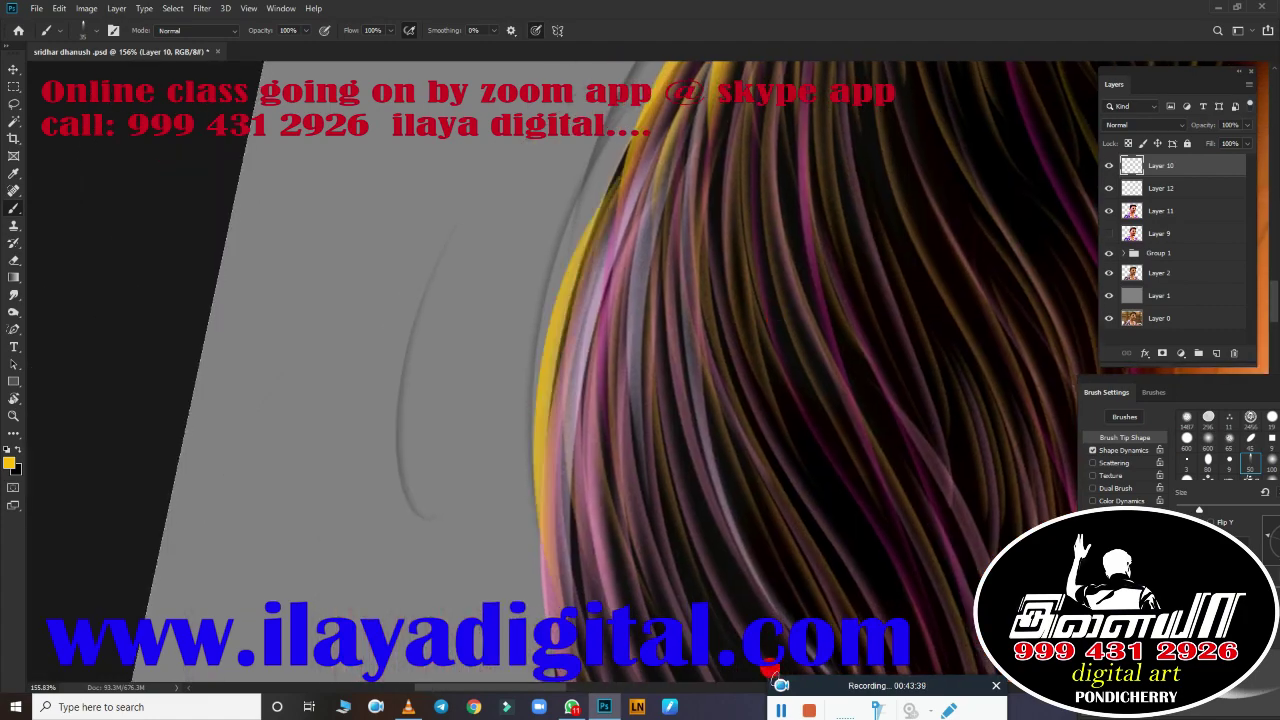
scroll(764, 558, down, 3)
scroll(764, 558, down, 3)
scroll(723, 371, down, 3)
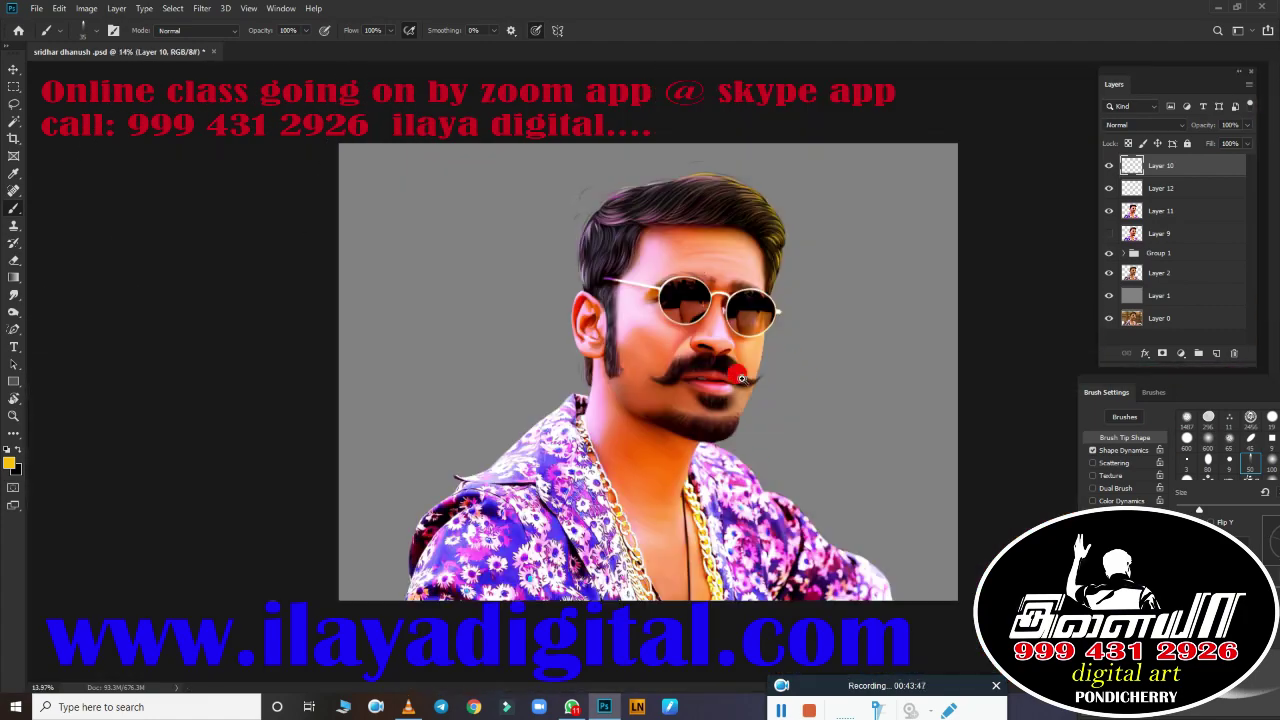
Step: Paint thin yellow strands along the mustache's lower edge and across the beard
scroll(741, 377, up, 5)
scroll(823, 463, up, 2)
scroll(651, 537, down, 2)
scroll(606, 480, up, 3)
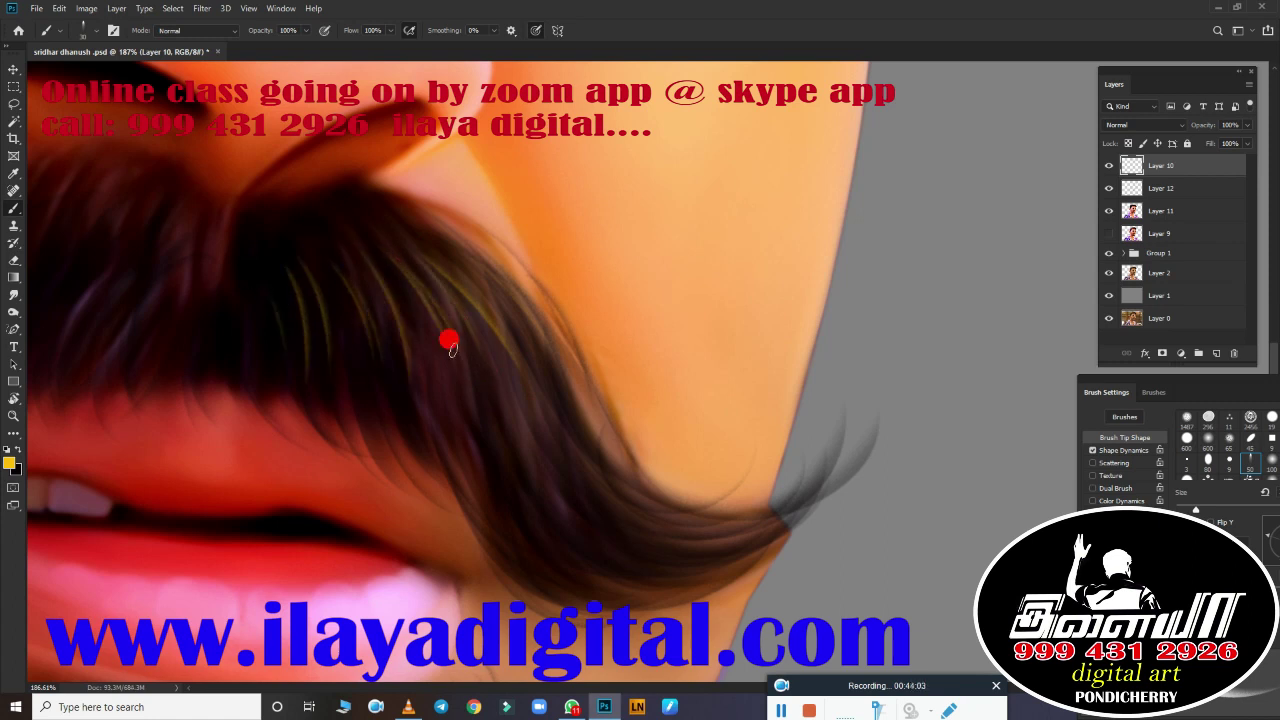
mouse_move(832, 504)
mouse_down()
mouse_move(617, 571)
mouse_move(809, 525)
mouse_up()
scroll(738, 560, up, 2)
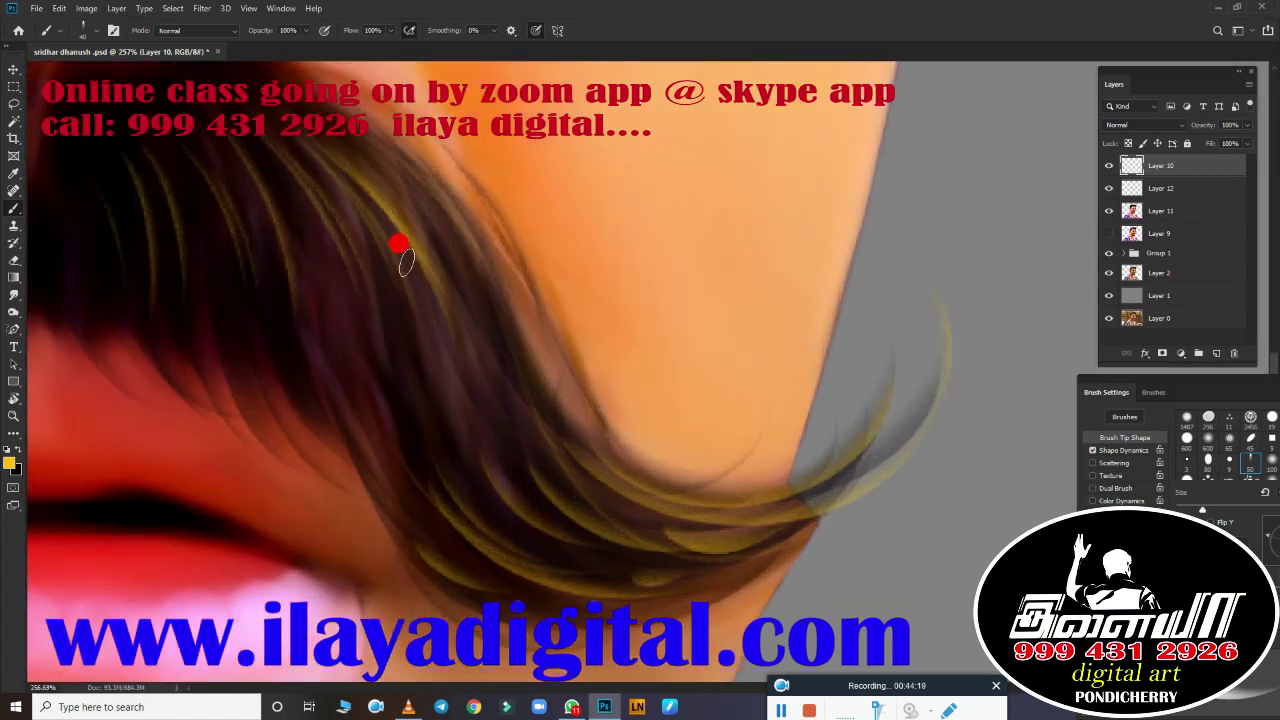
scroll(462, 252, down, 3)
scroll(617, 343, up, 3)
mouse_move(634, 294)
mouse_down()
mouse_move(640, 374)
mouse_move(534, 320)
mouse_up()
scroll(700, 390, down, 3)
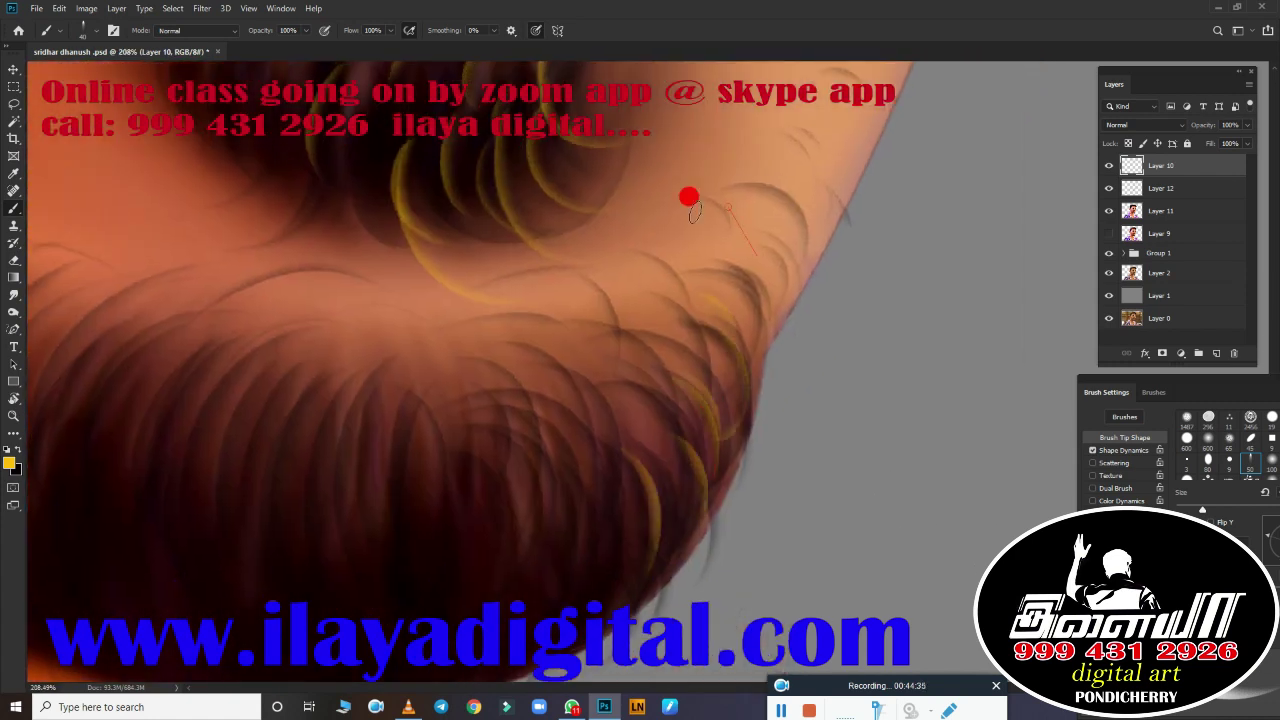
scroll(688, 200, down, 3)
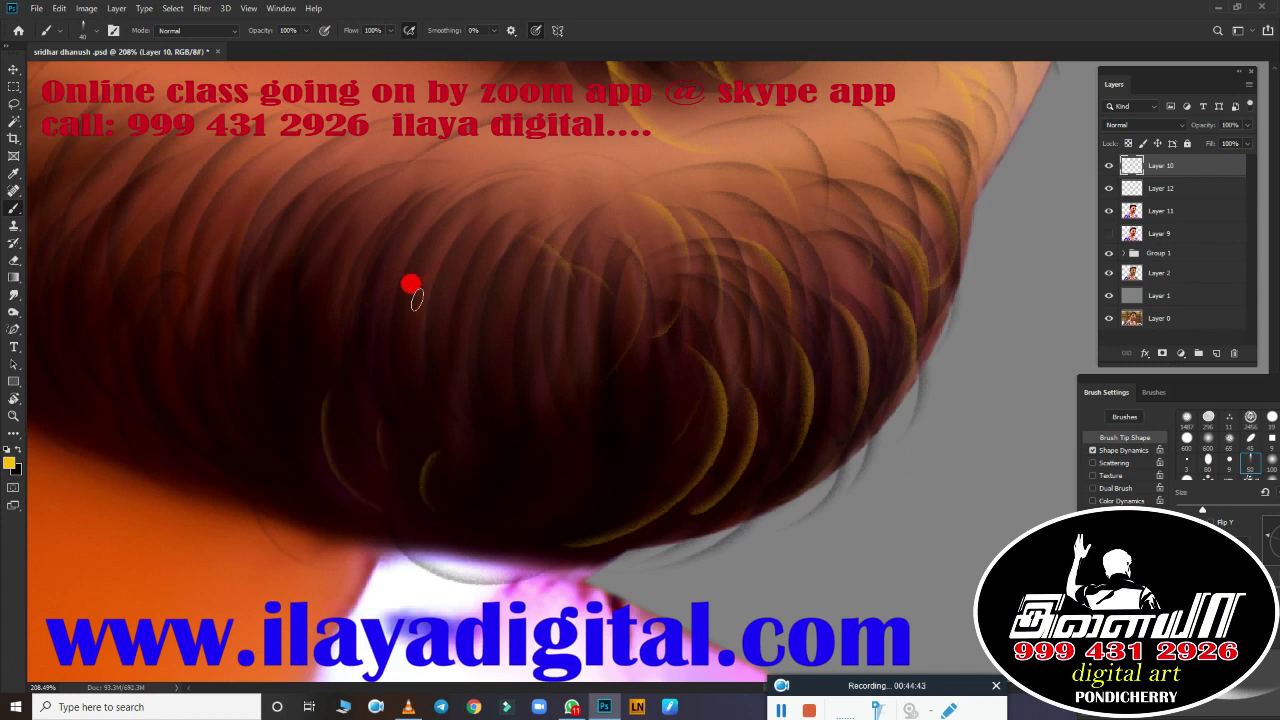
scroll(594, 500, down, 5)
Step: Set the foreground colour to pink and return to the Brush tool
click(8, 462)
click(1108, 484)
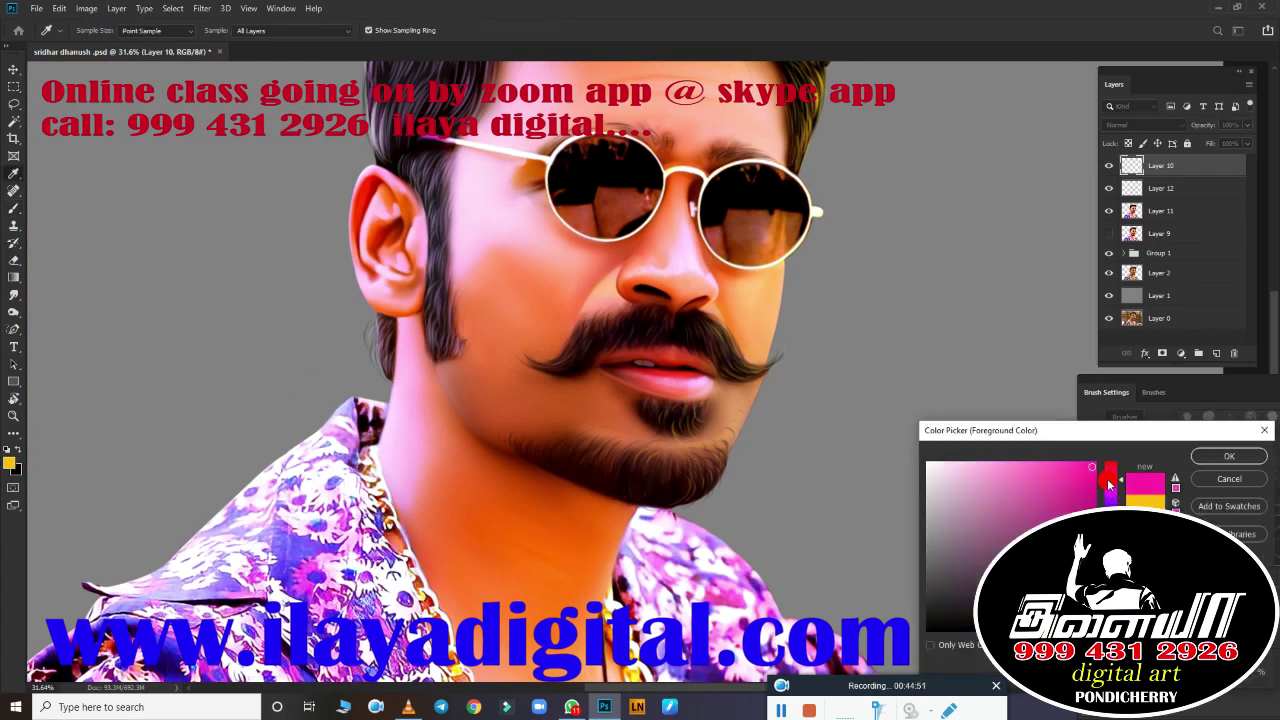
key(Return)
key(b)
scroll(686, 428, up, 5)
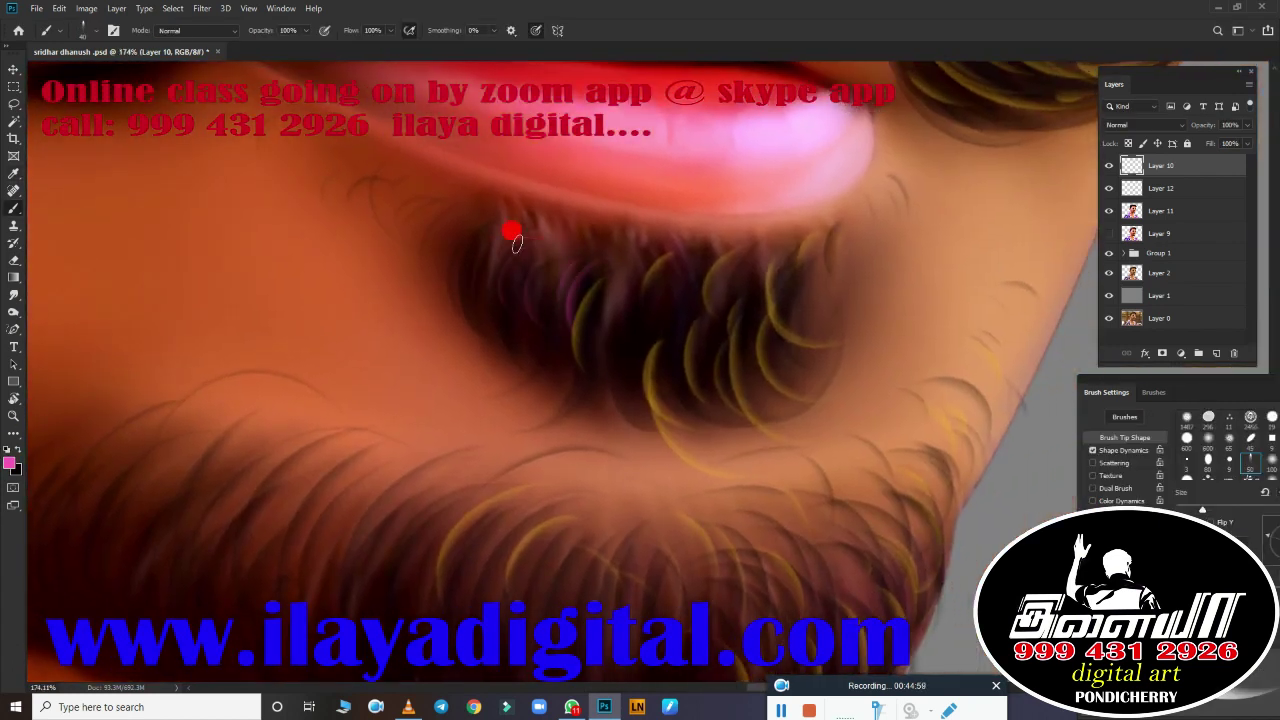
scroll(600, 275, down, 3)
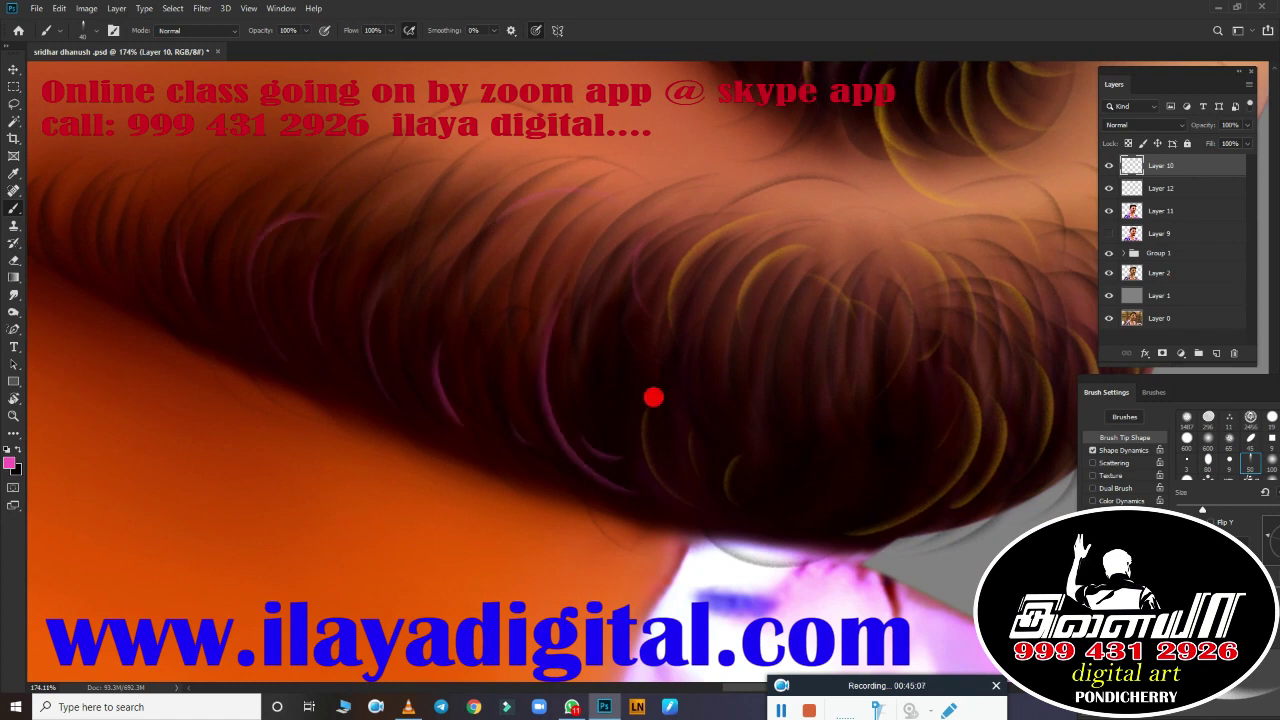
scroll(807, 410, down, 3)
scroll(849, 429, up, 4)
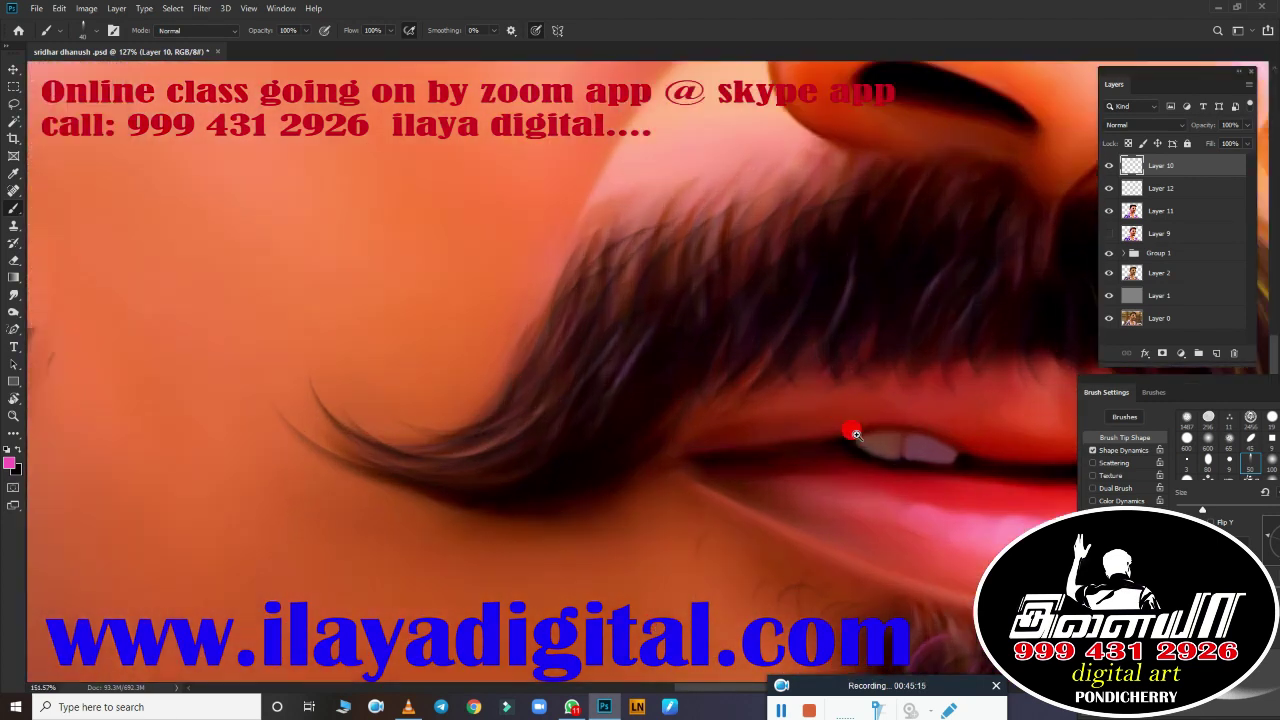
Step: Zoom and pan around the beard, mustache, sideburn and forehead hair to inspect the strands
scroll(662, 420, left, 3)
scroll(766, 386, left, 3)
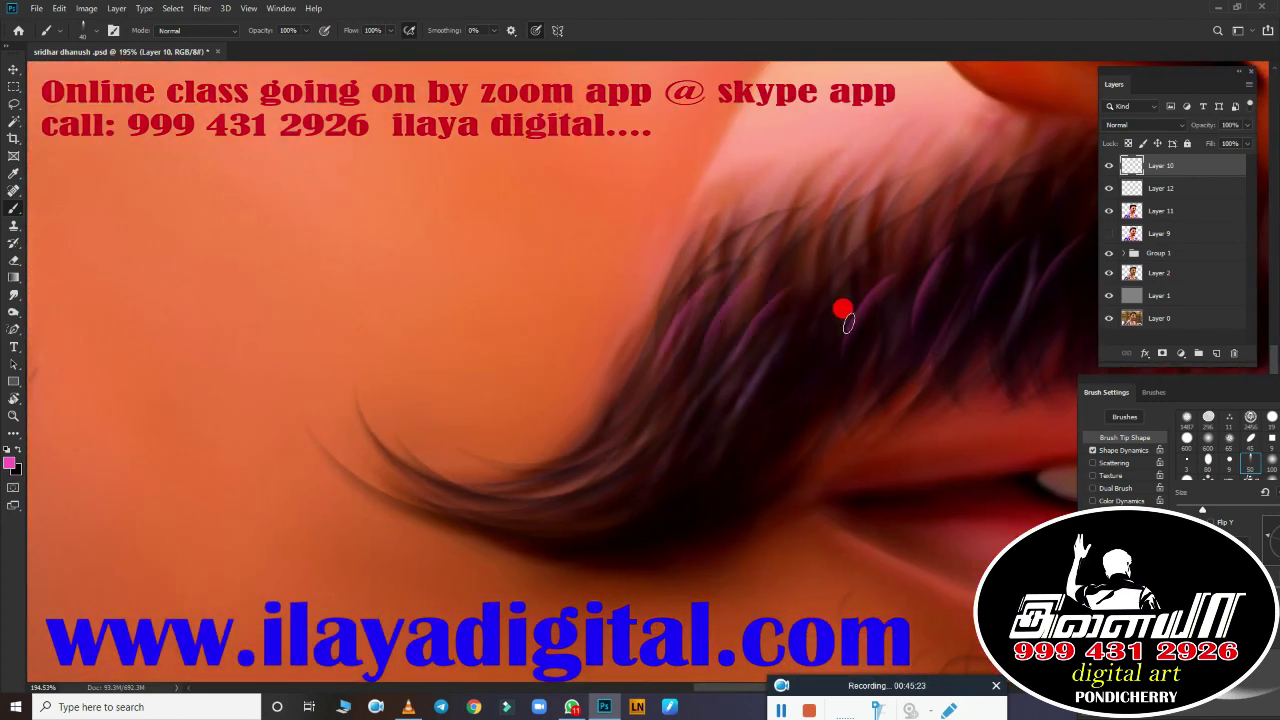
scroll(417, 363, down, 5)
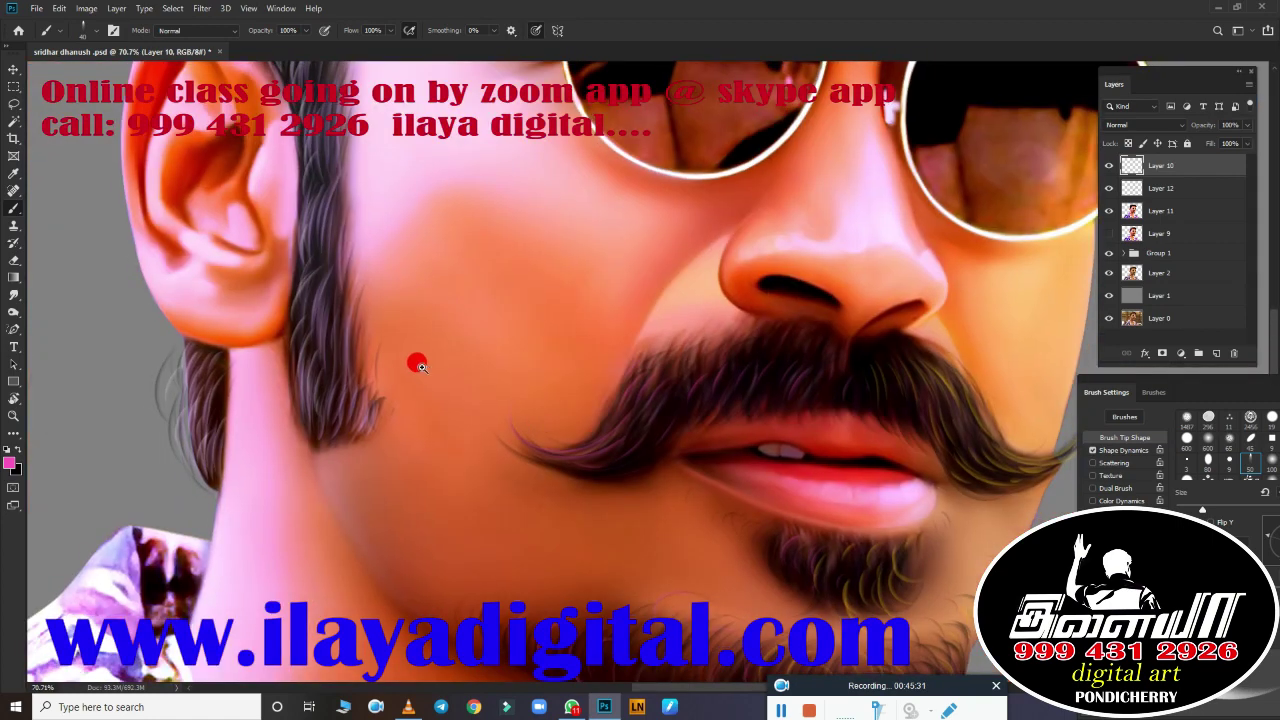
scroll(451, 367, up, 5)
scroll(430, 350, down, 5)
scroll(460, 400, up, 2)
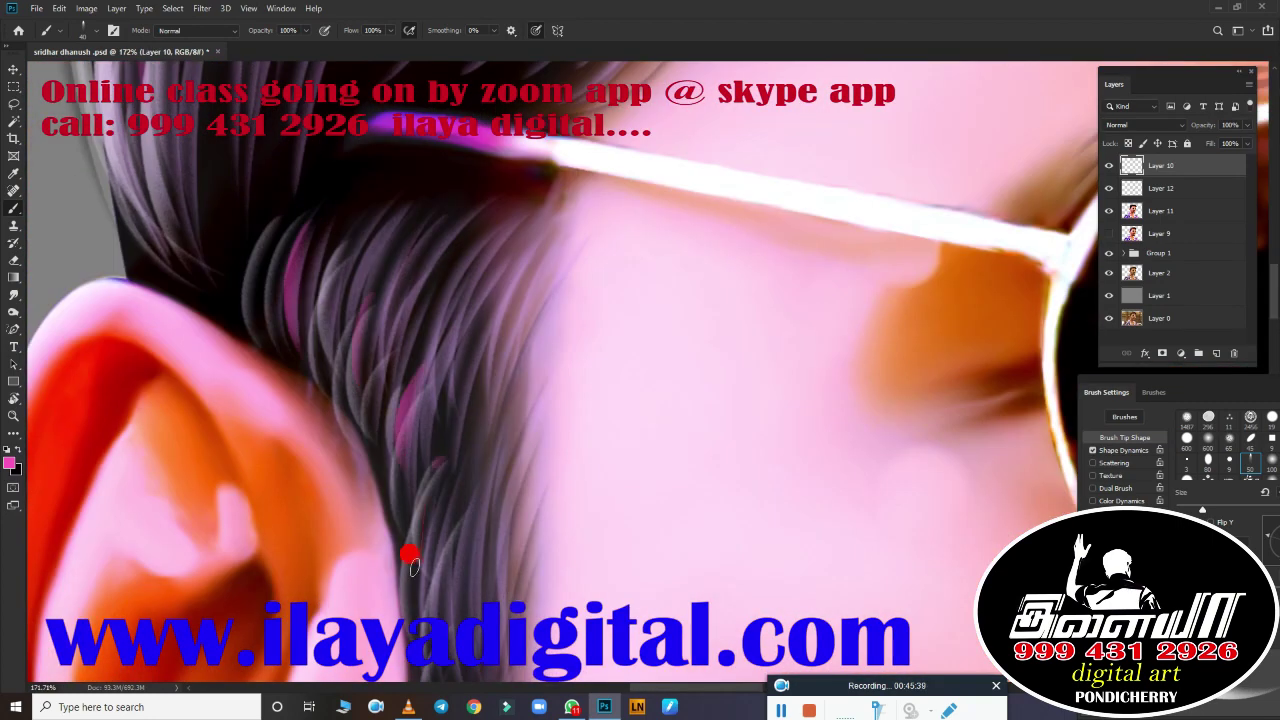
scroll(480, 400, up, 3)
scroll(620, 350, down, 5)
scroll(683, 446, down, 5)
scroll(463, 386, up, 5)
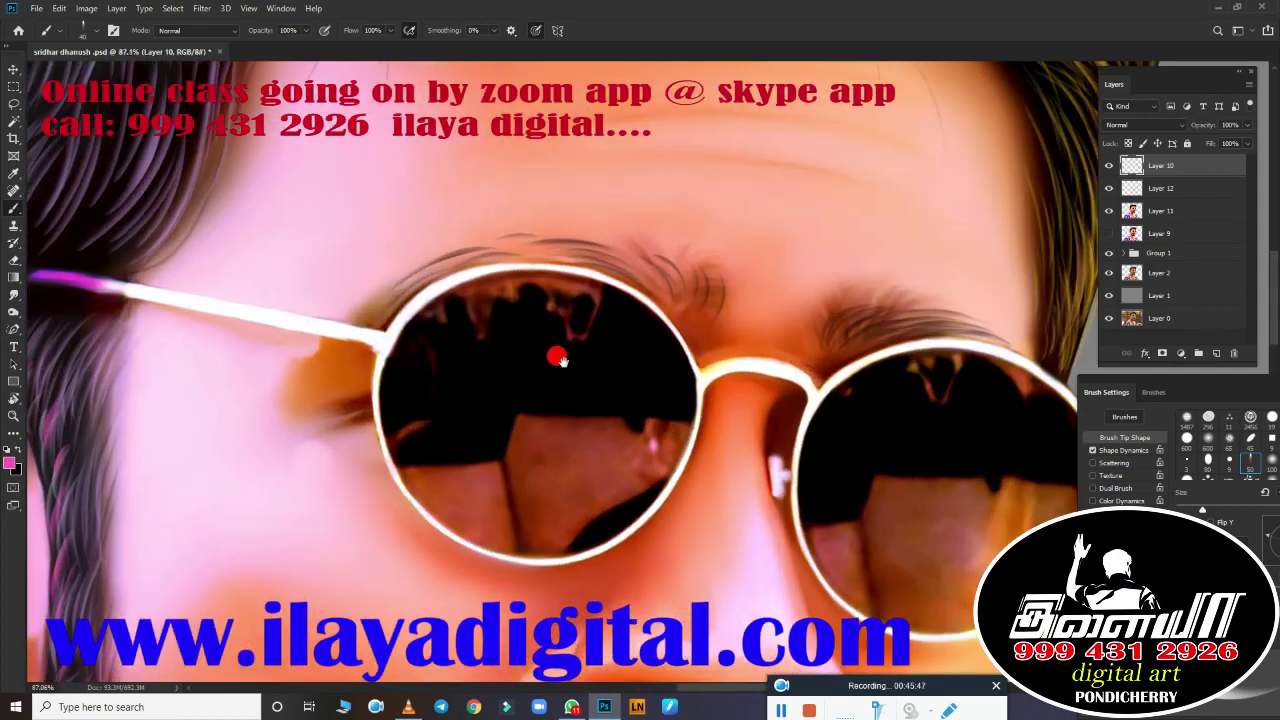
scroll(383, 436, down, 2)
scroll(183, 284, down, 5)
scroll(563, 443, up, 3)
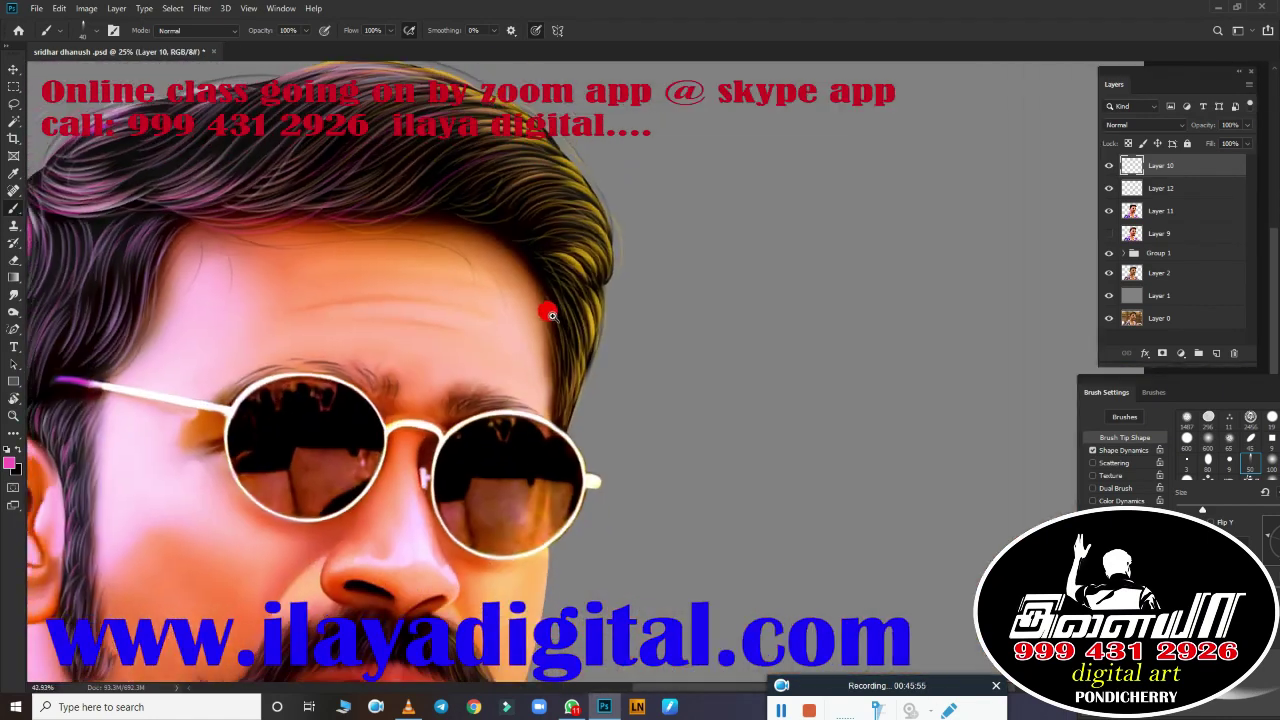
scroll(549, 309, down, 1)
Step: Set the foreground painting colour to white and bring the lower face into view
click(9, 461)
click(931, 459)
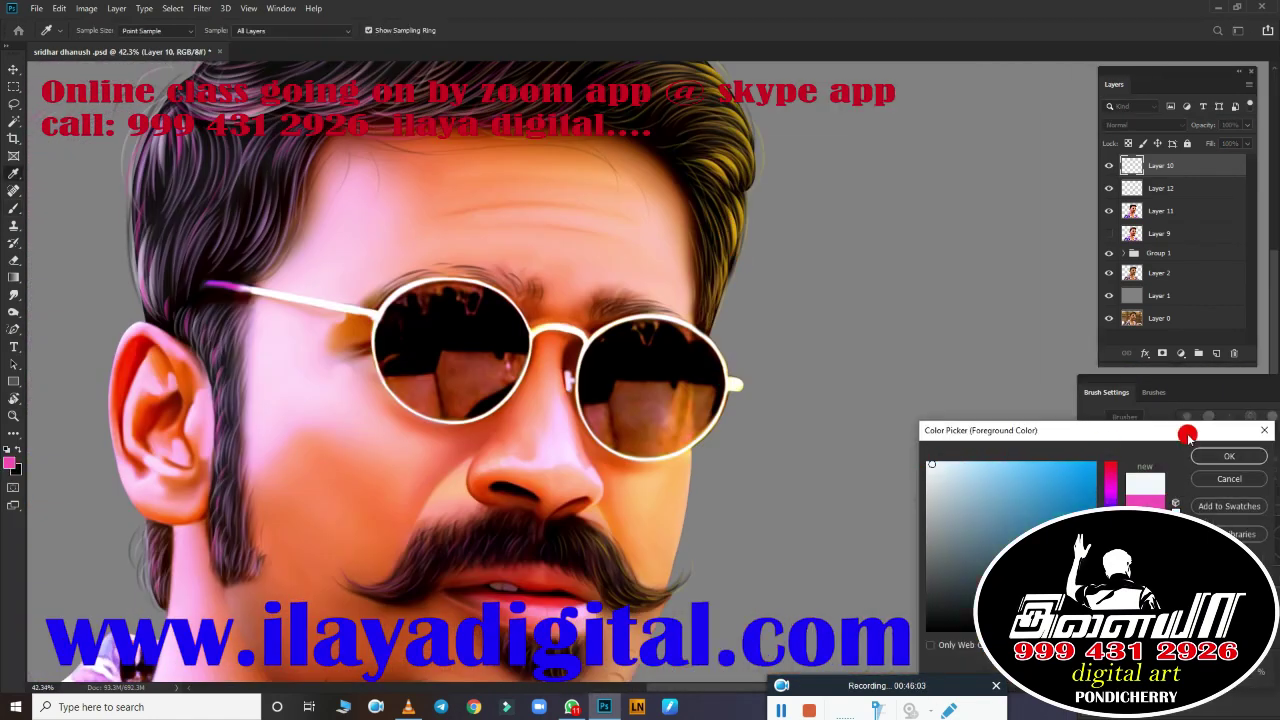
click(1229, 456)
scroll(663, 506, up, 3)
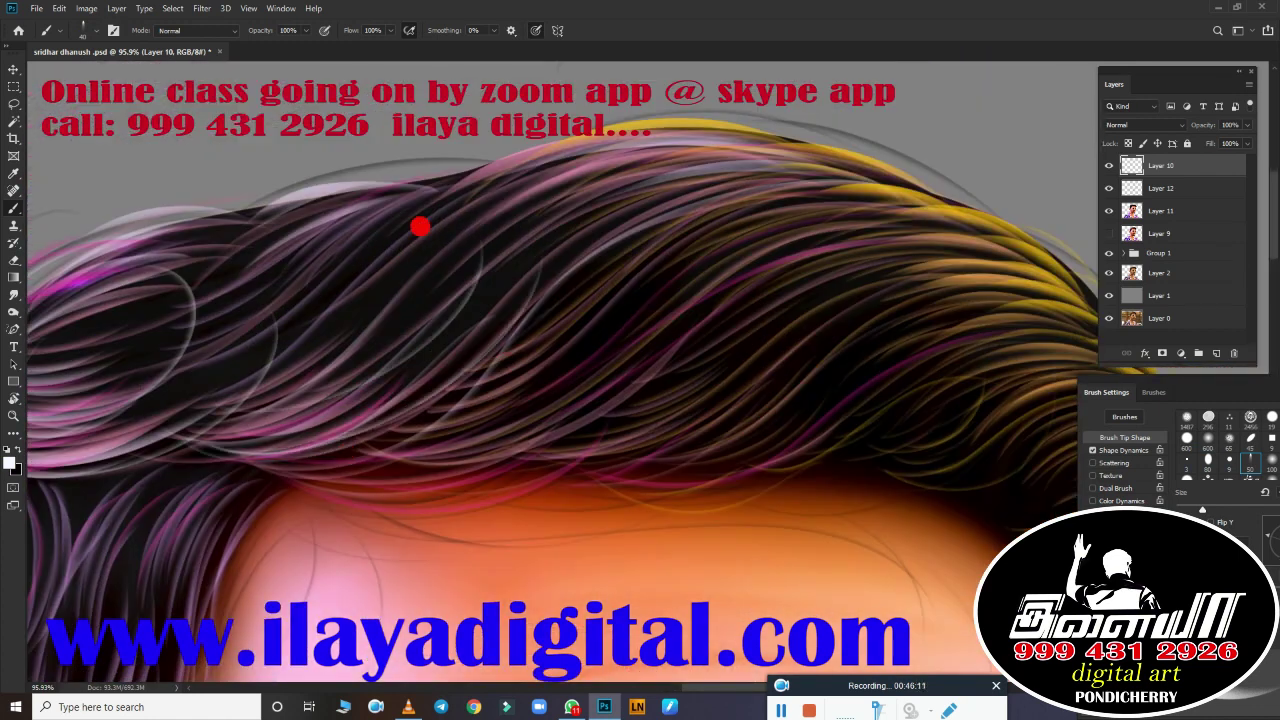
scroll(250, 440, down, 5)
scroll(186, 400, up, 3)
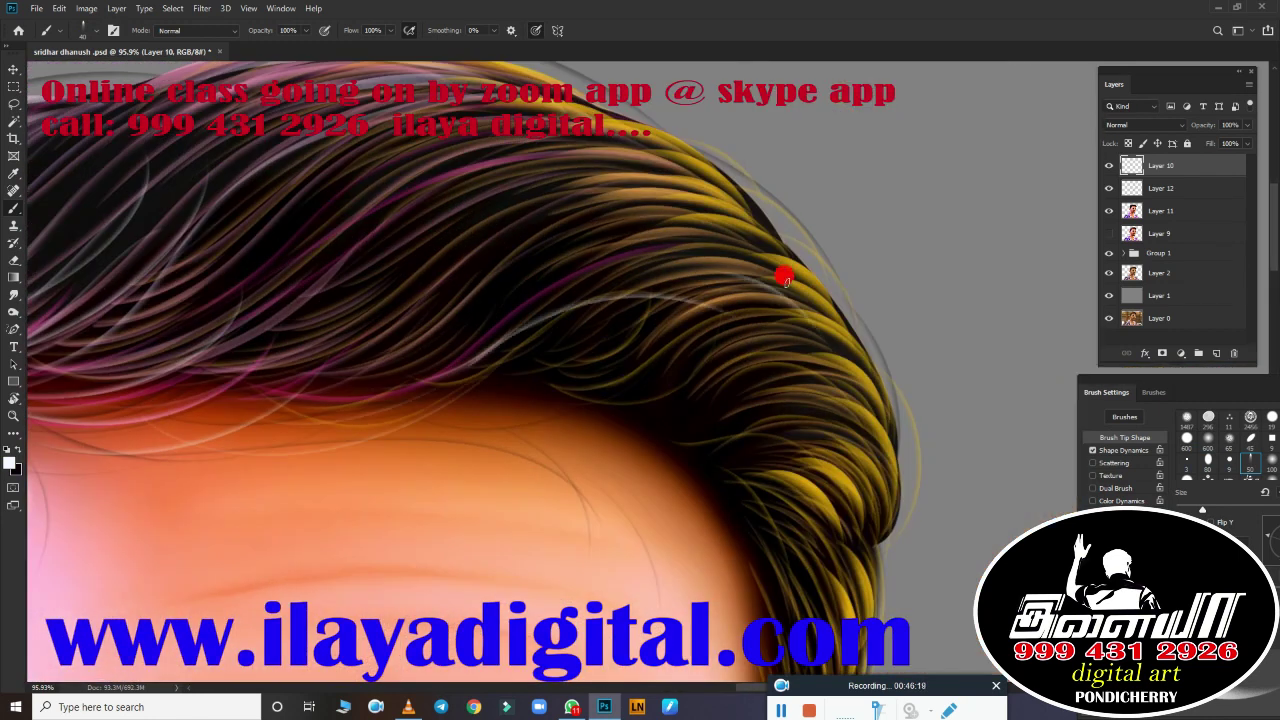
scroll(709, 249, down, 5)
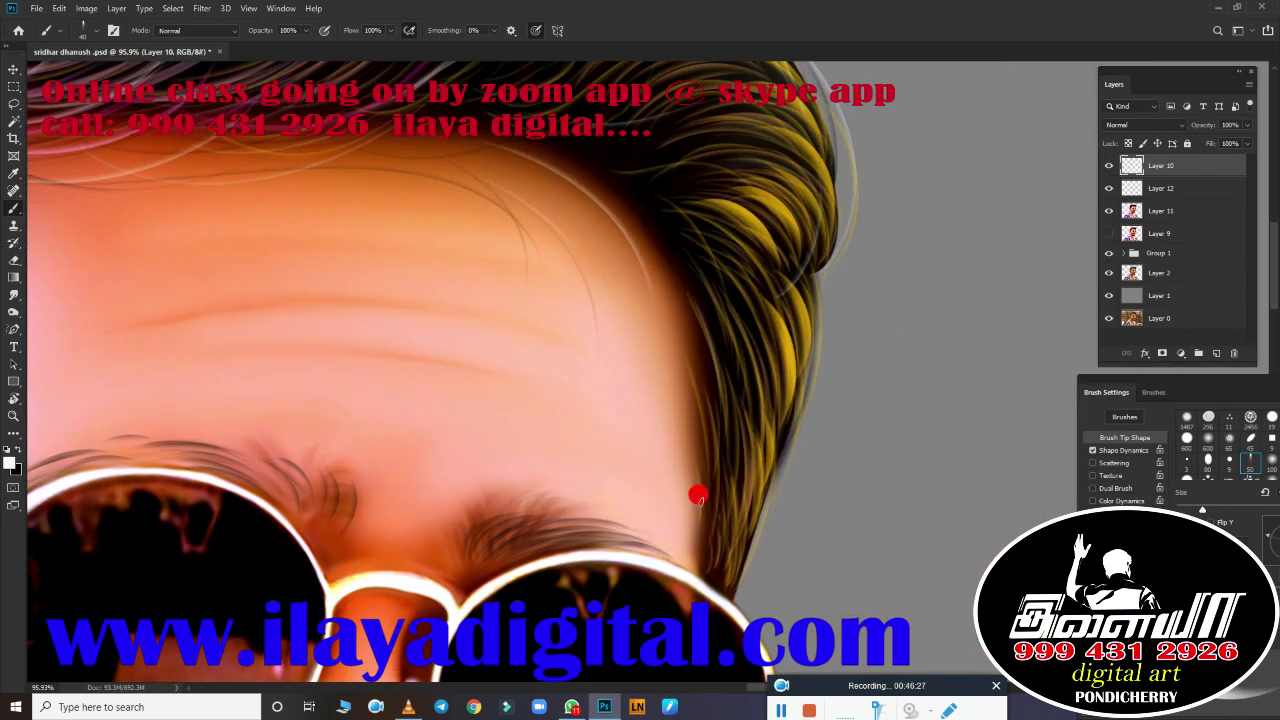
scroll(650, 480, down, 5)
scroll(786, 425, up, 1)
scroll(786, 425, up, 2)
scroll(640, 243, up, 2)
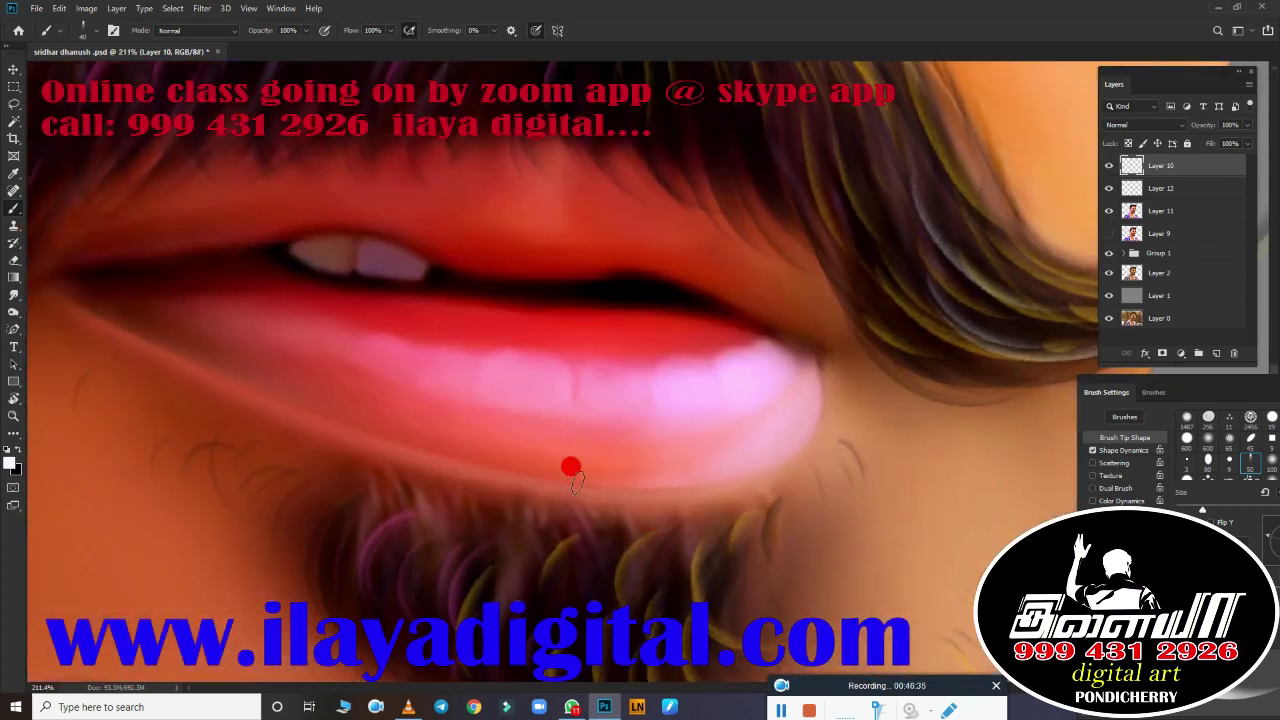
scroll(771, 529, down, 3)
drag(744, 530, 758, 428)
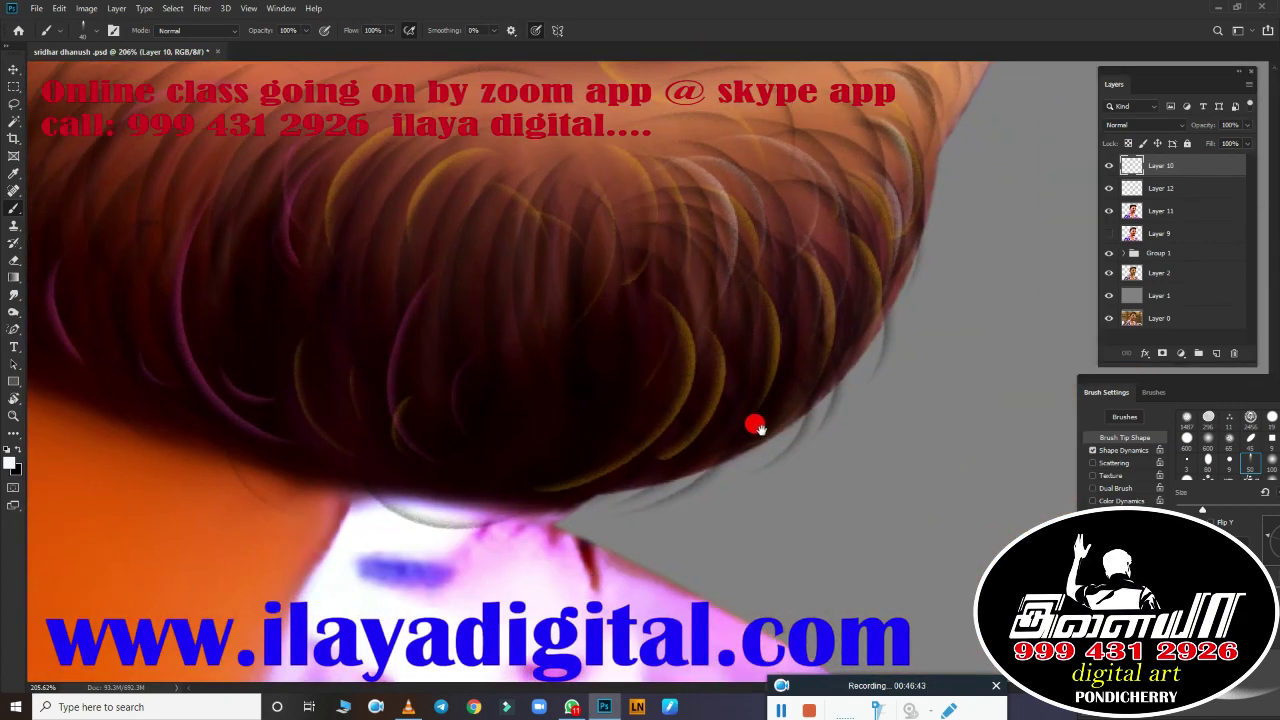
scroll(600, 380, down, 5)
scroll(535, 274, down, 1)
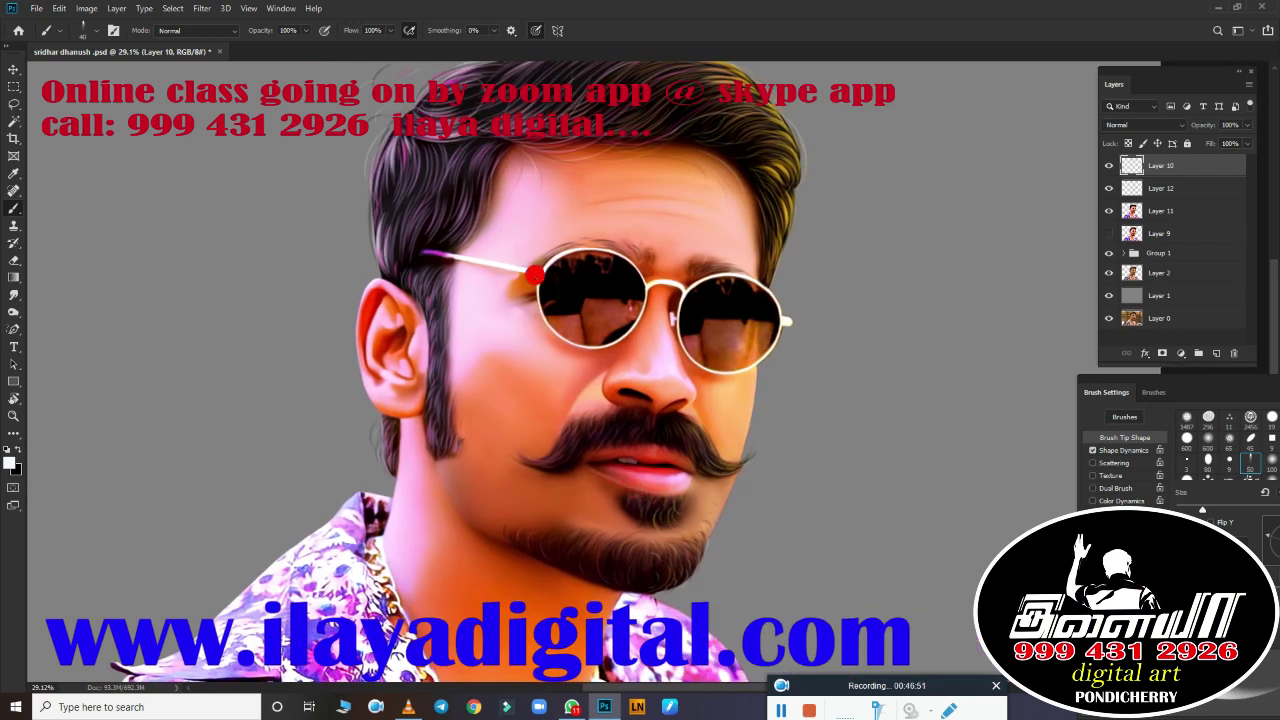
Step: Choose a soft brush tip, add a new layer and adjust brush hardness, keeping white
right_click(504, 241)
click(746, 489)
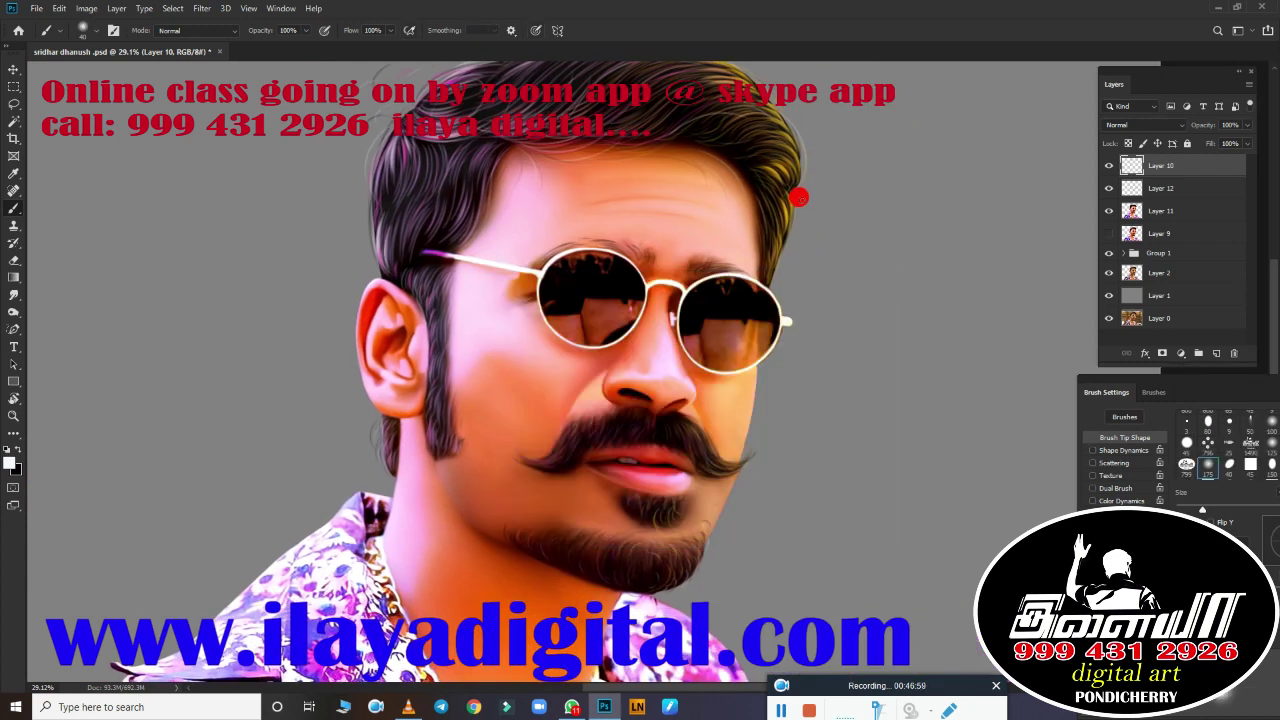
click(1214, 354)
drag(1214, 382, 994, 318)
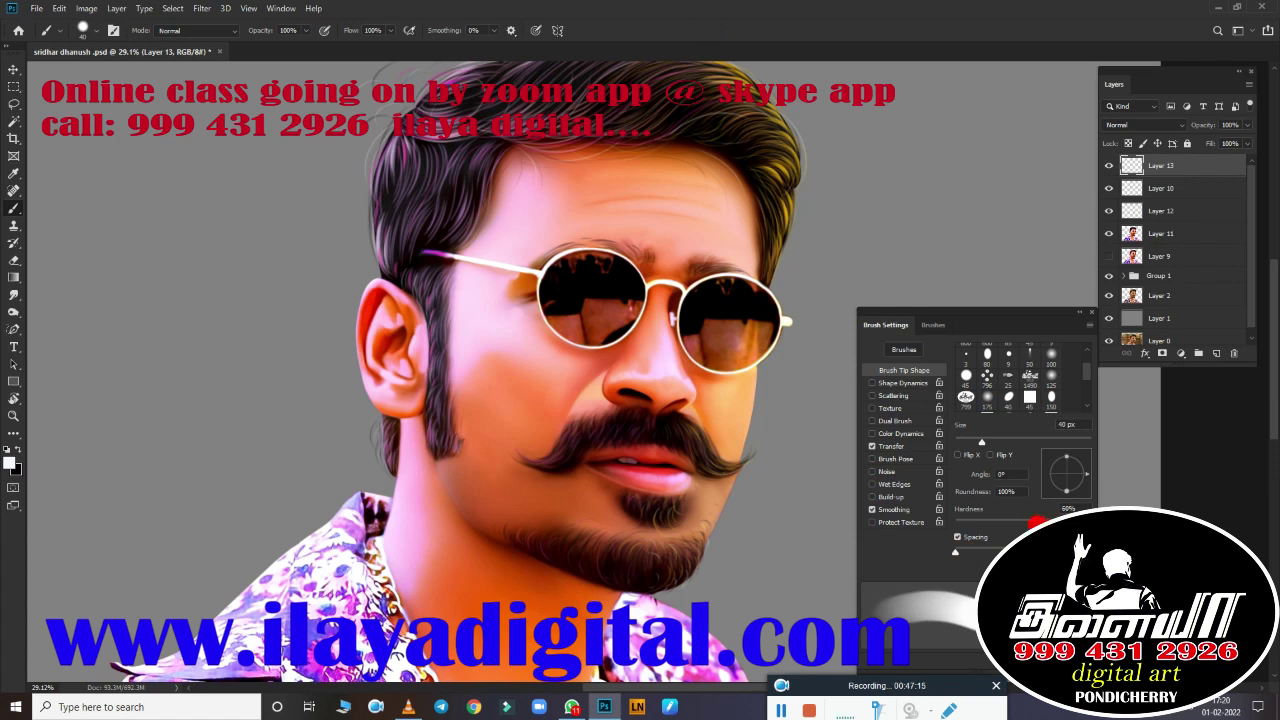
drag(941, 341, 1100, 398)
click(10, 461)
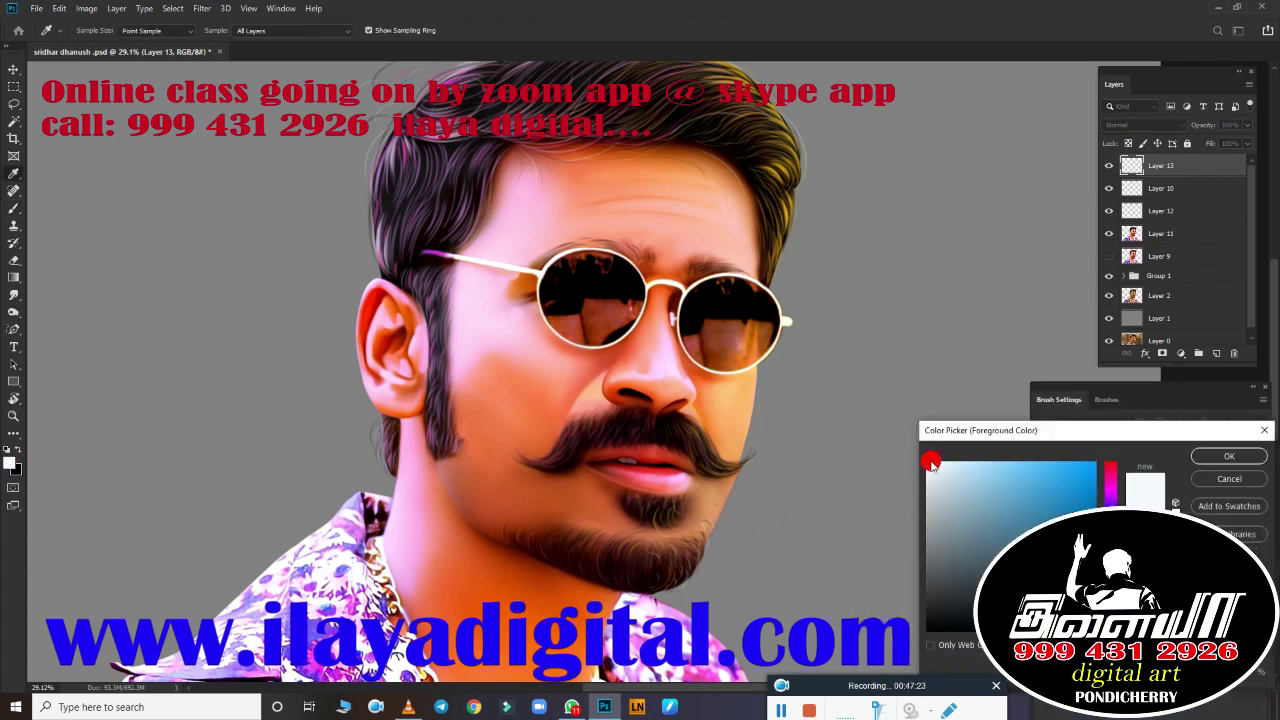
key(Escape)
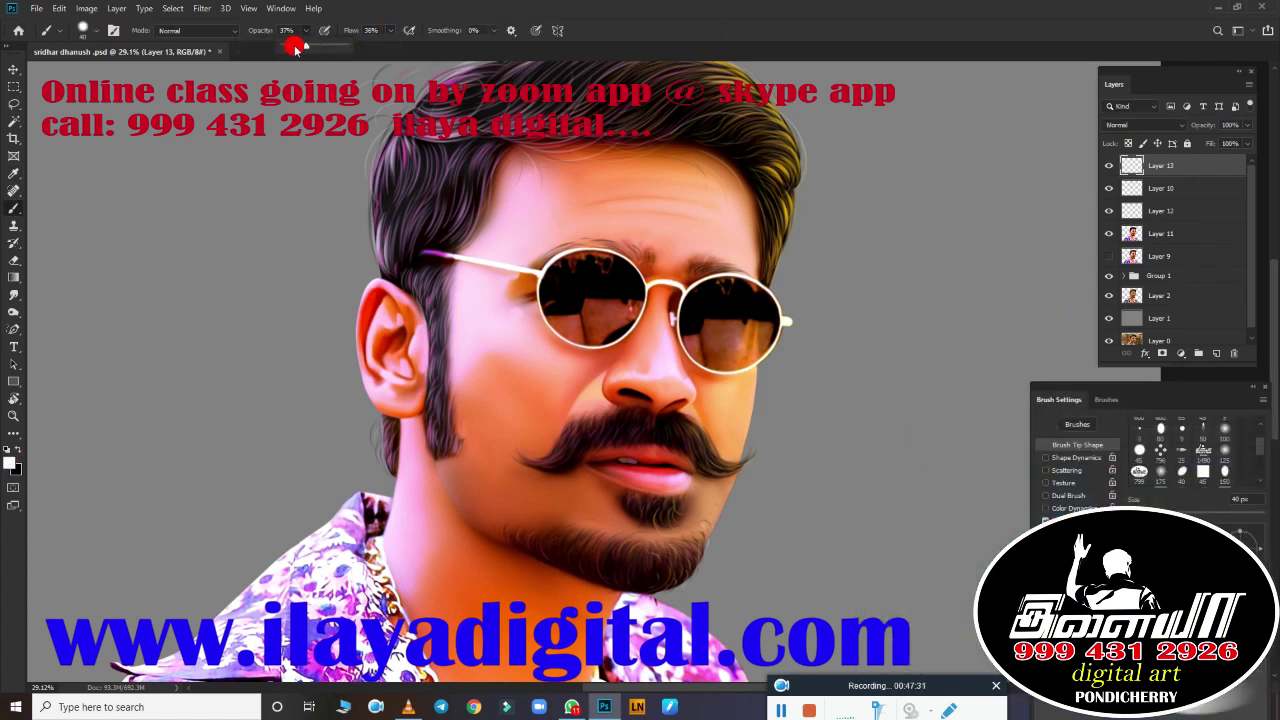
Step: Dab a soft white highlight on the nose and make the brush slightly smaller
scroll(609, 391, up, 6)
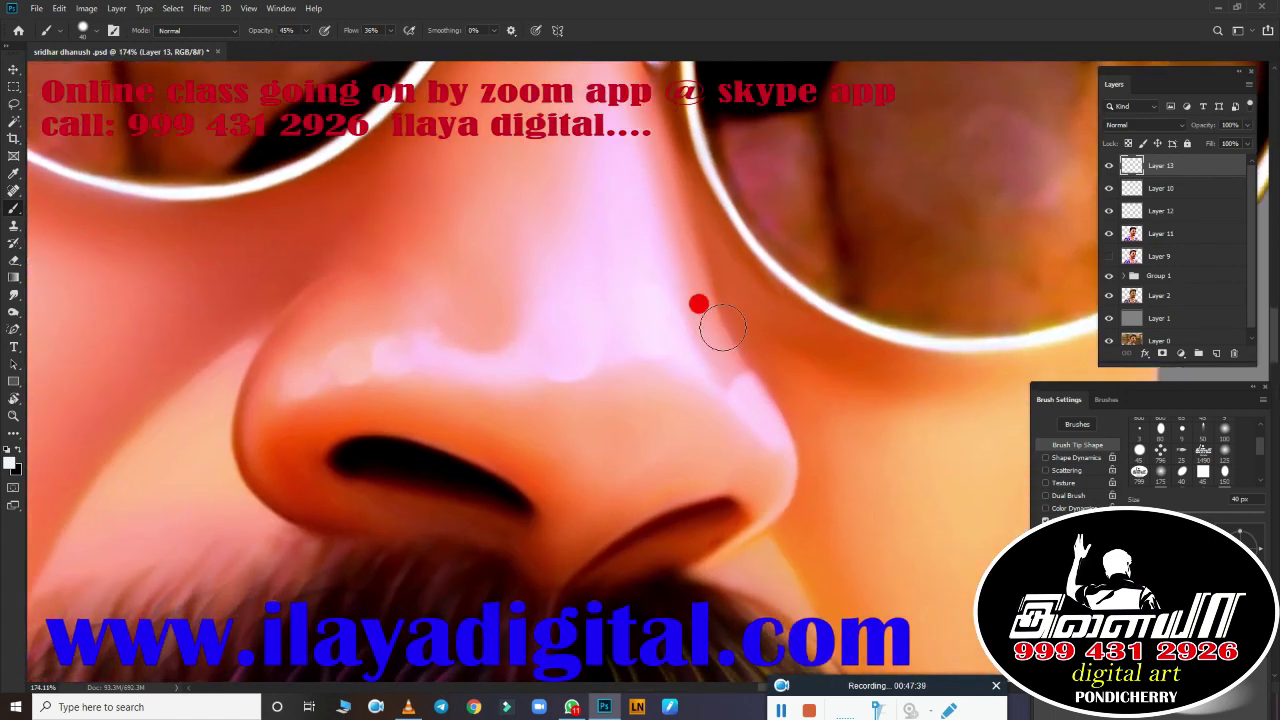
click(562, 352)
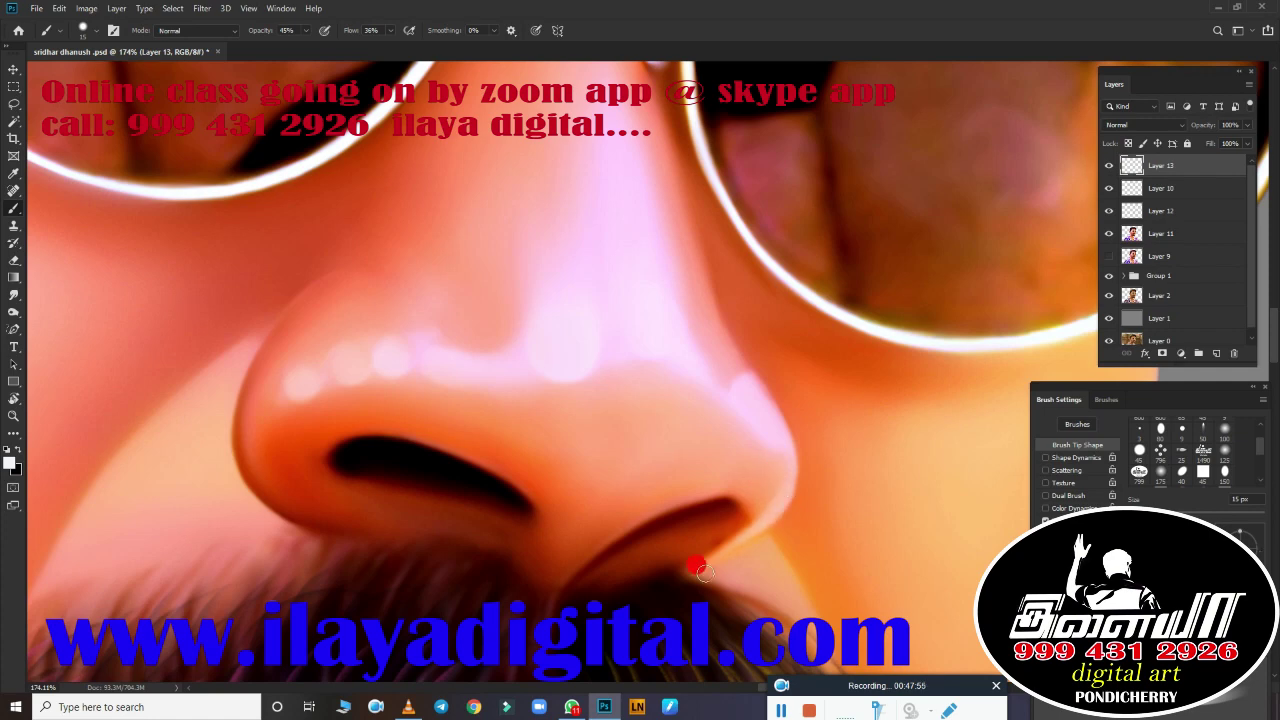
key(bracketleft)
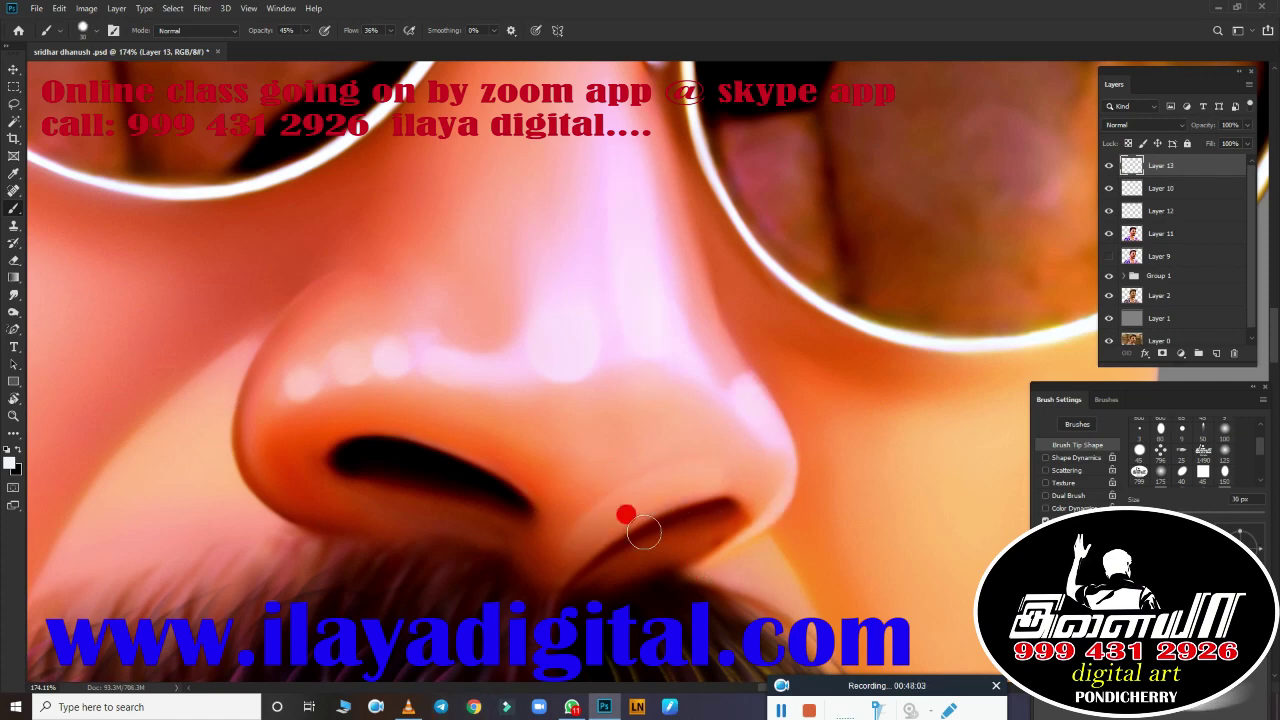
scroll(589, 514, down, 6)
scroll(734, 423, up, 5)
scroll(563, 285, up, 1)
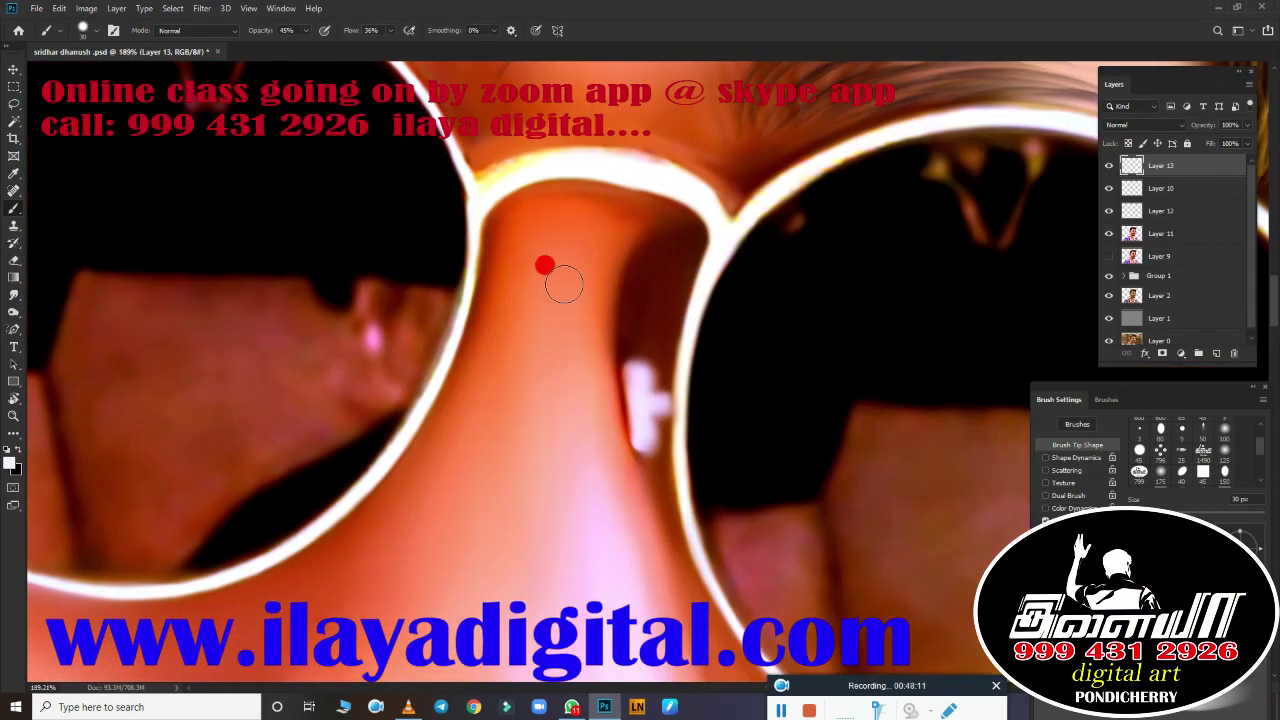
scroll(546, 449, down, 3)
scroll(755, 421, up, 1)
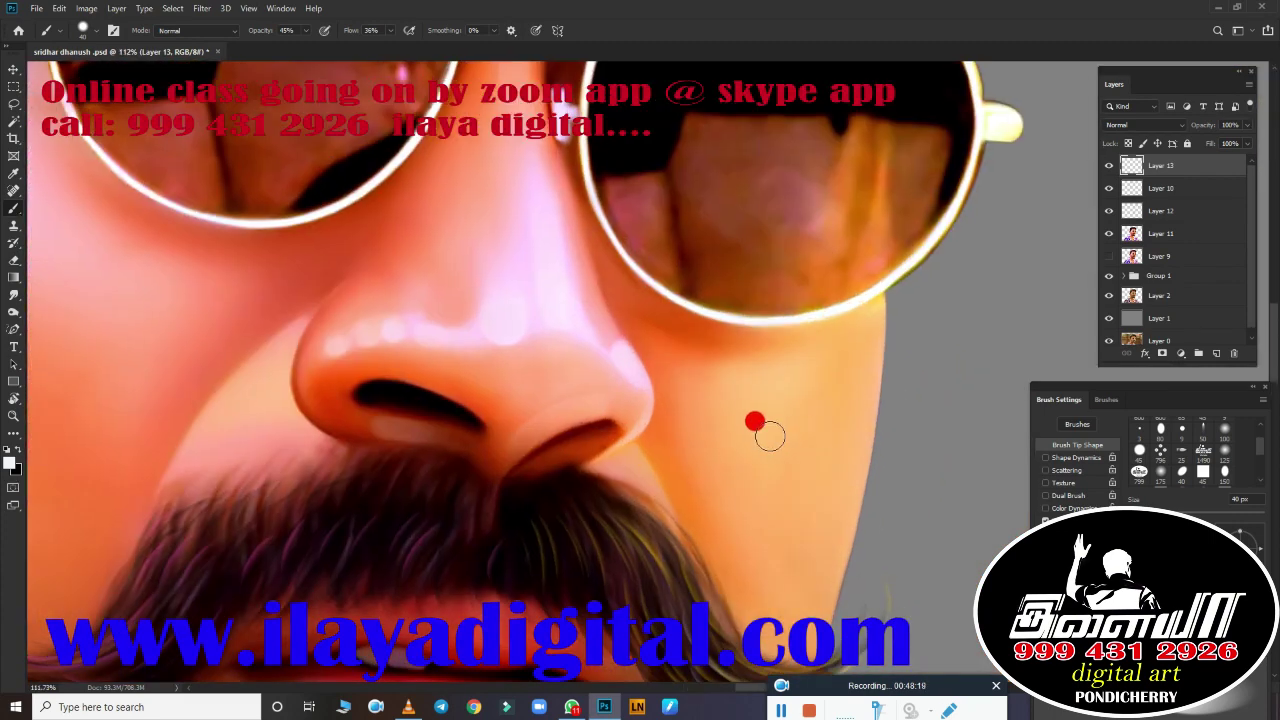
scroll(533, 489, down, 1)
scroll(460, 360, down, 2)
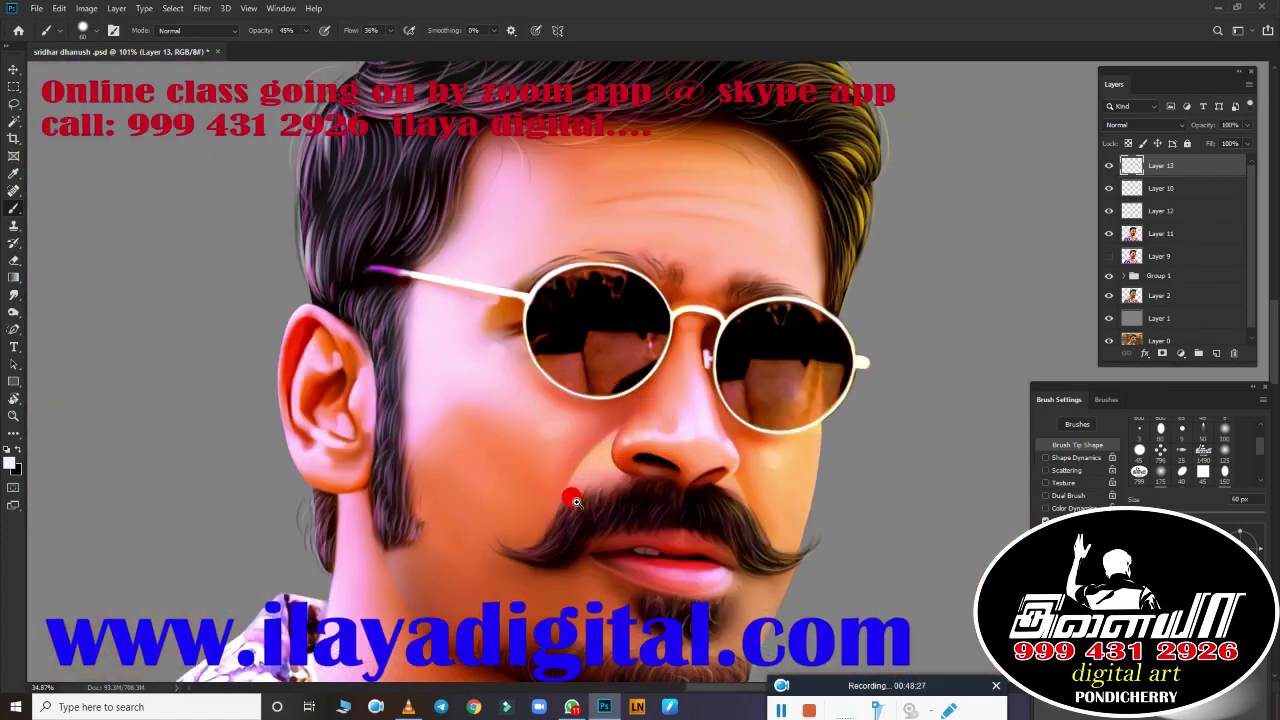
scroll(500, 480, up, 2)
scroll(300, 200, up, 2)
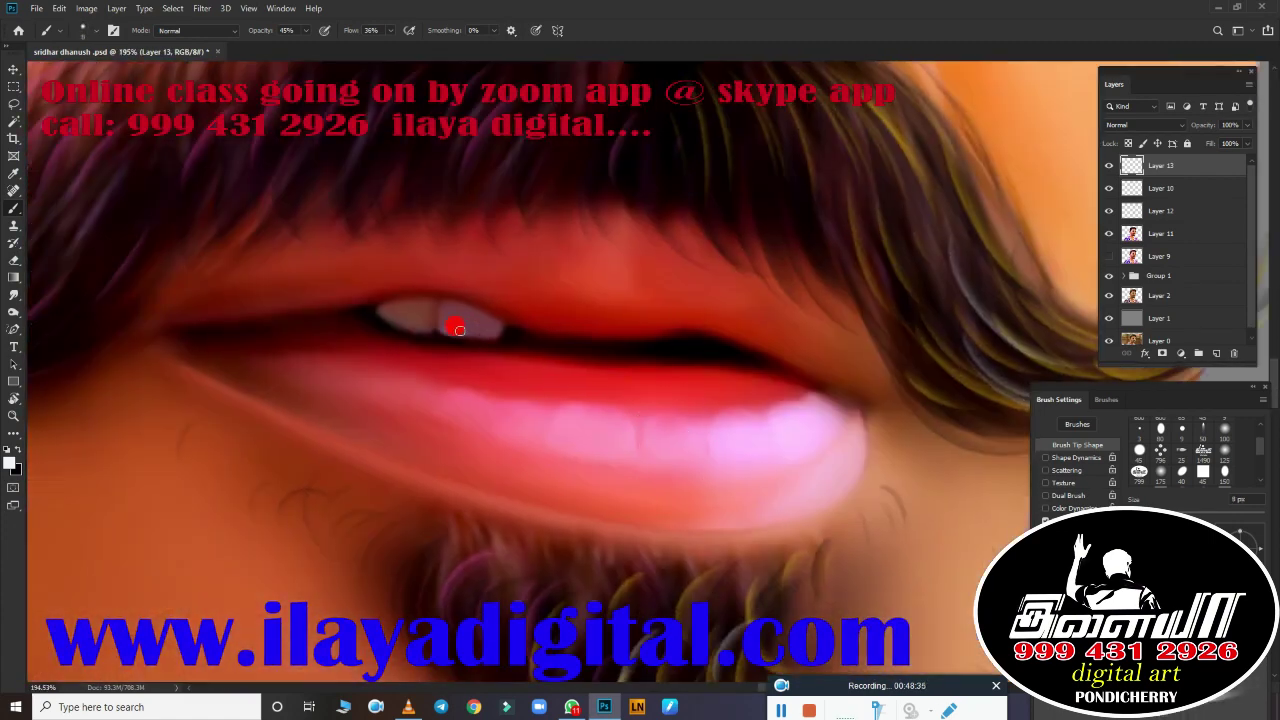
Step: Dab soft highlights along the lips, then sample a reddish lip colour with the Eyedropper
click(710, 302)
click(575, 430)
click(515, 425)
click(457, 412)
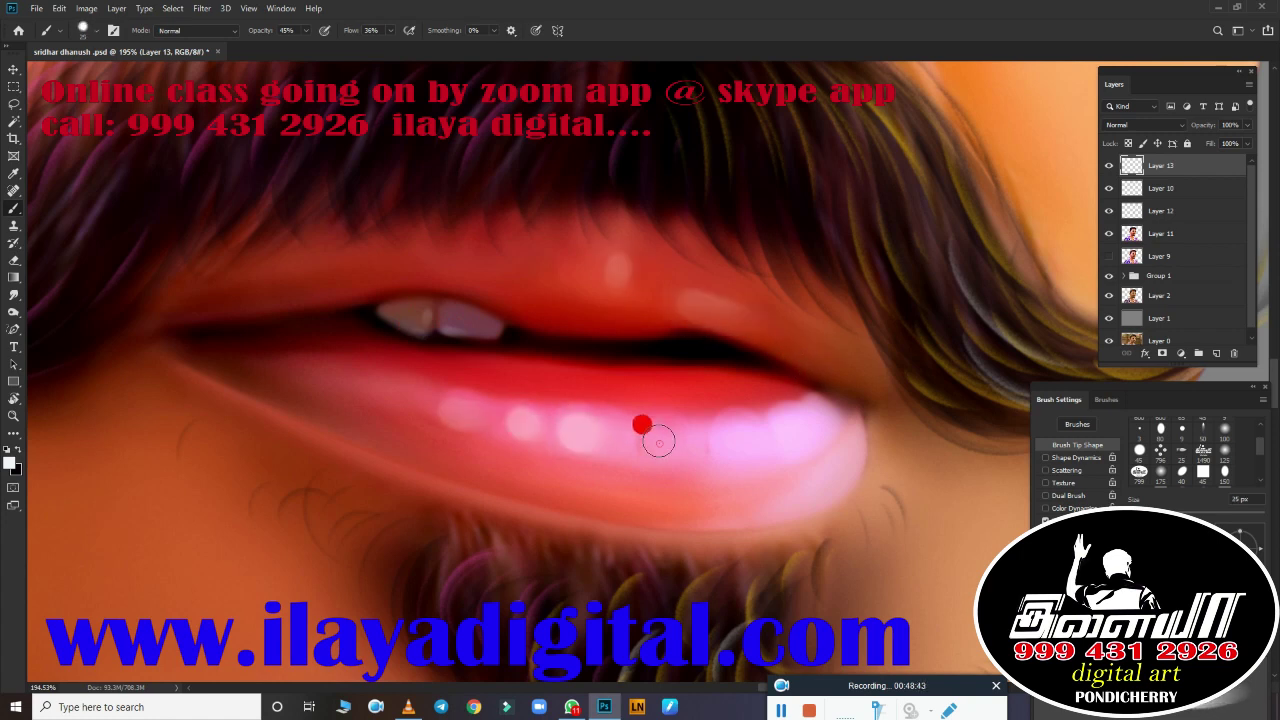
key(i)
click(203, 370)
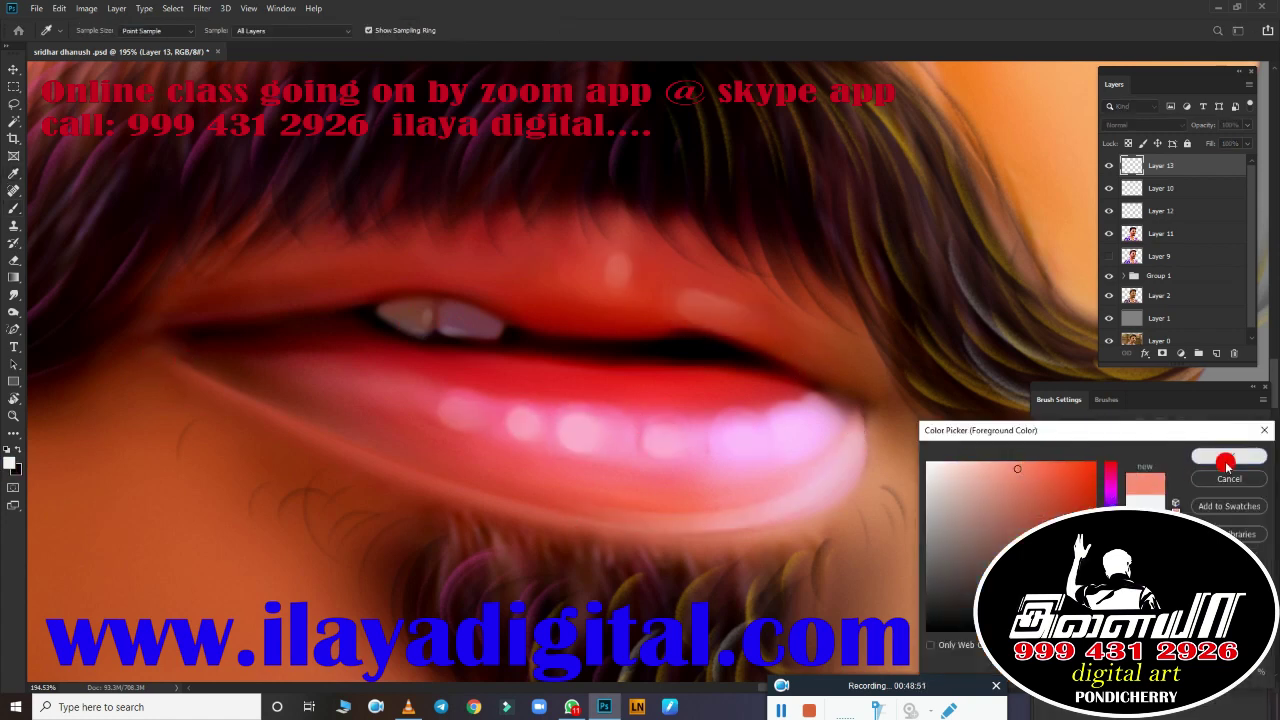
Step: Accept the sampled red lip colour and return to the Brush
click(1226, 460)
key(b)
scroll(877, 556, down, 3)
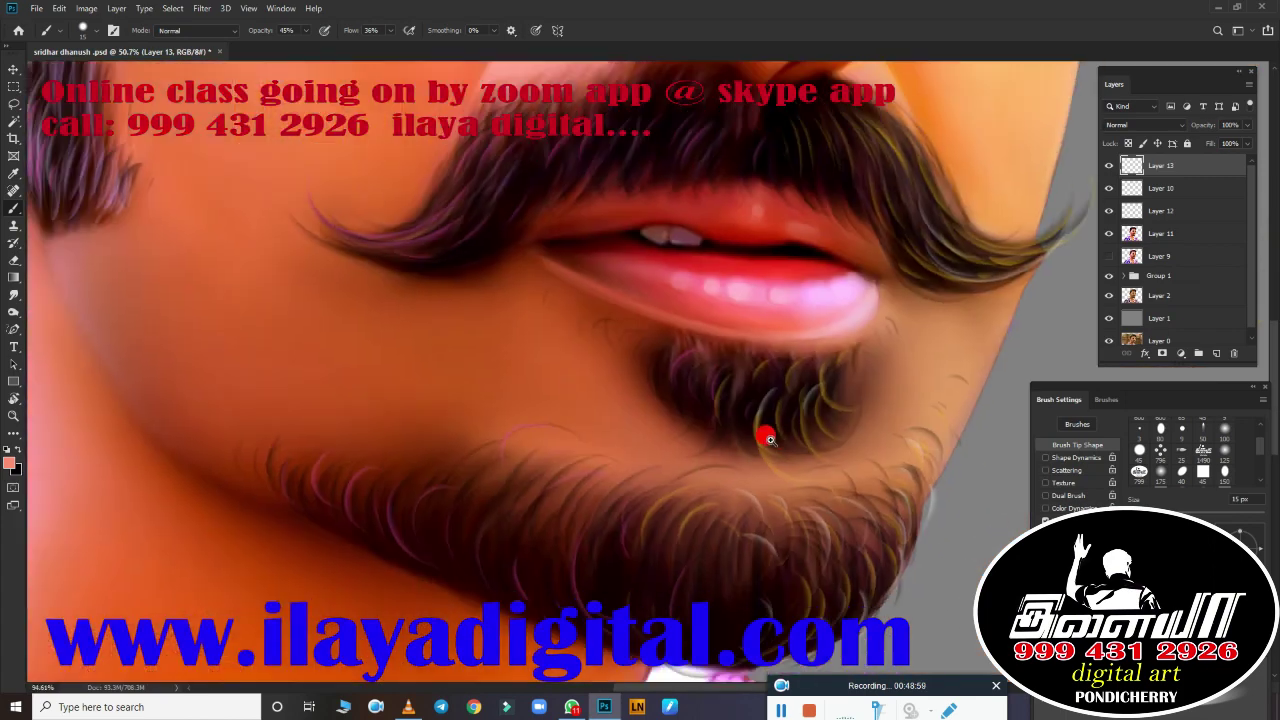
click(1226, 462)
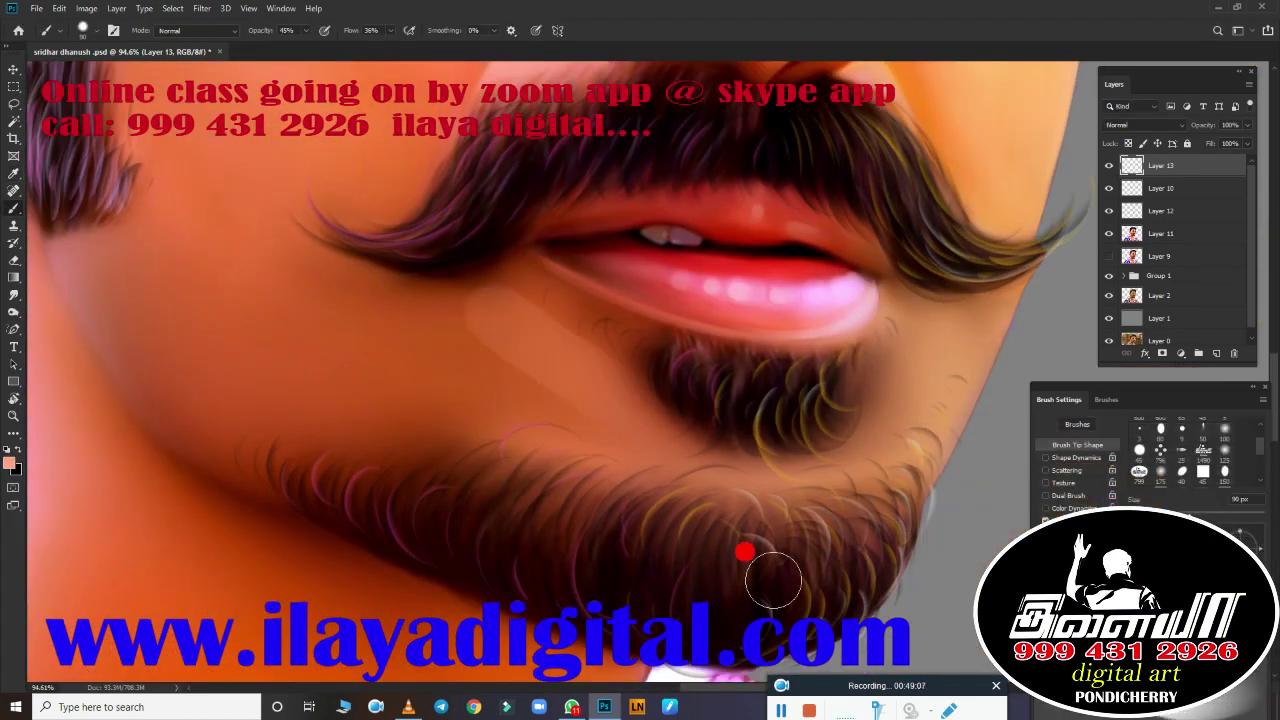
scroll(850, 585, up, 1)
Step: Sample light peach skin tones from the chin and forehead as the brush colour
key(i)
click(300, 445)
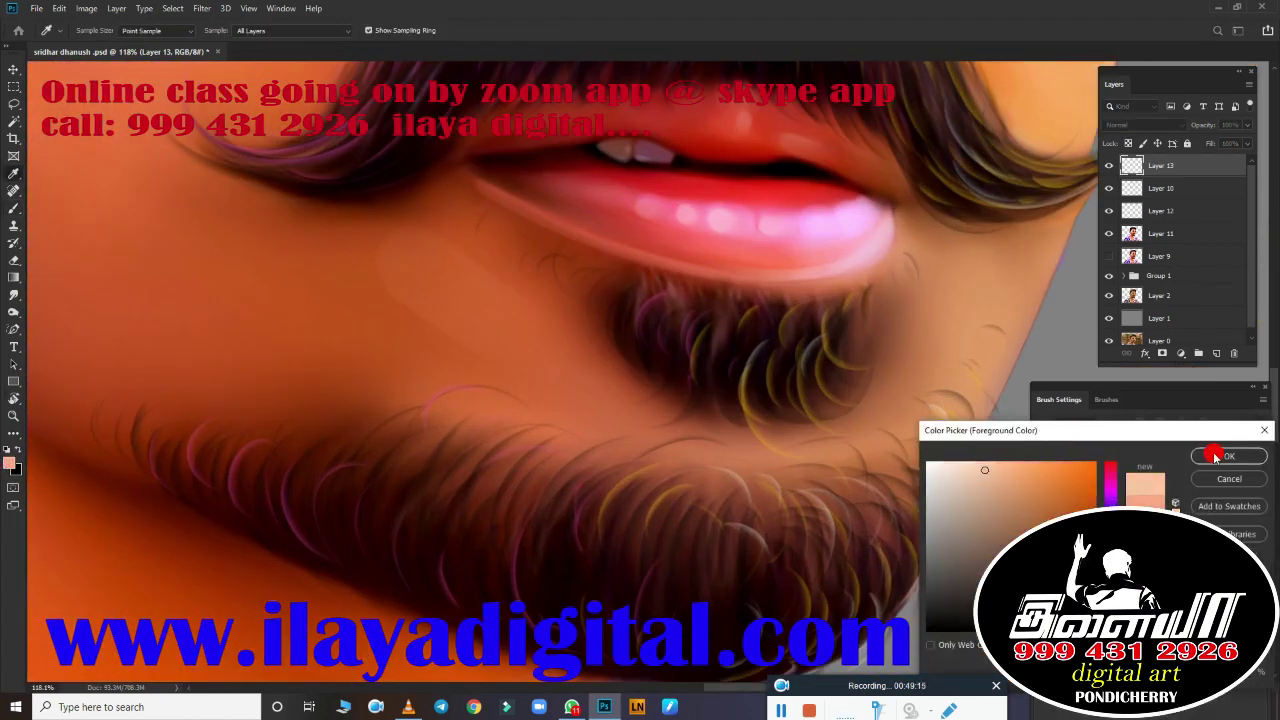
click(1229, 456)
key(b)
scroll(915, 310, down, 1)
scroll(818, 457, down, 2)
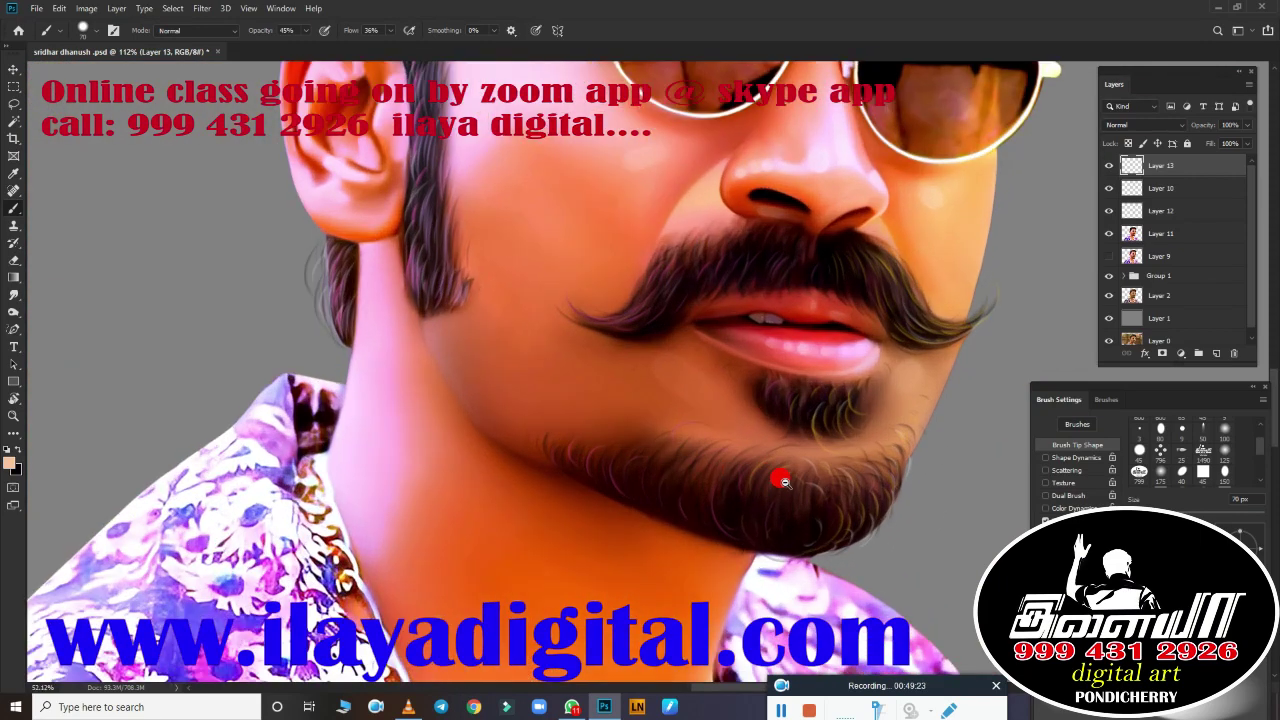
scroll(734, 334, up, 2)
click(10, 460)
key(Return)
key(b)
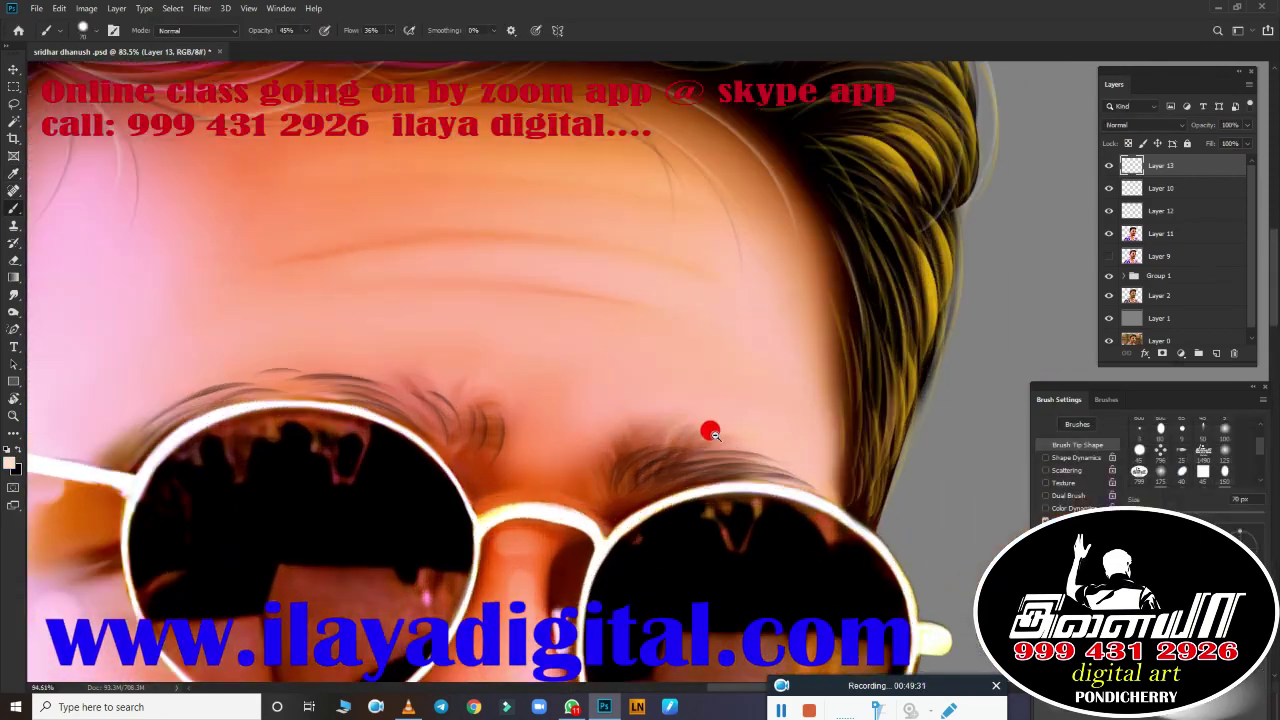
scroll(760, 410, up, 1)
Step: Sample a skin tone near the ear and soften the cheek beside it
scroll(626, 431, down, 3)
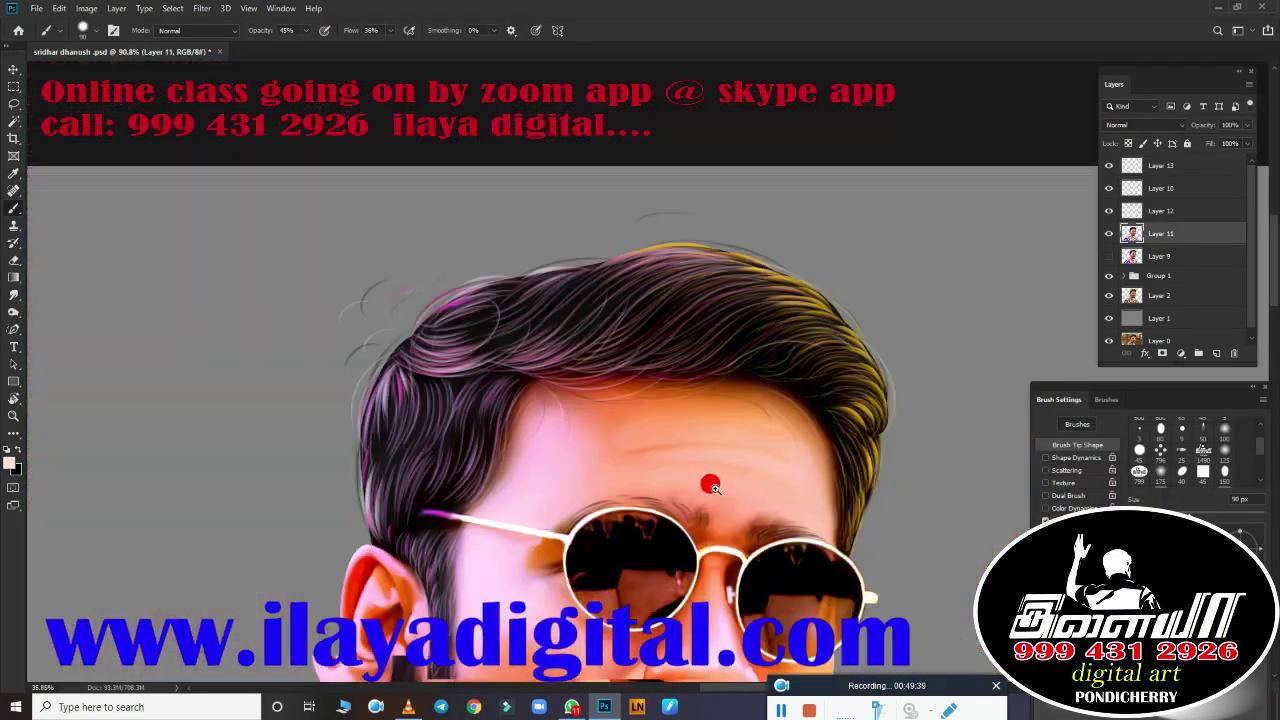
scroll(580, 423, up, 2)
click(10, 460)
key(Return)
key(b)
scroll(473, 318, down, 3)
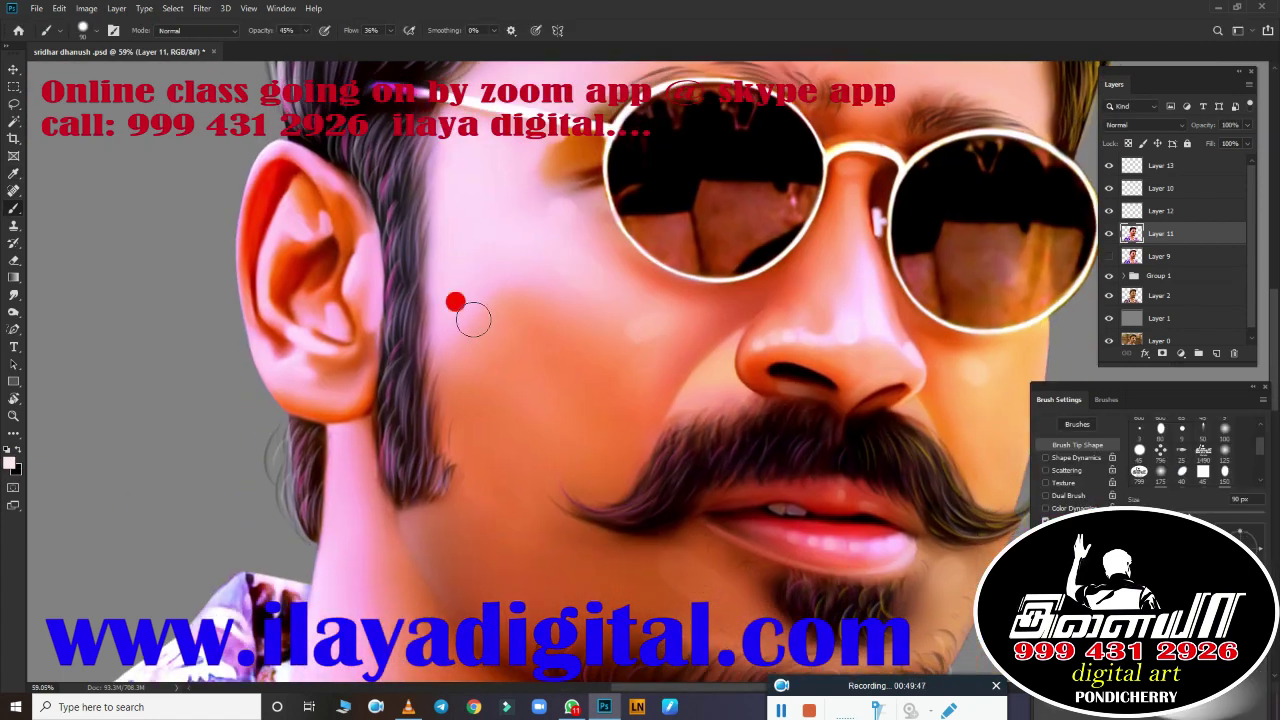
drag(641, 514, 581, 652)
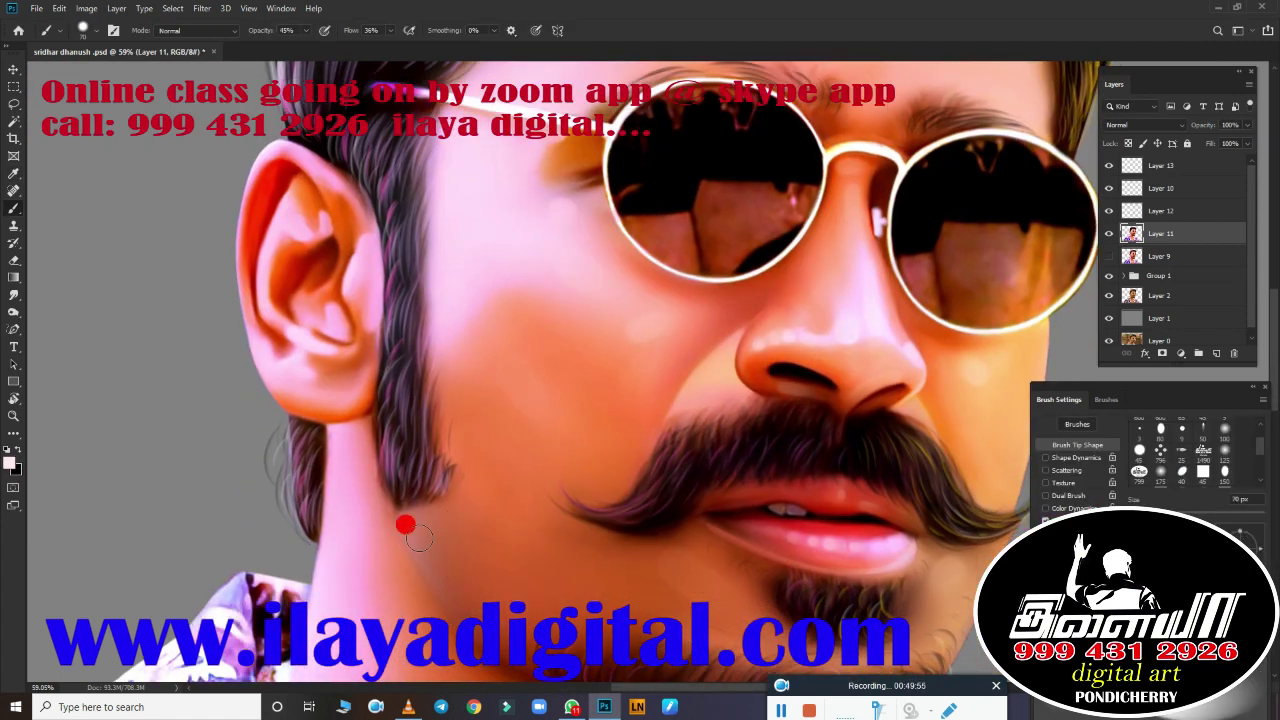
scroll(317, 355, up, 3)
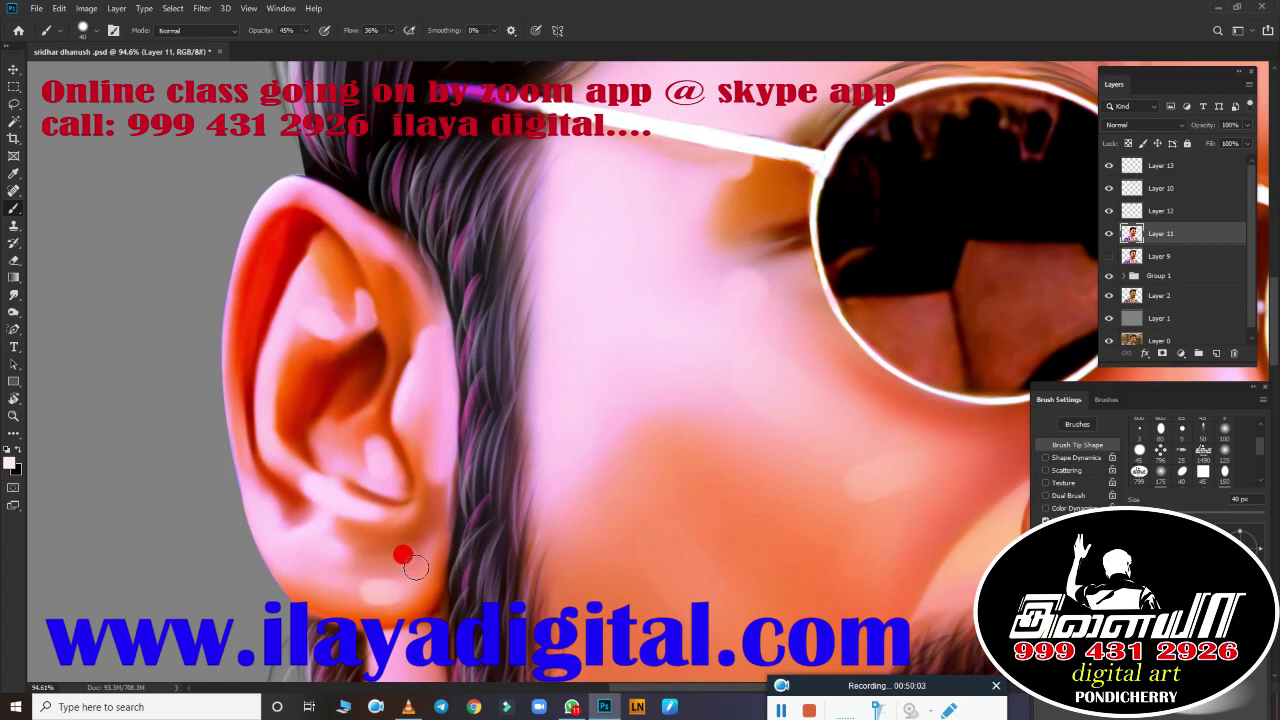
scroll(403, 556, up, 3)
scroll(608, 509, right, 2)
scroll(542, 421, up, 2)
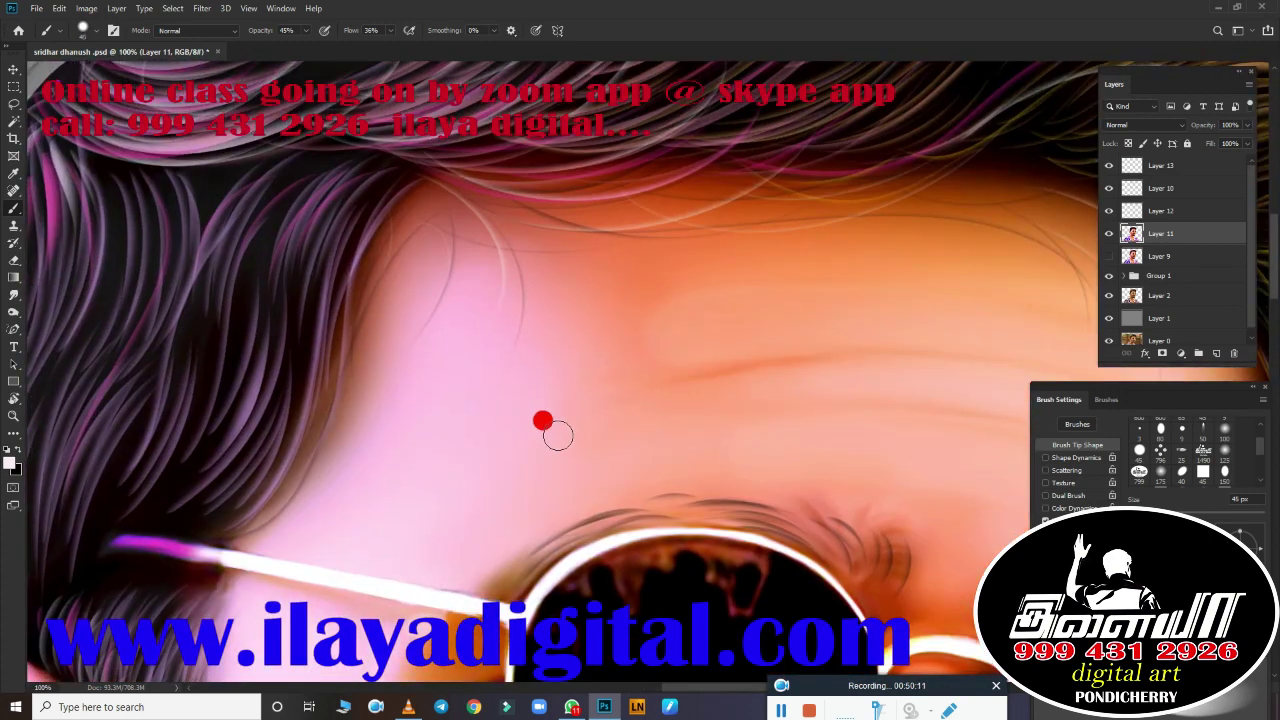
Step: Fit the portrait on screen, sample a neck tone, and paint broad light strokes across the neck
key(bracketright)
key(bracketright)
key(bracketright)
key(ctrl+0)
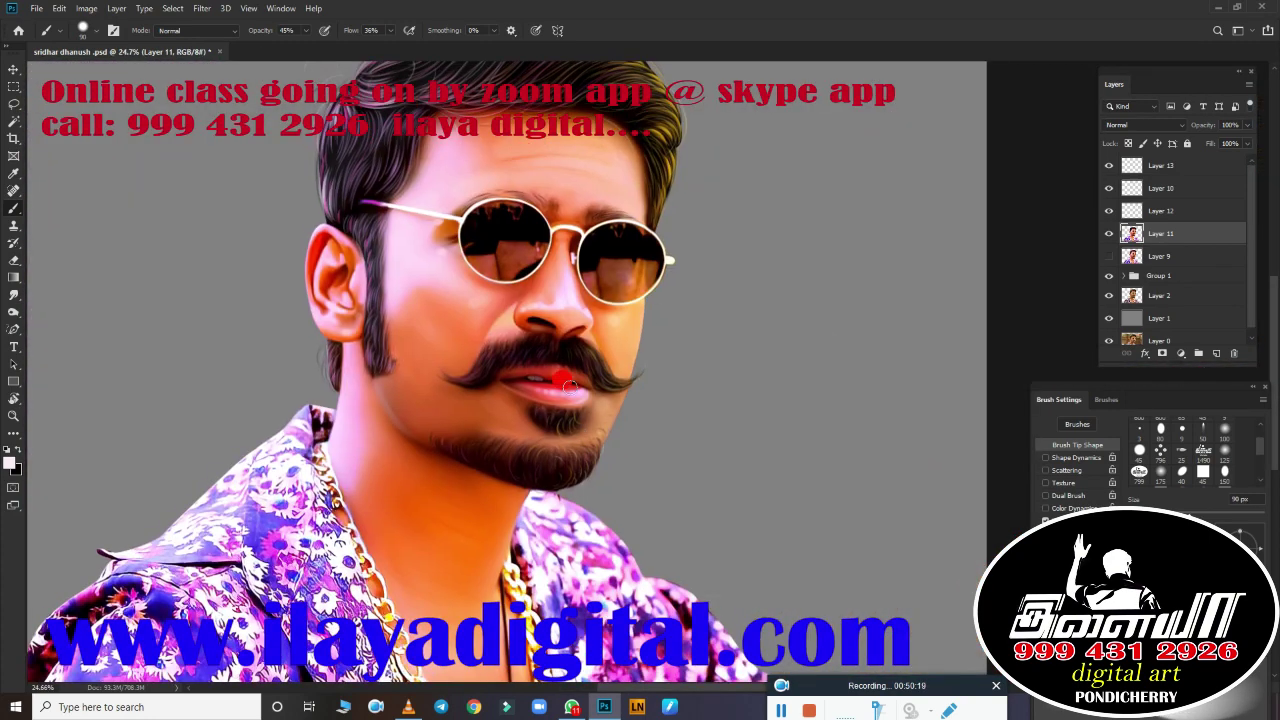
scroll(568, 387, up, 3)
scroll(570, 420, down, 5)
alt+click(578, 492)
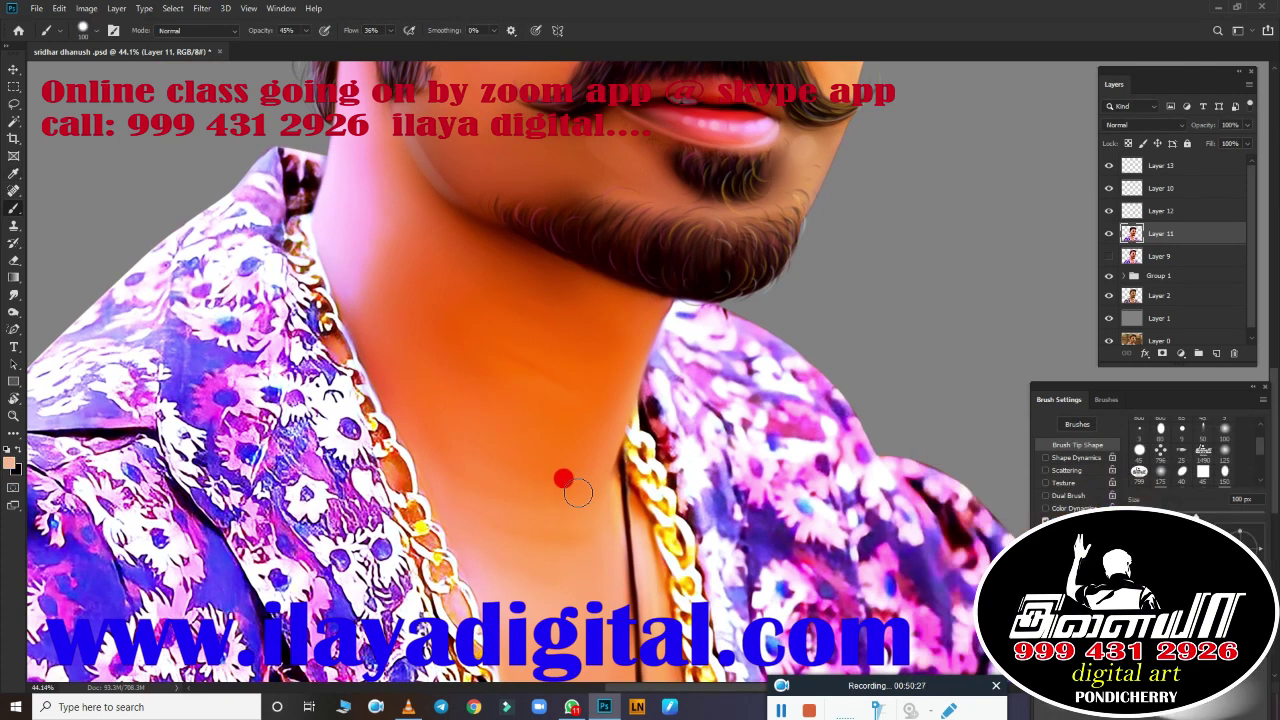
key(bracketleft)
key(bracketleft)
drag(345, 265, 520, 300)
drag(430, 300, 535, 390)
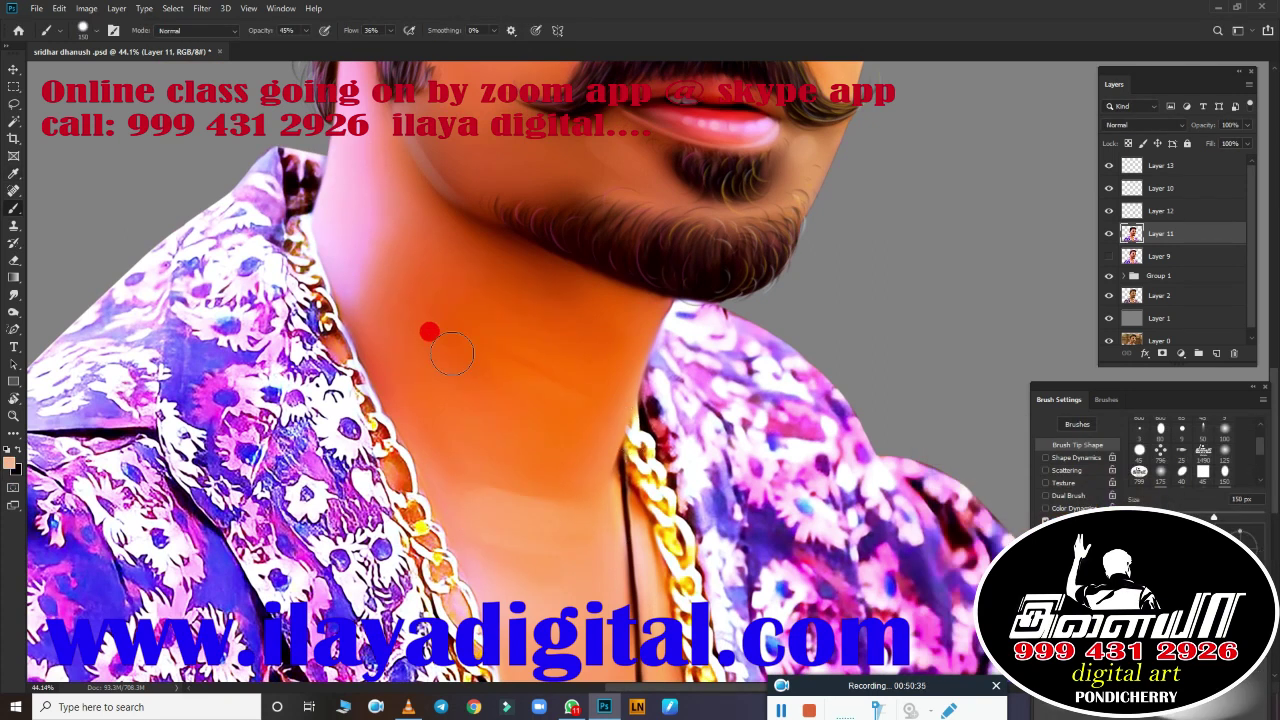
drag(420, 350, 530, 410)
drag(460, 290, 670, 400)
scroll(777, 434, down, 3)
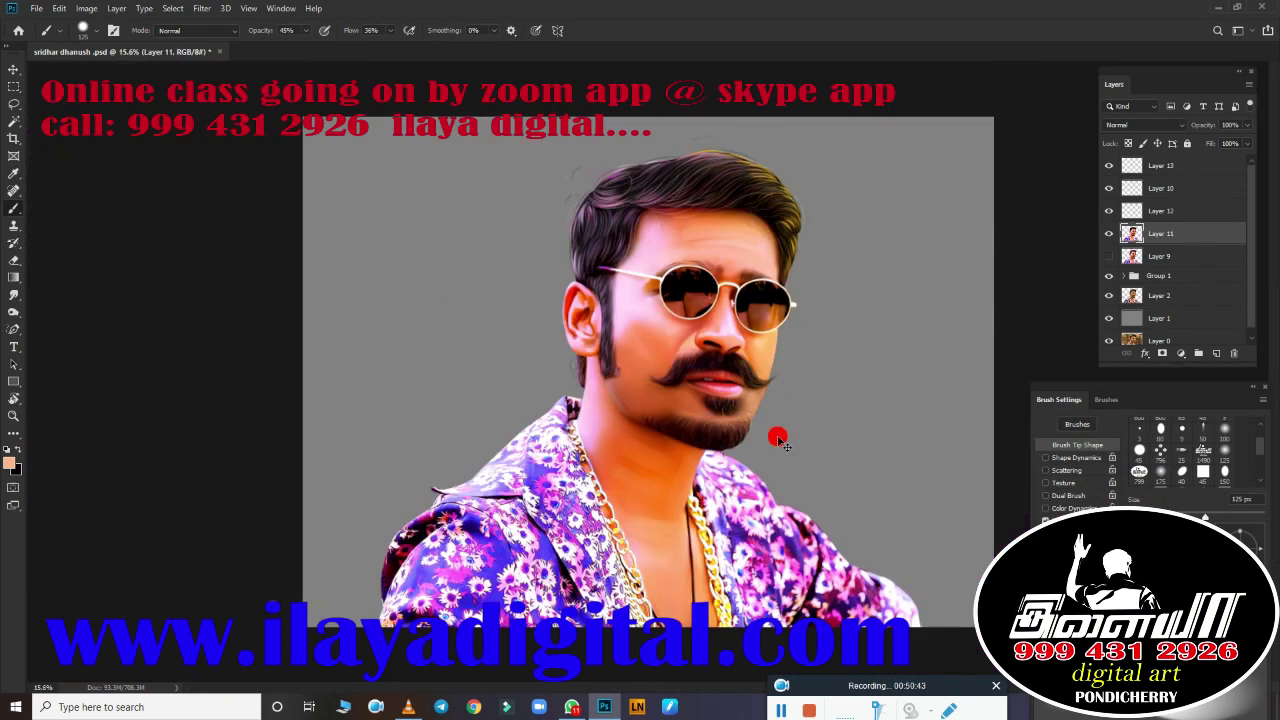
scroll(817, 394, up, 3)
scroll(800, 299, down, 3)
scroll(800, 299, down, 2)
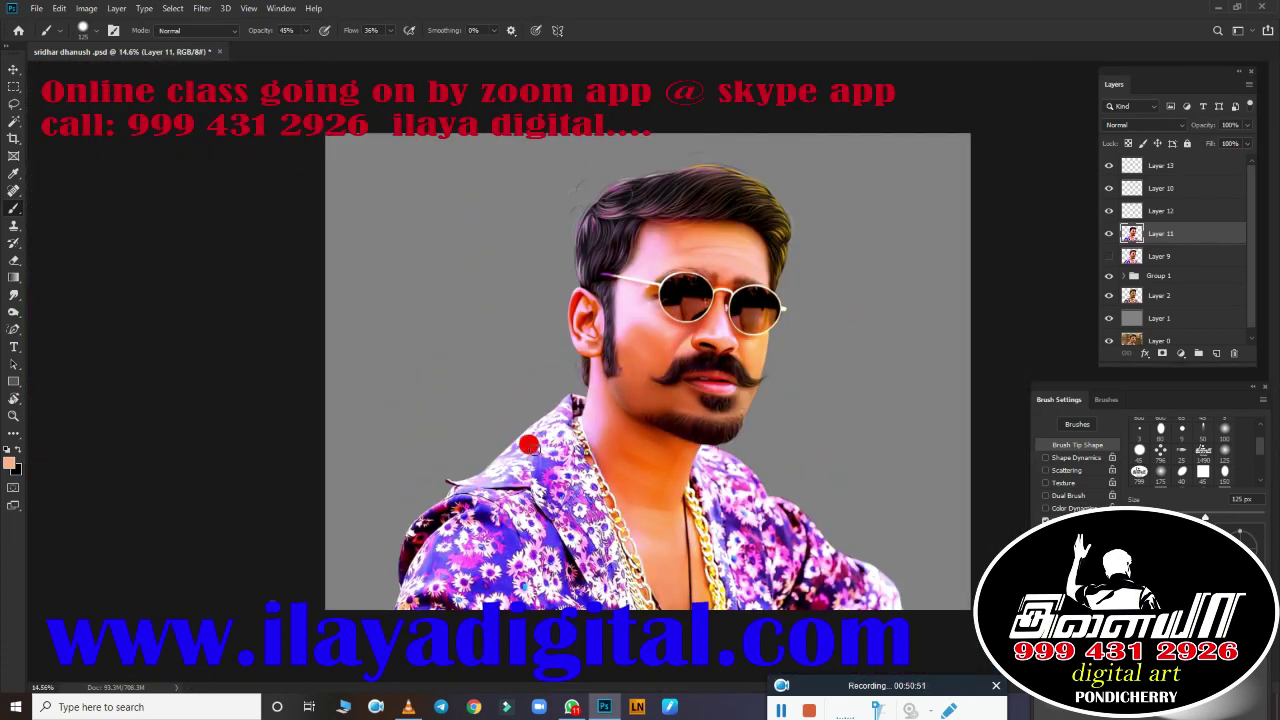
Step: Group the retouching layers into Group 2, add a merged copy on top, and compare visibility
shift+click(1160, 165)
shift+click(1158, 275)
drag(1158, 275, 1198, 353)
key(ctrl+j)
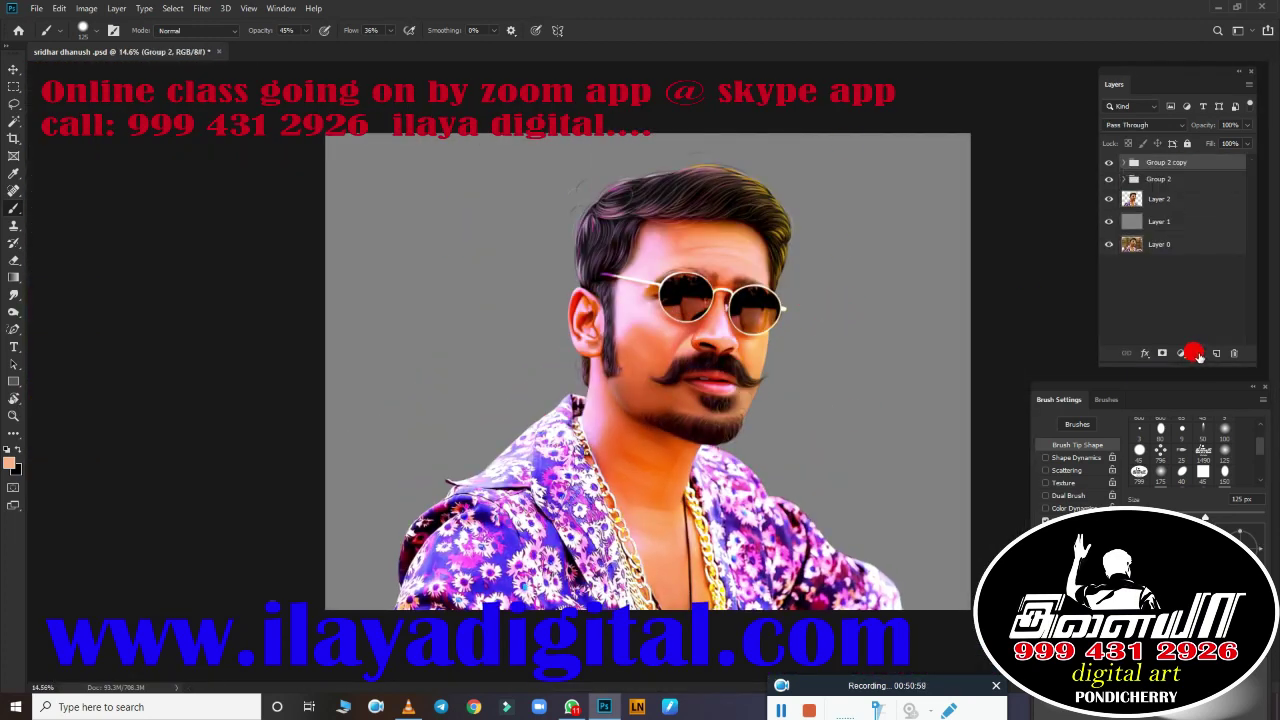
key(ctrl+e)
click(1108, 167)
click(1104, 168)
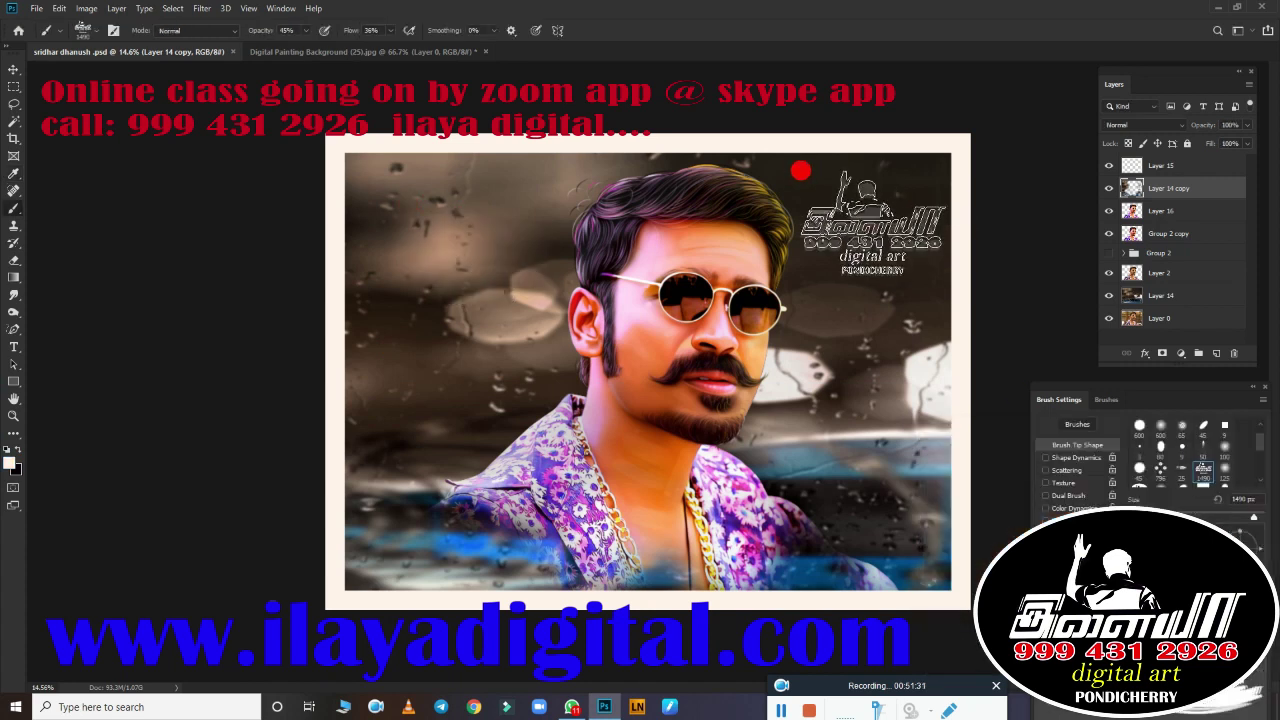
Step: Stamp the white logo watermark at the top-right at 100% opacity and save the document
key(0)
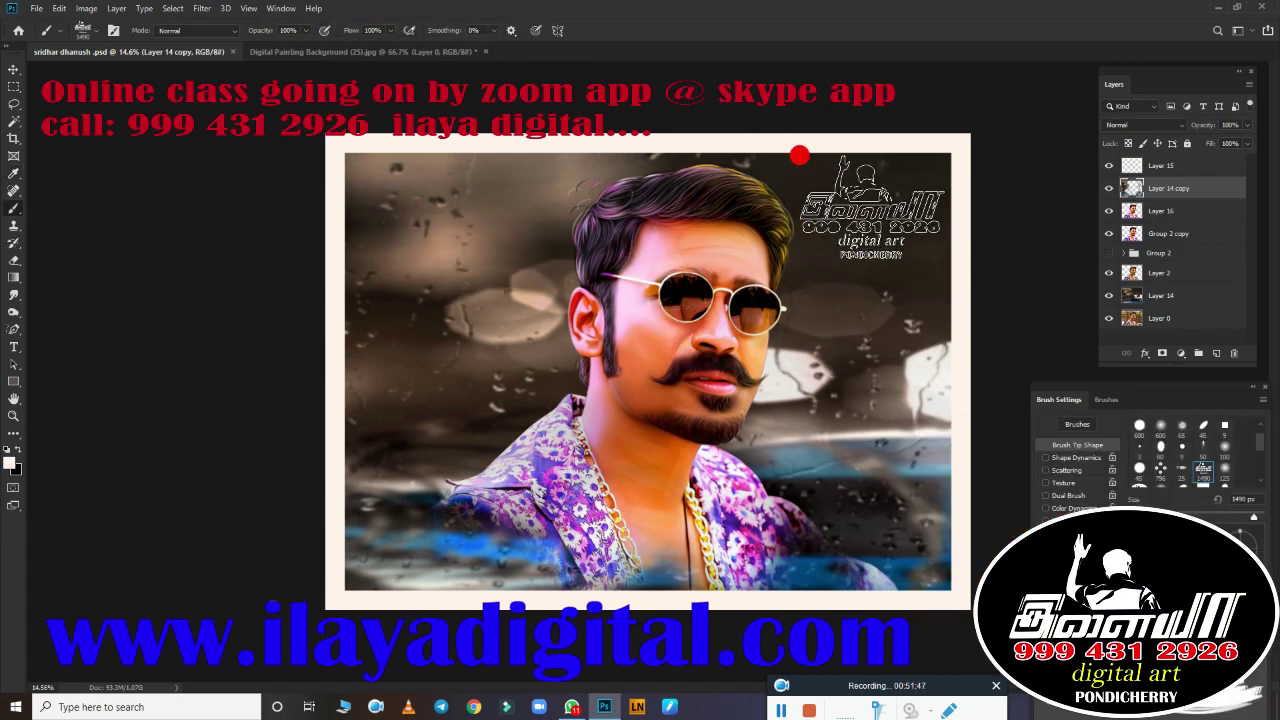
click(801, 155)
key(ctrl+s)
right_click(560, 266)
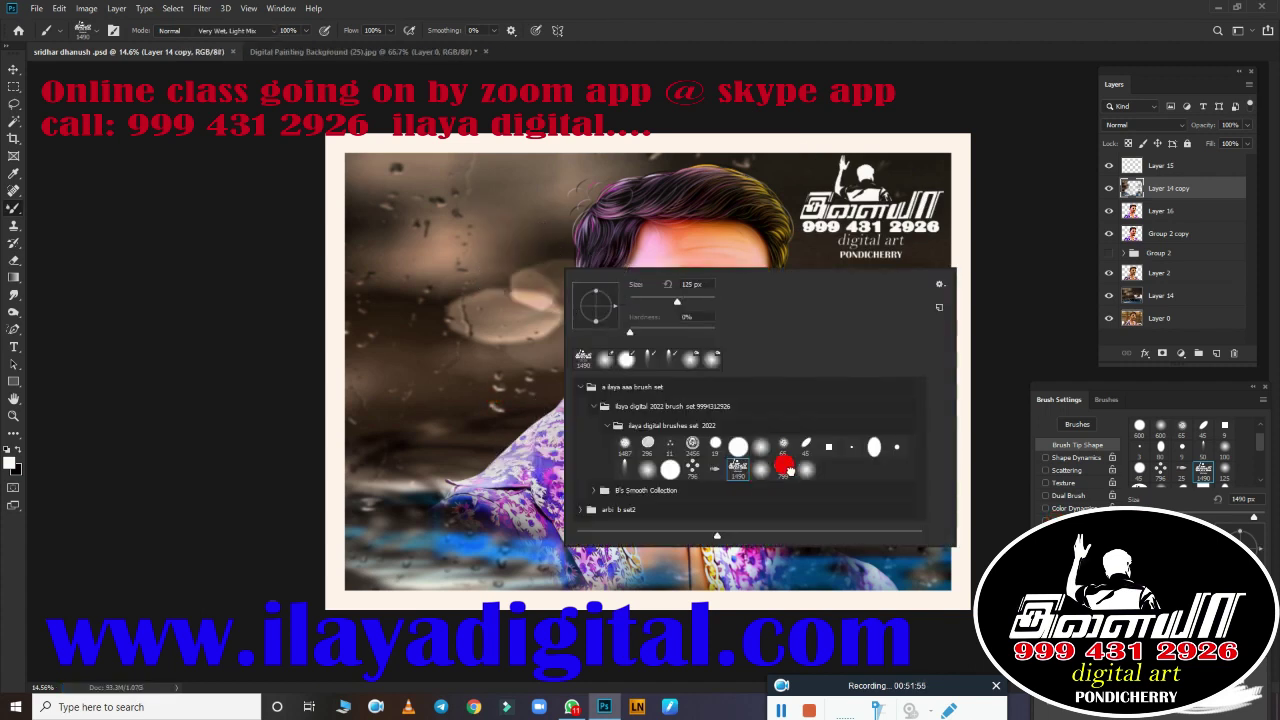